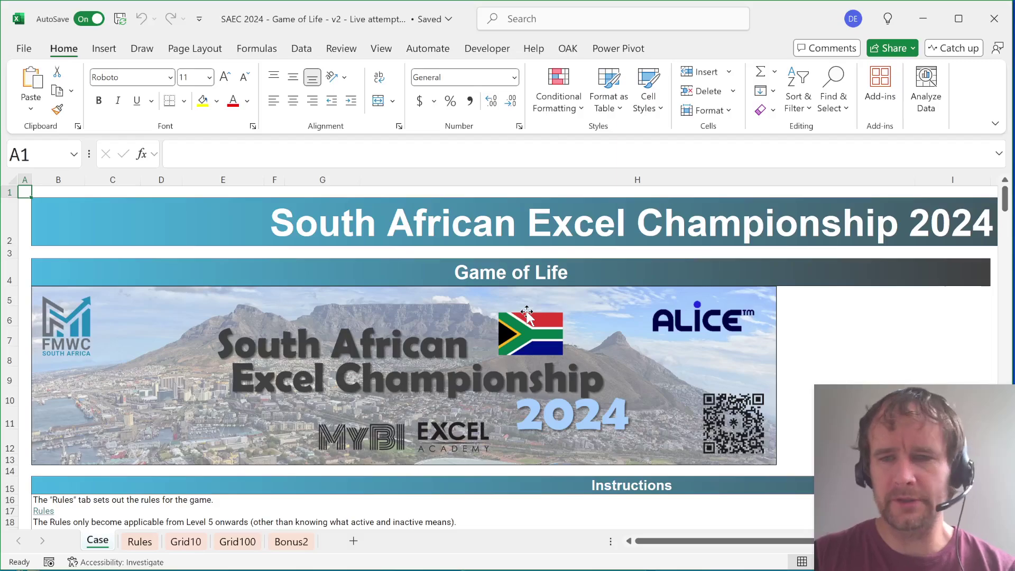
Skim the Case sheet from the instructions through the bonus questions to the Level 7 games
scroll(527, 312, "down", 2)
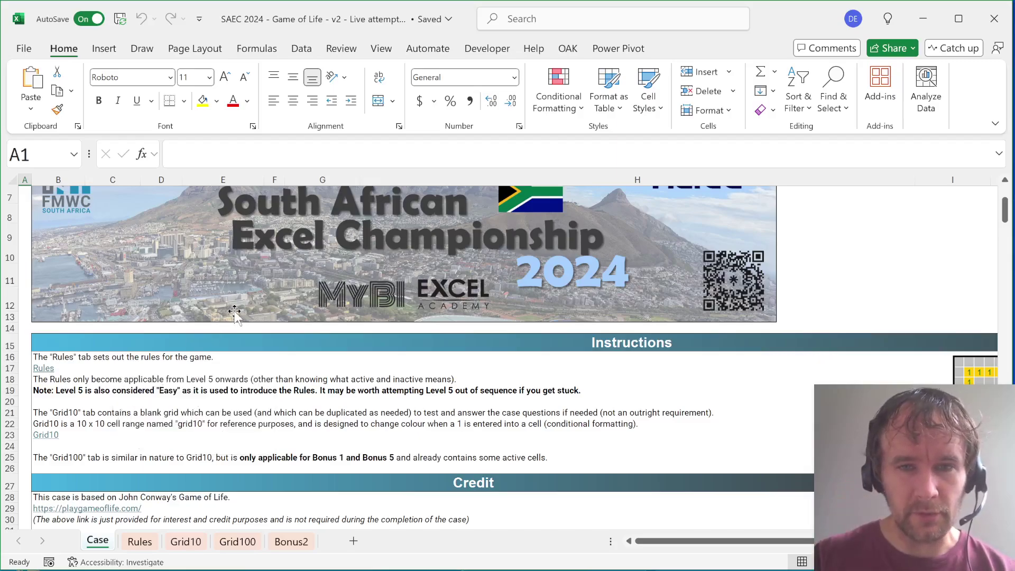
scroll(234, 311, "down", 20)
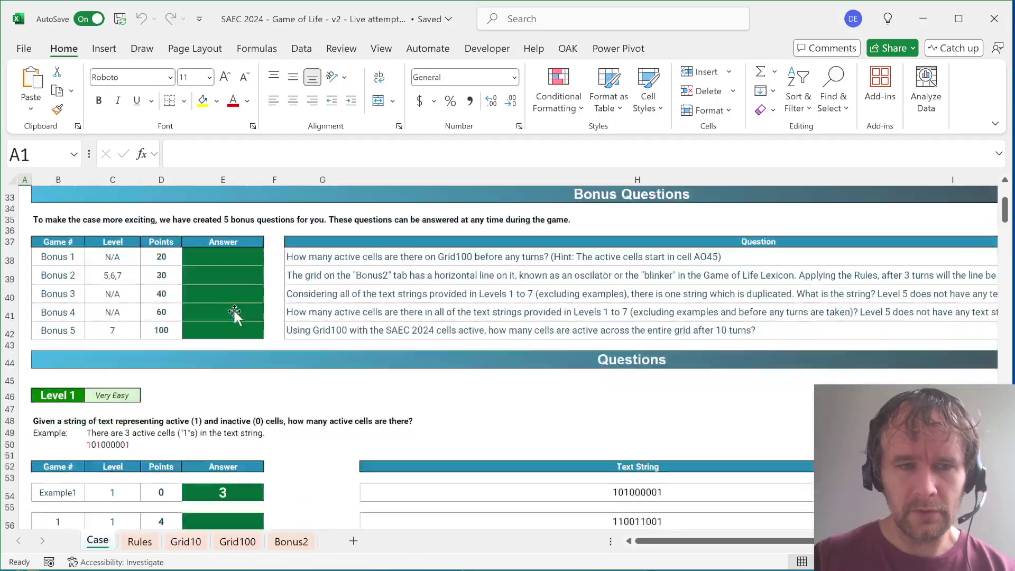
scroll(235, 312, "up", 6)
scroll(234, 311, "down", 20)
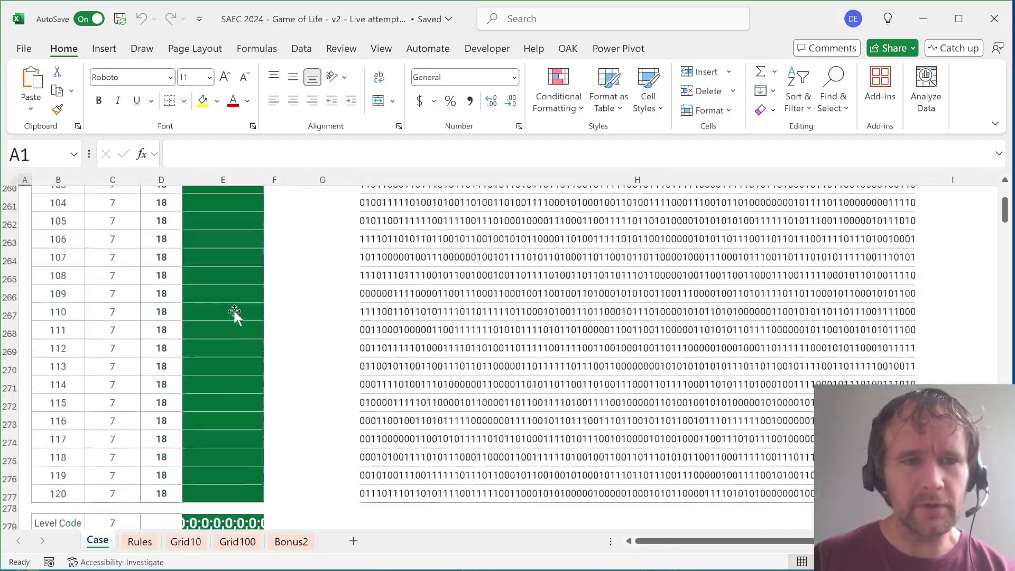
scroll(234, 311, "up", 4)
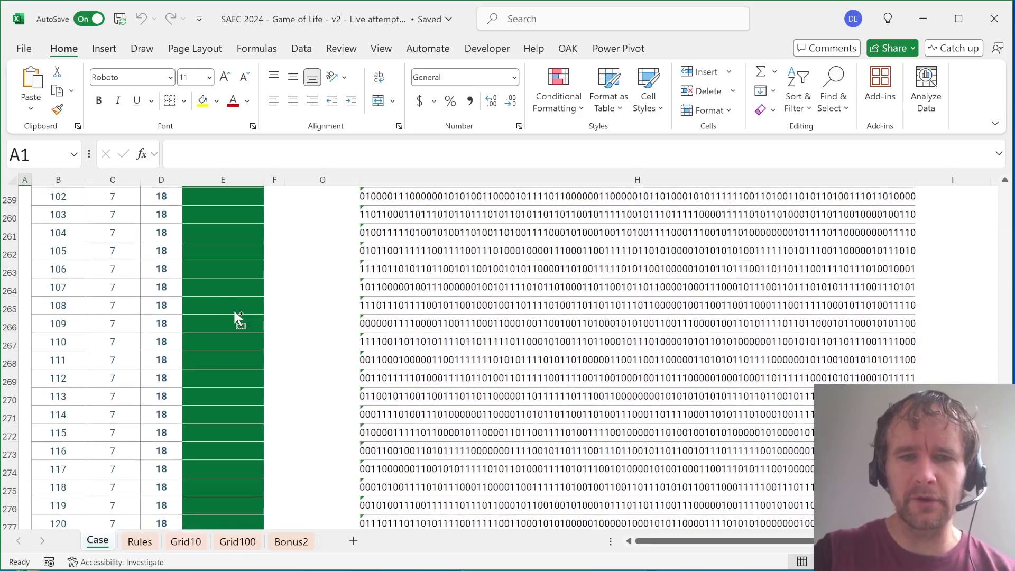
key("ctrl+Home")
scroll(249, 352, "down", 3)
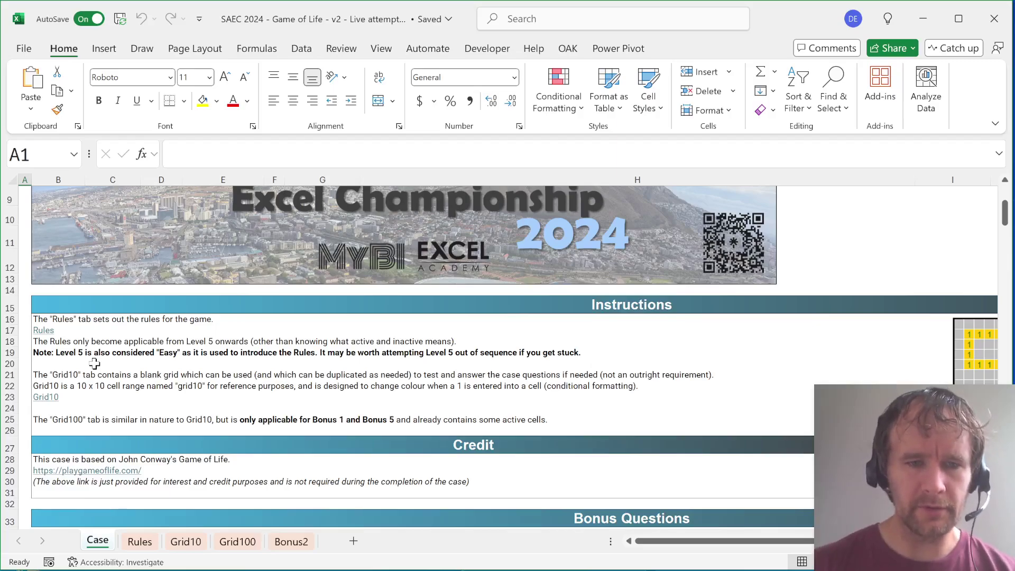
Look through the Rules, Grid10, Grid100 and Bonus2 sheets and return to the Case sheet
key("ctrl+Page_Down")
key("ctrl+Page_Down")
key("ctrl+Page_Down")
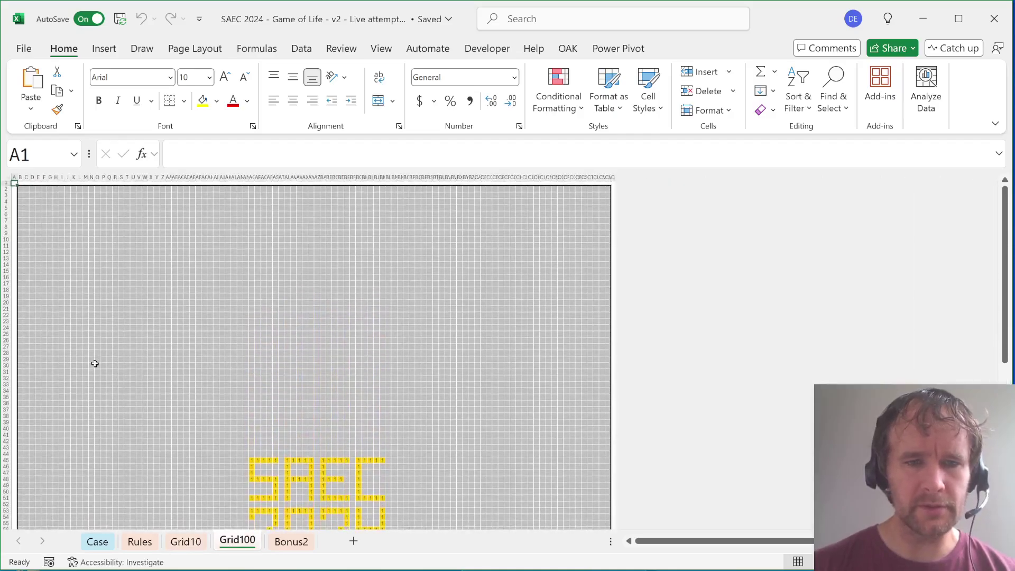
key("ctrl+Page_Down")
key("ctrl+Page_Up")
key("ctrl+Page_Up")
key("ctrl+Page_Up")
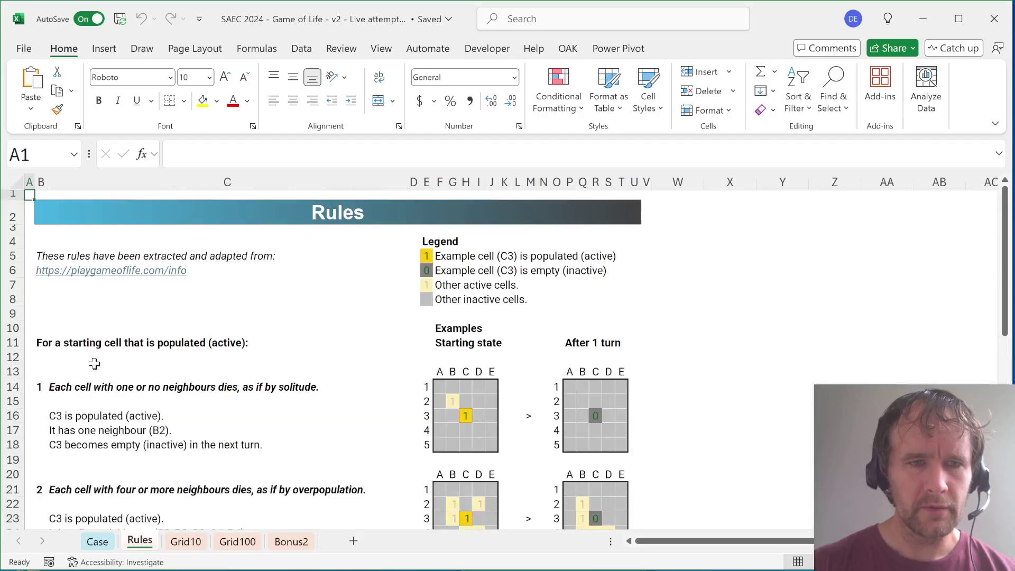
key("ctrl+Page_Up")
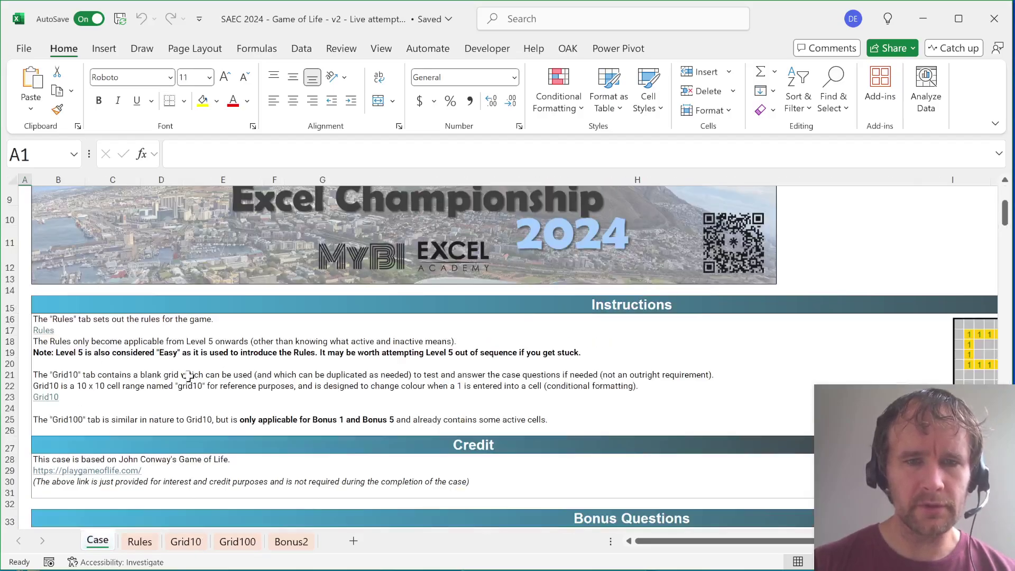
Read the instructions, the sample SAEC 2024 grid and the bonus questions on the Case sheet
scroll(327, 386, "up", 3)
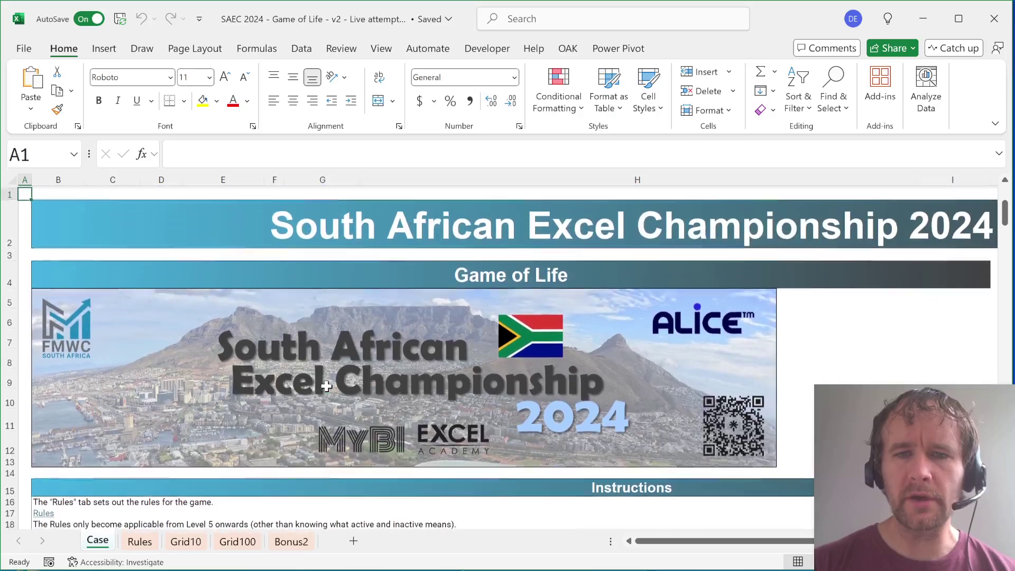
scroll(327, 386, "down", 2)
scroll(327, 386, "down", 2)
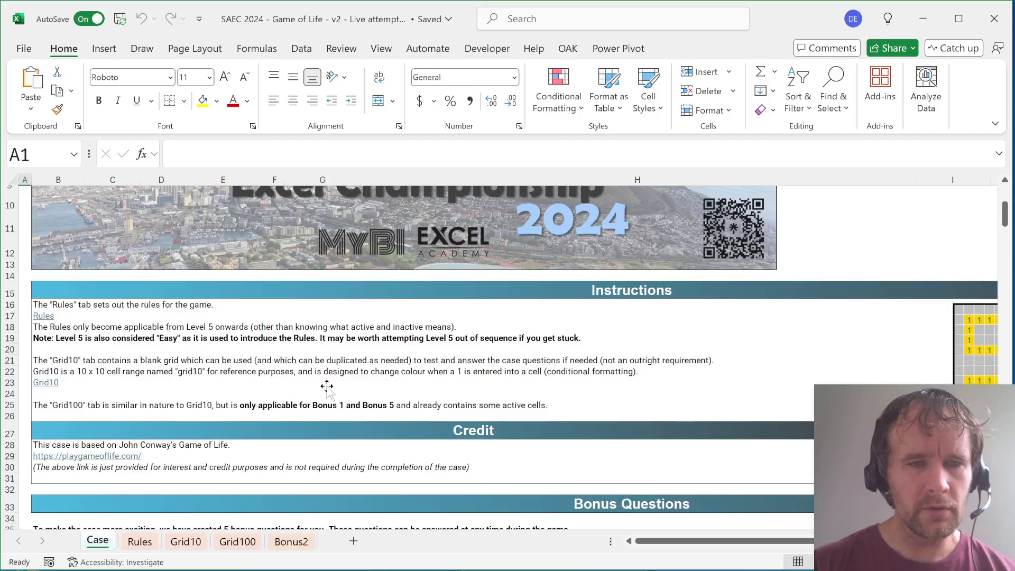
scroll(327, 386, "down", 2)
scroll(503, 346, "right", 3)
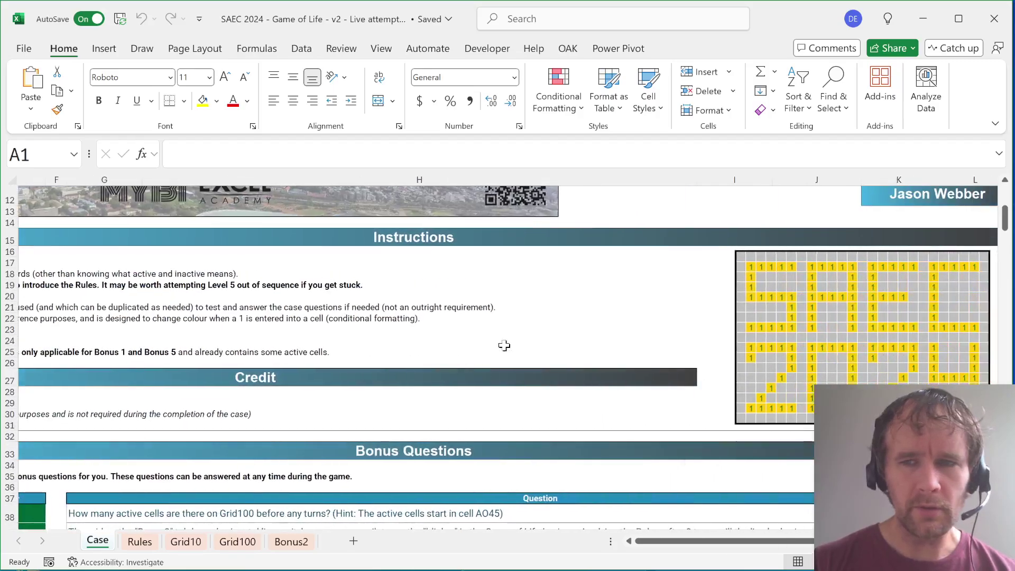
scroll(504, 345, "right", 3)
scroll(503, 345, "left", 5)
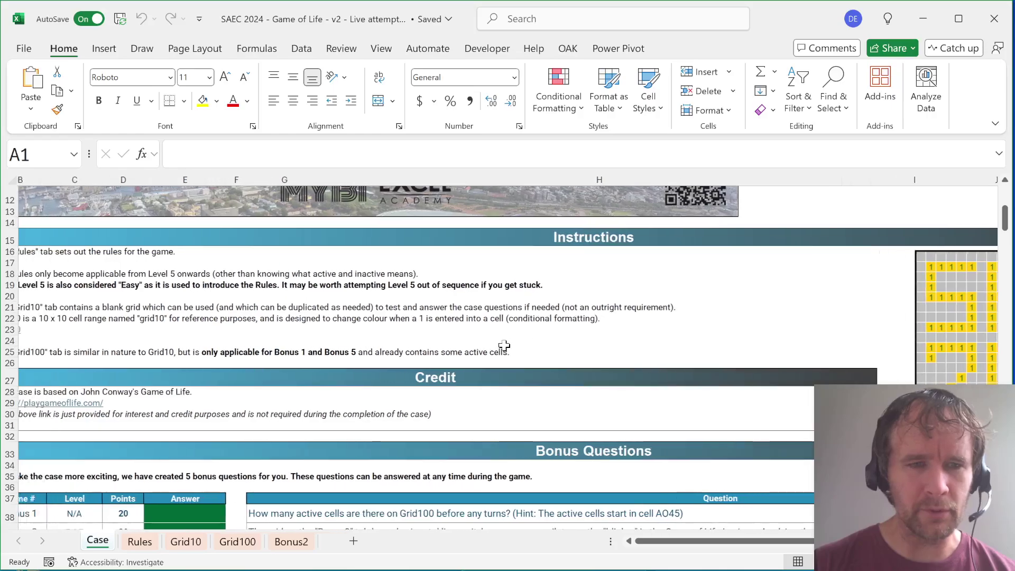
scroll(504, 345, "down", 5)
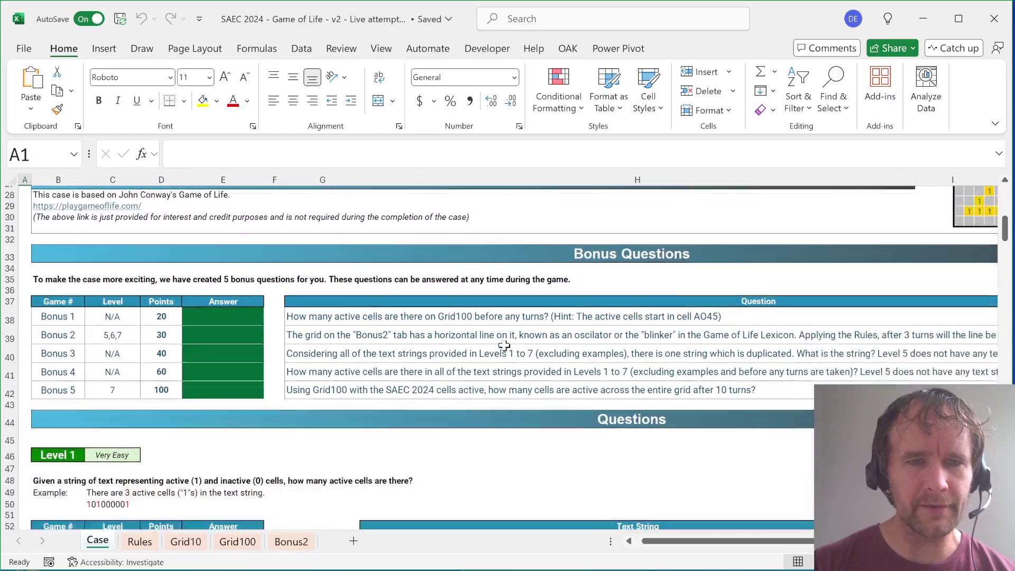
scroll(504, 346, "down", 2)
scroll(349, 258, "up", 1)
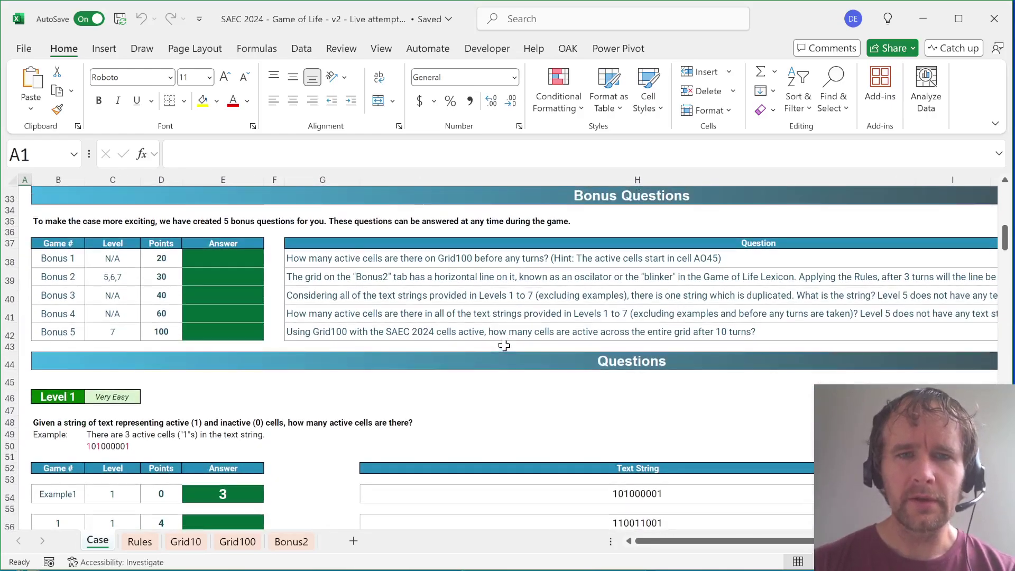
Answer Bonus 1 in cell E38 with the formula =SUM(grid100)
left_click(345, 258)
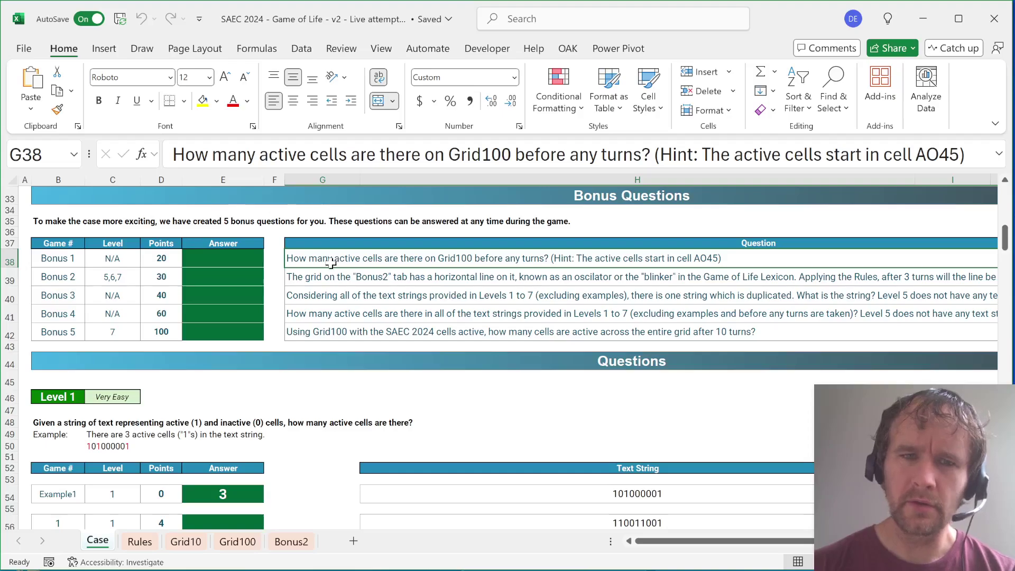
left_click(316, 274)
left_click(240, 254)
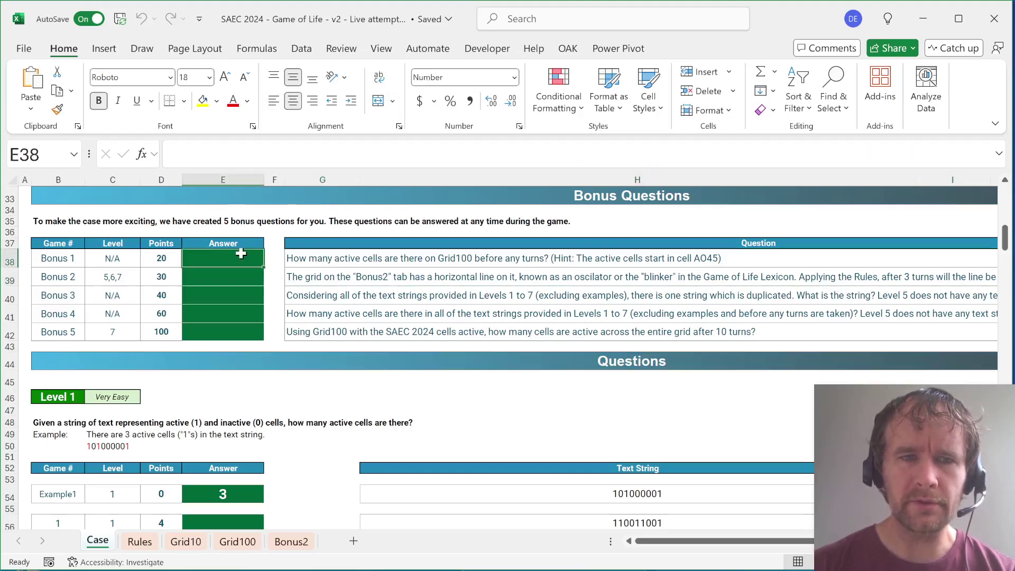
type("=sum")
key("Right")
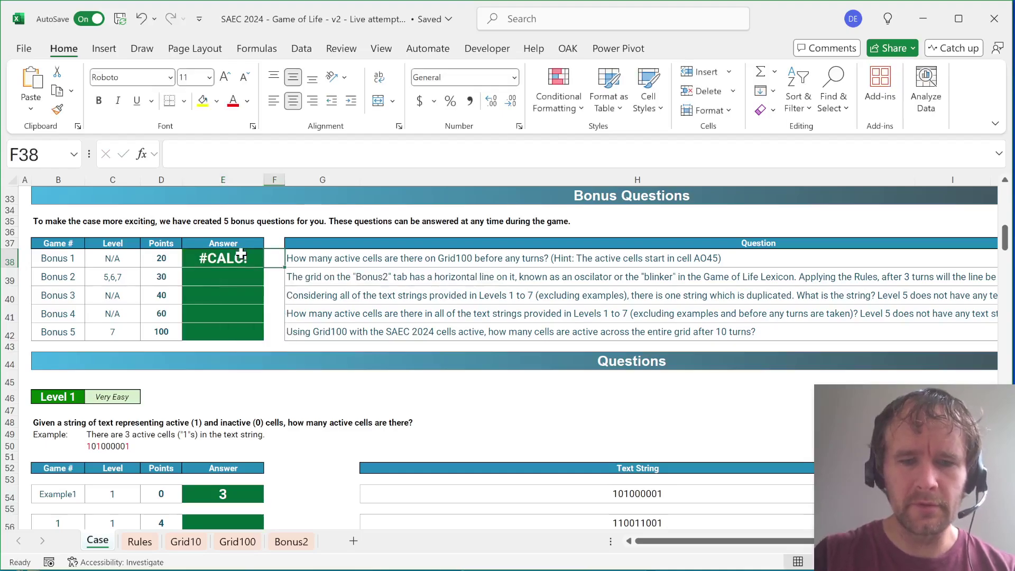
key("Left")
type("=sum")
key("Tab")
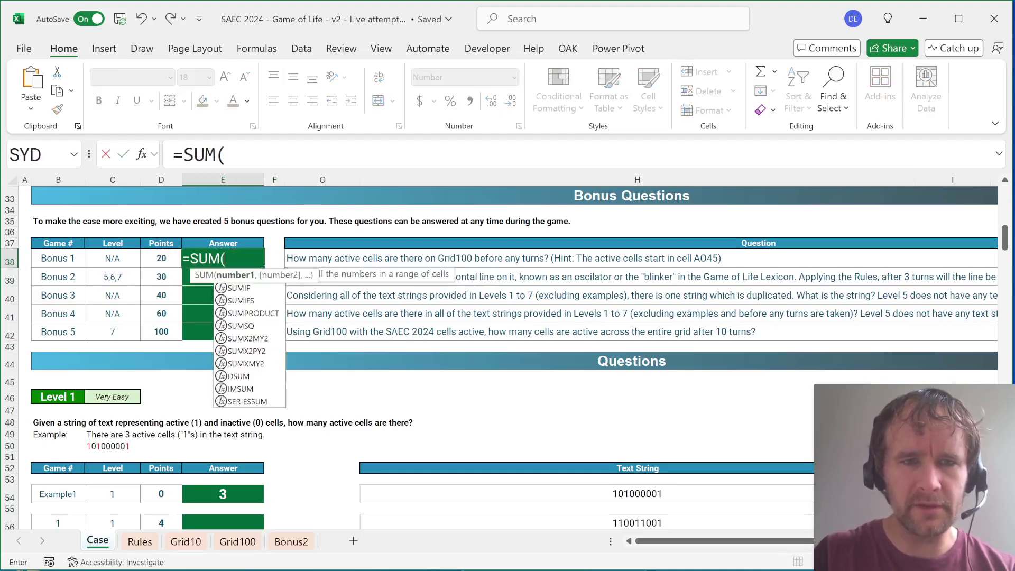
type("grid100")
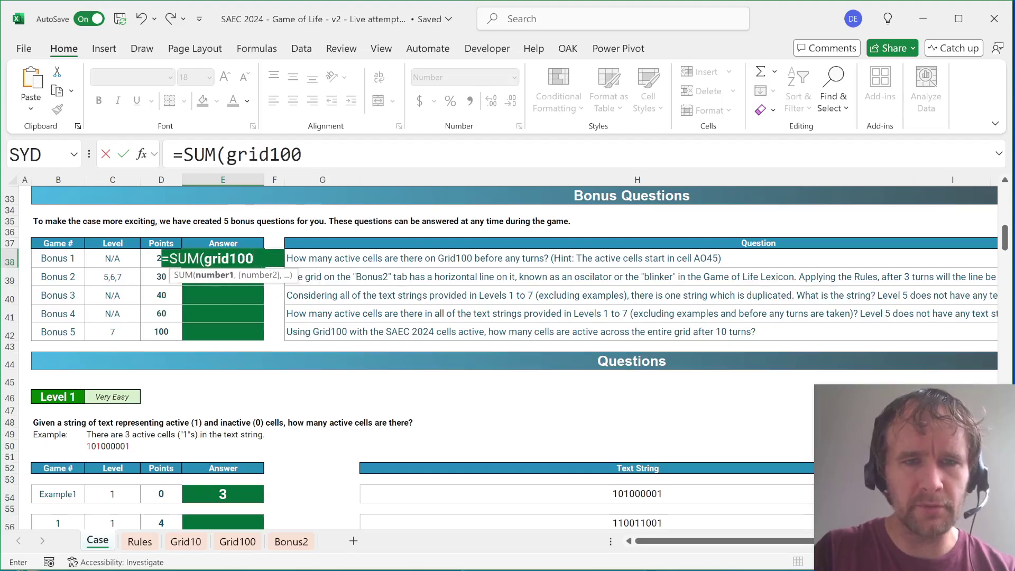
key("Return")
left_click(241, 255)
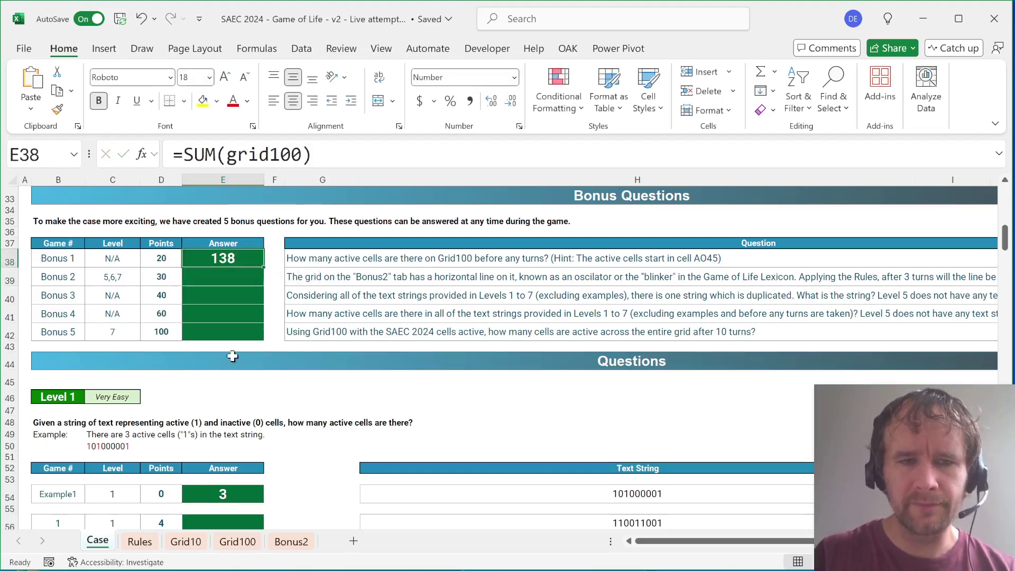
On the Grid100 sheet, select the whole SAEC 2024 pattern starting from AO45 to check its sum of active cells
left_click(237, 541)
scroll(463, 361, "up", 8)
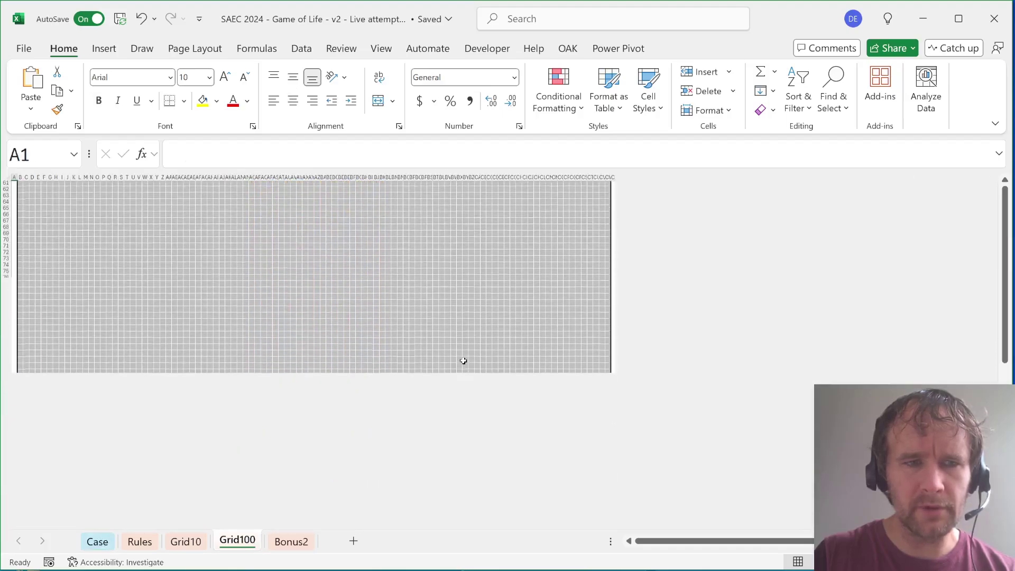
left_click(253, 329)
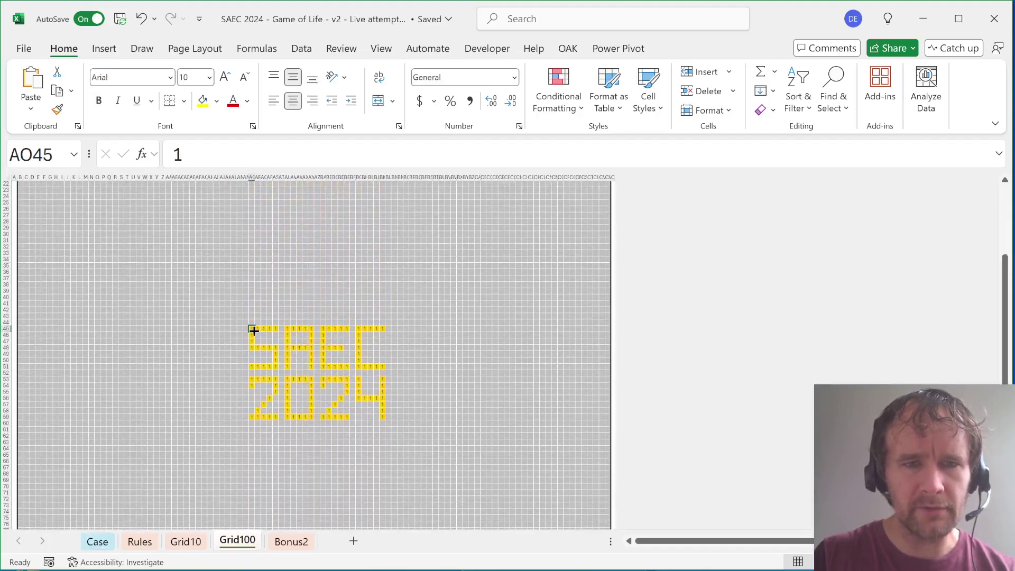
left_click(381, 418, "shift")
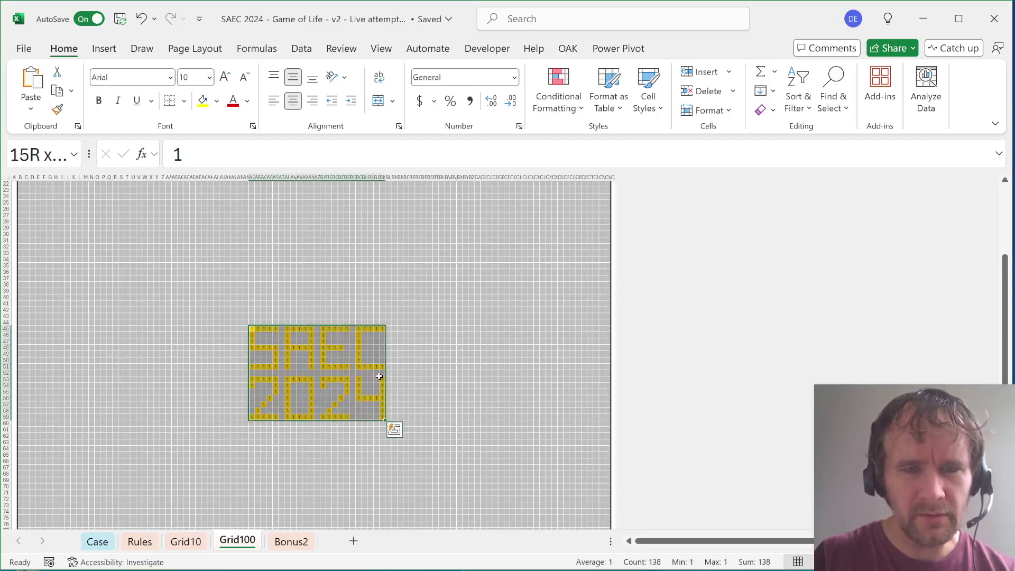
key("ctrl+1")
key("Escape")
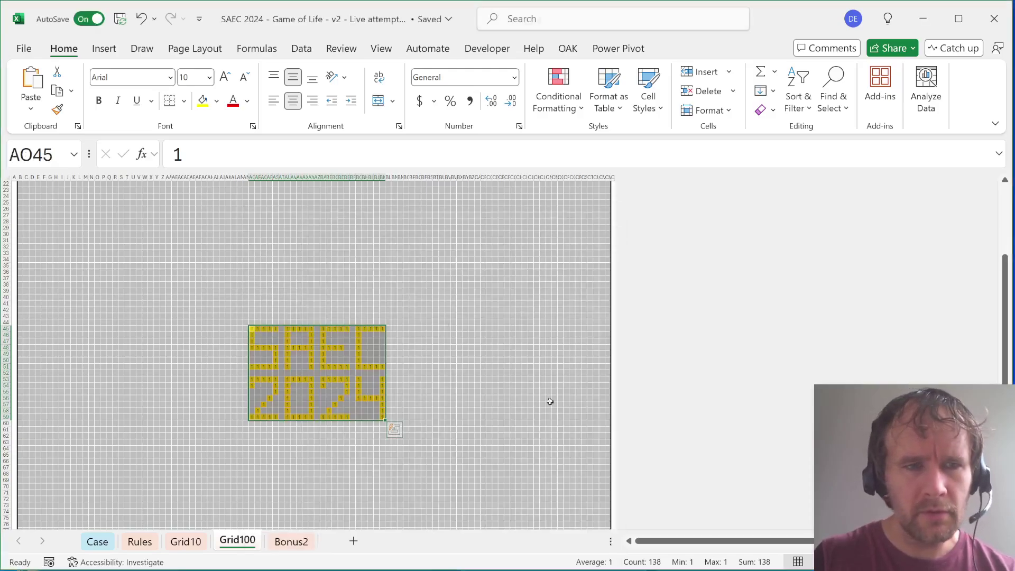
key("shift+BackSpace")
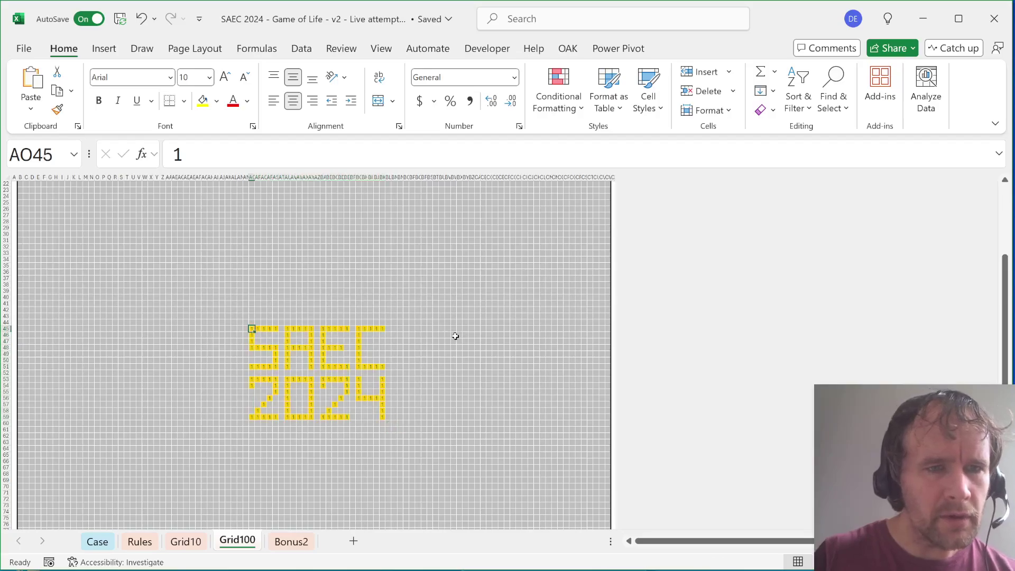
Extend a selection from AO45 gradually across the SAEC letters and down over 2024 to recheck the active cell count
key("shift+Right")
key("shift+Right")
key("shift+Right")
key("shift+Right")
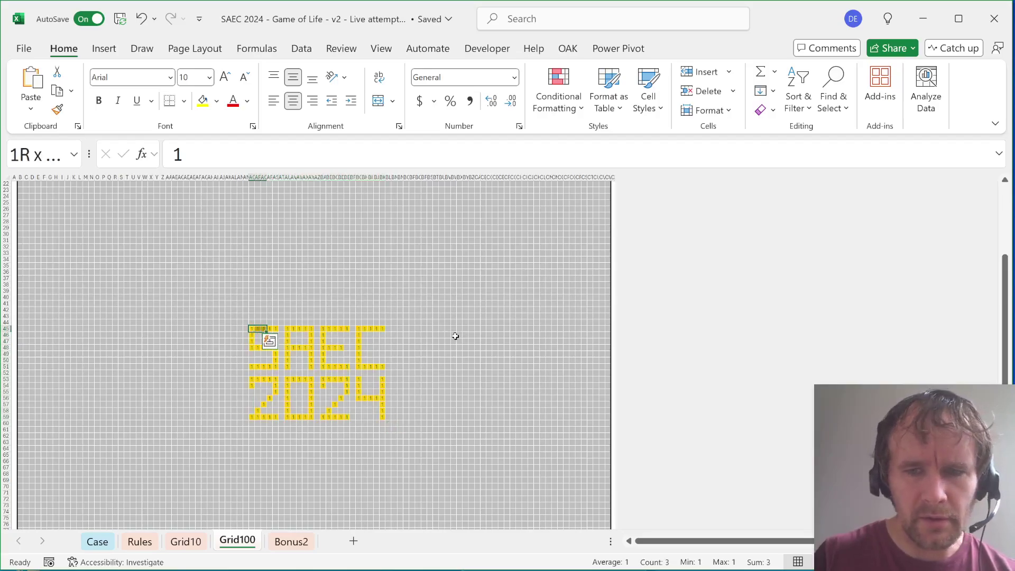
key("shift+Down")
key("shift+Down")
key("shift+Down")
key("shift+Down")
key("shift+Down")
key("shift+Down")
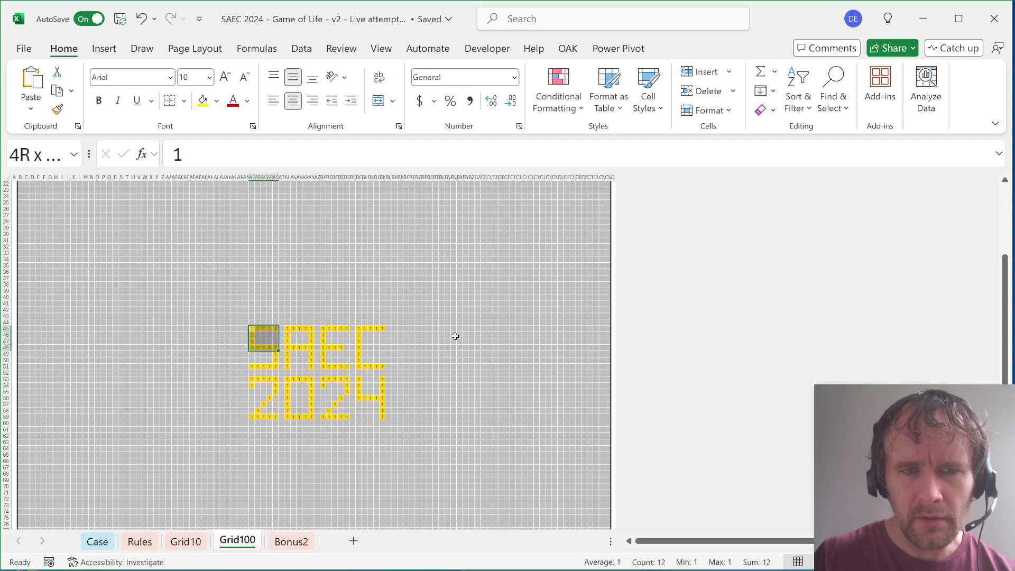
key("shift+Right")
key("shift+Right")
key("shift+Right")
key("shift+Right")
key("shift+Right")
key("shift+Right")
key("shift+Right")
key("shift+Right")
key("shift+Right")
key("shift+Right")
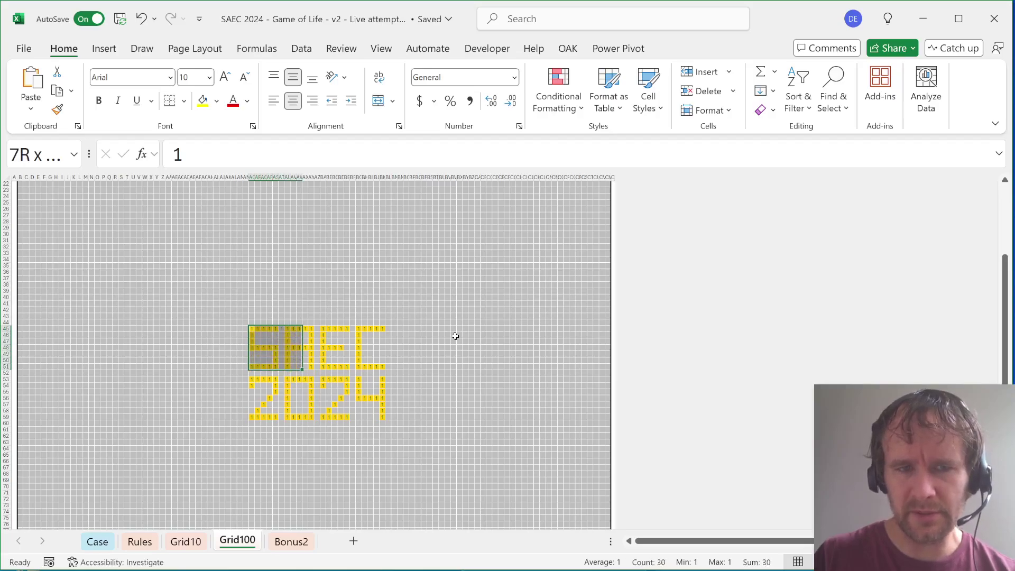
key("shift+Right")
key("shift+Right")
key("shift+Right")
key("shift+Right")
key("shift+Right")
key("shift+Right")
key("shift+Right")
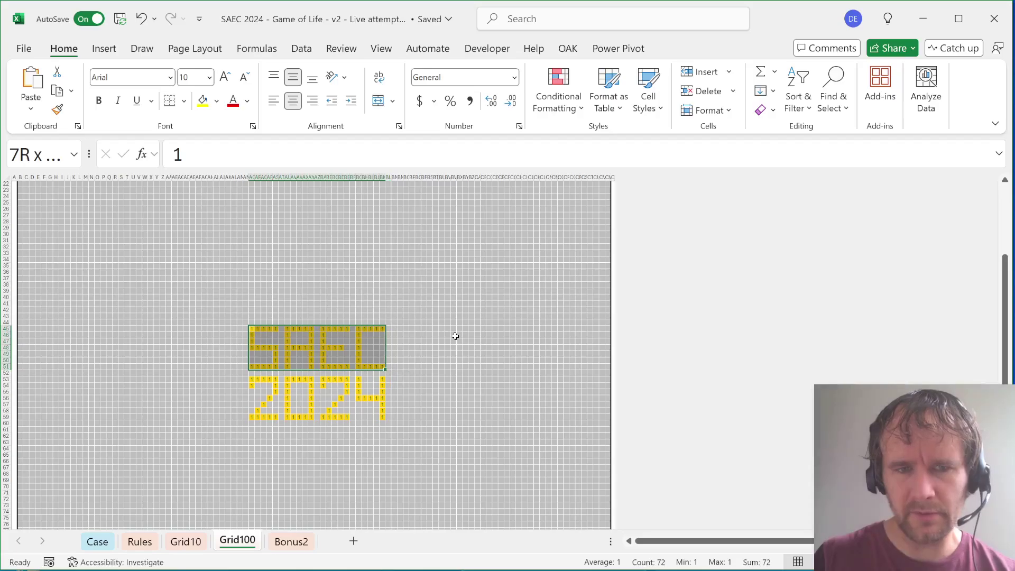
key("shift+Down")
key("shift+Down")
key("shift+Down")
key("shift+Down")
key("shift+Down")
key("shift+Down")
key("shift+Down")
key("shift+Down")
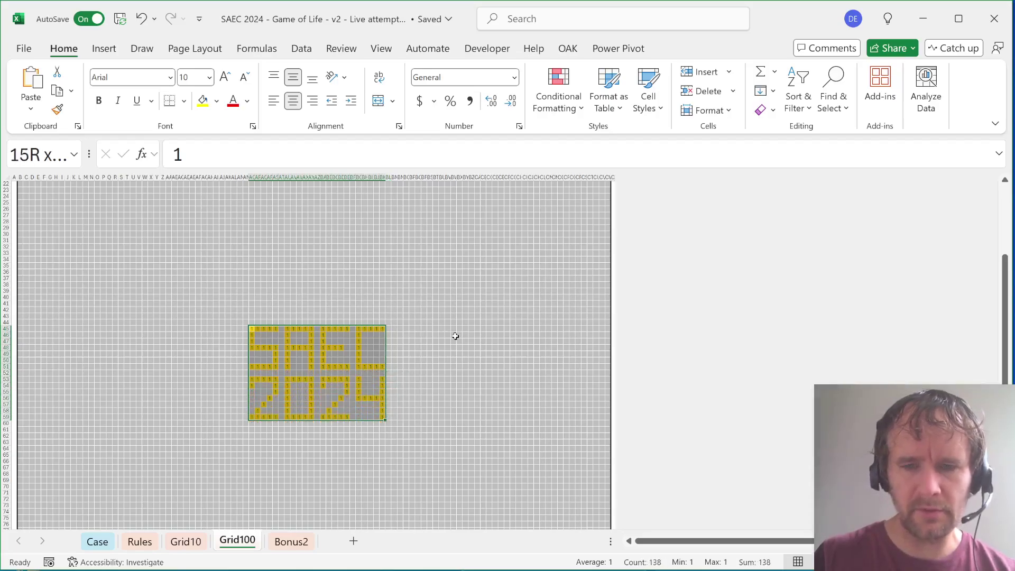
Return to the Case sheet and enlarge the formula bar to show the full Bonus 2 question in G39
key("ctrl+Home")
key("ctrl+Page_Up")
key("ctrl+Page_Up")
key("ctrl+Page_Up")
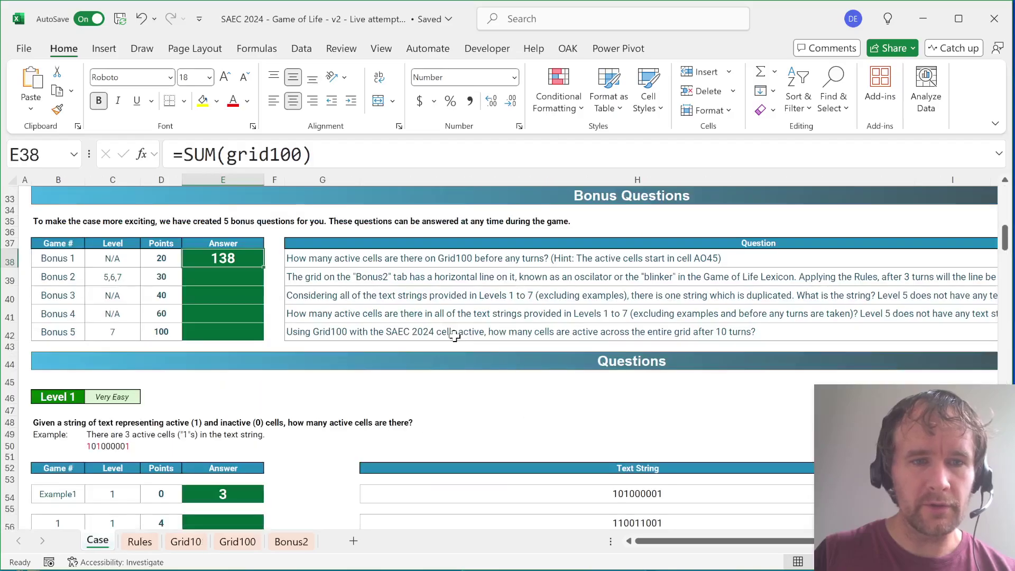
left_click(317, 276)
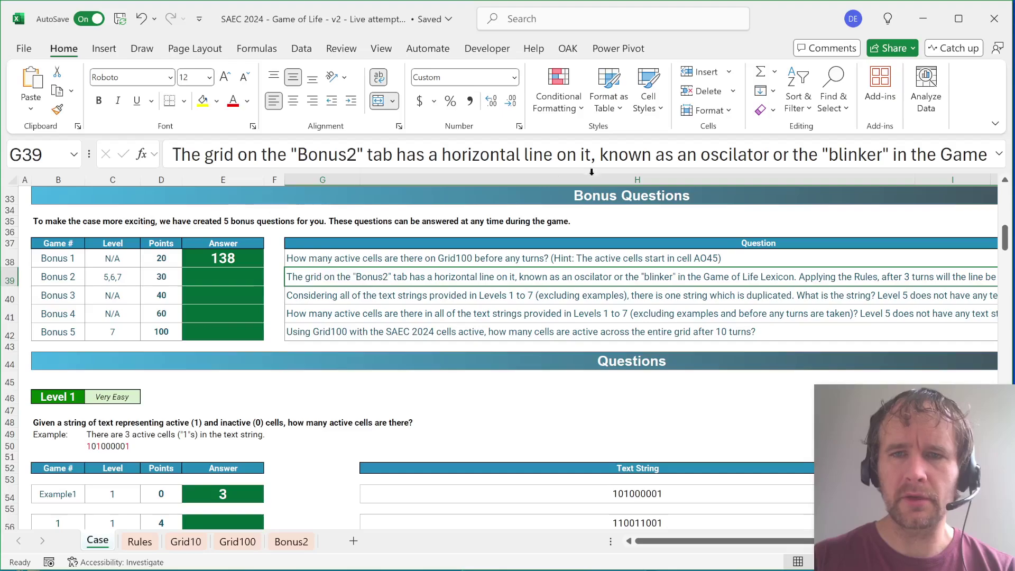
left_click_drag(682, 171, 688, 229)
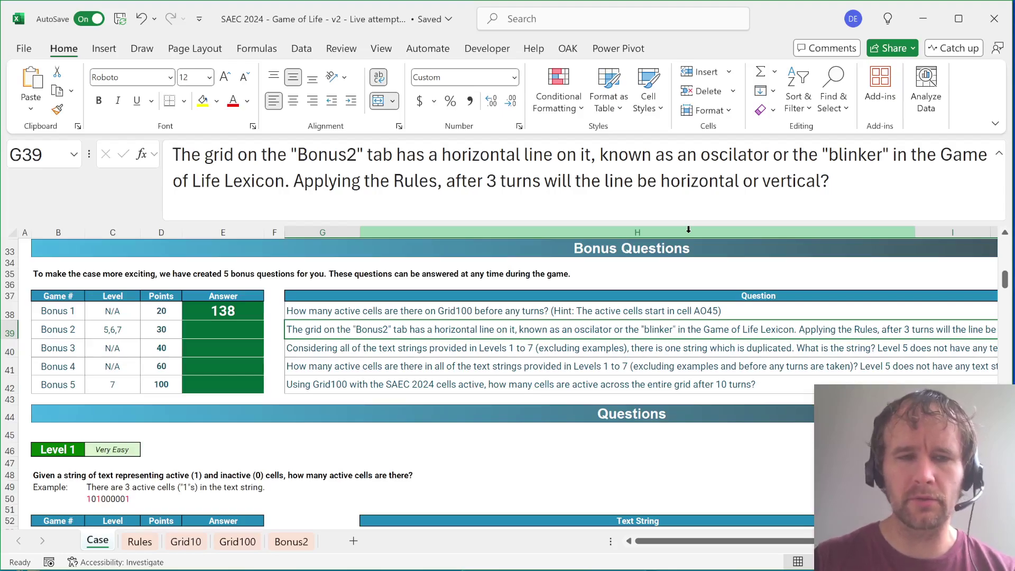
Look over the grid sheets and open the Rules sheet to consult the rules for Bonus 2
key("ctrl+Page_Down")
key("ctrl+Page_Down")
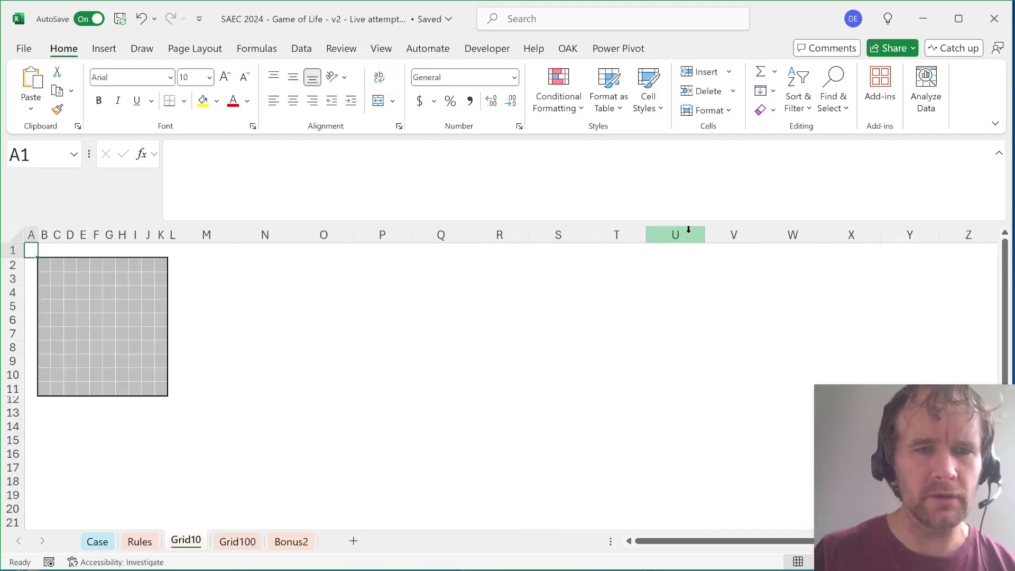
key("ctrl+Page_Down")
key("ctrl+Page_Up")
key("ctrl+Page_Up")
key("ctrl+Page_Up")
key("ctrl+Page_Down")
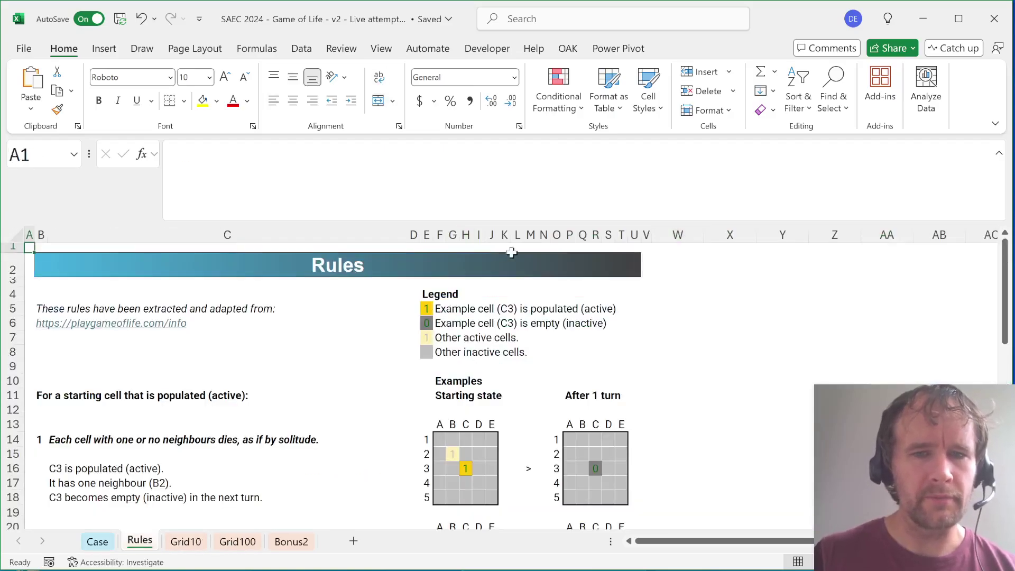
Read the legend and the five rules for populated and empty cells on the Rules sheet
scroll(359, 375, "down", 2)
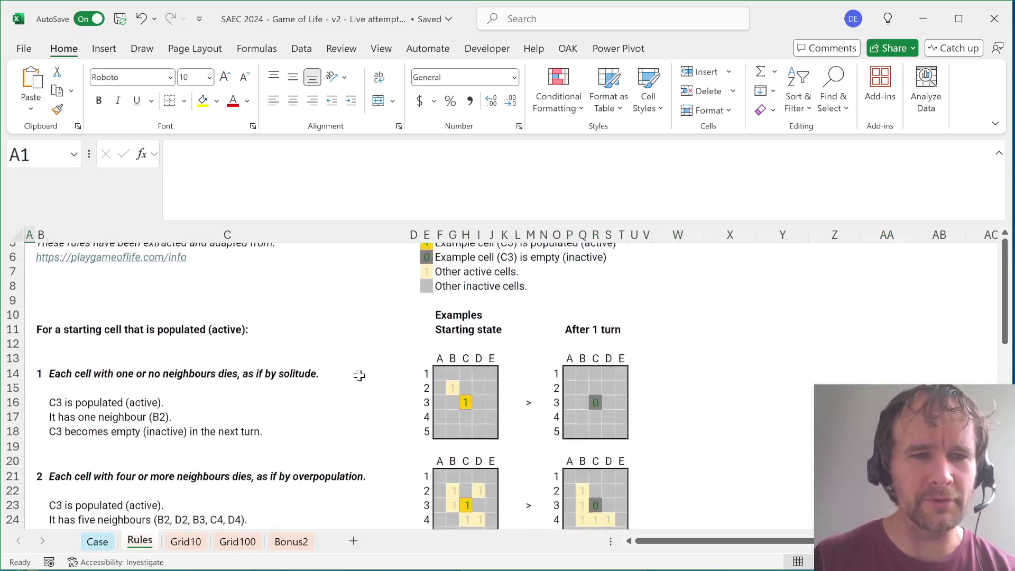
scroll(359, 376, "up", 2)
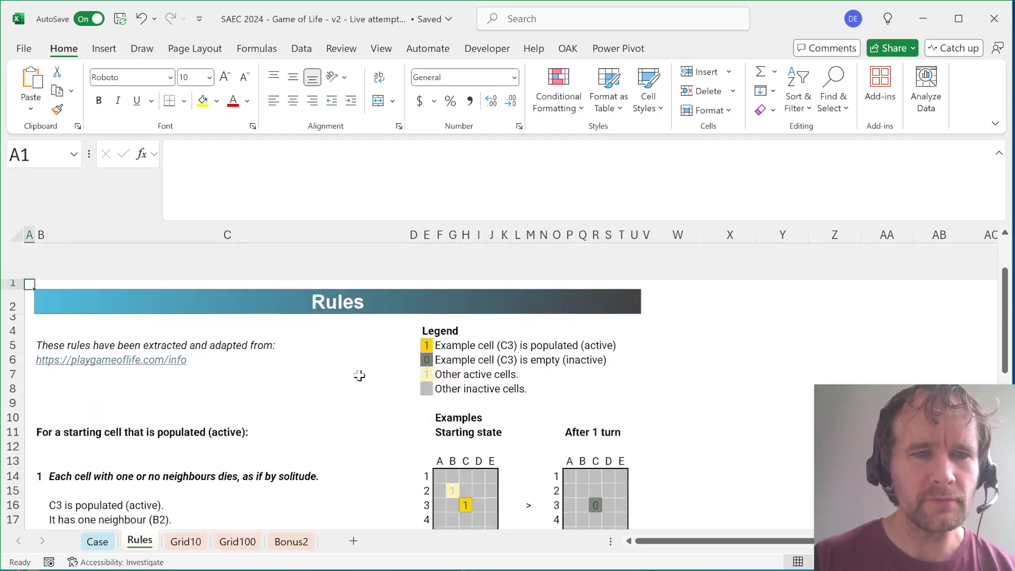
scroll(360, 375, "down", 1)
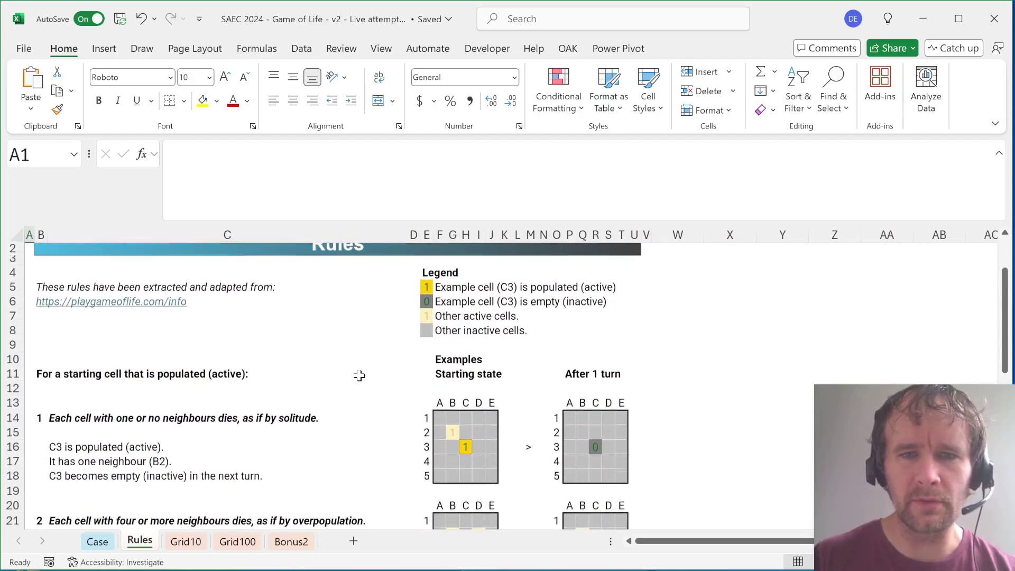
left_click(432, 285)
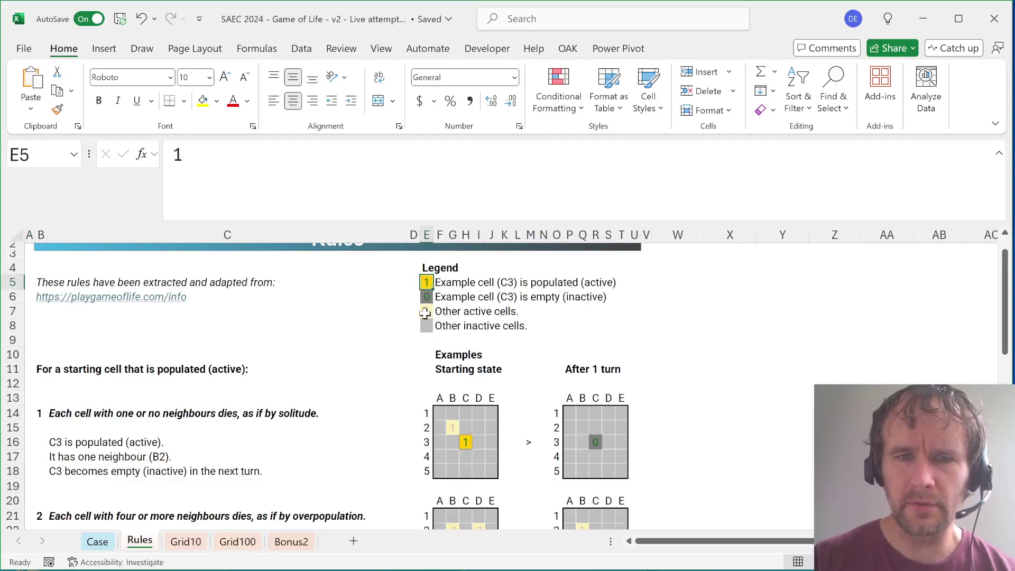
left_click(425, 311)
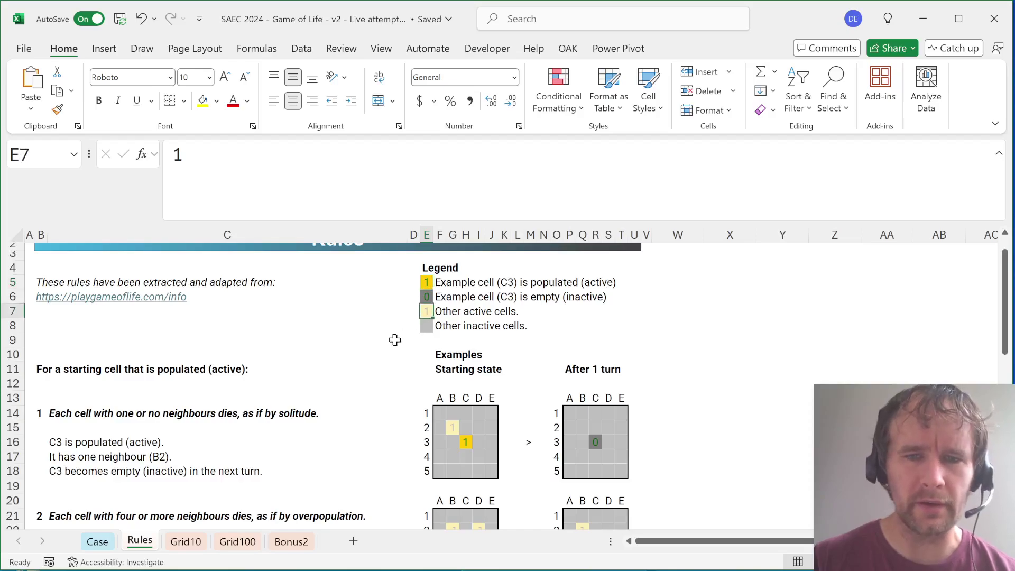
scroll(394, 339, "down", 2)
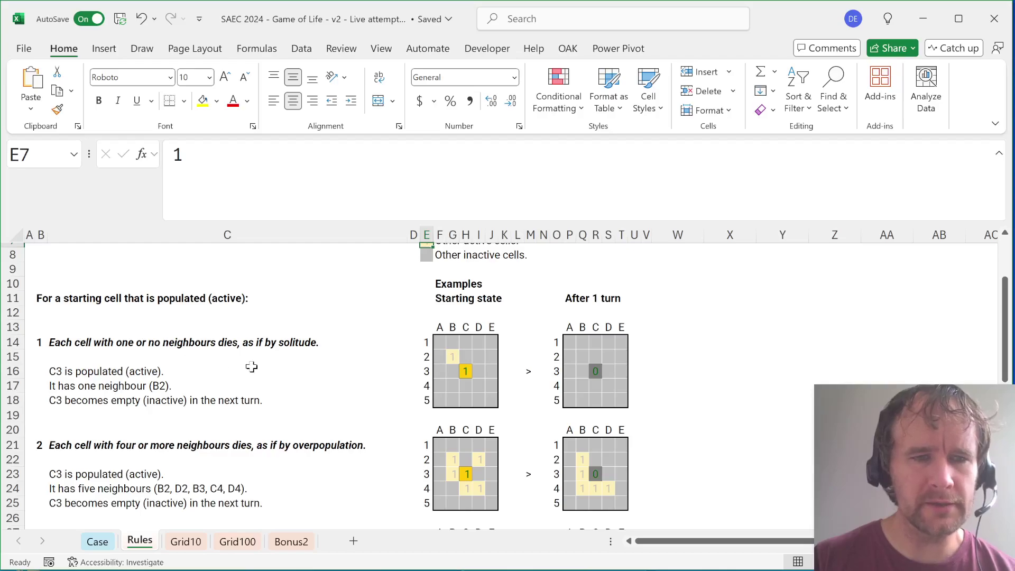
scroll(254, 375, "down", 3)
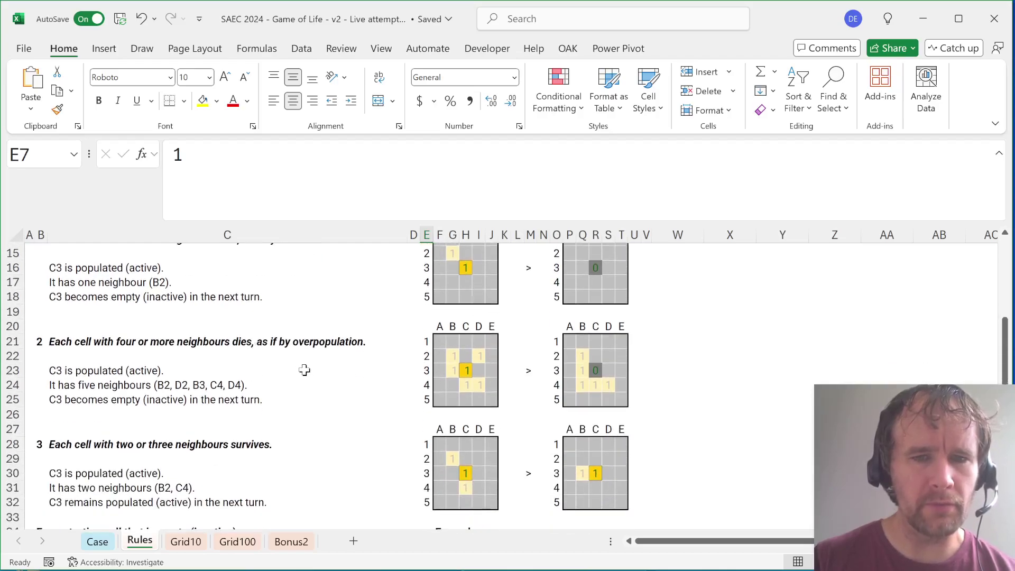
scroll(321, 370, "down", 3)
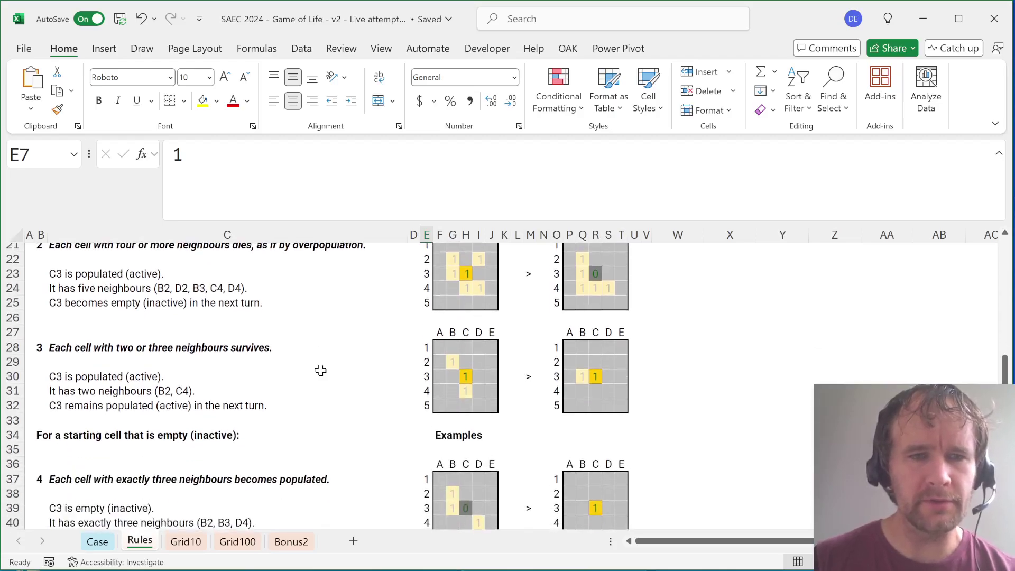
scroll(321, 370, "down", 3)
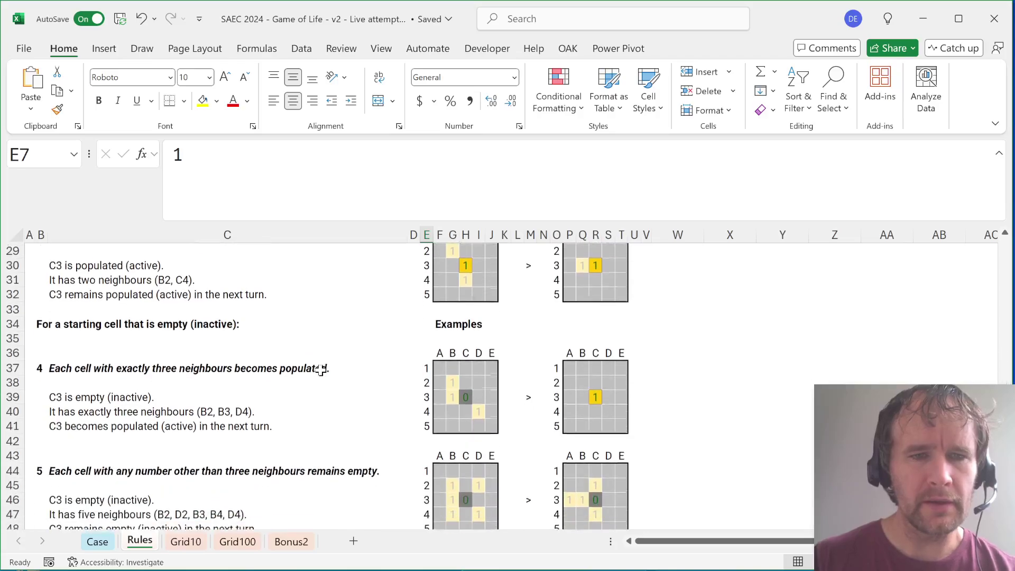
scroll(321, 370, "down", 1)
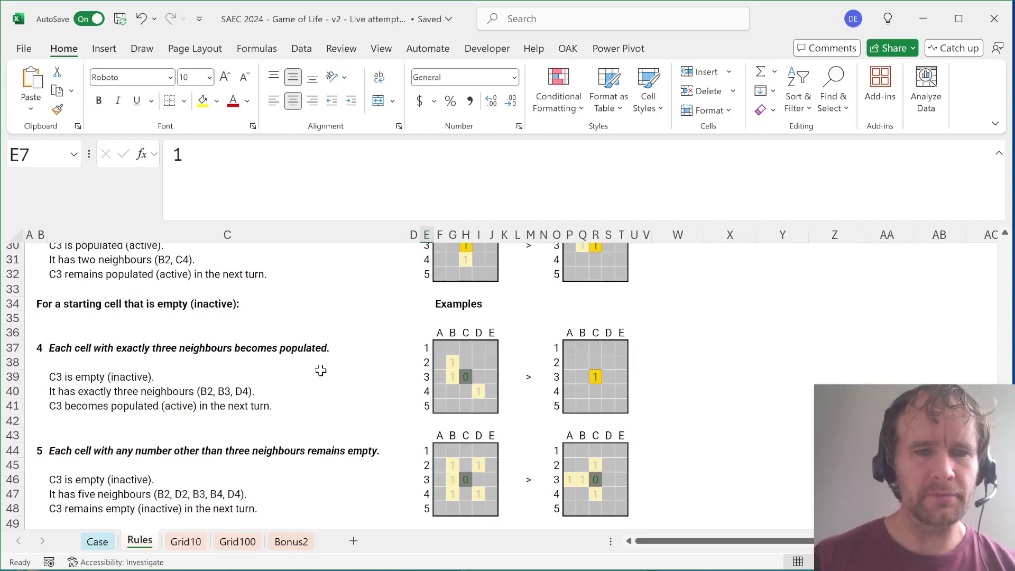
scroll(321, 370, "down", 2)
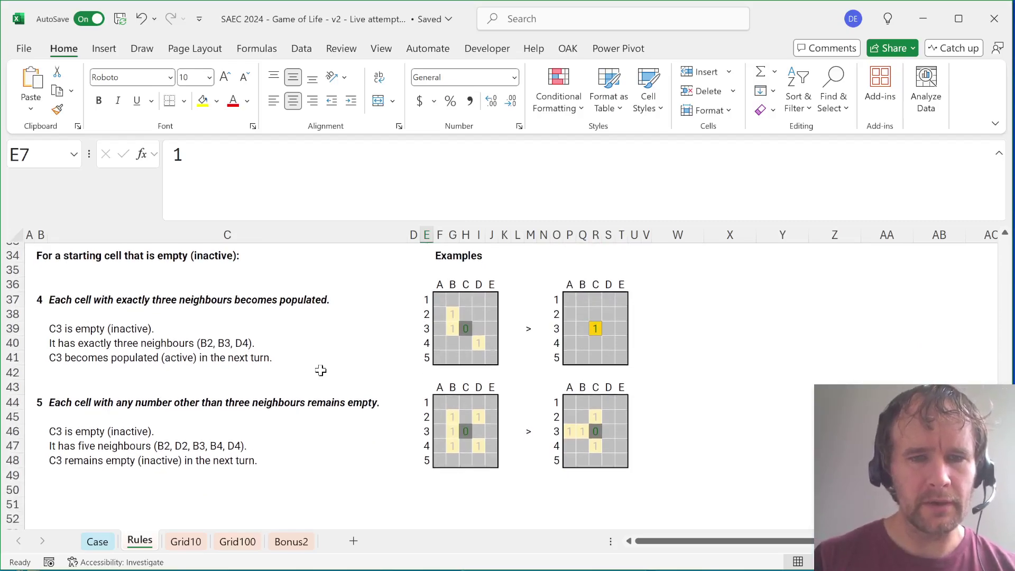
scroll(321, 370, "up", 10)
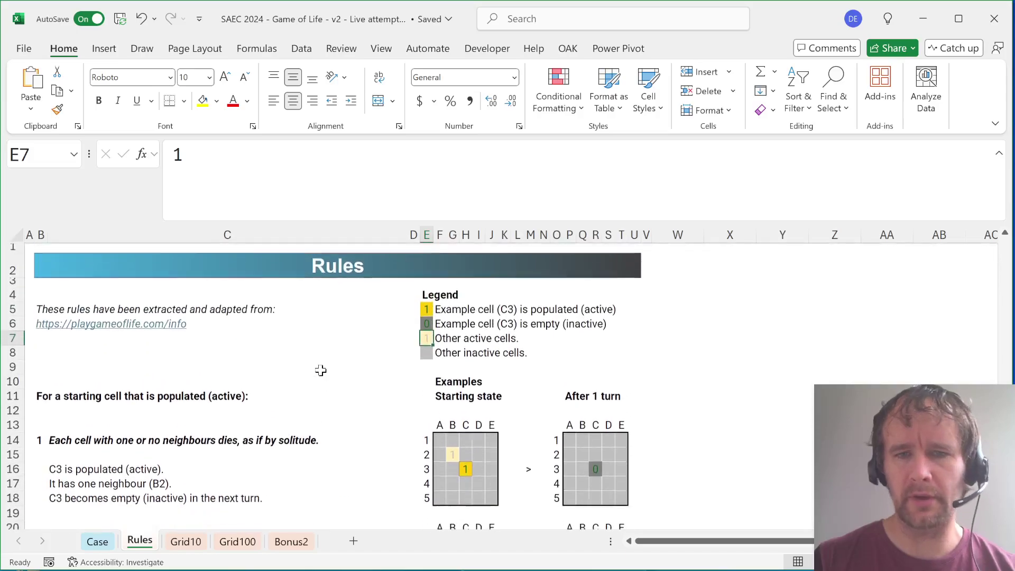
Recheck the Bonus 2 question, then select the horizontal line in C4:E4 on the Bonus2 sheet to work out its turns
key("ctrl+Page_Up")
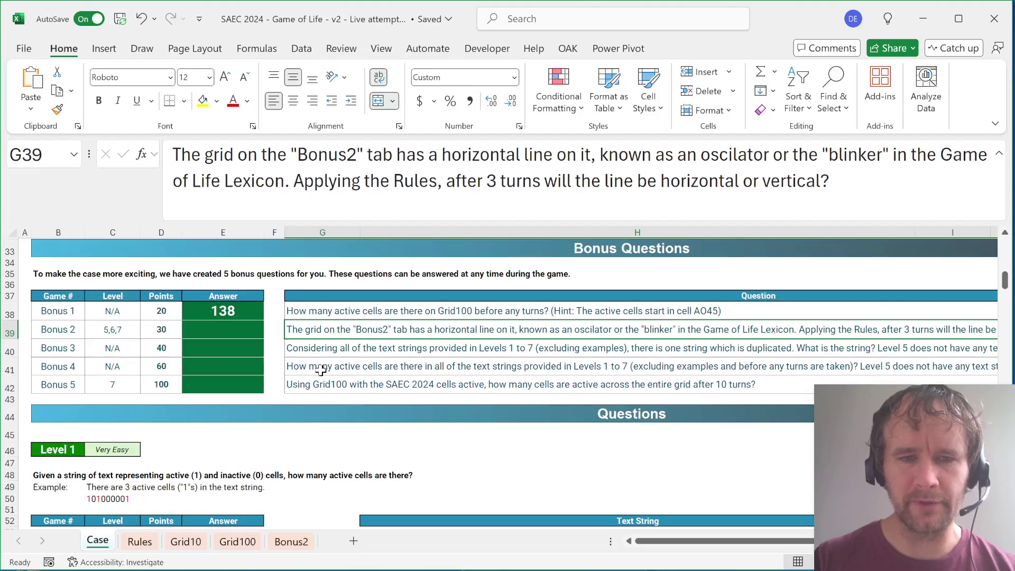
key("ctrl+Page_Down")
key("ctrl+Page_Down")
key("ctrl+Page_Down")
key("ctrl+Page_Down")
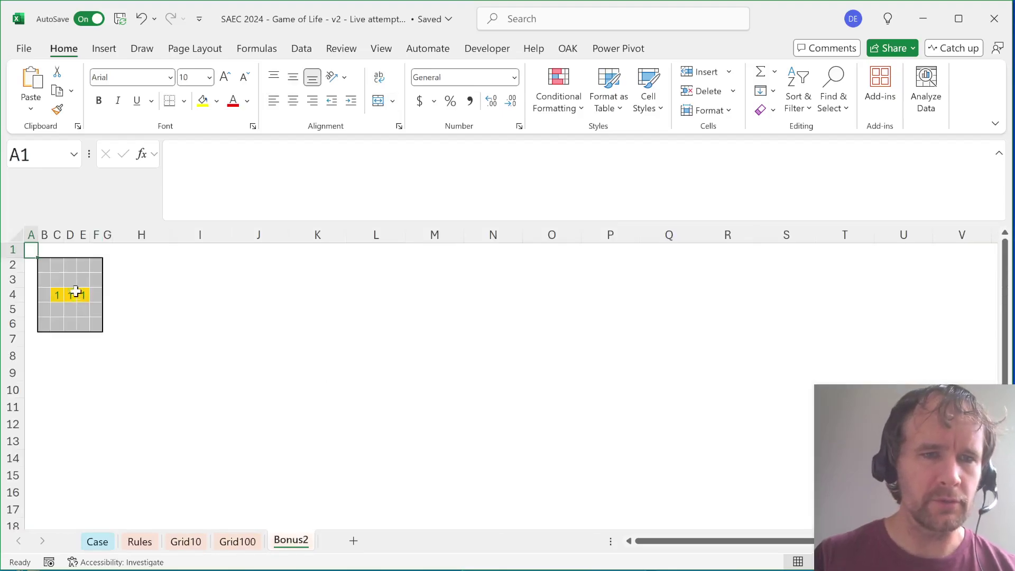
left_click_drag(70, 280, 83, 296)
left_click(58, 296)
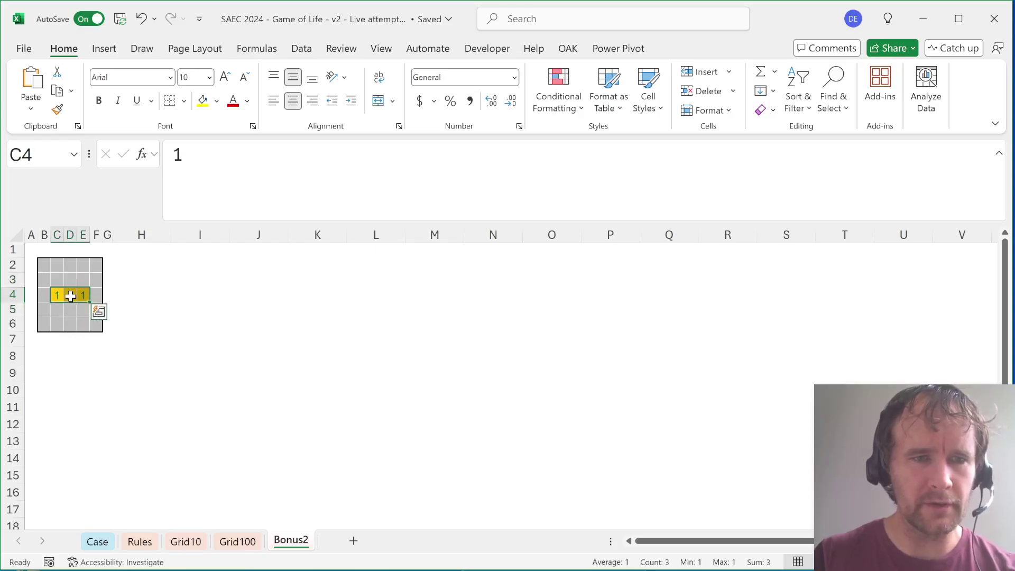
Return to the Case sheet and enter Vertical as the Bonus 2 answer in E39
key("ctrl+Page_Up")
key("ctrl+Page_Up")
key("ctrl+Page_Up")
key("ctrl+Page_Up")
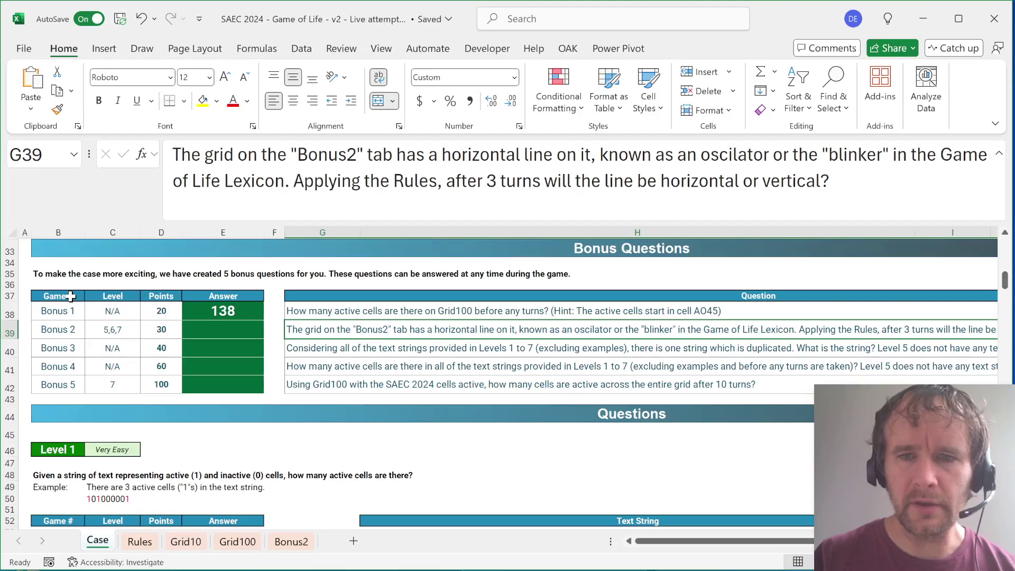
key("Right")
key("Left")
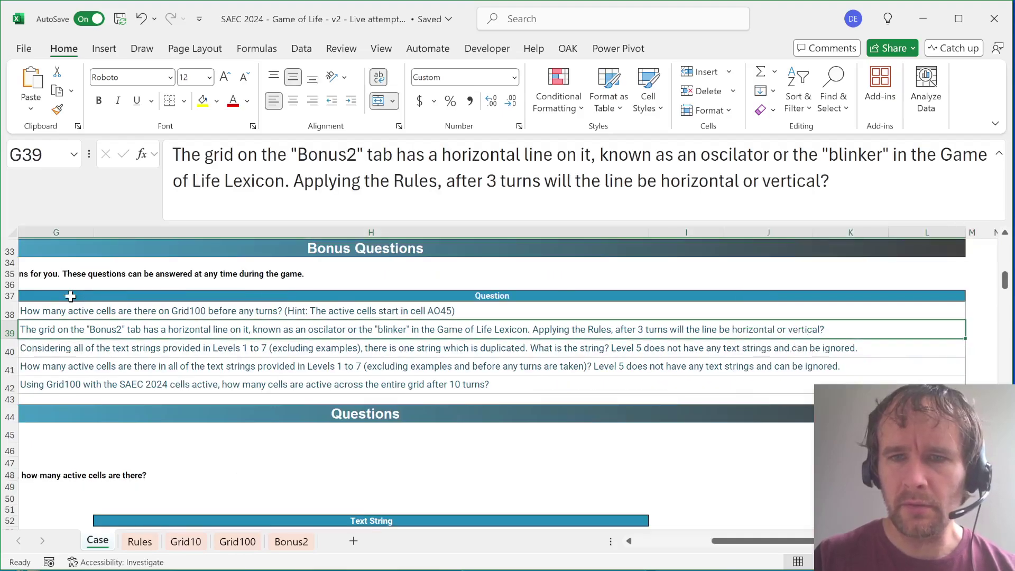
key("Left")
key("Left")
key("Left")
key("Left")
key("Left")
key("Right")
key("Right")
key("Right")
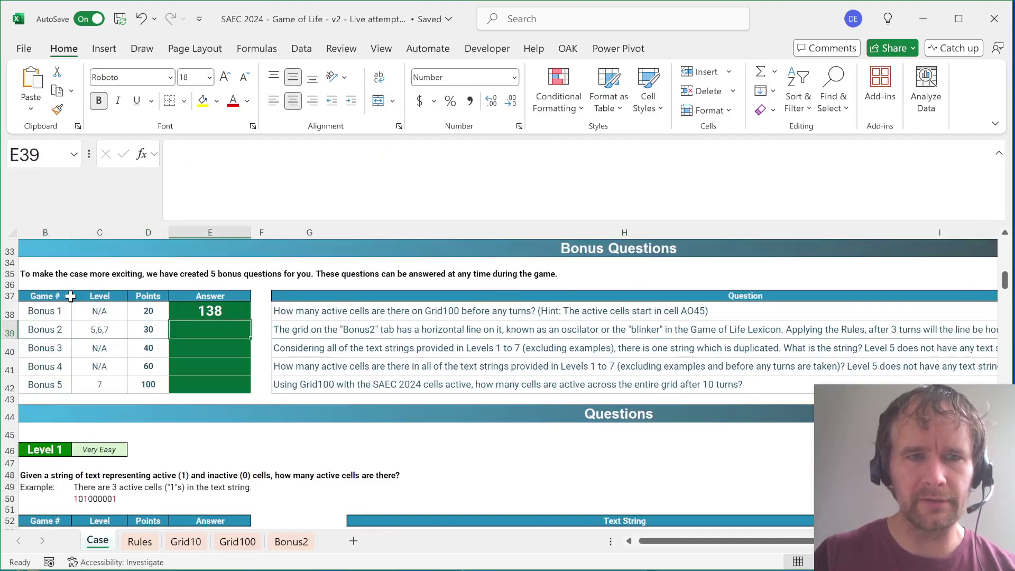
type("Vertical")
key("Return")
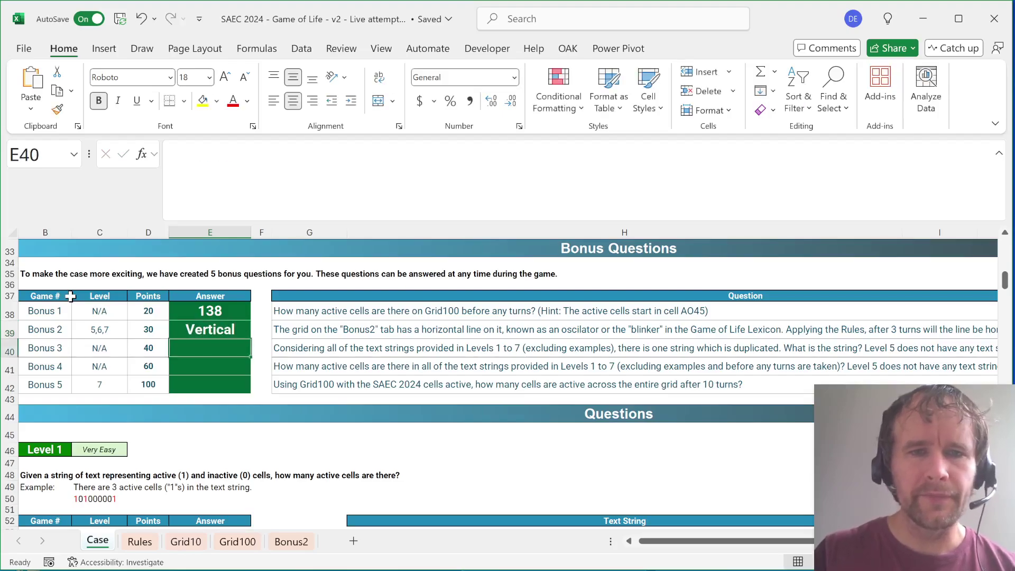
Read the full Bonus 3 question in G40 about the duplicated text string
key("Right")
key("Right")
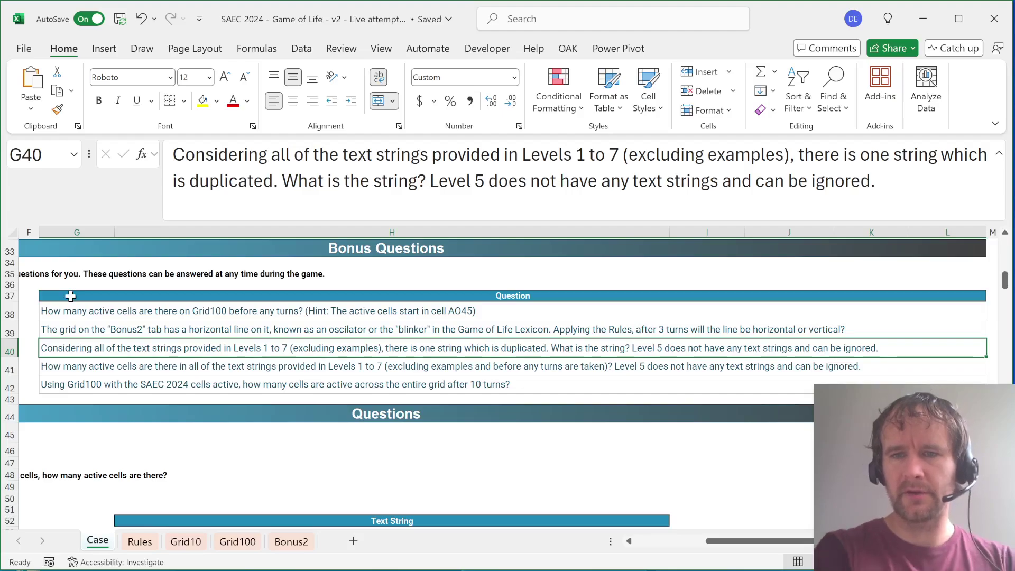
key("Left")
key("Left")
key("Left")
key("Left")
key("Left")
key("Left")
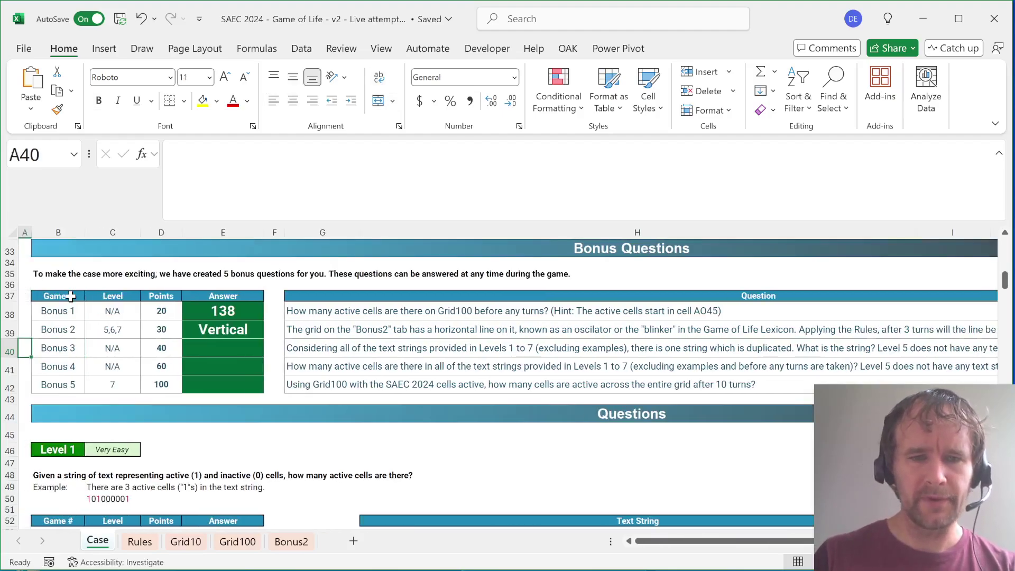
Look over the Level 1 and Level 2 tables and select the Level 1 text strings in H56:H65
scroll(345, 409, "down", 3)
scroll(344, 409, "down", 18)
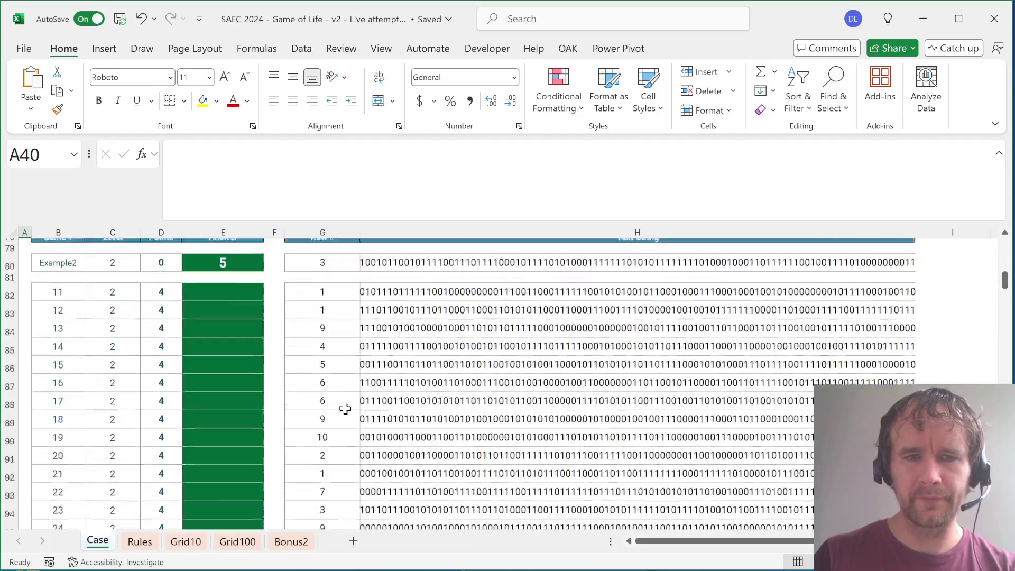
scroll(344, 409, "up", 13)
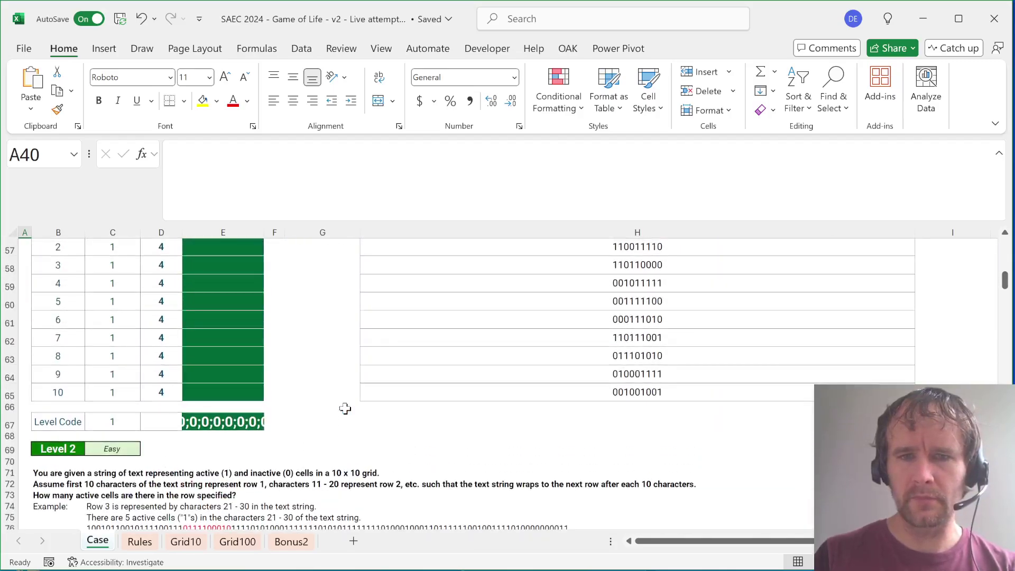
left_click(382, 374)
key("ctrl+Up")
key("ctrl+shift+Down")
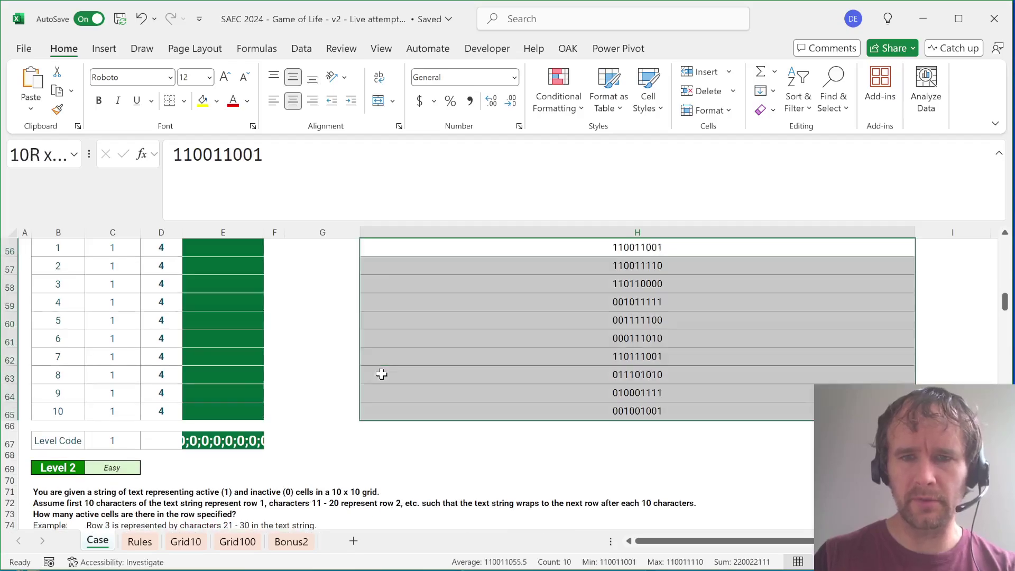
Go down the Text String column through all levels to the last Level 7 string in H277 to examine the layout
key("ctrl+Down")
key("ctrl+Down")
key("ctrl+Down")
key("ctrl+Down")
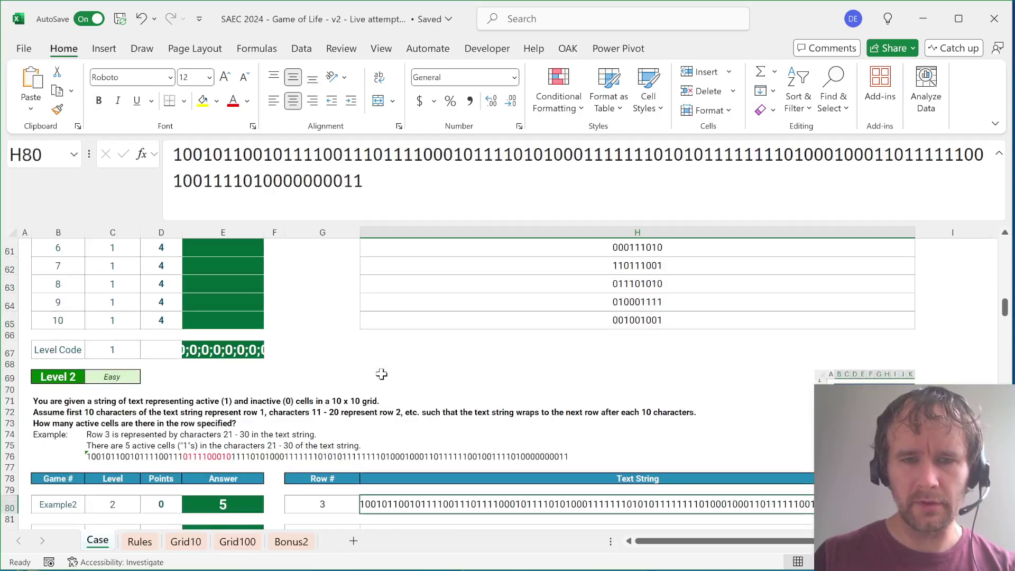
key("ctrl+Down")
key("ctrl+Down")
key("ctrl+Down")
key("ctrl+Down")
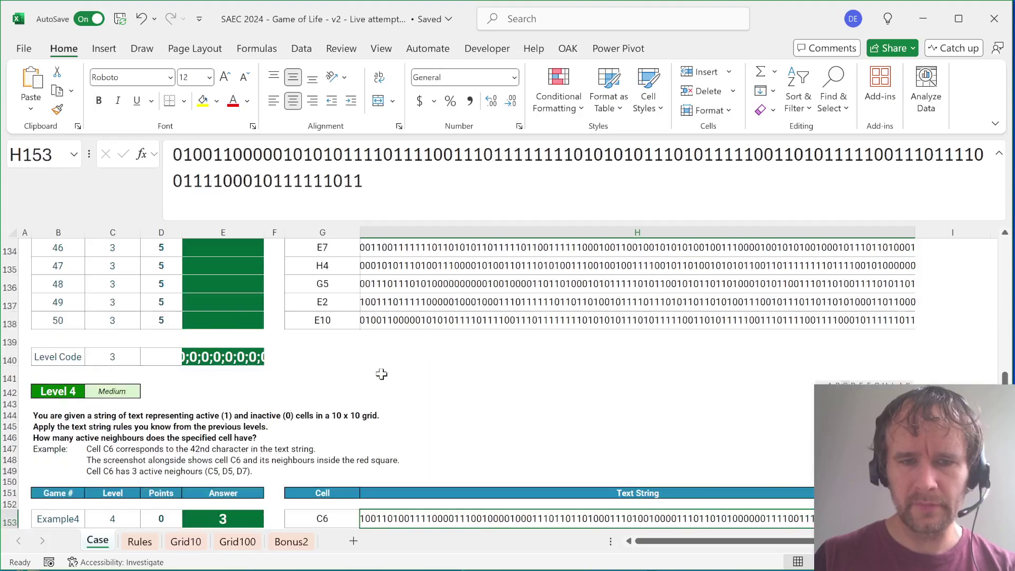
key("ctrl+Down")
key("ctrl+Down")
key("ctrl+Down")
key("ctrl+Down")
key("ctrl+Down")
key("ctrl+Down")
key("ctrl+Down")
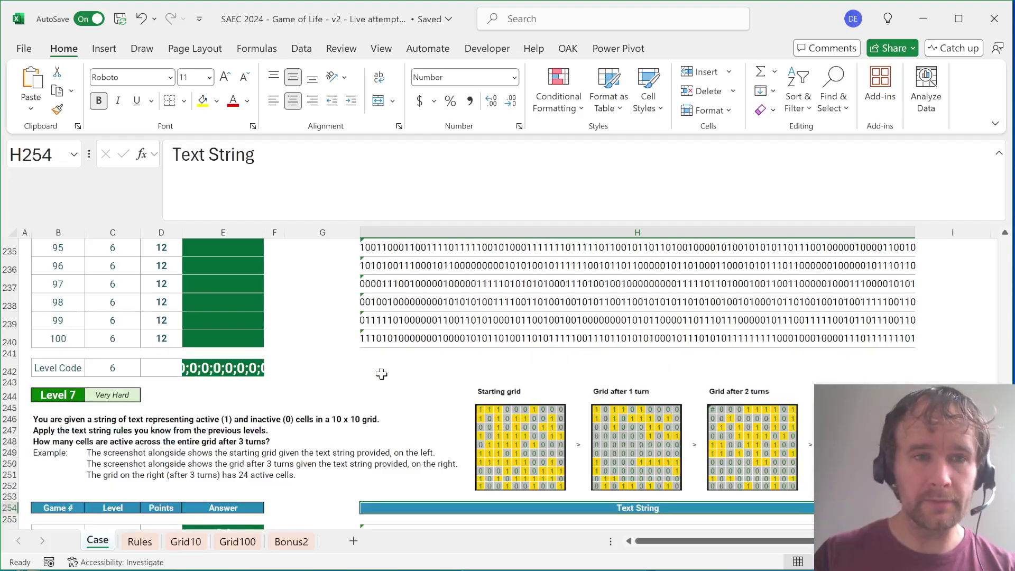
key("ctrl+Down")
key("ctrl+Down")
key("ctrl+Down")
key("ctrl+Up")
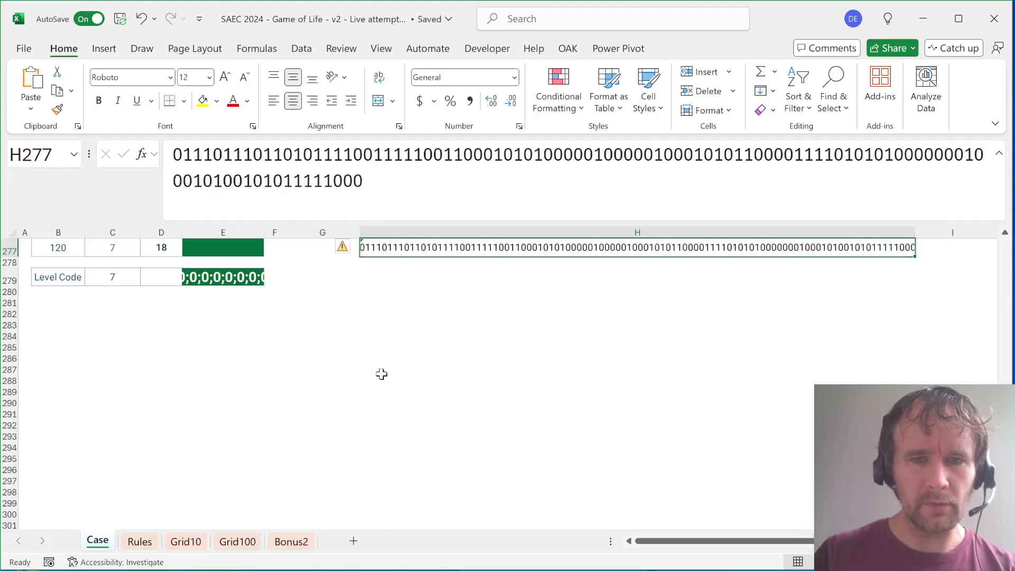
Insert a new worksheet before the Case sheet and name it B3
key("alt+h")
key("i")
key("s")
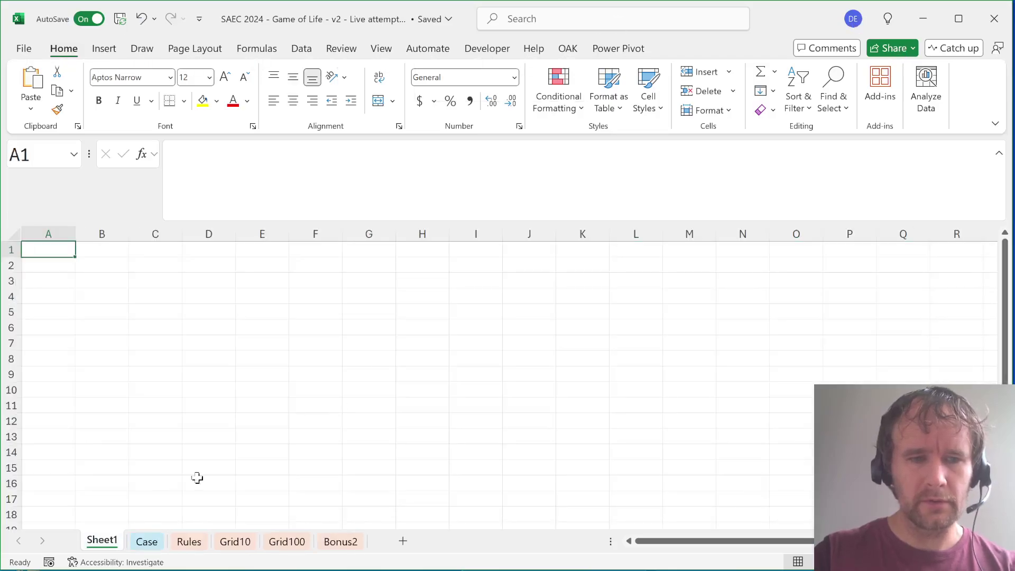
double_click(113, 542)
type("B3")
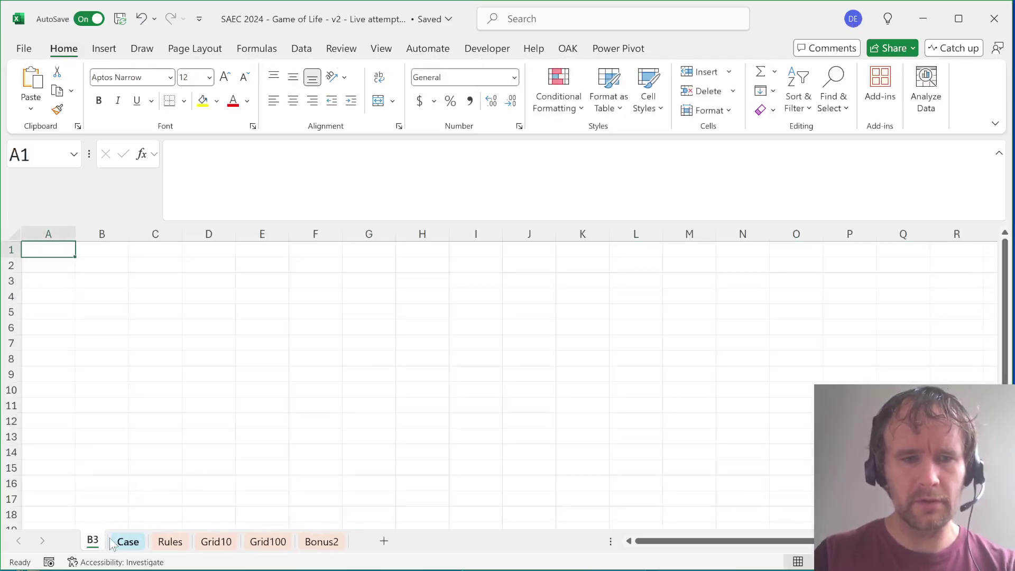
key("Return")
Number the 120 games down column A with =SEQUENCE(120) in A2
type("=s")
type("1200")
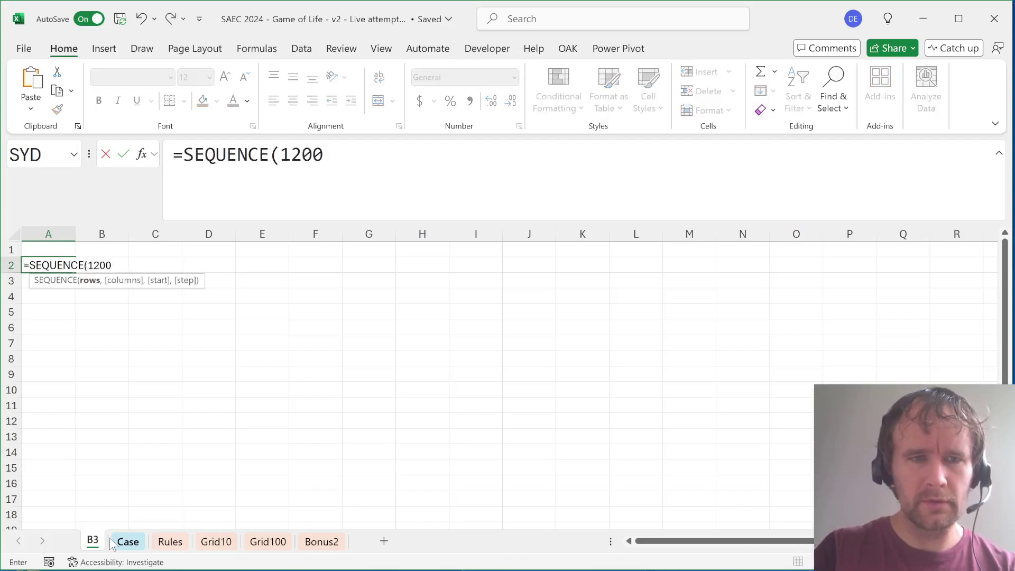
key("Return")
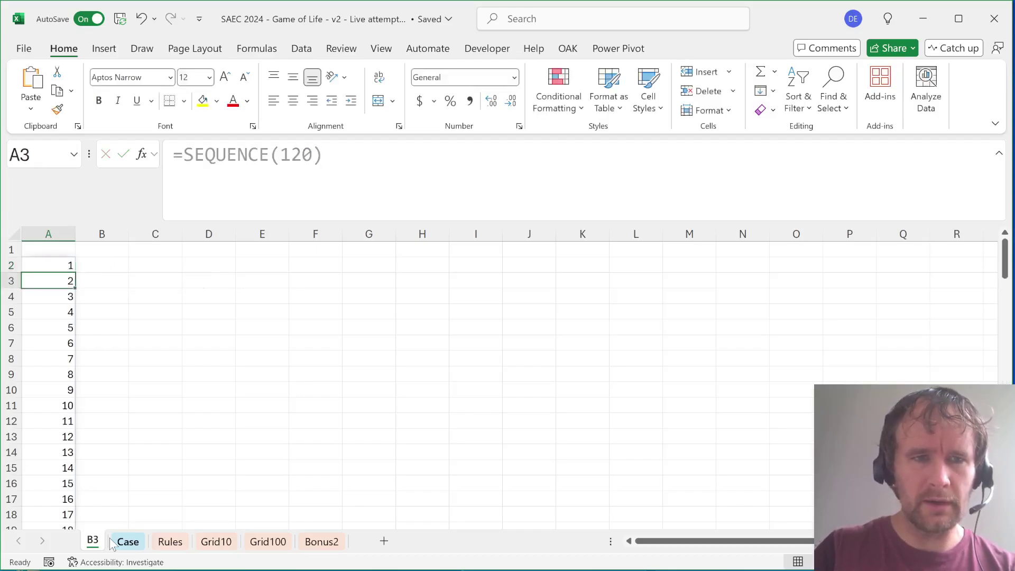
Look up each game's text string in B2 with =XLOOKUP(A2#,Case!B:B,Case!H:H)
key("Up")
key("Right")
type("=xl")
key("Tab")
key("Left")
type("#")
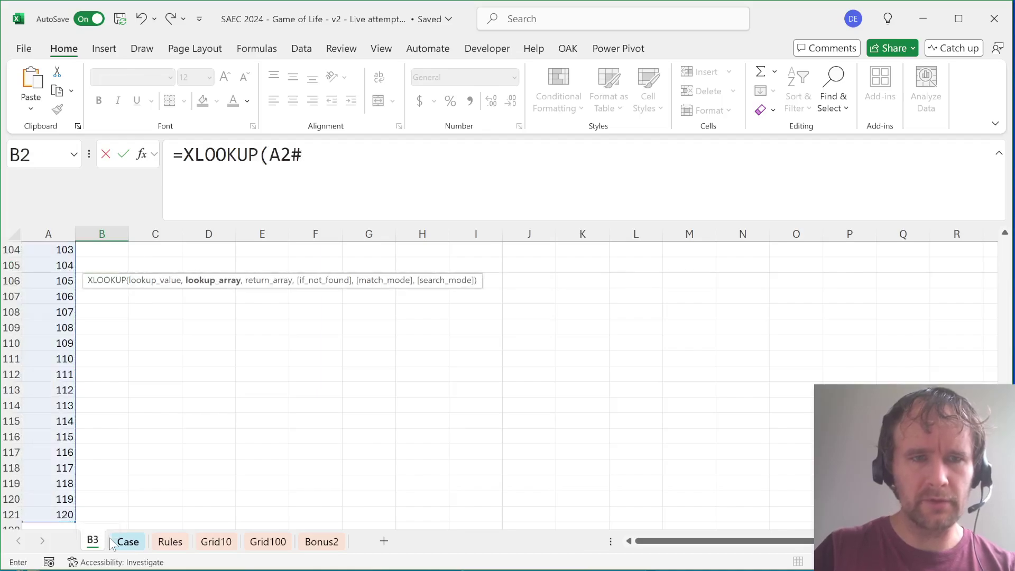
type(",")
left_click(125, 541)
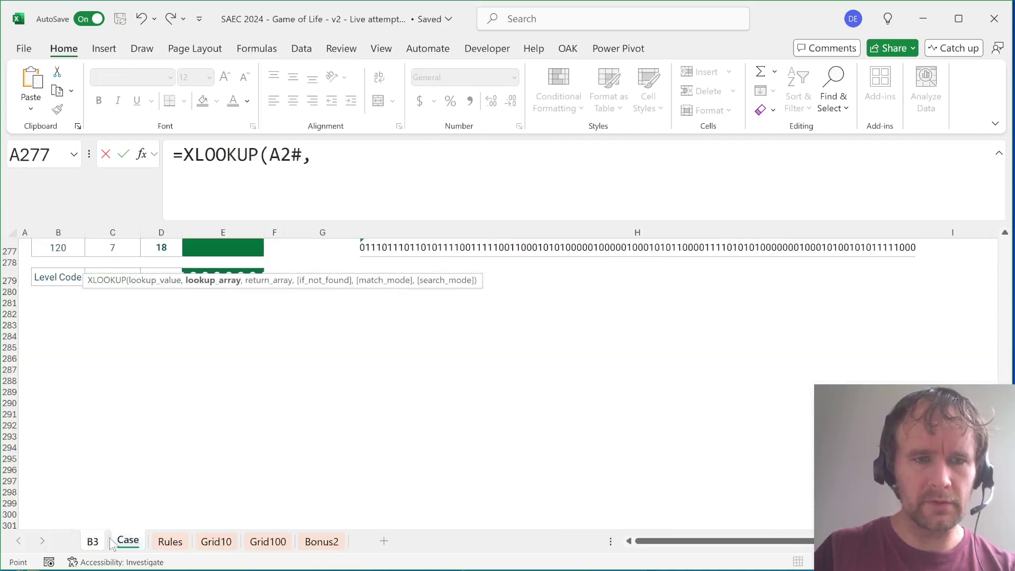
left_click(61, 228)
type(",")
left_click_drag(62, 225, 491, 226)
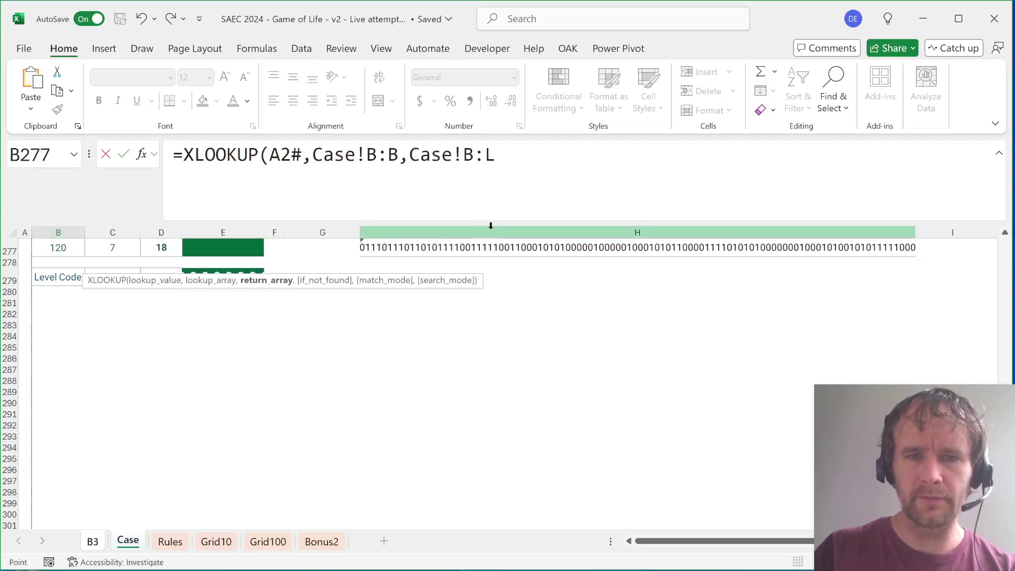
key("BackSpace")
key("BackSpace")
key("BackSpace")
type(")")
key("Return")
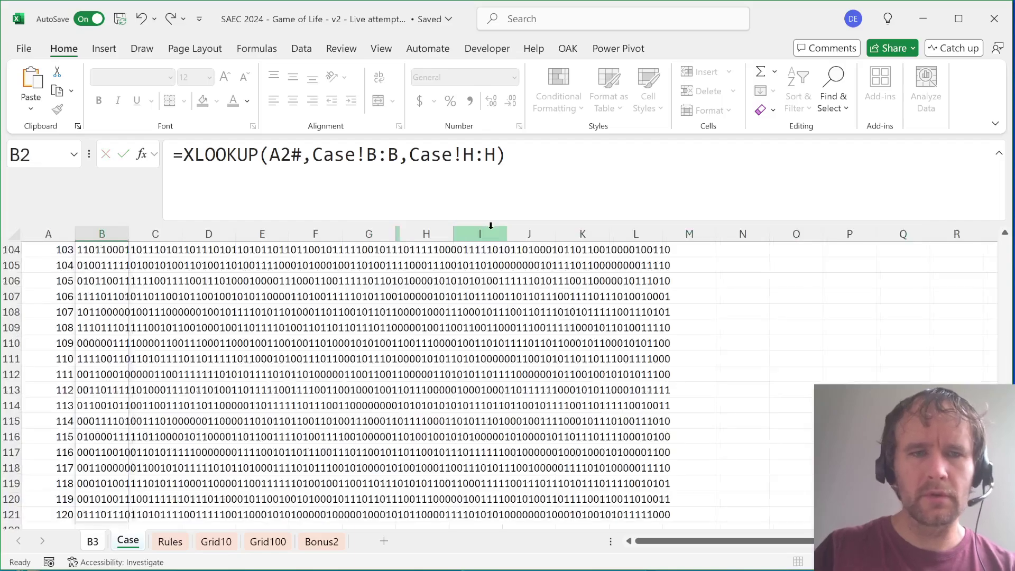
Examine the looked-up text strings down column B
key("Page_Down")
key("Page_Down")
key("Page_Down")
key("Page_Down")
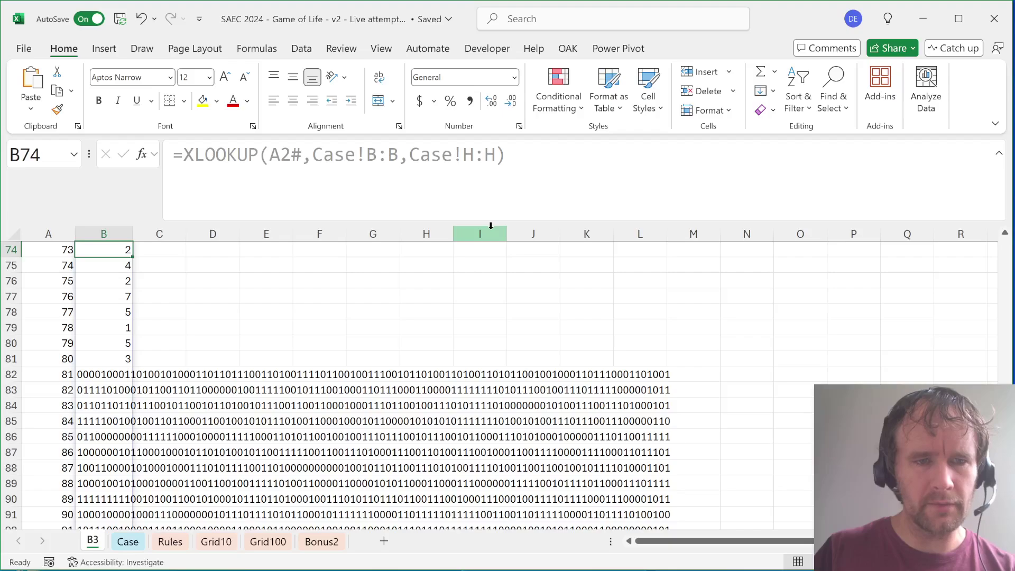
key("Page_Down")
key("Page_Down")
key("ctrl+Up")
key("ctrl+Up")
Count how often each text string occurs with =COUNTIFS(B2#,B2#) in C2
key("Down")
key("Right")
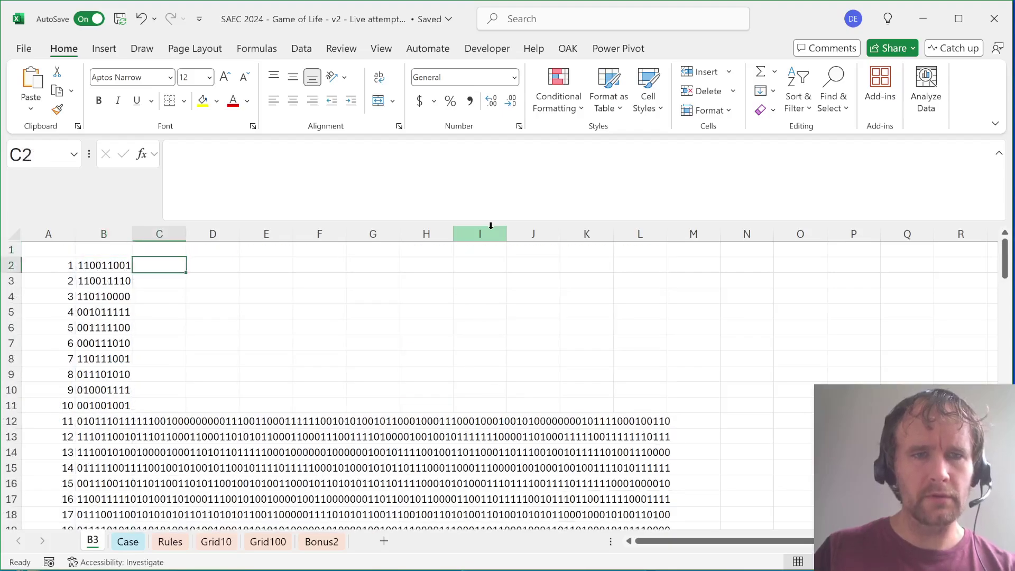
type("=countifs")
key("Tab")
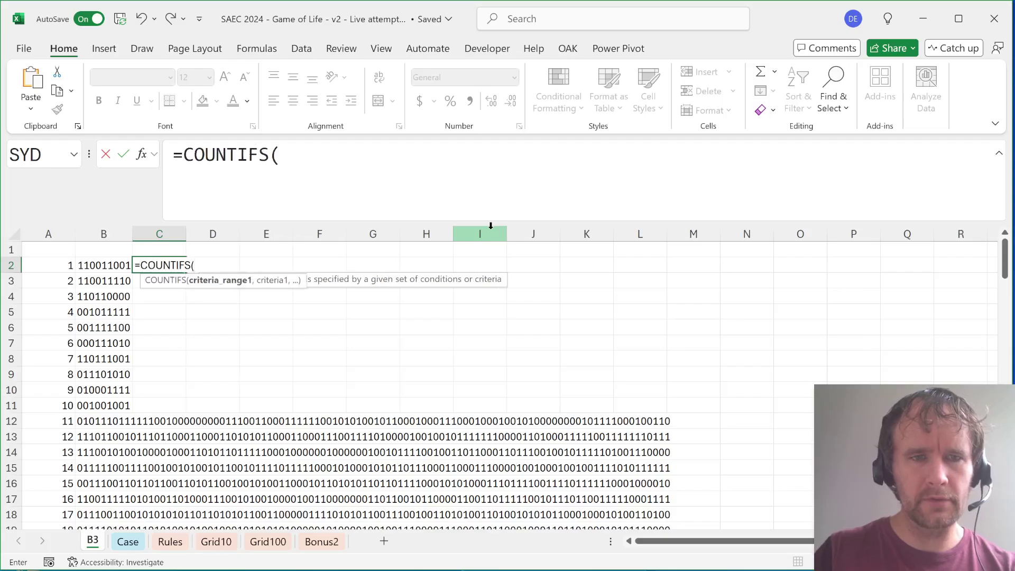
key("Left")
key("ctrl+shift+Down")
type(",B2#)")
key("Return")
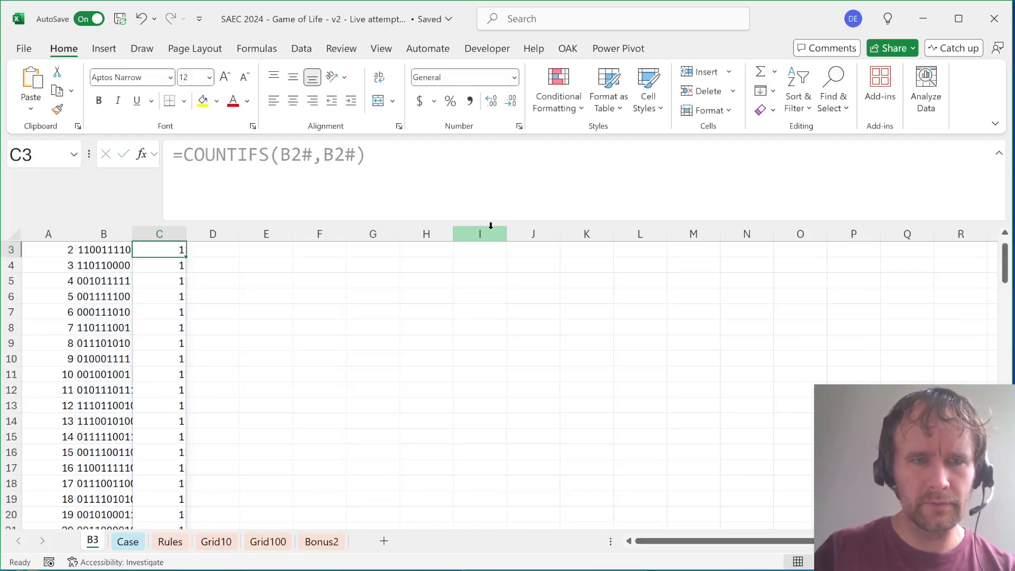
Add filters to the game number, text string and count data in columns A to C
key("Up")
key("Left")
key("ctrl+Home")
key("ctrl+shift+Down")
key("shift+Right")
key("shift+Right")
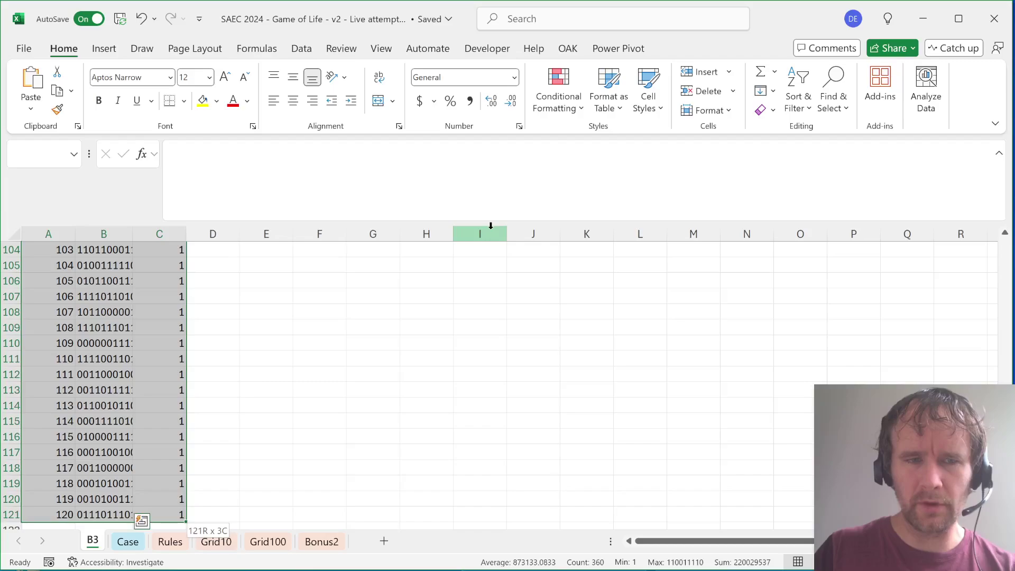
key("alt+d")
key("f")
key("f")
Filter the counts in column C to exclude the value 1
key("Right")
key("Right")
key("Down")
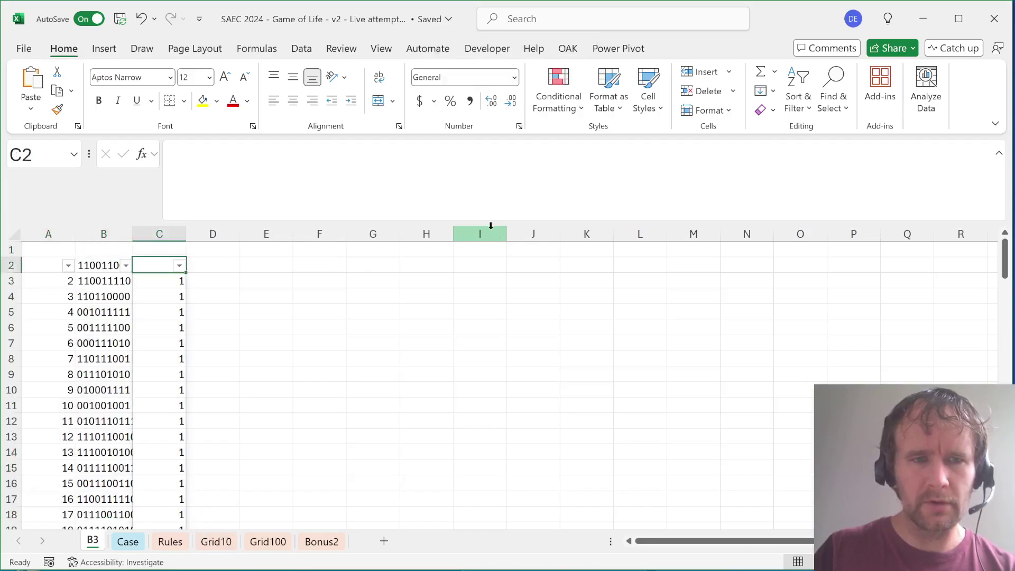
key("alt+Down")
key("Down")
key("Down")
key("Down")
key("Down")
key("Down")
key("Down")
key("Down")
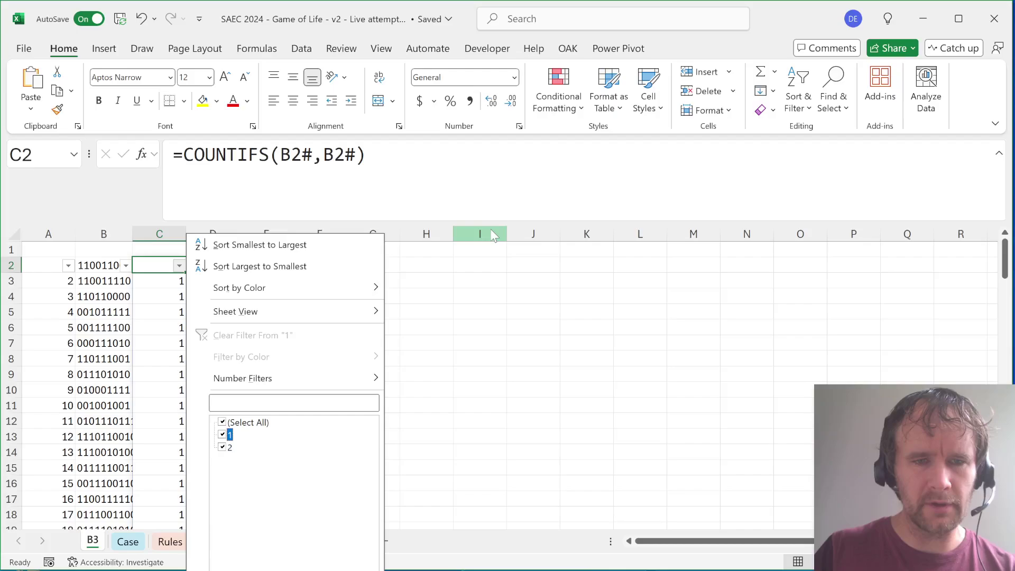
key("space")
key("Return")
Copy the duplicated text string for game 38 and paste it as a value into the Bonus 3 answer, E40, on the Case sheet
key("Down")
key("Left")
key("ctrl+c")
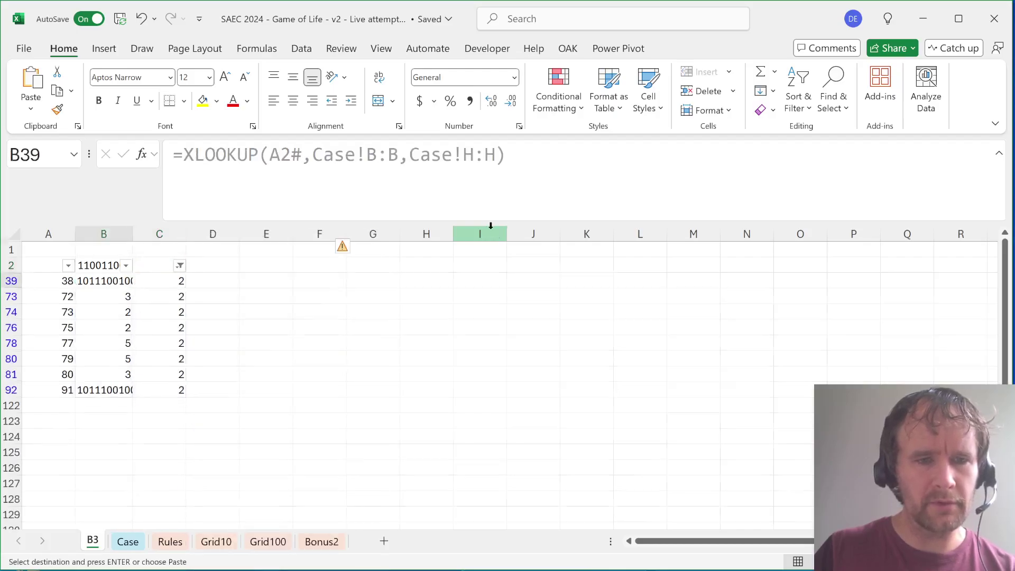
key("ctrl+Page_Down")
key("ctrl+Home")
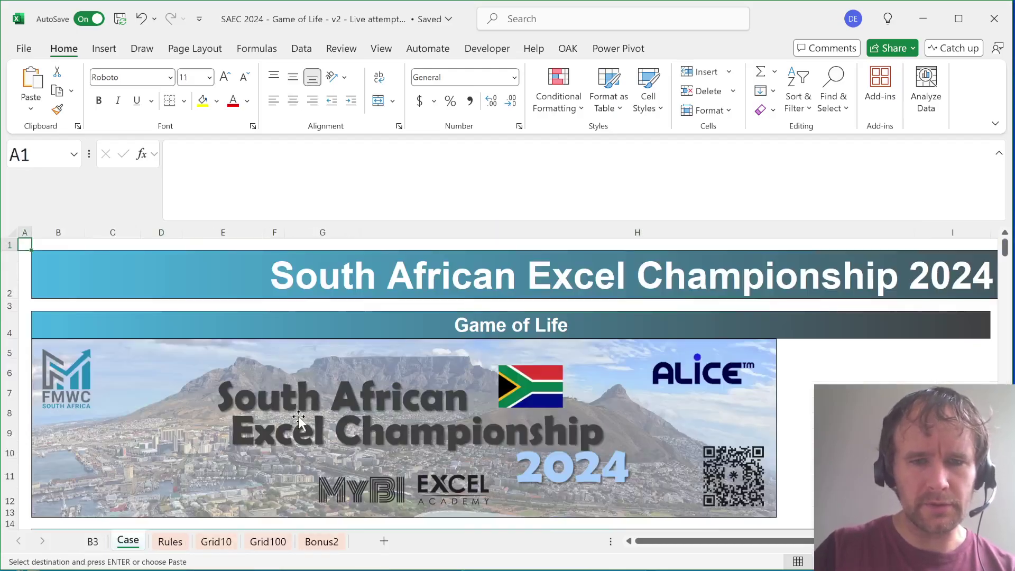
scroll(298, 417, "down", 10)
scroll(298, 418, "up", 1)
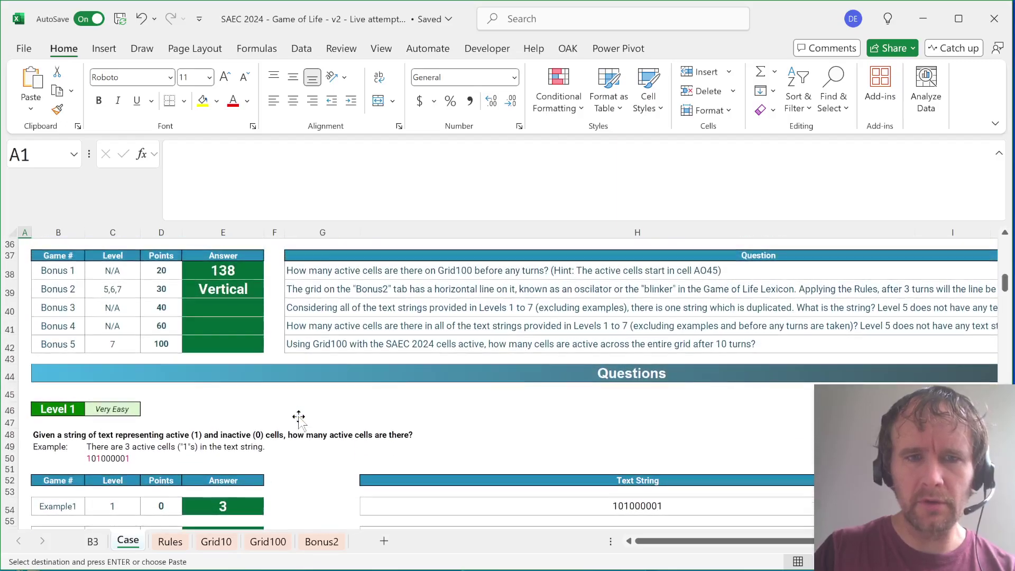
left_click(243, 310)
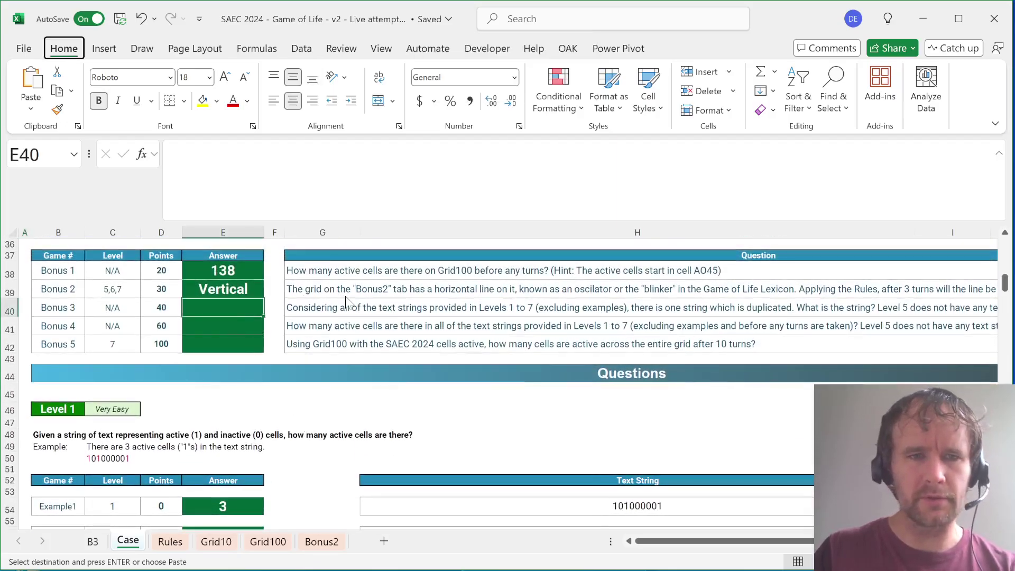
key("ctrl+alt+v")
key("v")
key("Return")
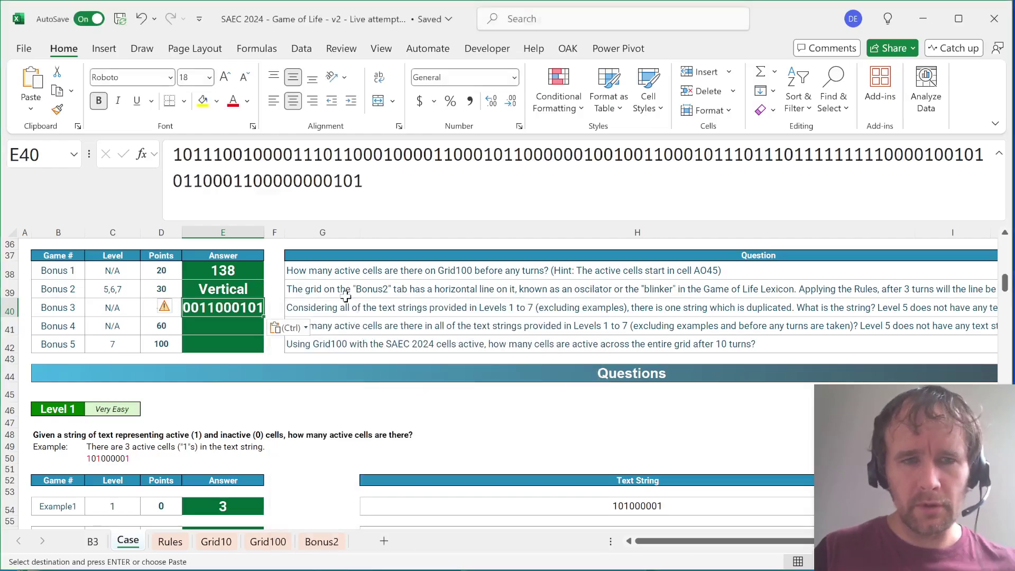
Read the full Bonus 4 question in G41 on the Case sheet
key("Down")
key("Down")
key("Right")
key("Right")
key("Up")
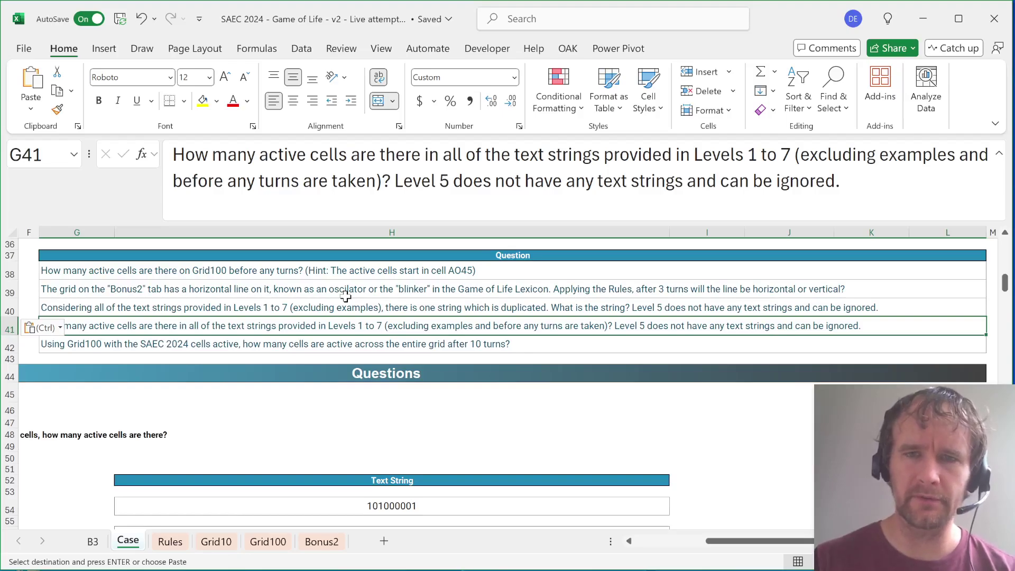
Return to the B3 sheet and clear the filter on the count column
key("ctrl+Page_Up")
key("Up")
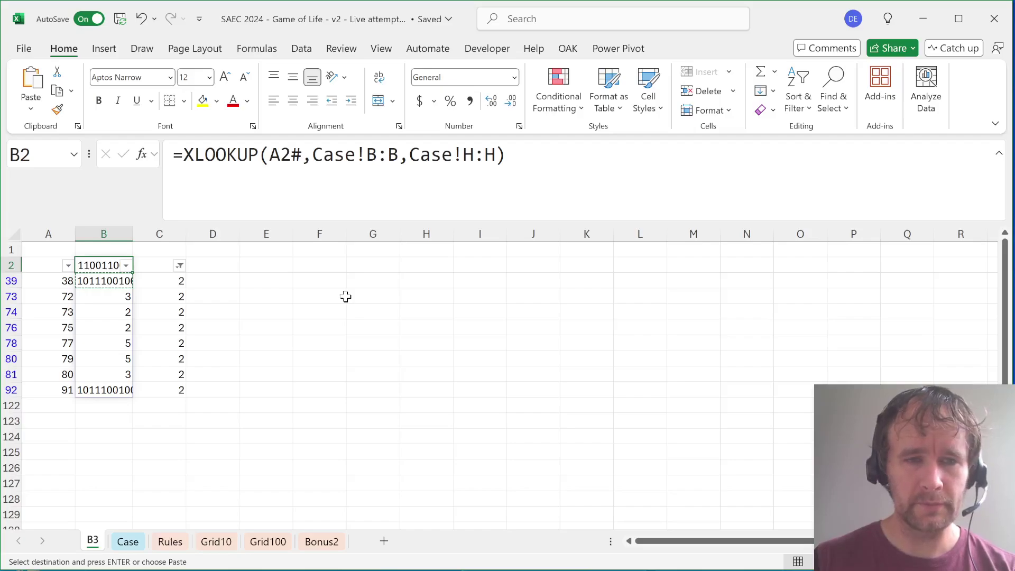
key("alt+a")
key("c")
Examine the looked-up values for games 71 to 80 in B72:B81, and return to the numbering formula in A2
key("Page_Down")
key("Page_Down")
key("Page_Down")
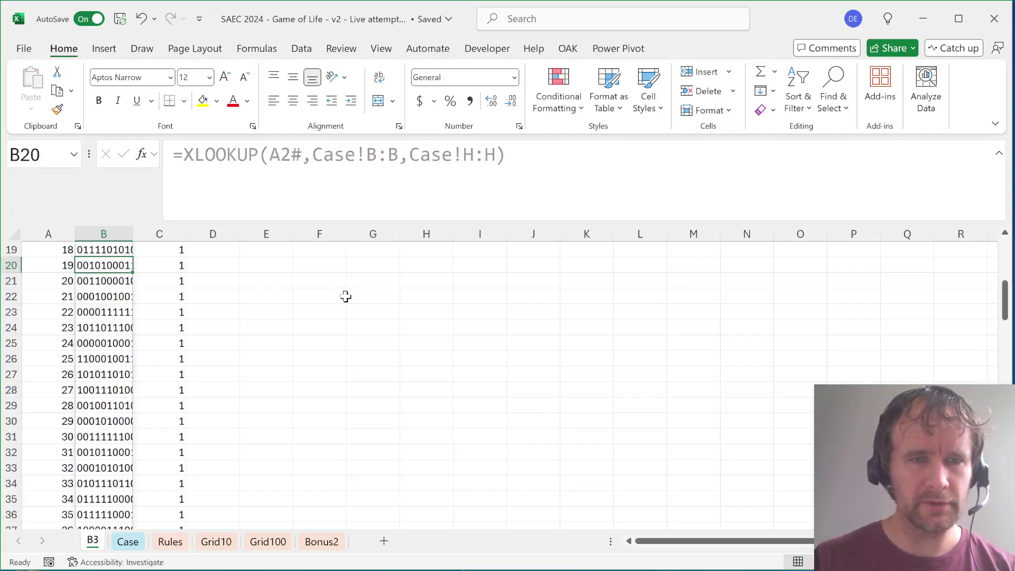
key("Page_Down")
key("Up")
key("Up")
key("Up")
key("Up")
key("Up")
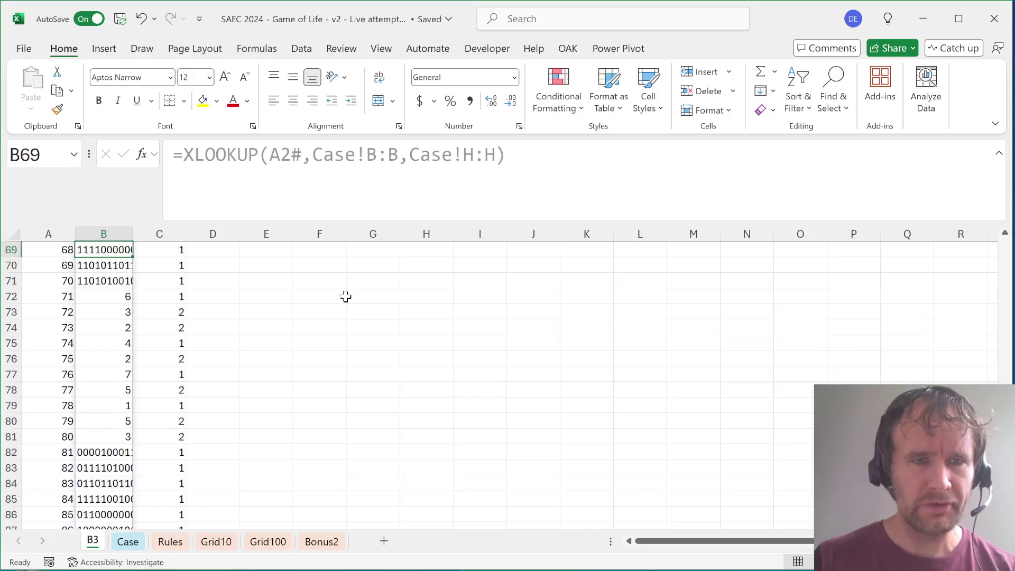
key("Down")
key("Down")
key("Down")
key("shift+Down")
key("shift+Down")
key("shift+Down")
key("shift+Down")
key("shift+Down")
key("shift+Down")
key("shift+Down")
key("shift+Down")
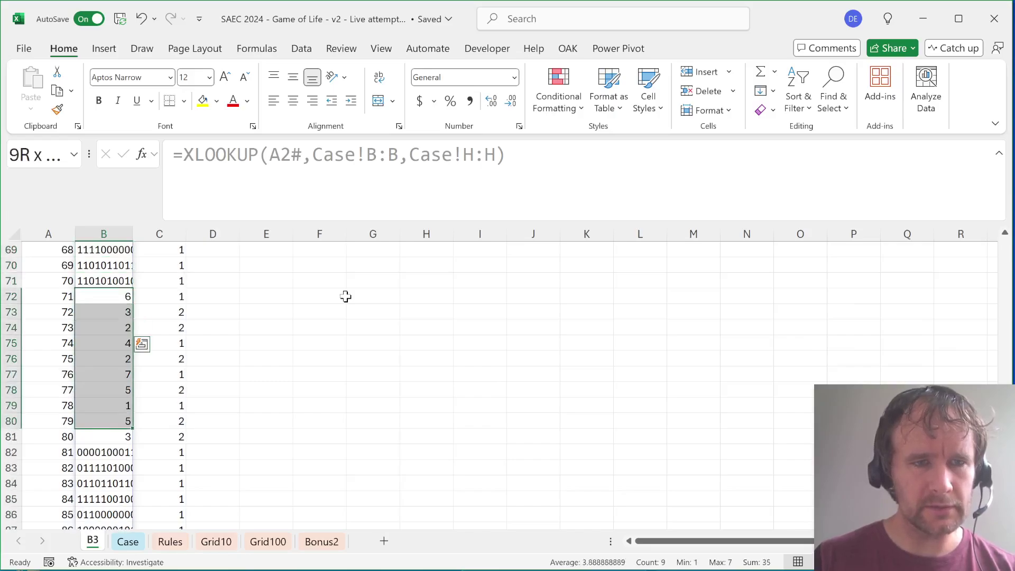
key("shift+Down")
key("Left")
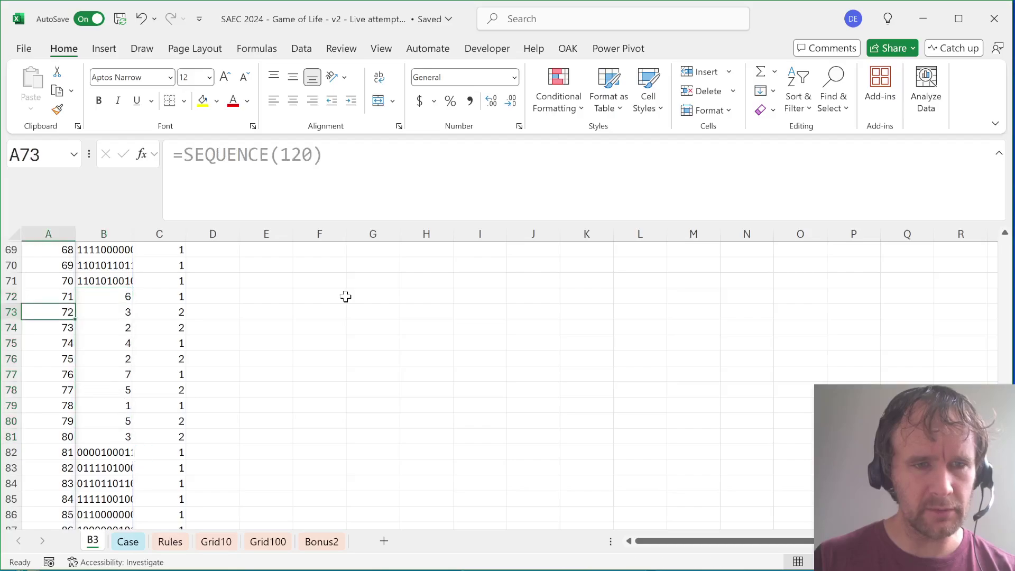
key("ctrl+Down")
key("ctrl+Up")
key("Down")
key("Up")
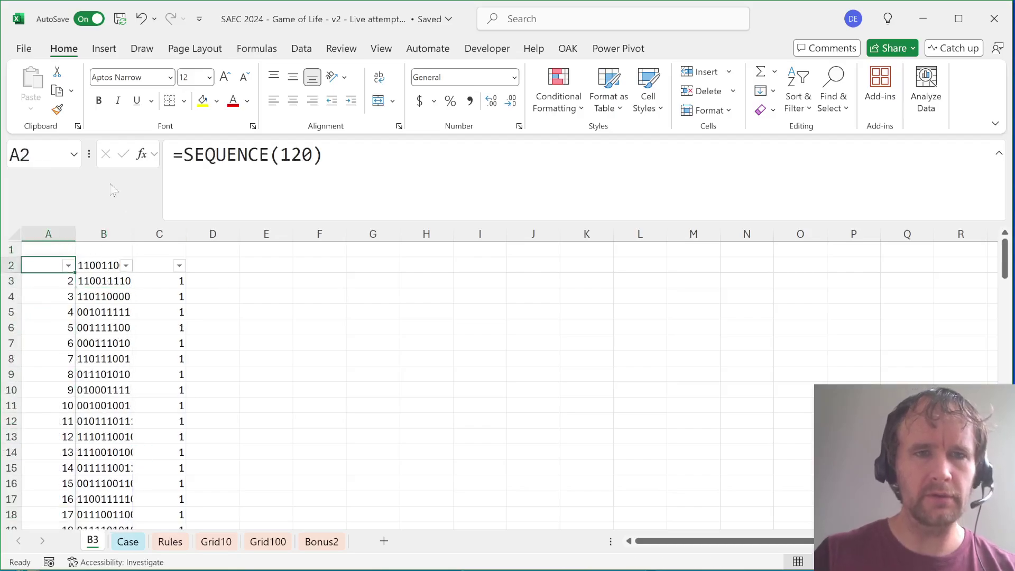
key("F2")
key("Home")
key("Right")
type("vs")
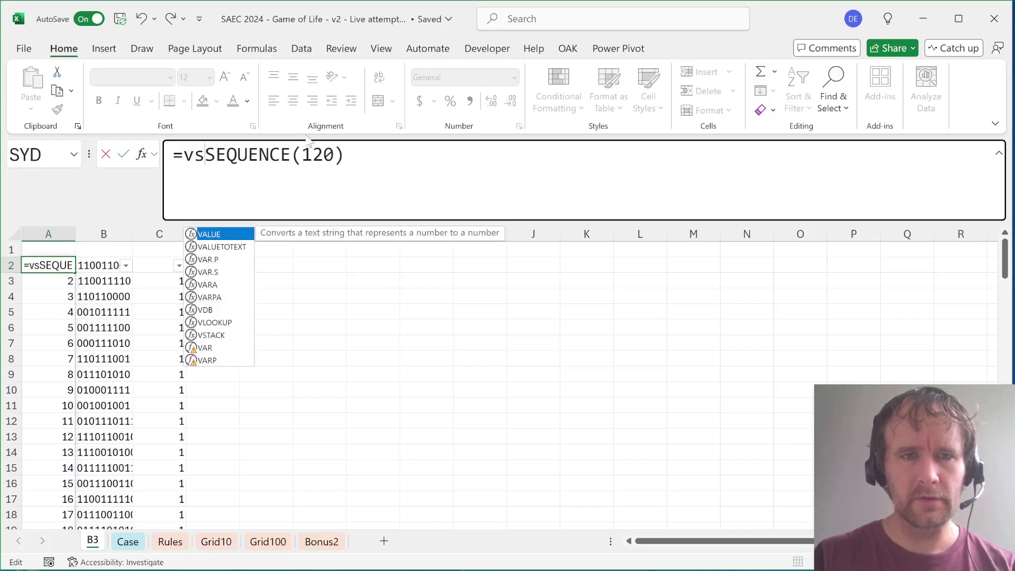
key("Tab")
key("ctrl+z")
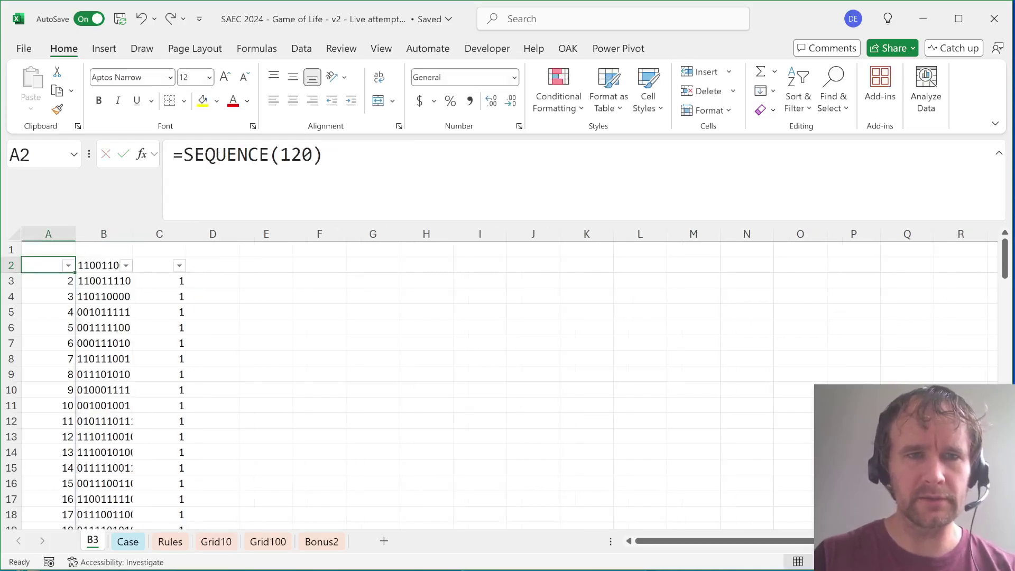
Wrap the numbering formula in A2 in VSTACK and shorten its sequence to 70 rows
key("F2")
key("Home")
key("Right")
type("vs")
key("Tab")
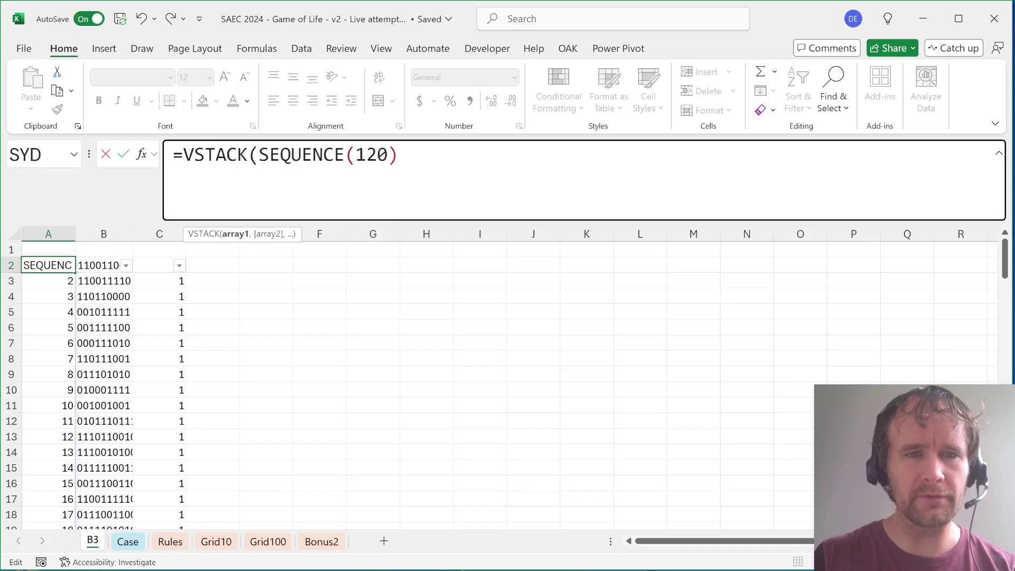
key("End")
key("Left")
key("shift+Left")
key("shift+Left")
key("shift+Left")
type("70")
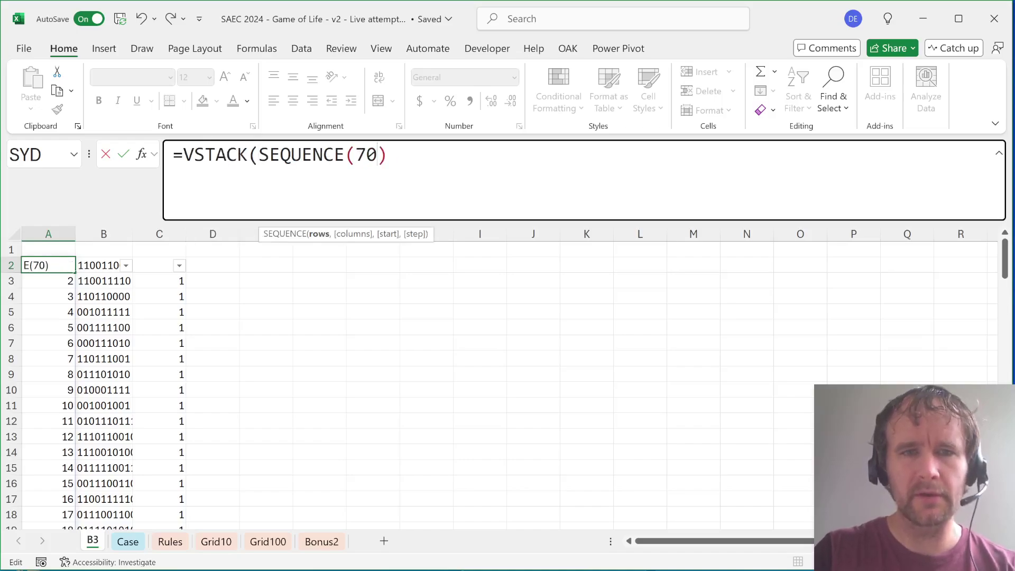
Append SEQUENCE(40,,81) as the second array so A2 reads =VSTACK(SEQUENCE(70),SEQUENCE(40,,81))
key("Right")
type(",seq")
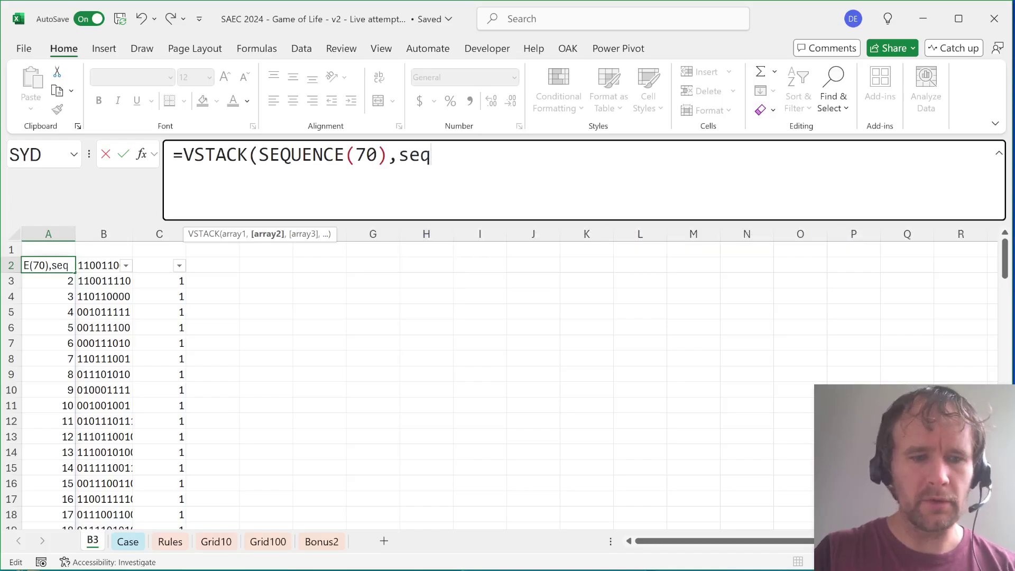
key("Return")
key("Return")
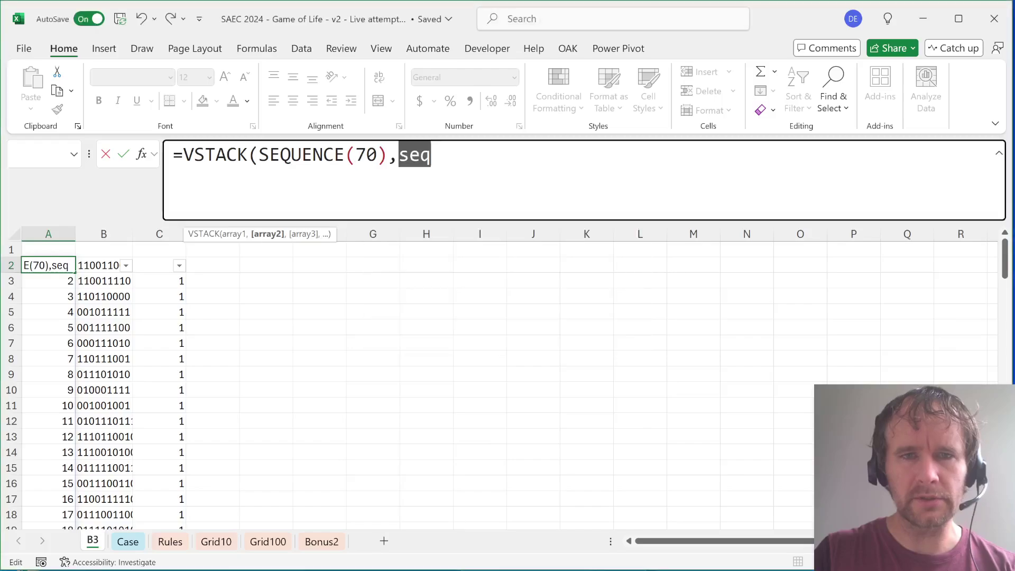
key("Return")
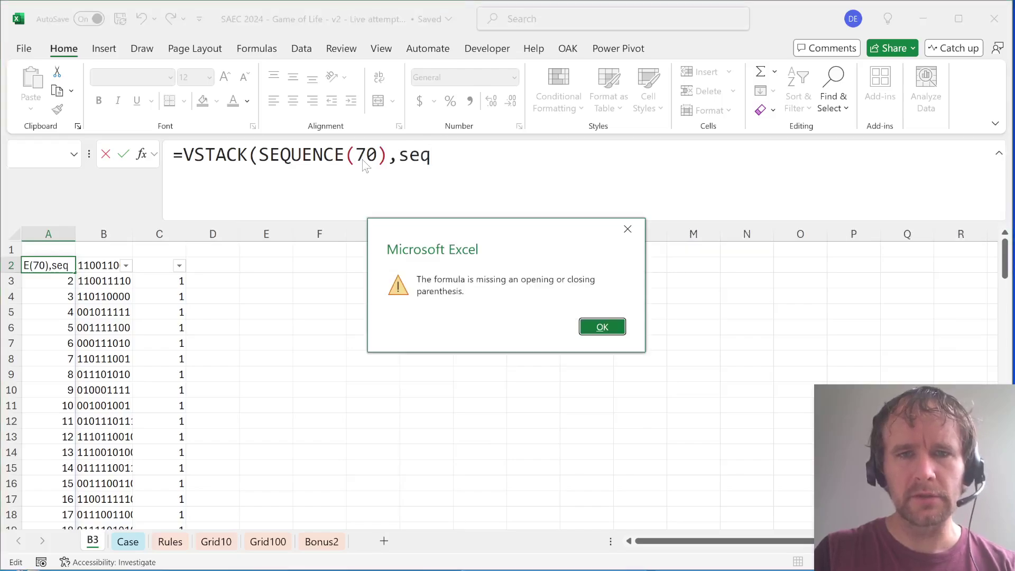
key("Return")
type("seq")
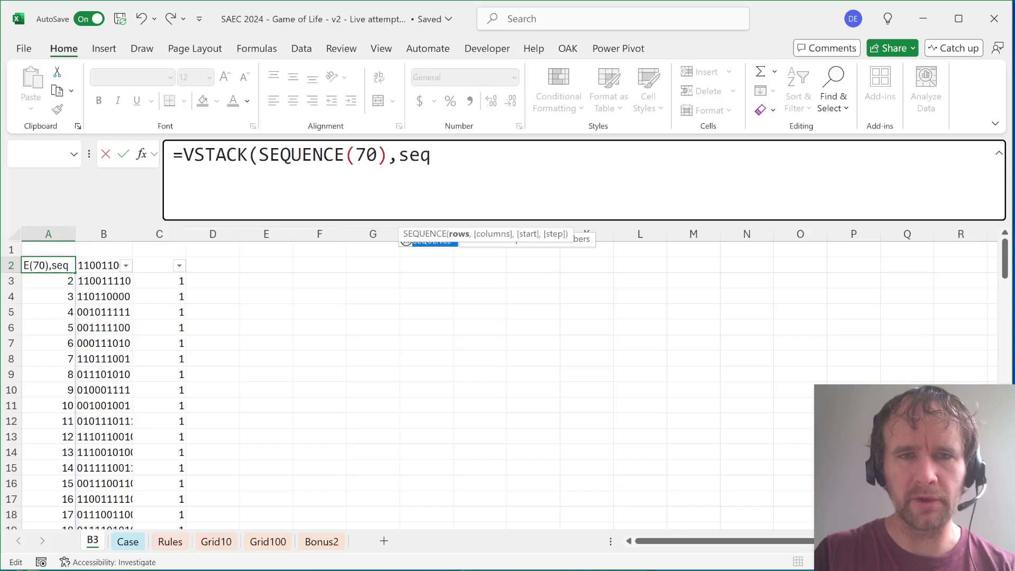
key("Tab")
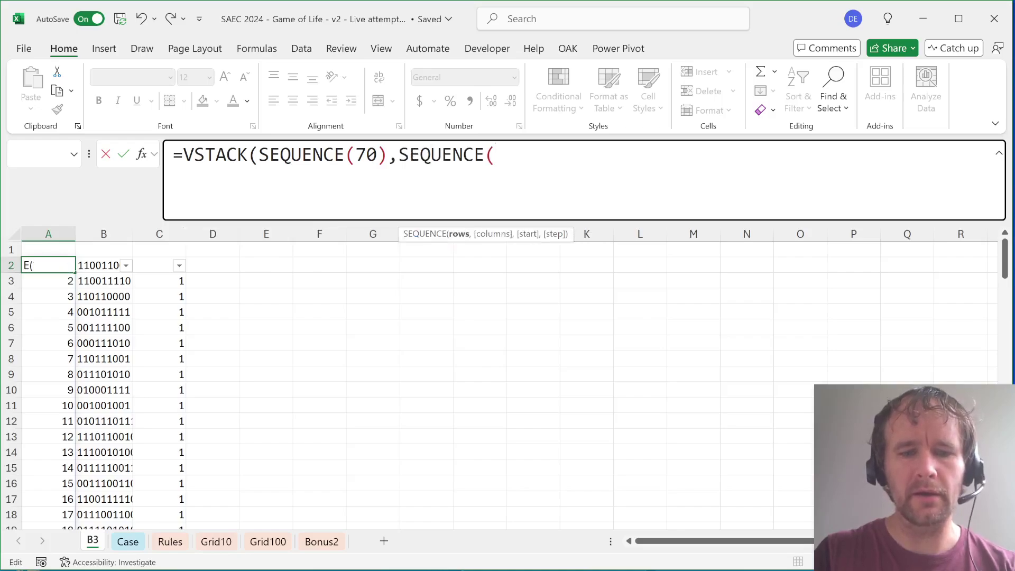
type("40,,81)")
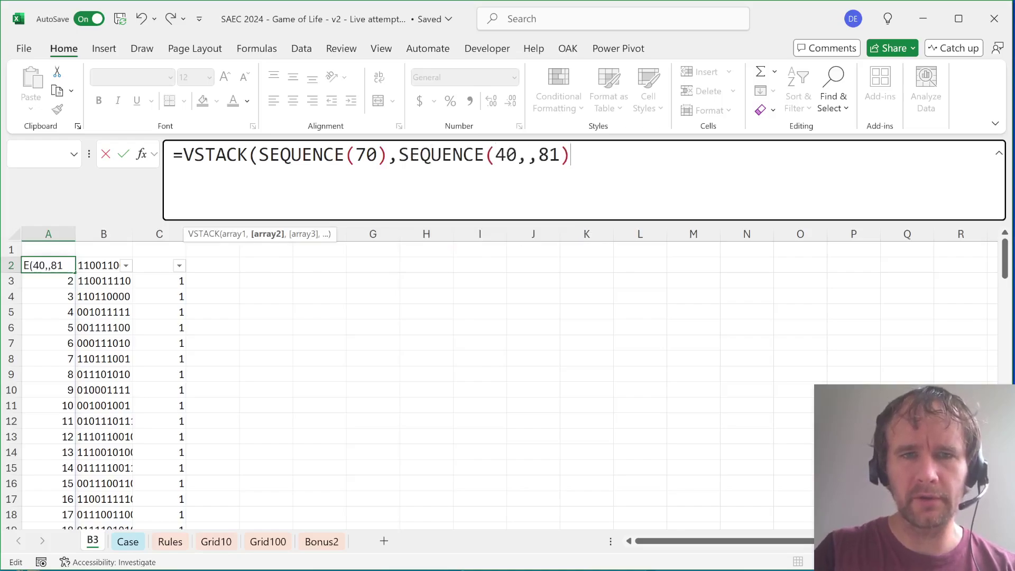
type(")")
key("Return")
Commit the numbering formula in A2 and reapply the filter so it covers columns A to C
key("ctrl+Down")
key("ctrl+Right")
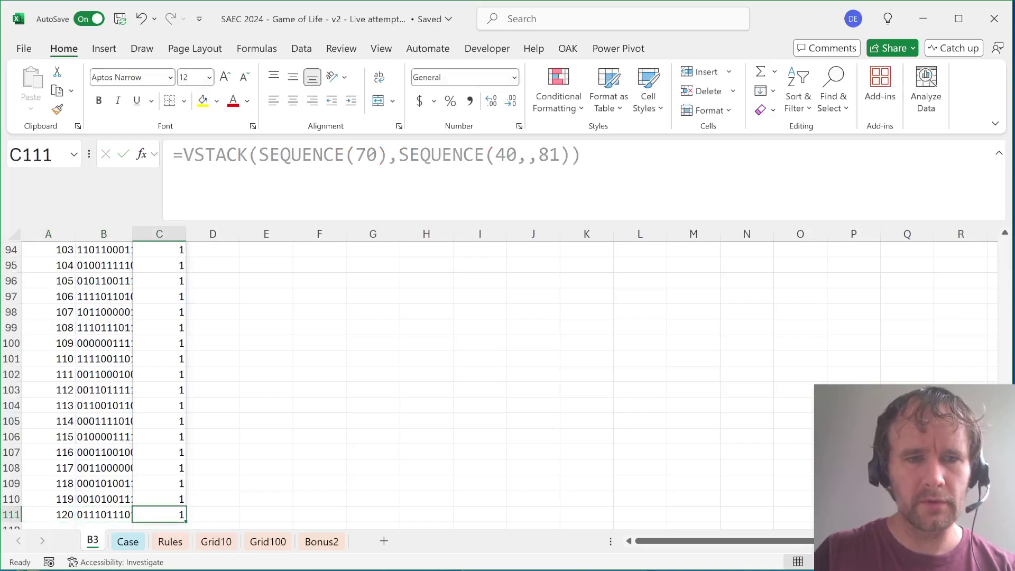
key("ctrl+Up")
key("ctrl+shift+l")
key("alt+Down")
key("Tab")
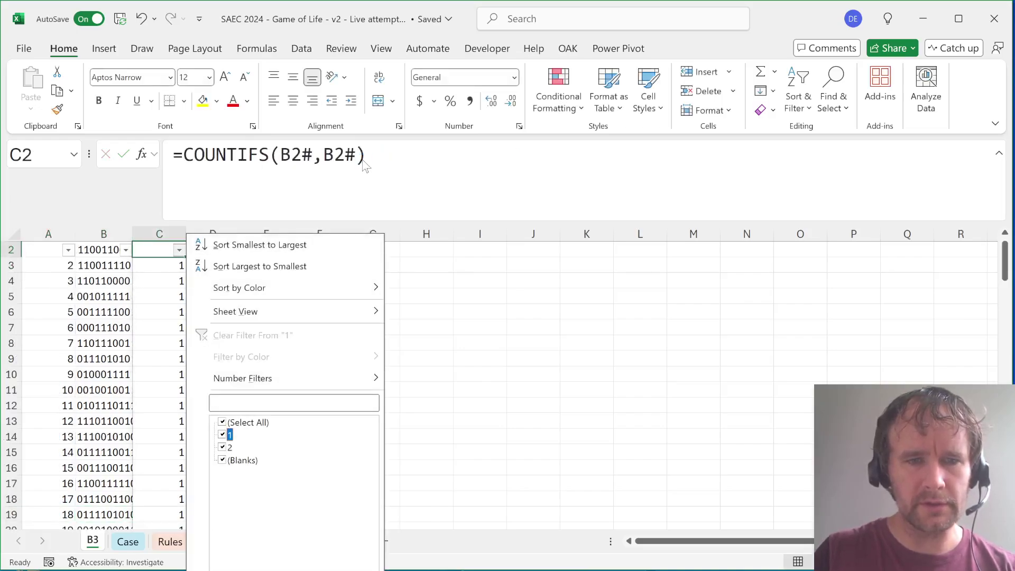
Filter the count column to the value 2 to check the duplicated strings, and clear the filter again
key("Up")
key("space")
key("Down")
key("Down")
key("space")
key("Return")
key("Up")
key("alt+d")
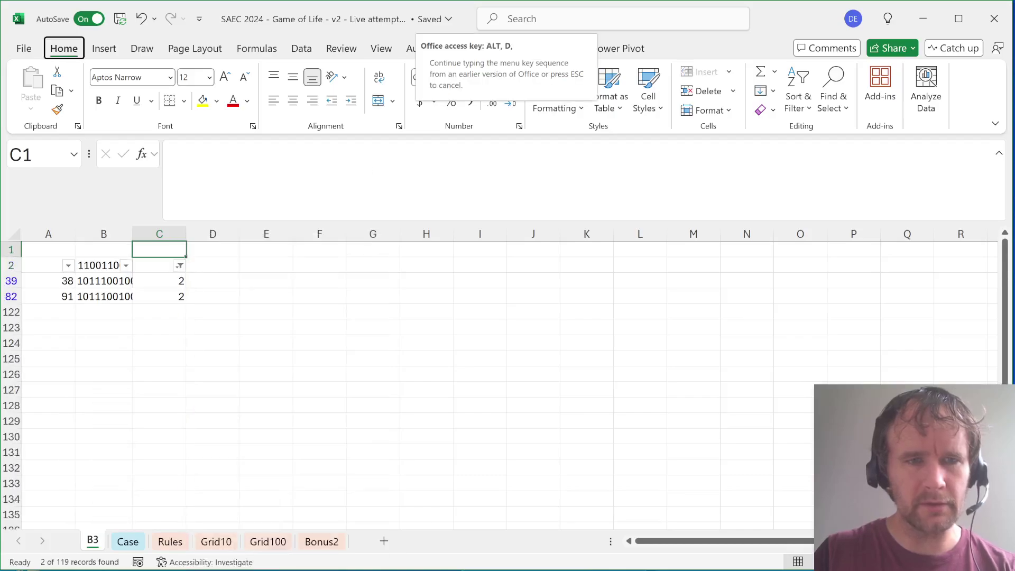
key("f")
key("s")
Enter =COLUMNS(REGEXEXTRACT(B2,"1",1)) in D2 to count the active cells in the first text string
key("Down")
key("Right")
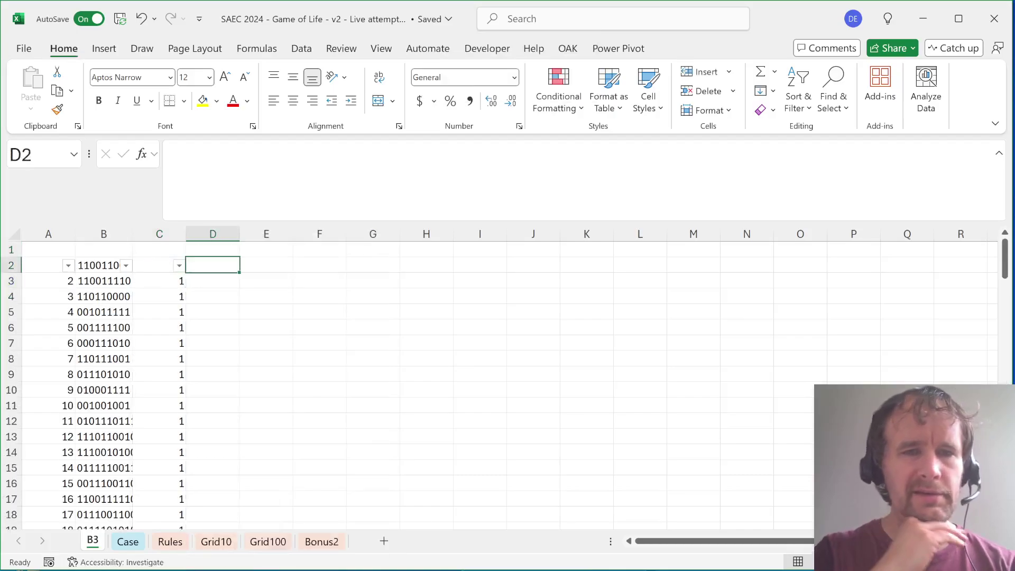
type("=")
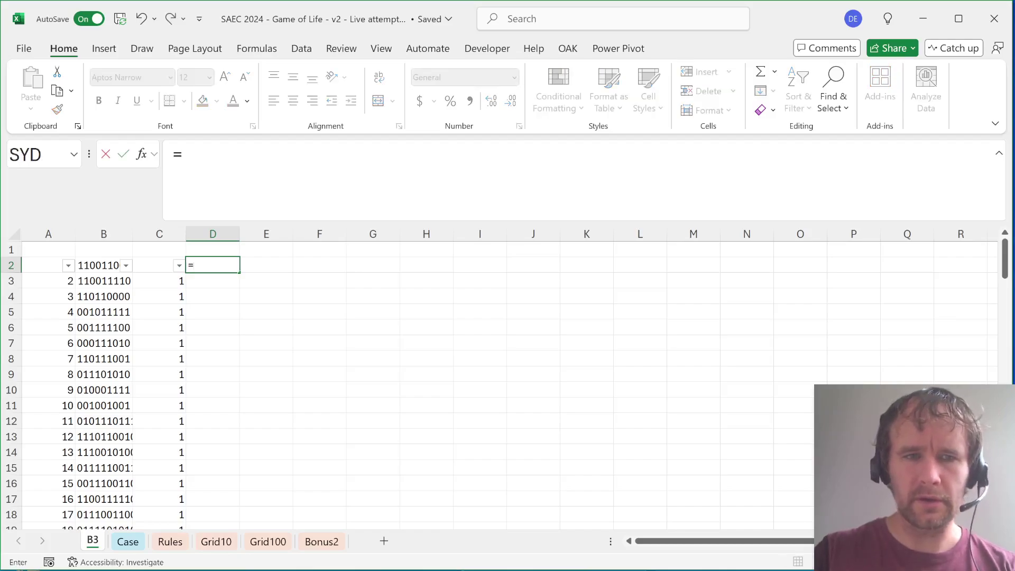
type("col")
key("Down")
key("Tab")
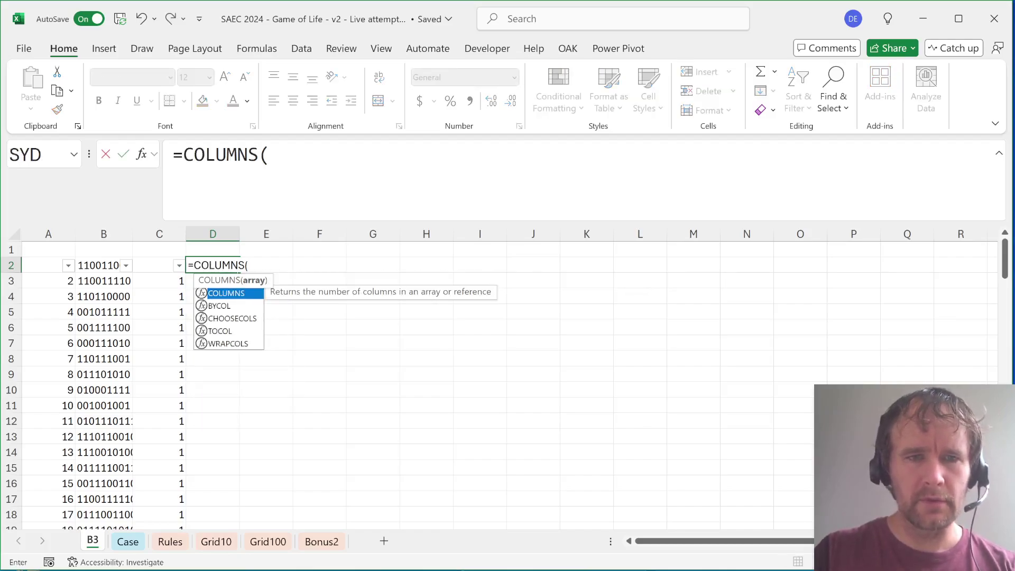
type("rege")
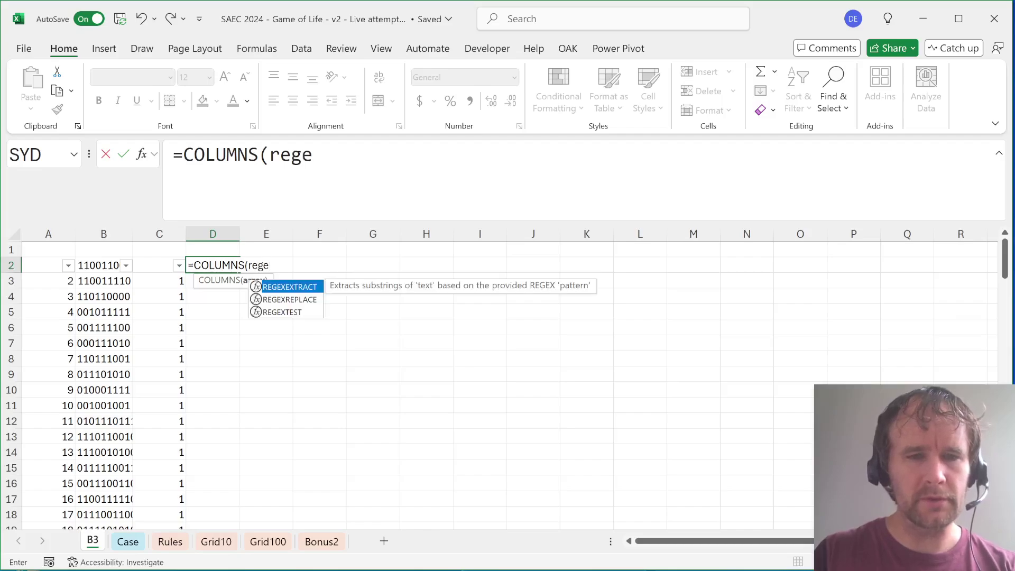
key("Tab")
key("Left")
key("Left")
type(",")
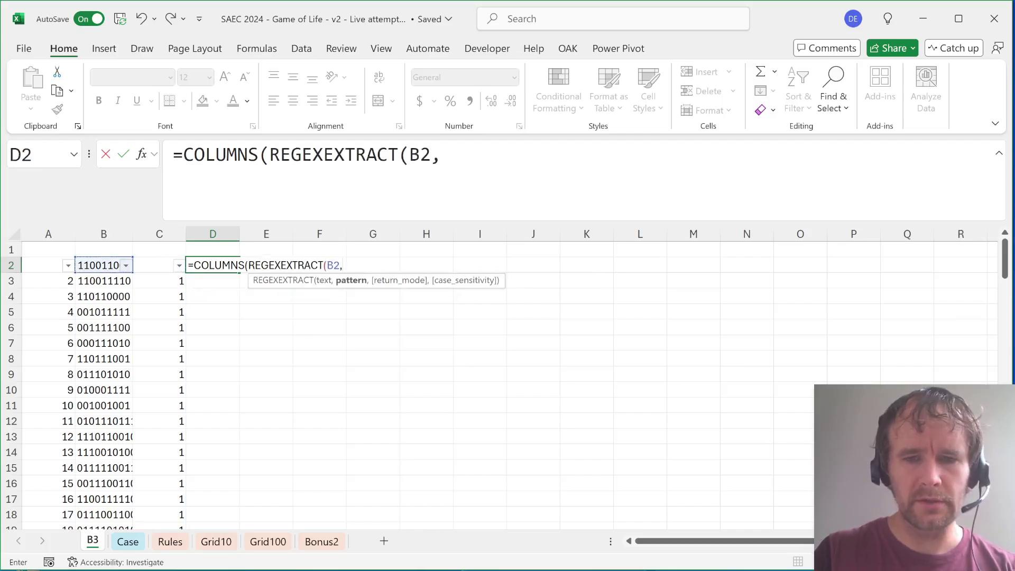
type("\"1\",1))")
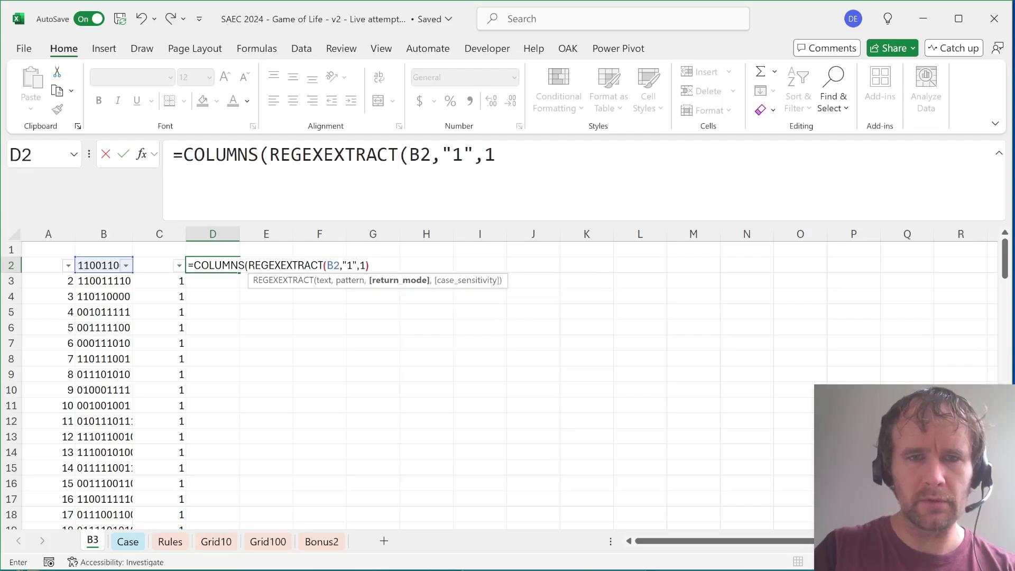
key("Return")
Fill the active-cell count formula from D2 down to D111 for all text strings
key("Left")
key("ctrl+Down")
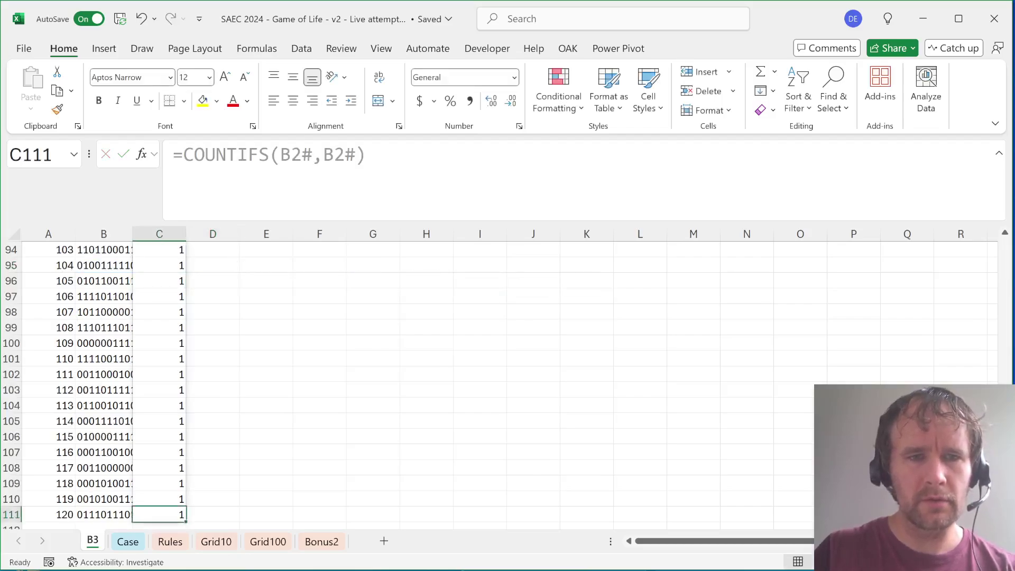
key("Right")
key("ctrl+shift+Up")
key("ctrl+d")
key("ctrl+Up")
key("Down")
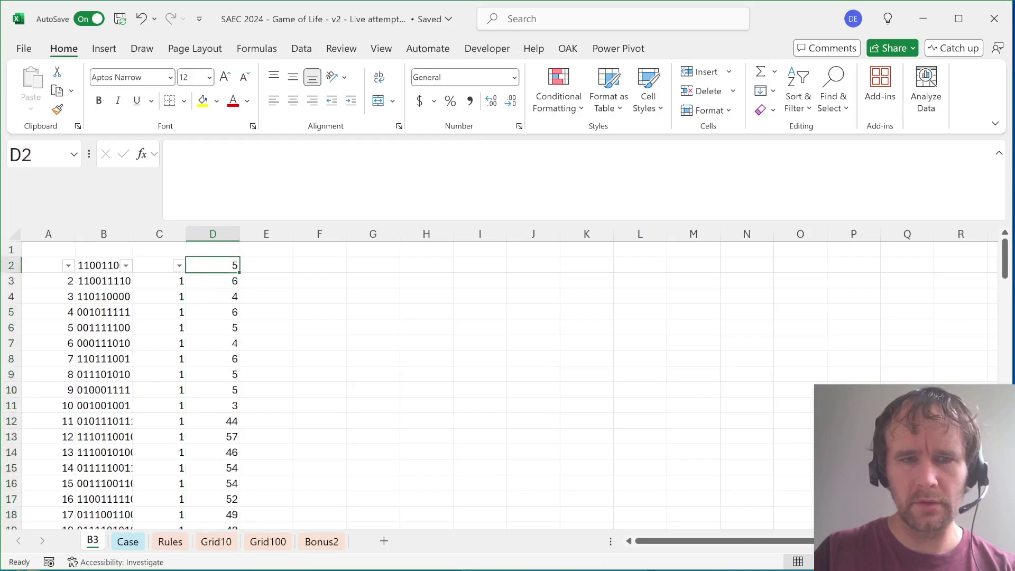
Total the active-cell counts in D1 with =SUM(D2:D111)
key("ctrl+shift+Down")
key("Up")
type("=sum")
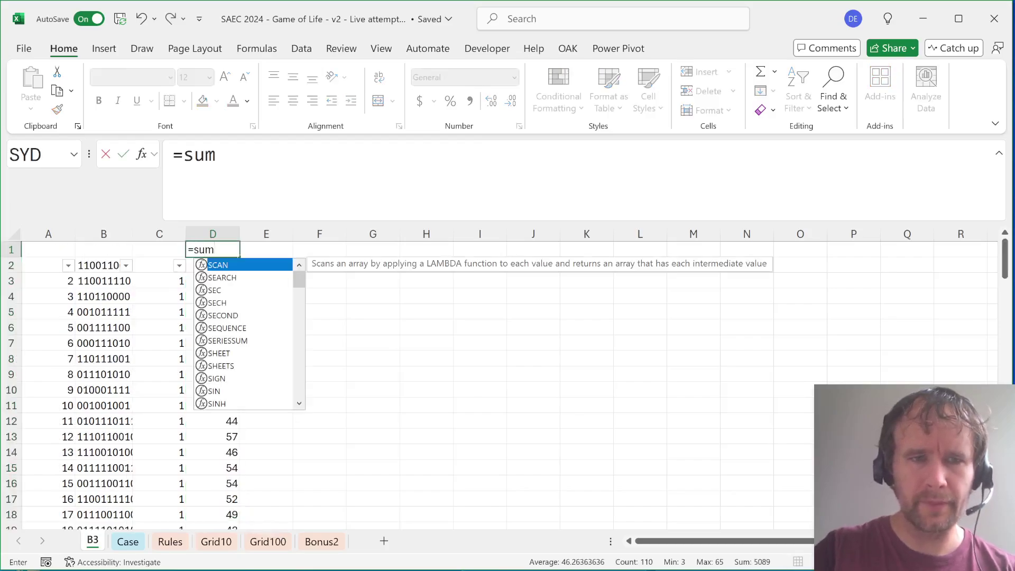
key("Tab")
key("Down")
key("Up")
key("Left")
type("=su")
key("Tab")
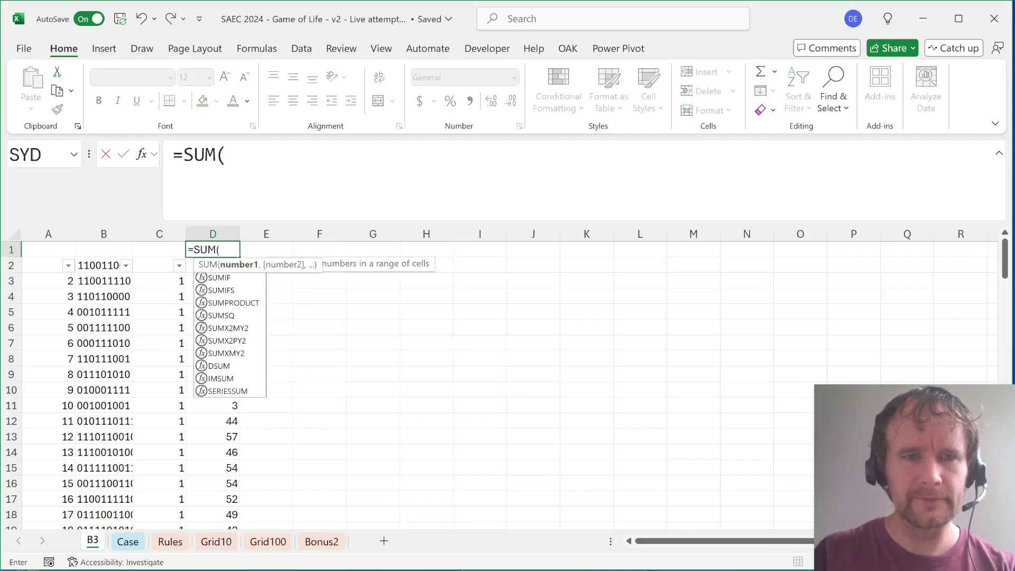
key("Down")
key("ctrl+shift+Down")
key("Return")
key("Up")
Paste the D1 total as a link into the Bonus 4 answer in E41 on the Case sheet, and read the Bonus 5 question
key("ctrl+c")
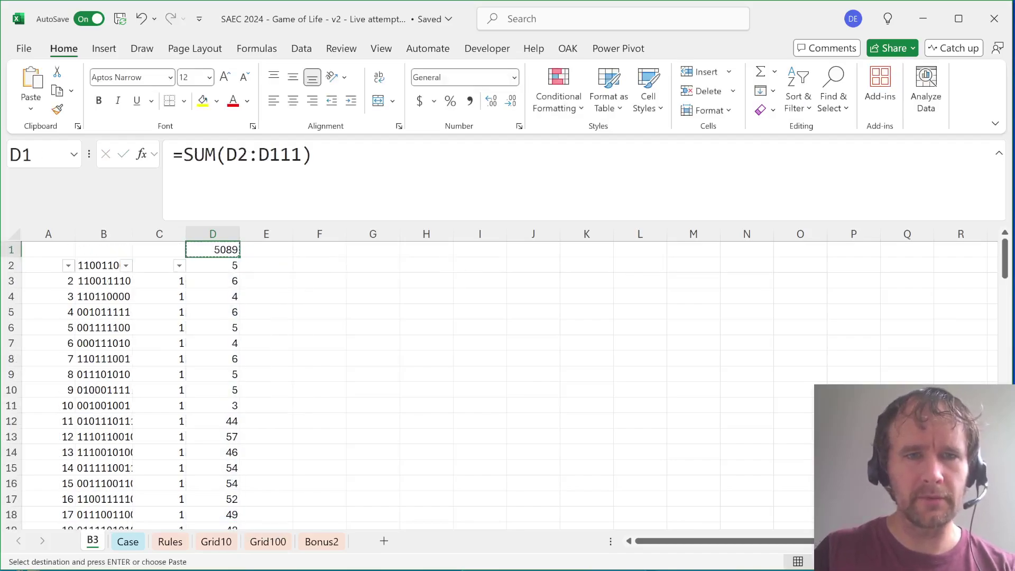
key("ctrl+Page_Down")
key("Left")
key("ctrl+alt+v")
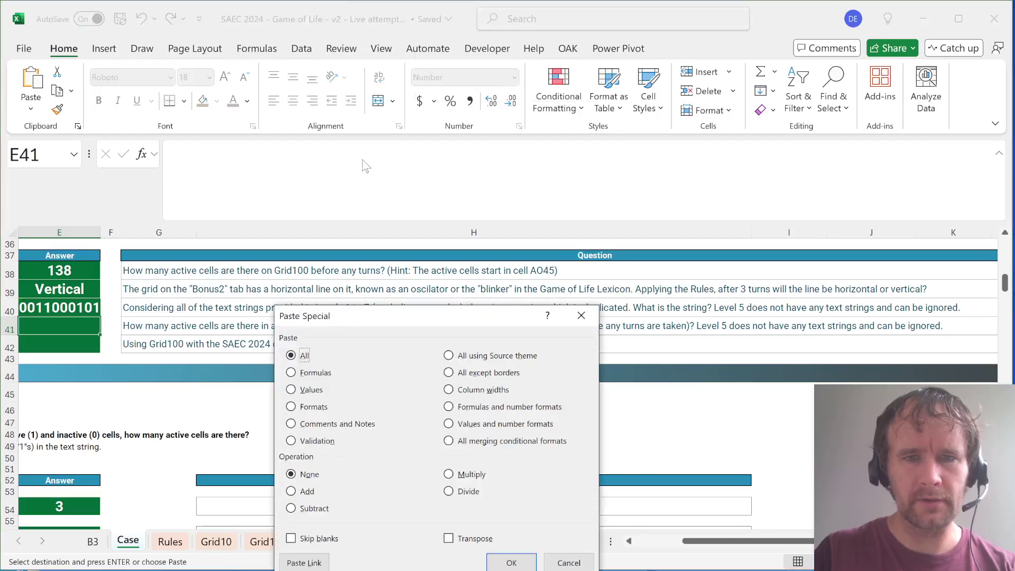
key("alt+l")
key("Right")
key("Down")
key("Right")
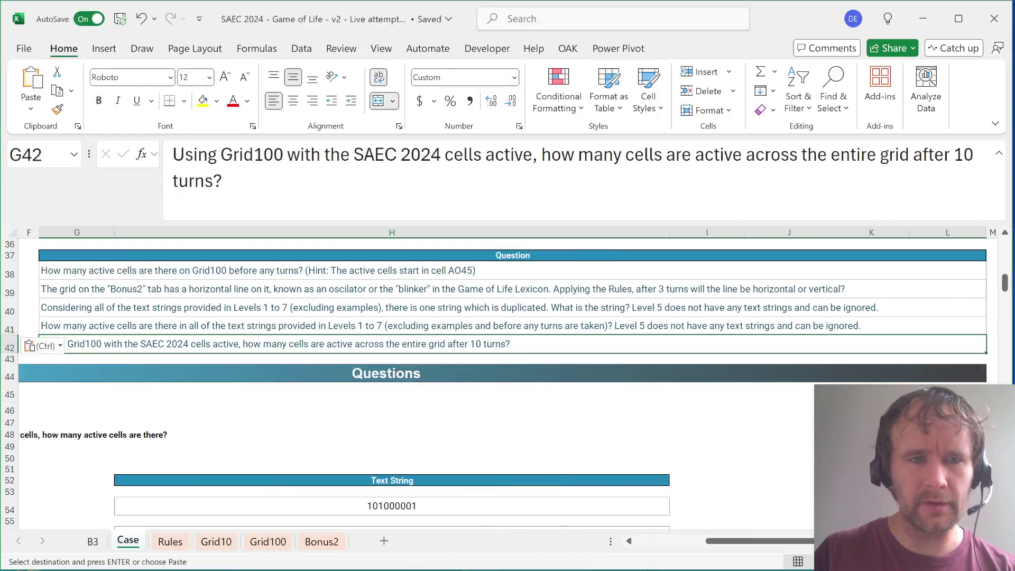
key("Escape")
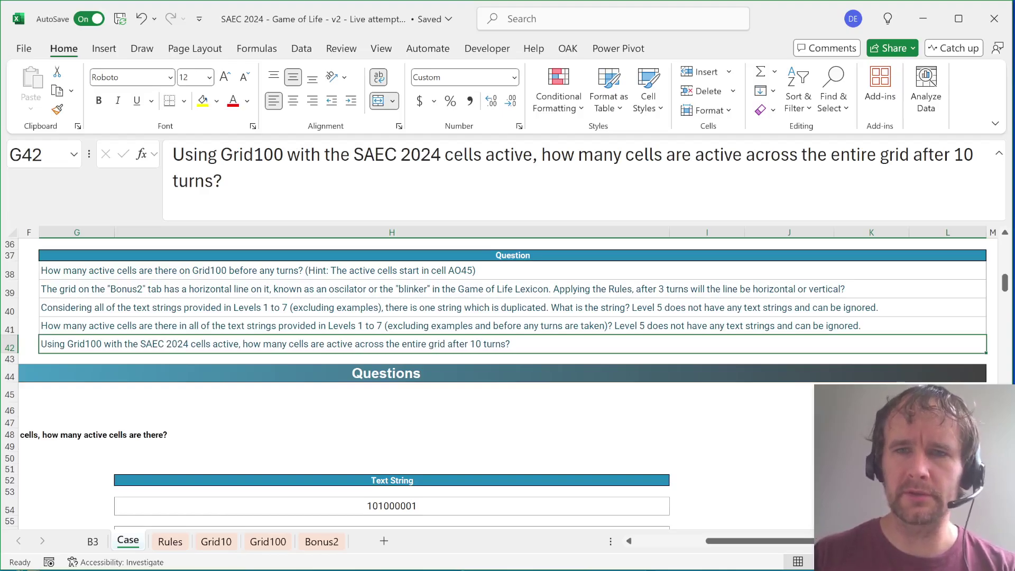
key("Home")
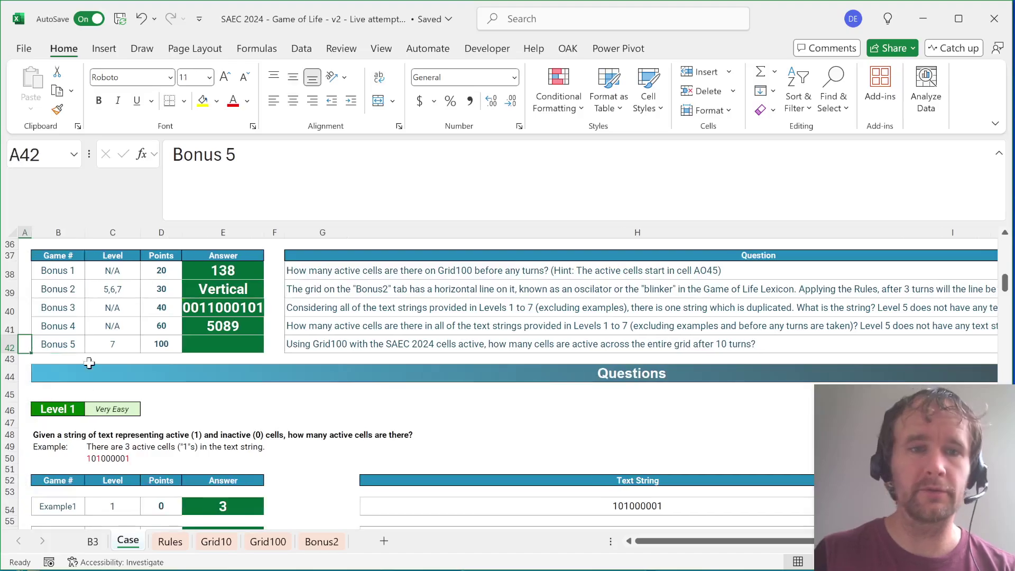
Start the Level 1 answer formula for game 1 in E56 with the text string's length, =LEN(H56)
scroll(271, 443, "down", 4)
scroll(224, 366, "up", 1)
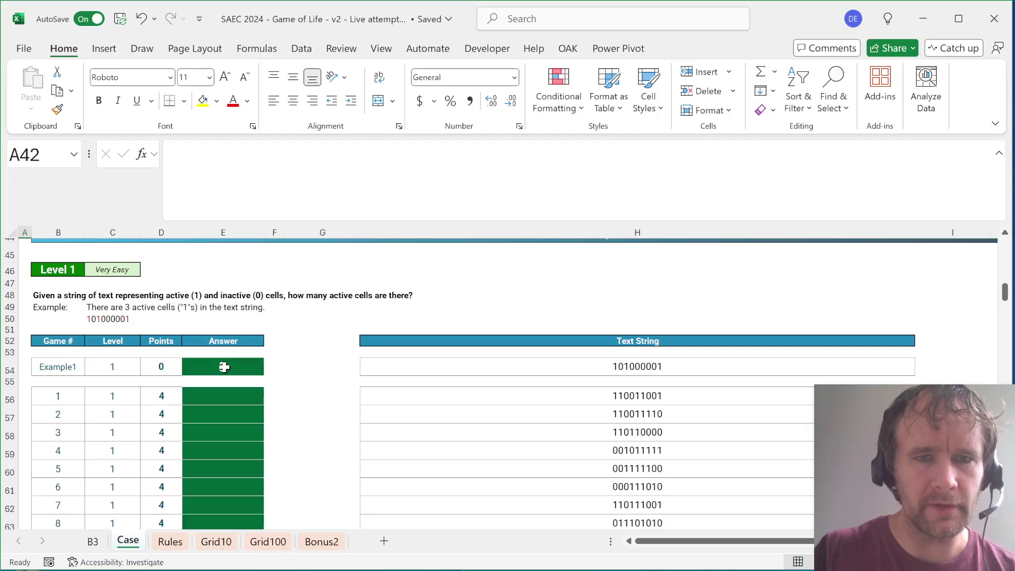
left_click(231, 400)
type("=")
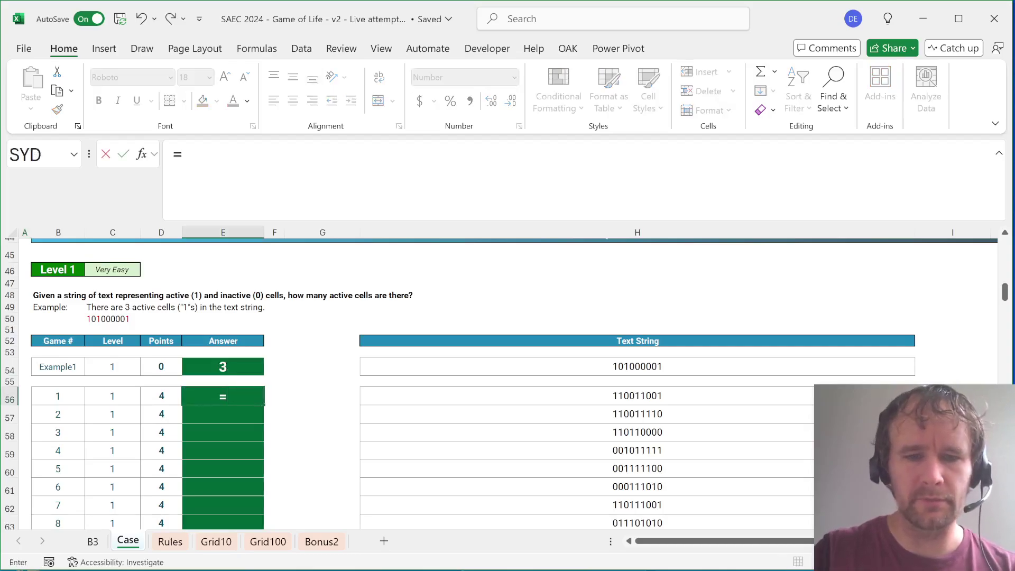
type("len")
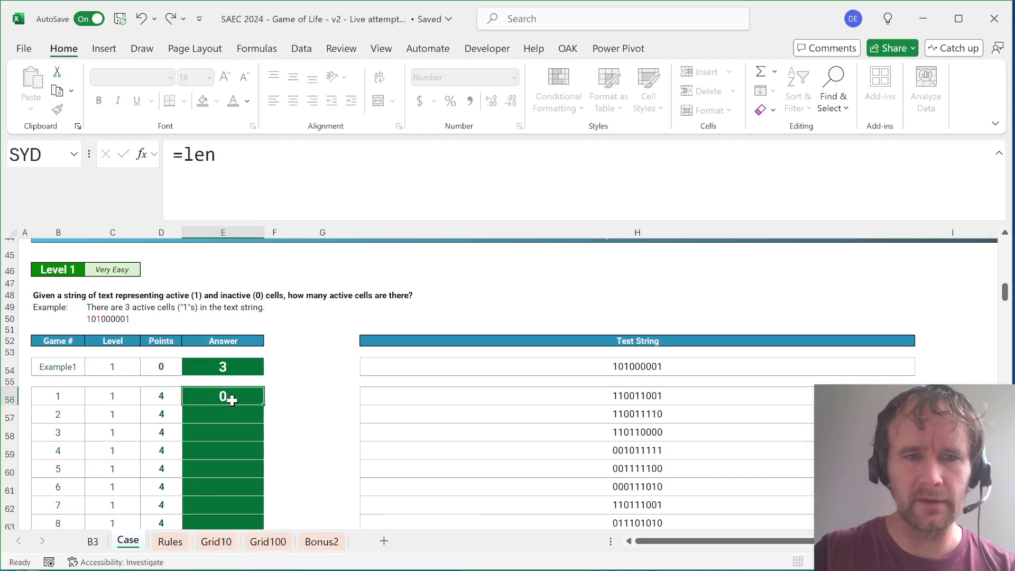
key("Return")
type("=")
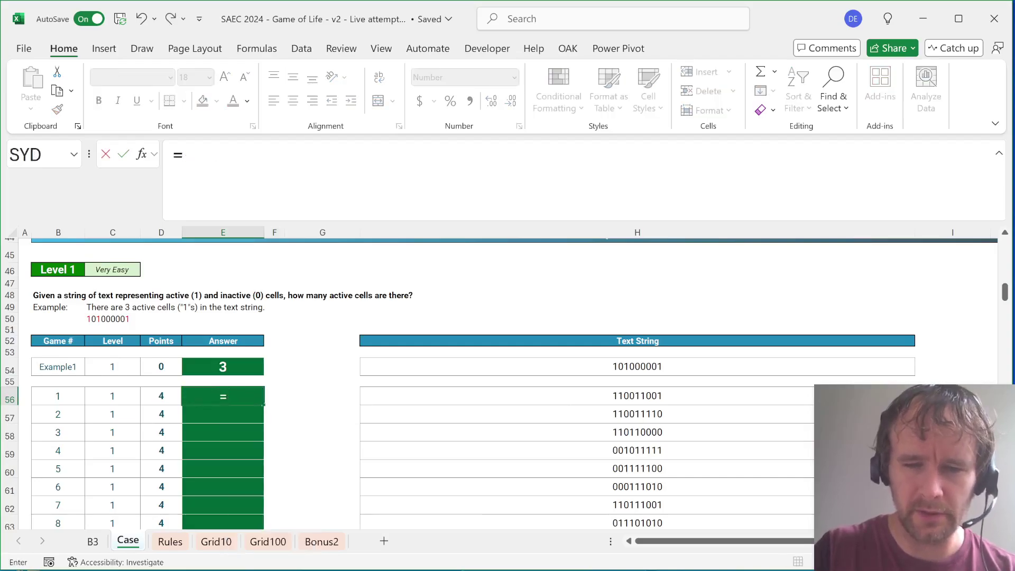
type("-len")
key("Tab")
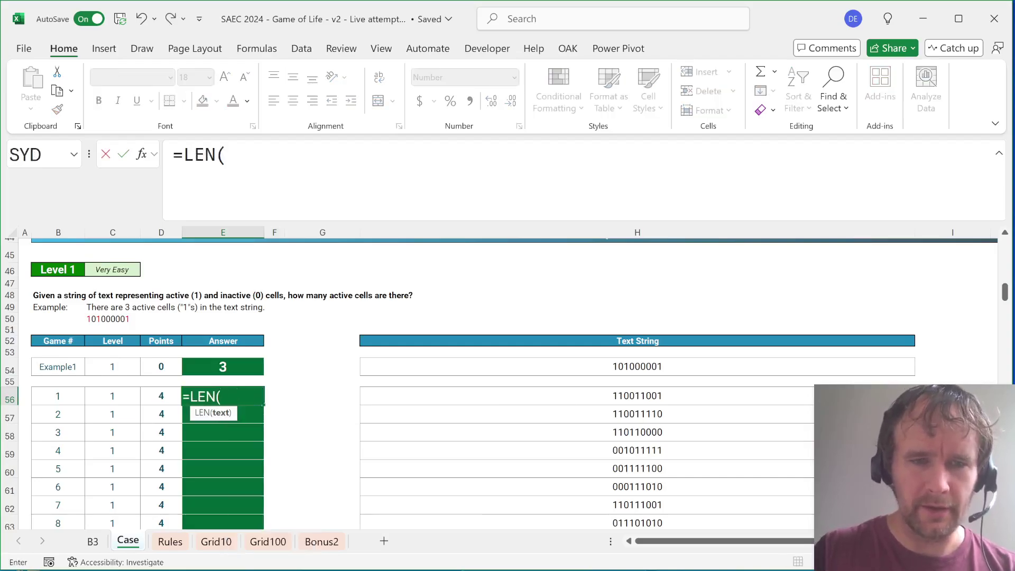
left_click(637, 396)
type(")=")
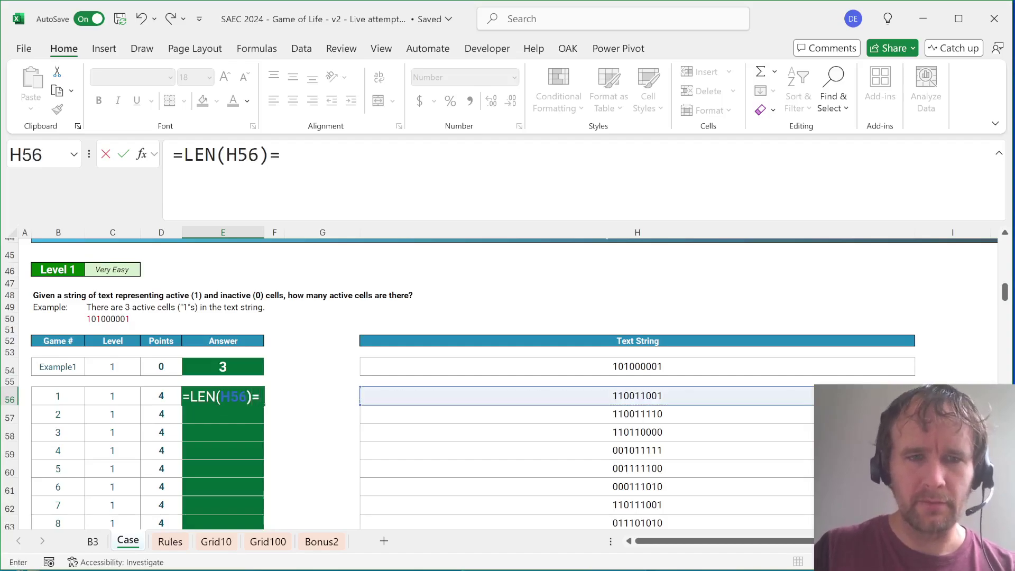
key("BackSpace")
Complete the game 1 formula in E56 by subtracting the length without ones: =LEN(H56)-LEN(SUBSTITUTE(H56,"1",""))
type("-len")
key("Tab")
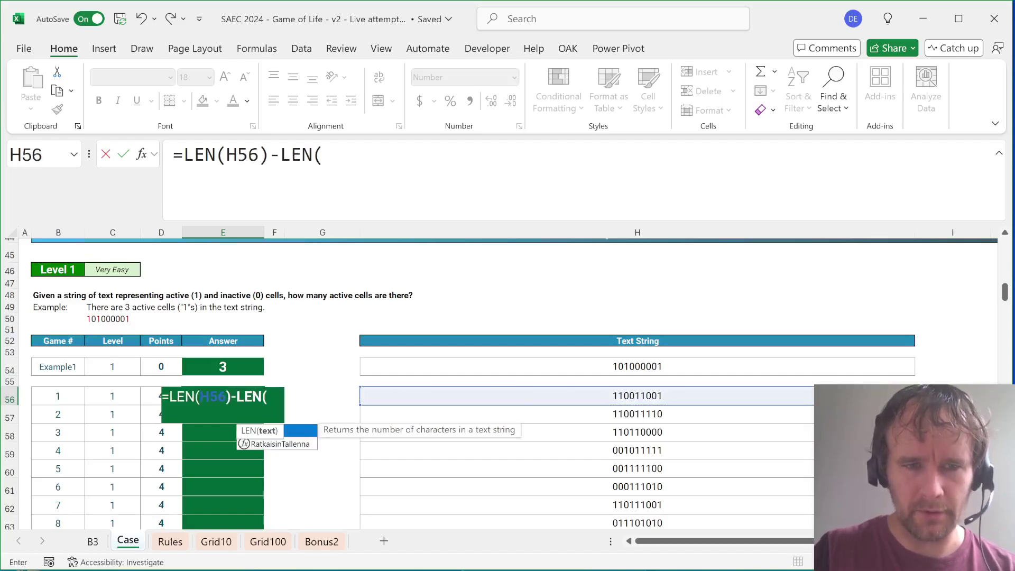
type("sub")
key("Tab")
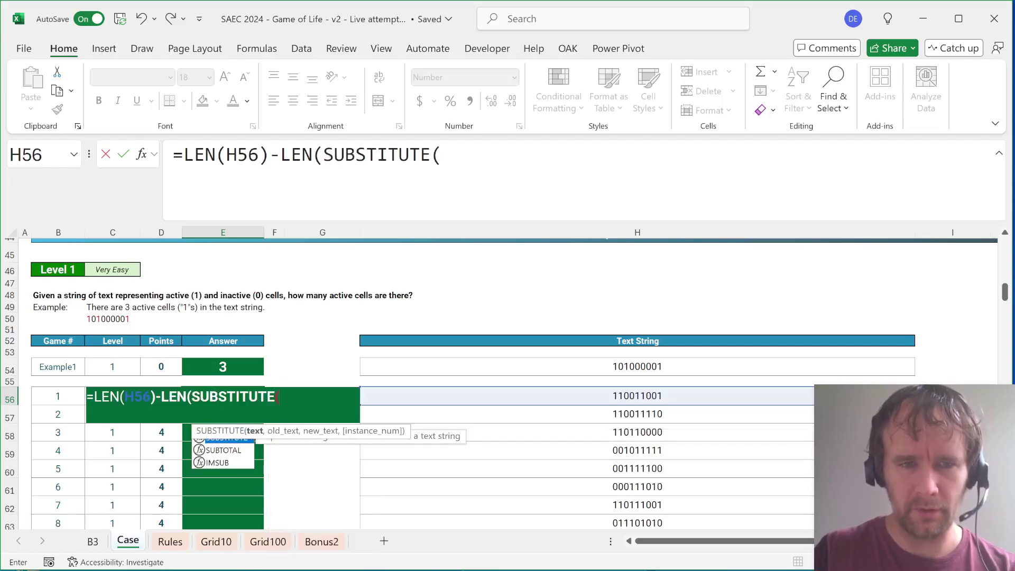
type("H56,\"")
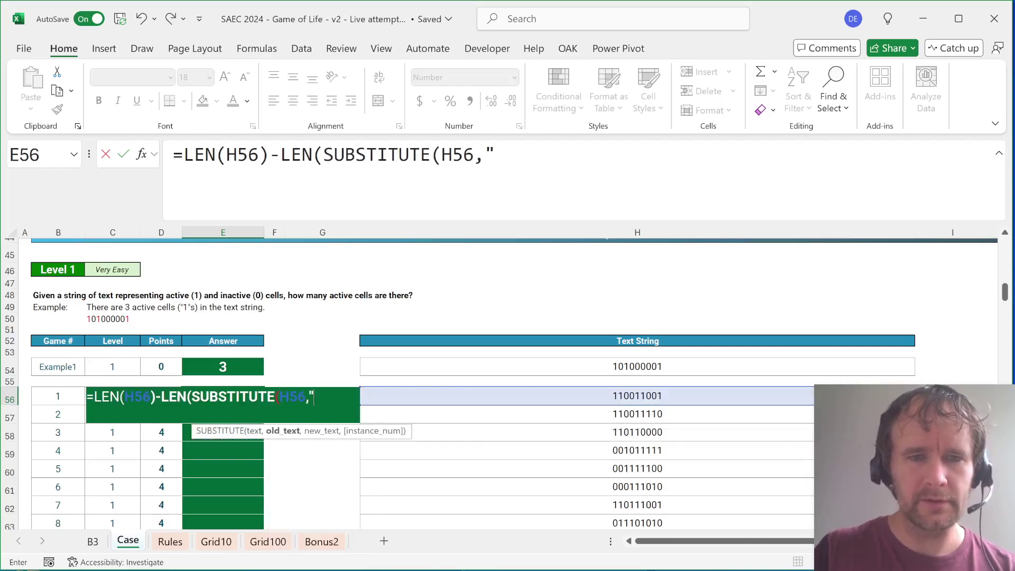
type("1\",")
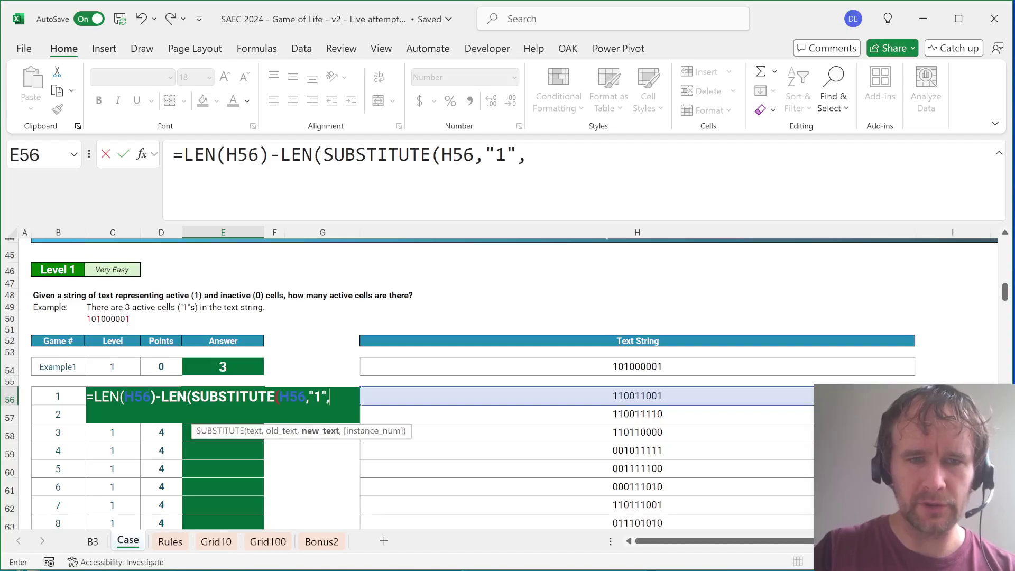
type("\"\")")
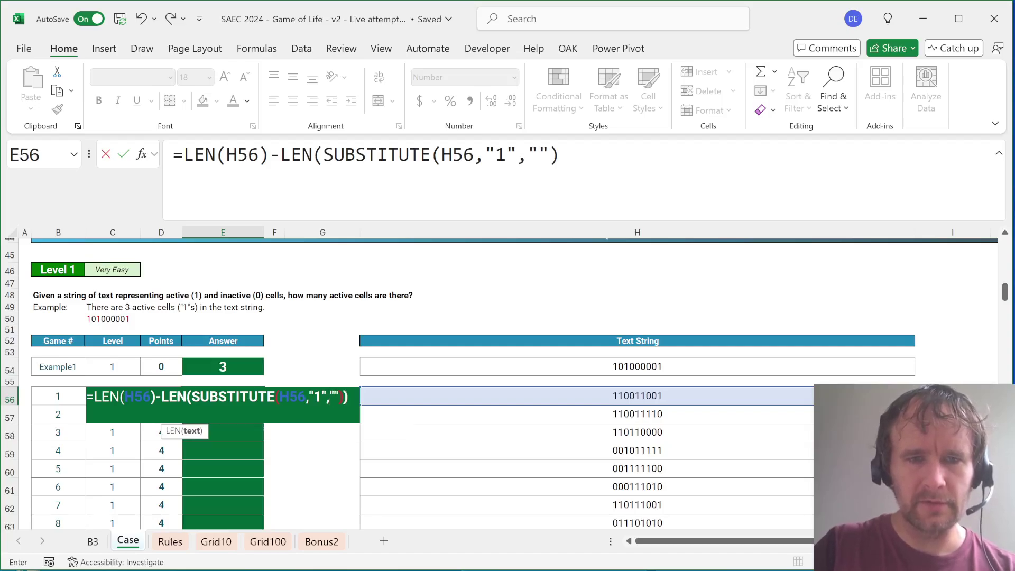
type(")")
key("ctrl+Return")
Copy the game 1 formula into the Level 1 example answer in E54 to check it against the example
key("ctrl+c")
key("Up")
key("Up")
key("ctrl+v")
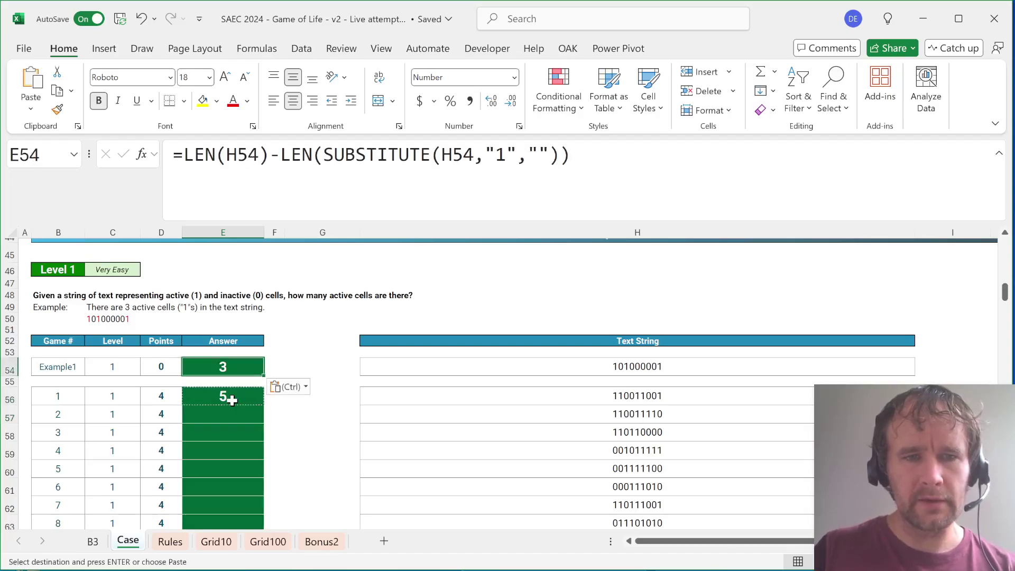
Paste the copied formula into the Level 1 answer cells for games 1 to 10
key("Down")
key("Down")
key("Left")
key("ctrl+Down")
key("Right")
key("ctrl+shift+Up")
key("Return")
Examine the Level 2 instructions and example on counting active cells in a specified row of the 10 x 10 grid
key("Page_Down")
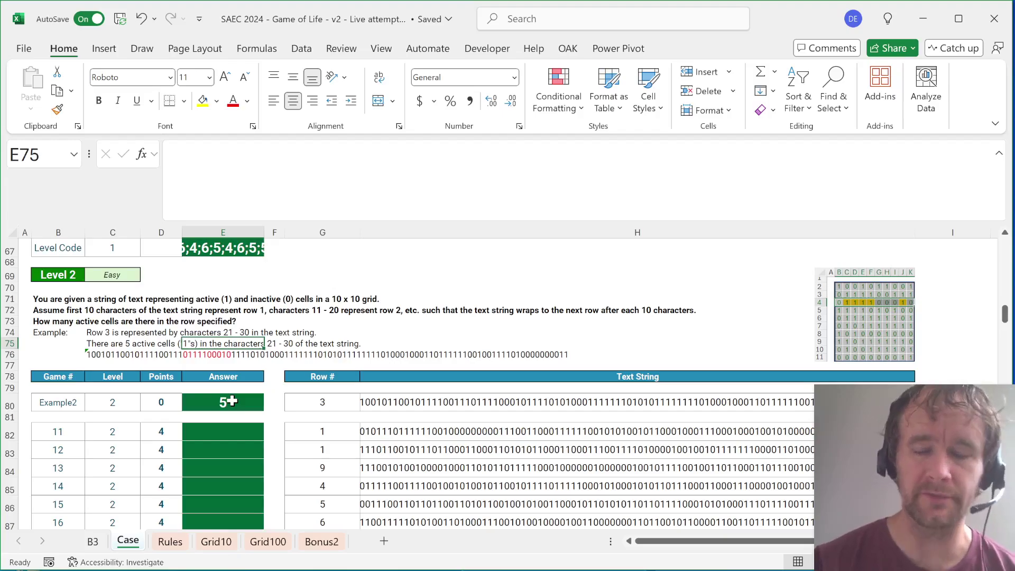
key("Right")
key("Down")
key("Right")
key("Down")
key("Right")
key("Down")
key("Right")
key("Down")
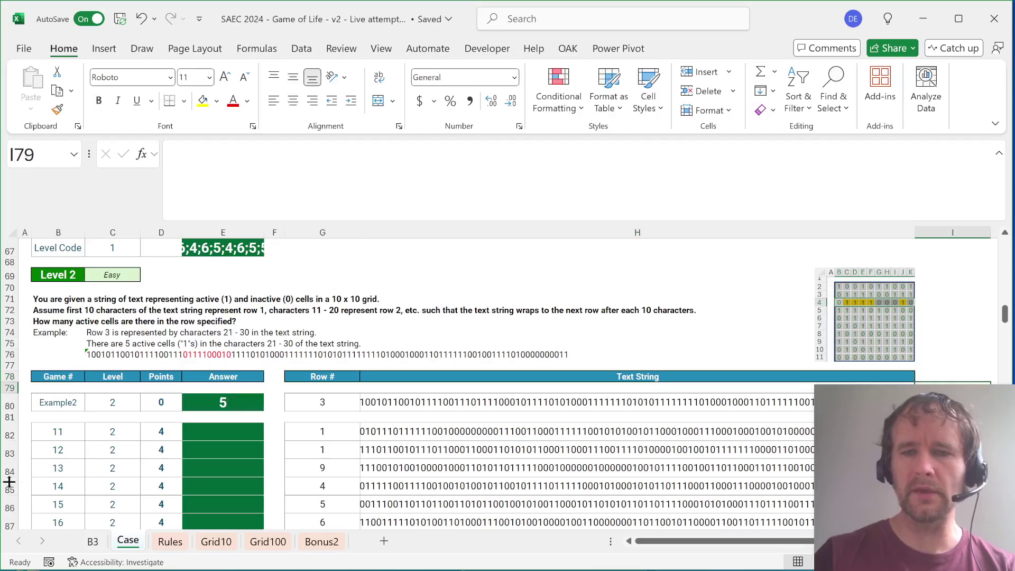
Begin the Level 2 example formula in I80 with =MID(H80,SEQUENCE(10,, to extract ten characters from the text string
scroll(305, 475, "right", 3)
scroll(305, 475, "right", 3)
key("Down")
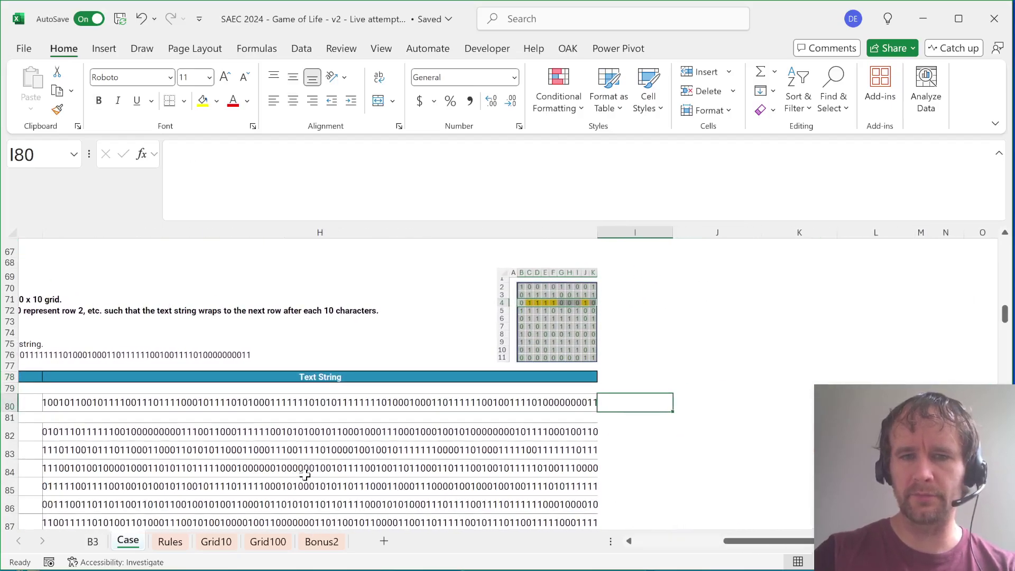
type("=mid")
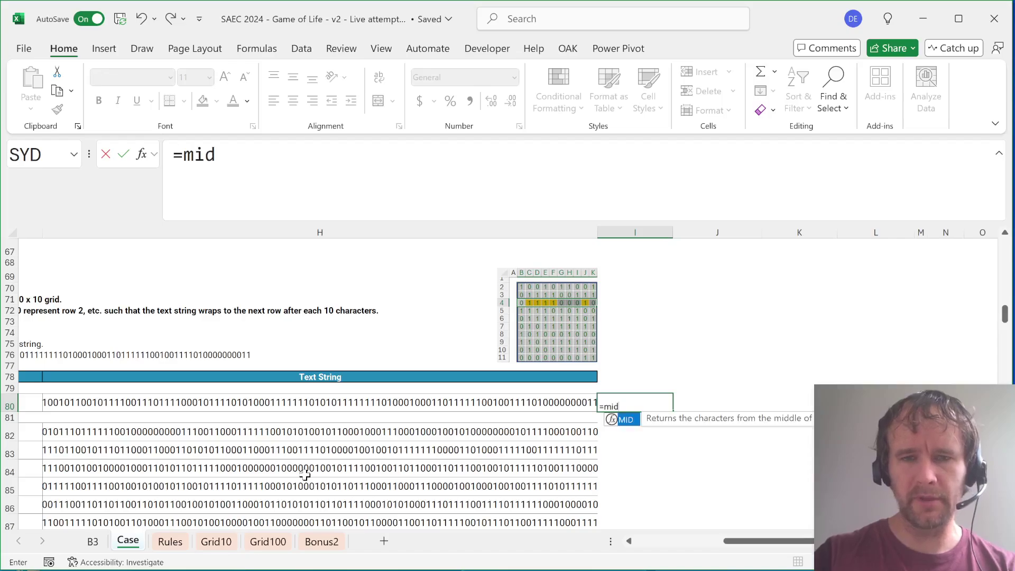
key("Tab")
key("Left")
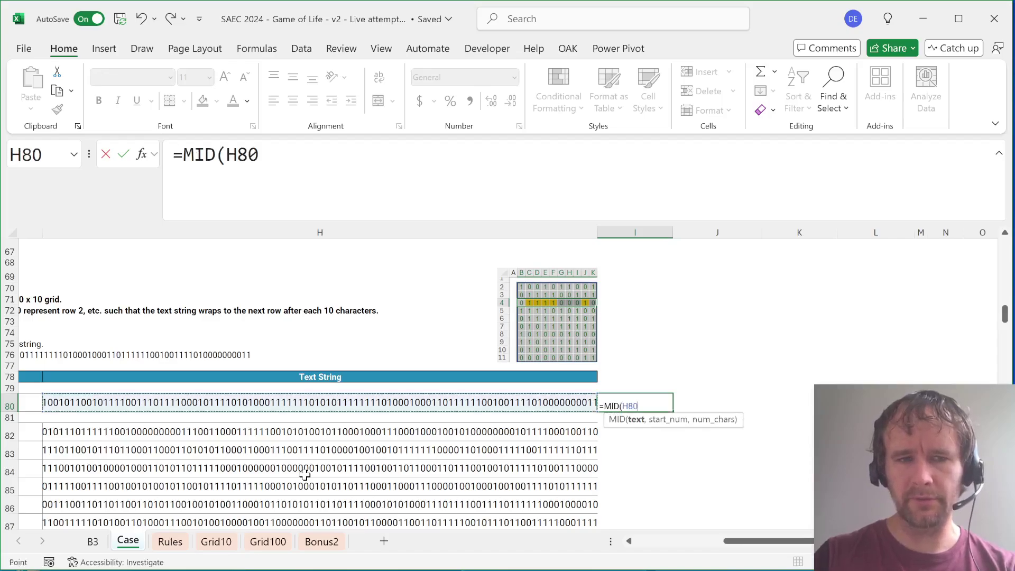
type(",")
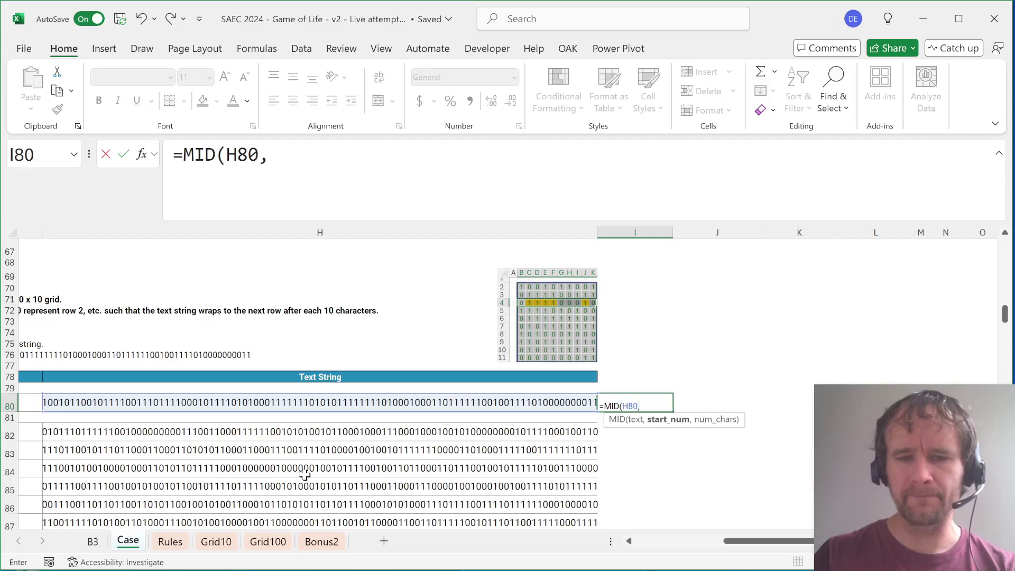
type("seq")
key("Tab")
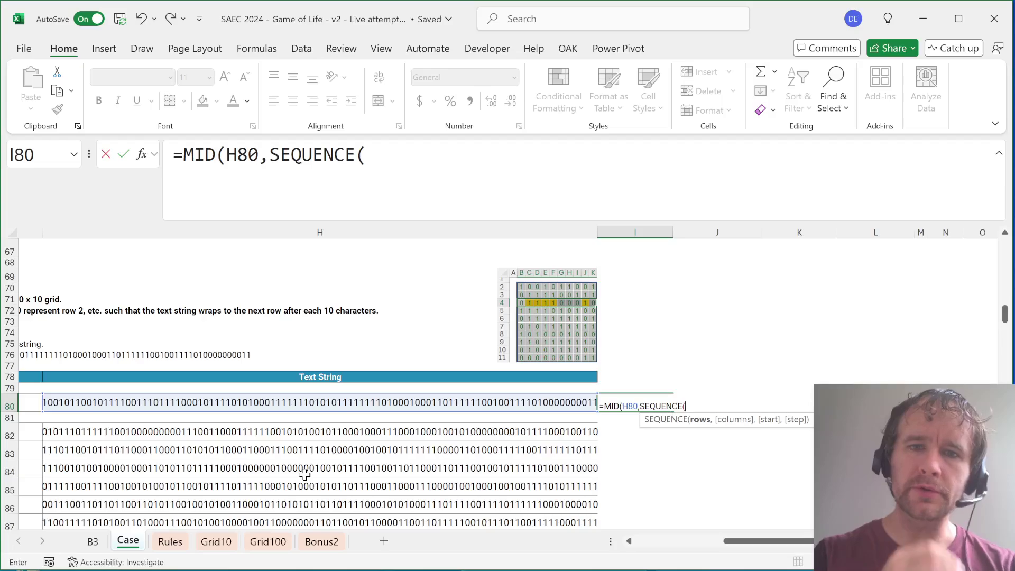
scroll(101, 447, "left", 5)
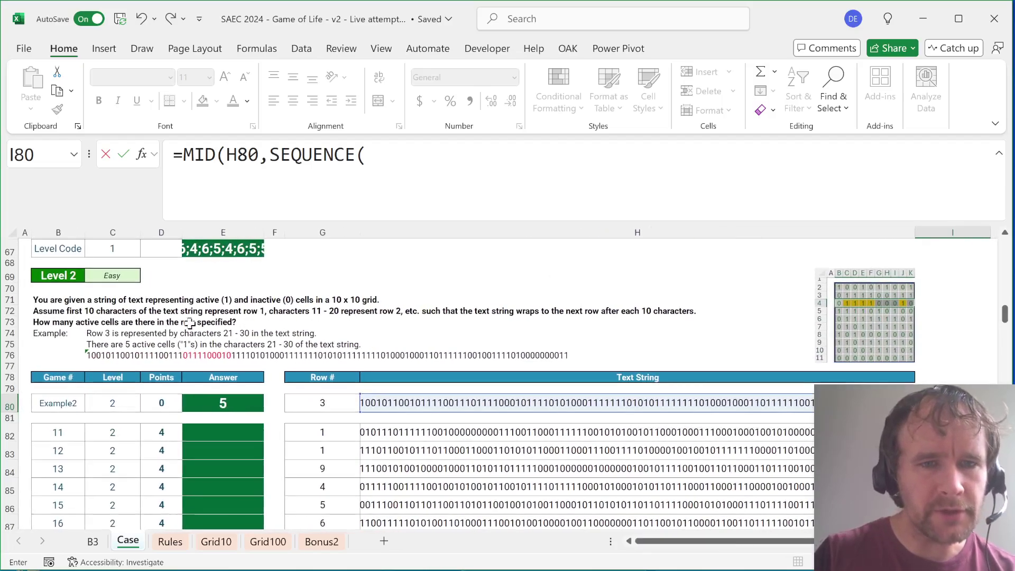
scroll(189, 323, "right", 5)
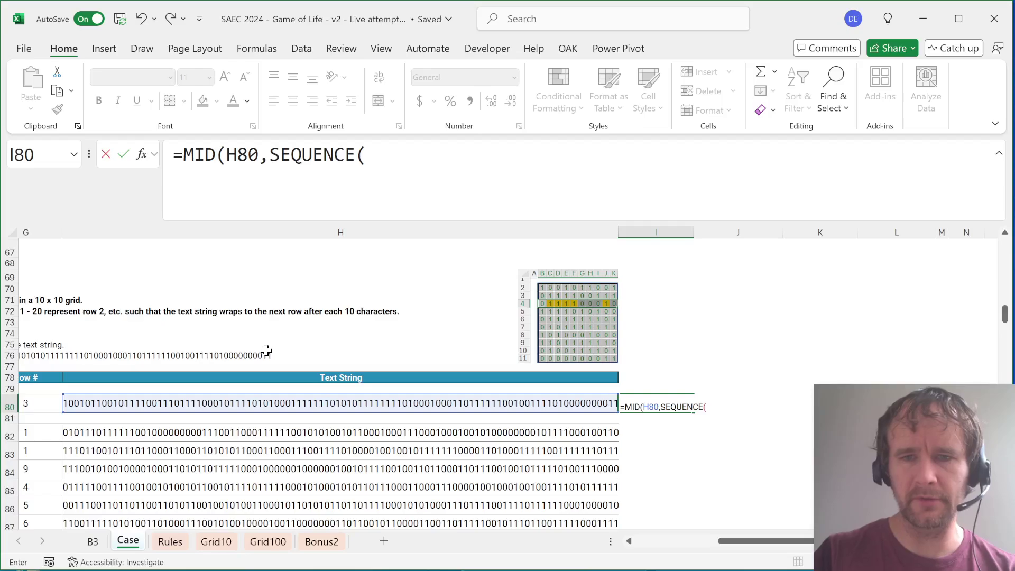
type("10,,")
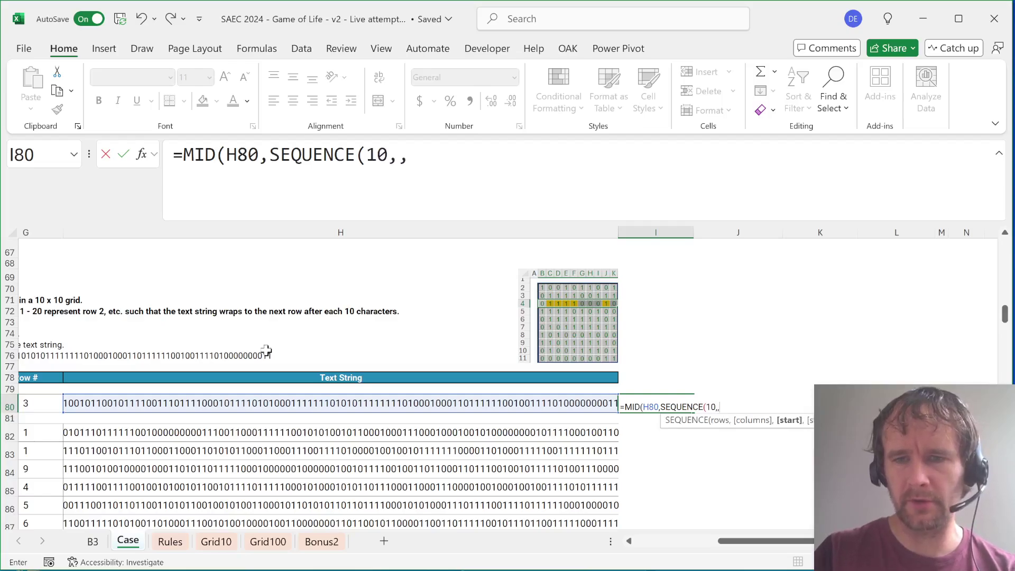
Set the SEQUENCE start argument to (G80-1)*10+1, based on the row number in G80, and close the function
scroll(266, 350, "left", 3)
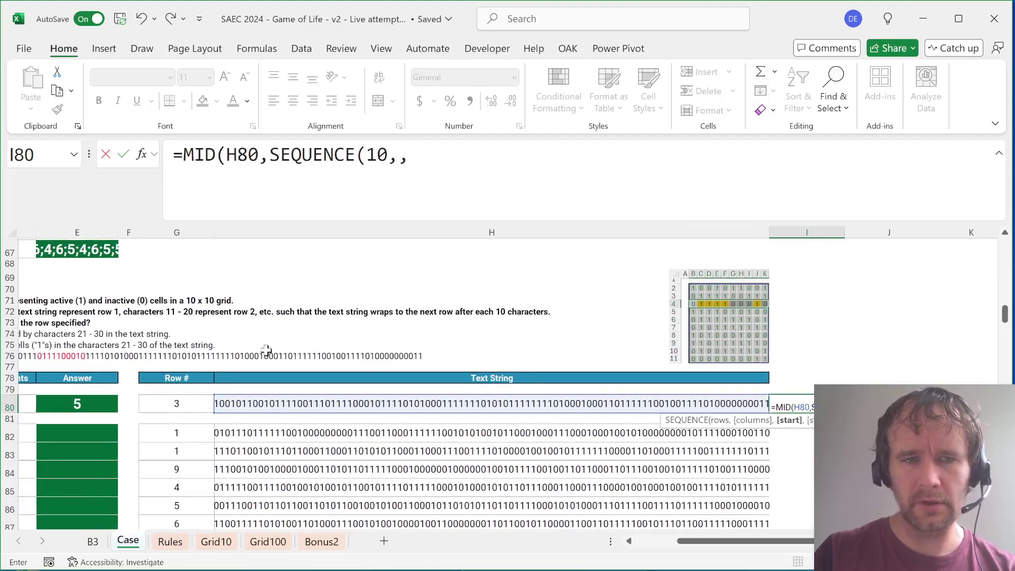
left_click(174, 403)
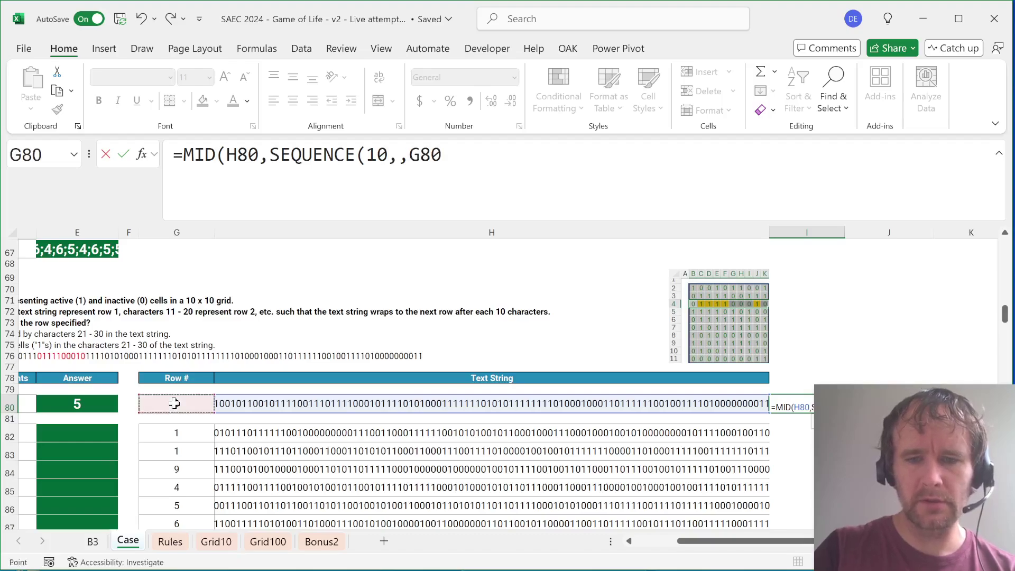
type("01")
key("BackSpace")
key("BackSpace")
type("-1")
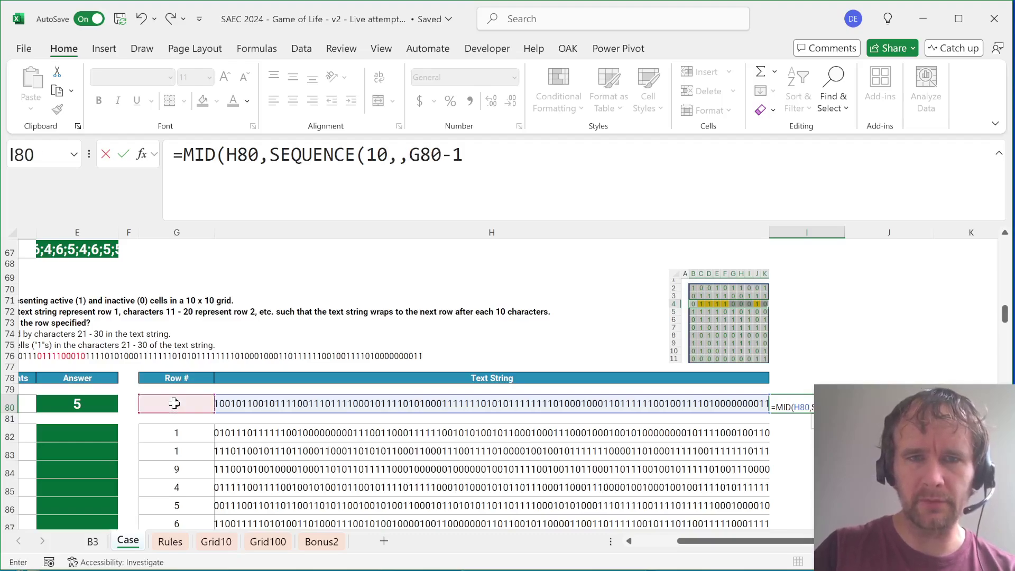
left_click(412, 155)
type("(G80-1")
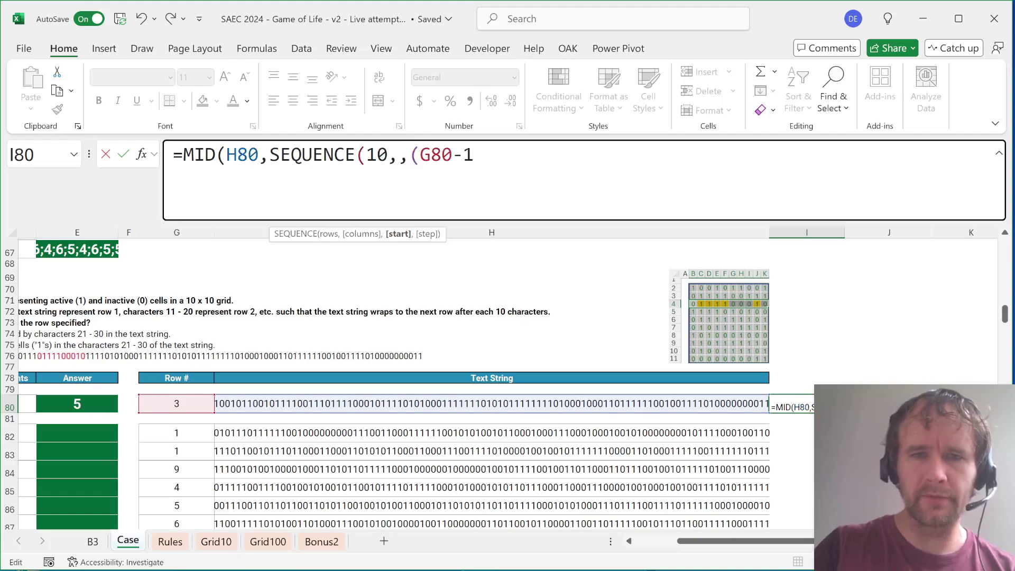
type(")*10")
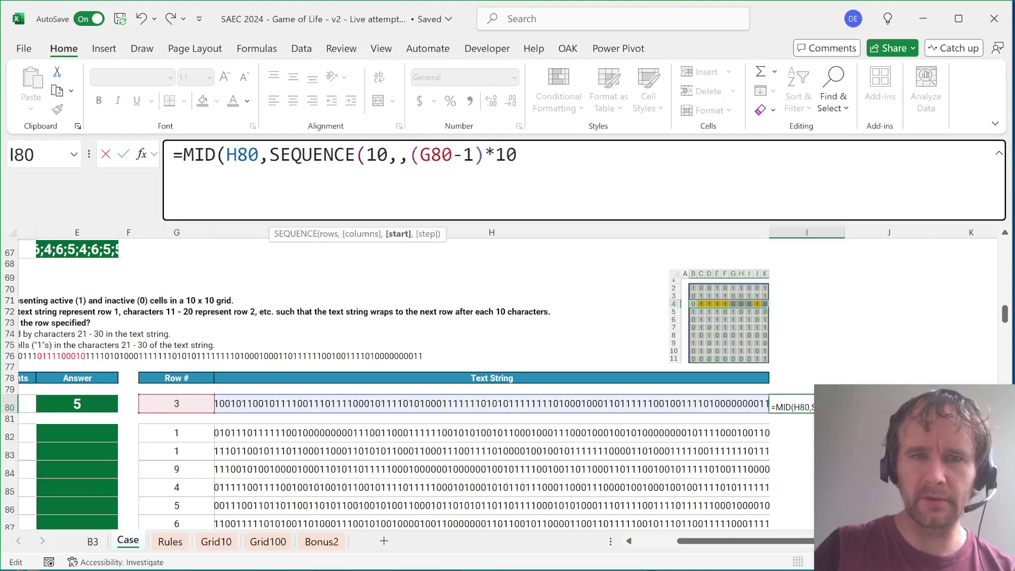
type("+1)")
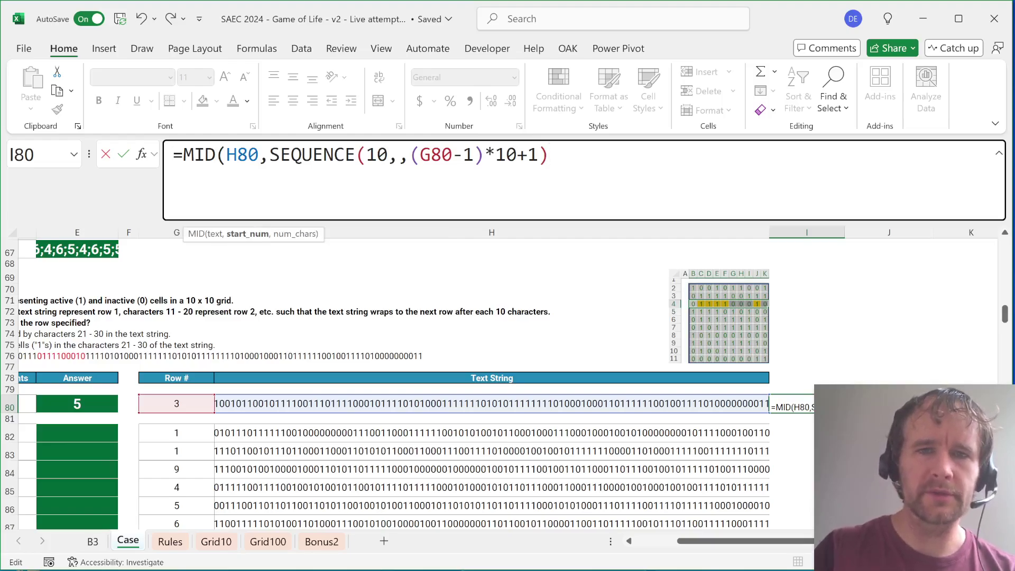
Review the start argument, then complete the formula with a length of 1: =MID(H80,SEQUENCE(10,,(G80-1)*10+1),1)
key("Left")
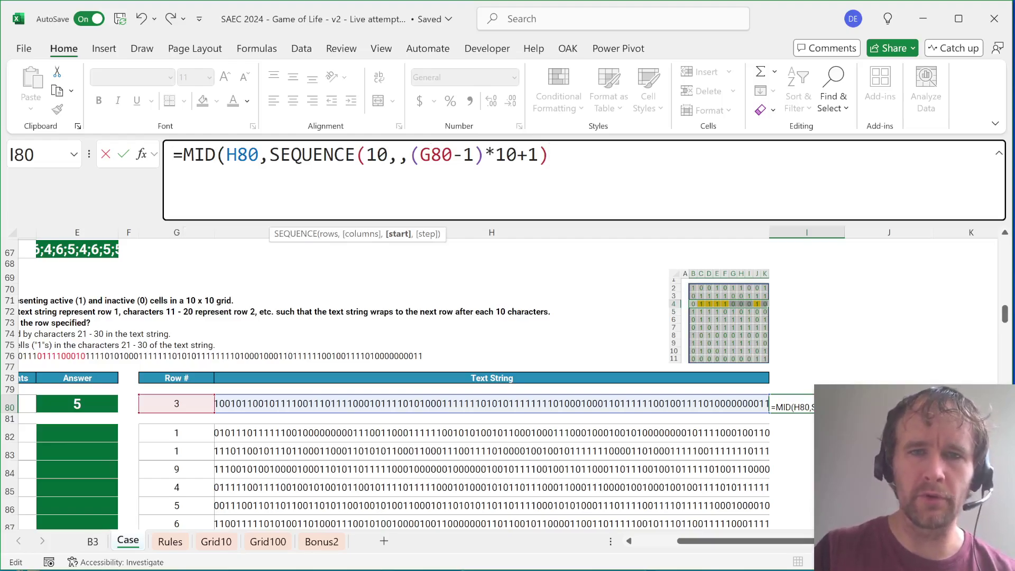
key("shift+Left")
key("shift+Left")
key("shift+Left")
key("shift+Left")
key("shift+Left")
key("shift+Left")
key("shift+Left")
key("shift+Left")
key("shift+Left")
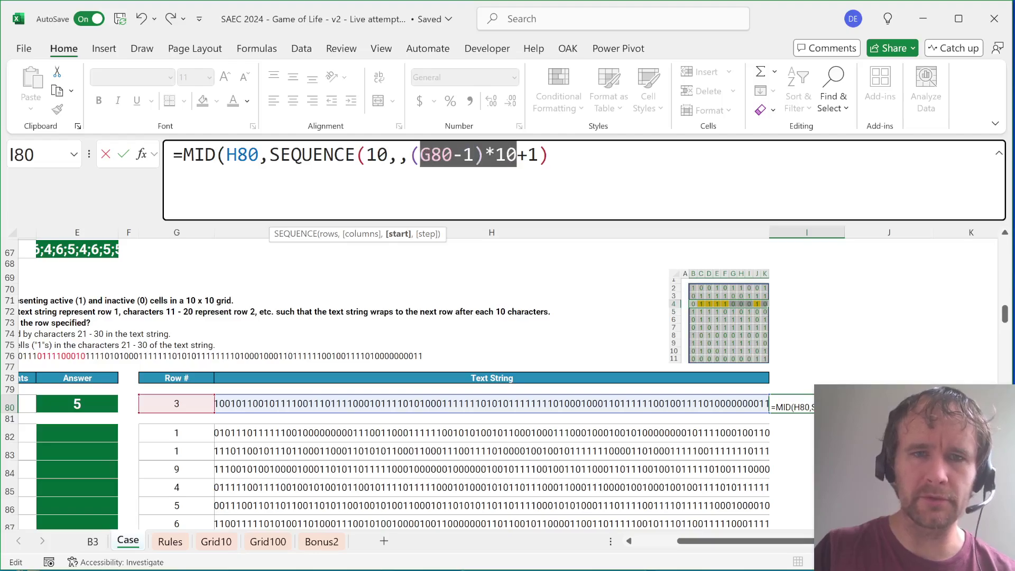
key("shift+Left")
left_click(527, 154)
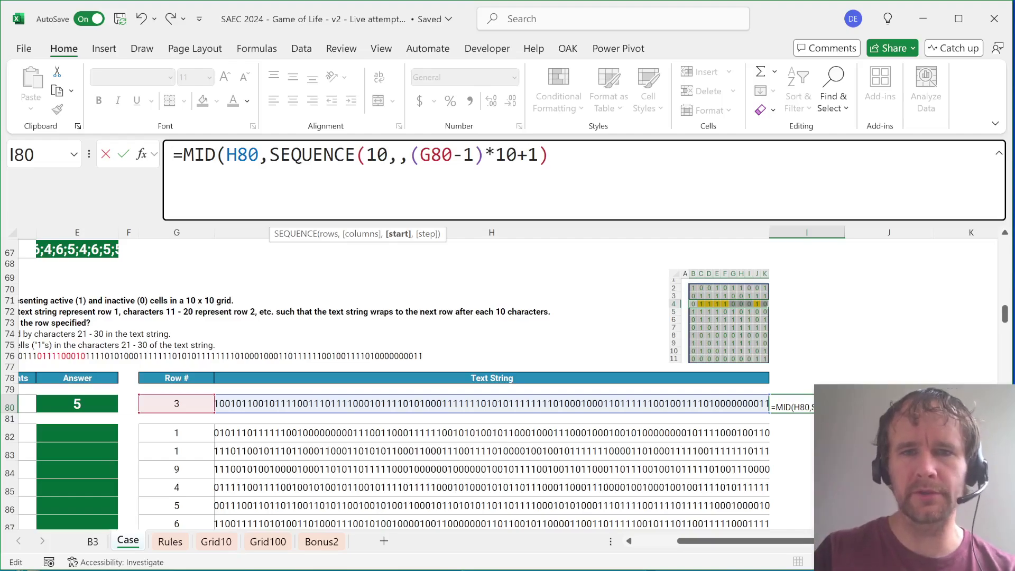
type(",1)")
key("Return")
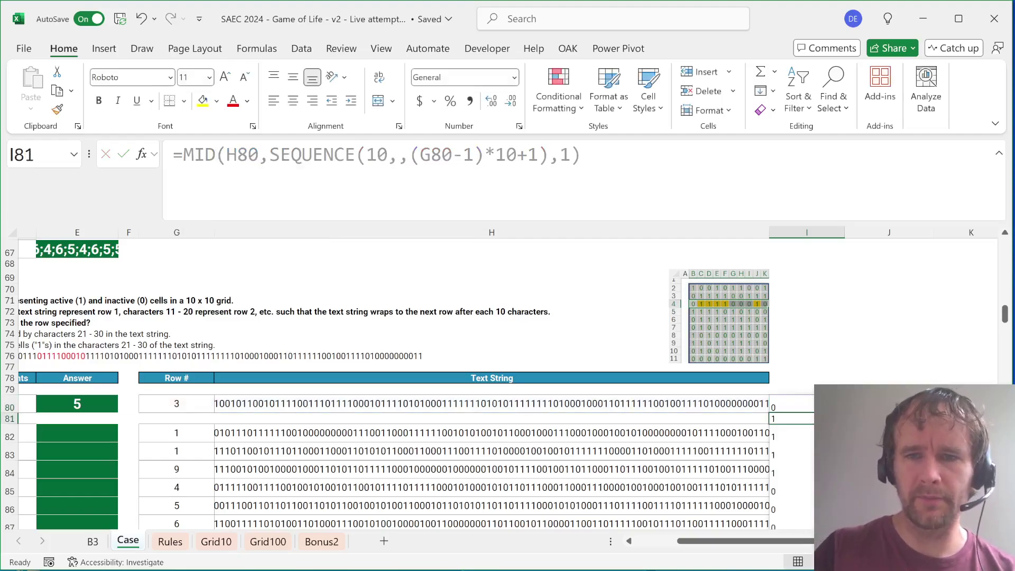
Make the I80 formula count the ones: =SUM(--(MID(H80,SEQUENCE(10,,(G80-1)*10+1),1)="1"))
key("Up")
scroll(423, 383, "down", 1)
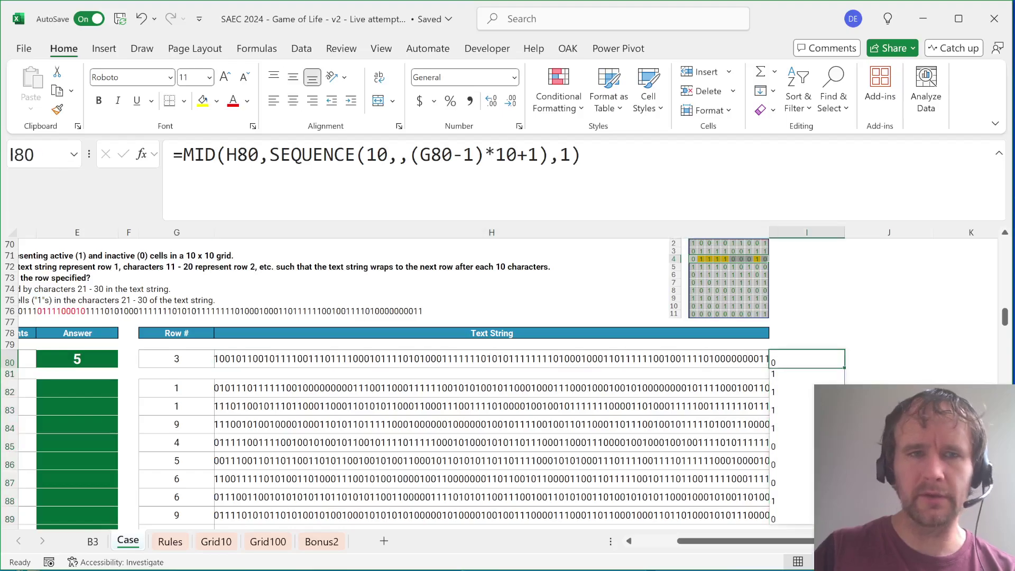
key("F2")
type("=\"1\"")
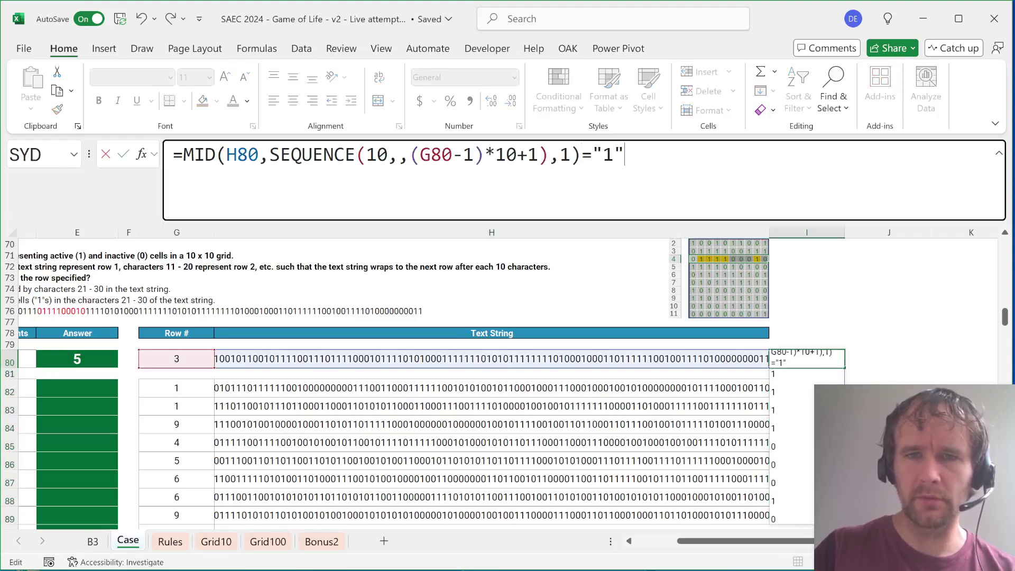
left_click(182, 154)
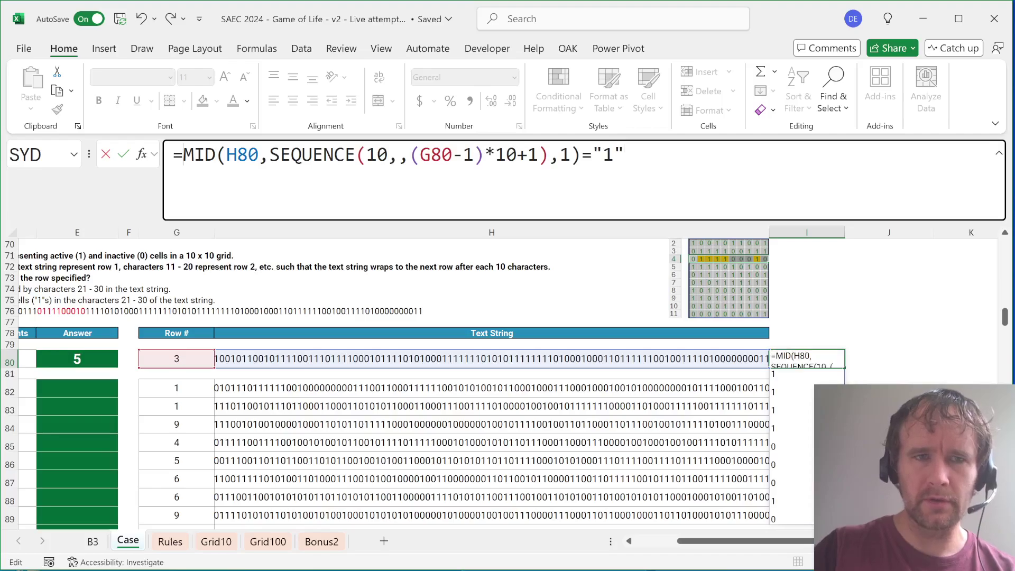
type("sum")
key("Tab")
type("-")
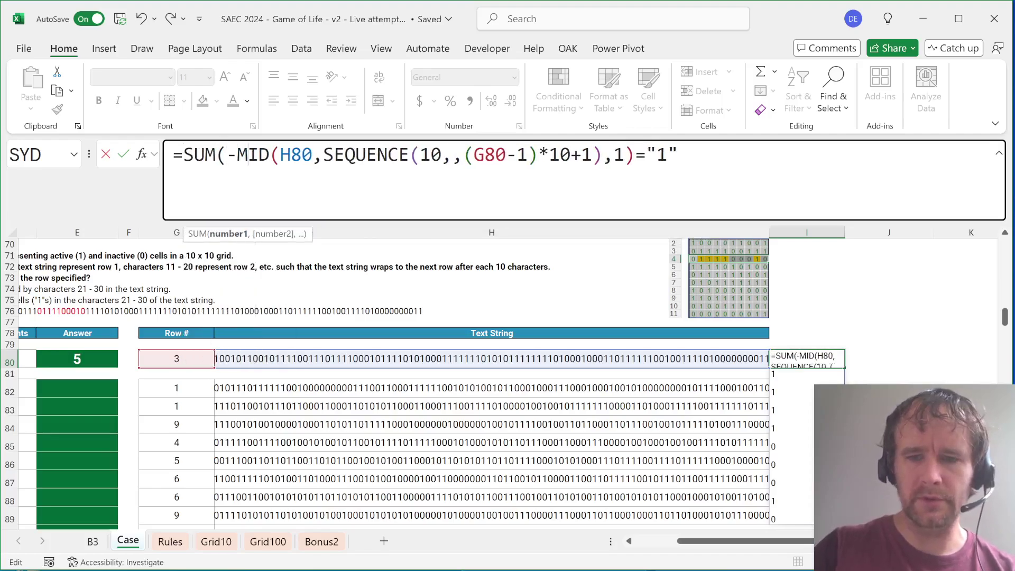
type("-(")
key("End")
type(")")
key("Return")
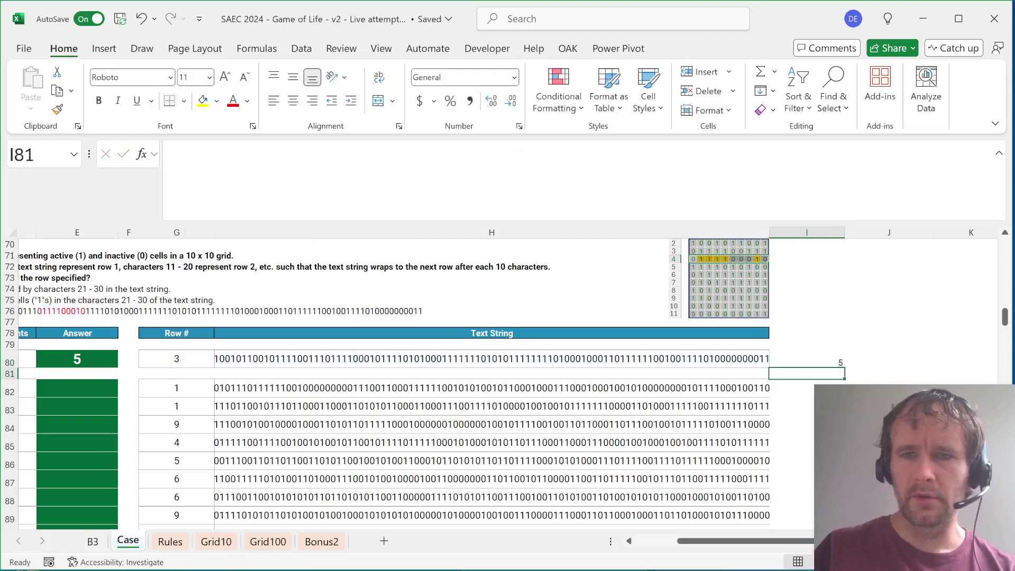
Copy the I80 formula down column I to row 101 for games 11 to 30, and clear the stray copy in I81
key("Up")
key("ctrl+c")
left_click(492, 388)
key("Up")
key("Left")
key("Left")
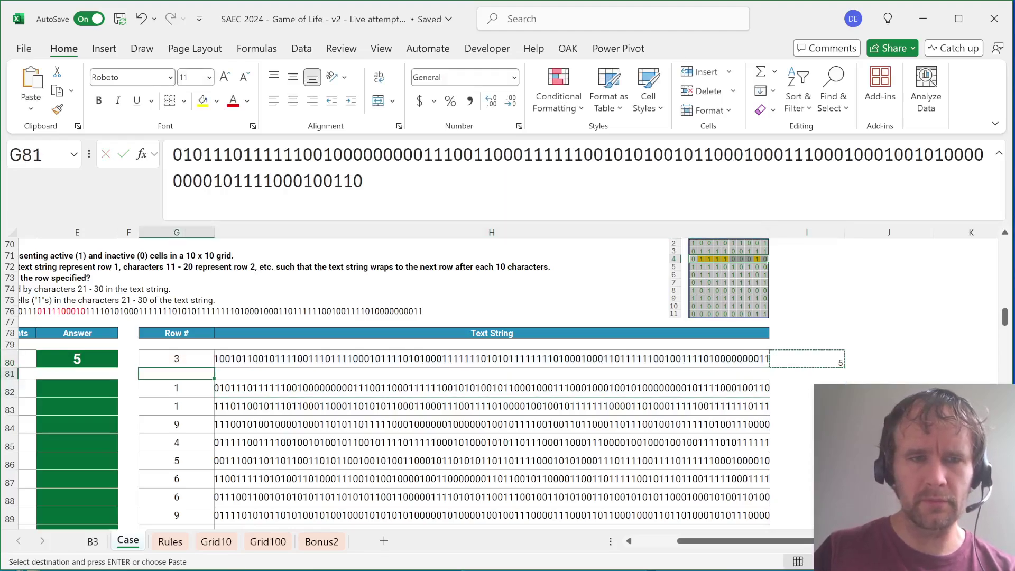
key("Up")
key("Right")
key("Left")
key("Left")
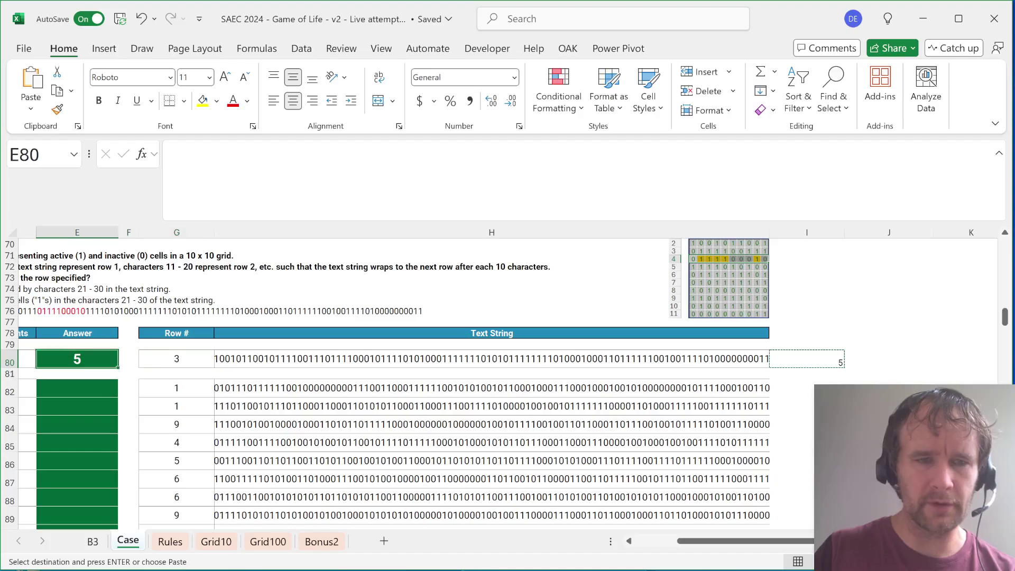
key("Right")
key("Right")
key("Down")
key("Down")
key("Right")
key("ctrl+Right")
key("ctrl+Left")
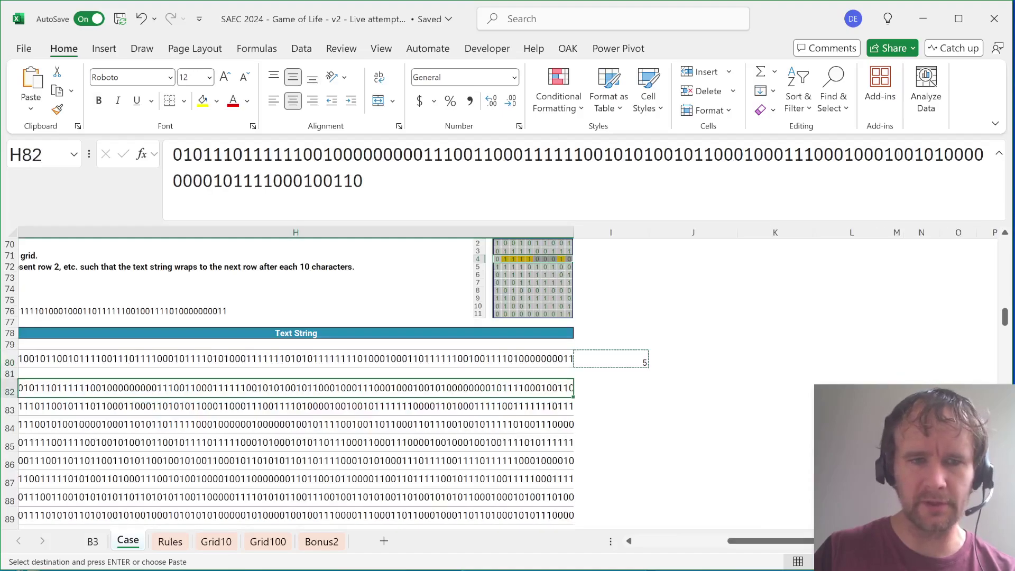
key("ctrl+Down")
key("Right")
key("ctrl+shift+Up")
key("Return")
key("ctrl+Up")
key("Down")
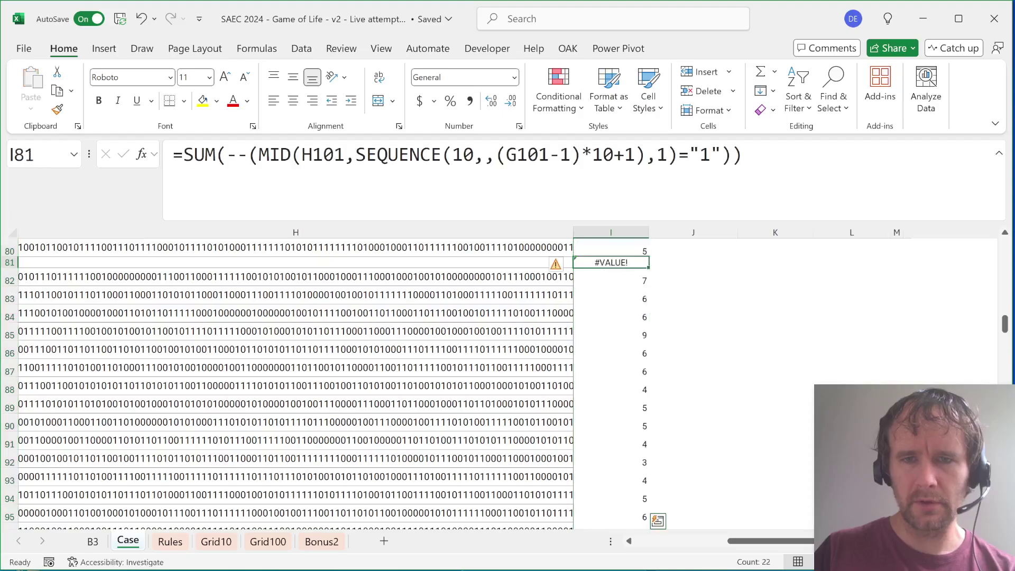
key("Delete")
Paste links to the results in I82:I101 into the Level 2 answer cells for games 11 to 30
key("Down")
key("ctrl+shift+Down")
key("ctrl+c")
key("Left")
key("Left")
key("Left")
key("Left")
key("ctrl+shift+Down")
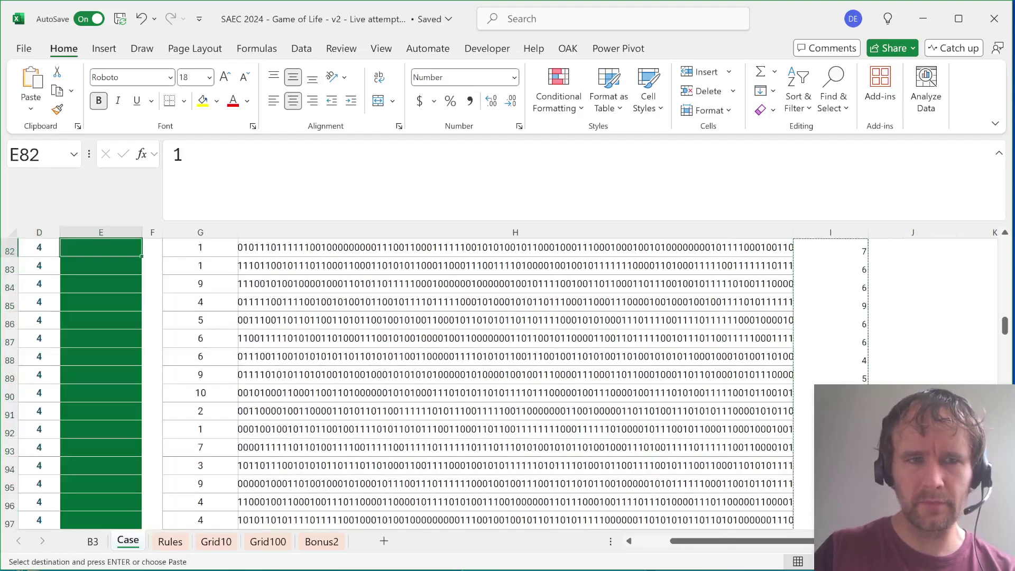
key("ctrl+alt+v")
key("alt+l")
Examine the Level 3 instructions and example on whether a specified grid cell is active or inactive
key("Left")
key("Left")
key("Page_Down")
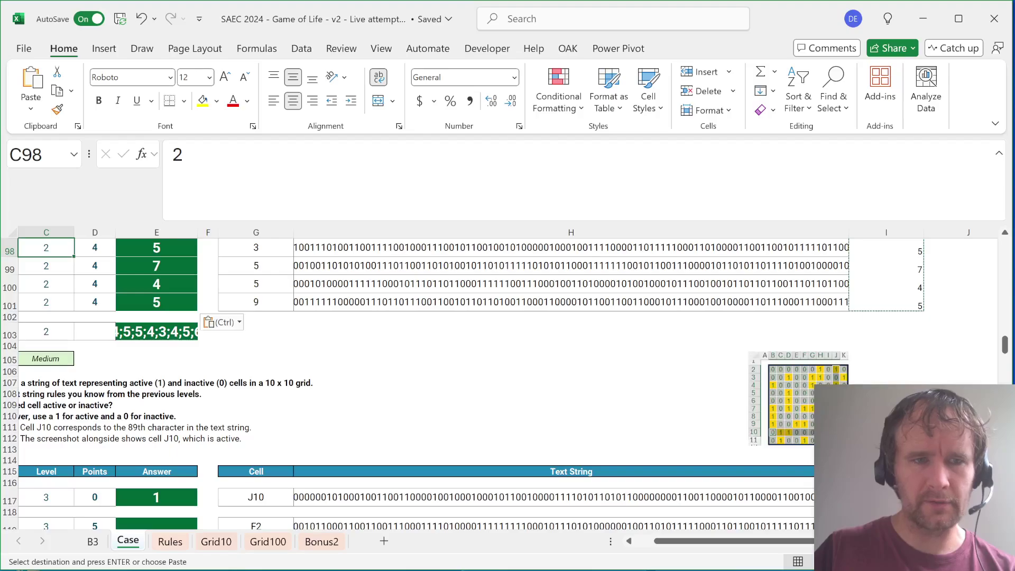
key("Home")
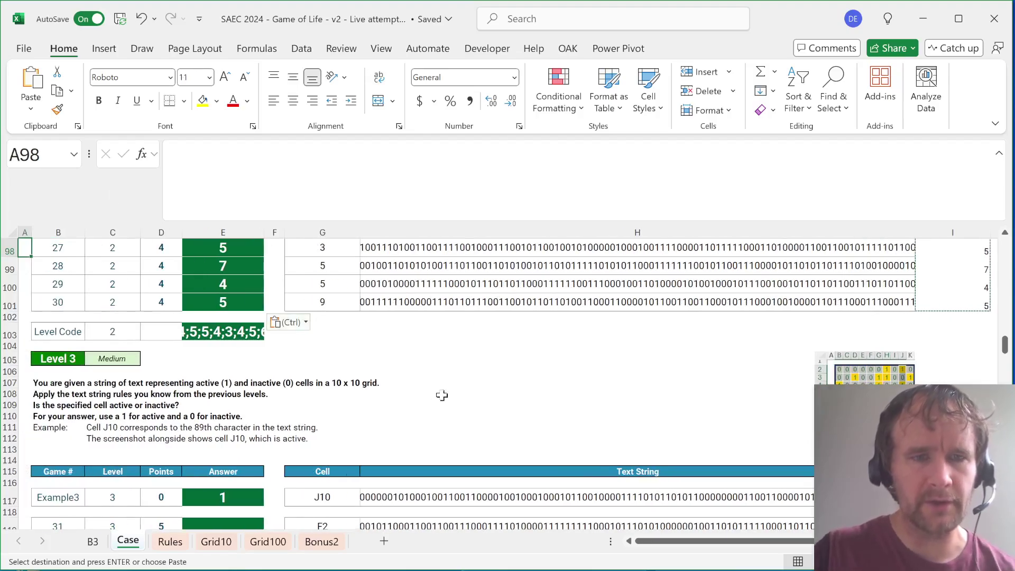
scroll(466, 402, "down", 1)
scroll(466, 402, "down", 1)
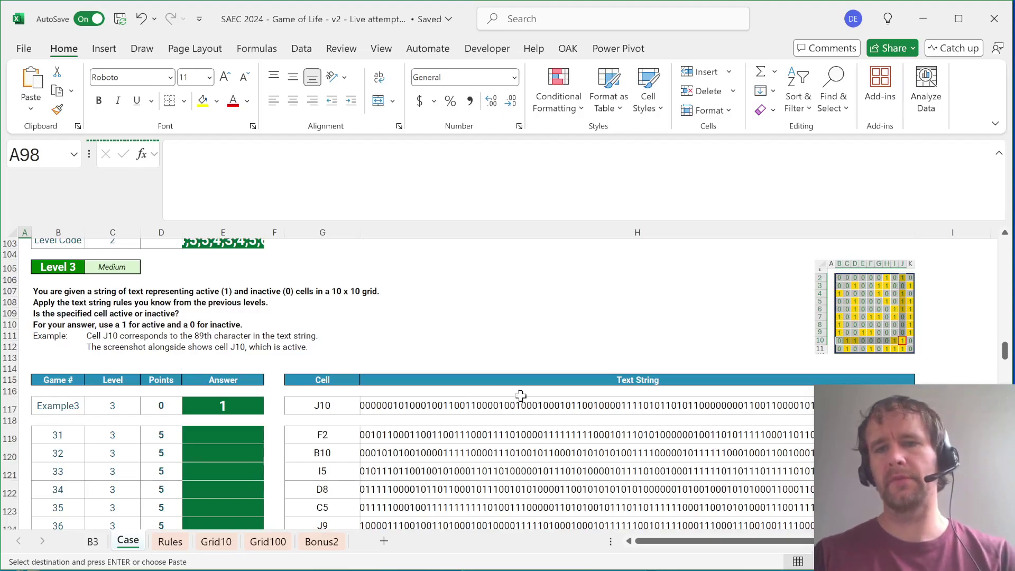
Enter =ROW(INDIRECT(G117)) in I117 to extract the row number of the example's specified cell
scroll(593, 403, "right", 3)
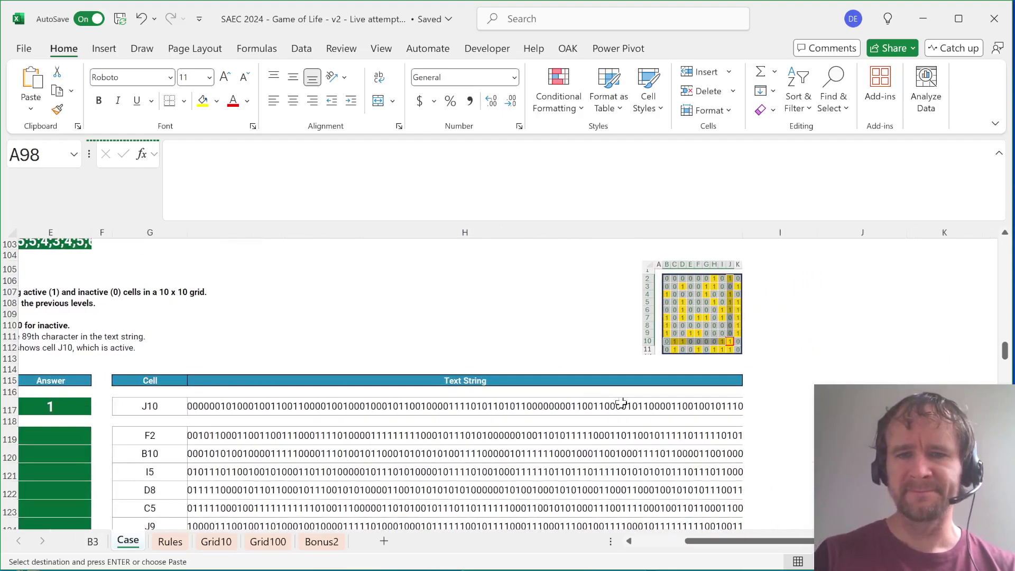
left_click(751, 405)
type("=")
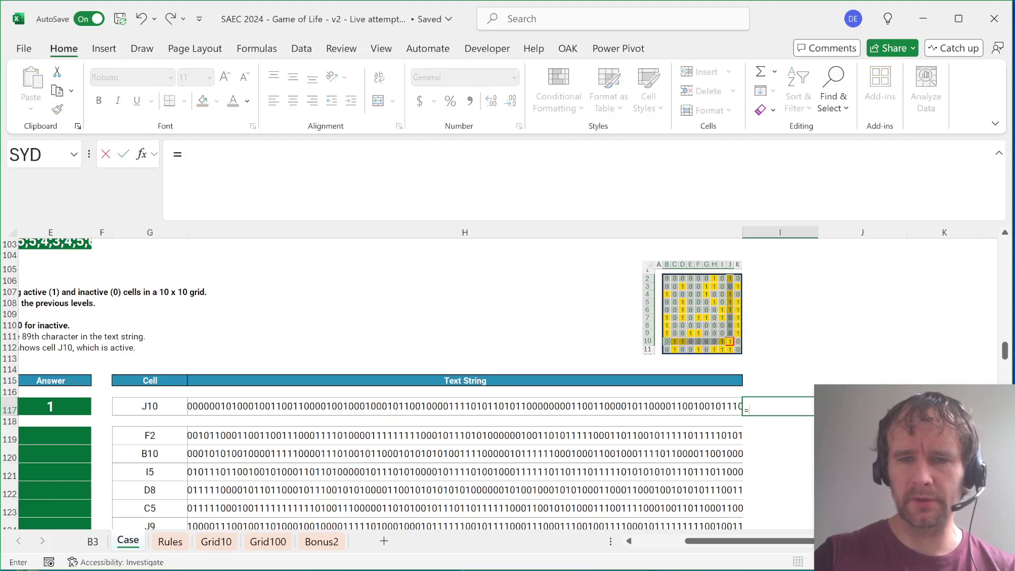
type("row")
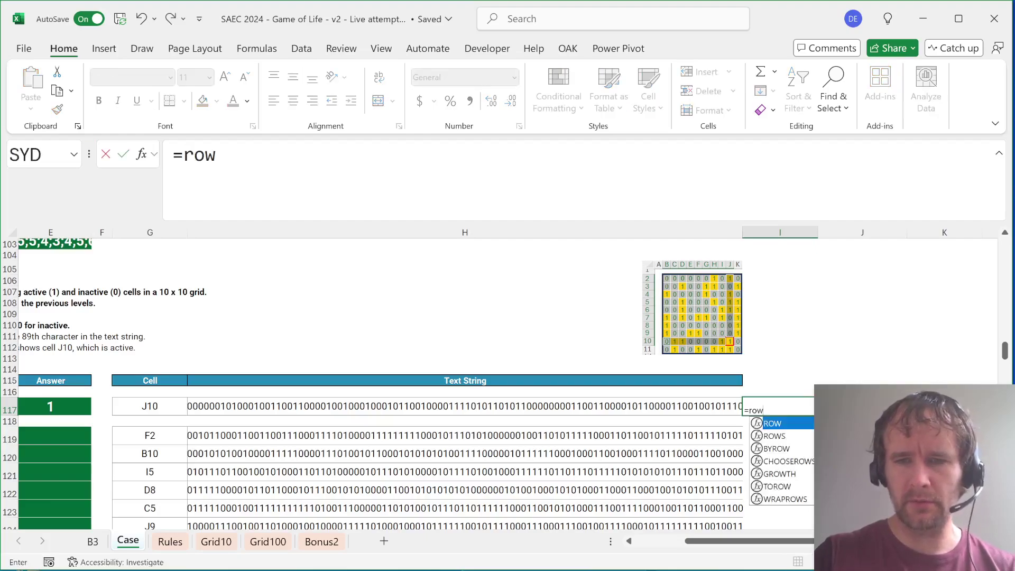
key("Tab")
type("indi")
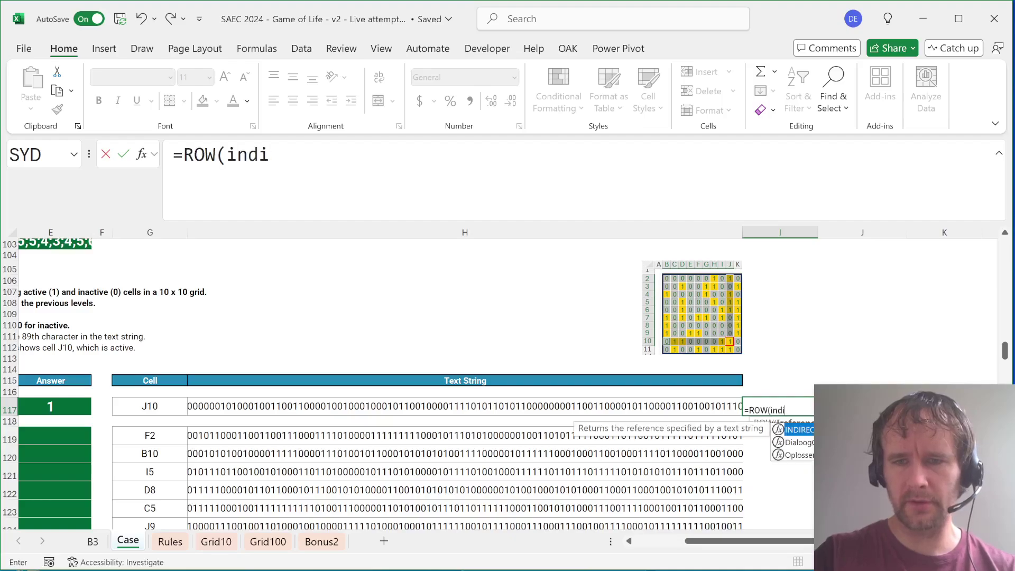
key("Tab")
key("Left")
key("Left")
type(")")
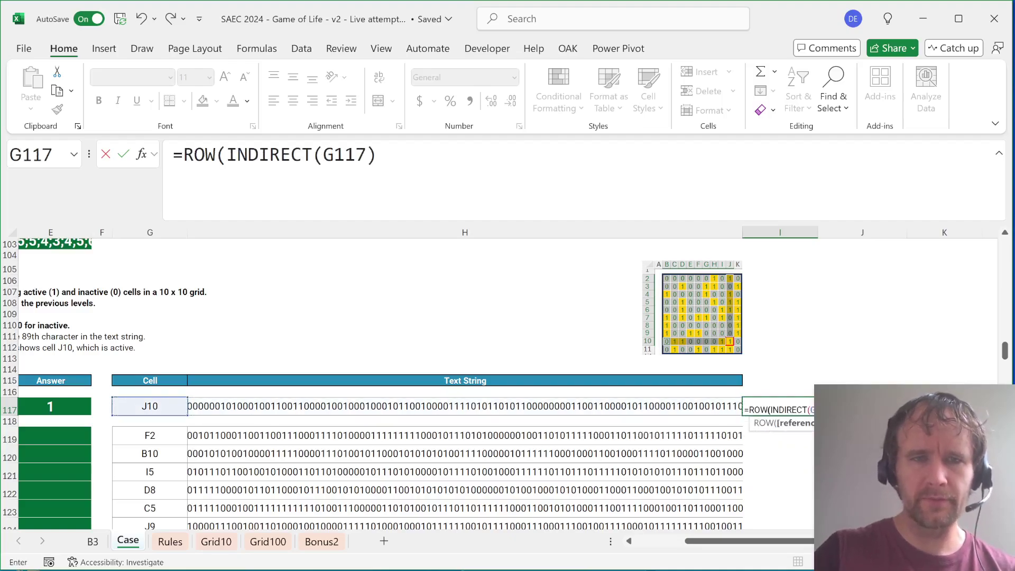
type(")")
key("Return")
Label the Level 3 helper columns Rw, Cl and Pos in I116:K116
key("Up")
key("Right")
key("Right")
key("Right")
key("Right")
key("Right")
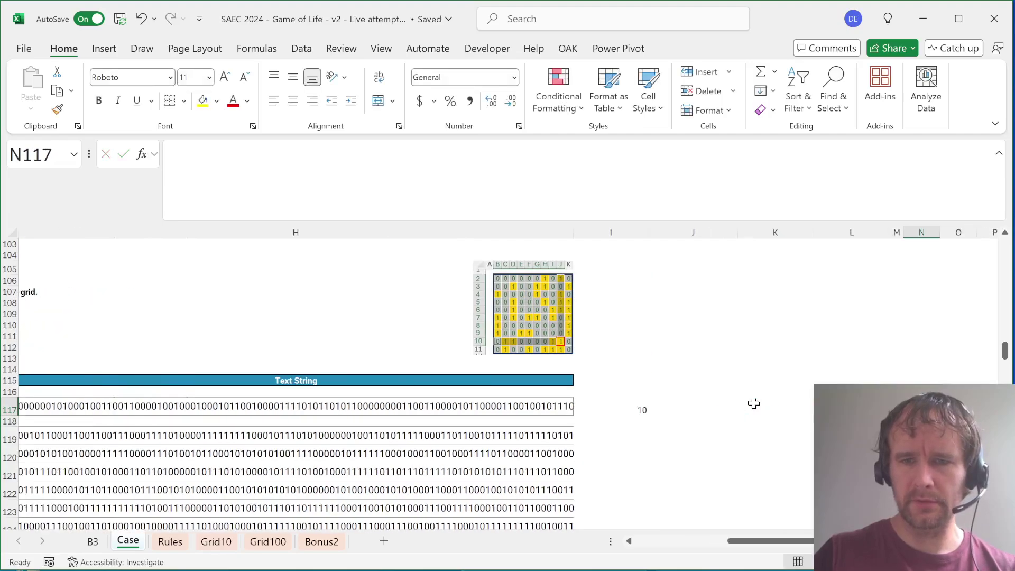
key("Left")
key("Left")
key("Left")
key("Left")
key("Left")
key("Up")
type("Rw")
key("Tab")
type("Co")
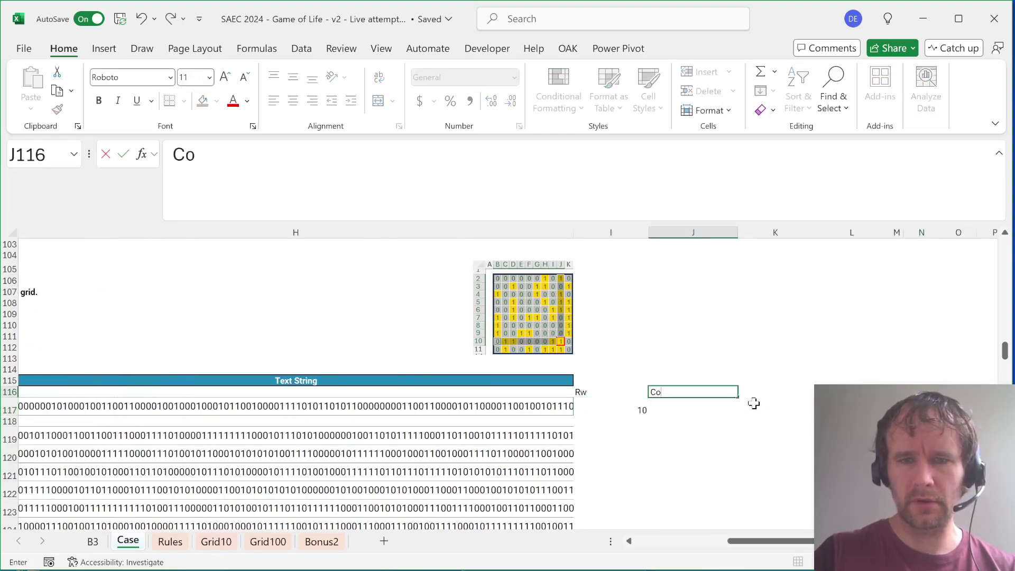
key("BackSpace")
type("l")
key("Tab")
type("Pos")
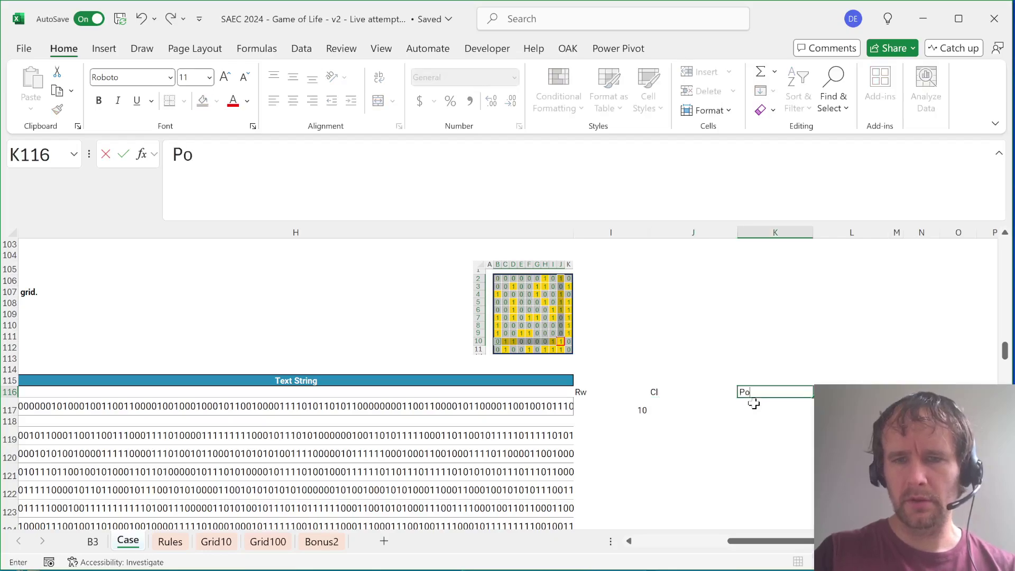
key("Return")
Enter =COLUMN(INDIRECT(G117)) in J117 to extract the column number of the example's specified cell
key("Right")
type("=col")
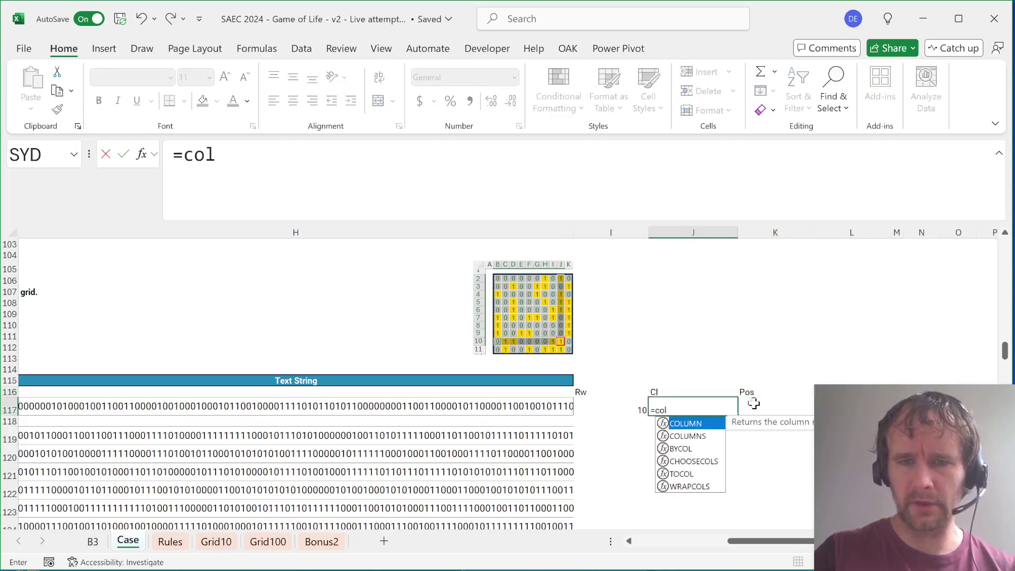
key("Tab")
type("indi")
key("Tab")
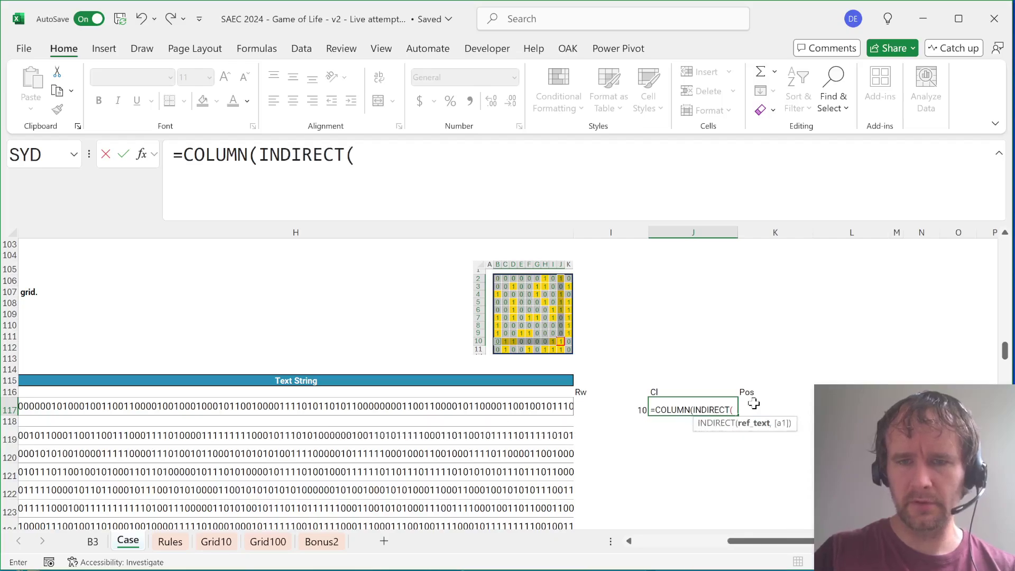
key("Left")
key("Left")
key("Left")
type("))")
key("Tab")
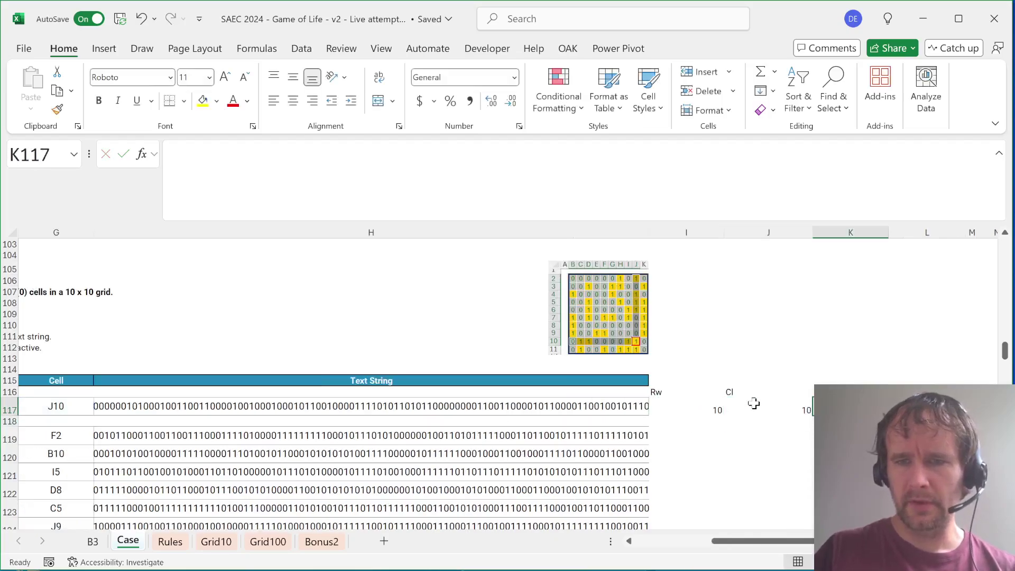
Calculate the character position in K117 with =(I117-1)*10+J117
key("Right")
key("Right")
key("Right")
key("Right")
key("Right")
key("Left")
key("Left")
key("Left")
key("Left")
key("Left")
key("Left")
key("Right")
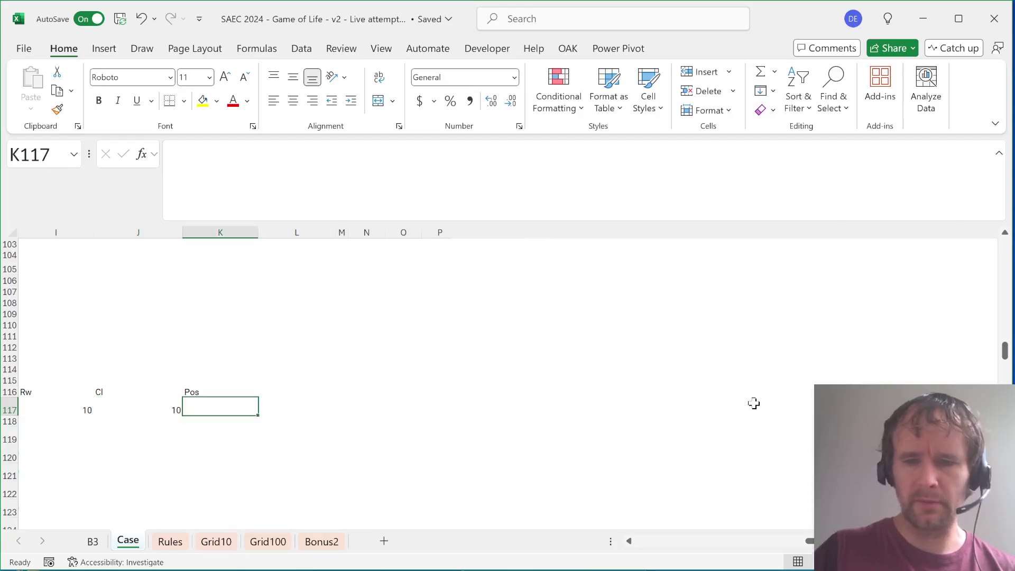
type("=")
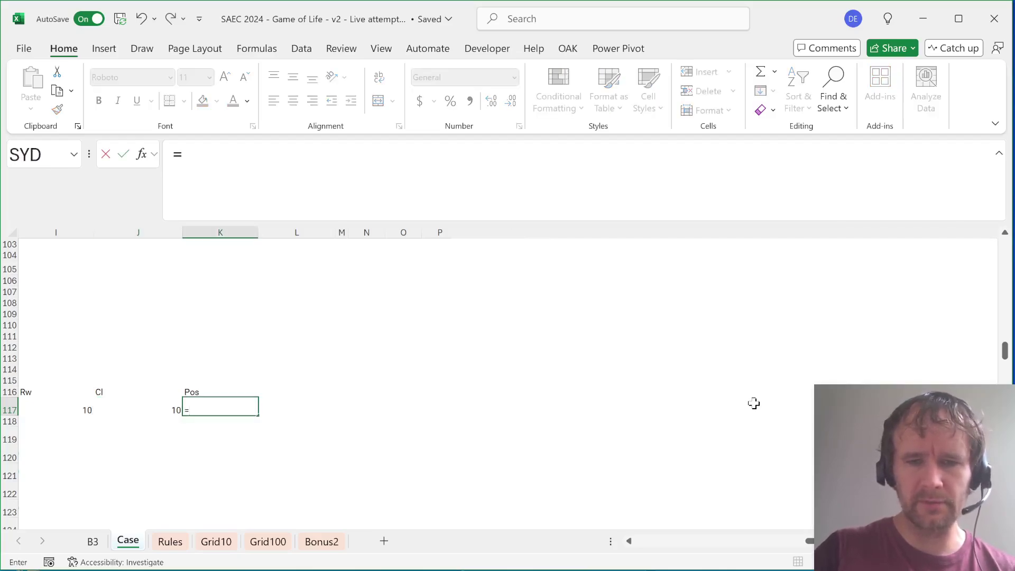
type("(")
key("Left")
key("Left")
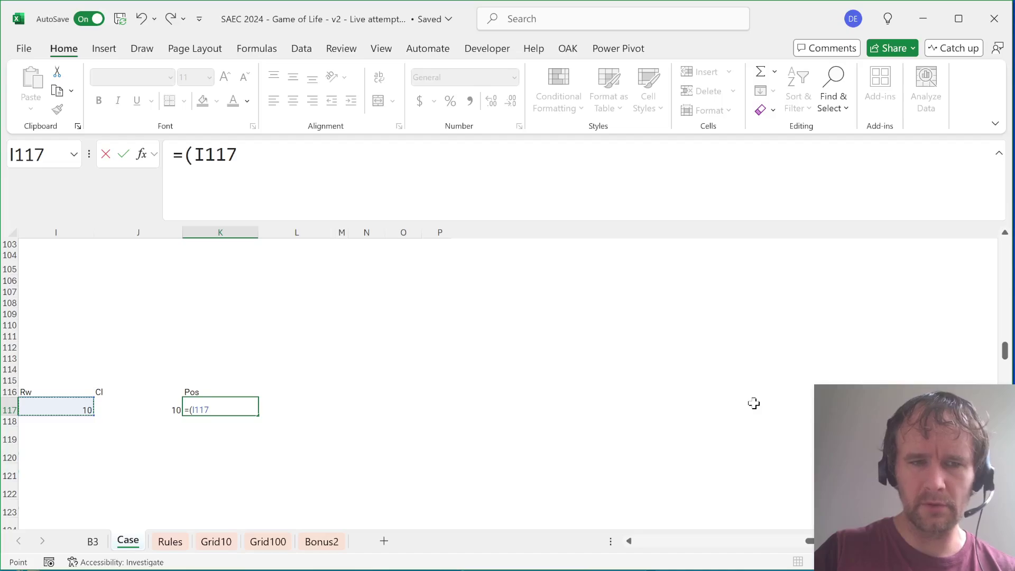
type("-1)*10+")
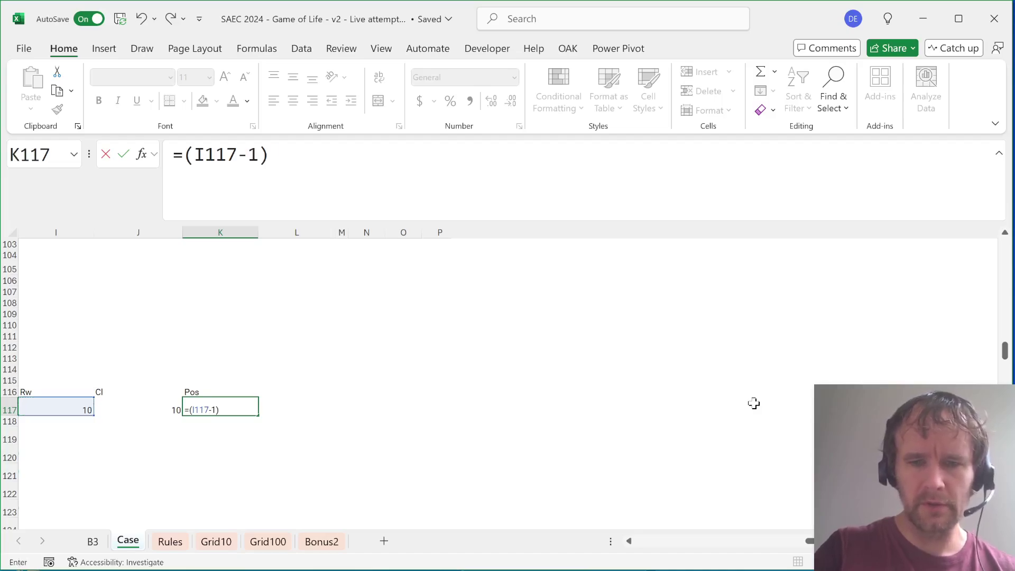
key("Left")
key("Return")
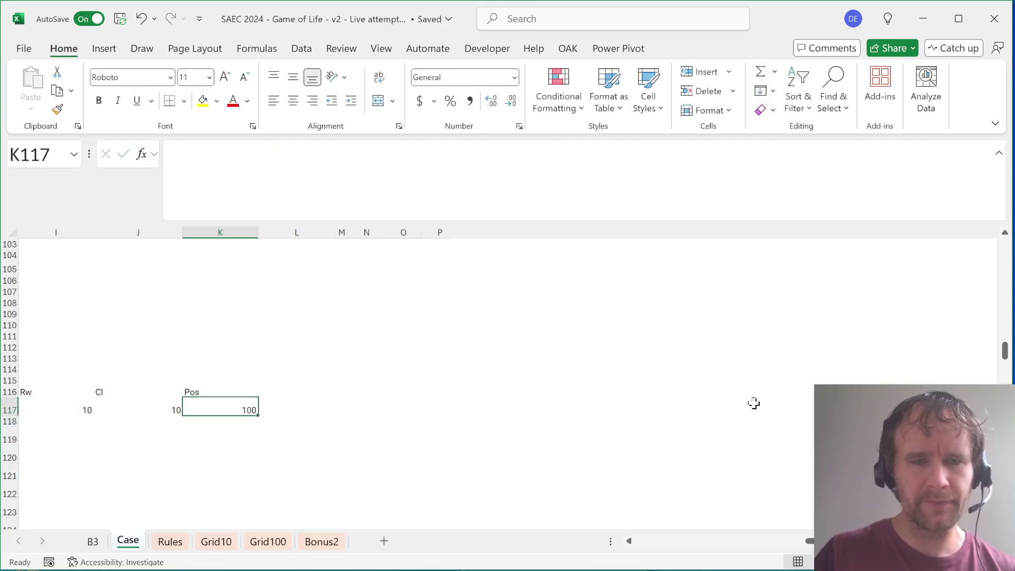
Extract the character at that position in L117 with =MID(H117,K117,1)
key("Right")
type("=mid")
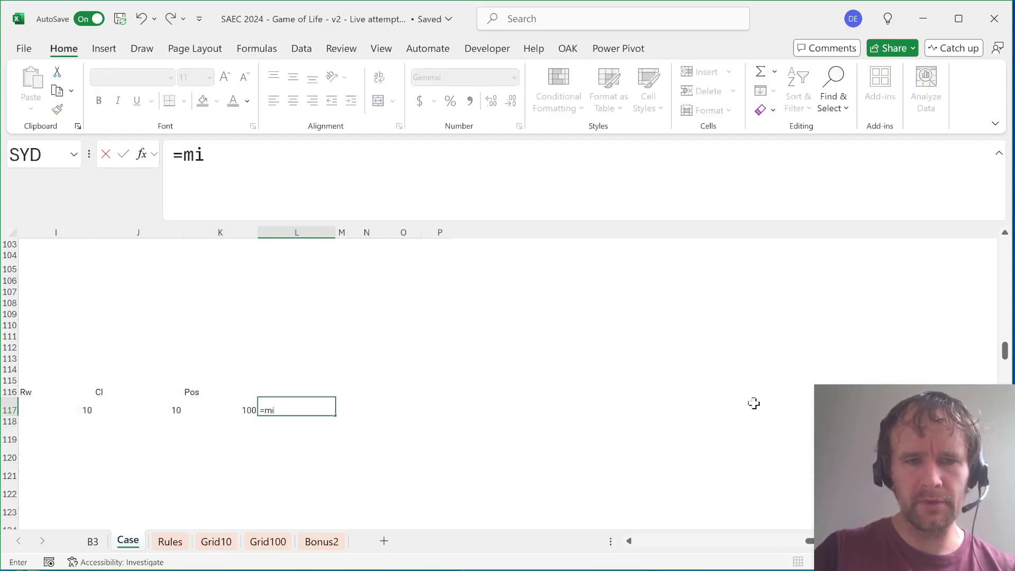
key("Tab")
key("Left")
key("Left")
key("Left")
key("Left")
key("Left")
key("Right")
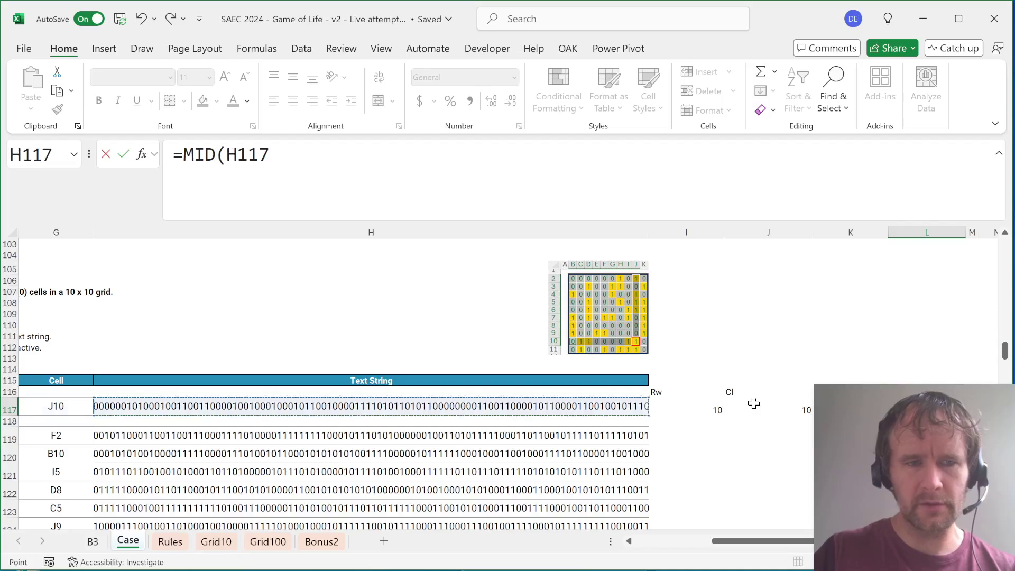
type(",")
key("Left")
type(",1")
key("Return")
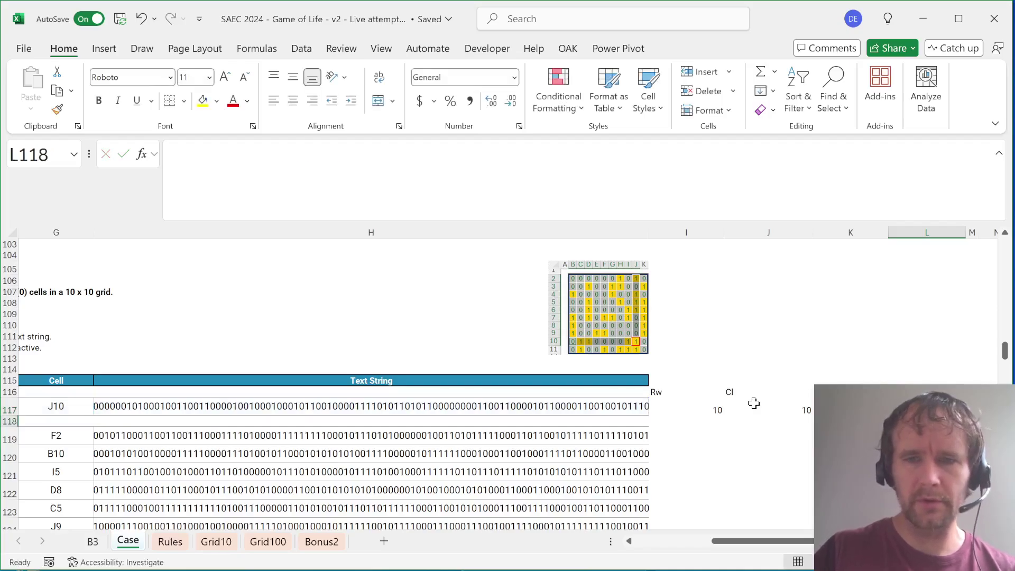
Check the L117 formula and calculated position against the Level 3 instructions and example for cell J10
key("Right")
key("Right")
key("Right")
key("Right")
key("Right")
key("Home")
key("Up")
key("Right")
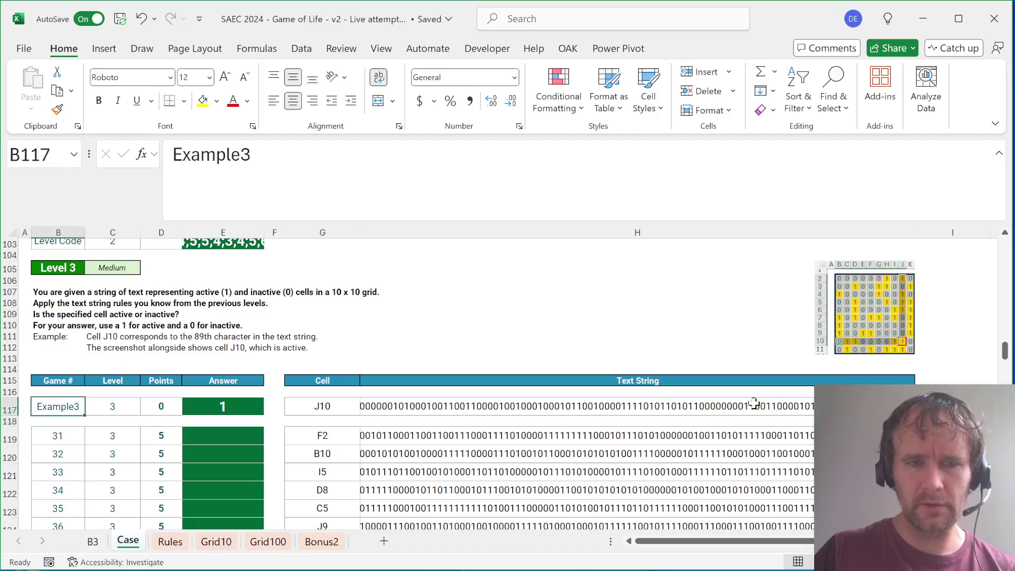
key("ctrl+Right")
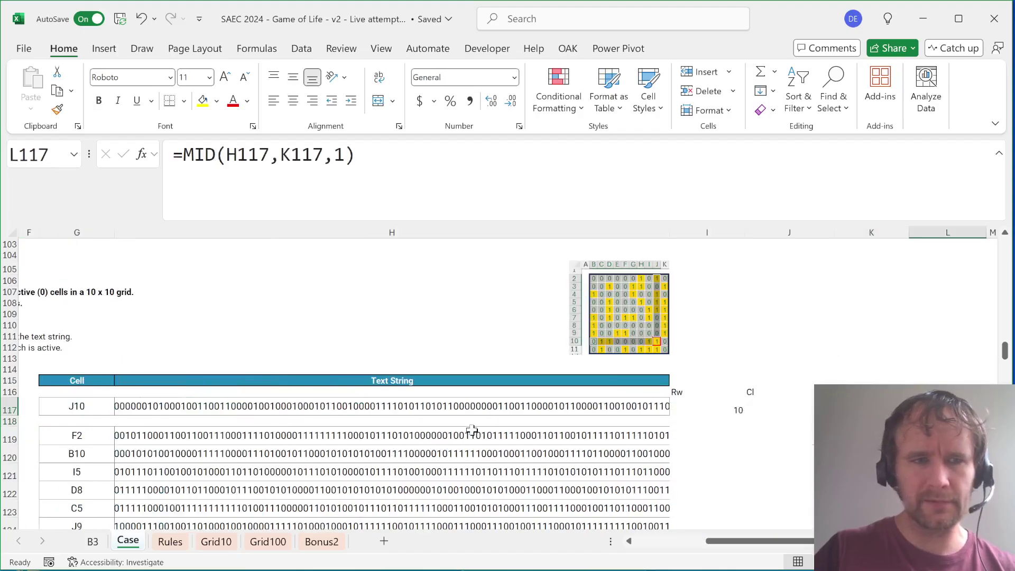
scroll(471, 426, "left", 3)
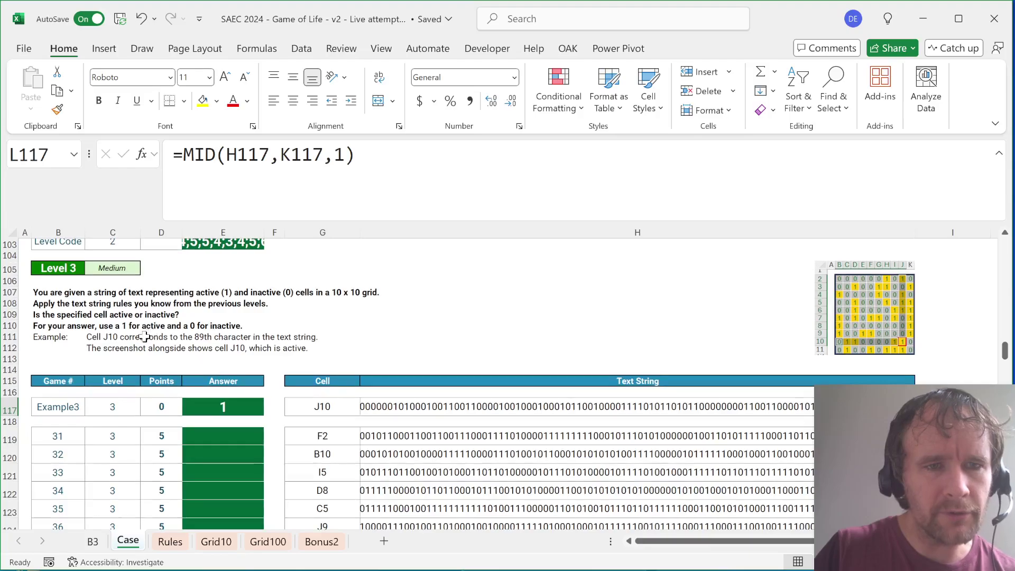
scroll(438, 403, "right", 5)
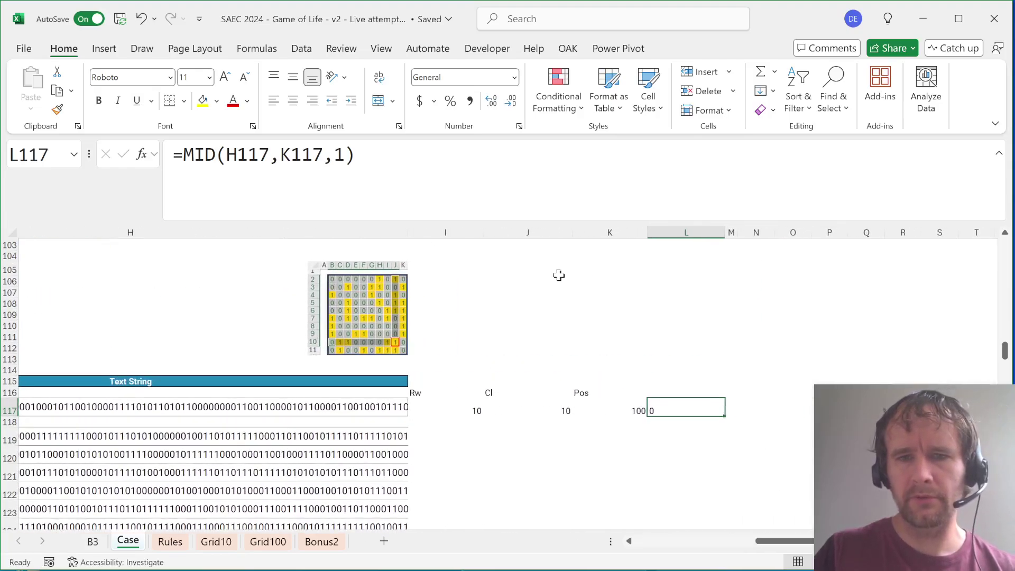
Convert the L117 result to a number with =MID(H117,K117,1)*1 and label the column Value in L116
key("F2")
type("*1")
key("Return")
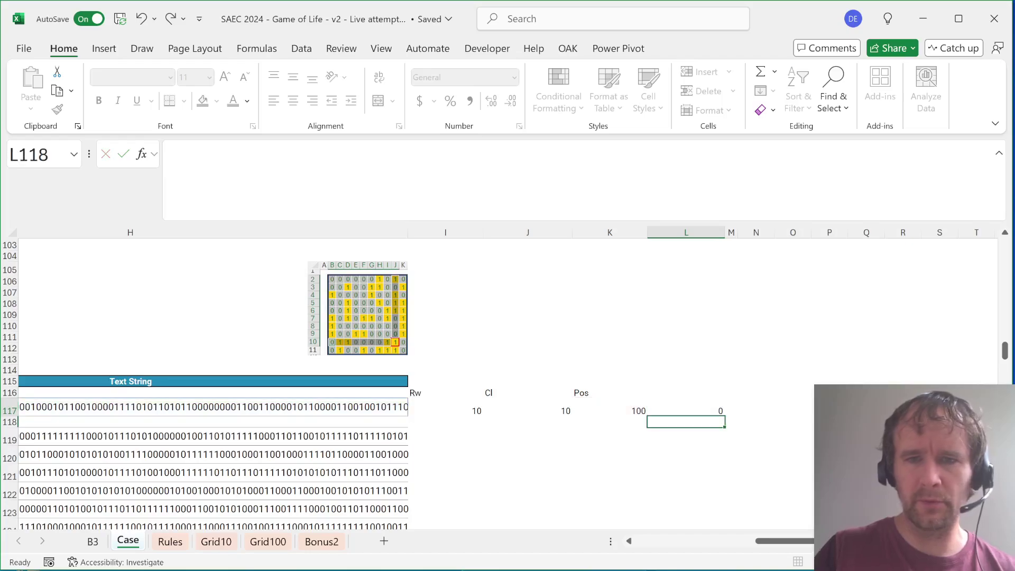
key("Up")
key("Up")
type("Value")
key("Return")
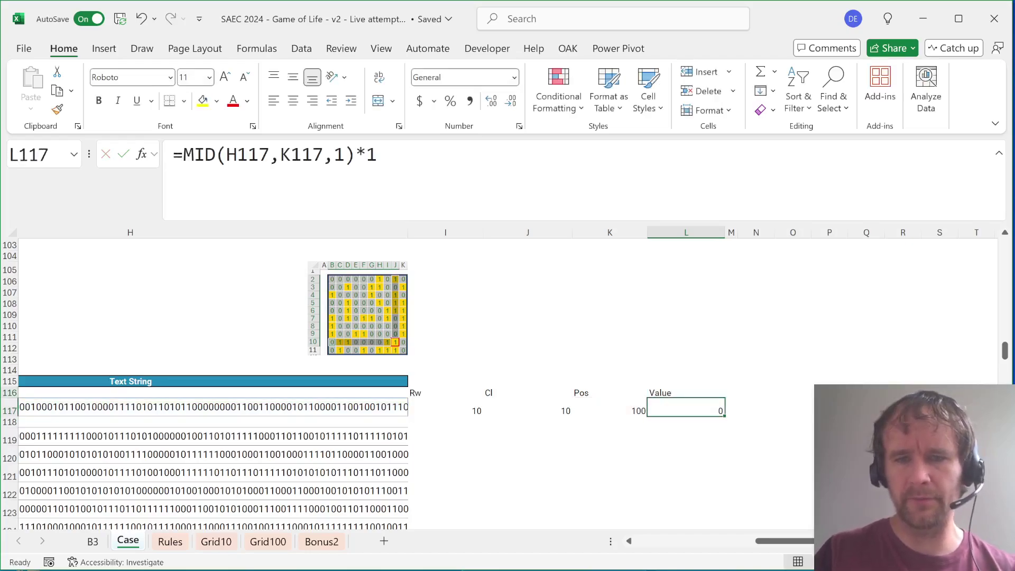
Try to paste the L117 result as a value into the example's answer cell E117
key("ctrl+c")
key("ctrl+Left")
key("ctrl+Left")
key("ctrl+alt+v")
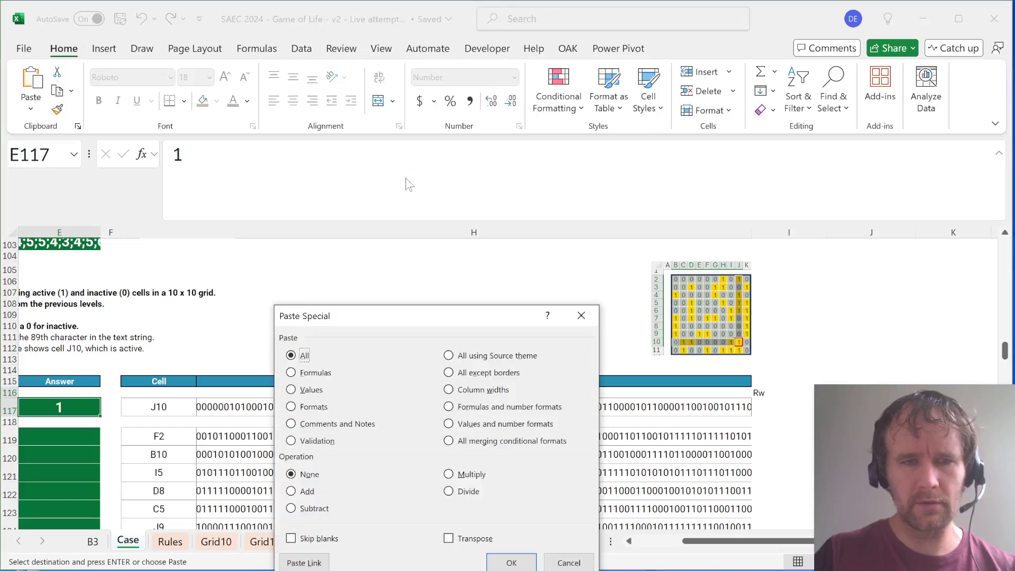
key("v")
key("Return")
key("ctrl+Right")
key("ctrl+Right")
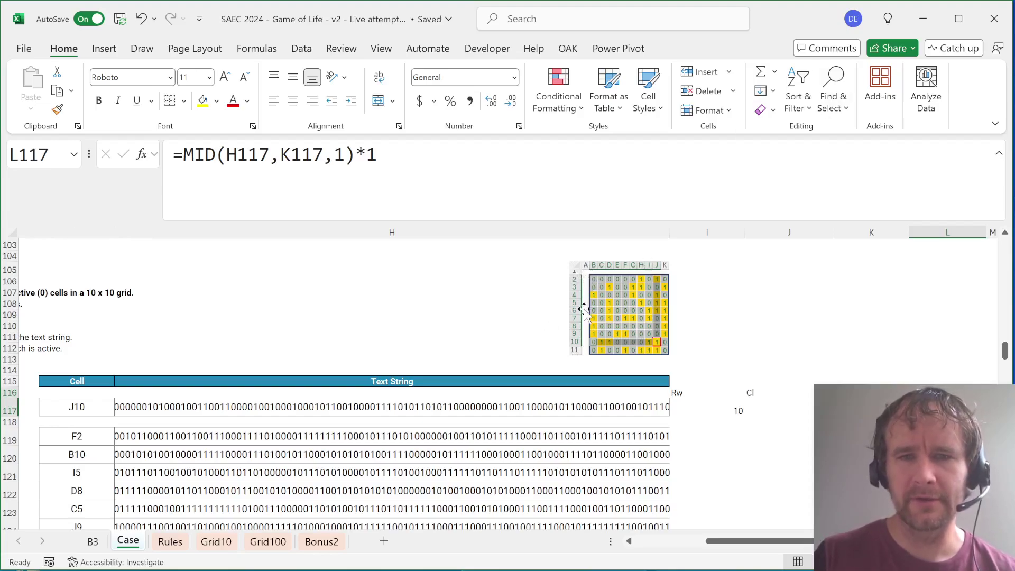
Subtract 1 from the row and column formulas in I117 and J117 to offset the grid's starting position
left_click(705, 410)
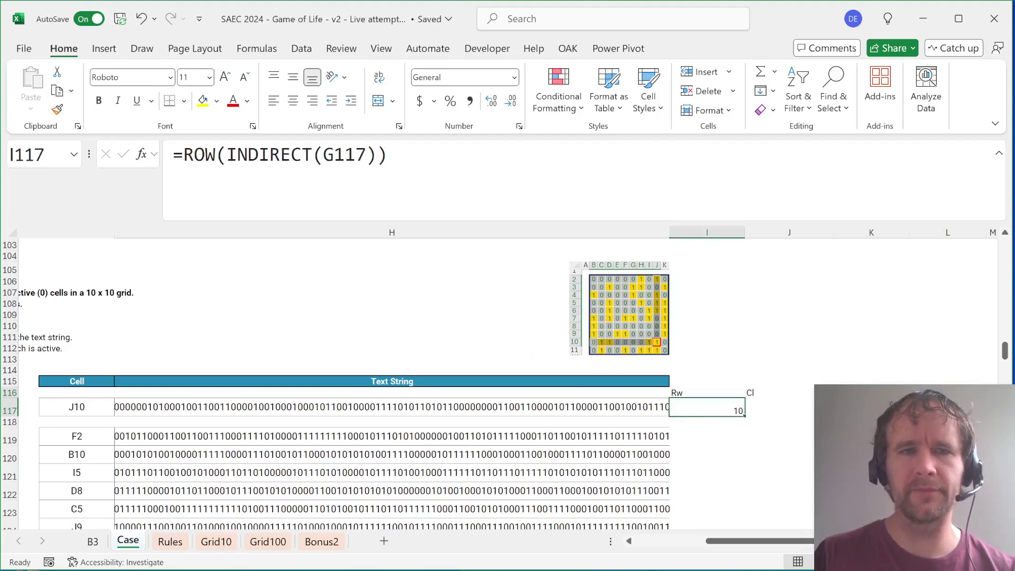
key("F2")
type("-1")
key("Tab")
key("F2")
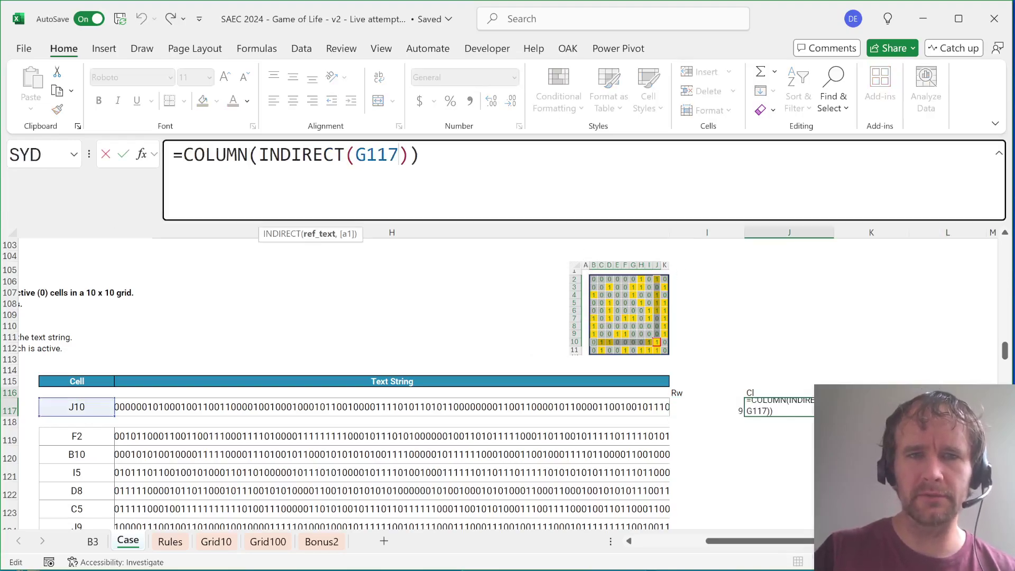
type("-1")
key("Return")
Review the example's recalculated row, column, position and value in I117:L117
key("Up")
key("Right")
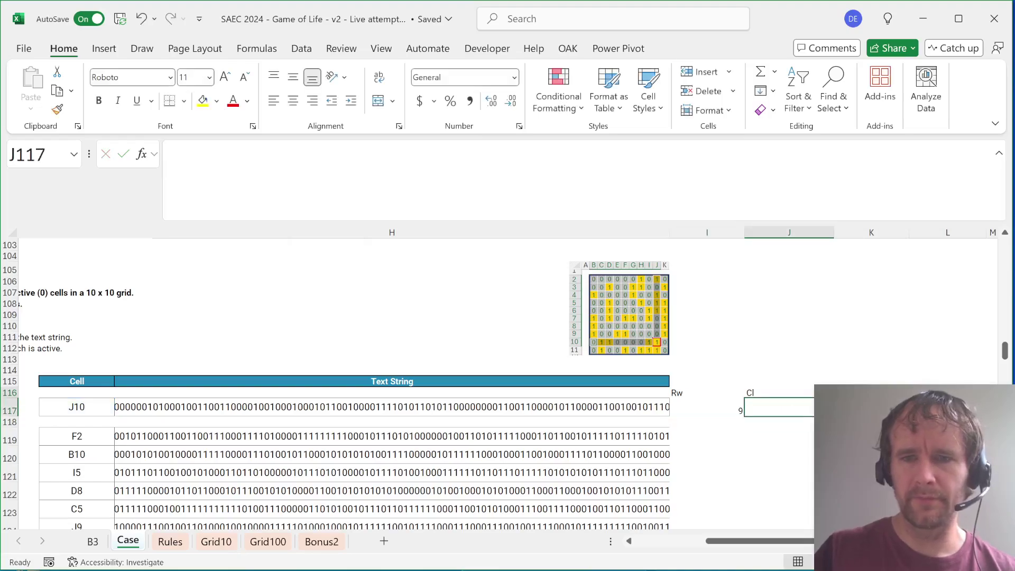
key("Right")
key("Right")
key("Right")
key("Right")
key("Right")
key("Right")
key("Left")
key("Left")
key("Left")
key("Left")
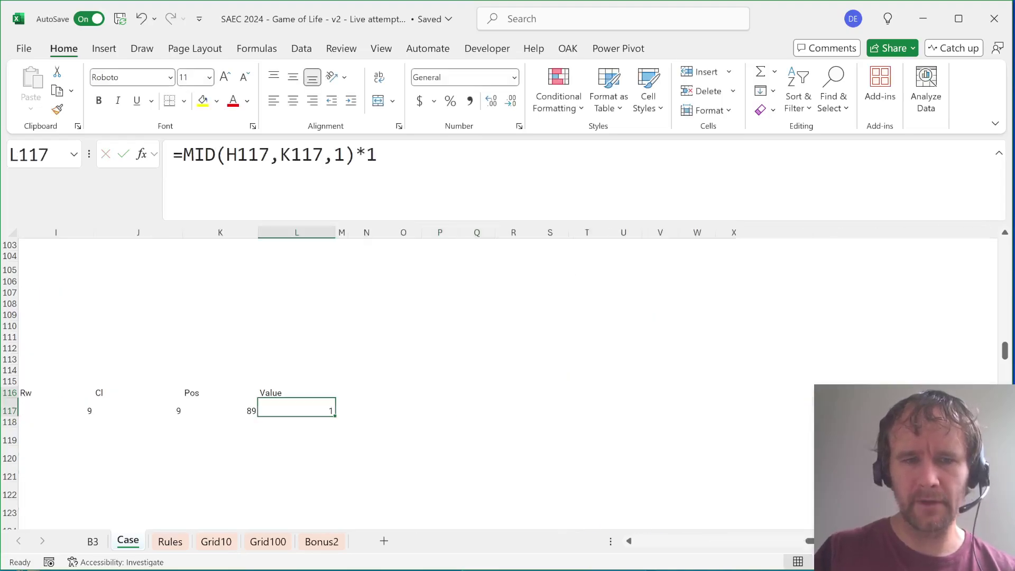
Copy the I117:L117 formulas into I119:L138 for games 31 to 50
key("Left")
key("Left")
key("Left")
key("Left")
key("Left")
key("Right")
key("Right")
key("Right")
key("Right")
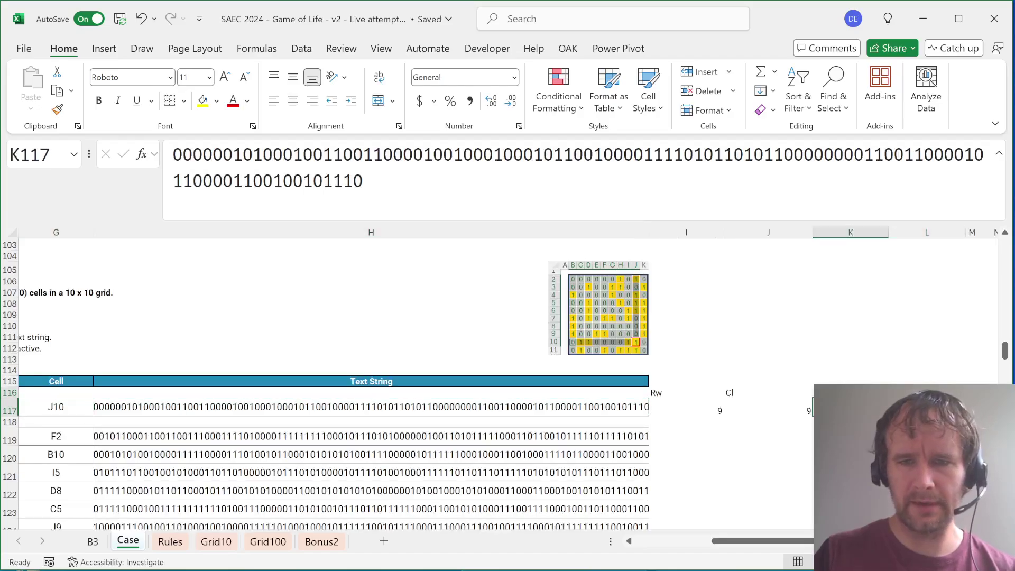
key("Left")
key("Left")
key("shift+Right")
key("shift+Right")
key("shift+Right")
key("ctrl+c")
key("Down")
key("Down")
key("ctrl+v")
key("shift+Page_Down")
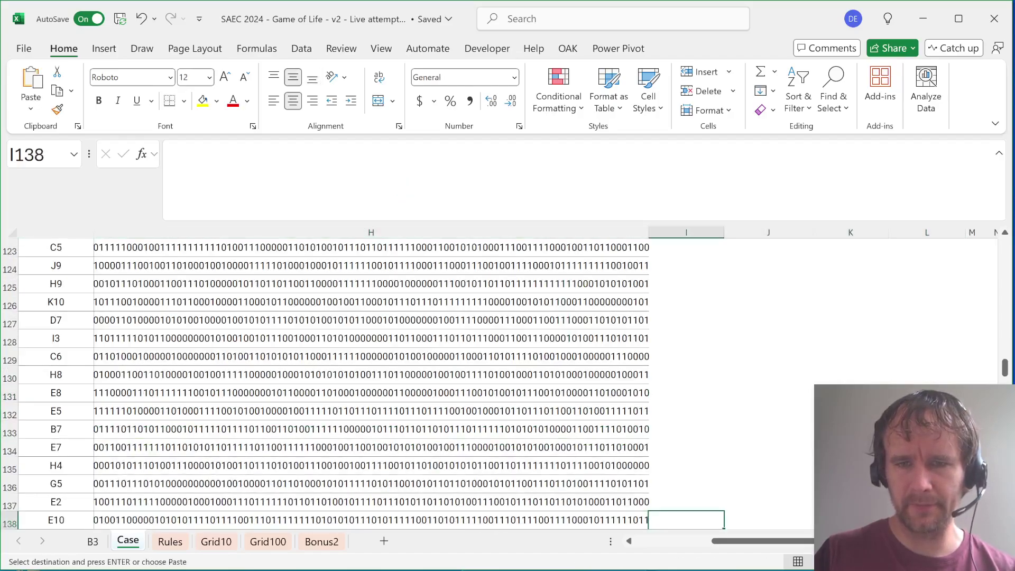
key("shift+Right")
key("shift+Right")
key("shift+Right")
key("Return")
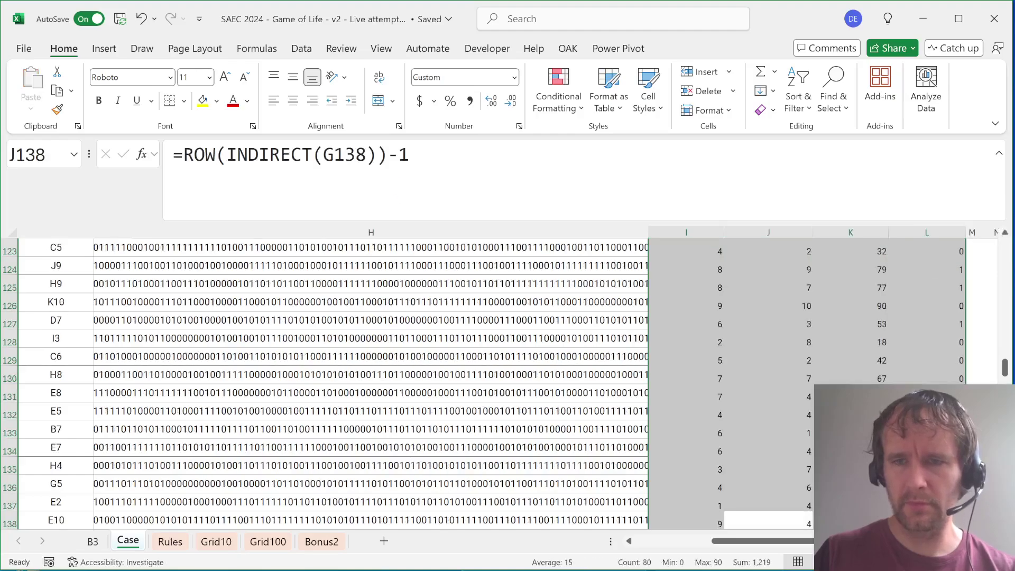
Link the Level 3 answer cells E119:E138 to the results in L119:L138 for games 31 to 50
key("Right")
key("Right")
key("Right")
key("ctrl+Up")
key("ctrl+shift+Down")
key("ctrl+c")
key("ctrl+Left")
key("ctrl+Left")
key("ctrl+Left")
key("Right")
key("Right")
key("Right")
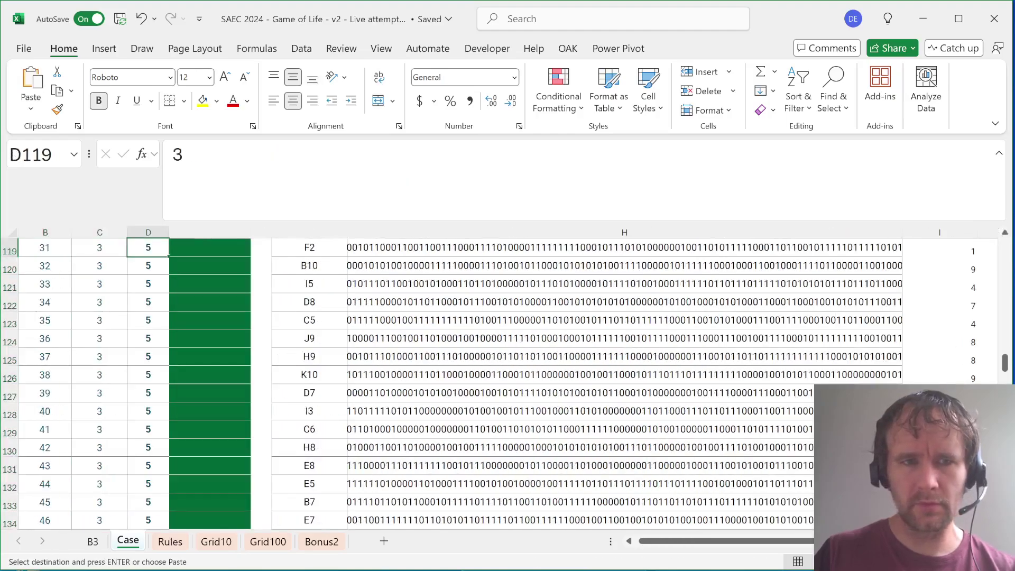
key("alt")
key("ctrl+v")
Read the Level 4 instructions and the example on counting a cell's active neighbours in the 10 x 10 grid
key("Page_Down")
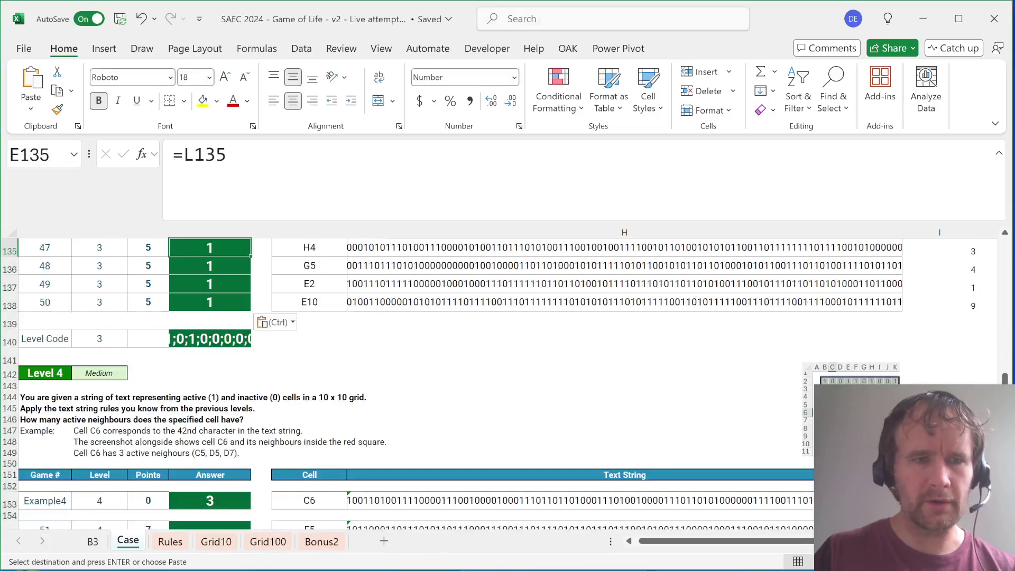
scroll(379, 384, "down", 2)
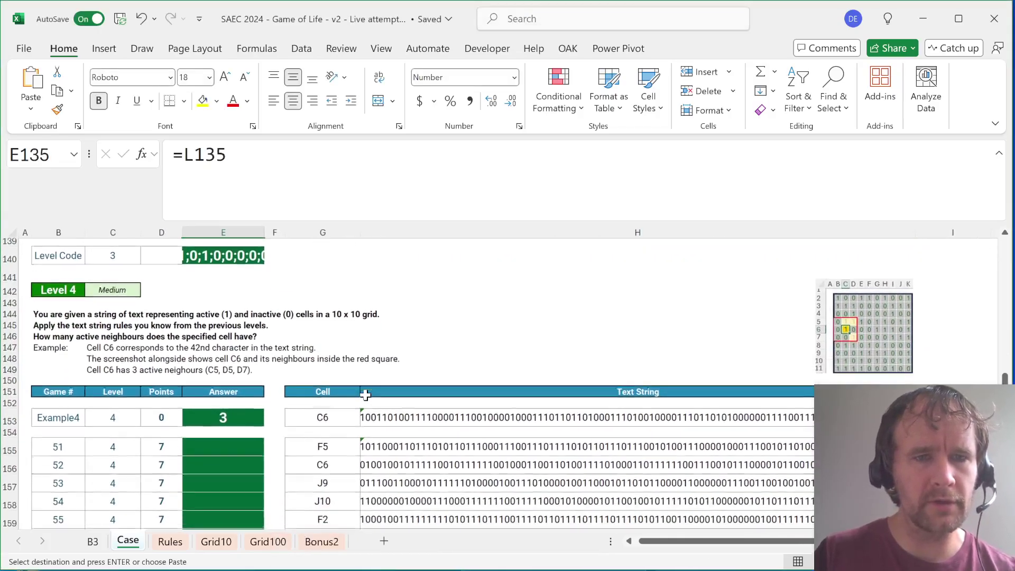
scroll(366, 395, "down", 1)
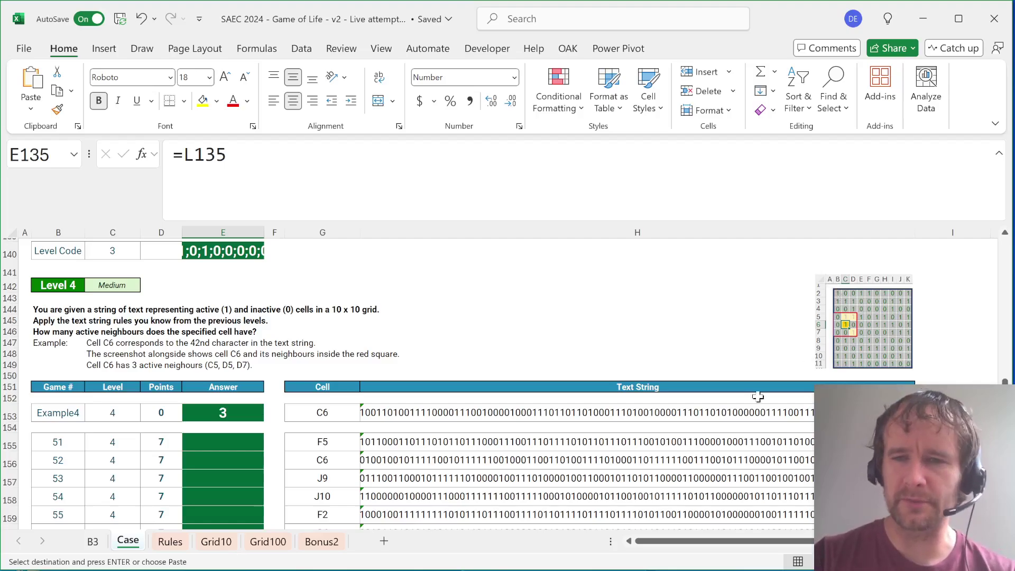
scroll(464, 365, "down", 1)
scroll(464, 365, "right", 2)
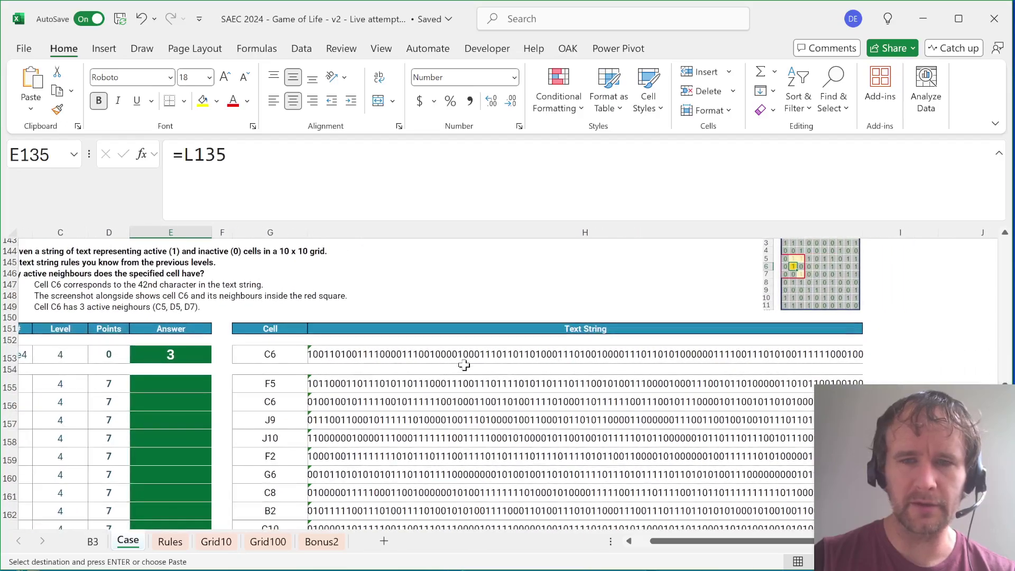
scroll(464, 364, "up", 2)
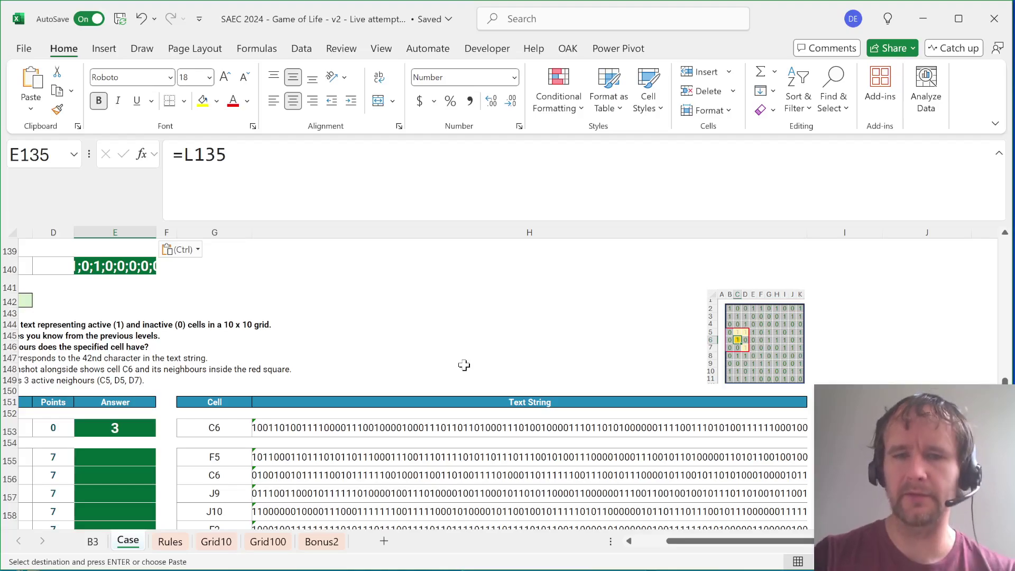
Enter =MID(H153,SEQUENCE(10,,0,10)+SEQUENCE(,10),1) in I153 to split the Level 4 example string into a 10 x 10 grid
scroll(464, 365, "right", 3)
left_click(603, 429)
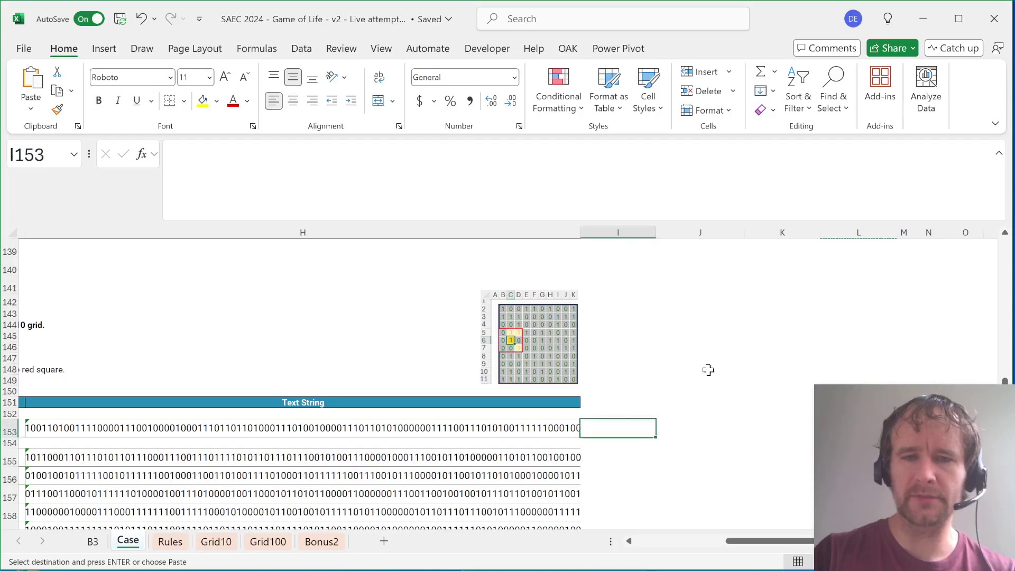
type("=mid")
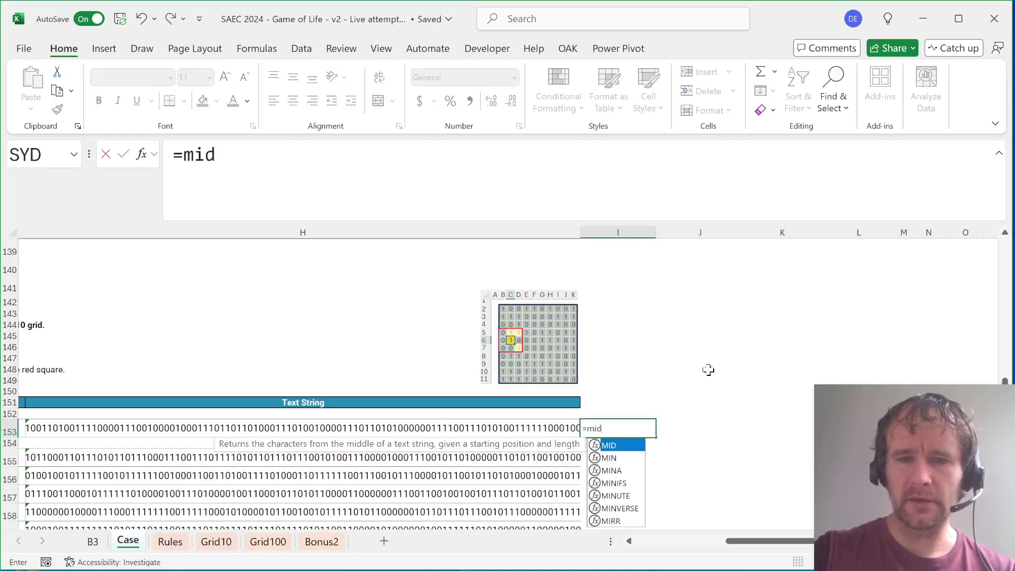
key("Tab")
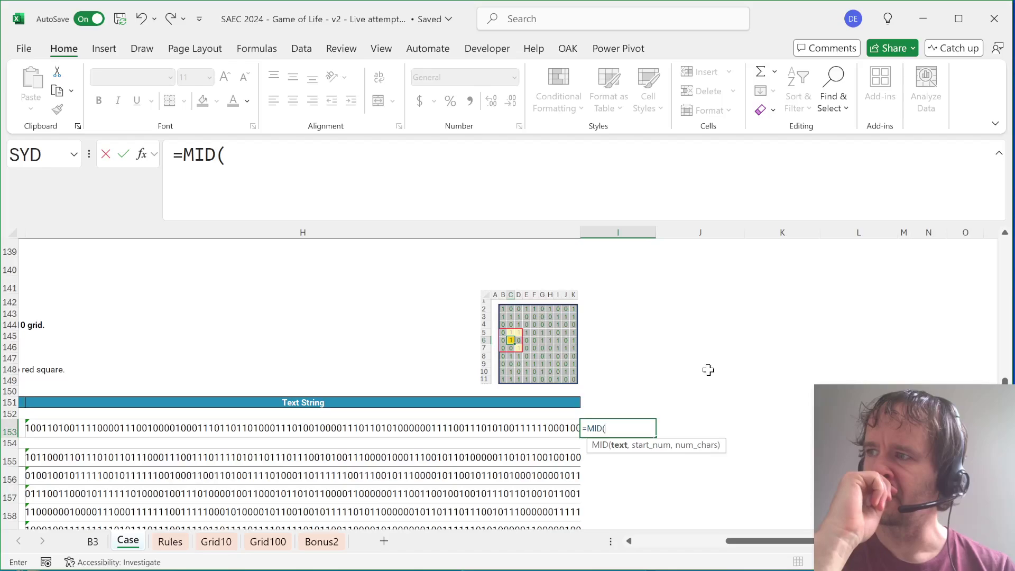
key("Left")
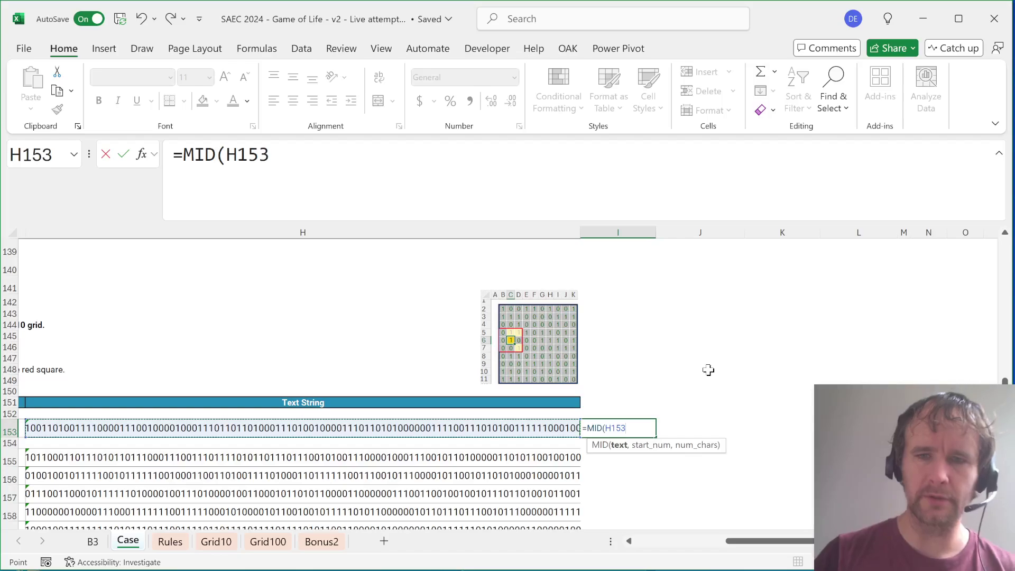
type(",s")
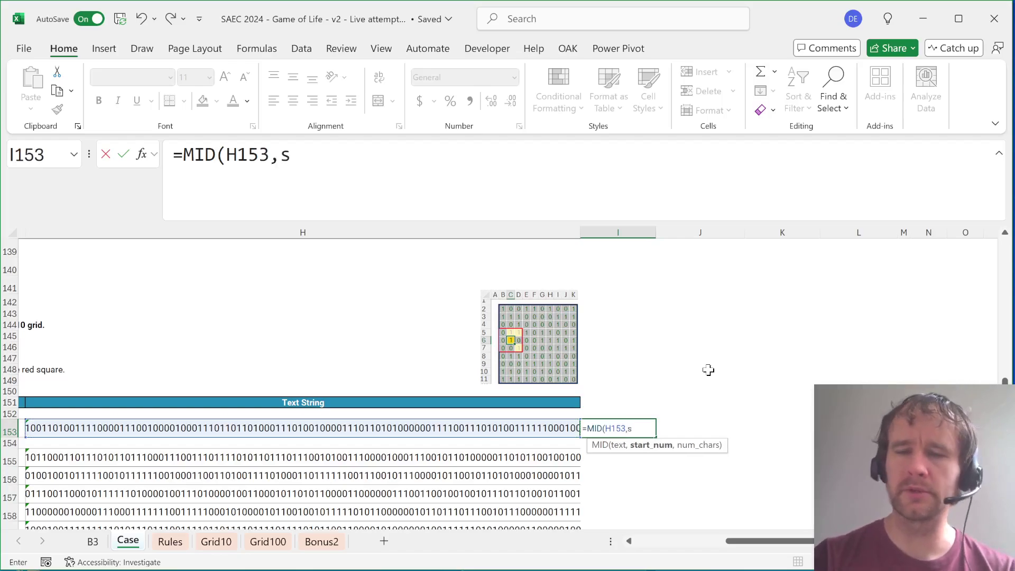
type("eq")
key("Tab")
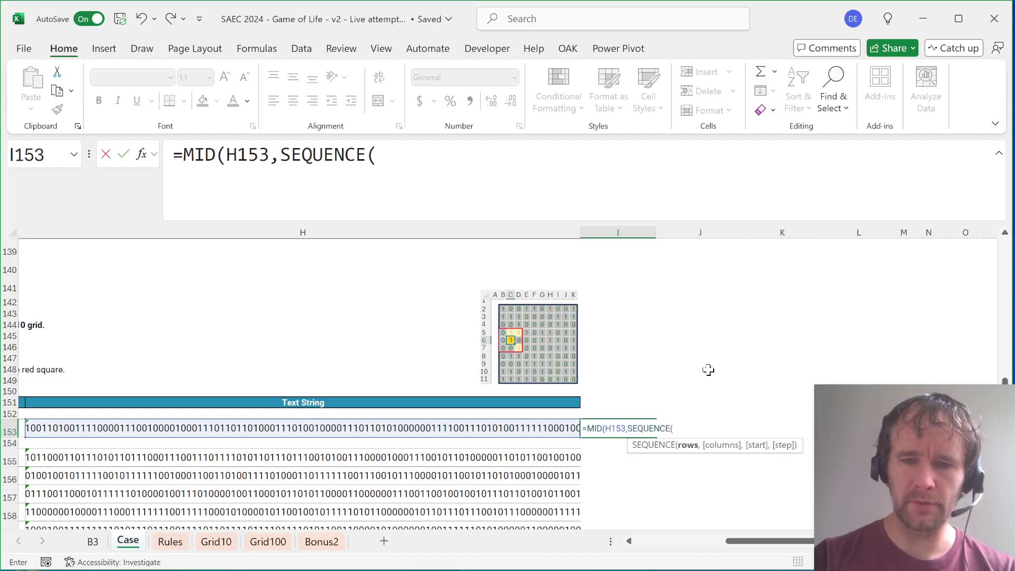
type("10")
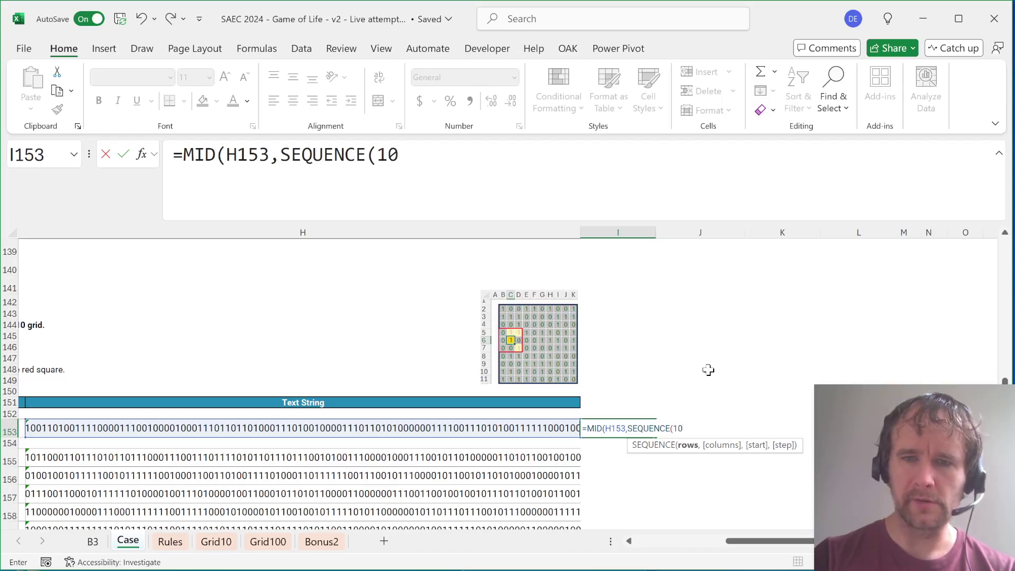
type(",,")
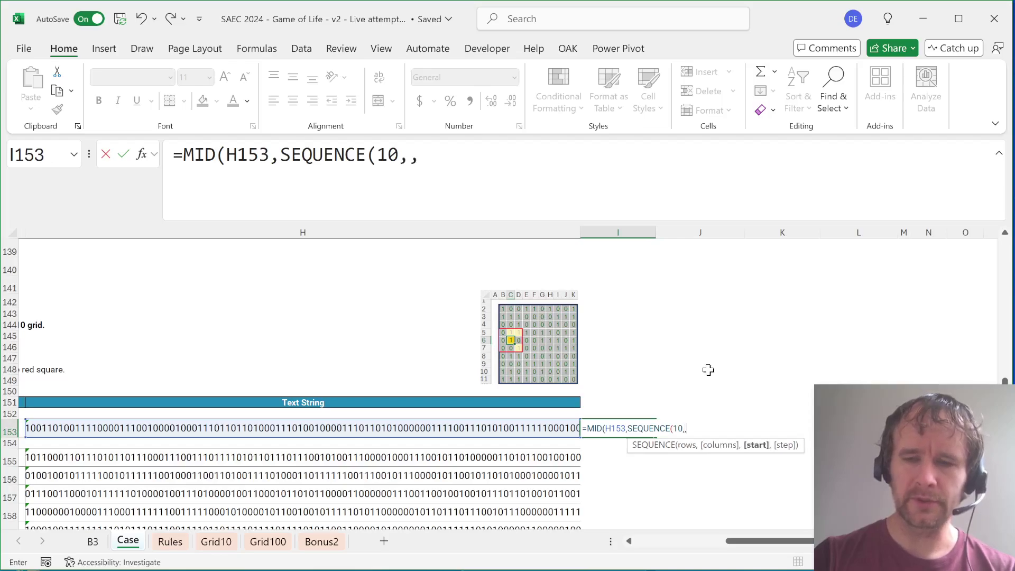
type("0,10)+seq")
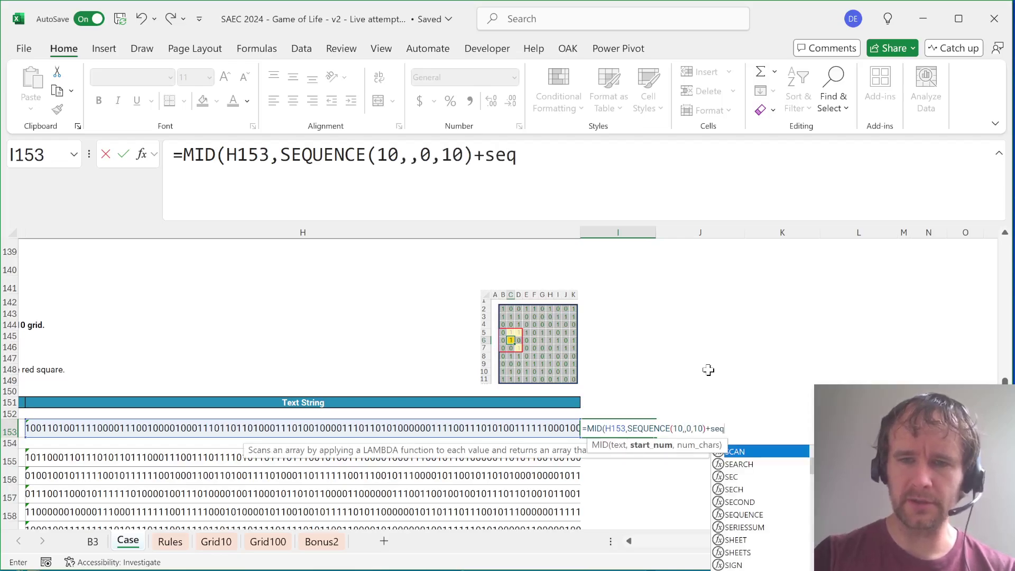
key("Tab")
type(",10")
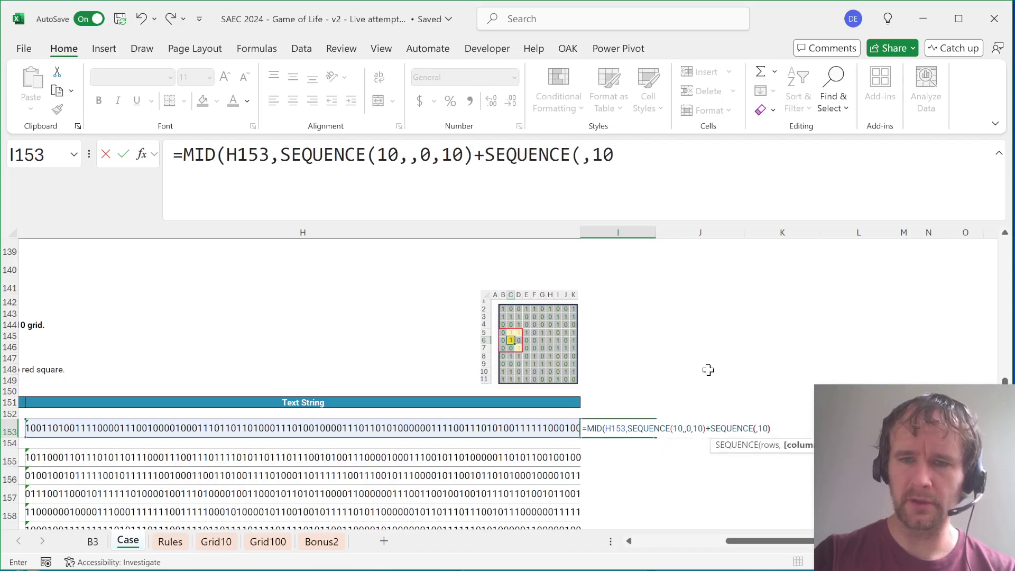
type(")")
key("F2")
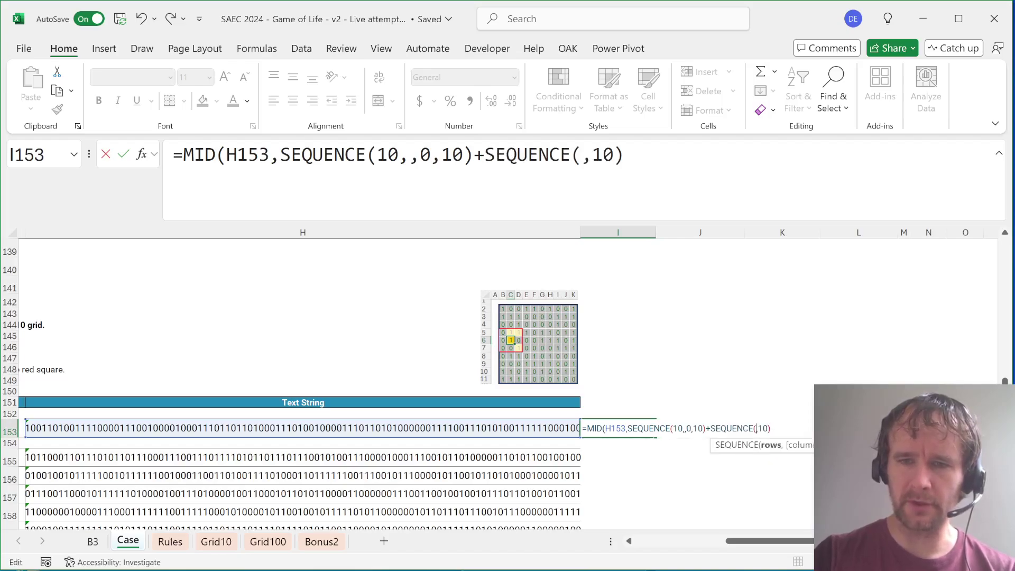
type(",")
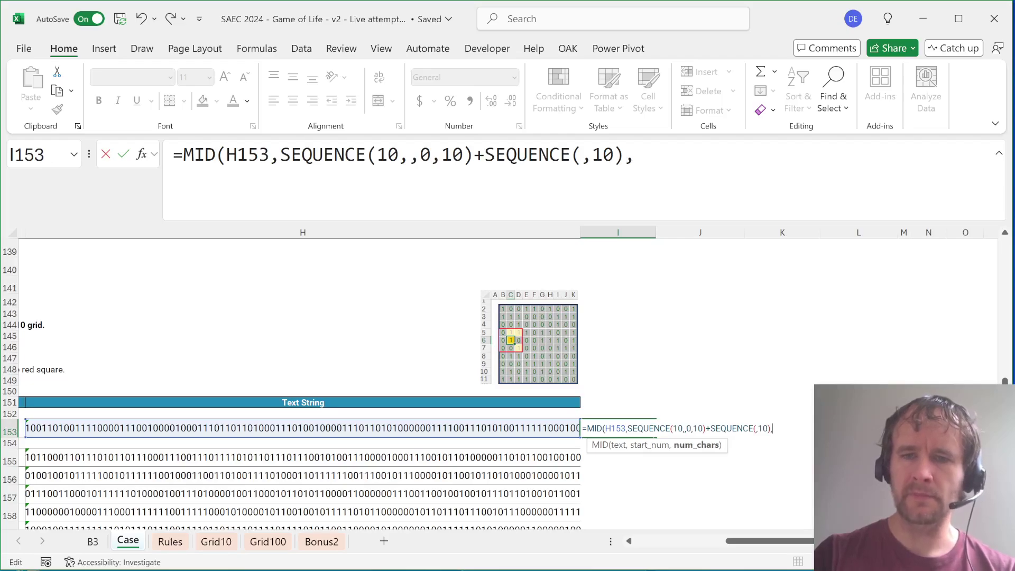
type("1)")
key("Return")
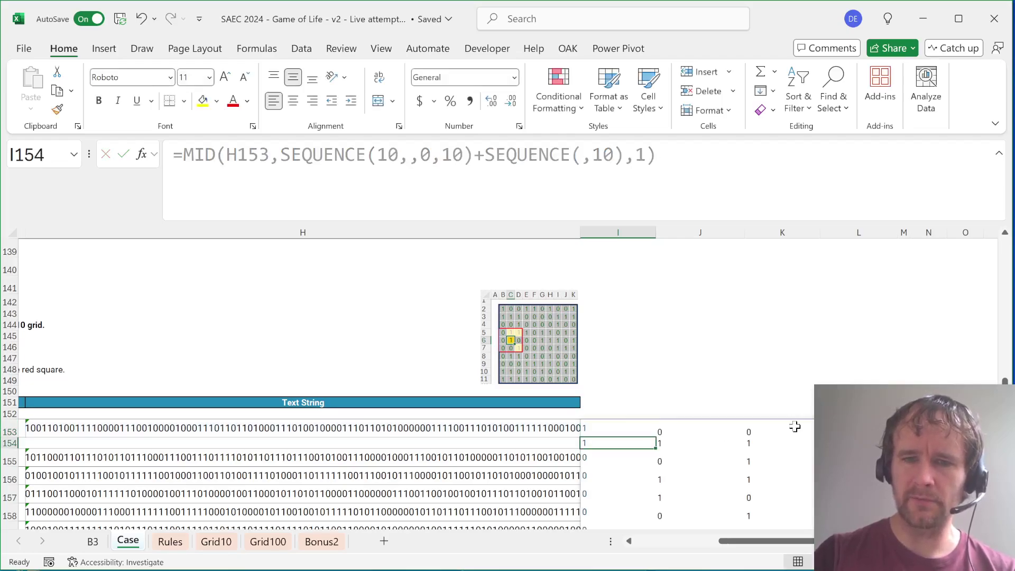
Strip the MID wrapper from I153, leaving =SEQUENCE(10,,0,10)+SEQUENCE(,10), and inspect the grid of character positions
key("Up")
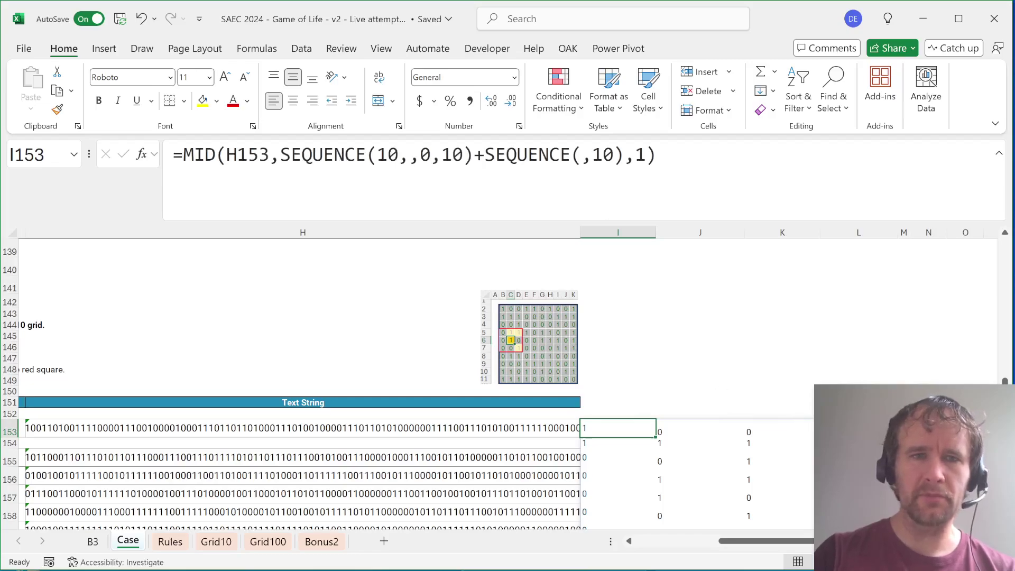
left_click(280, 154)
left_click_drag(280, 155, 182, 155)
key("BackSpace")
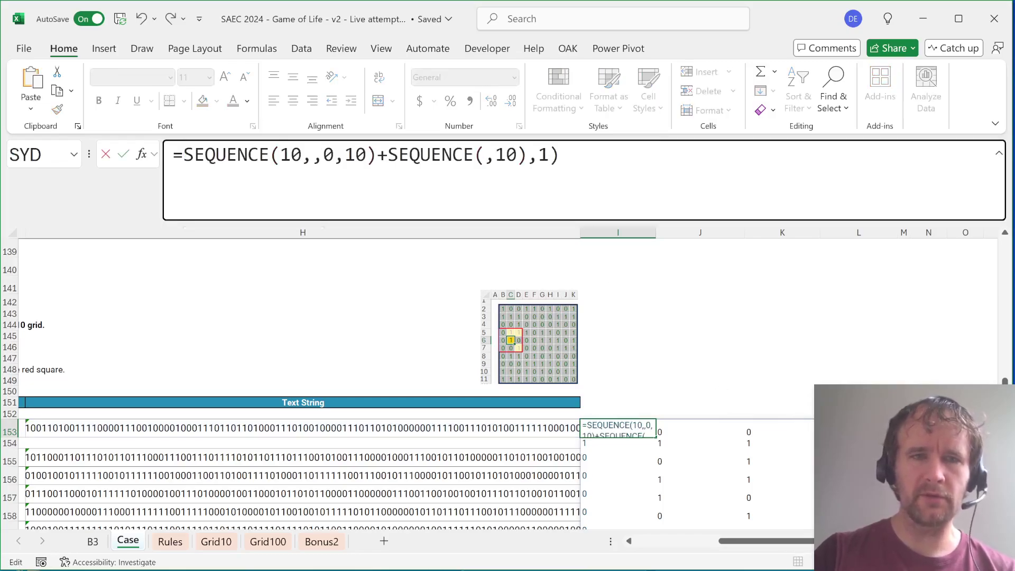
key("End")
key("BackSpace")
key("BackSpace")
key("BackSpace")
key("Return")
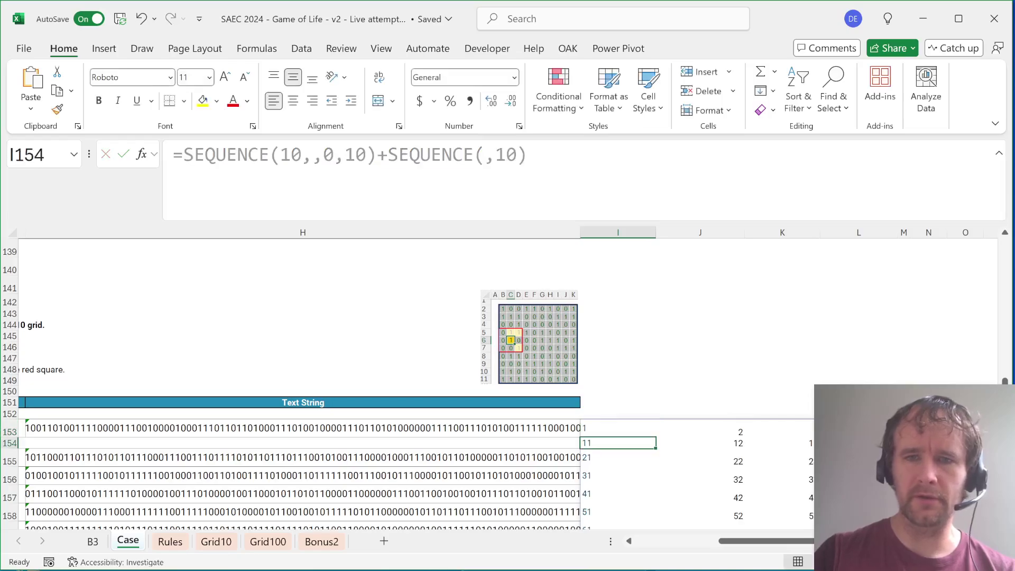
key("Up")
scroll(697, 387, "right", 6)
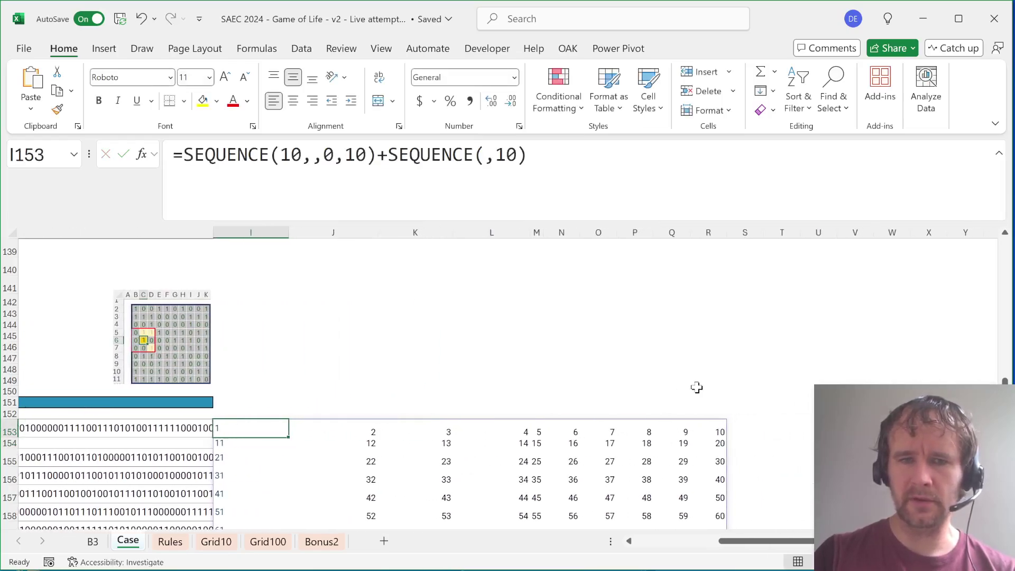
scroll(697, 387, "down", 2)
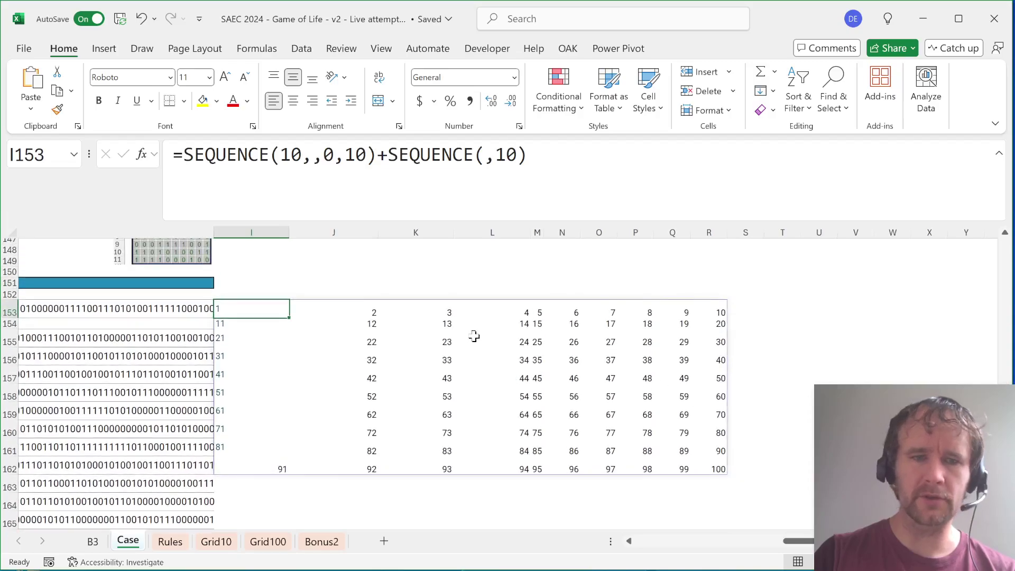
Reduce the I153 formula to =SEQUENCE(10,,0,10) and inspect the column of row offsets
left_click_drag(377, 154, 645, 191)
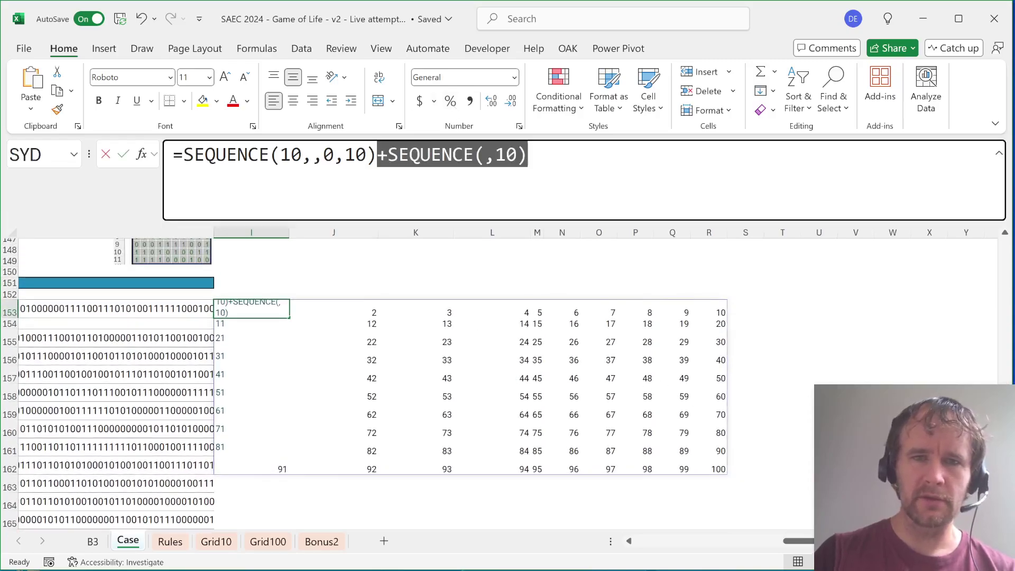
key("Delete")
key("Return")
key("Up")
key("ctrl+shift+Down")
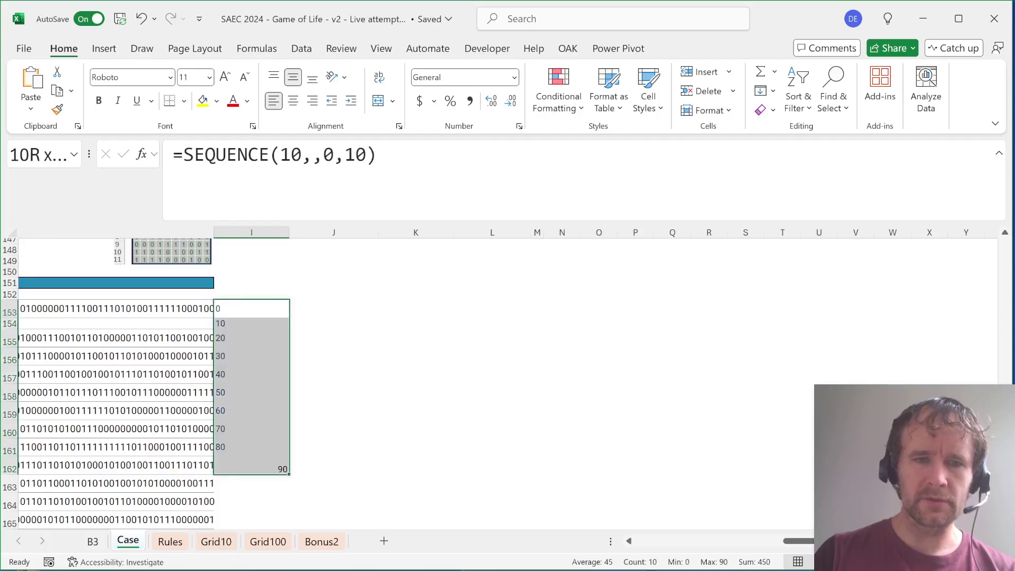
key("Left")
key("Right")
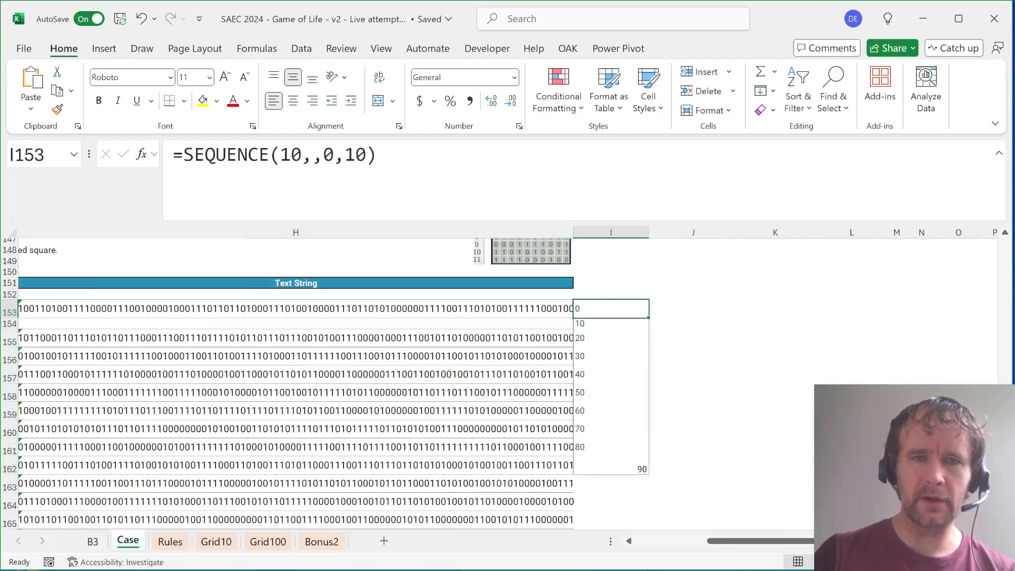
Add +SEQUENCE(,10) back to the end of the formula in I153
key("F2")
type("*1")
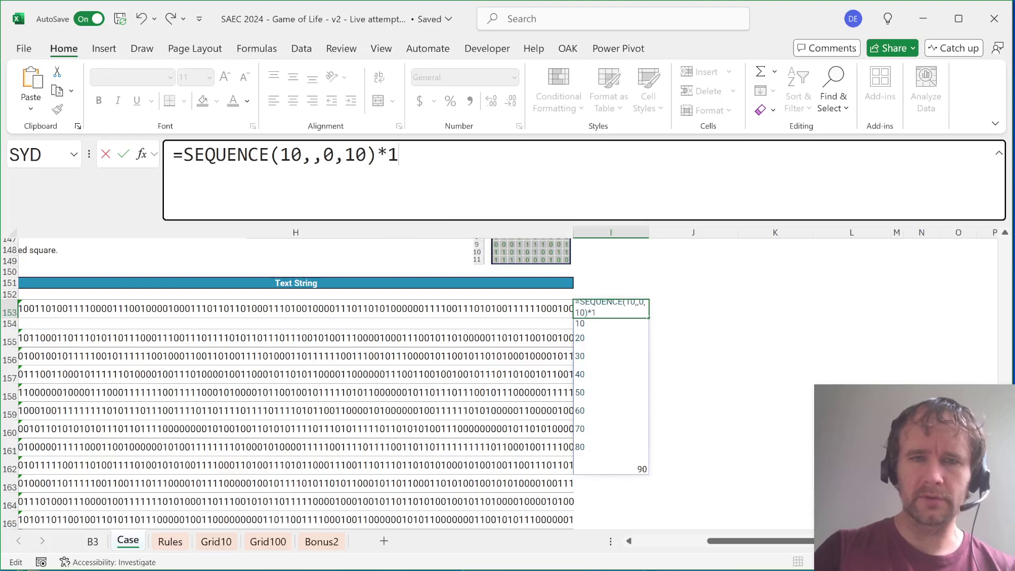
key("BackSpace")
key("BackSpace")
type("+SEQUENCE(,10)")
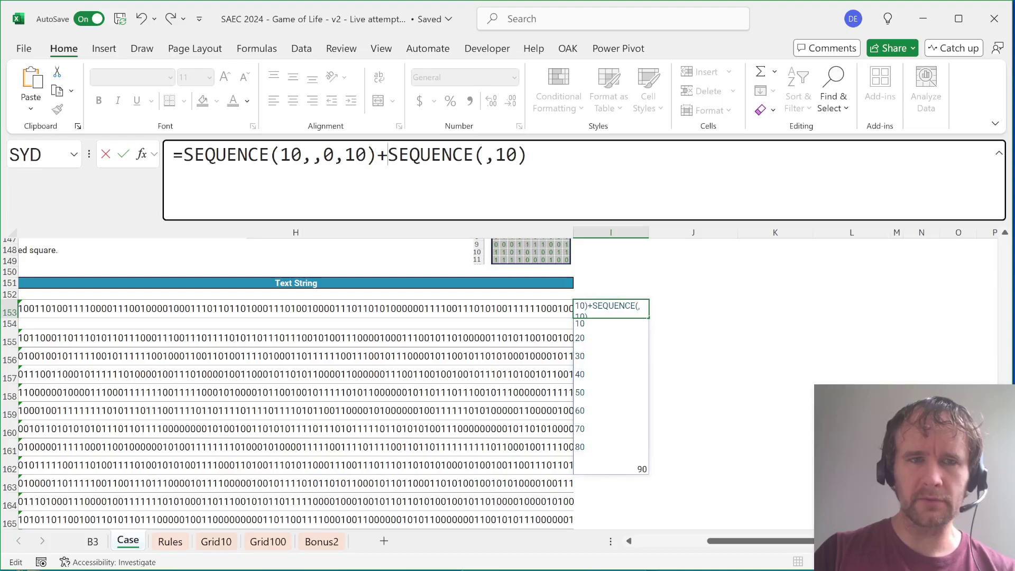
Reduce the I153 formula to =SEQUENCE(,10) and inspect the row of column numbers
key("shift+Home")
key("shift+Right")
key("BackSpace")
key("ctrl+Return")
key("ctrl+shift+Right")
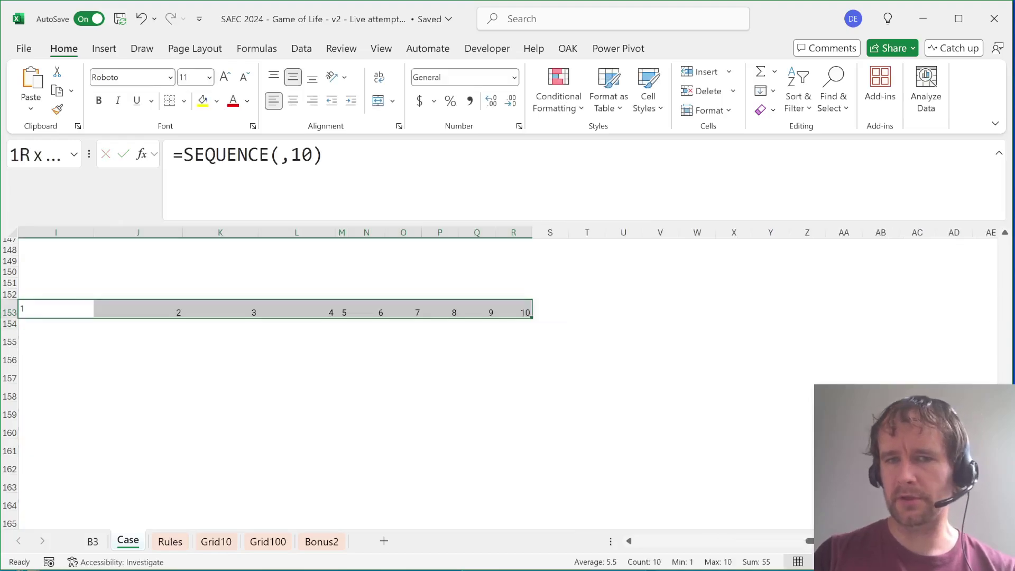
key("Left")
key("Right")
Restore =SEQUENCE(10,,0,10)+SEQUENCE(,10) in I153 and check the full 10 x 10 spilled range
key("ctrl+z")
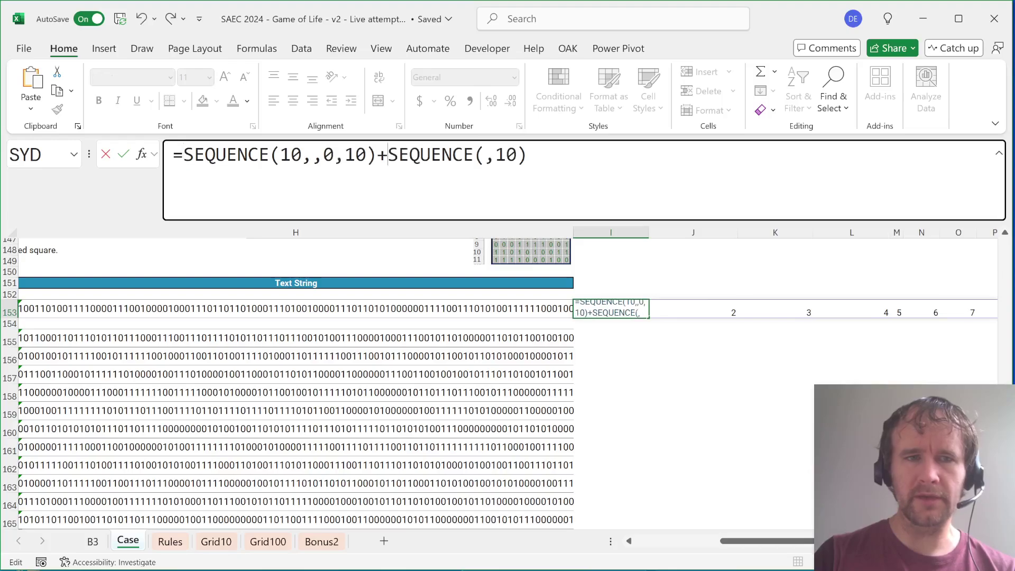
key("Return")
key("Up")
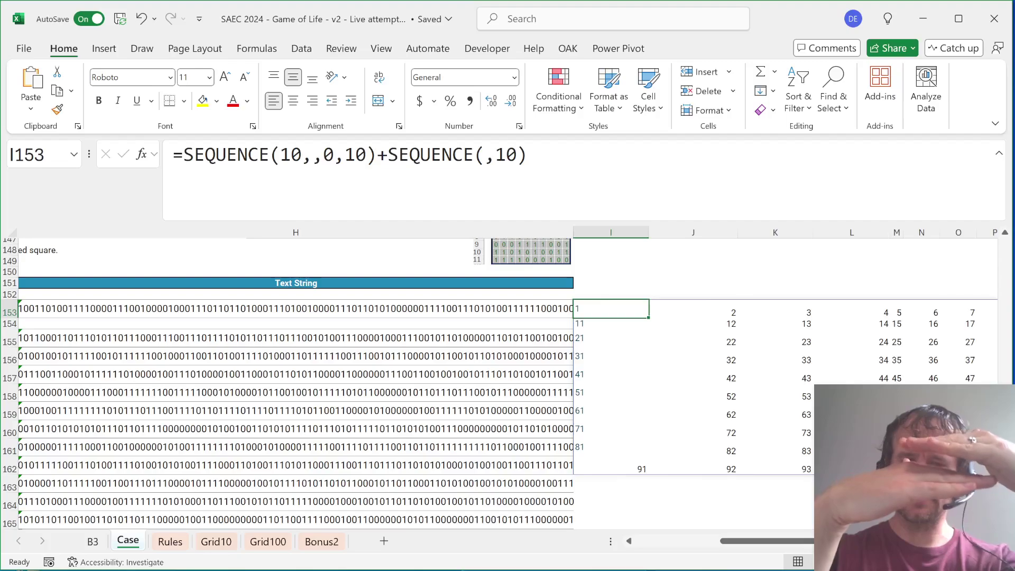
key("ctrl+shift+Right")
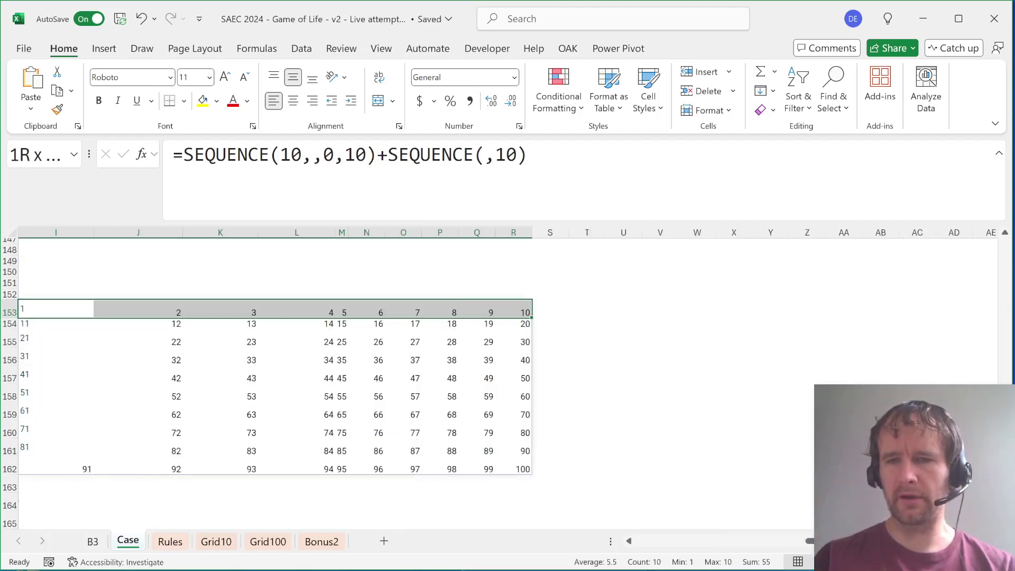
key("ctrl+shift+Down")
key("Left")
key("Right")
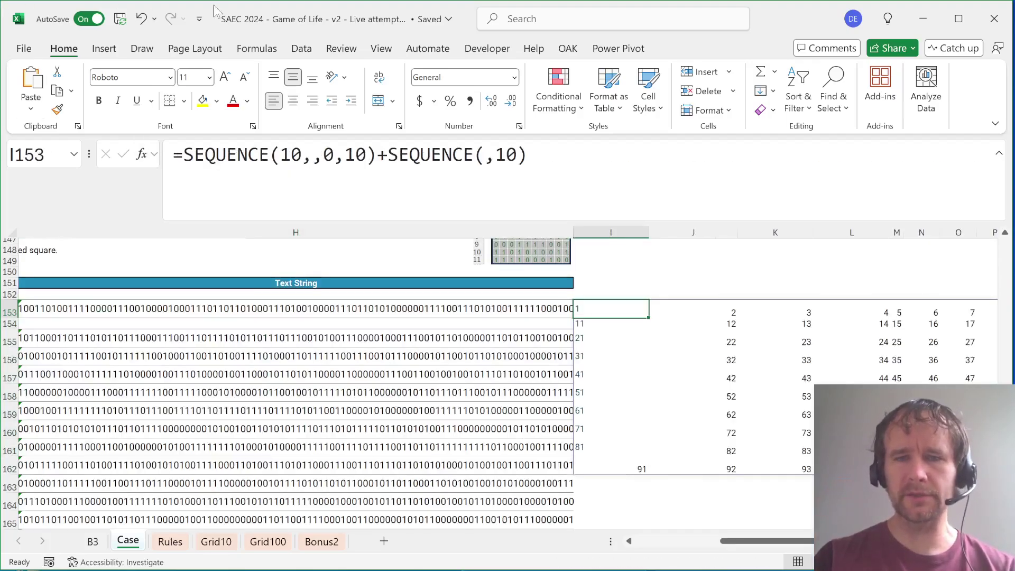
Wrap the I153 formula in MID to extract one character of H153 per position: =MID(H153,SEQUENCE(10,,0,10)+SEQUENCE(,10),1)
left_click(182, 155)
type("mid(")
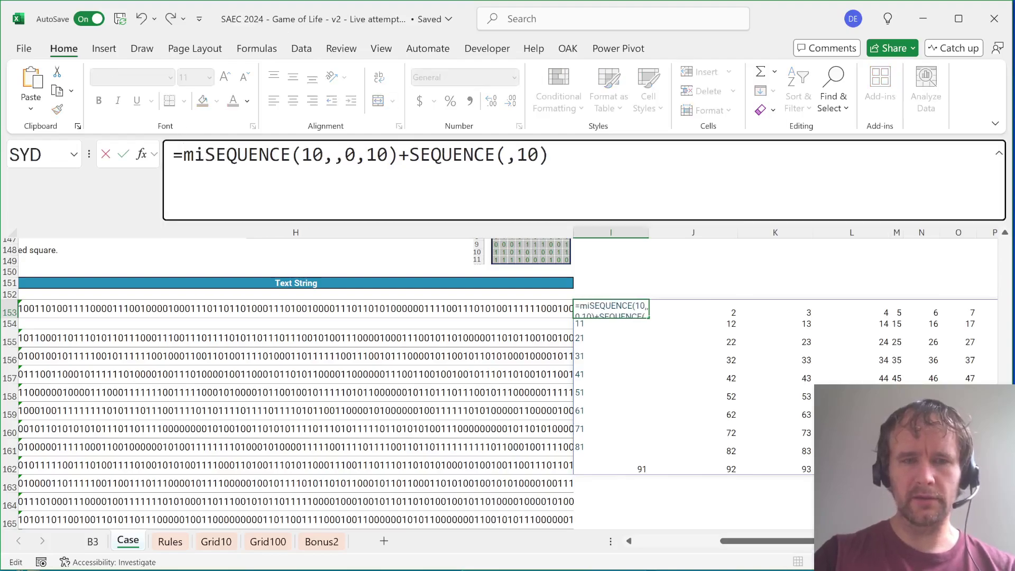
left_click(98, 304)
type(",")
key("End")
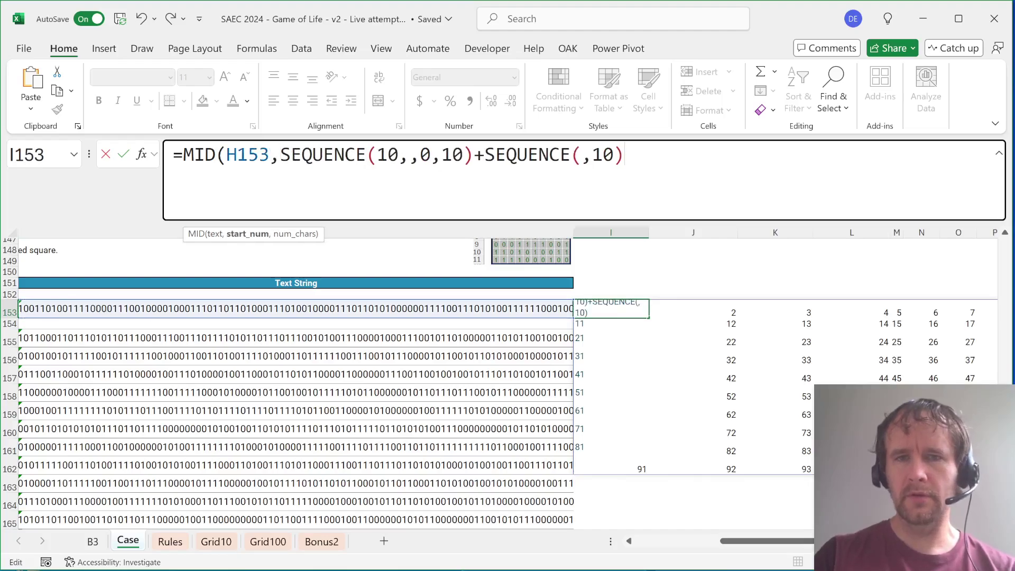
type(",1)")
key("Return")
key("Up")
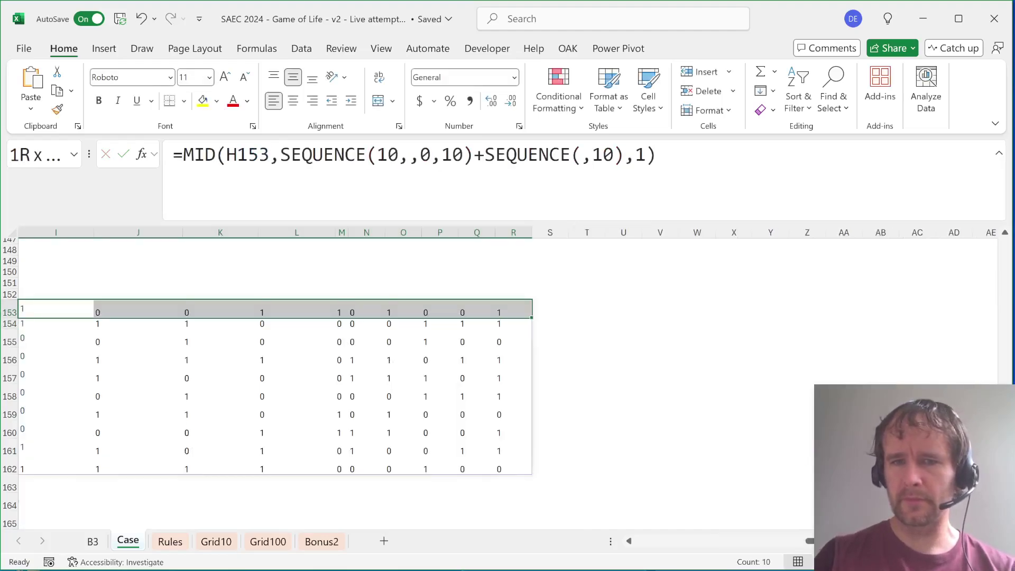
Multiply the MID formula in I153 by 1 to convert the extracted characters to numbers
key("F2")
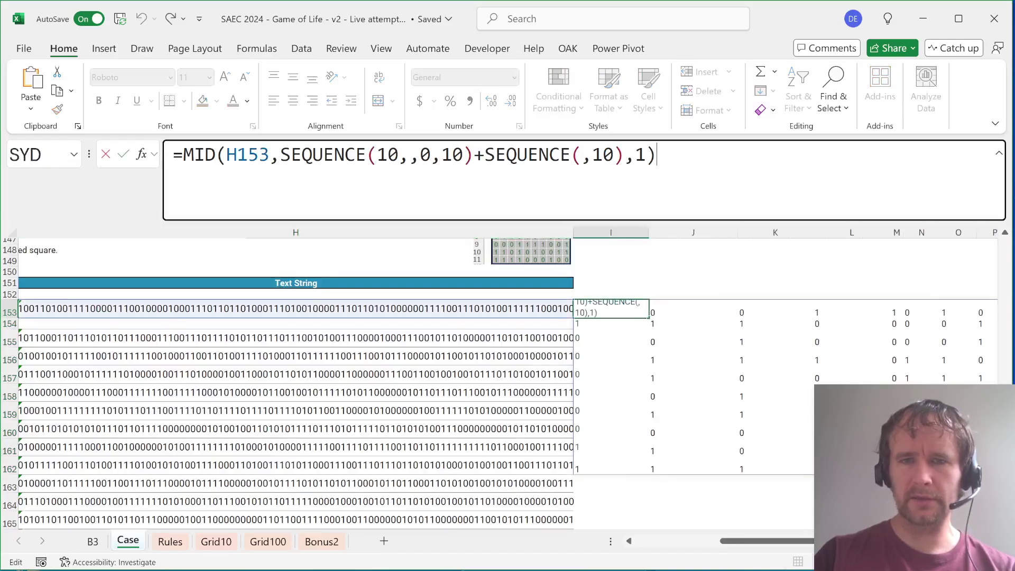
type("*1")
key("Return")
key("Up")
key("shift+Home")
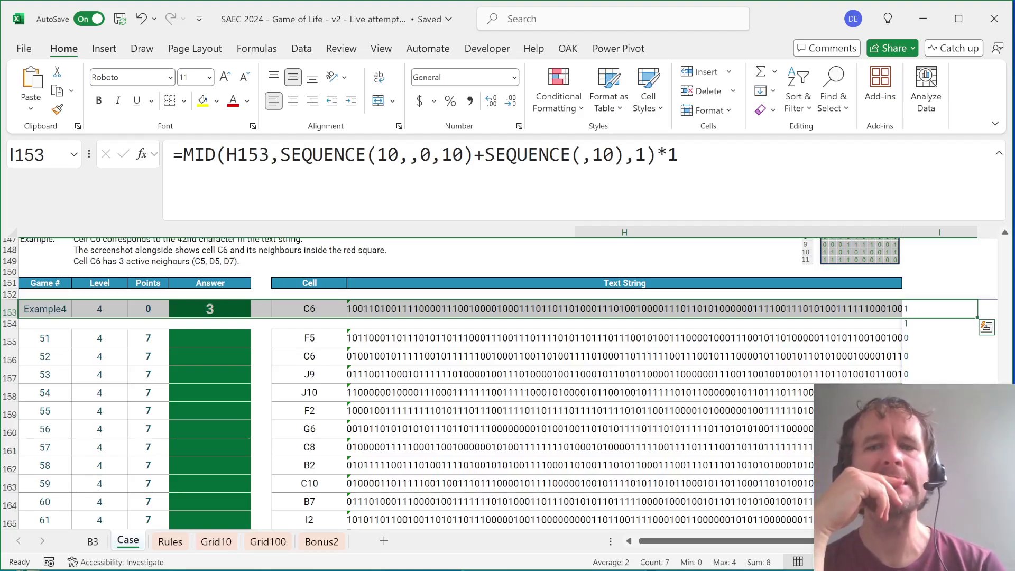
key("Left")
key("Right")
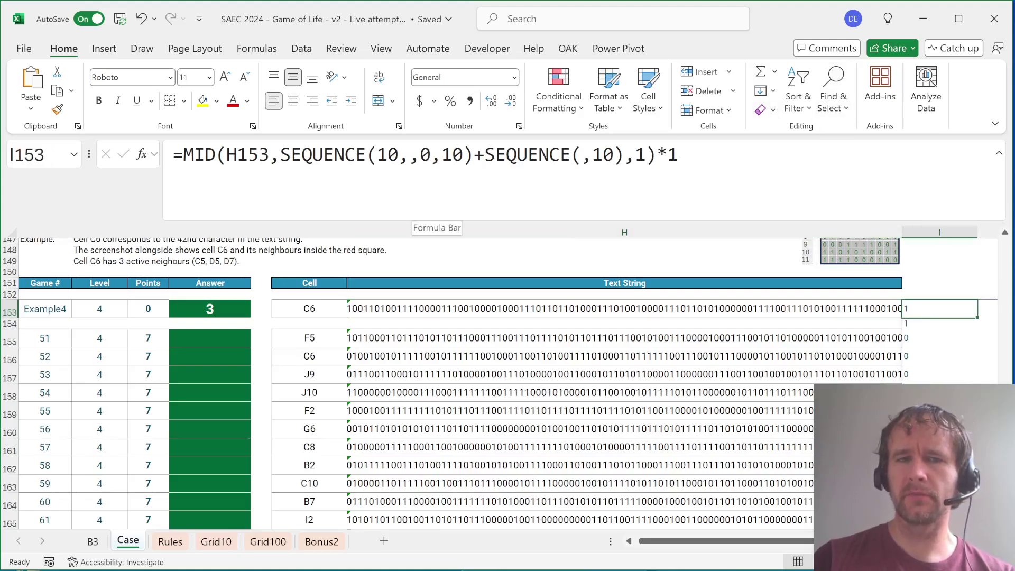
Replace the start positions in the I153 formula with SEQUENCE(100), giving =MID(H153,SEQUENCE(100),1)*1, and check the spilled column
left_click_drag(399, 154, 613, 155)
type("0")
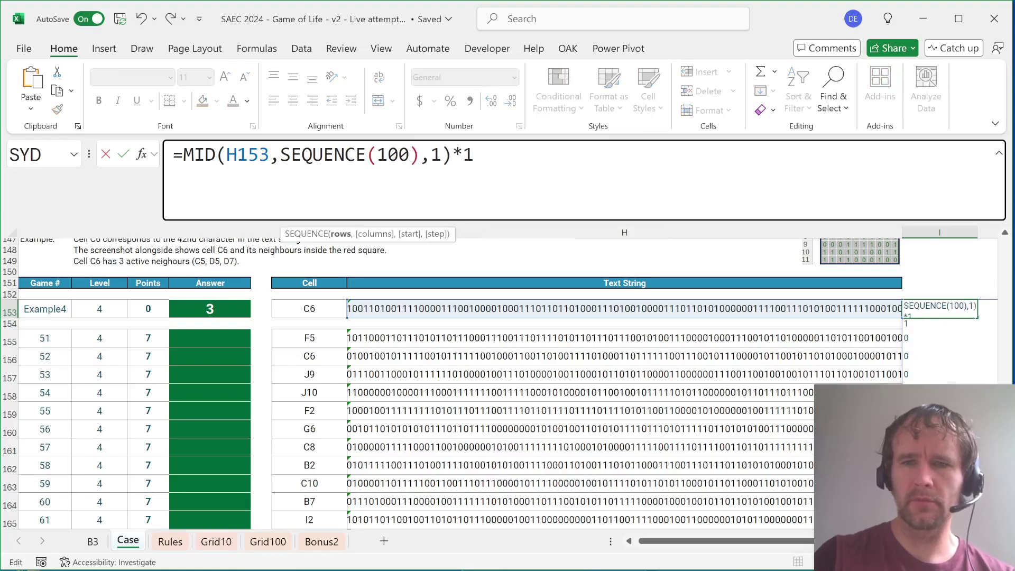
key("Return")
key("Up")
key("ctrl+shift+Down")
key("ctrl+shift+Up")
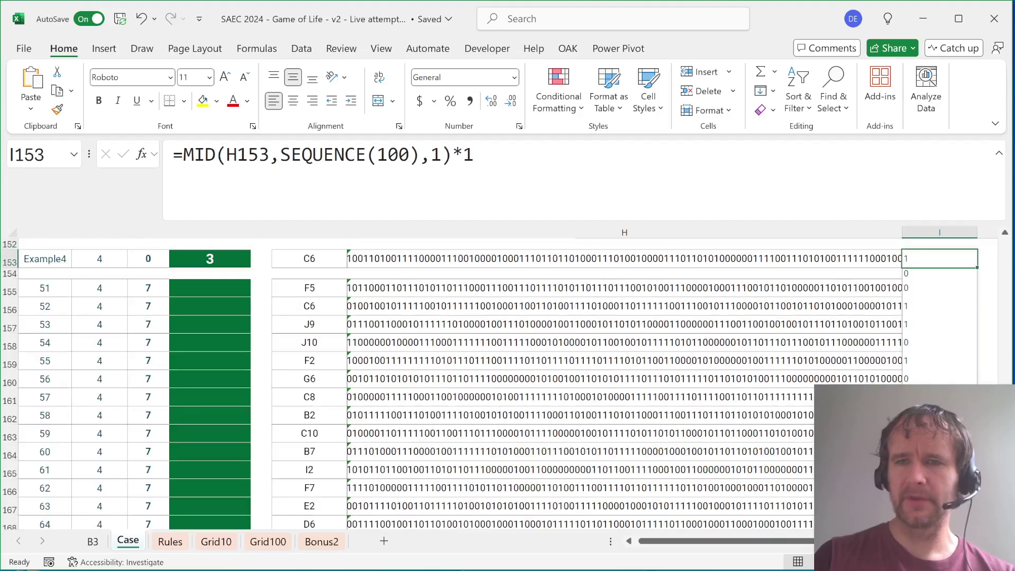
left_click(182, 154)
type("let")
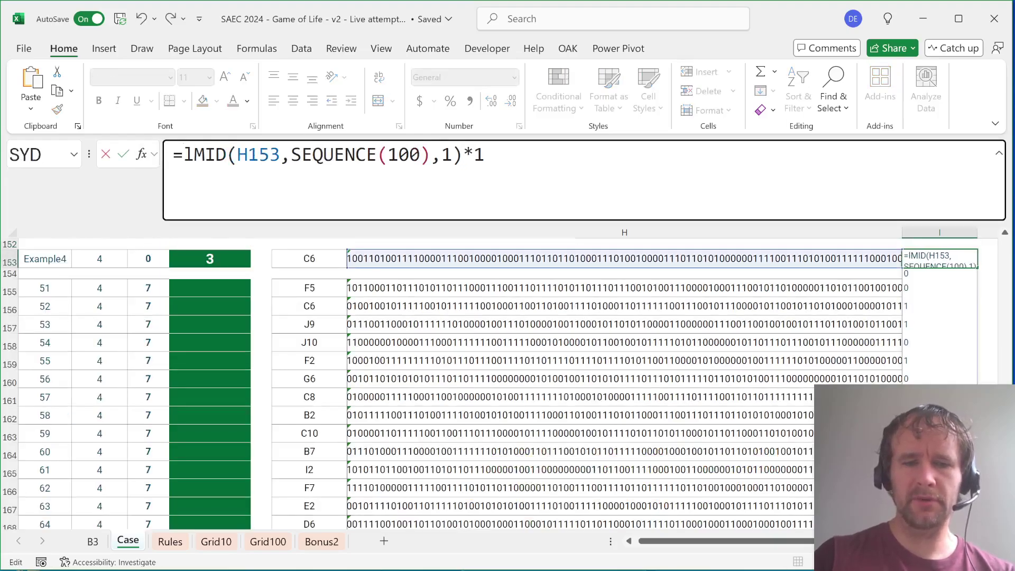
key("Tab")
key("Escape")
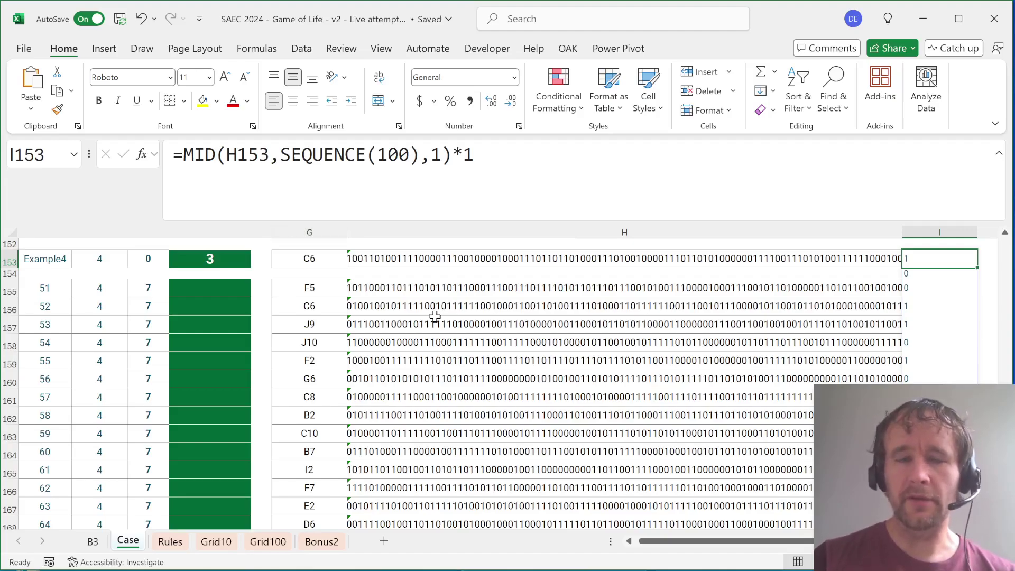
scroll(434, 316, "up", 2)
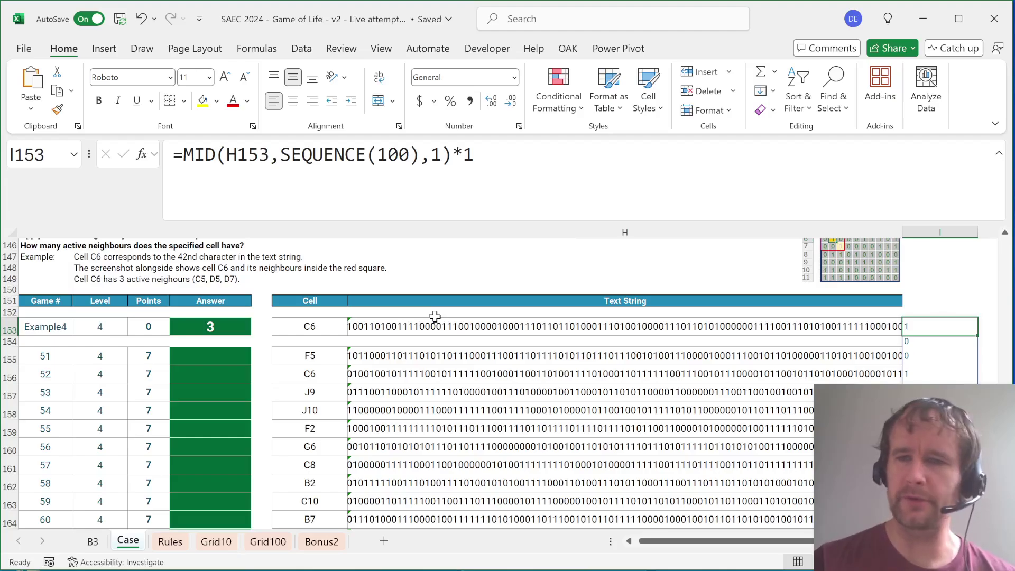
key("Right")
key("Right")
key("Left")
key("Left")
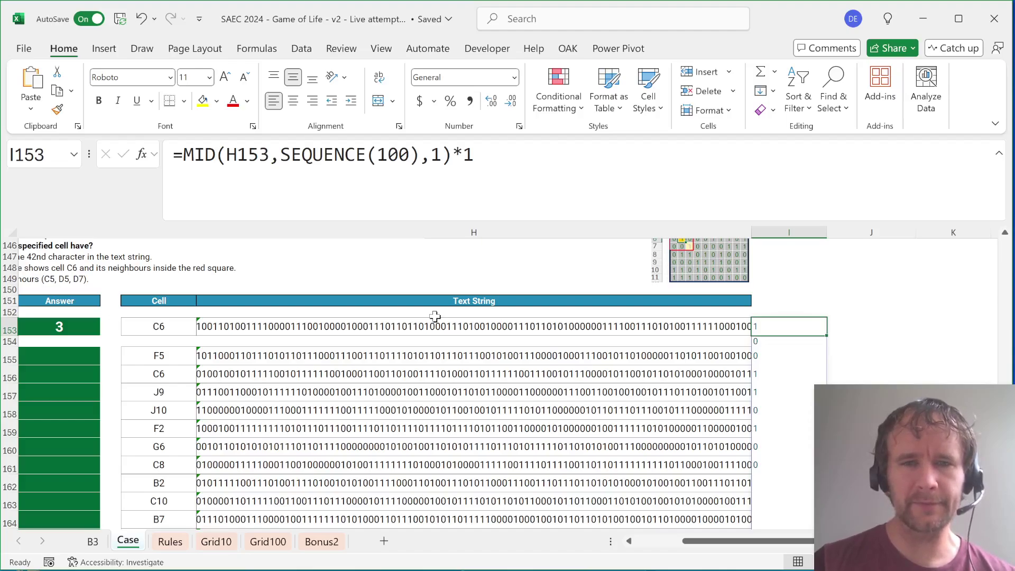
key("Right")
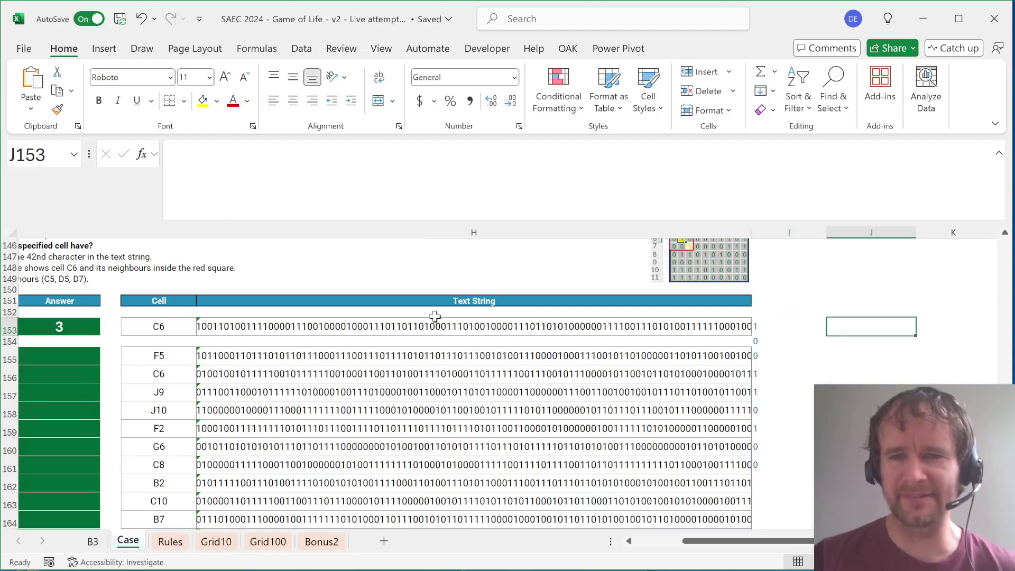
key("Left")
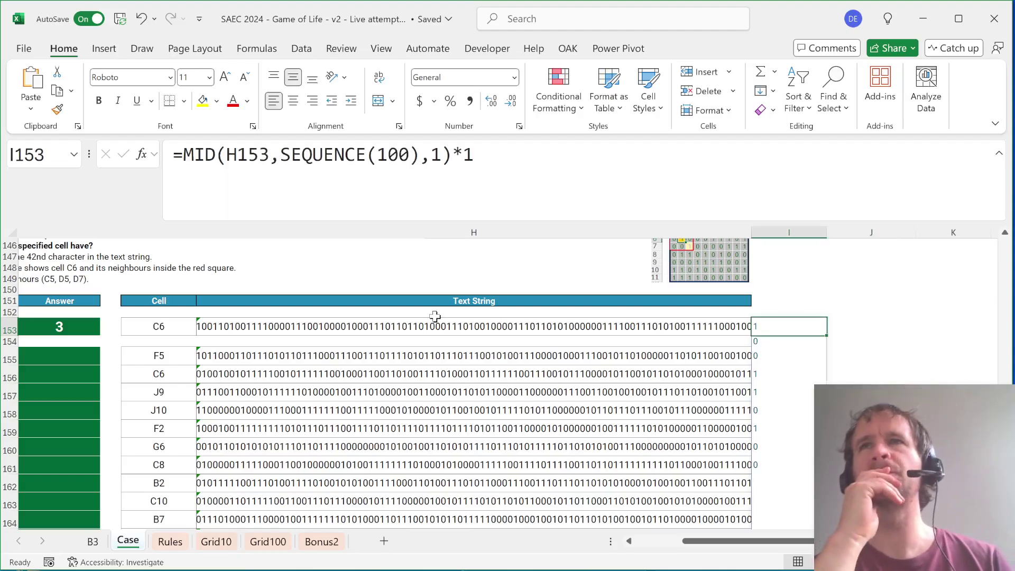
key("Right")
key("Right")
key("Right")
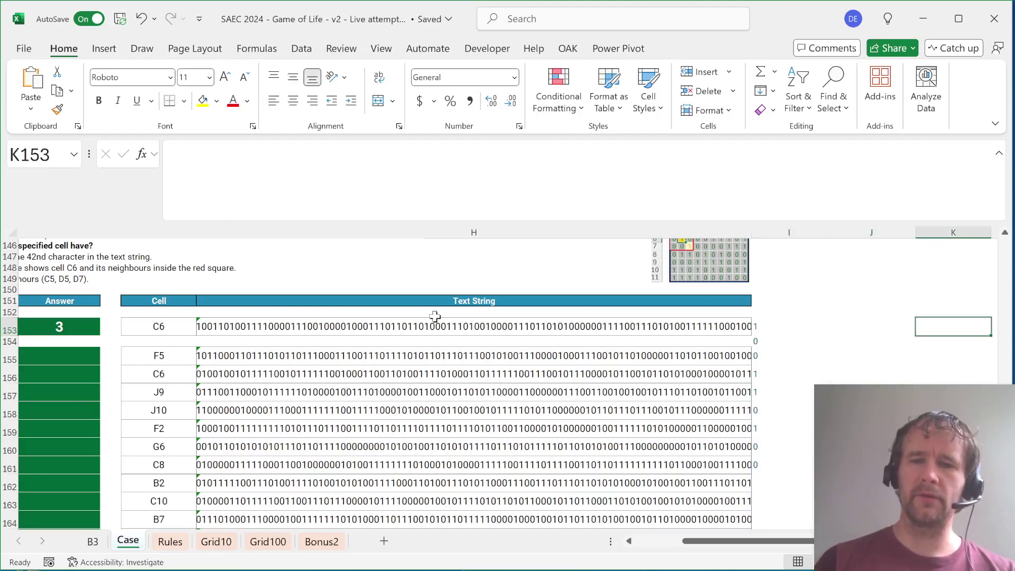
Enter the sample cell codes 1, 2 and 3 in J142:L142, beside the Level 4 example grid picture
scroll(476, 381, "up", 3)
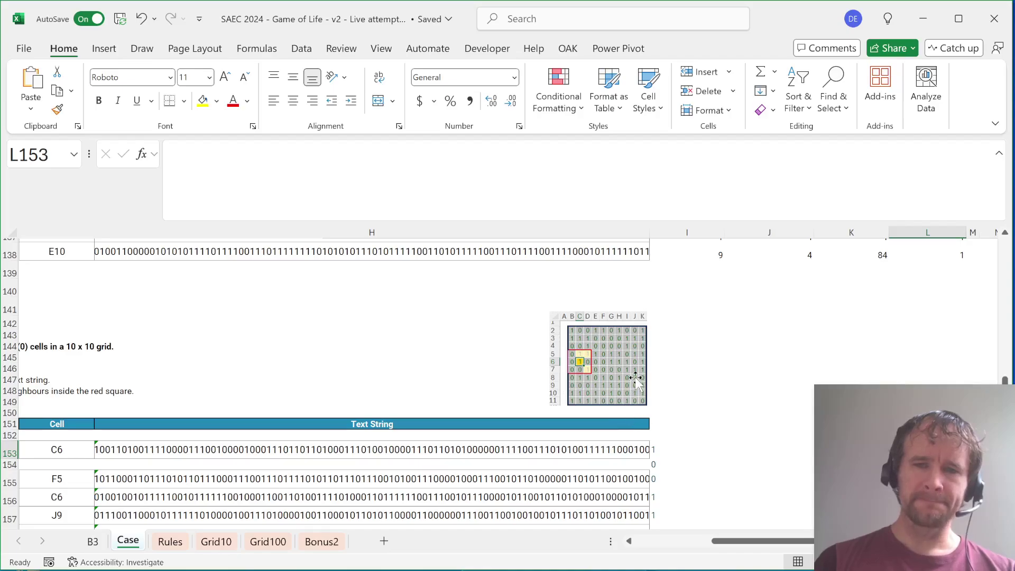
left_click(720, 322)
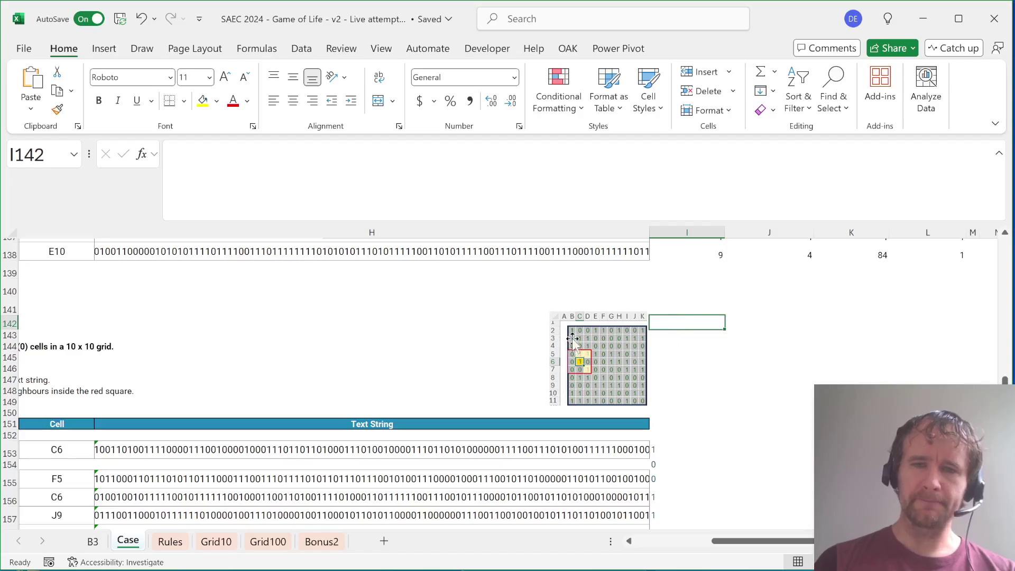
left_click(745, 324)
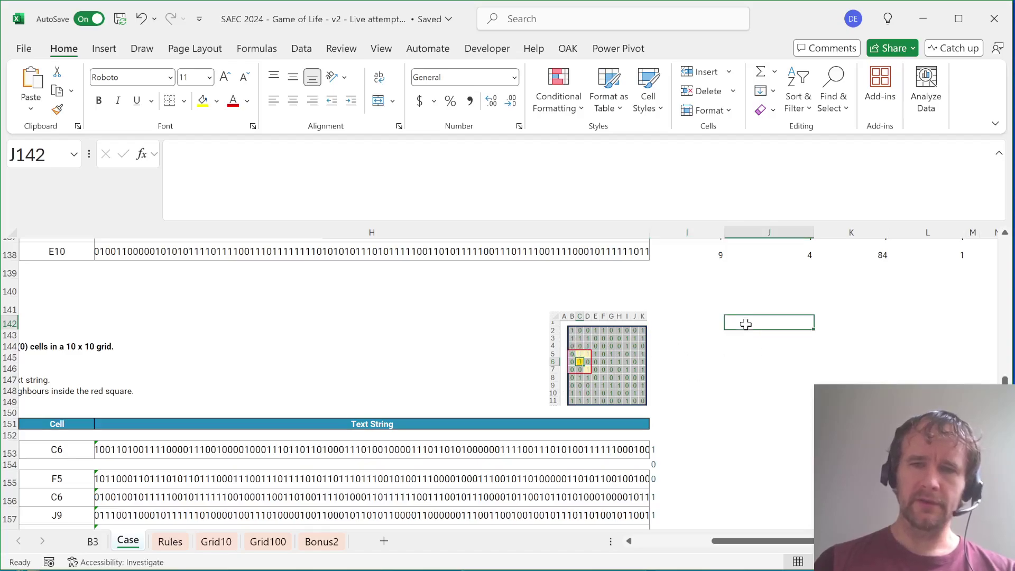
type("1")
key("Tab")
type("2")
key("Tab")
type("3")
key("Return")
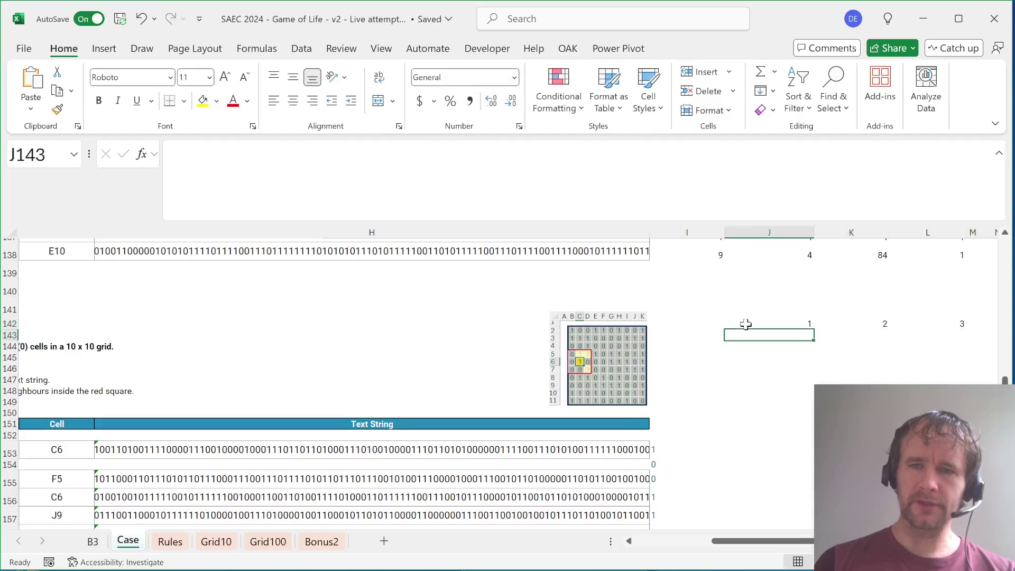
Enter the second row of sample cell codes 101, 102 and 103 in J143:L143
type("101")
key("Tab")
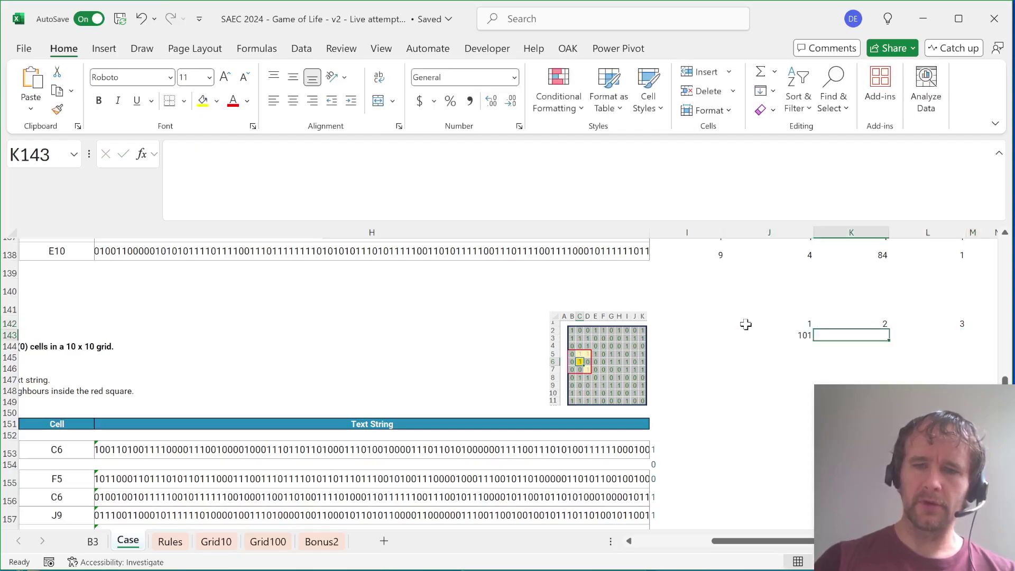
type("102")
key("Tab")
type("103")
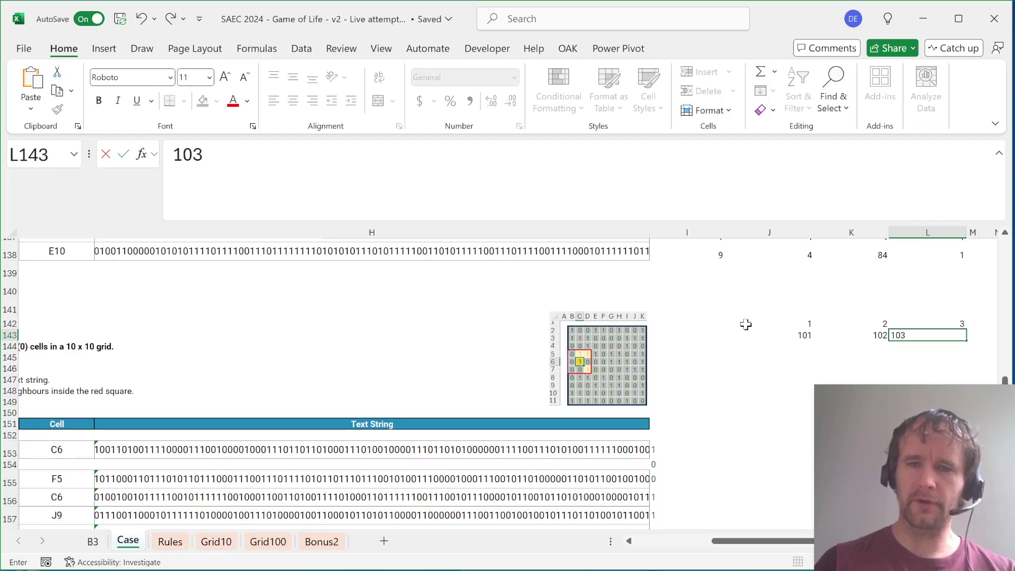
key("Return")
key("Left")
key("Left")
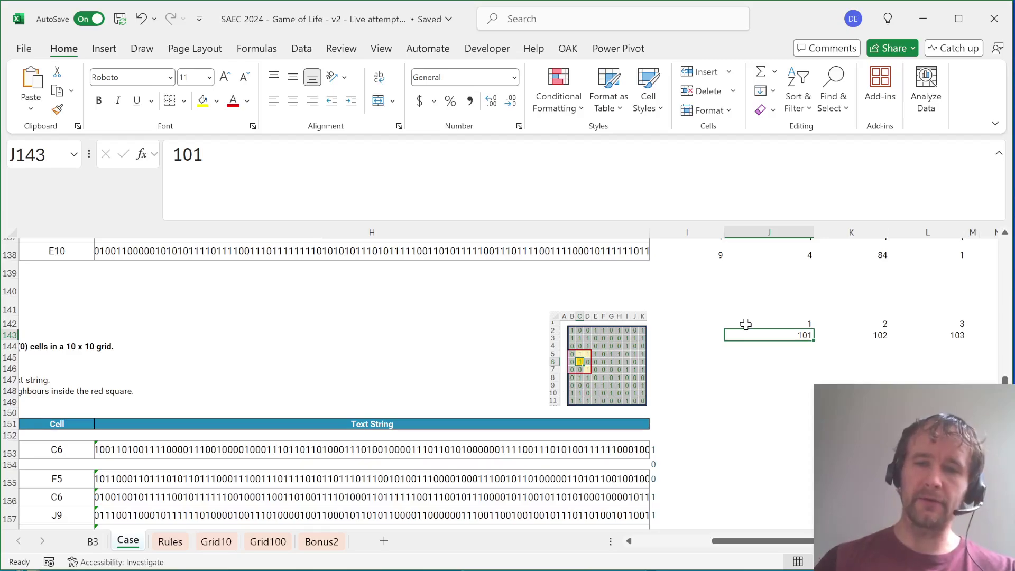
Inspect the column of digits spilled from I153 and compare it with the sample codes in J142:L143
left_click(664, 449)
key("ctrl+shift+Down")
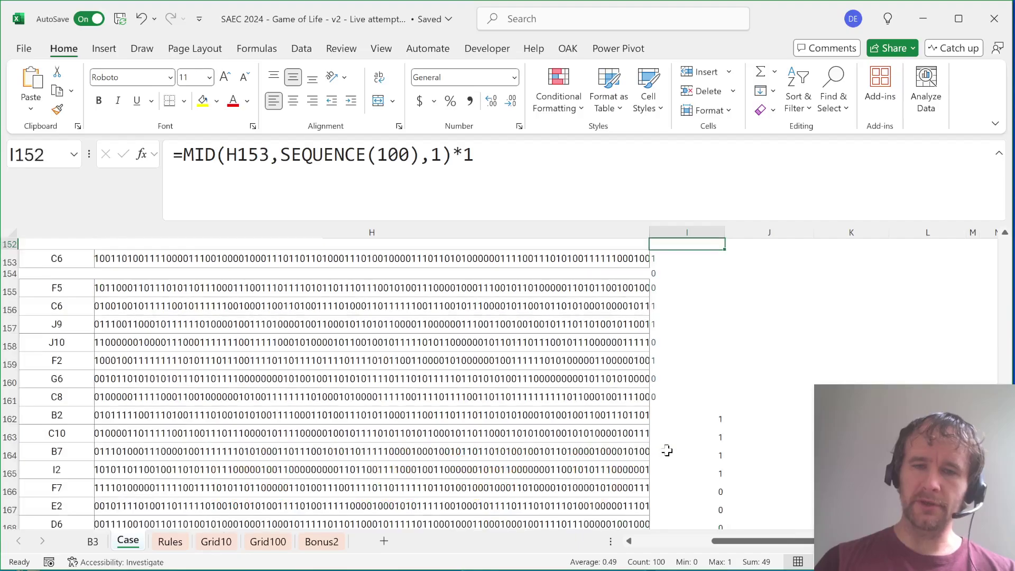
key("Up")
key("Up")
key("Up")
key("Up")
key("Up")
key("Up")
key("Up")
key("Up")
key("Up")
key("Up")
key("Up")
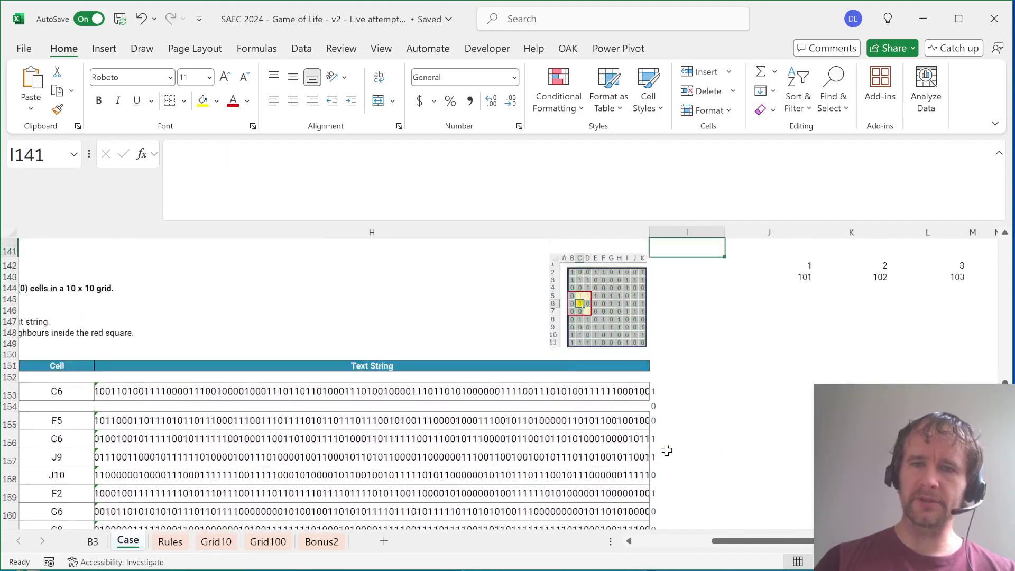
key("Right")
key("Right")
key("Down")
key("Down")
key("Left")
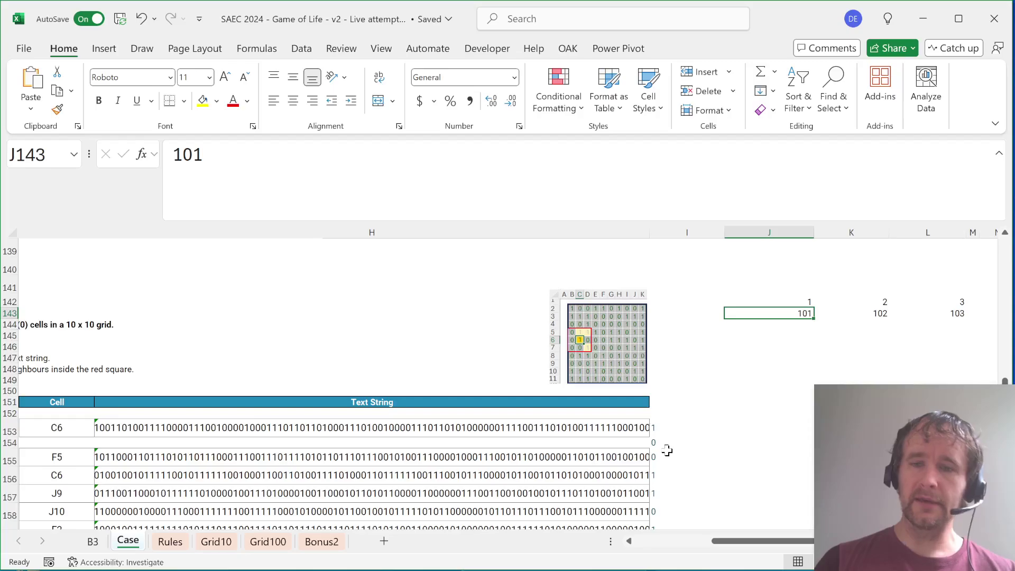
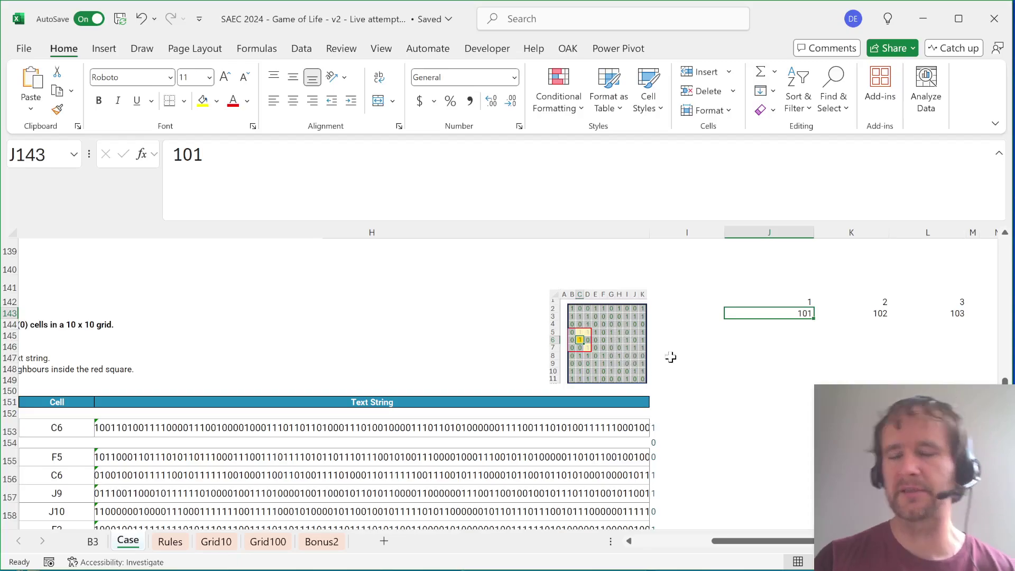
key("Up")
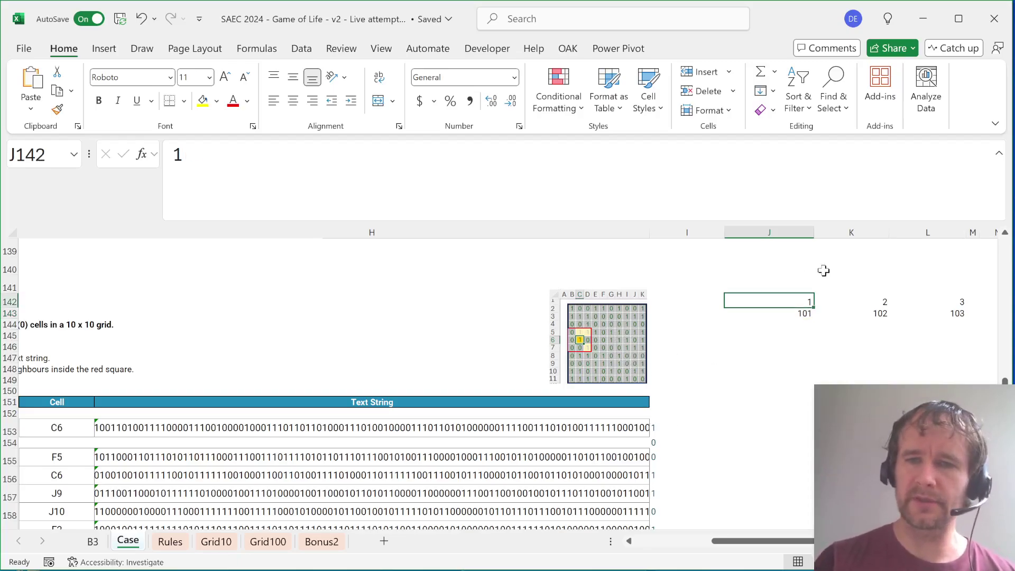
scroll(467, 417, "right", 1)
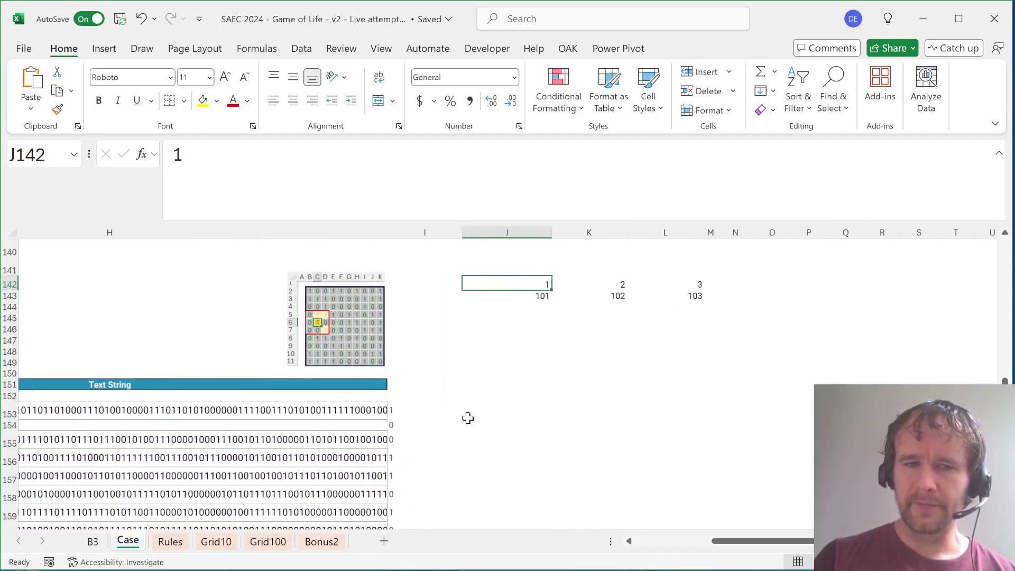
Write =TOCOL(SEQUENCE(,10)+SEQUENCE(10,,0,100) in J153 to generate the cell codes for the 10 by 10 grid
left_click(403, 408)
key("Right")
type("=to")
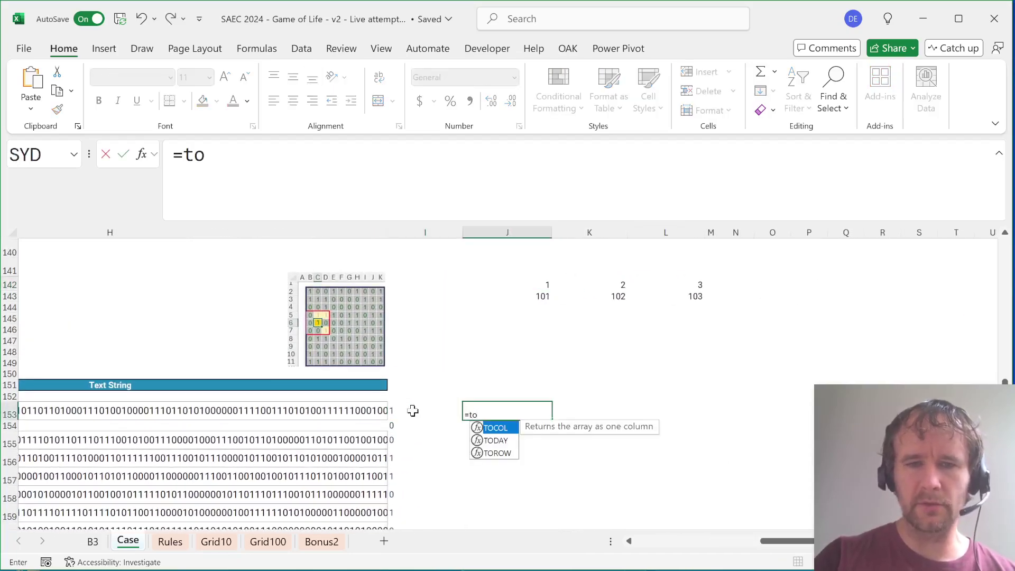
key("Tab")
type("seq")
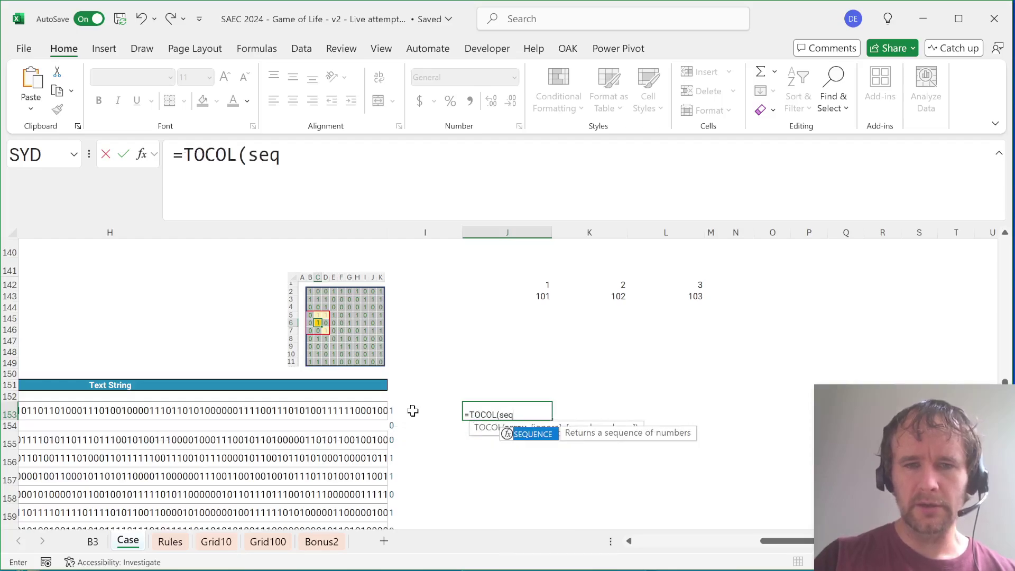
key("Tab")
type(",10")
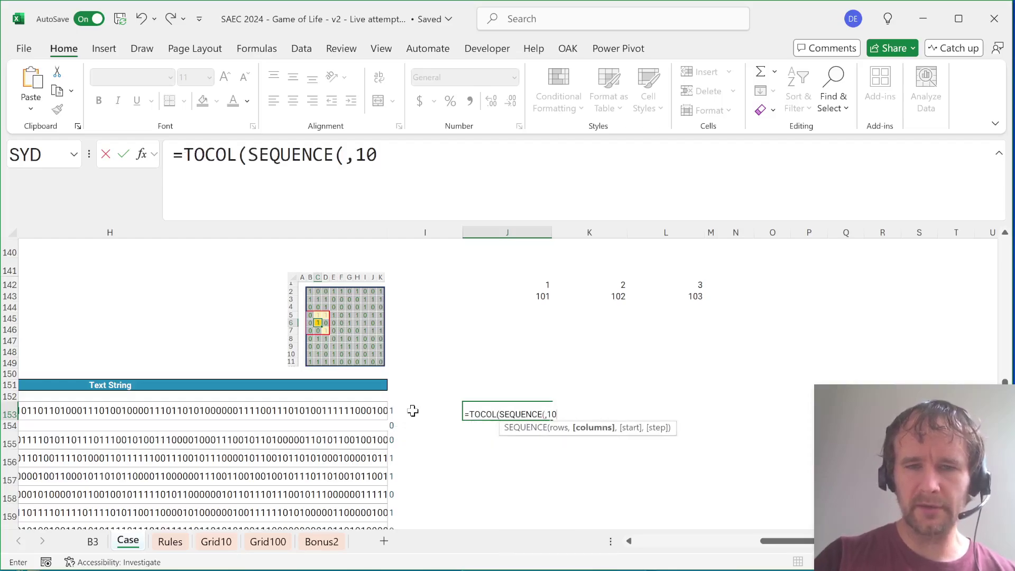
type(")")
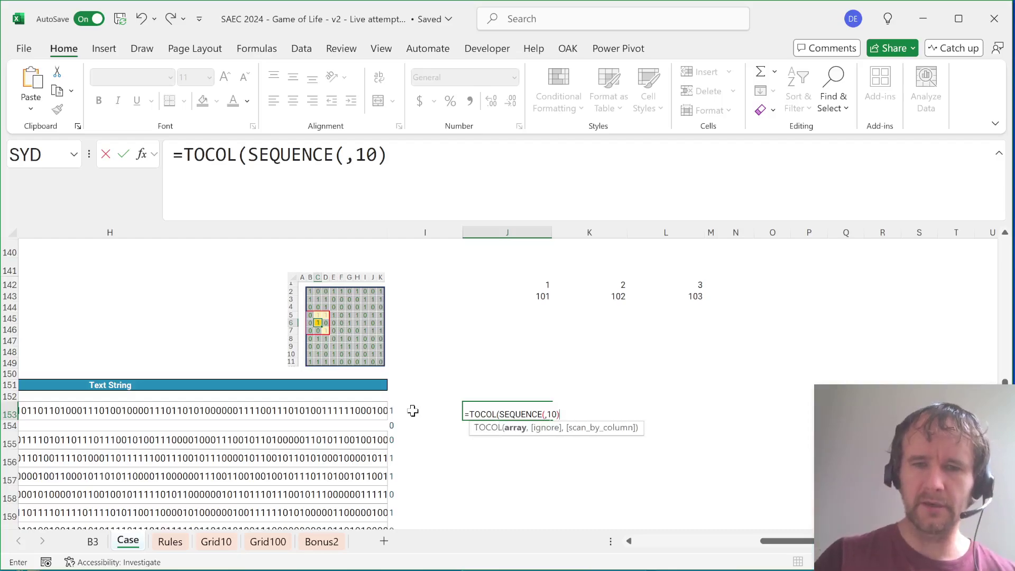
type("+seq")
key("Tab")
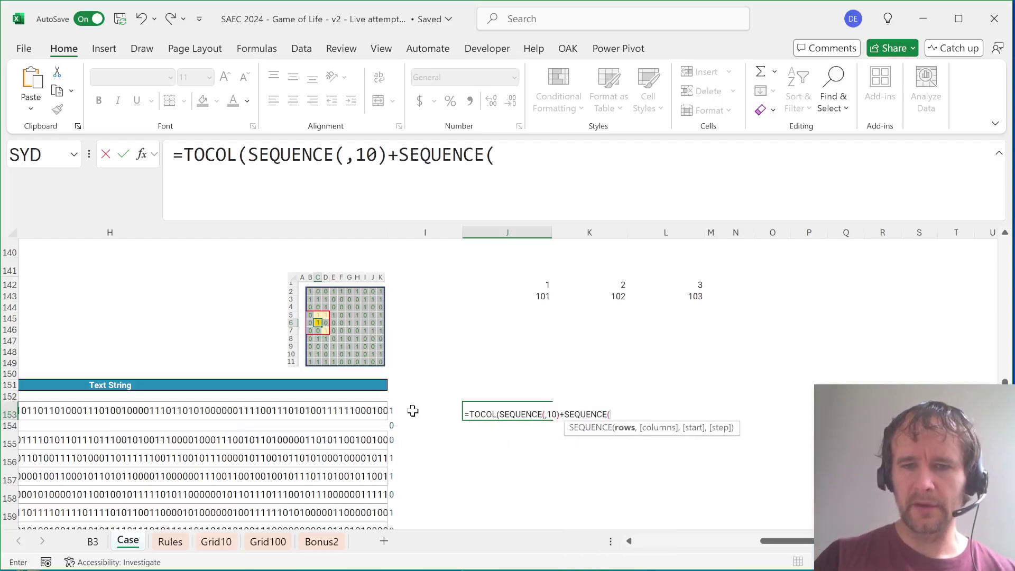
type("10,,")
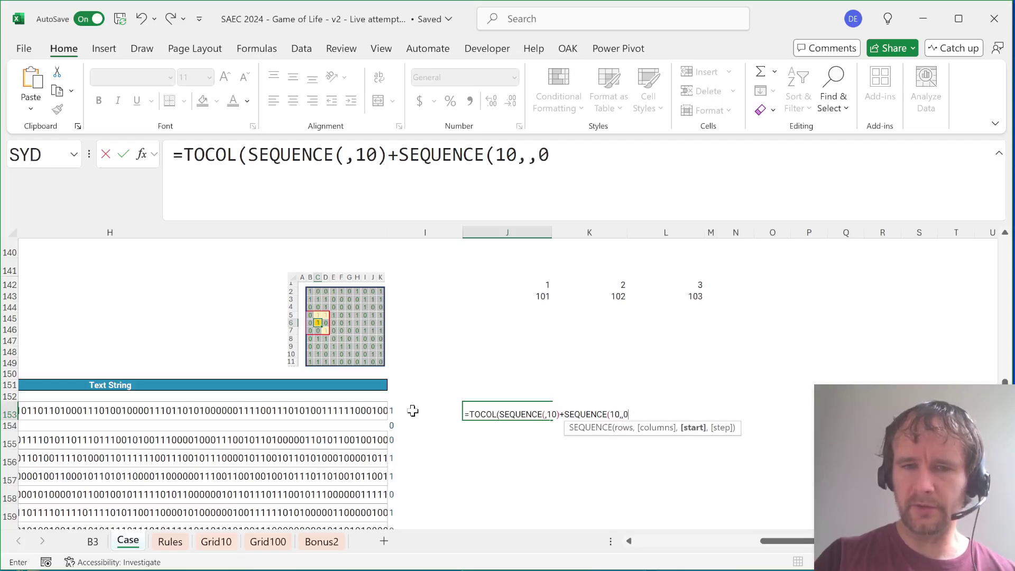
type("0,100)")
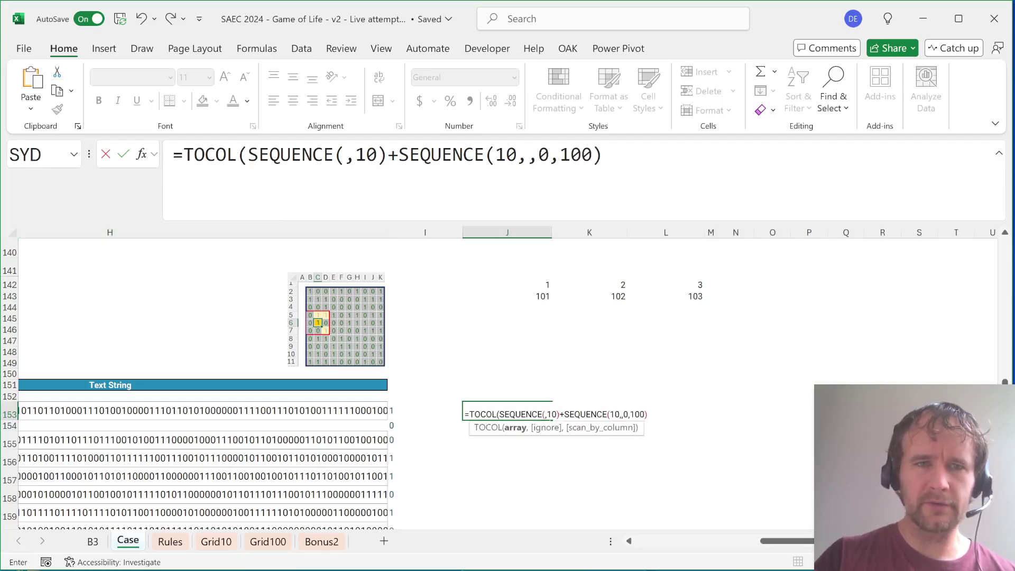
Remove the TOCOL wrapper so J153 holds =SEQUENCE(,10)+SEQUENCE(10,,0,100), and check the spilled grid of codes
left_click_drag(248, 155, 184, 155)
key("Delete")
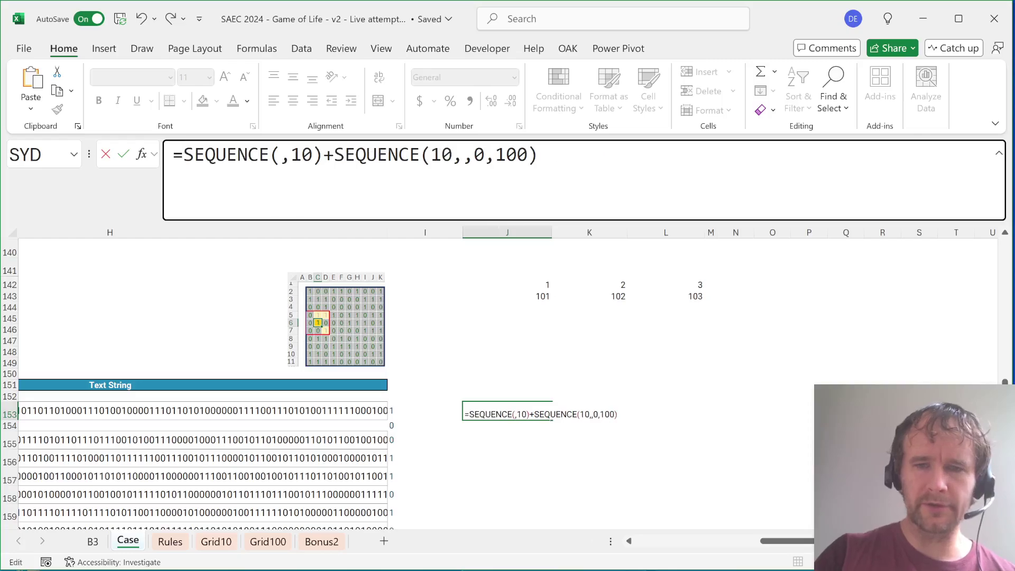
key("Return")
key("Up")
key("ctrl+shift+Right")
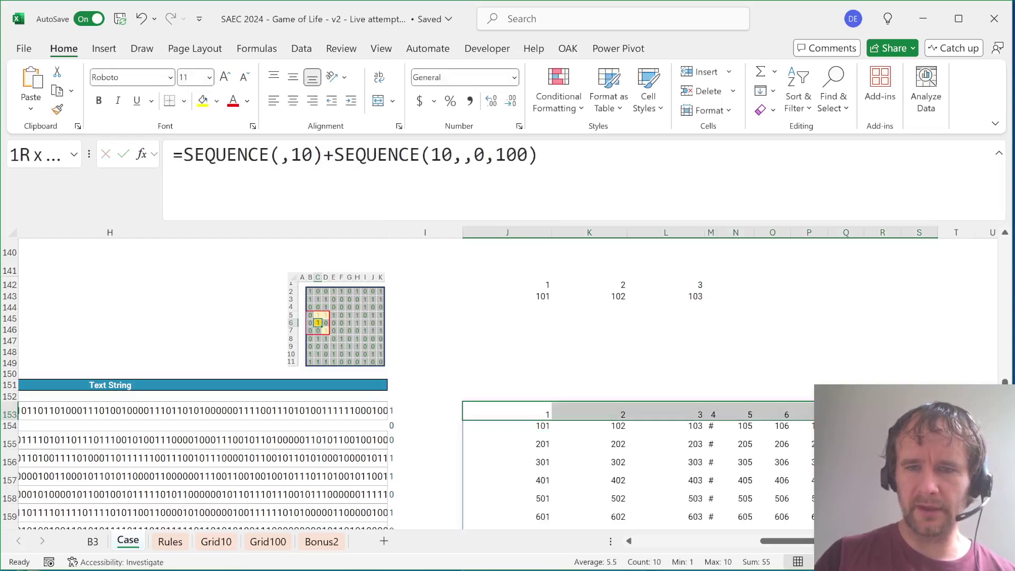
scroll(317, 288, "right", 3)
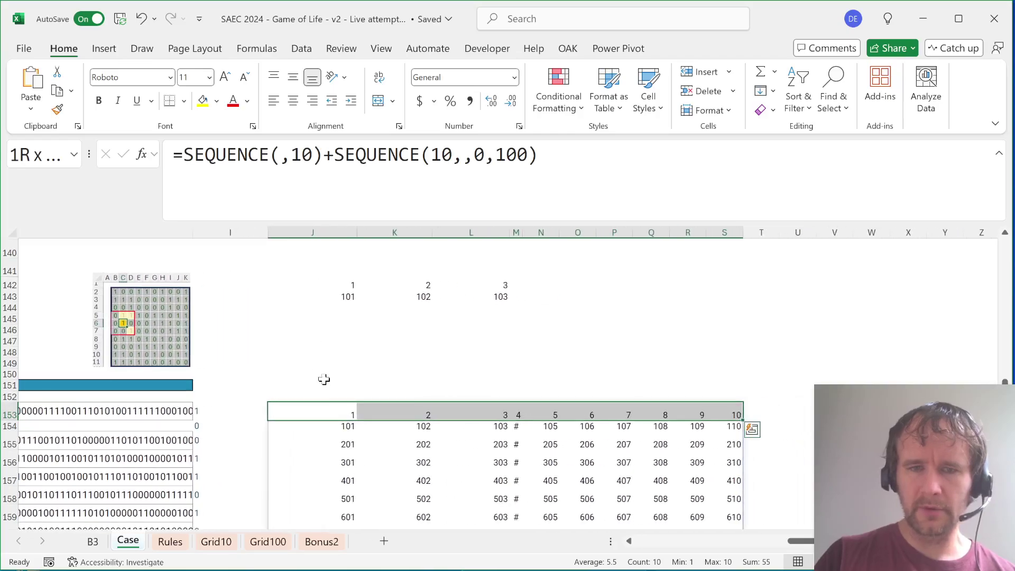
left_click(353, 417)
scroll(353, 417, "down", 1)
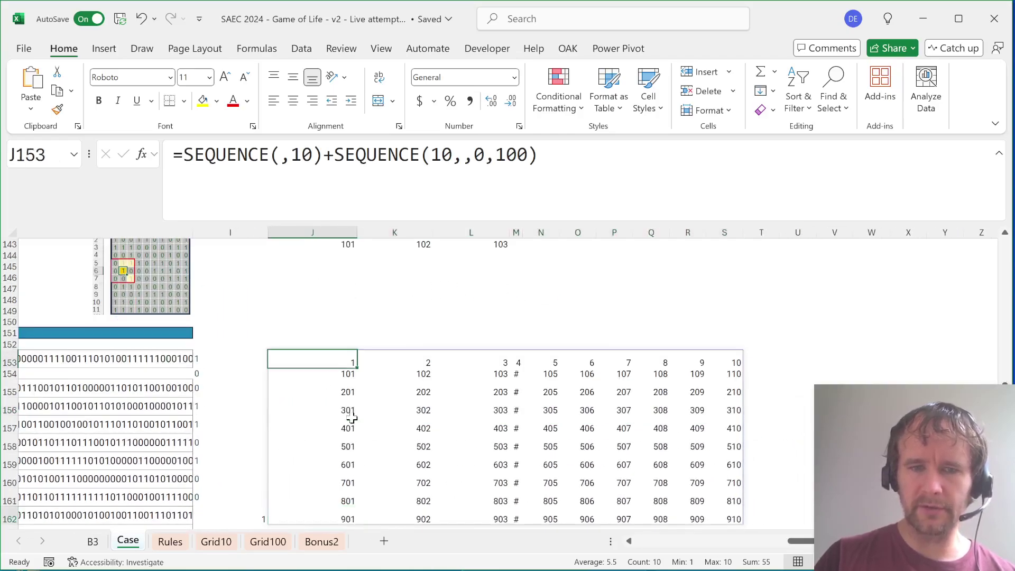
Wrap the J153 formula in TOCOL, giving =TOCOL(SEQUENCE(,10)+SEQUENCE(10,,0,100)), so the codes spill down one column
left_click(182, 154)
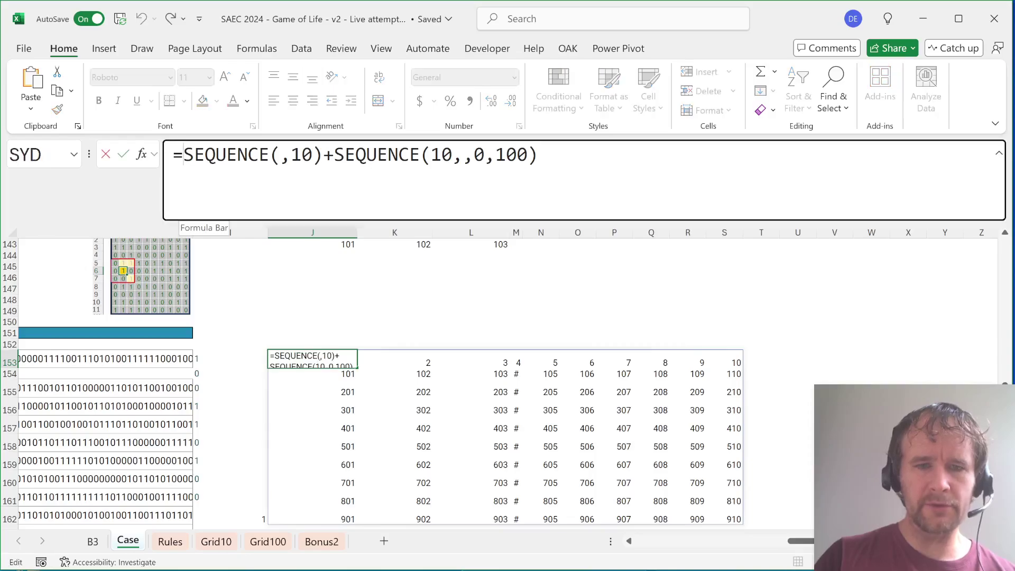
type("toco")
key("Tab")
key("End")
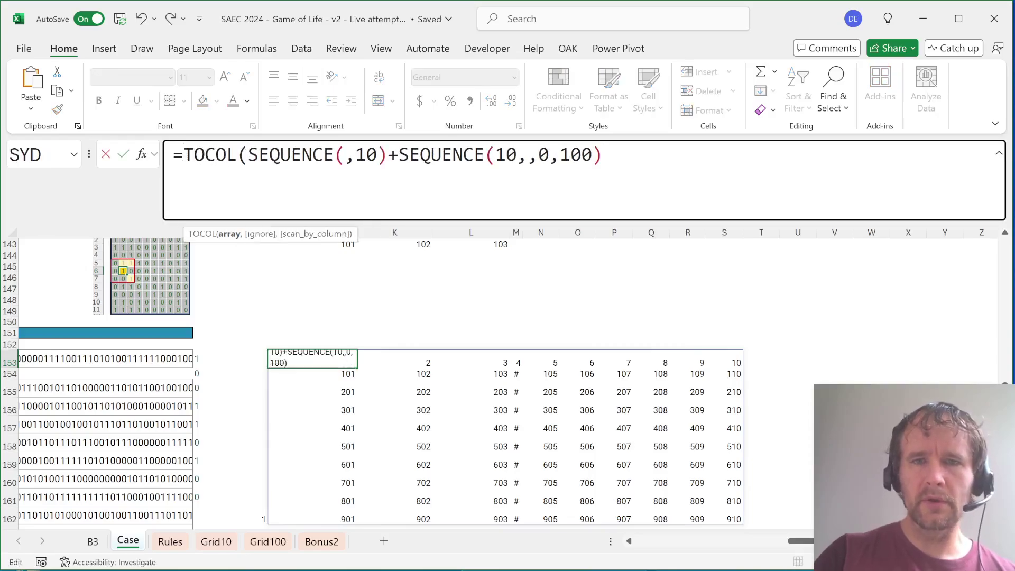
type(")")
key("Return")
key("Up")
key("Left")
key("Right")
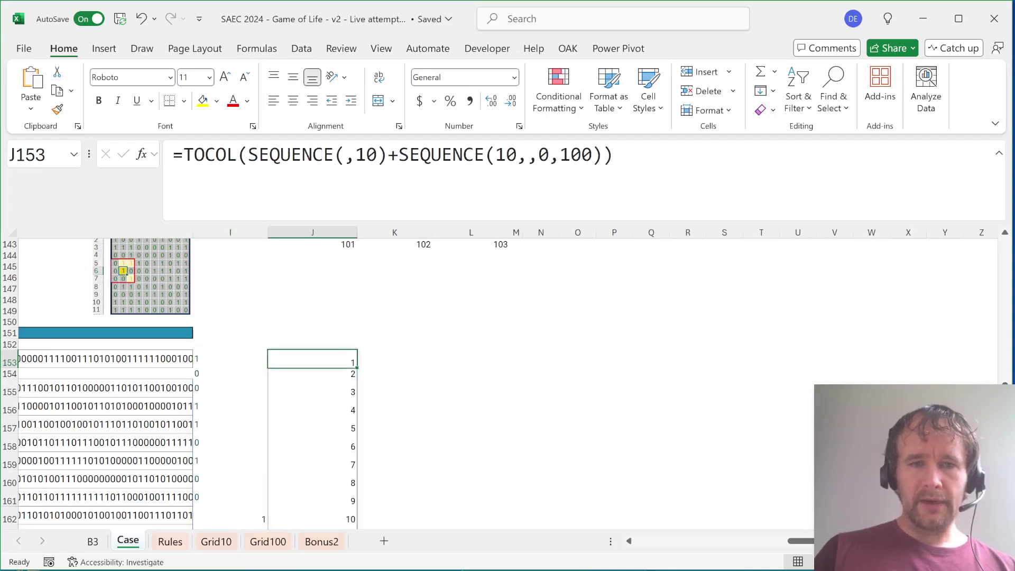
Enter the neighbour offsets -1 in K147 and 1 in K149, above and below the centre cell K148
key("Right")
key("Up")
key("Right")
key("Up")
key("Right")
key("Up")
key("Left")
key("Up")
key("Left")
key("Up")
key("Up")
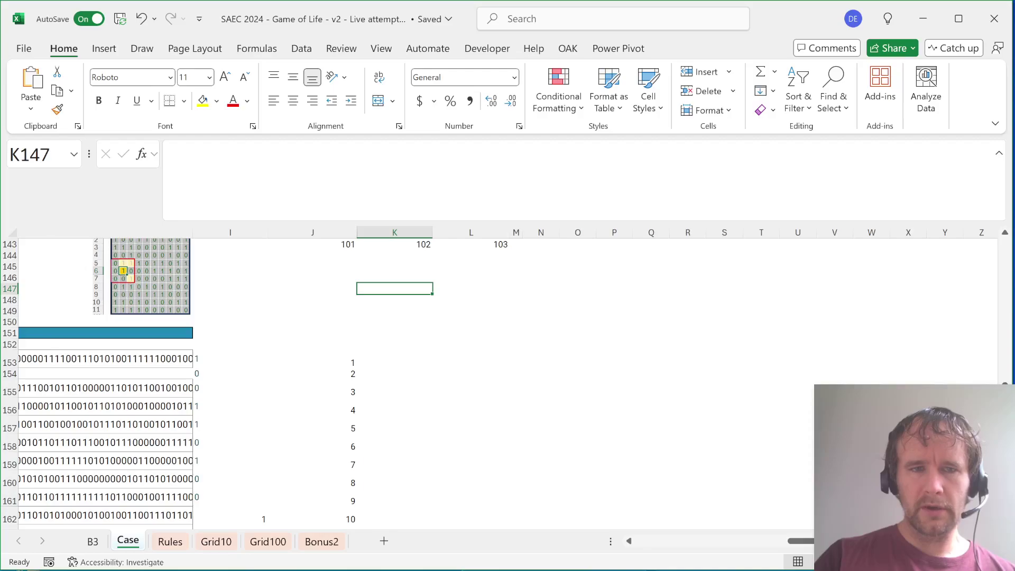
type("+")
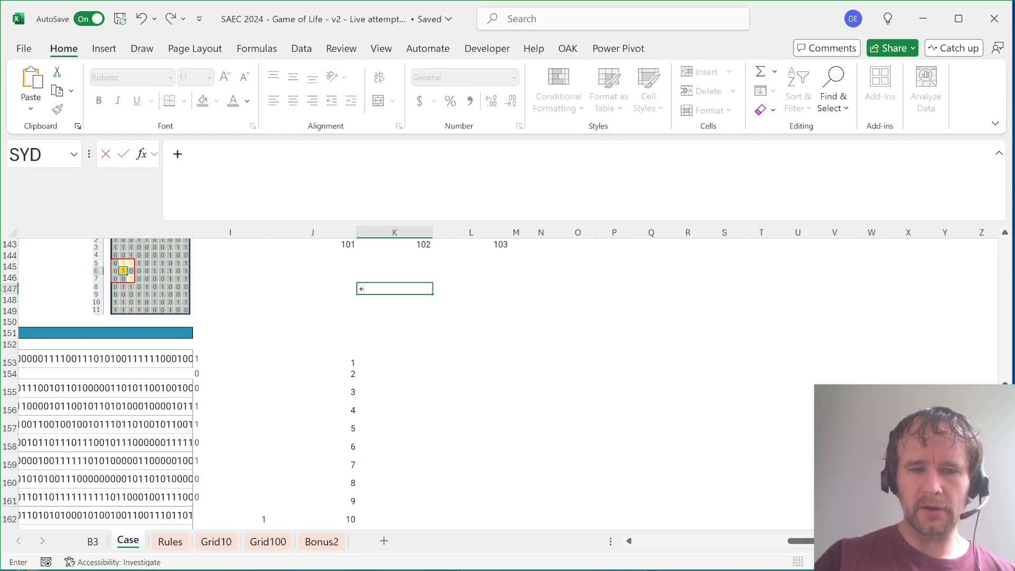
key("Escape")
type("-1")
key("Down")
key("Down")
type("1")
key("Left")
key("Up")
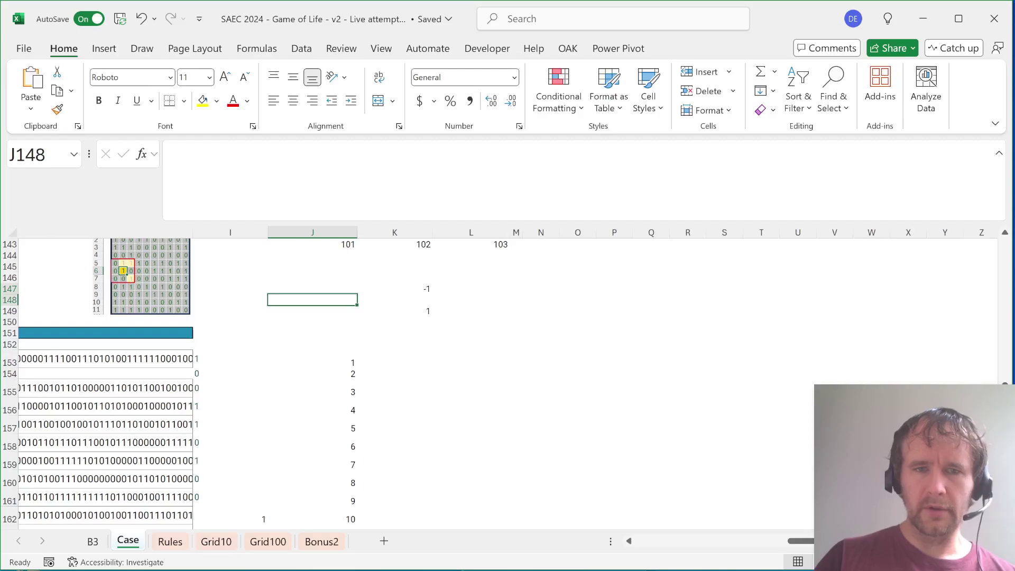
Set the vertical neighbour offsets to -100 in K147 and 100 in K149
key("Up")
key("Right")
type("-100")
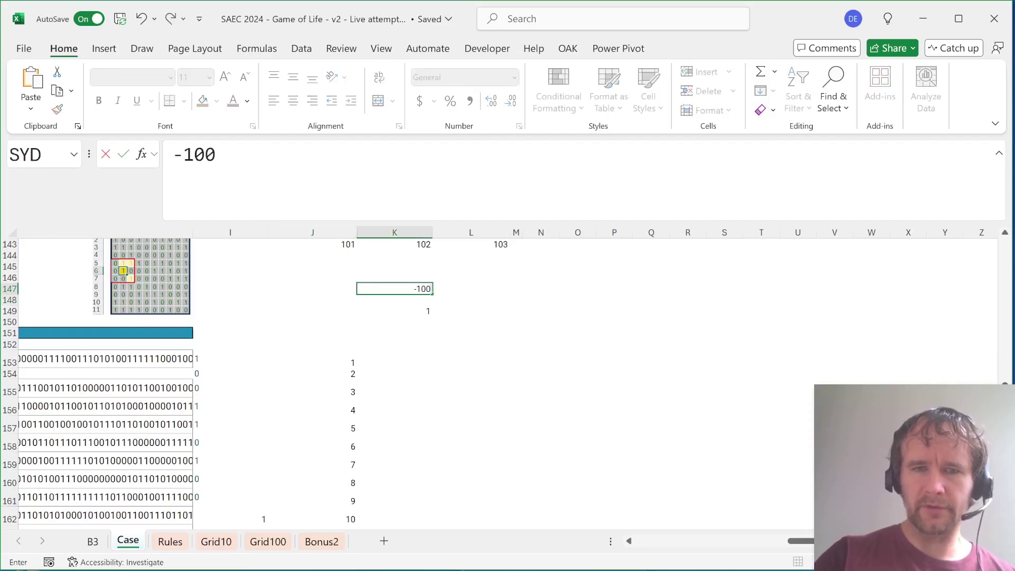
key("Down")
key("Down")
type("100")
key("Left")
key("Up")
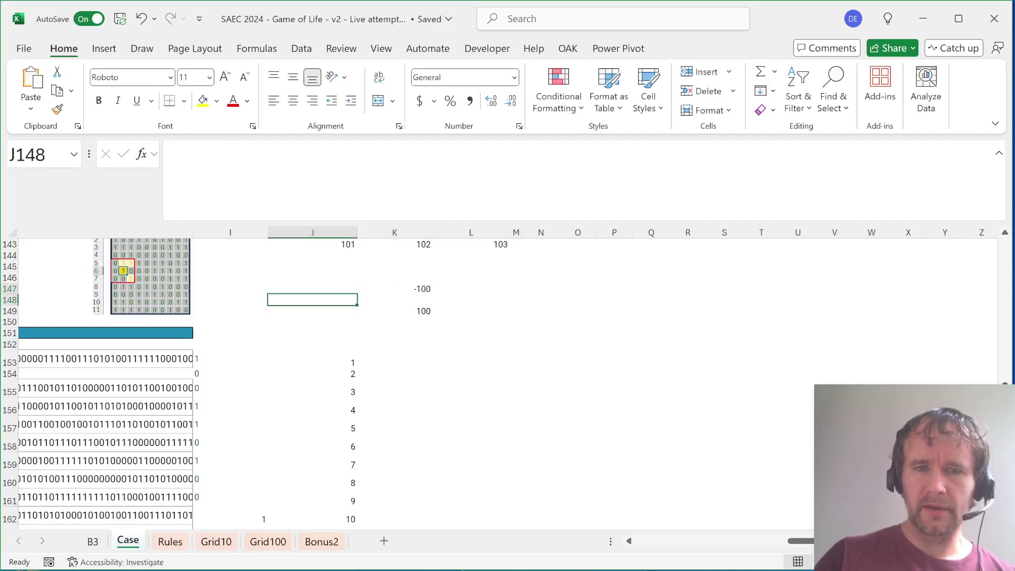
Enter the horizontal neighbour offsets -1 in J148 and 1 in L148
type("-1")
key("Right")
key("Right")
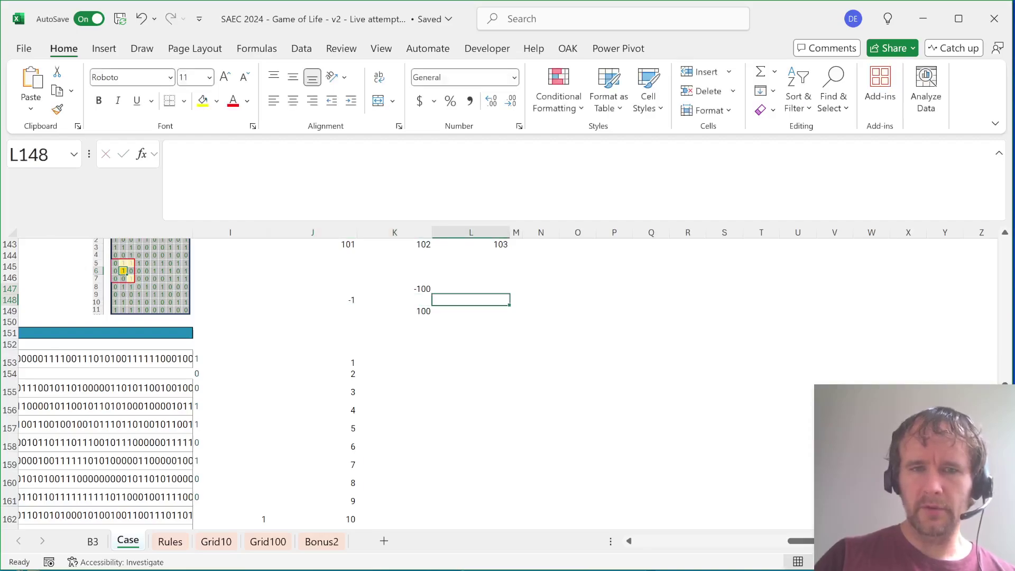
type("1")
key("Up")
key("Left")
key("Left")
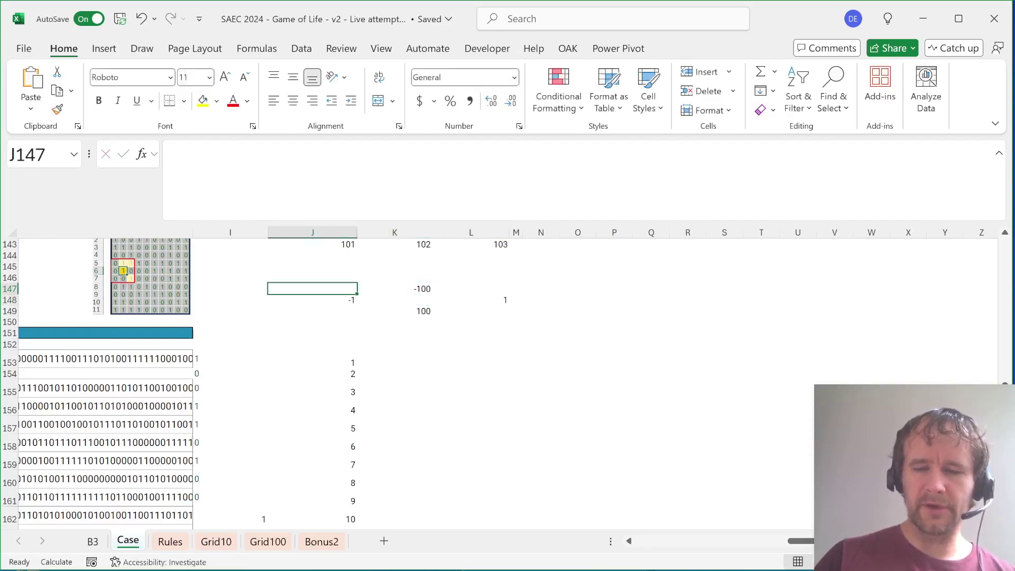
Enter the upper diagonal neighbour offsets -101 in J147 and -99 in L147
key("Right")
key("Right")
key("Right")
key("Right")
key("Left")
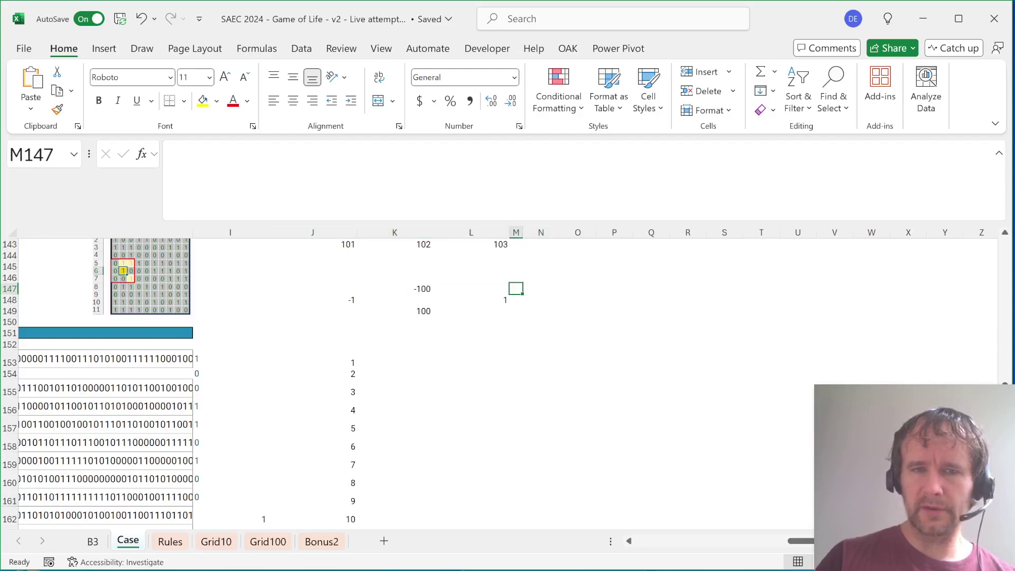
key("Left")
key("Left")
key("Left")
type("-101")
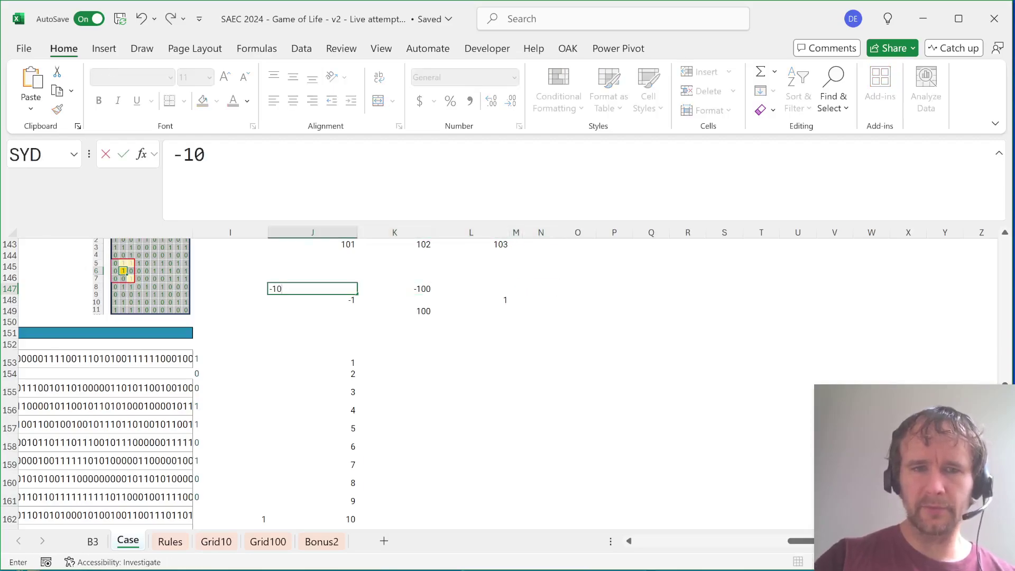
key("Right")
key("Right")
type("-99")
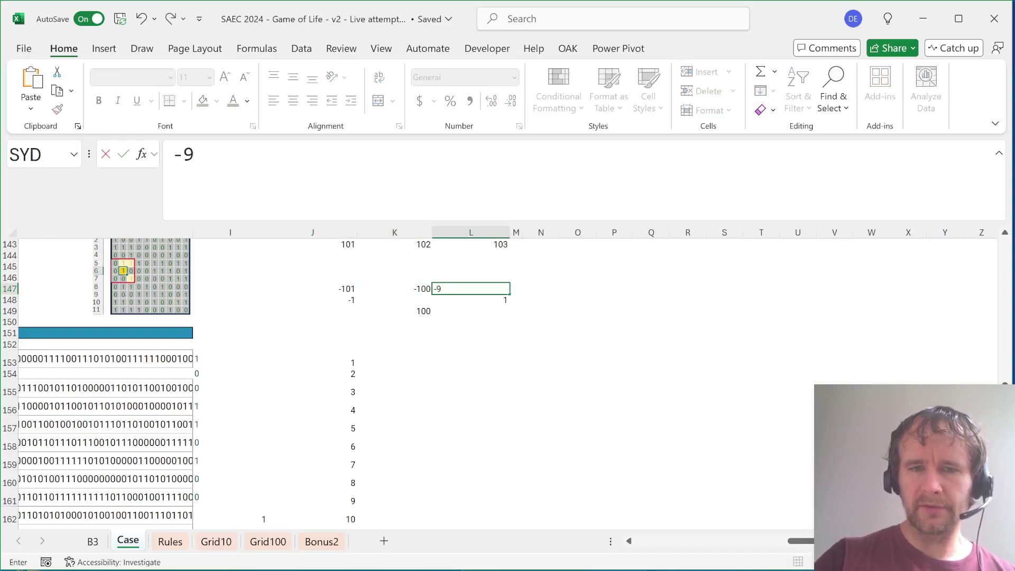
key("Return")
key("Up")
key("Right")
key("Right")
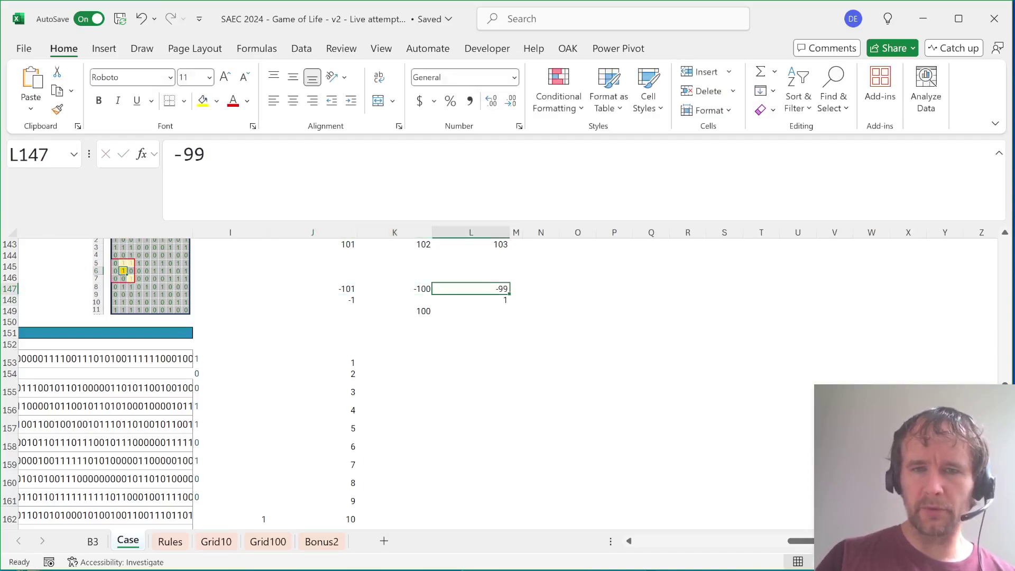
Enter the lower diagonal neighbour offsets 99 in J149 and 101 in L149
left_click(312, 311)
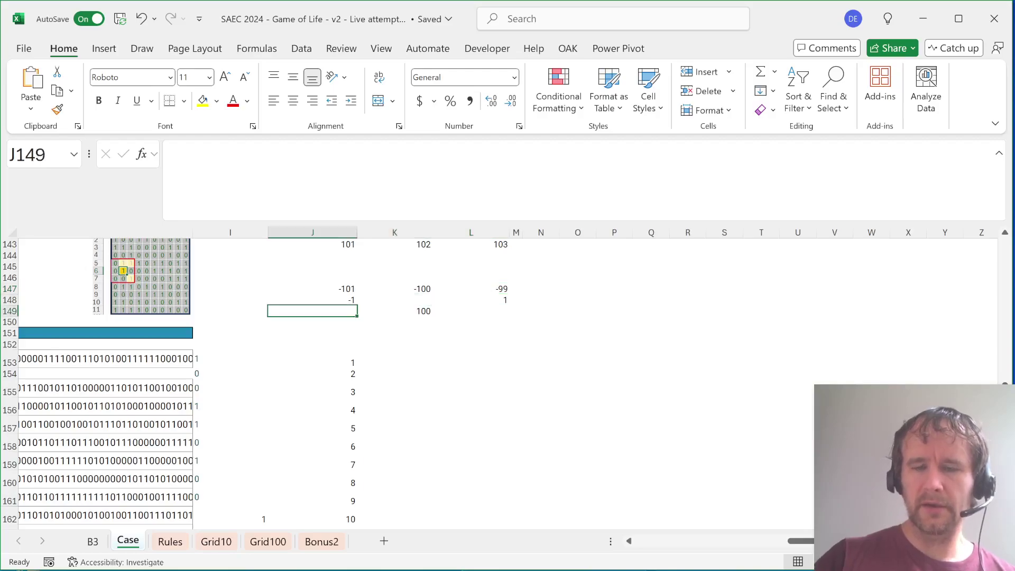
type("99")
key("Right")
key("Right")
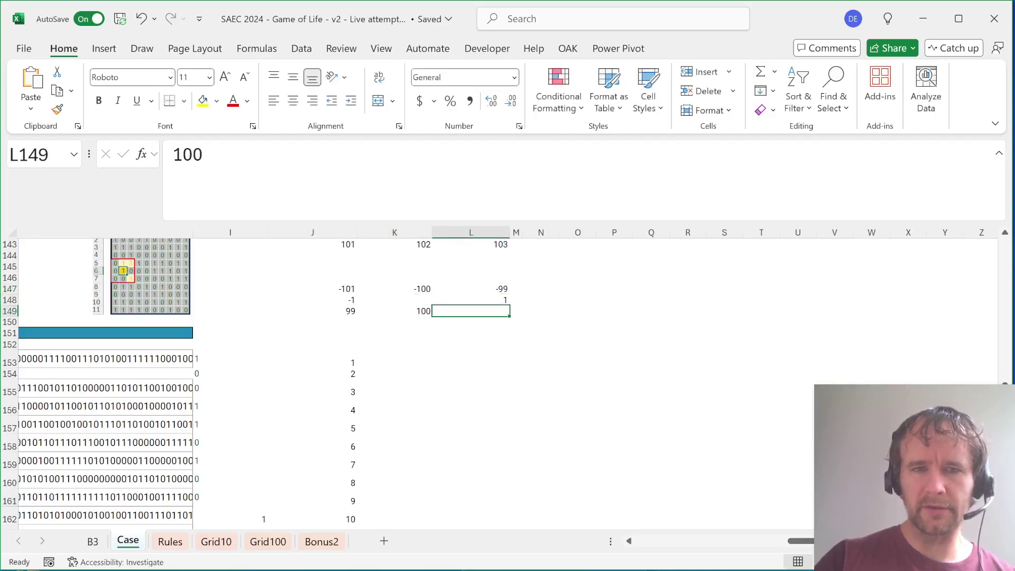
type("101")
key("Return")
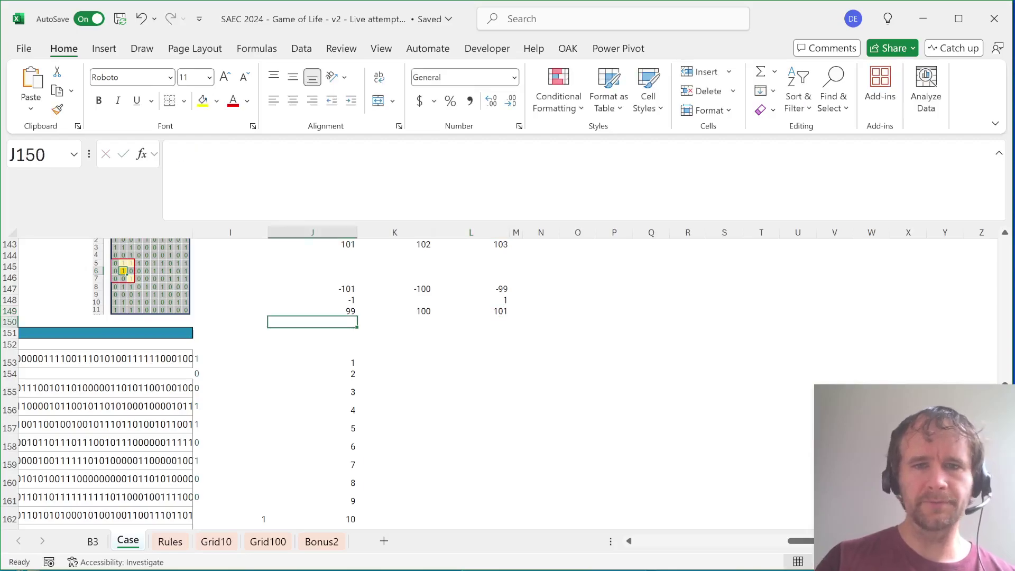
Enter 0 in the offset grid's centre cell K148 and re-enter 100 in K149 below it
key("Up")
key("Up")
key("Right")
key("Right")
key("Left")
type("0")
key("Return")
type("100")
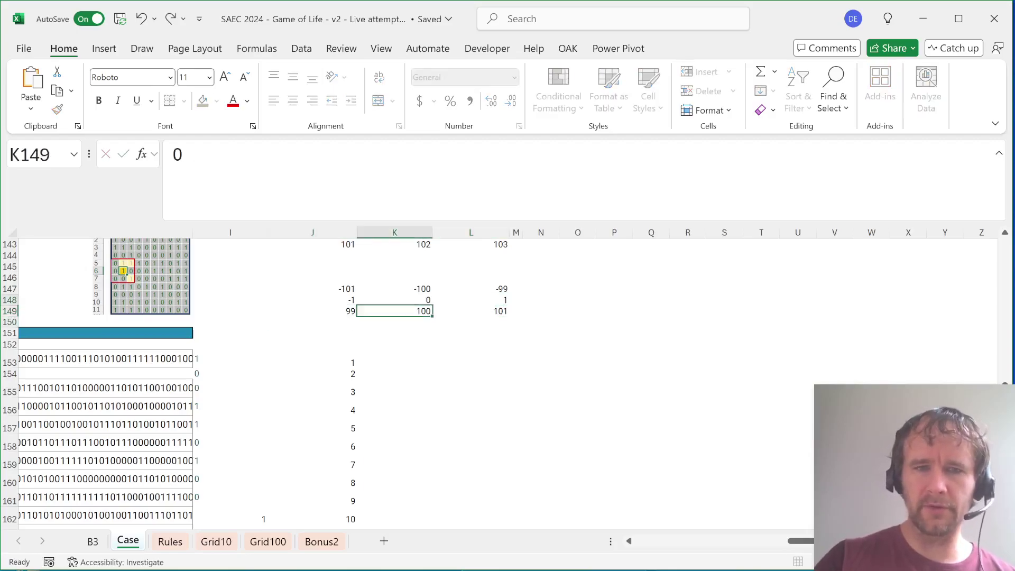
key("ctrl+Return")
Review the 3 by 3 offset grid in J147:L149 against the cell code column starting at J153
key("Up")
key("Up")
key("Right")
key("Right")
key("Left")
key("Down")
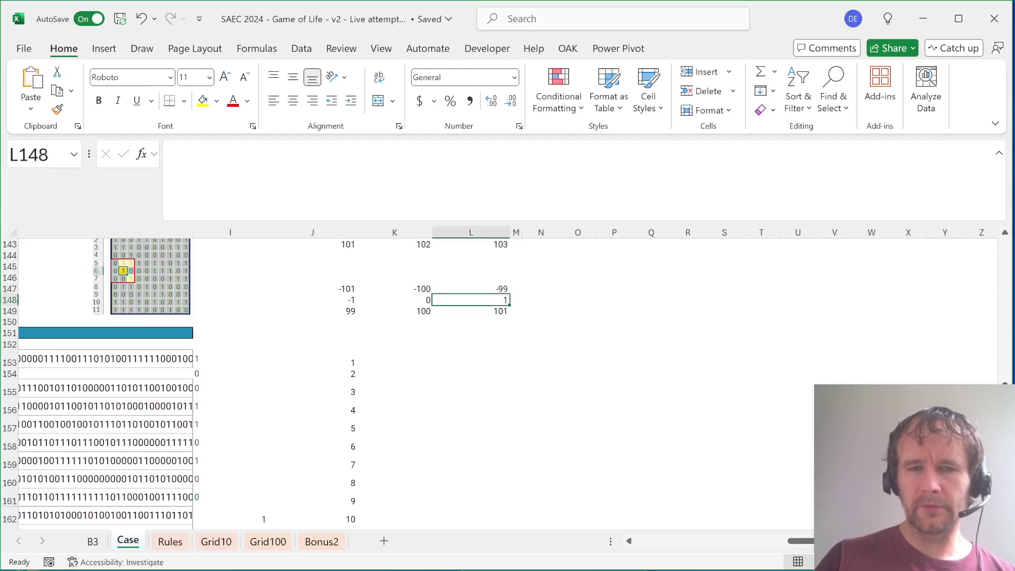
key("Left")
key("Down")
key("Left")
key("Down")
key("Down")
key("Down")
key("Down")
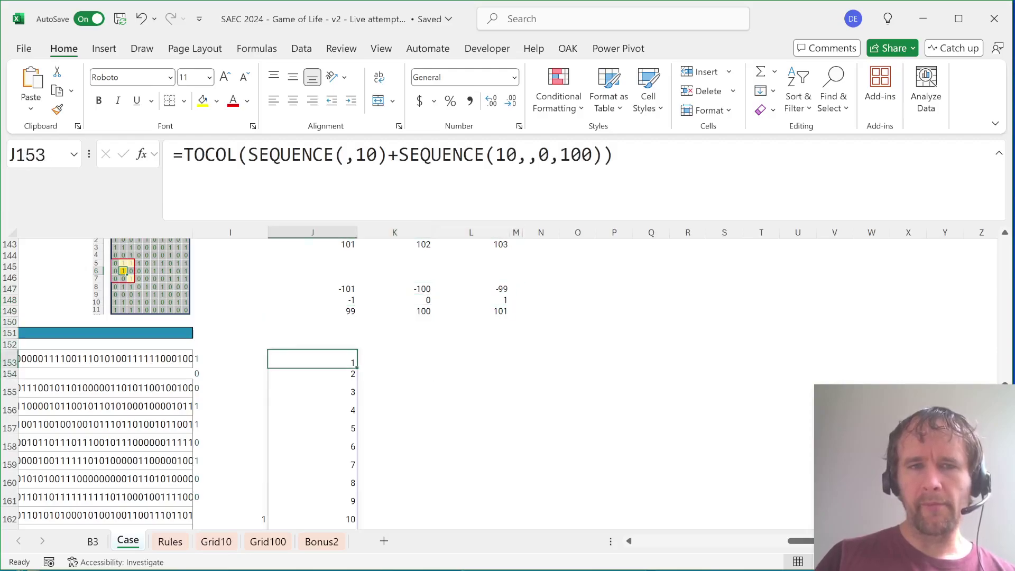
key("Right")
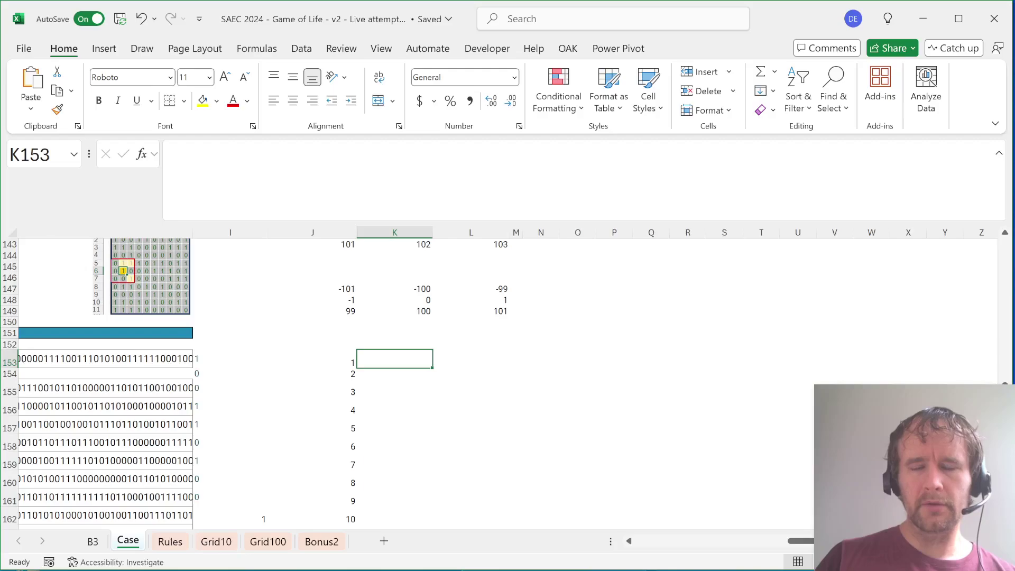
Enter =TOROW(J147:L149) in O147 to flatten the 3 by 3 offset grid into a single row
left_click(550, 285)
key("Right")
type("=to")
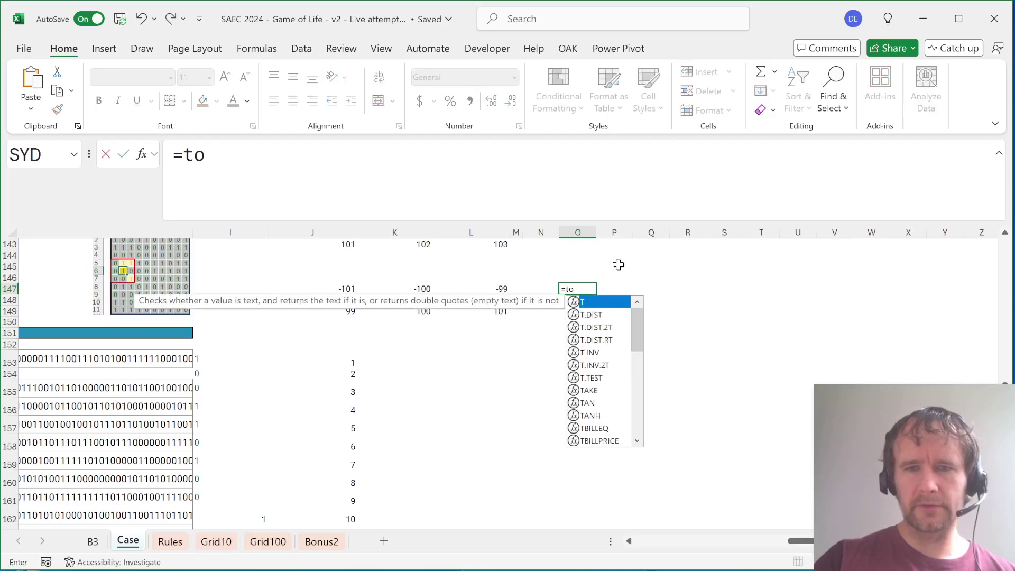
type("r")
key("Down")
key("Down")
key("Tab")
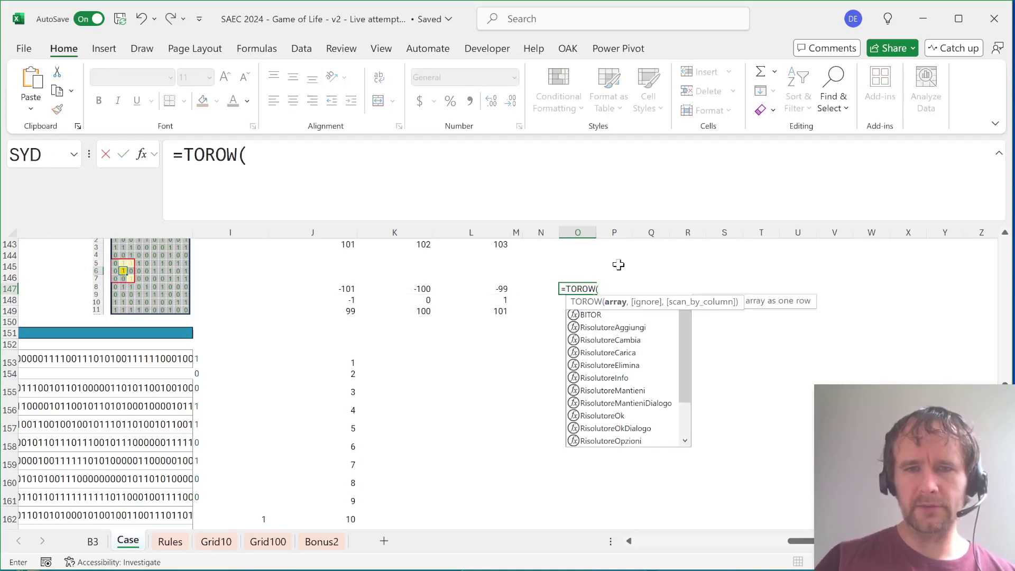
key("Left")
key("Left")
key("Left")
key("shift+Left")
key("shift+Left")
key("shift+Down")
key("shift+Down")
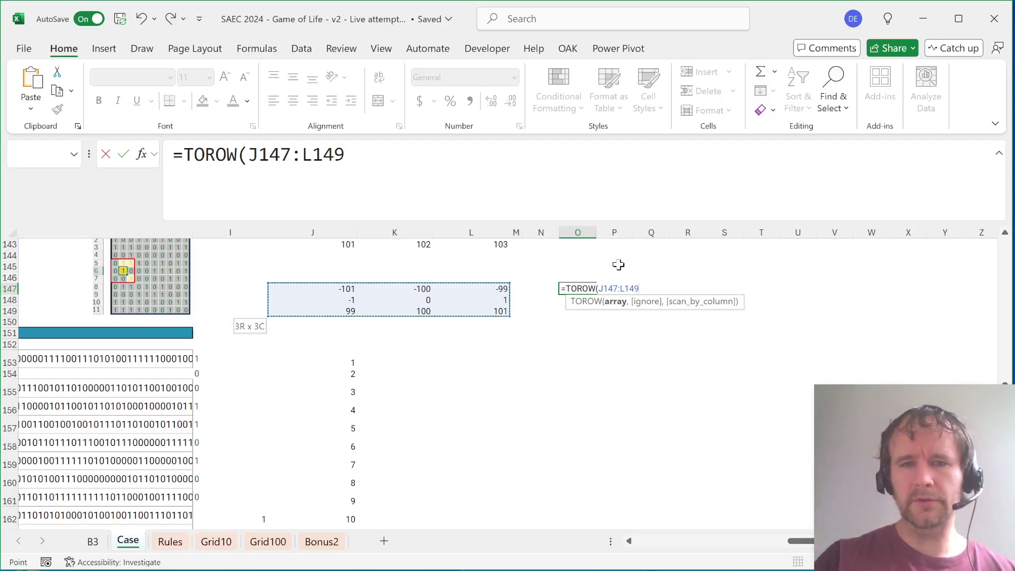
type(")")
key("ctrl+Return")
Name the spilled offset row starting at O147 dirs
key("ctrl+shift+Right")
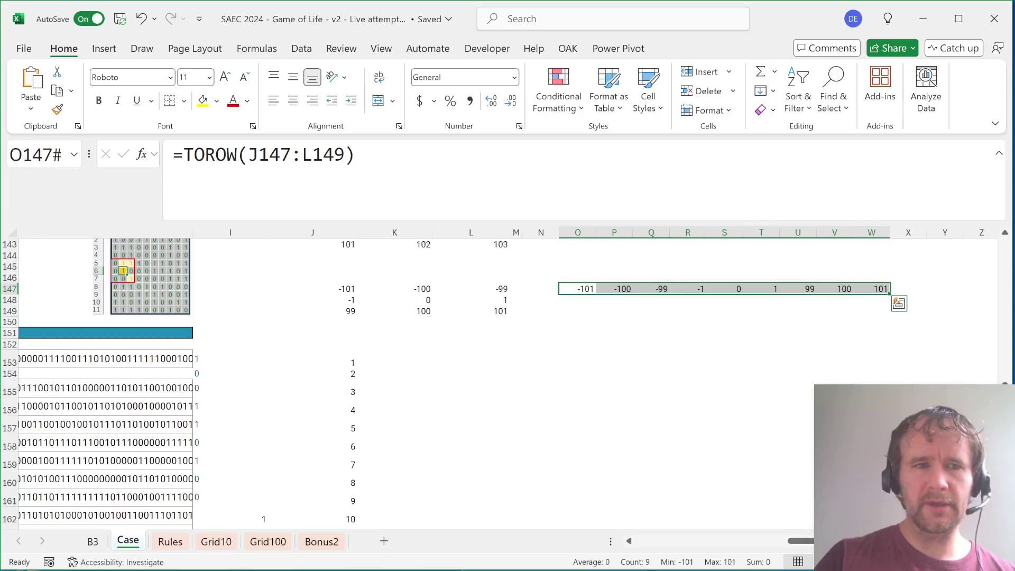
left_click(37, 153)
type("dirs")
key("Return")
Enter =J153+dirs in K153 to list the neighbour codes of the first cell code
key("Down")
key("Left")
key("Left")
key("Left")
key("Left")
key("Down")
key("Down")
key("Down")
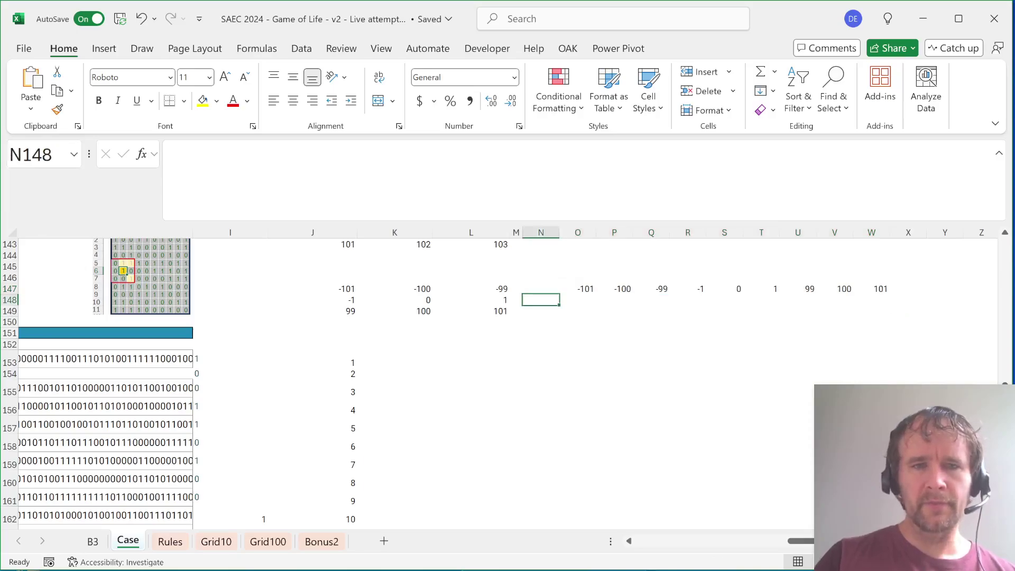
key("Left")
key("Down")
key("Down")
key("Right")
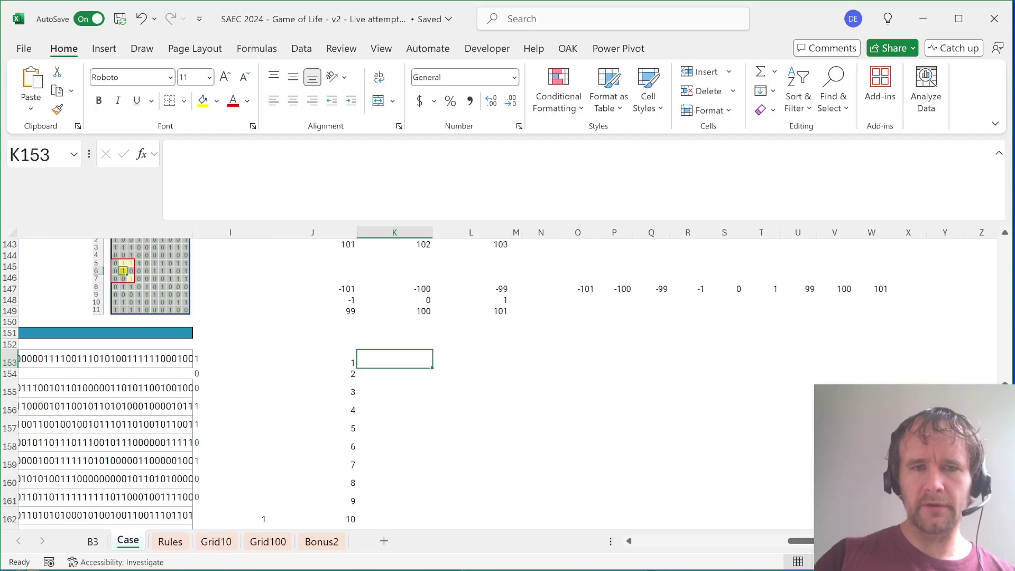
type("=")
key("Left")
type("+dirs")
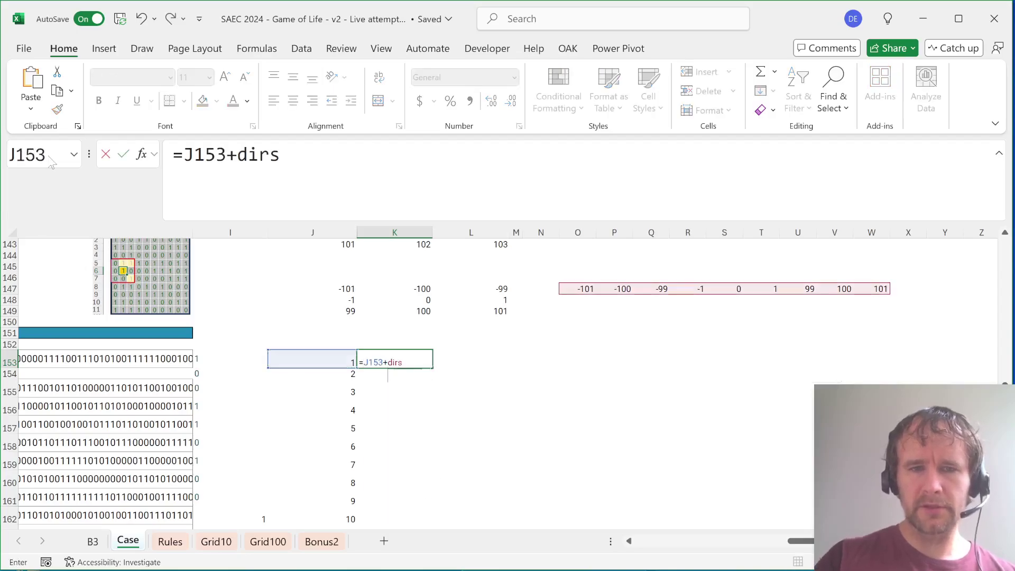
key("Return")
key("Up")
key("ctrl+shift+Right")
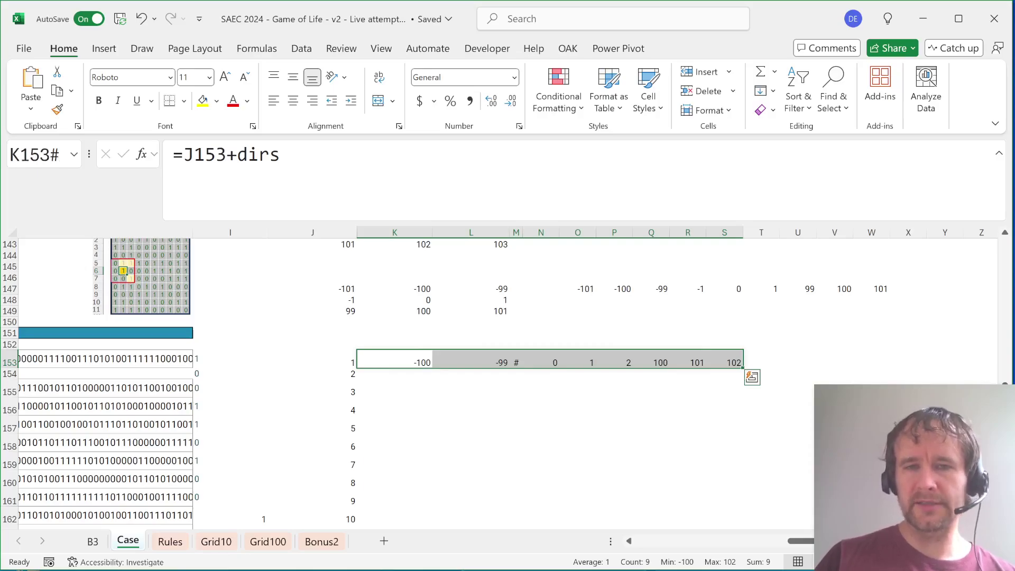
Examine the neighbour codes spilled across K153:S153 for the first grid cell
key("Right")
key("Right")
key("Right")
key("Right")
key("Right")
key("Right")
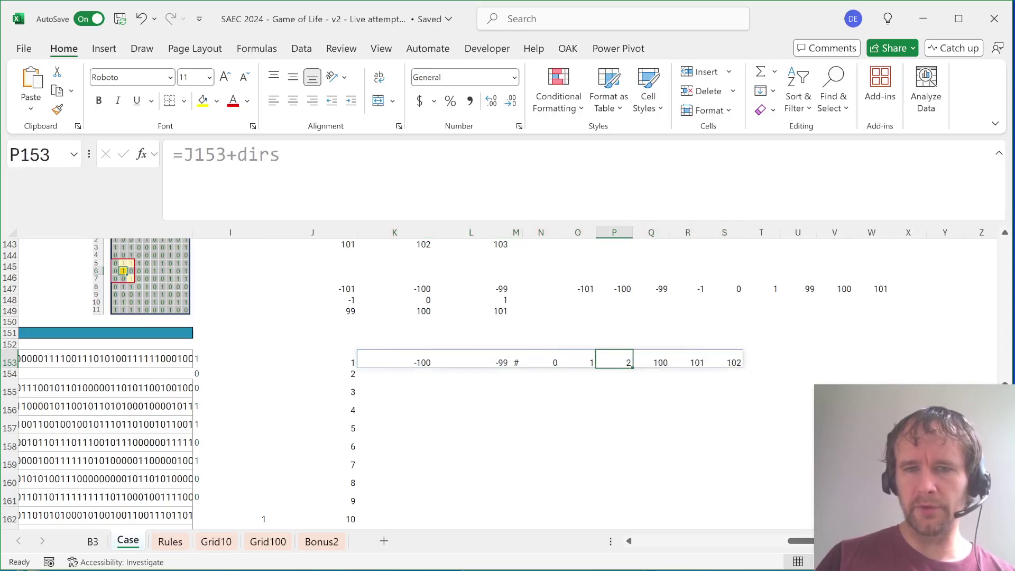
key("Right")
key("Right")
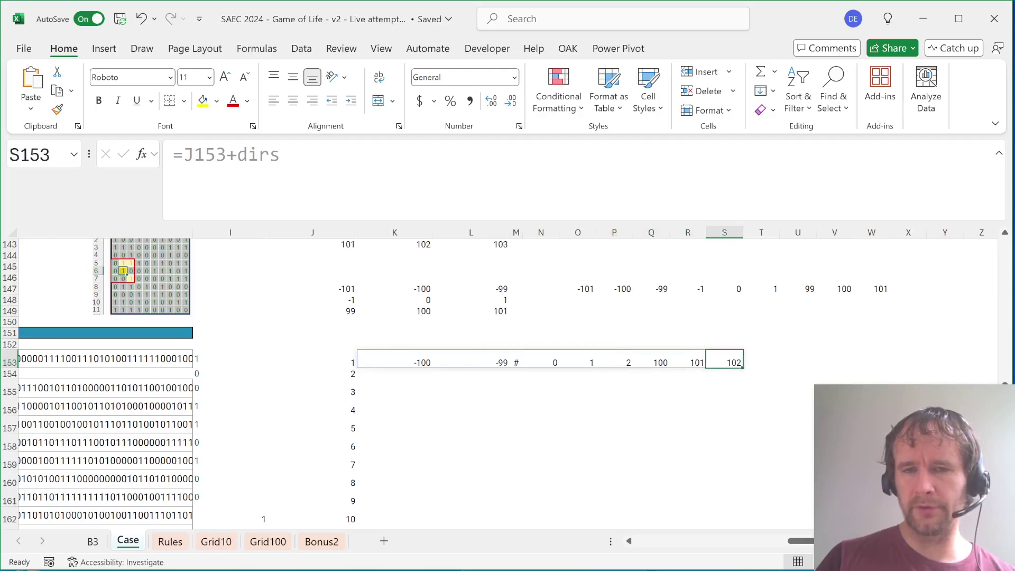
key("Left")
key("Left")
key("Left")
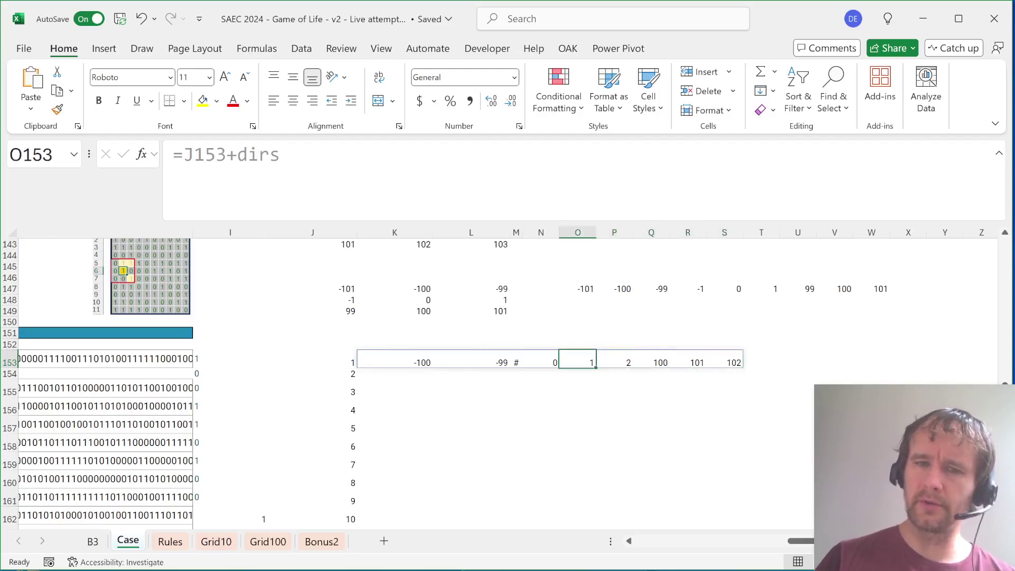
key("Right")
key("Right")
key("Right")
key("Right")
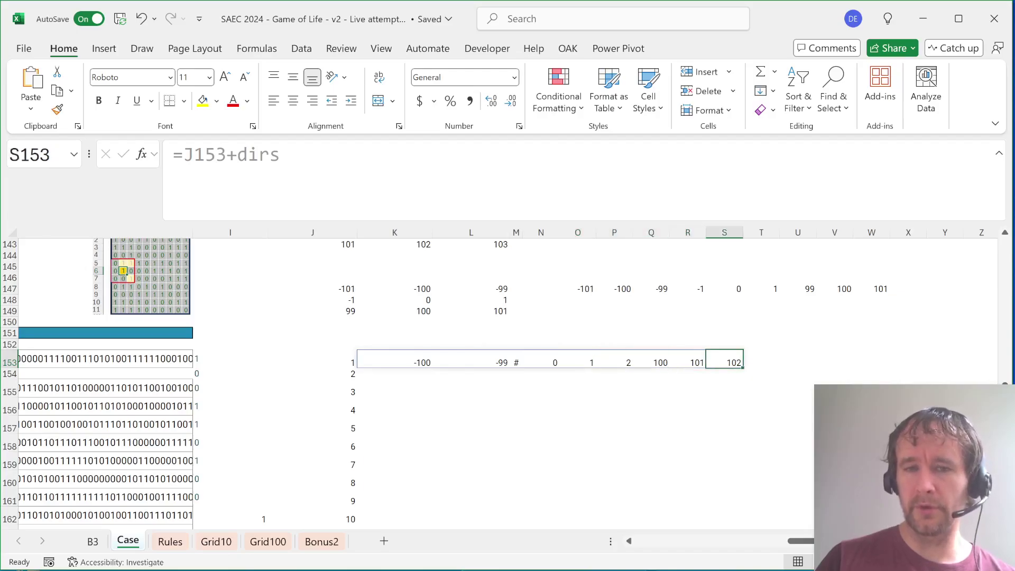
key("Left")
key("Left")
key("Left")
key("Left")
key("Left")
key("Left")
key("Left")
key("Left")
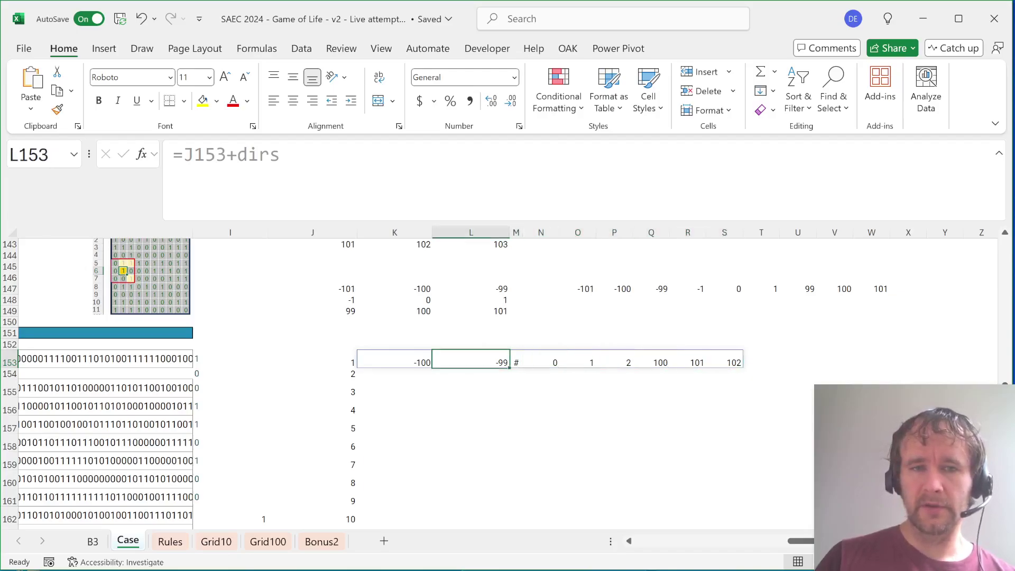
Try to match the neighbour codes against the cell code column with =XMATCH(J153+dirs,J153#) in K153
left_click(183, 154)
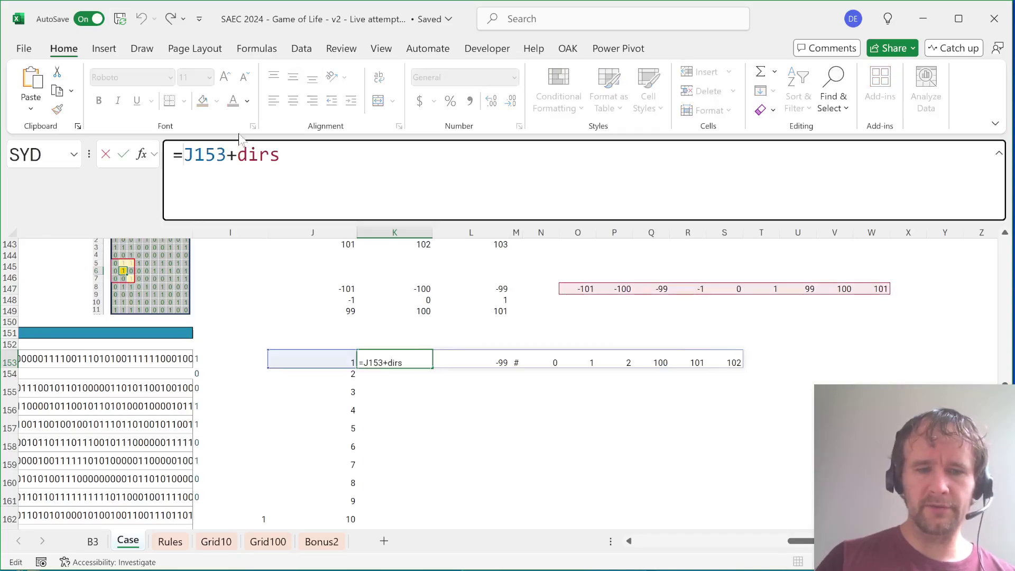
type("XMATCH(")
key("Tab")
key("End")
type(",")
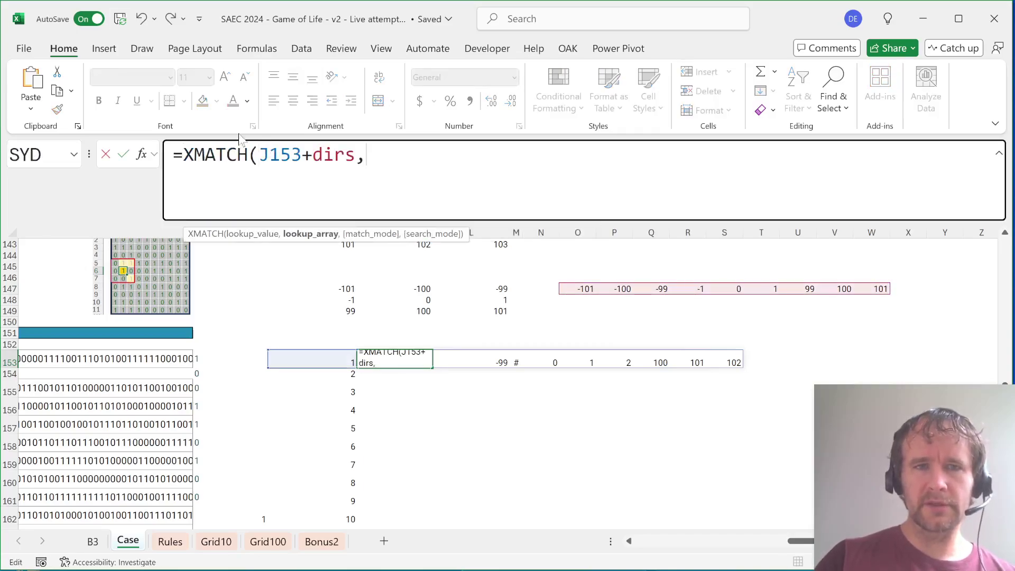
left_click(320, 360)
type("#")
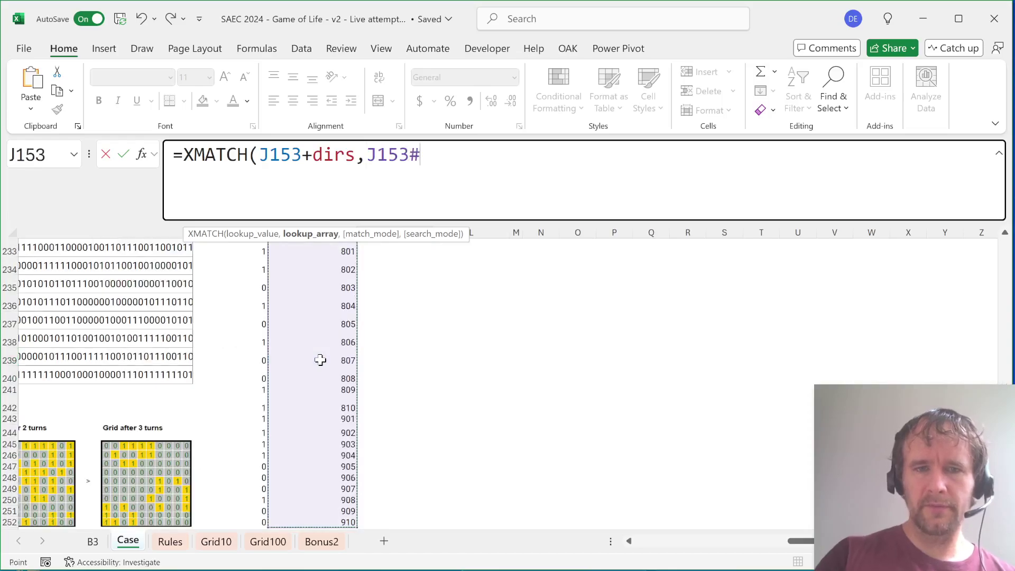
key("Return")
Review the XMATCH results across K153:S153 to check which neighbour codes exist in the grid
key("Up")
key("Right")
key("Right")
key("Right")
key("Right")
key("Right")
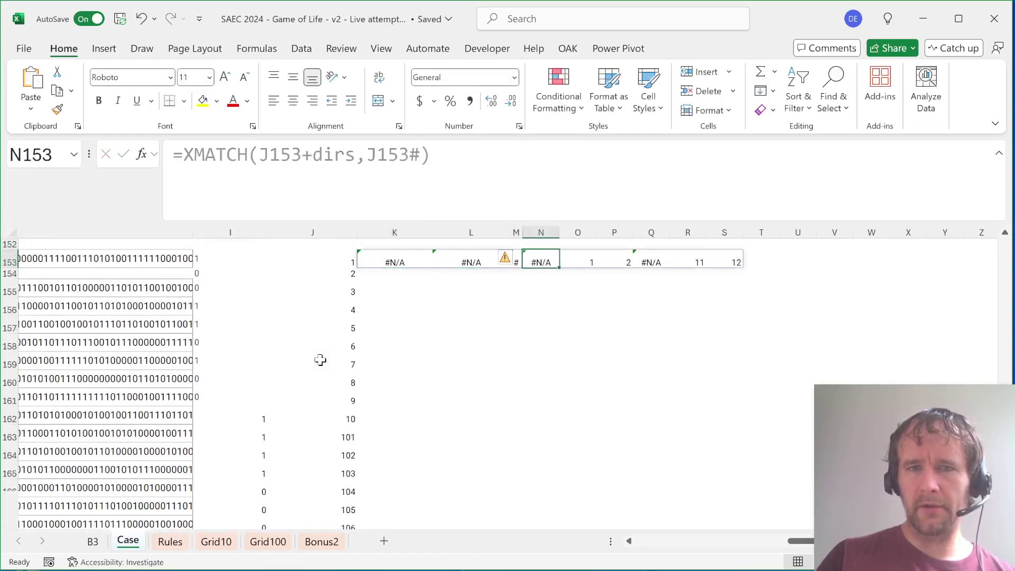
key("Right")
key("Right")
key("Right")
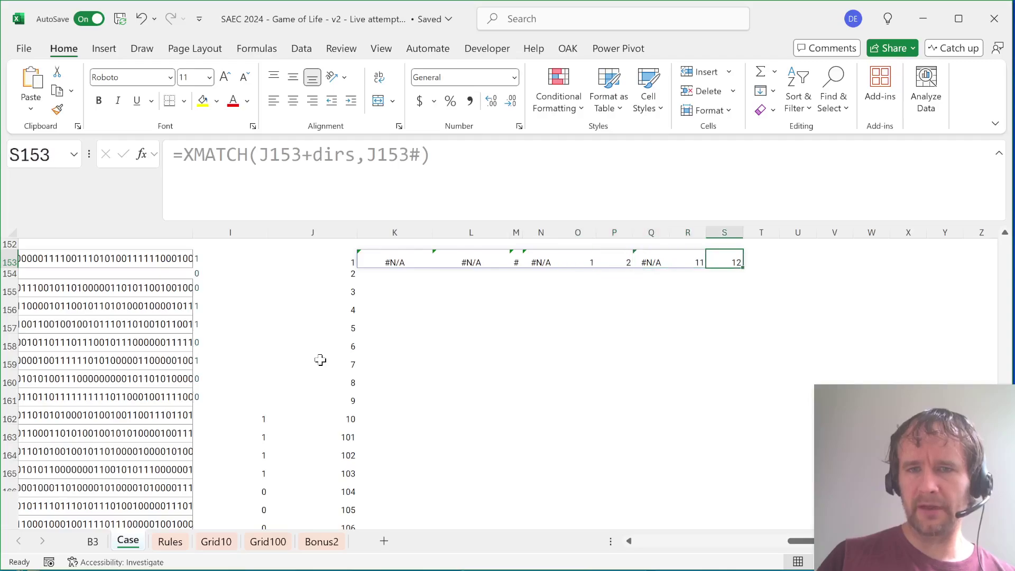
key("Left")
key("Left")
key("Left")
key("Left")
key("Left")
key("Left")
key("Left")
key("Left")
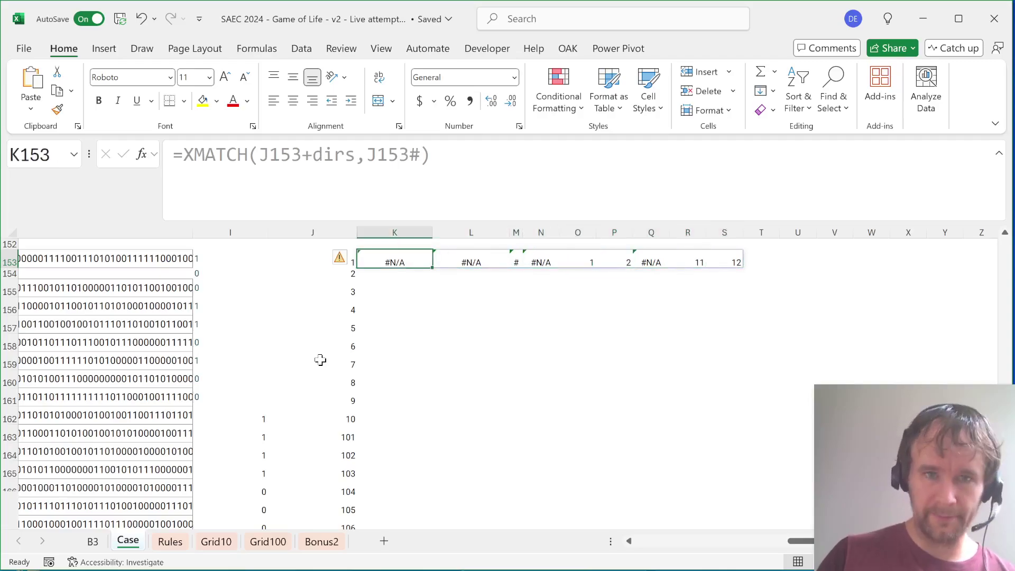
key("Up")
key("Down")
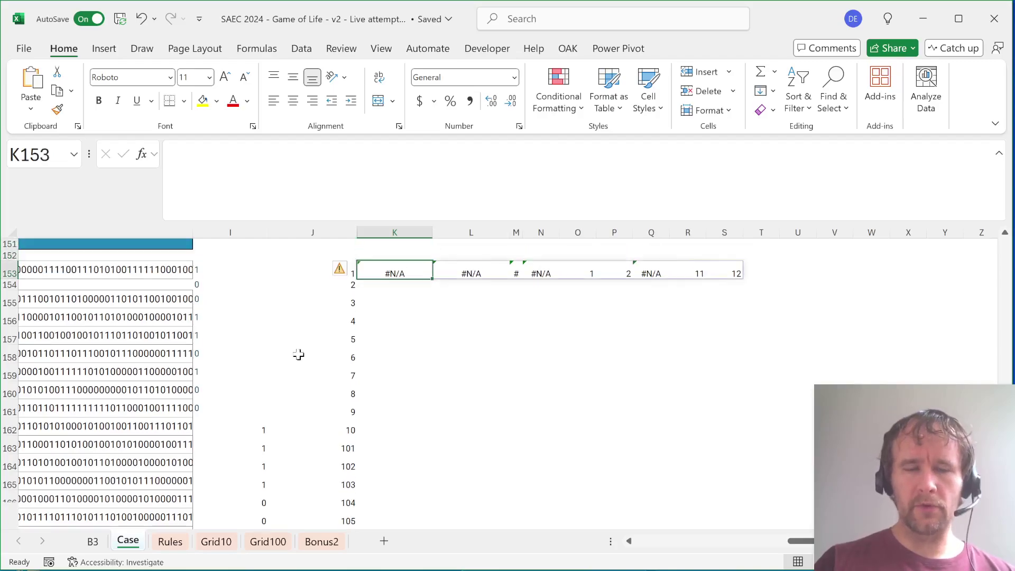
Remove the XMATCH wrapper and its lookup array from K153, leaving =J153+dirs
left_click(257, 155)
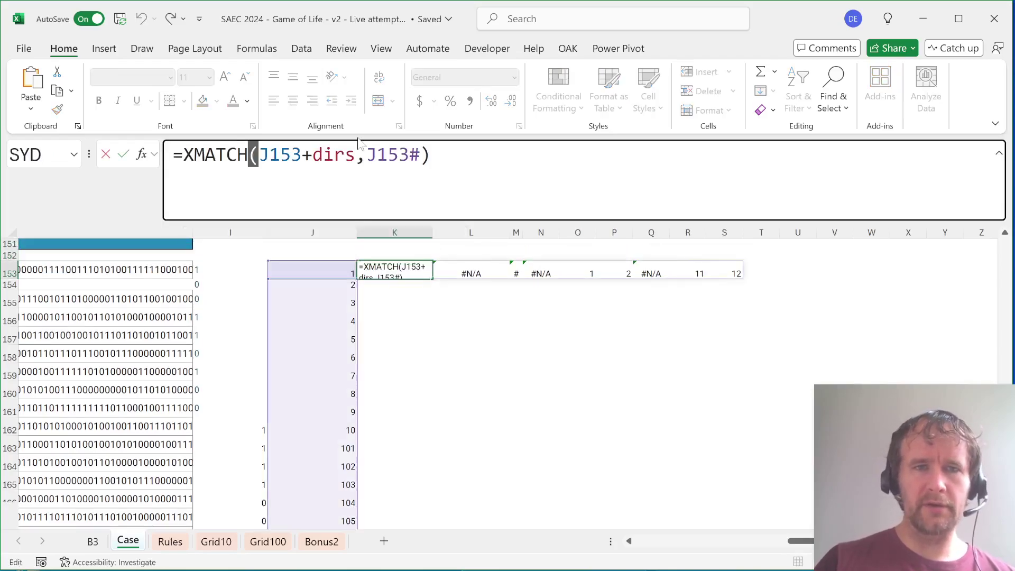
key("BackSpace")
key("BackSpace")
key("BackSpace")
key("BackSpace")
key("BackSpace")
key("BackSpace")
key("BackSpace")
left_click(281, 154)
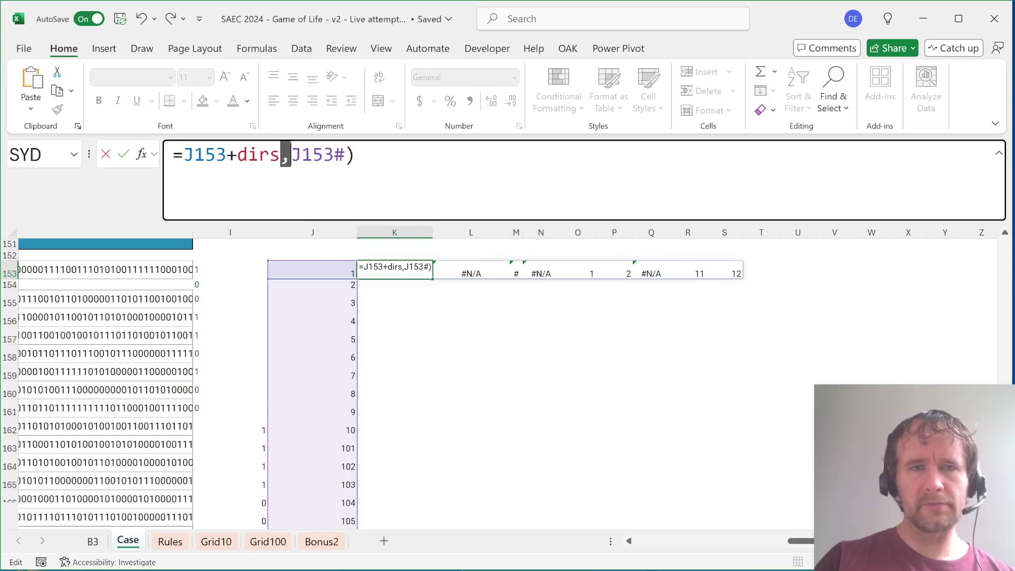
key("shift+End")
key("Delete")
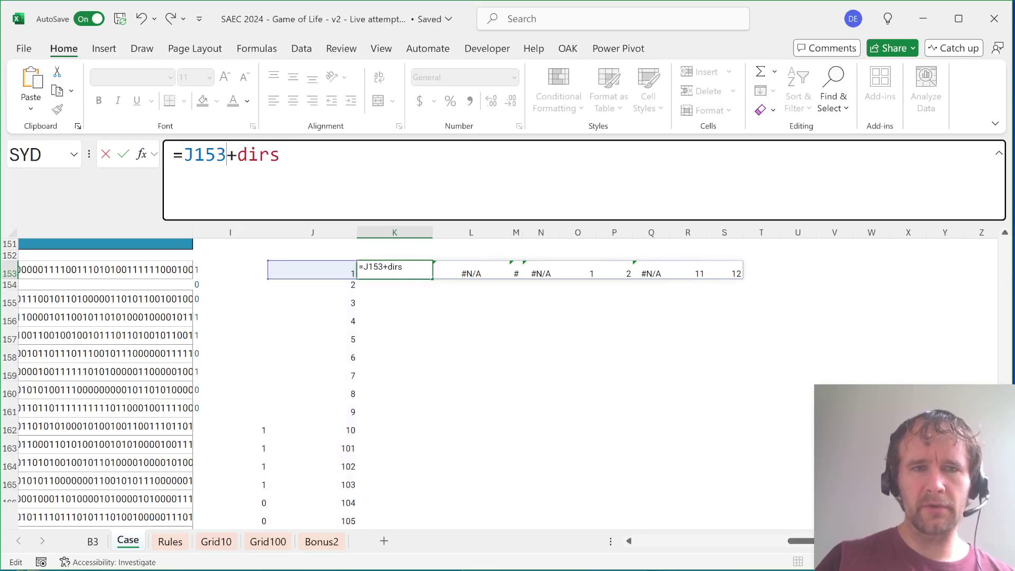
Change the K153 formula to =J153#+dirs to cover the neighbours of every cell code
key("Left")
type("#")
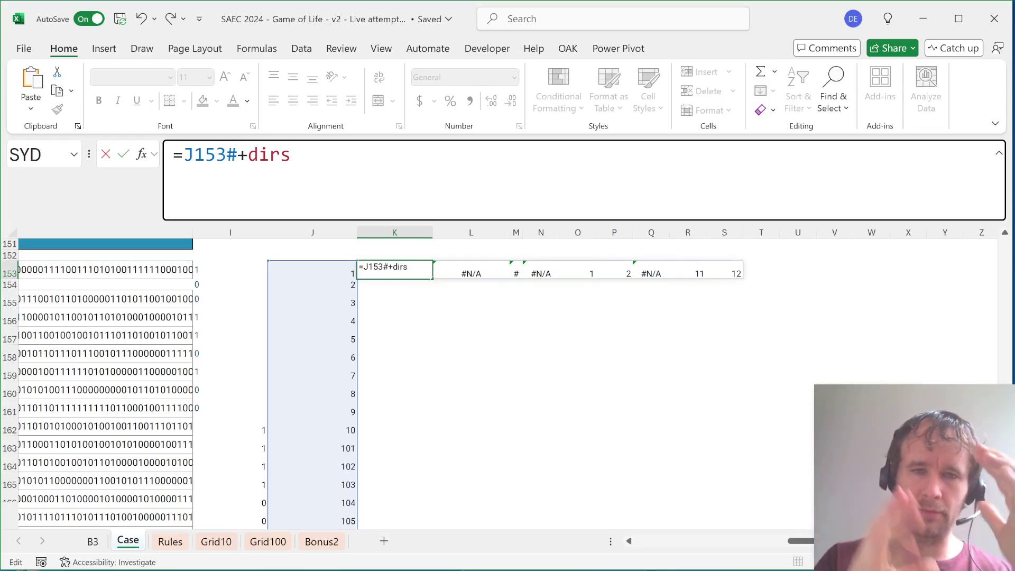
key("Return")
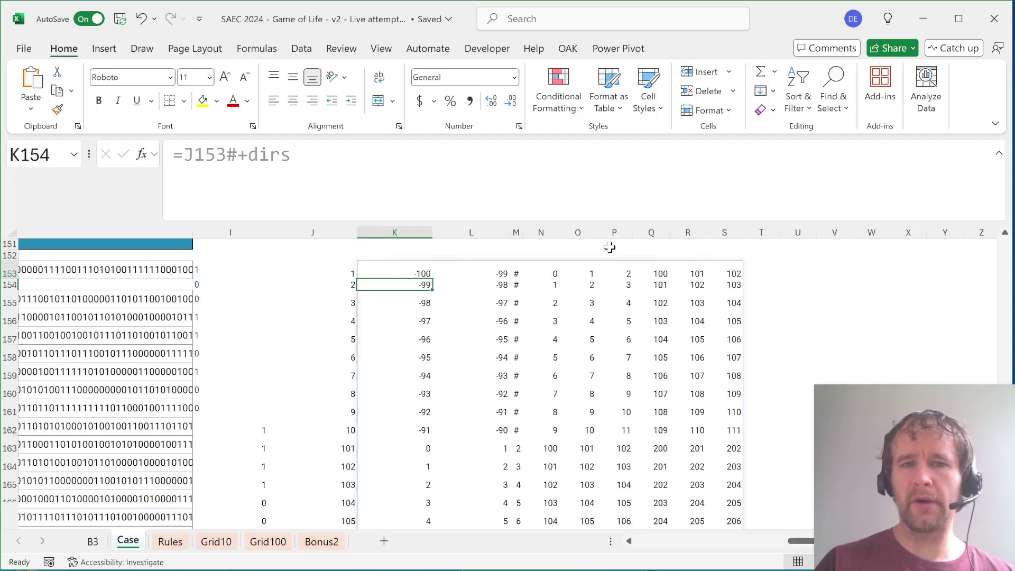
key("Up")
key("ctrl+shift+End")
key("Up")
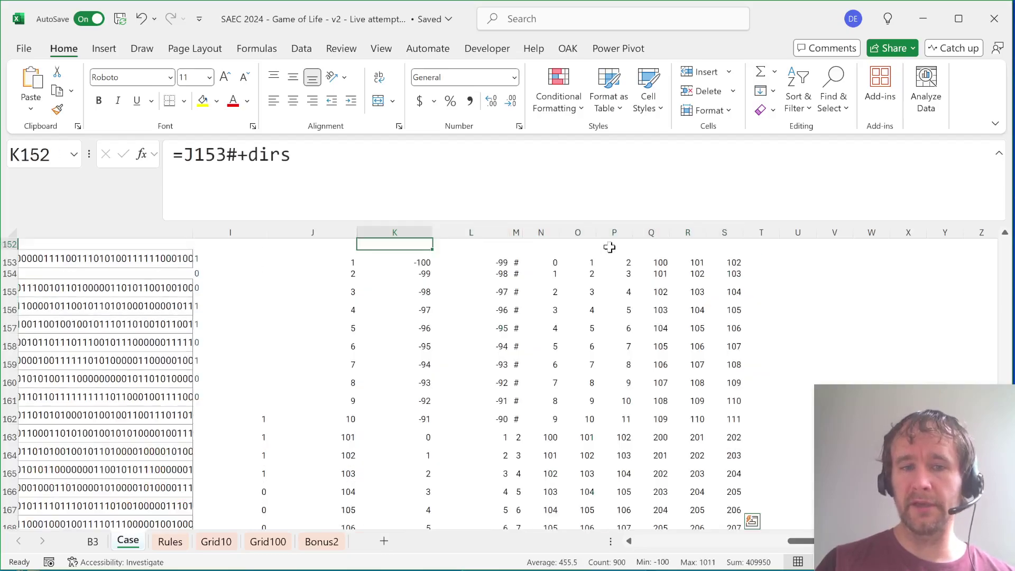
key("Down")
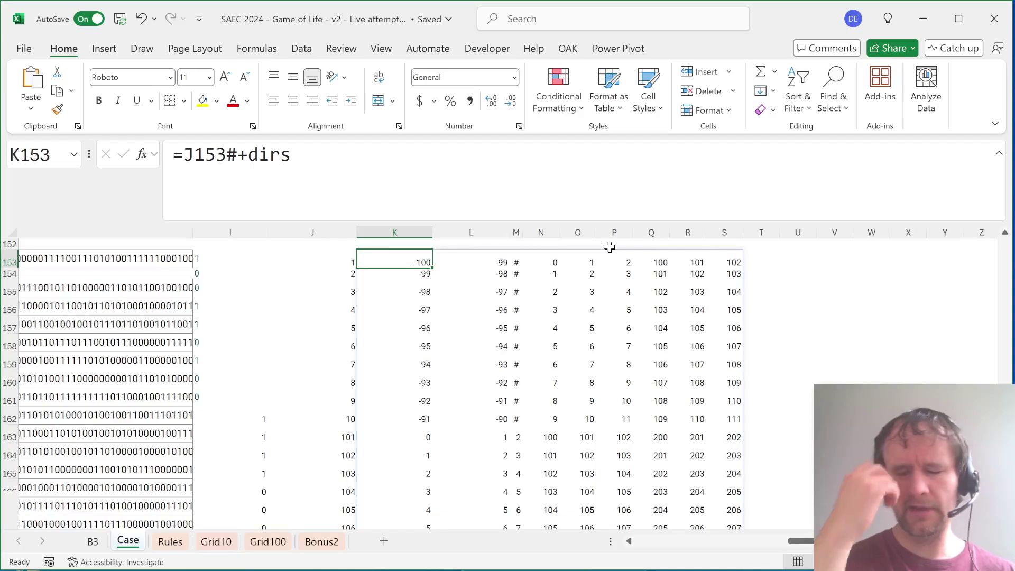
Wrap the K153 formula as =XLOOKUP(J153#+dirs,J153#,I153#) to return each neighbour's cell state
left_click(195, 156)
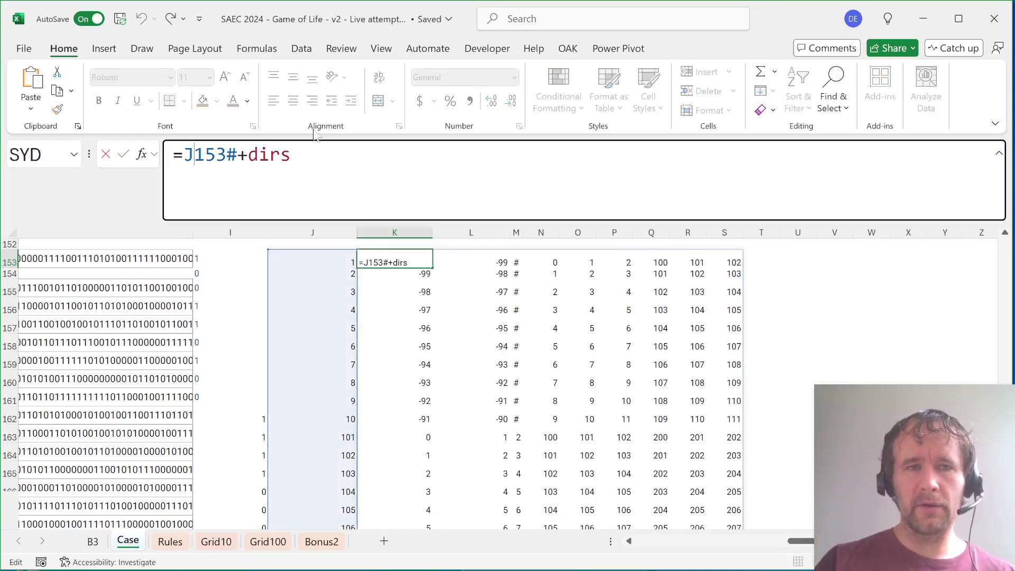
key("Left")
type("xl")
key("Tab")
key("End")
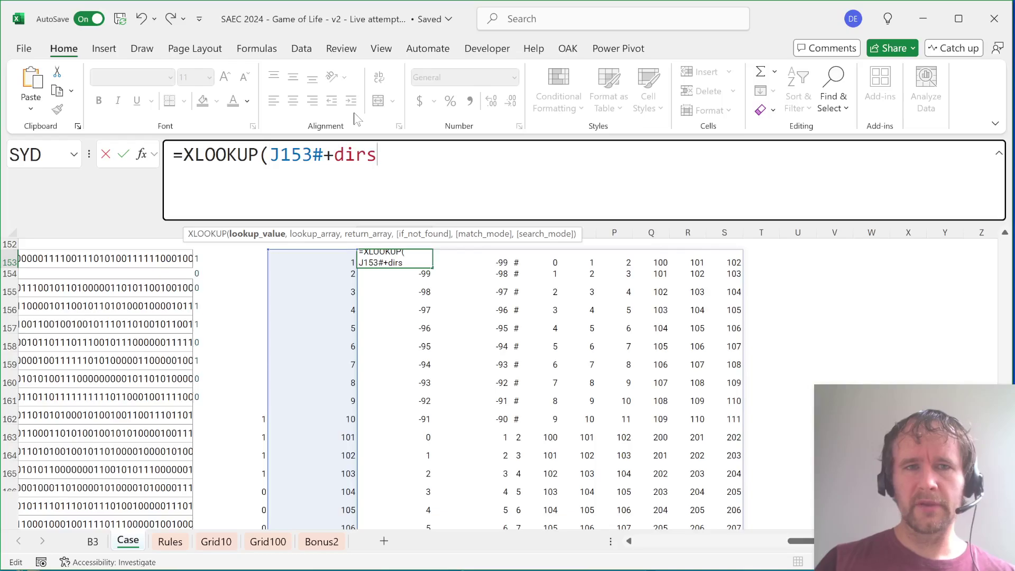
type(",")
left_click(317, 260)
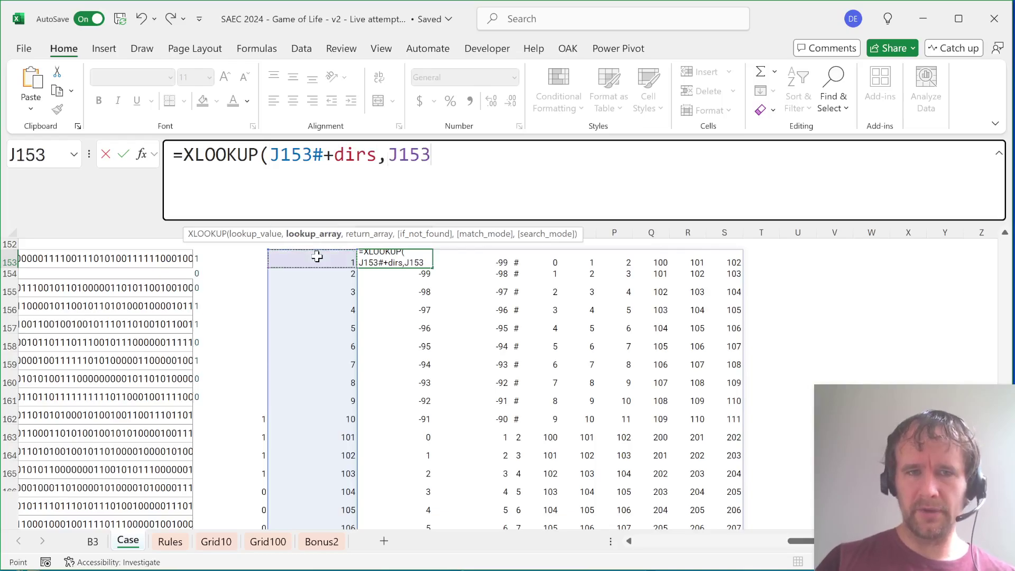
key("ctrl+shift+Down")
type(",")
left_click(260, 269)
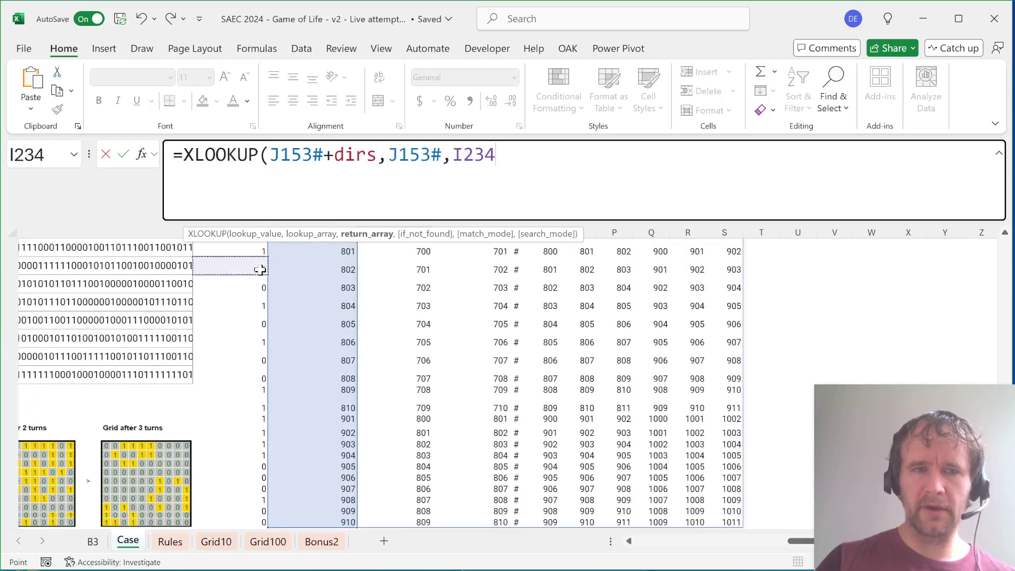
key("ctrl+Up")
key("ctrl+shift+Down")
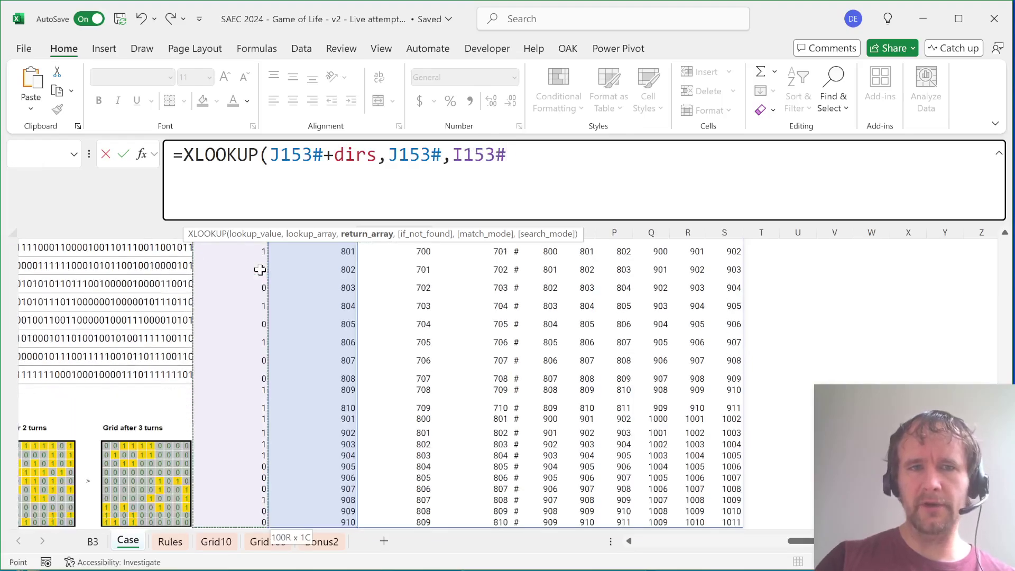
type(")")
key("Return")
key("Up")
key("Down")
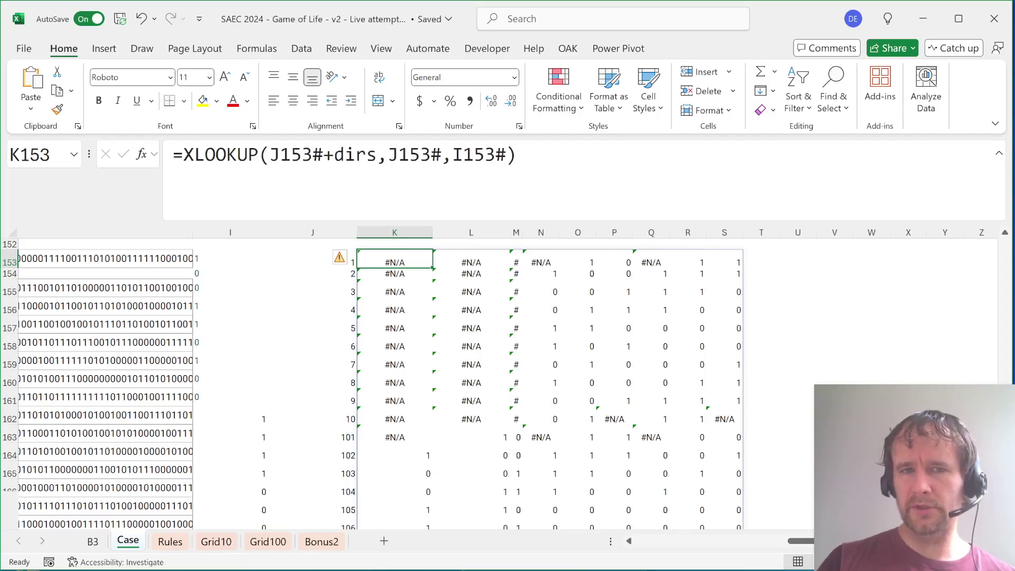
Add an empty string "" as the if-not-found value of the XLOOKUP in K153
key("F2")
key("Left")
type(",")
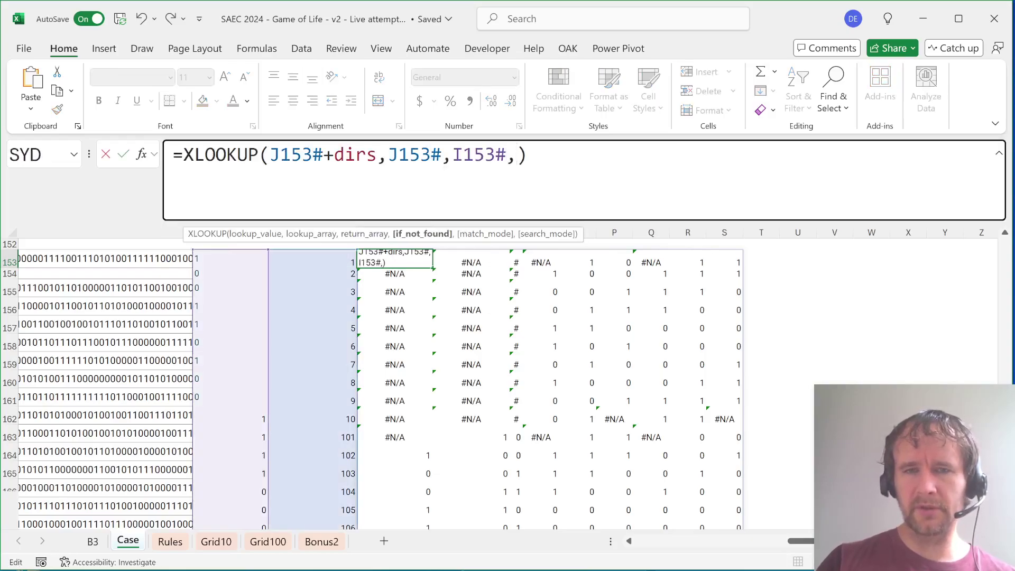
type("\"\"")
key("Return")
key("Up")
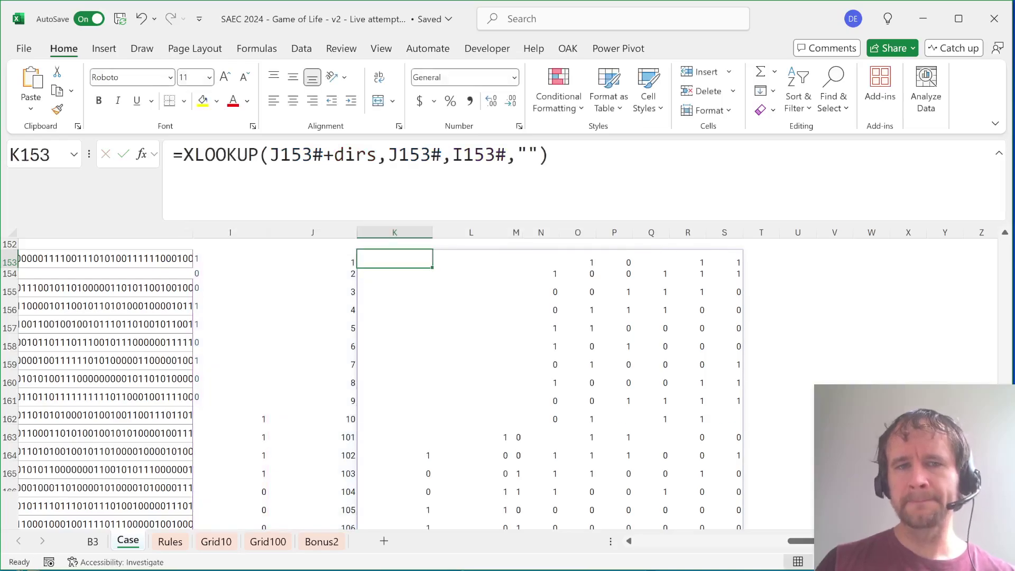
Examine the neighbour states spilled across row 153 for the first cell code
key("Left")
key("Right")
key("ctrl+shift+Right")
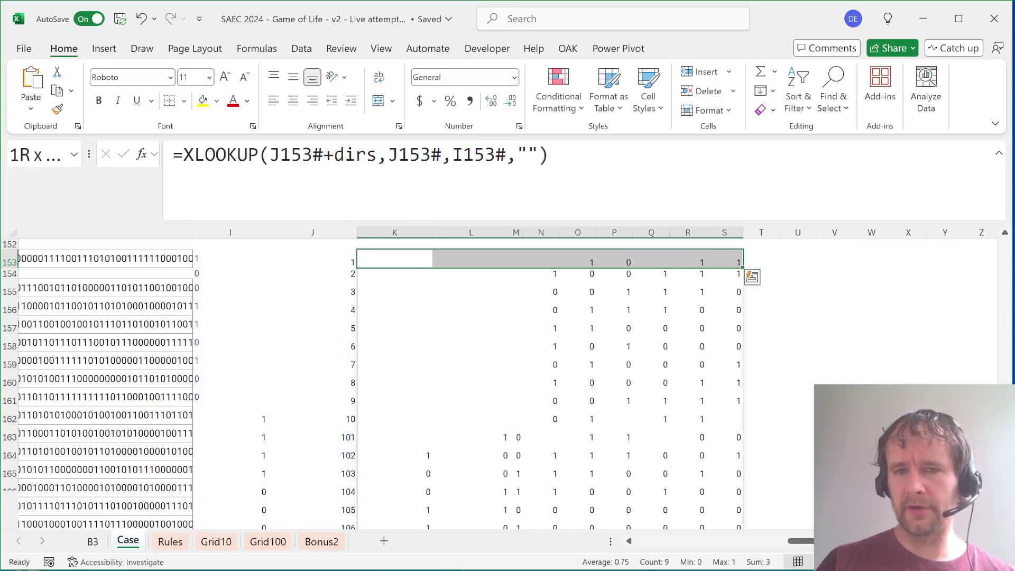
key("Left")
key("Up")
key("Down")
key("Right")
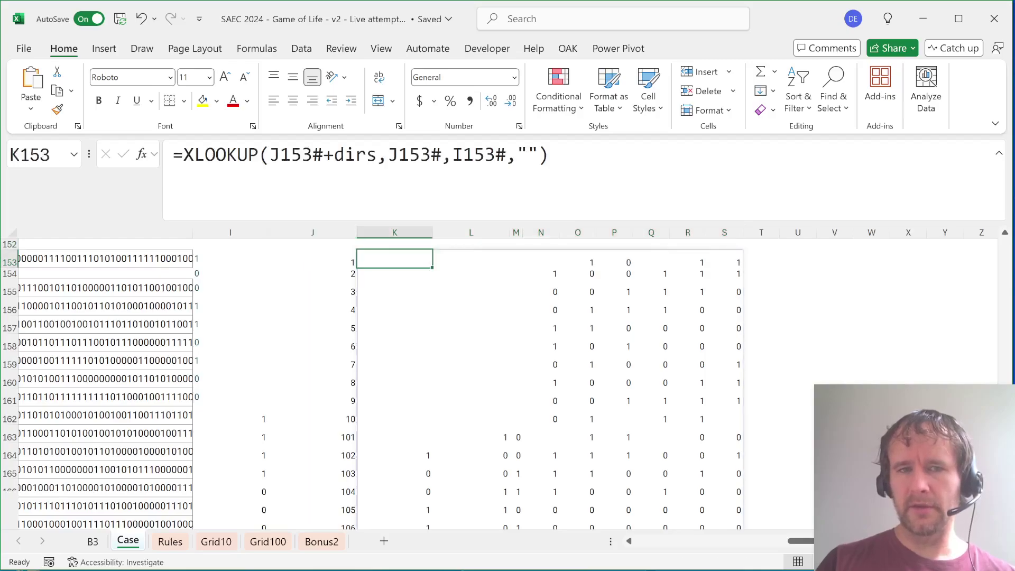
key("ctrl+shift+Right")
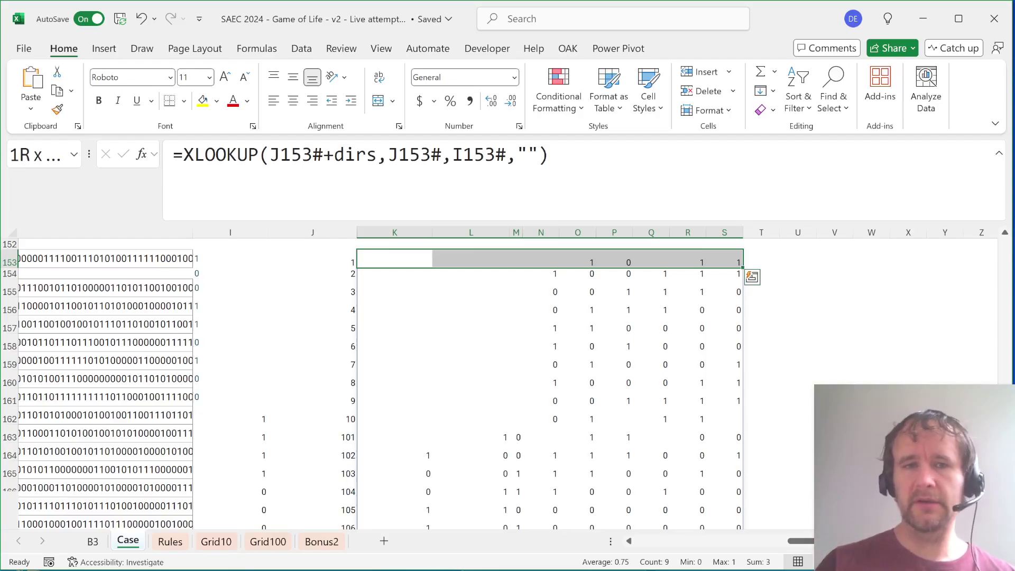
key("Left")
Examine the direction offsets above the lookup results, including the TOROW formula in O147
key("Up")
key("Up")
key("Down")
key("Left")
key("Left")
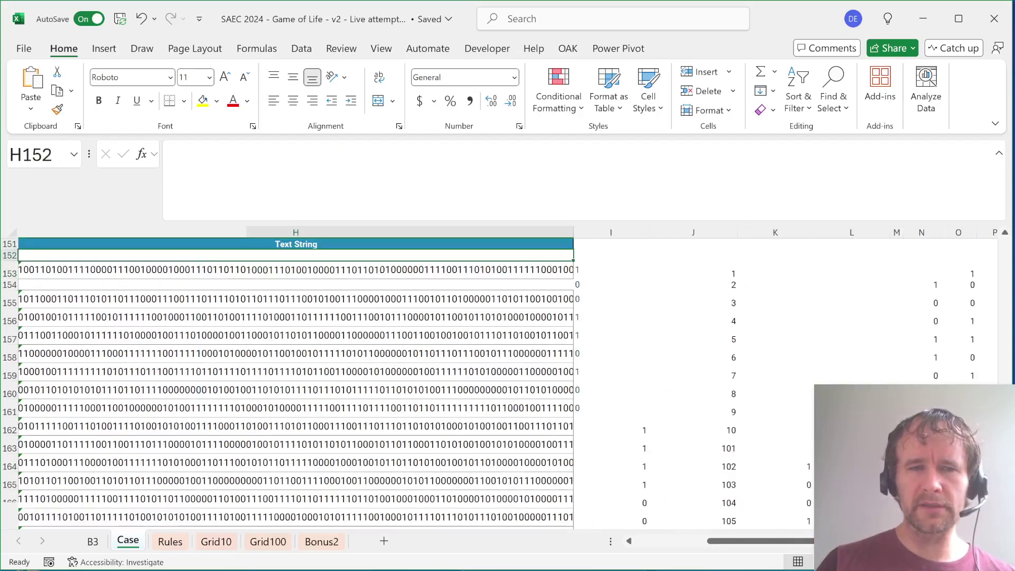
key("Left")
key("Up")
key("Right")
key("Right")
key("Right")
key("Right")
key("Right")
key("Right")
key("Right")
key("Right")
key("Up")
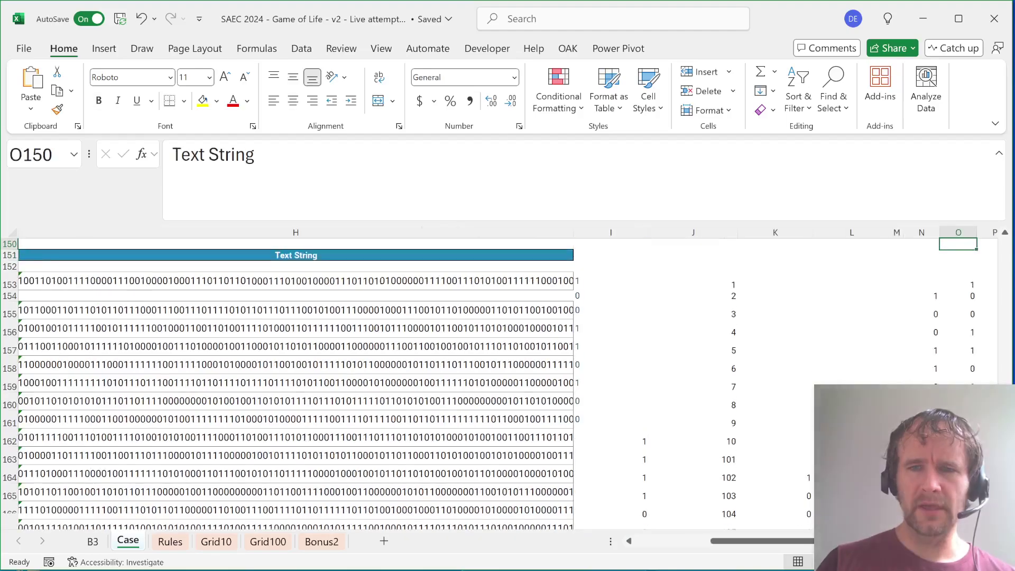
key("Up")
key("Down")
key("Up")
key("Up")
key("Up")
key("Left")
key("Left")
key("Left")
key("Up")
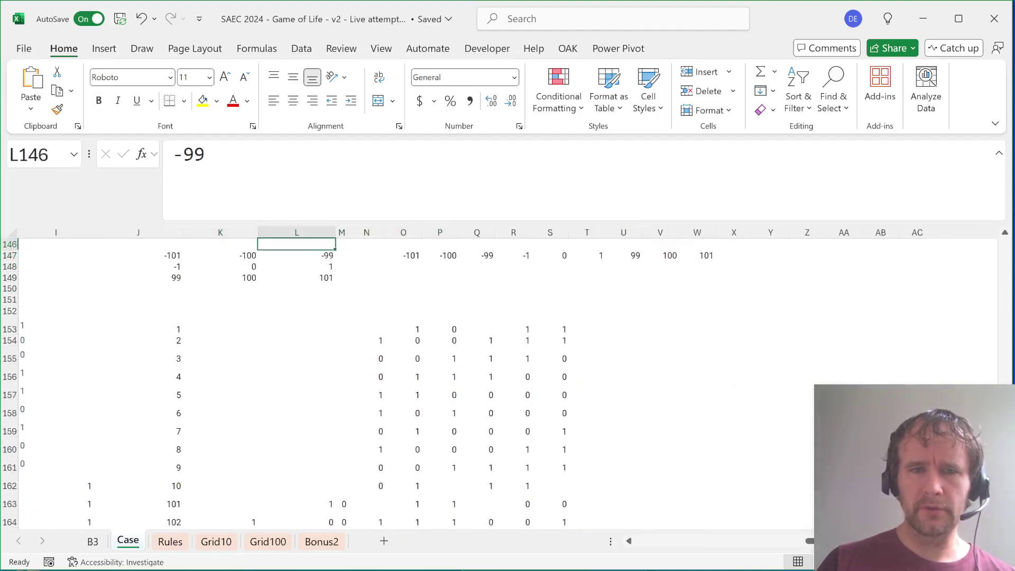
key("Right")
key("Right")
key("Right")
key("Down")
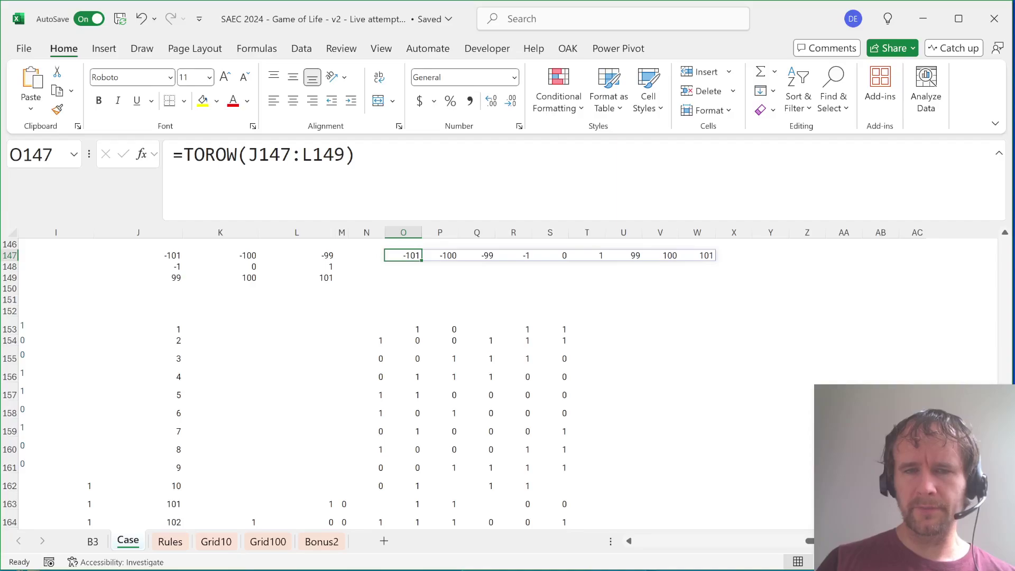
Enter =FILTER(dirs,dirs<>0) in O148 to list the direction offsets without the zero
key("Down")
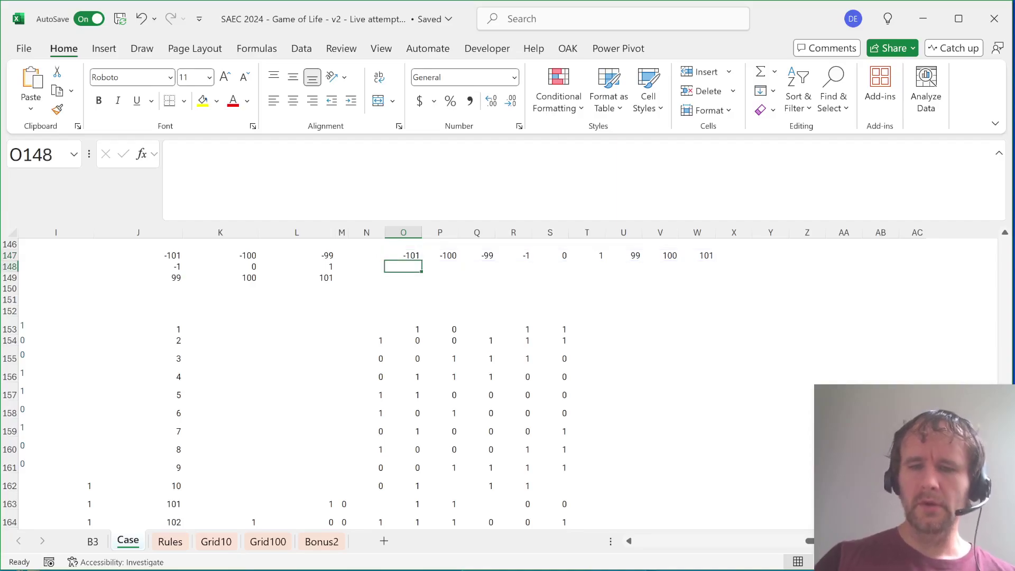
type("=fil")
key("Tab")
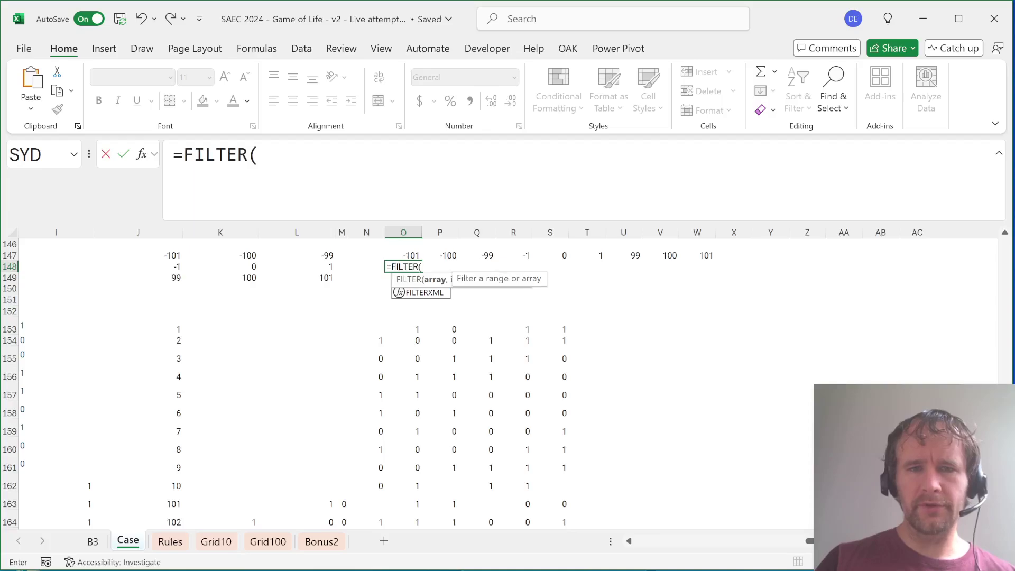
key("ctrl+shift+Right")
key("Up")
key("ctrl+shift+Right")
type(",")
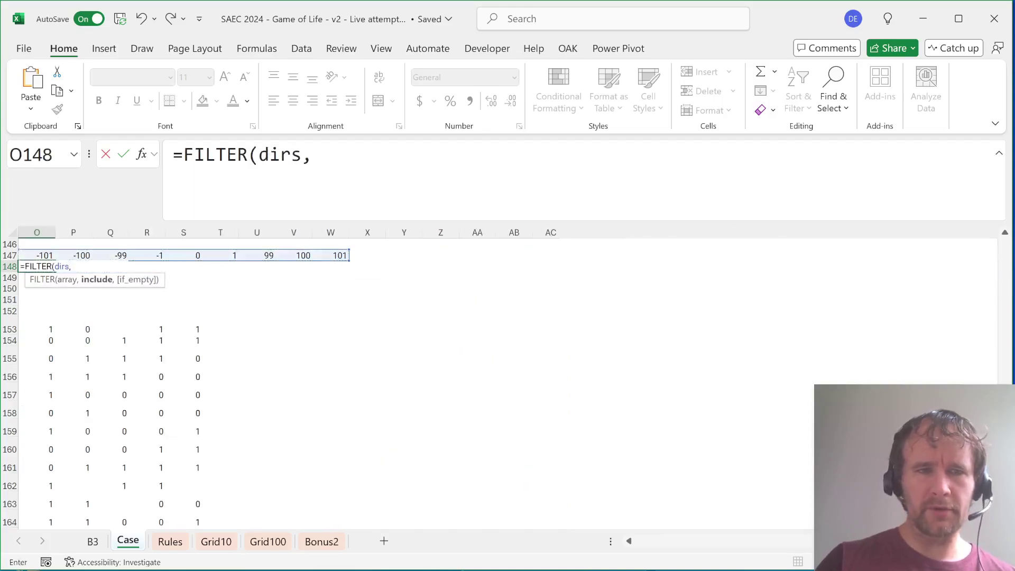
type("dirs<>0")
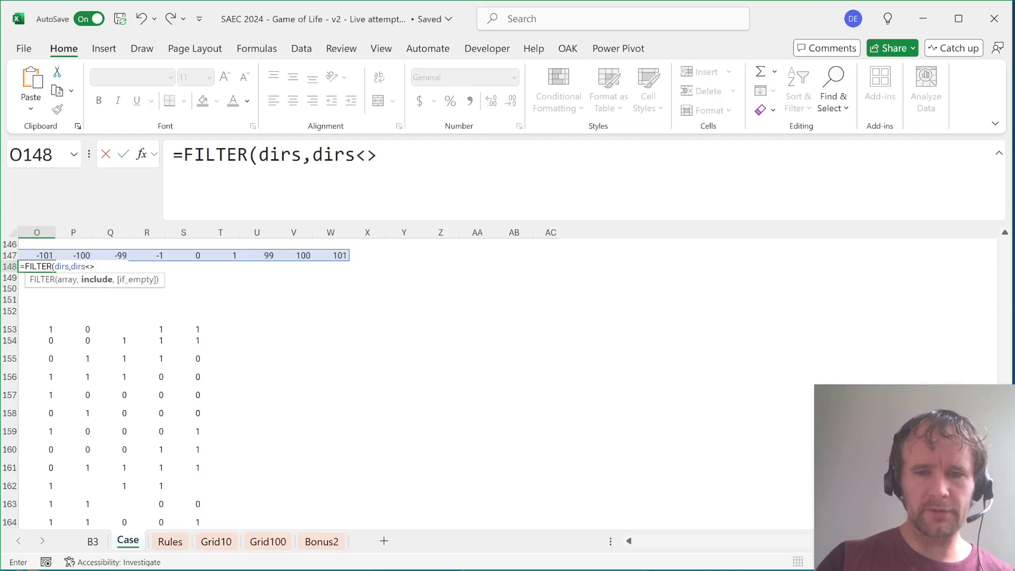
key("Return")
Name the whole spilled range of filtered offsets in O148# as ndirs
key("Up")
key("ctrl+shift+Right")
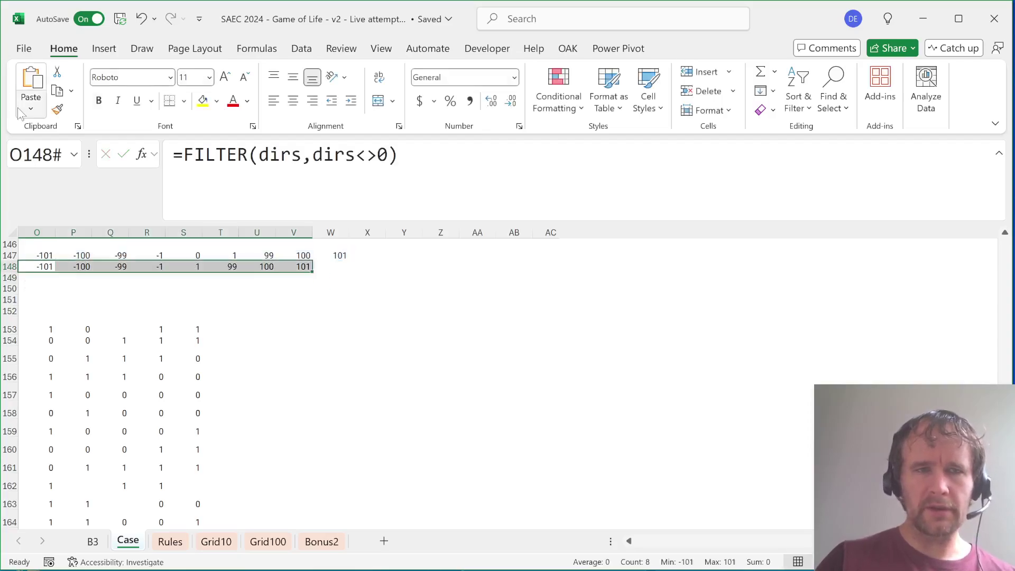
key("alt+F3")
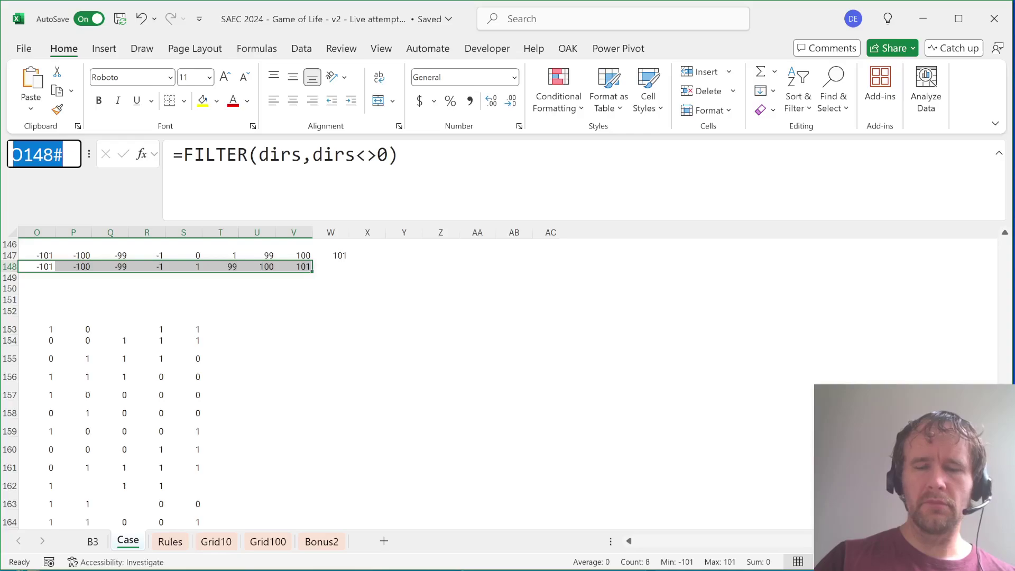
type("ndir")
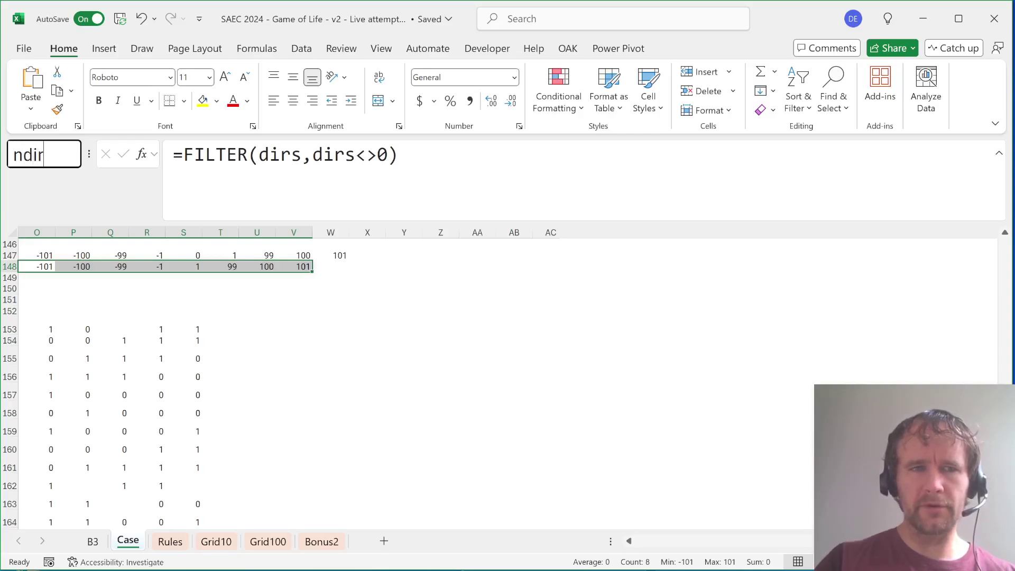
key("Return")
Change the K153 formula to =XLOOKUP(J153#+ndirs,J153#,I153#,"") so each cell itself is excluded
key("Down")
key("Down")
key("Left")
key("Left")
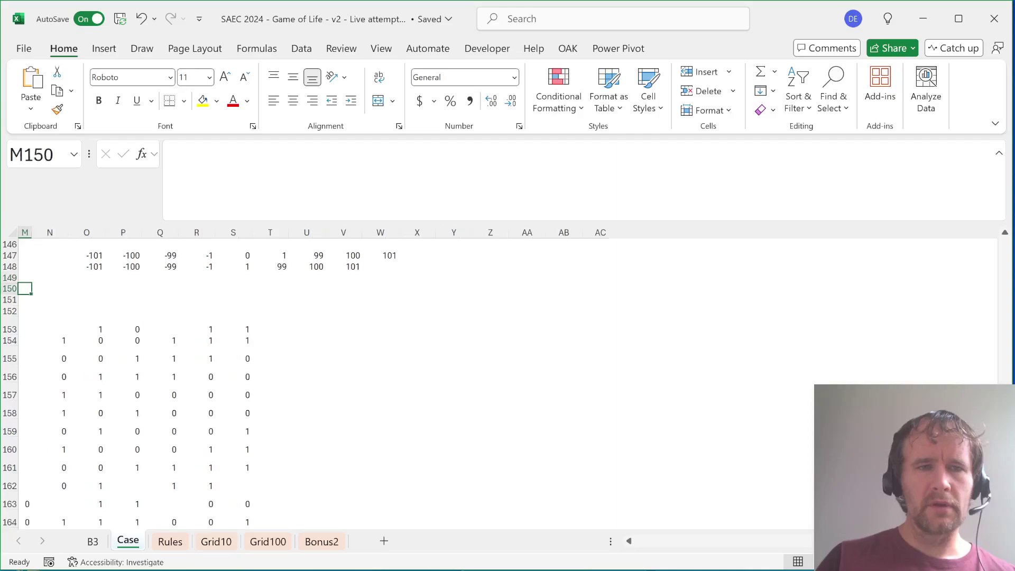
key("Down")
key("Down")
key("Left")
key("Left")
key("Left")
key("Down")
key("Right")
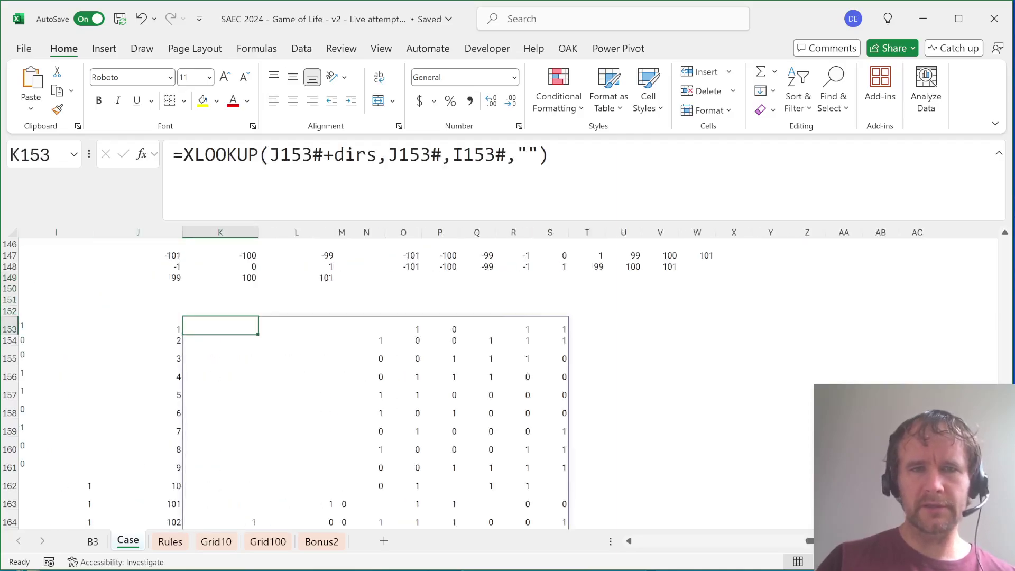
key("F2")
type("n")
key("Return")
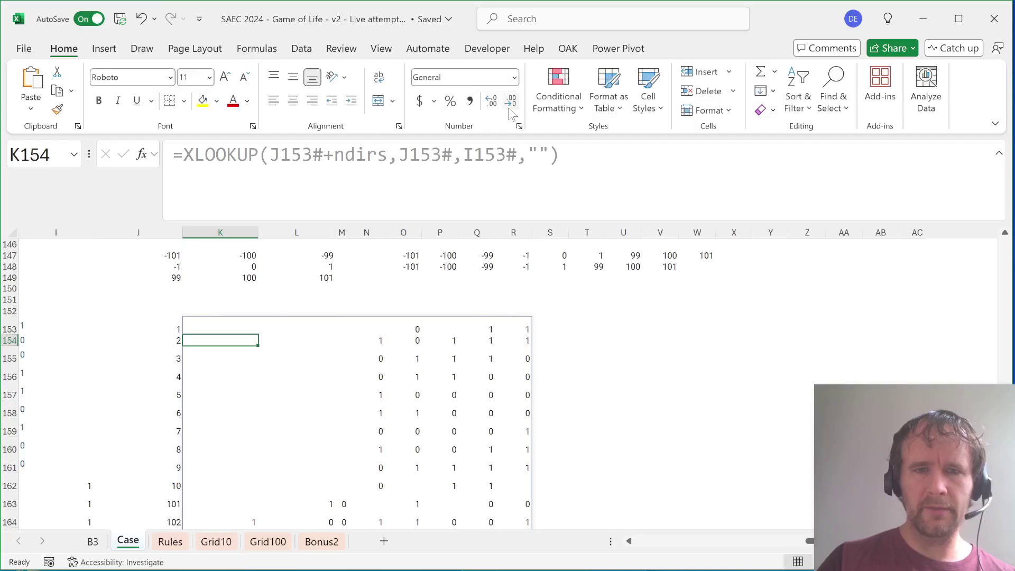
key("Up")
key("ctrl+shift+Right")
key("Left")
key("Up")
key("ctrl+shift+Left")
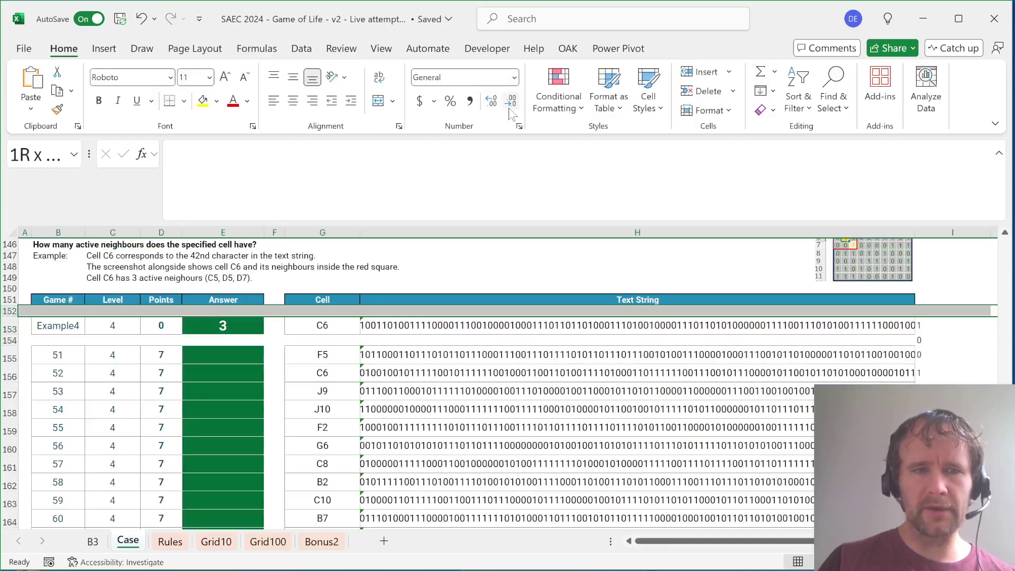
key("Right")
key("Right")
key("Right")
key("Right")
key("Right")
key("Right")
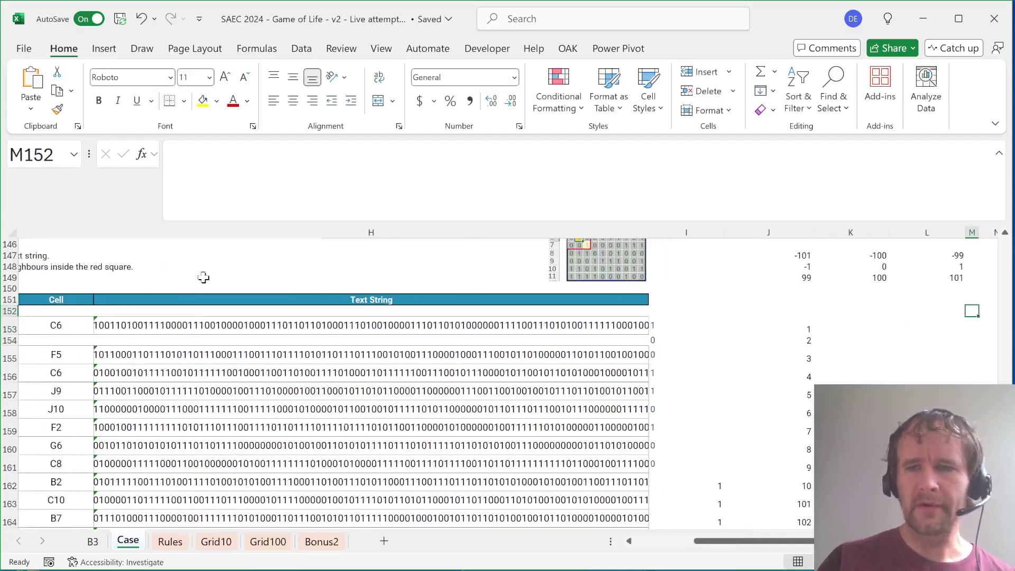
key("Right")
key("Right")
key("Down")
key("Down")
key("Left")
key("Left")
key("Left")
key("Up")
key("Left")
key("Left")
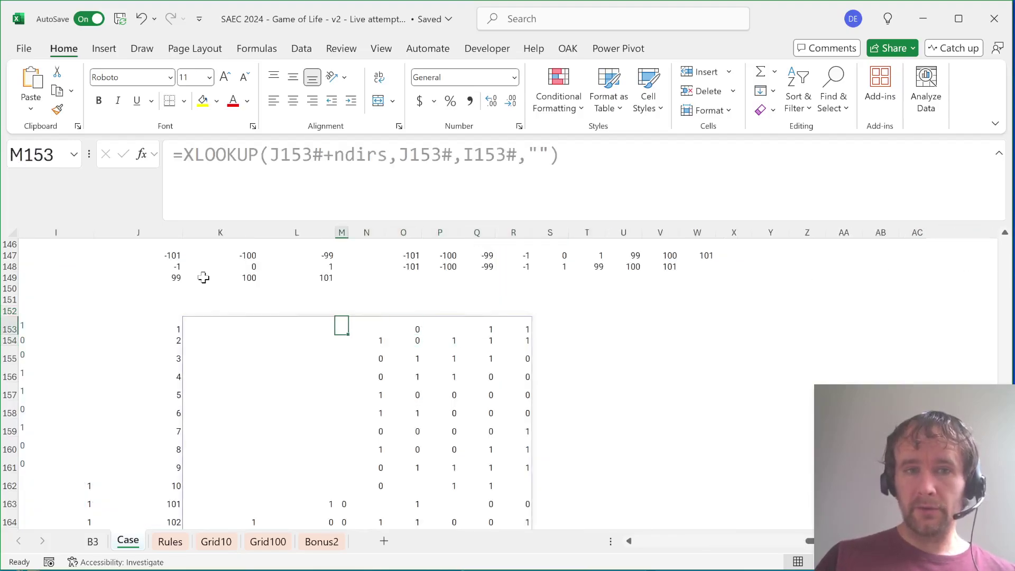
Examine the neighbour states that the ndirs lookup returns for the first cell code in row 153
key("Left")
key("Left")
key("Left")
key("Right")
key("shift+Right")
key("shift+Right")
key("shift+Right")
key("shift+Right")
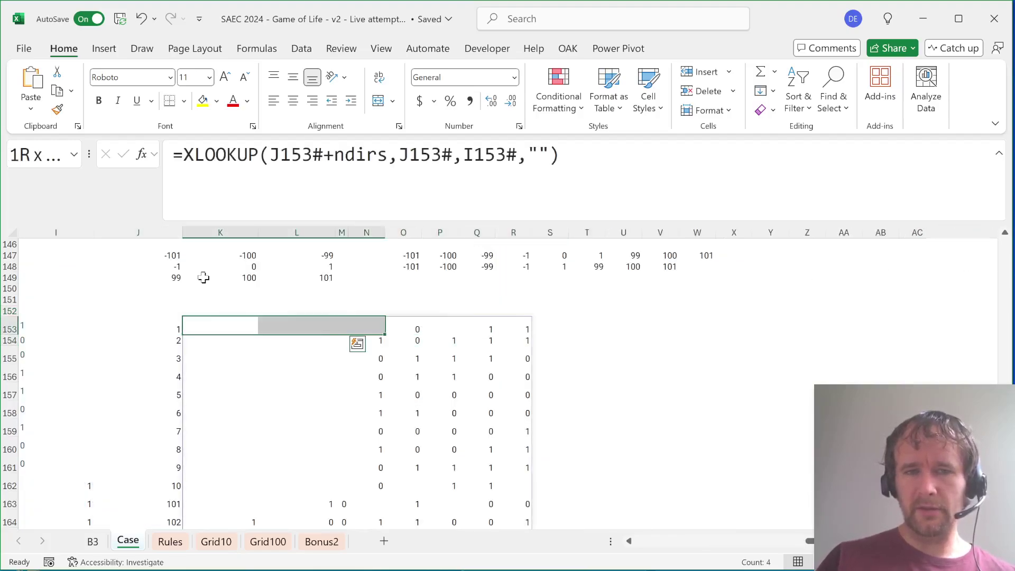
key("shift+Right")
key("shift+Right")
key("shift+Right")
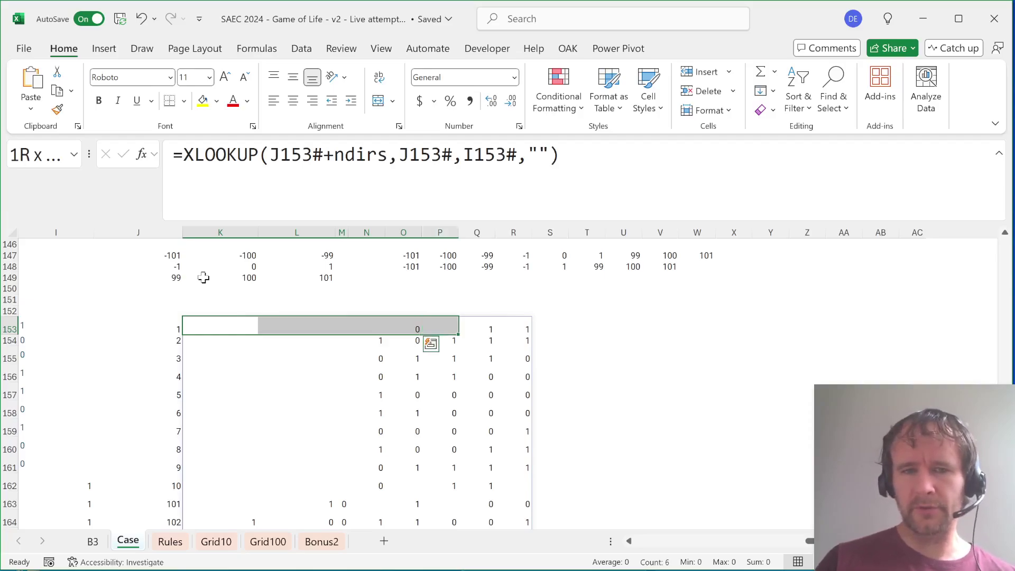
key("Left")
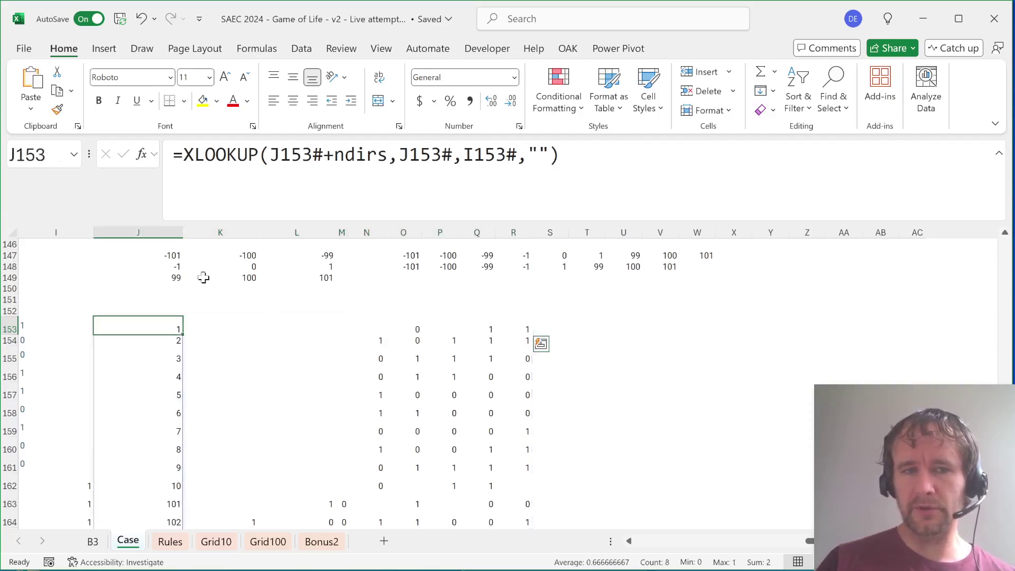
key("Right")
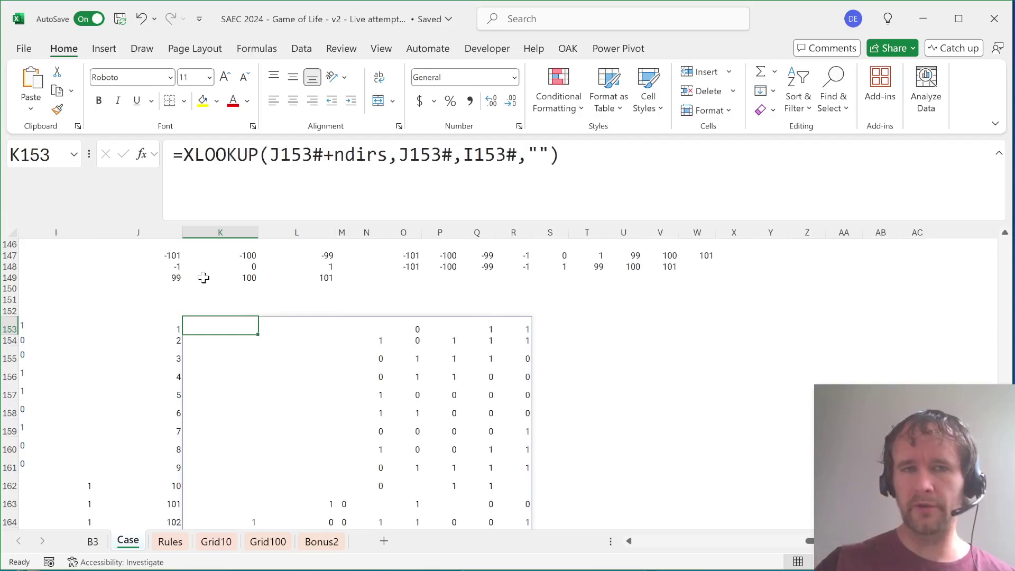
Wrap the K153 formula as =BYROW(XLOOKUP(J153#+ndirs,J153#,I153#,""),SUM) to count each cell's active neighbours
left_click(183, 155)
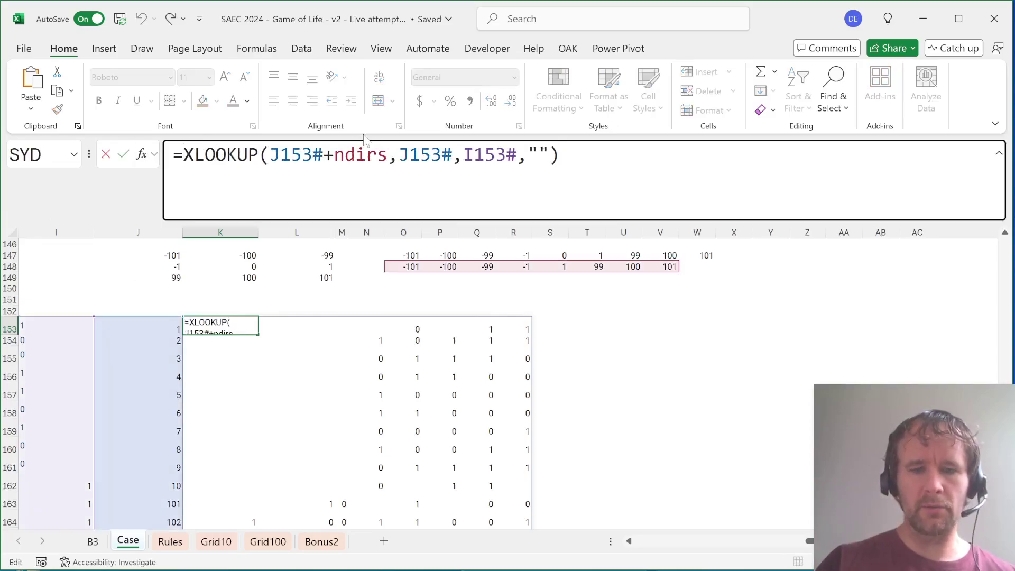
type("byr")
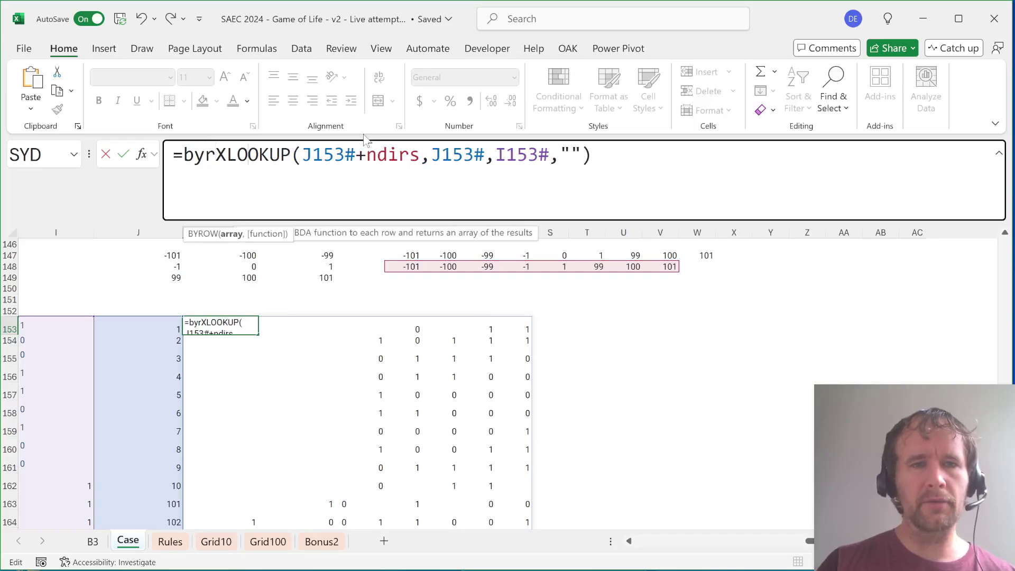
key("Tab")
key("End")
type(",summ")
key("BackSpace")
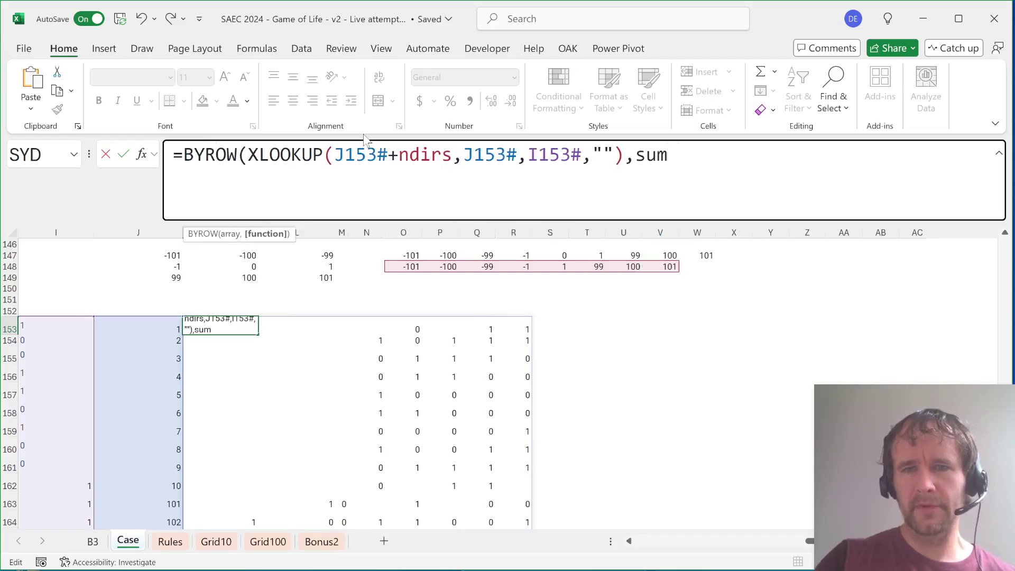
type(")")
key("Return")
key("Up")
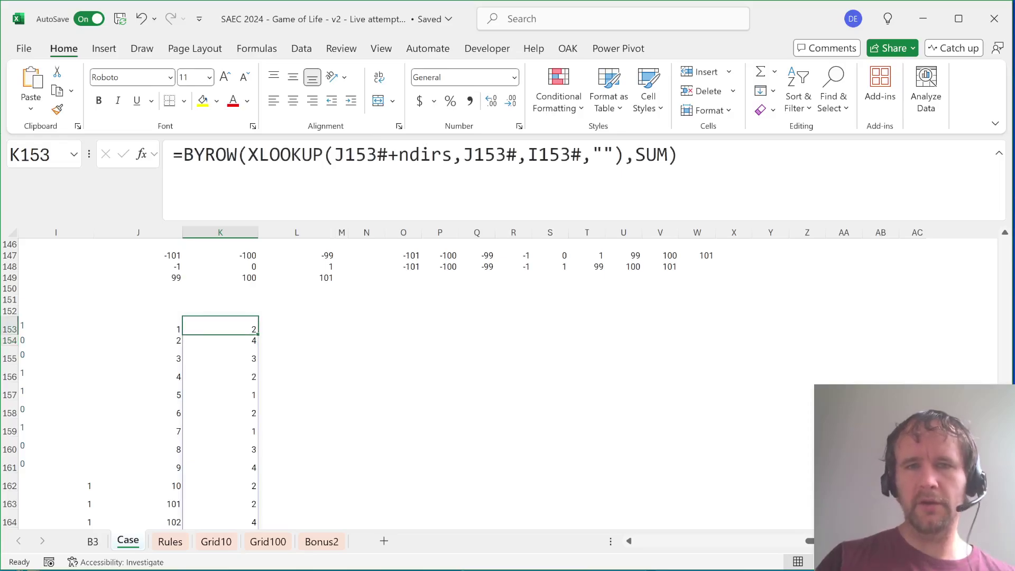
Try lambda(rw,sum(rw)) in place of SUM in the K153 BYROW formula, and undo the change
double_click(651, 154)
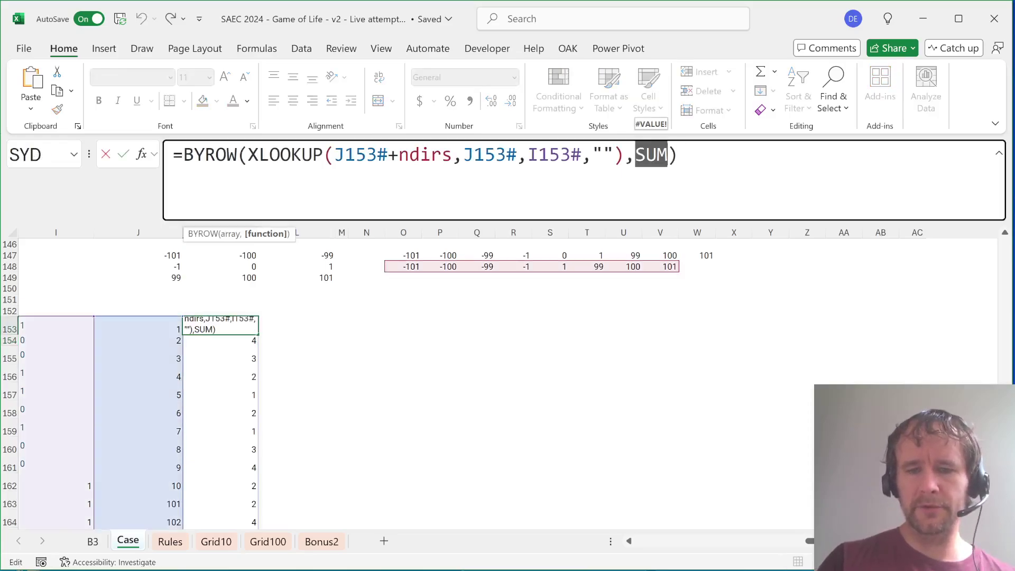
type("lamv")
key("BackSpace")
type("bda")
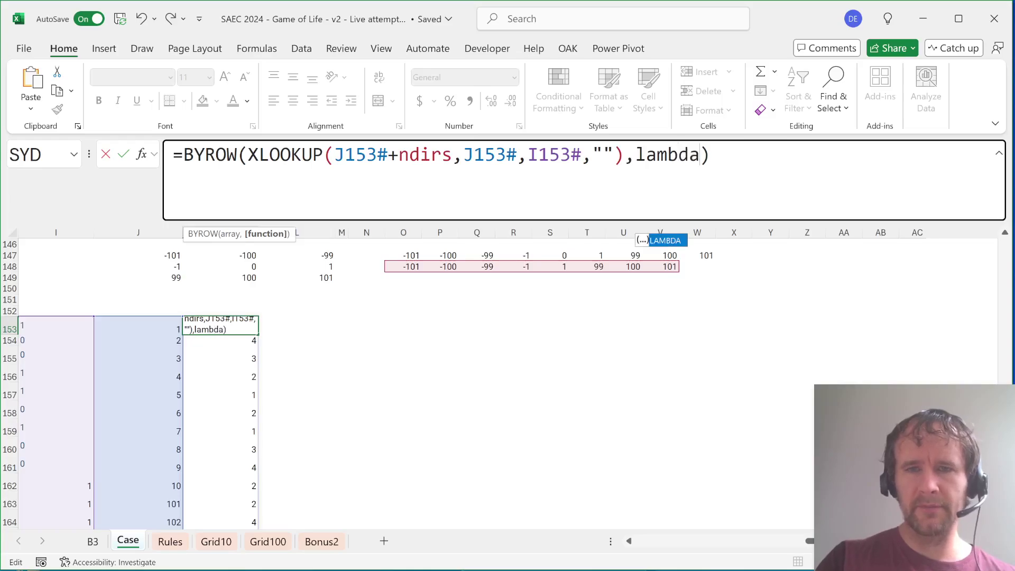
type("(rw,sum(rw")
type(")")
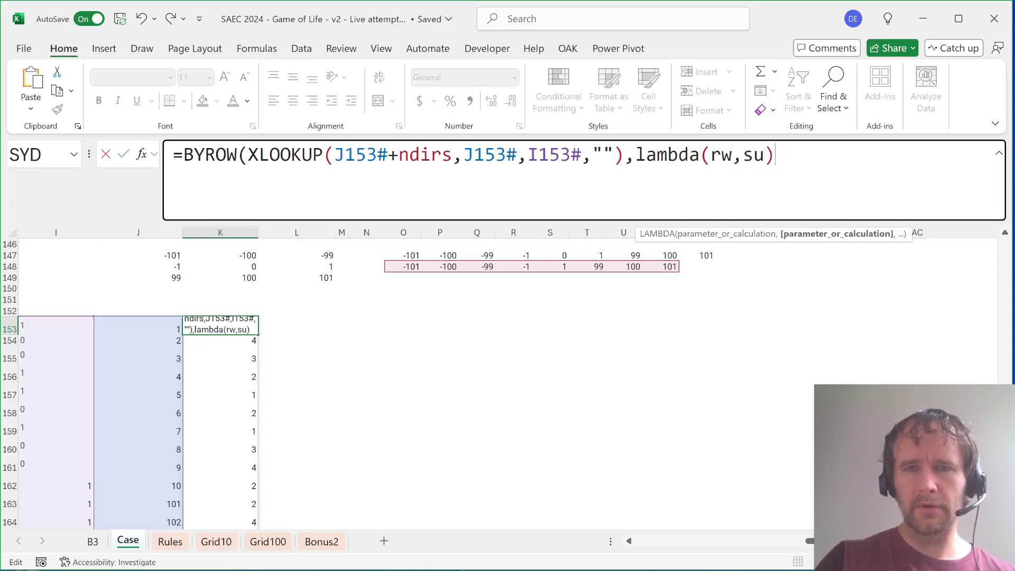
key("BackSpace")
type("m(rw)))")
key("Return")
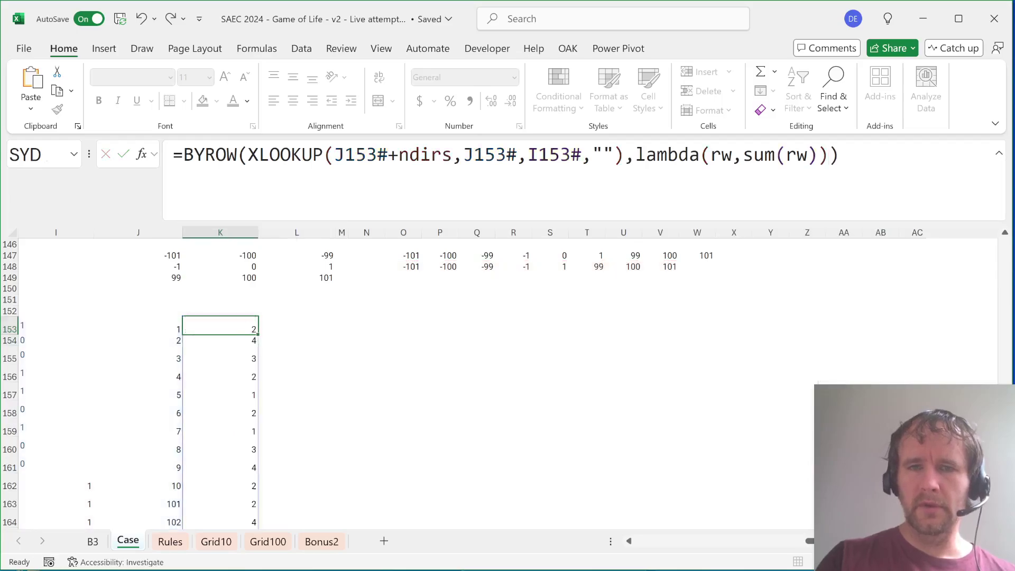
key("ctrl+z")
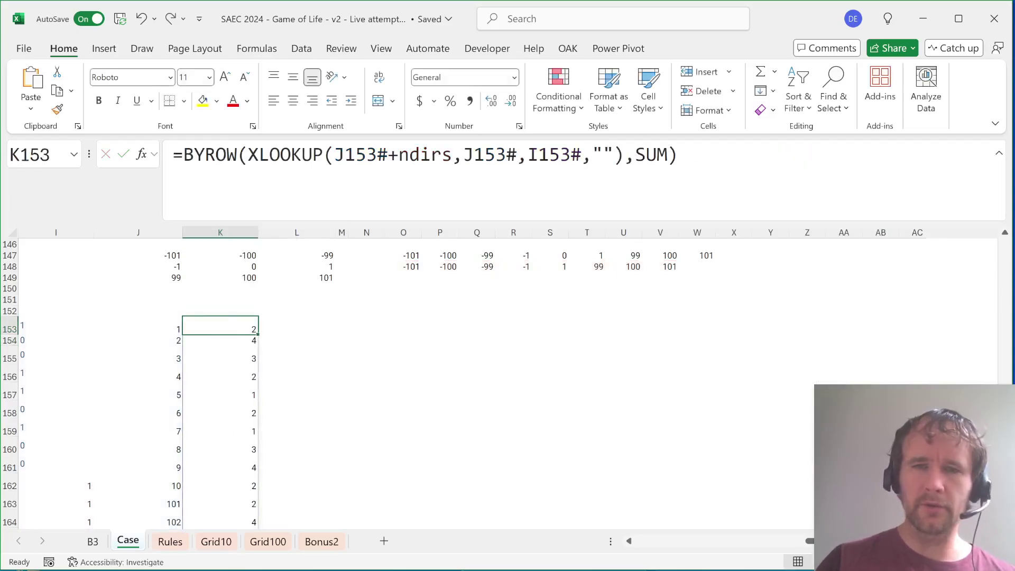
double_click(652, 155)
key("Escape")
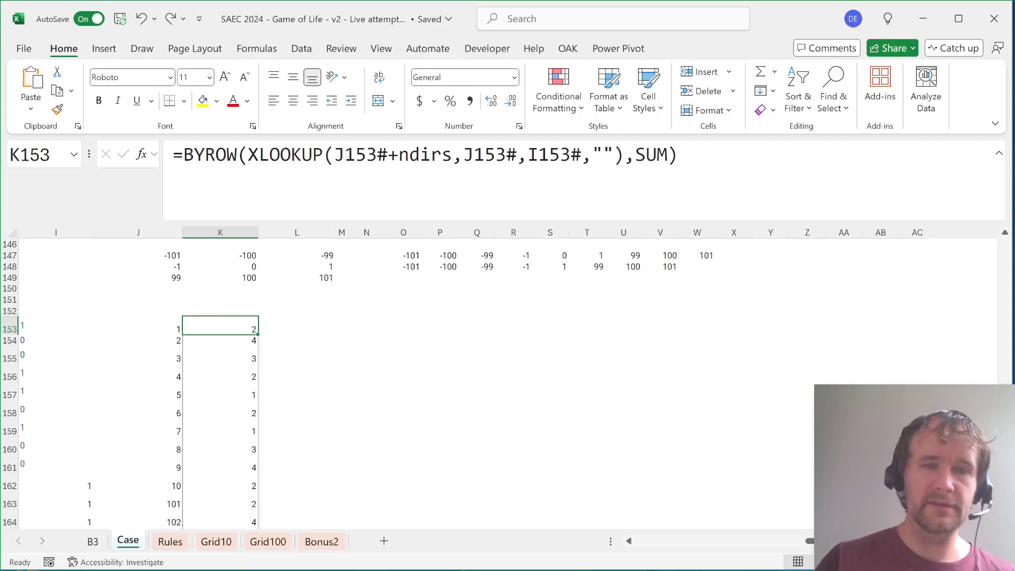
Examine the cell reference, text string and helper formulas across row 153
key("Left")
key("Left")
key("Left")
key("Left")
key("Left")
key("Left")
key("Right")
key("Right")
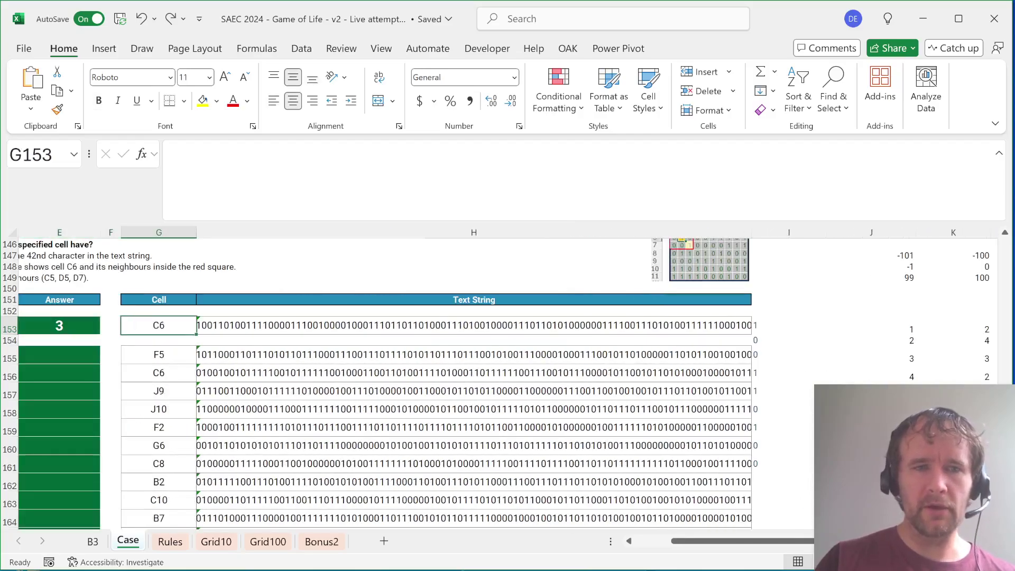
key("ctrl+Right")
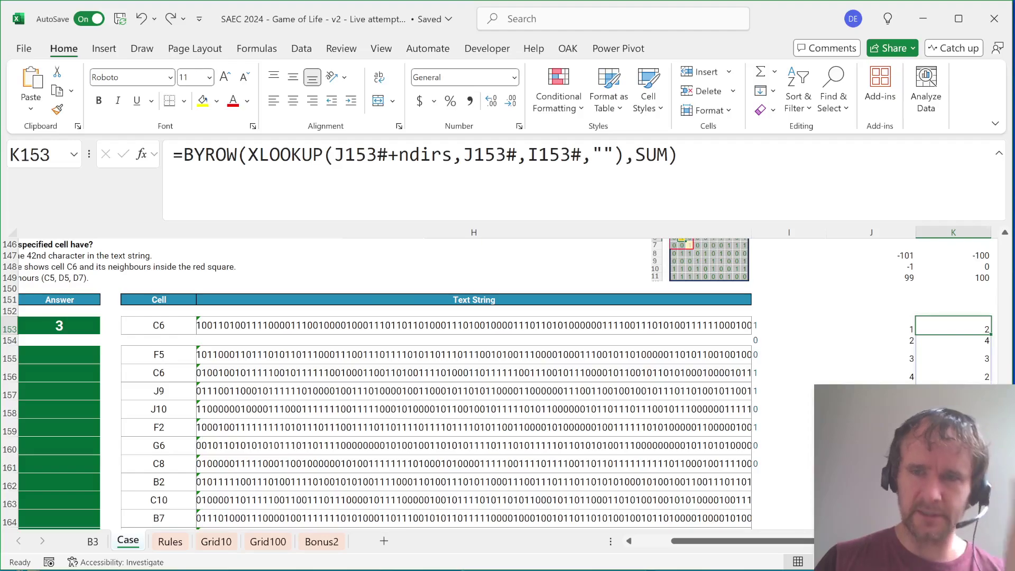
key("Right")
key("Left")
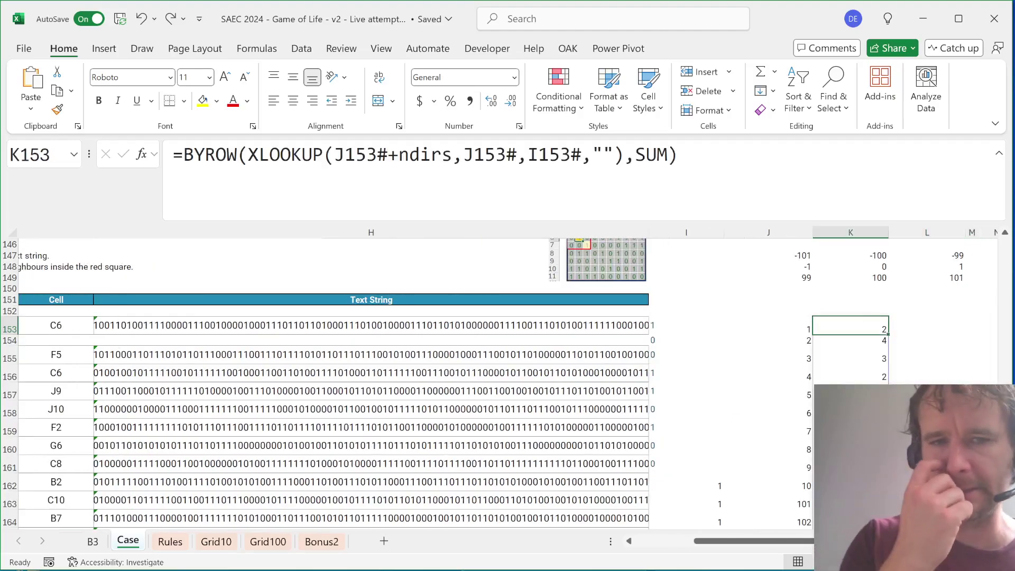
key("Right")
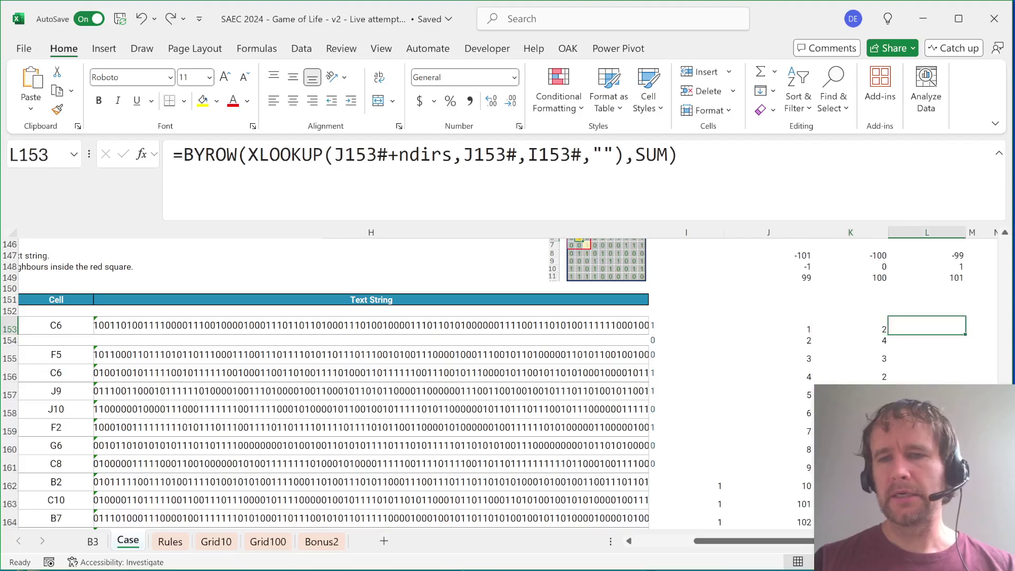
key("Right")
key("Right")
key("Left")
key("Left")
key("Left")
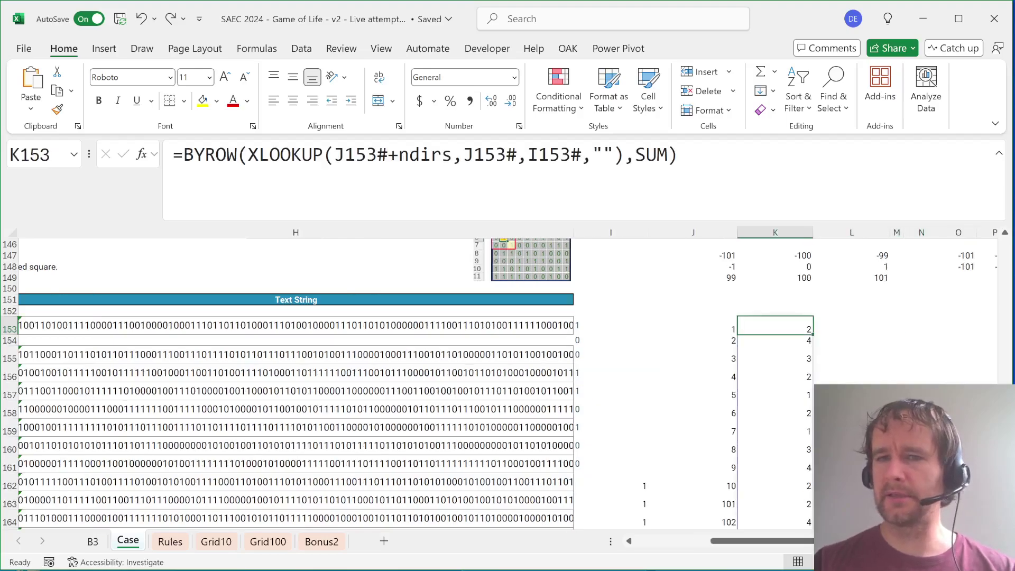
Start a LET in the I153 formula that names MID(H153,SEQUENCE(100),1)*1 as flatGrid
key("Left")
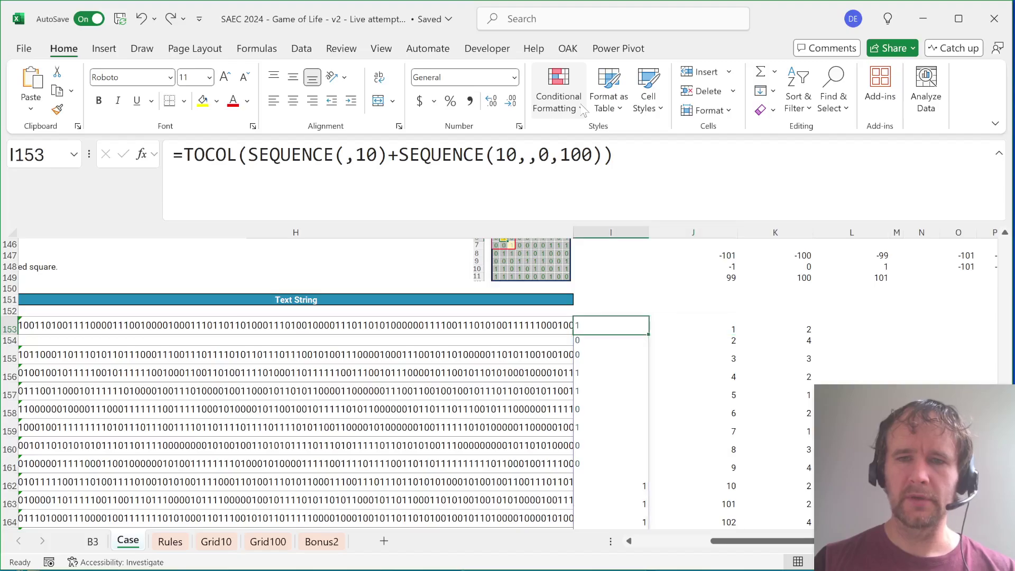
key("Left")
key("F2")
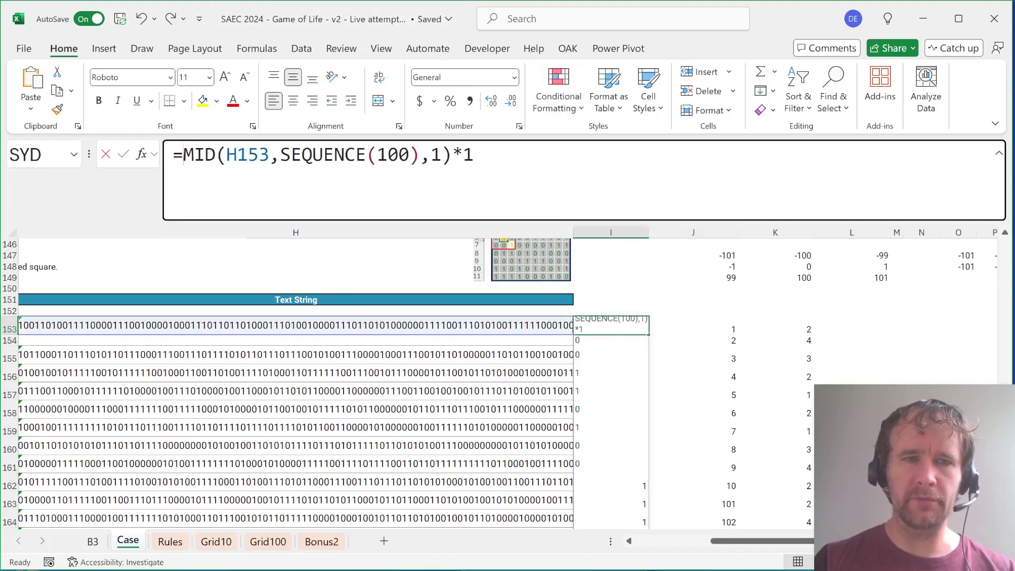
key("Home")
key("Right")
type("let")
key("Tab")
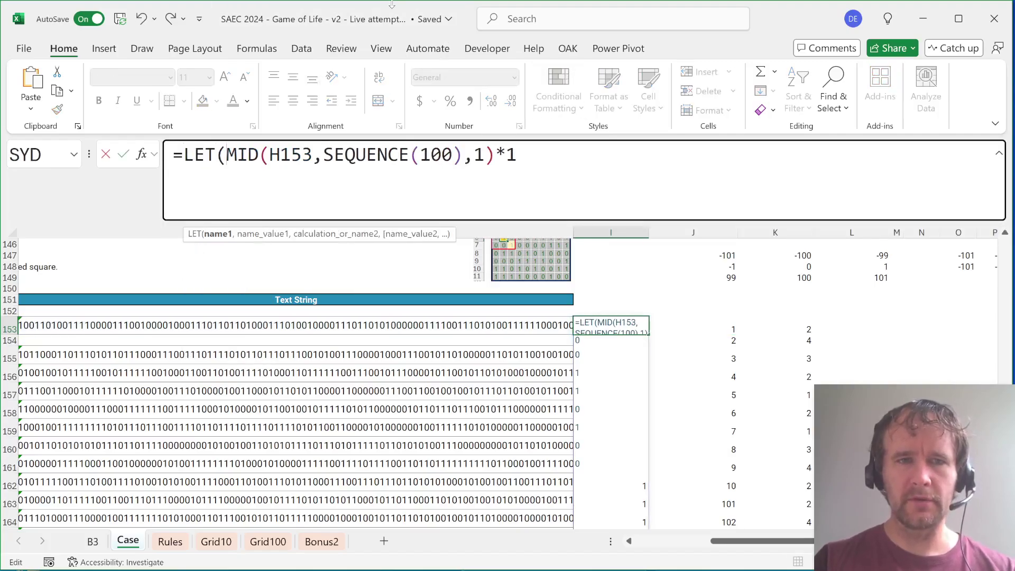
type("flat")
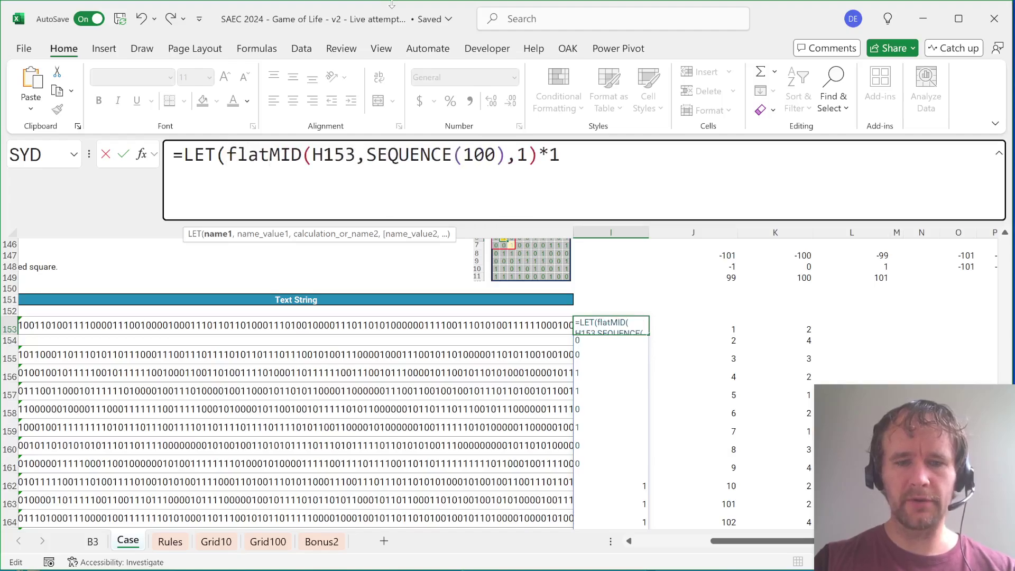
type("Grid,")
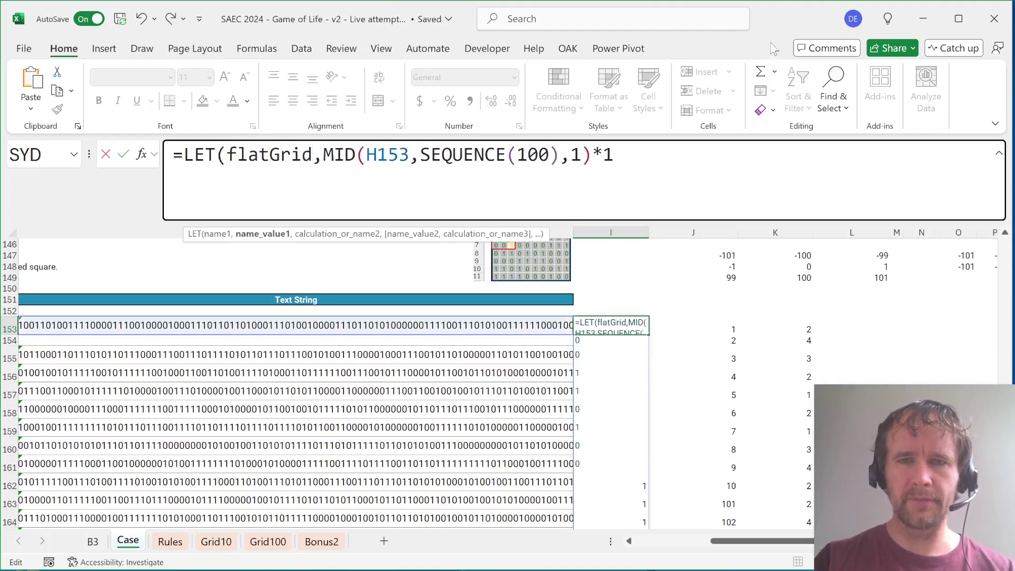
key("End")
type(",")
key("alt+Return")
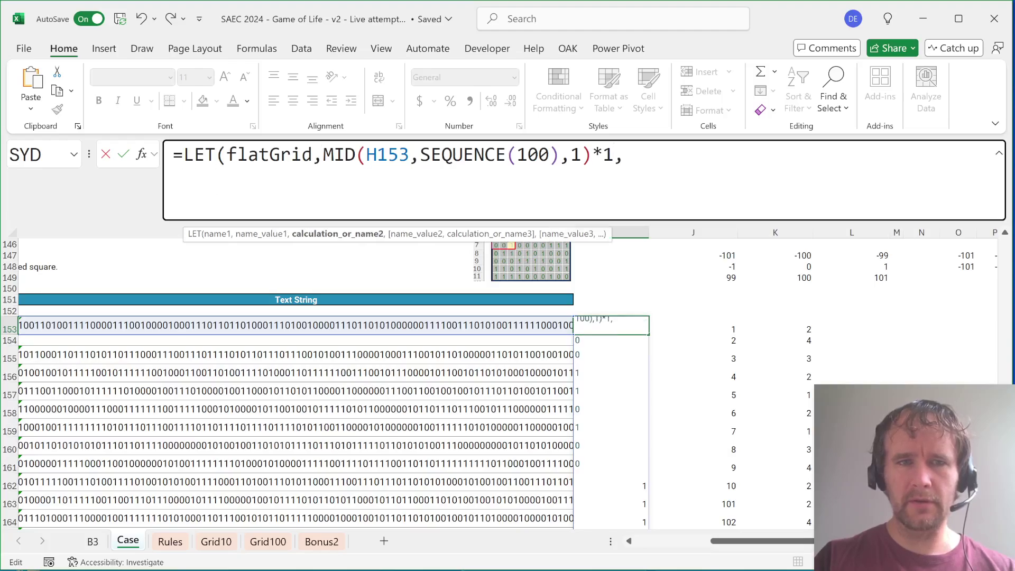
Return flatGrid as the result of the I153 LET formula and commit it
type("f")
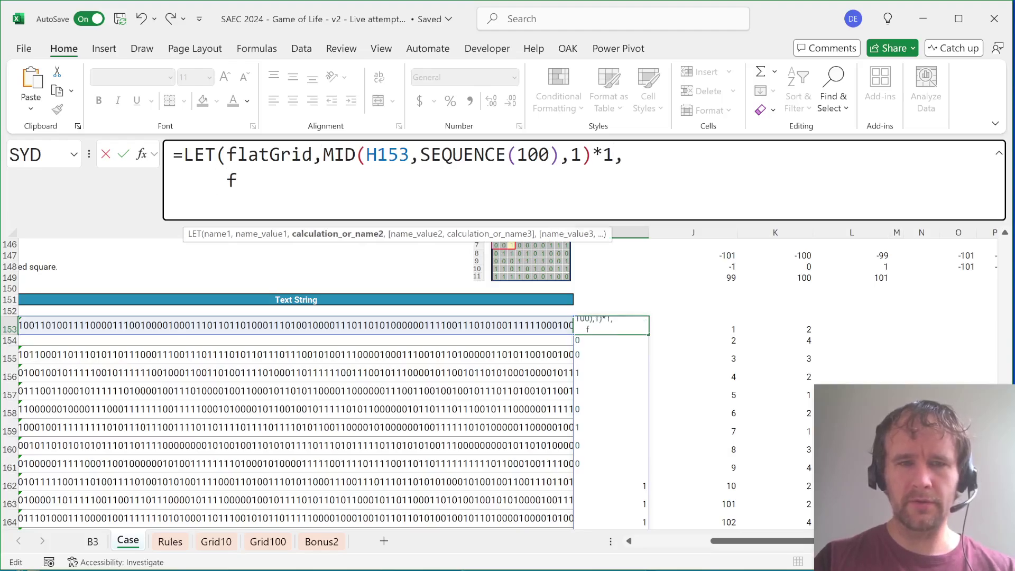
type("la")
key("Tab")
type(")")
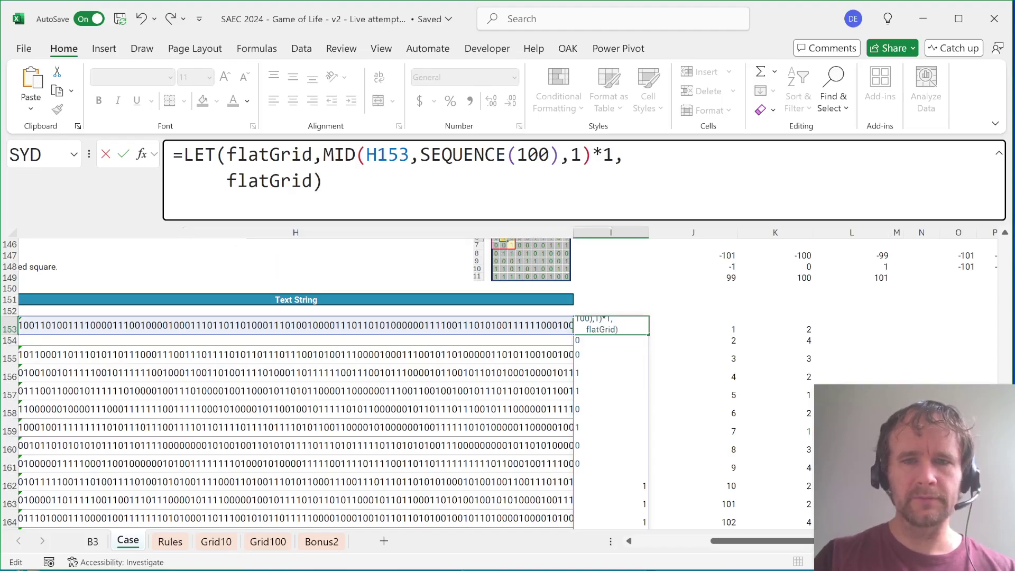
key("Tab")
Copy the expression TOCOL(SEQUENCE(,10)+SEQUENCE(10,,0,100)) from the J153 formula without its equals sign
key("F2")
key("shift+Home")
key("shift+Right")
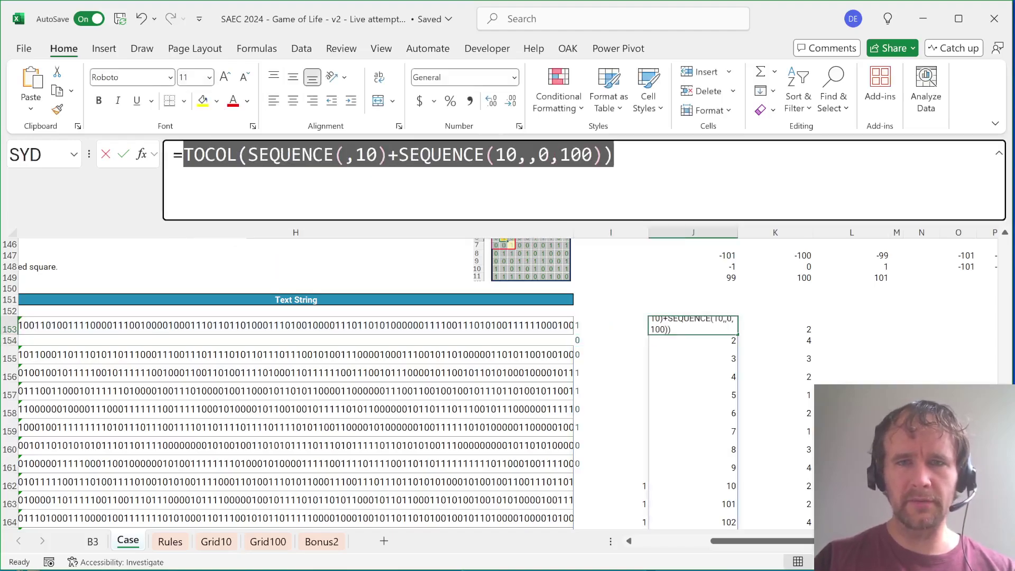
key("ctrl+c")
key("Escape")
key("Left")
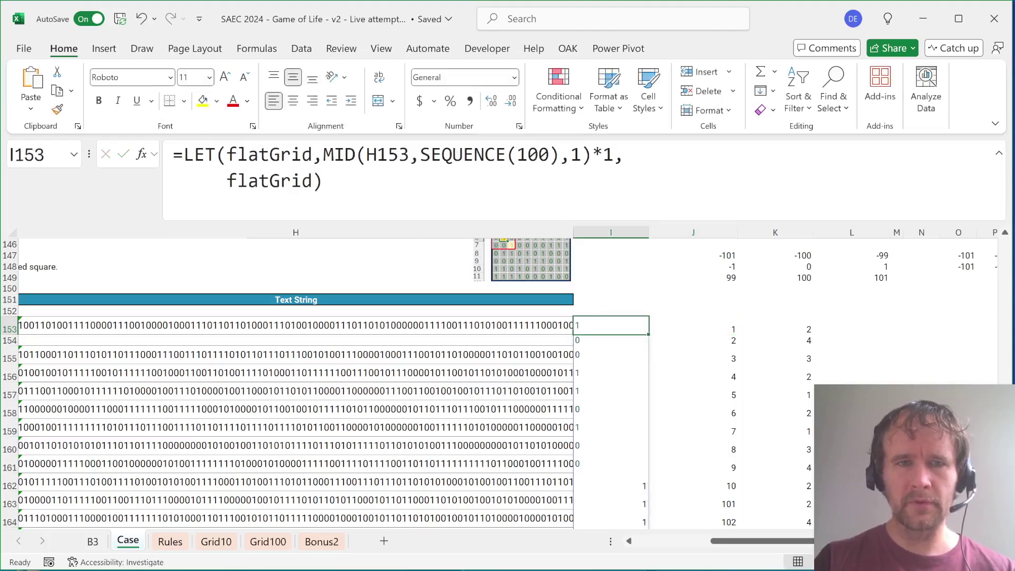
Add ind to the I153 LET as TOCOL(SEQUENCE(,10)+SEQUENCE(10,,0,100)) and return ind as the result
key("F2")
key("Left")
key("ctrl+shift+Left")
type("ind,")
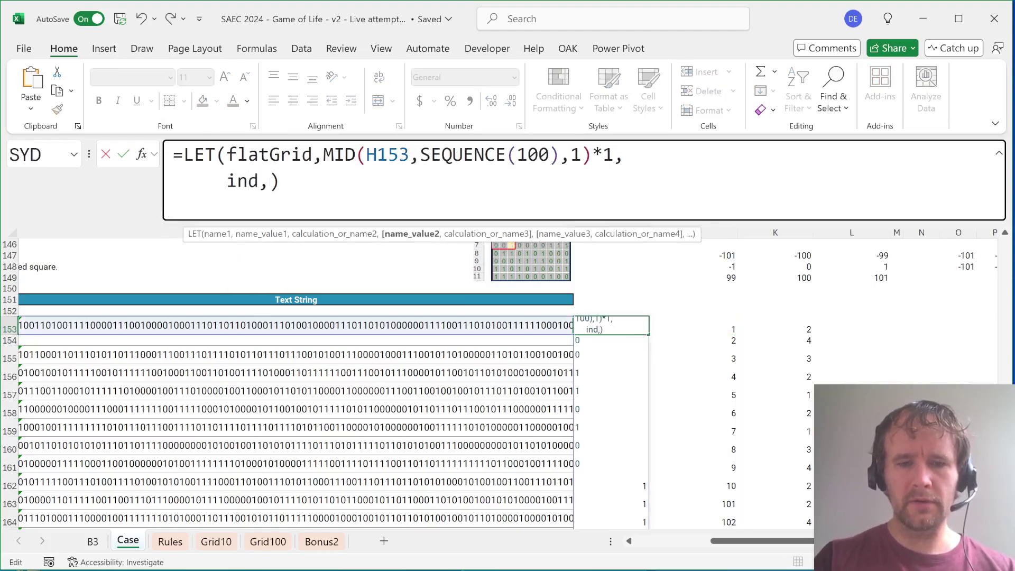
key("ctrl+v")
type(",")
key("alt+Return")
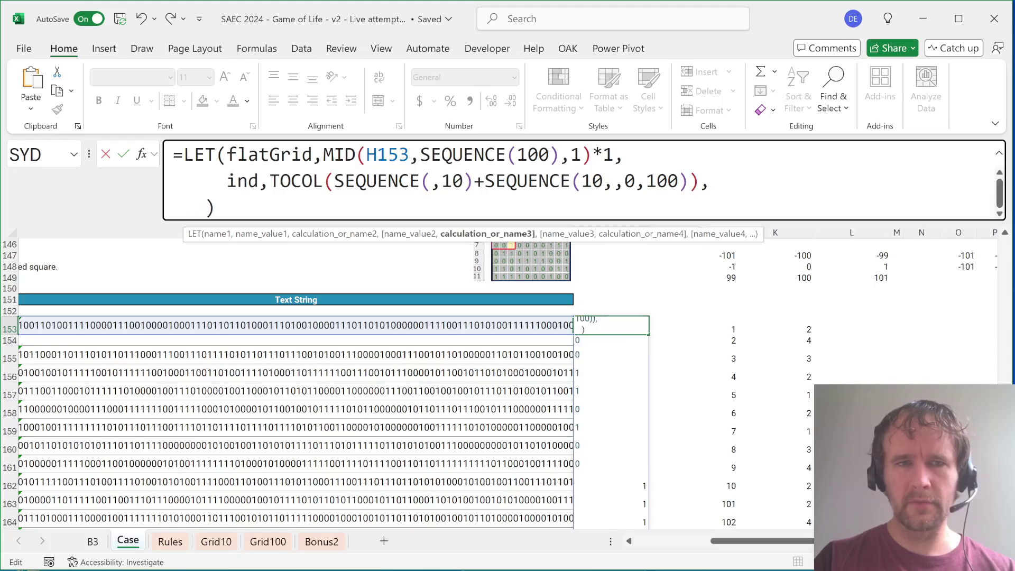
type("ind")
key("Return")
Copy the expression BYROW(XLOOKUP(J153#+ndirs,J153#,I153#,""),SUM) from the K153 formula
key("Up")
key("Right")
key("Right")
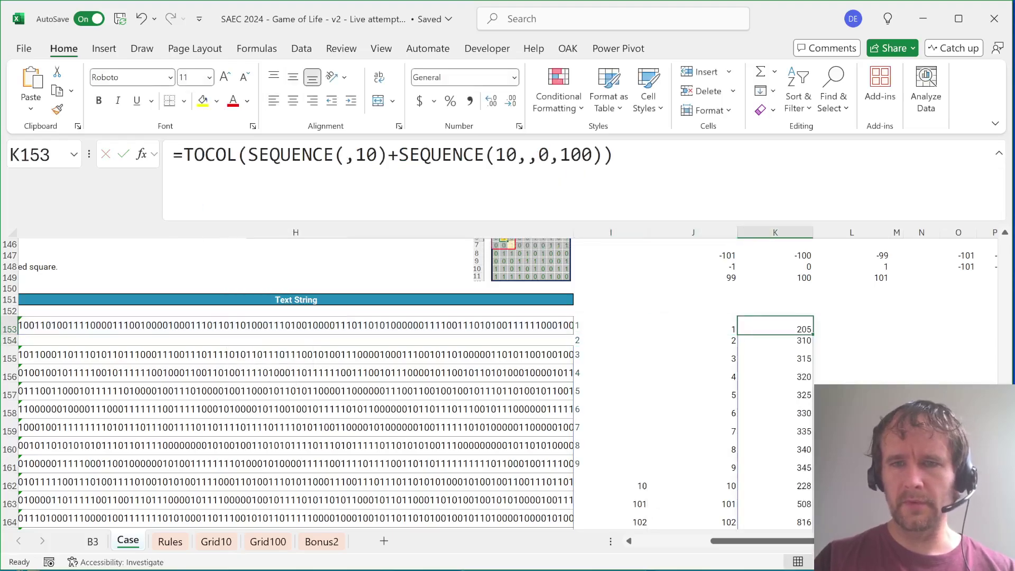
key("F2")
key("shift+Home")
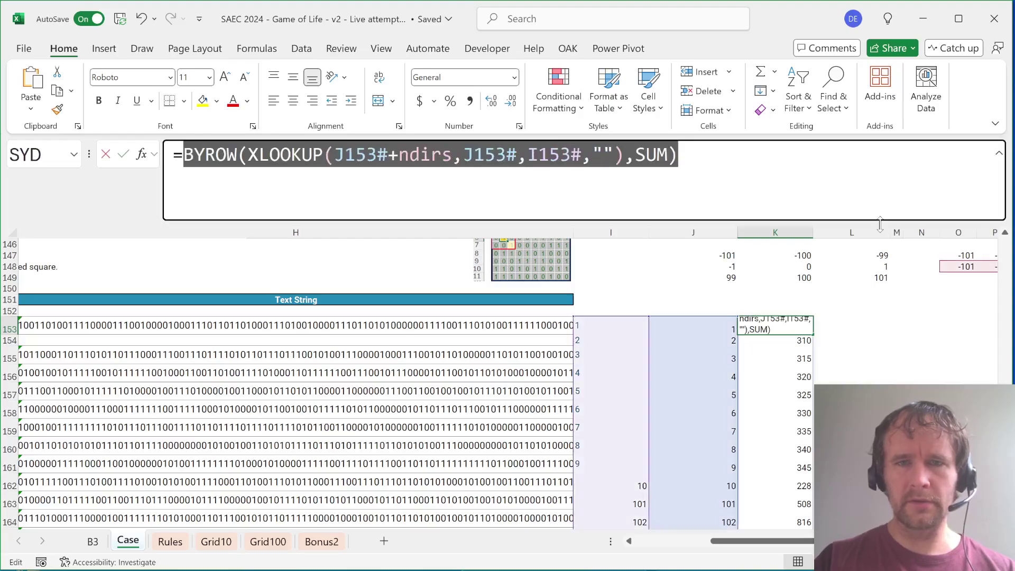
key("Escape")
key("Left")
key("Left")
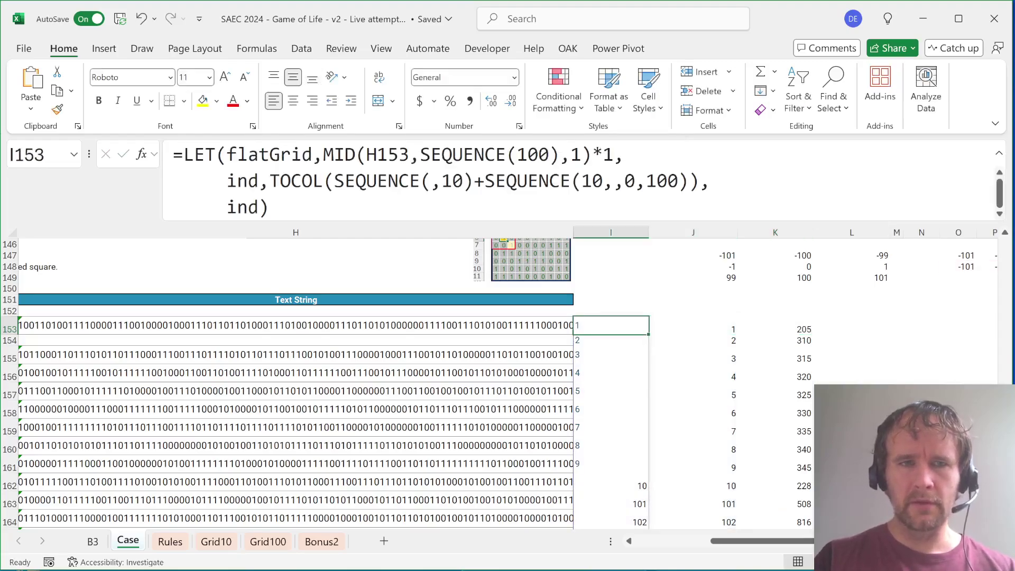
Replace the final ind in the I153 LET formula with the copied BYROW expression
key("F2")
key("Left")
key("shift+Left")
key("shift+Left")
key("shift+Left")
key("ctrl+v")
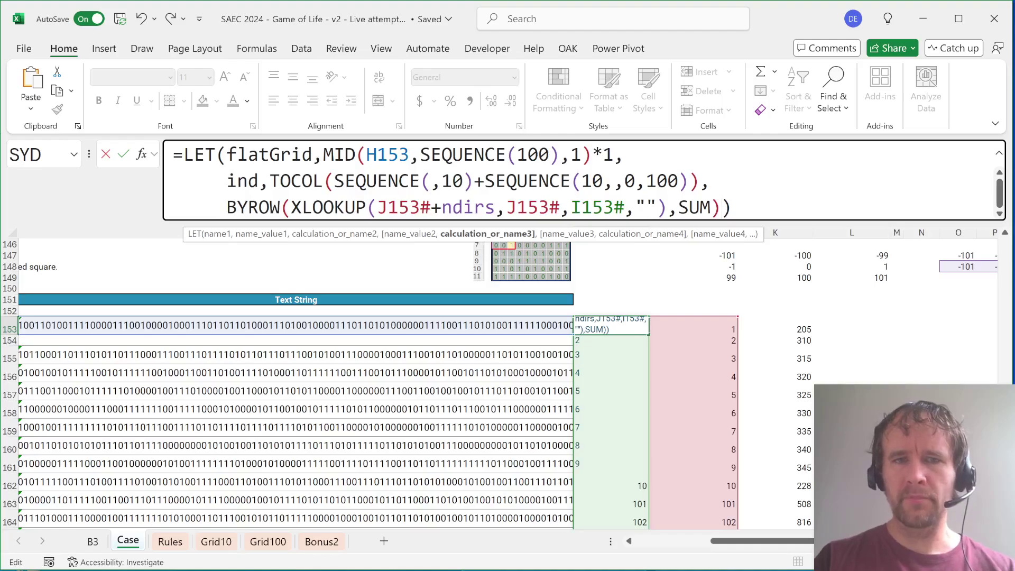
Replace both J153# references with ind and I153# with flatGrid, making the last line BYROW(XLOOKUP(ind+ndirs,ind,flatGrid,""),SUM)
double_click(404, 207)
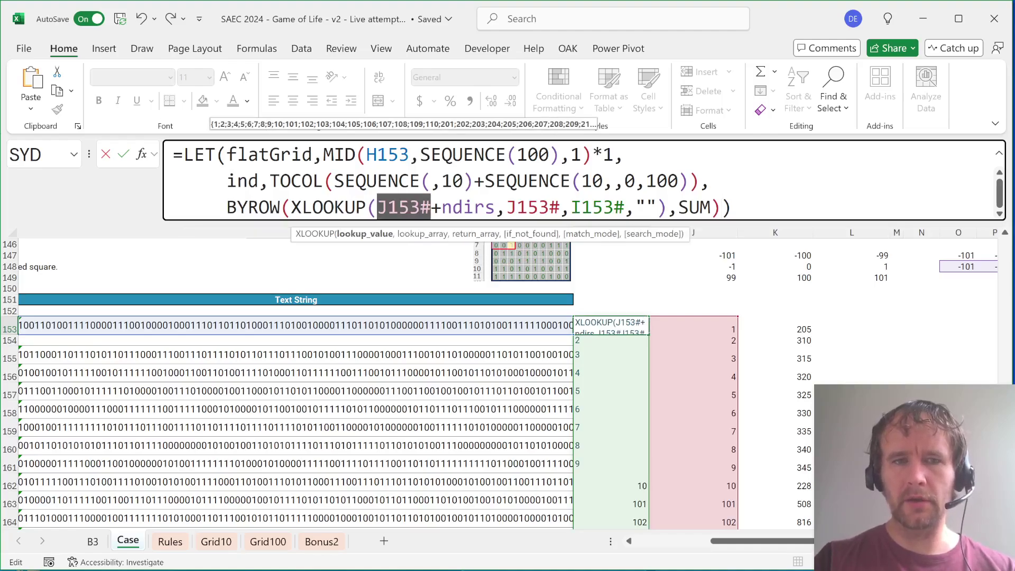
type("ind")
double_click(511, 208)
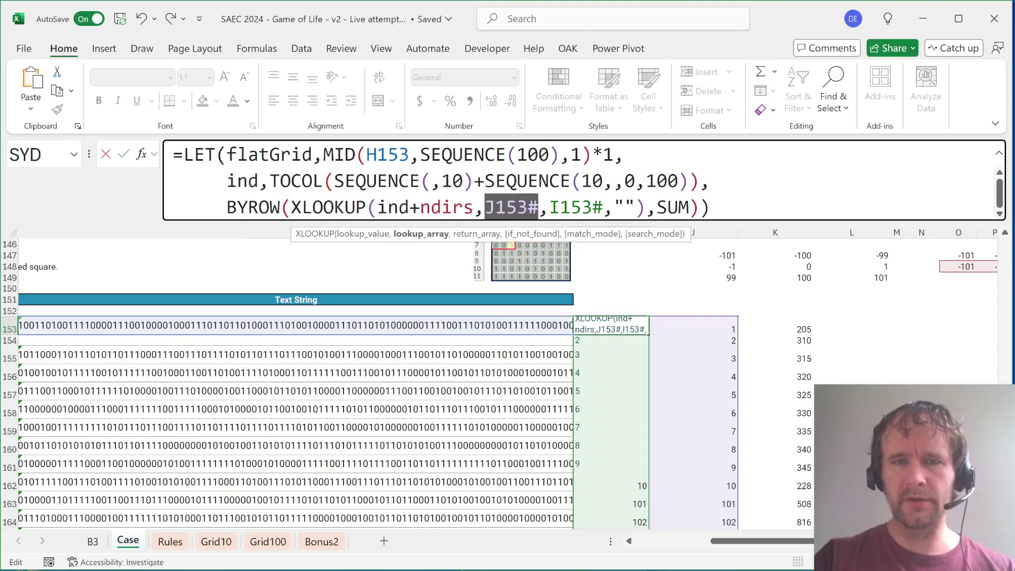
type("ind")
double_click(563, 207)
type("f")
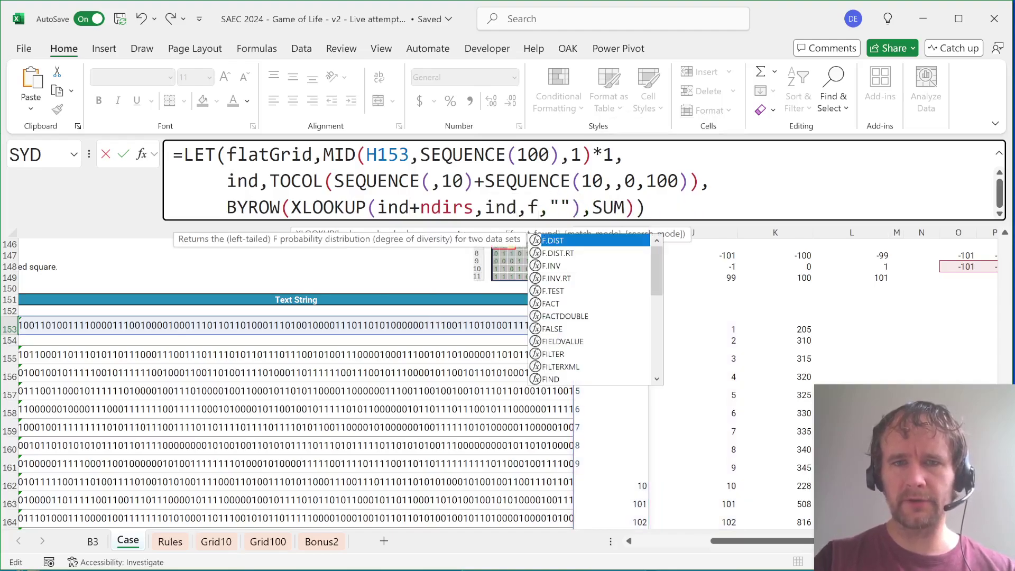
type("l")
key("Tab")
key("Return")
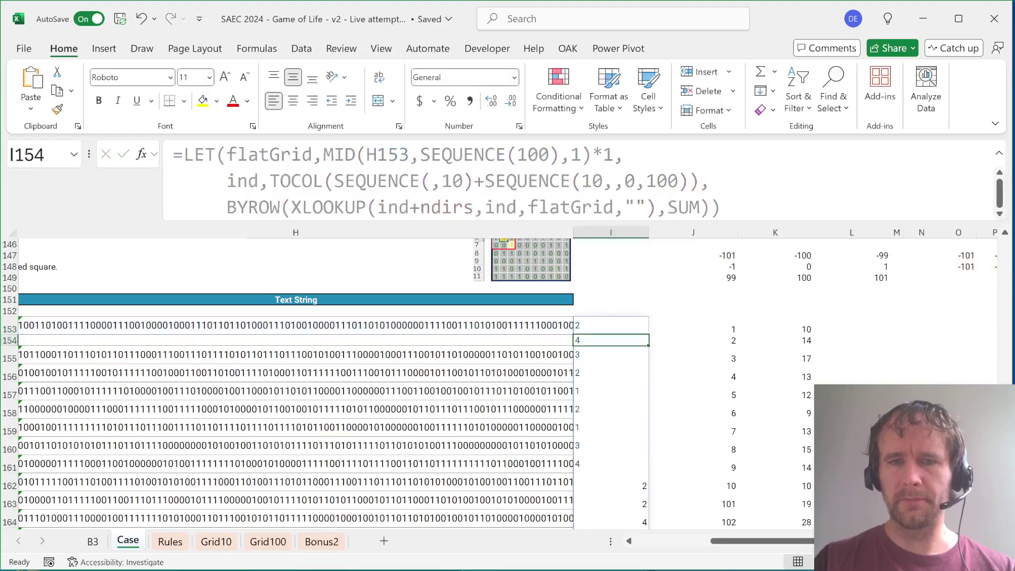
Clear the redundant helper formulas in J153 and K153
left_click(693, 325)
key("Delete")
key("Left")
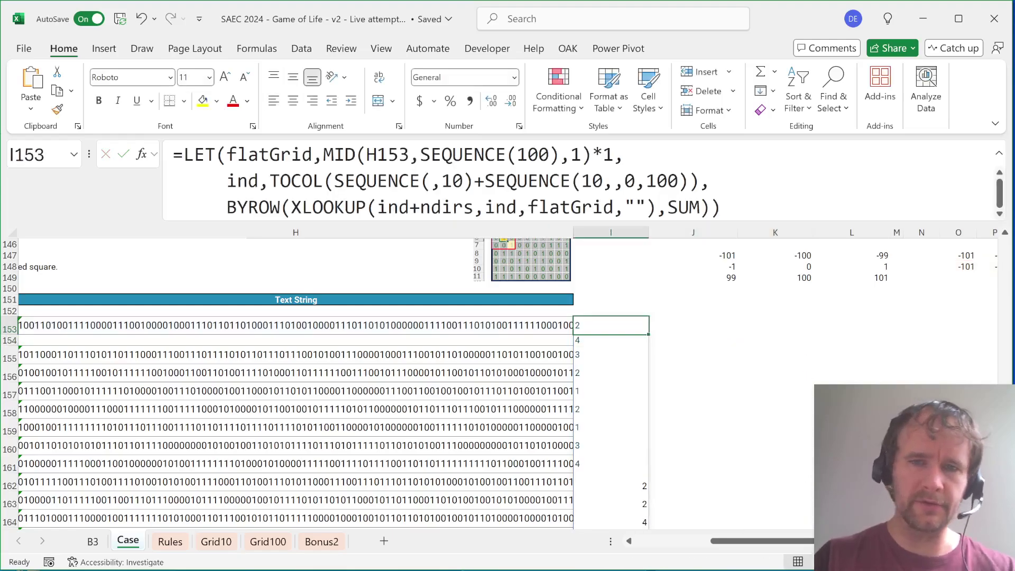
Enlarge the formula bar and name the BYROW expression nSum in the I153 LET formula
key("Left")
key("Left")
key("Right")
key("Right")
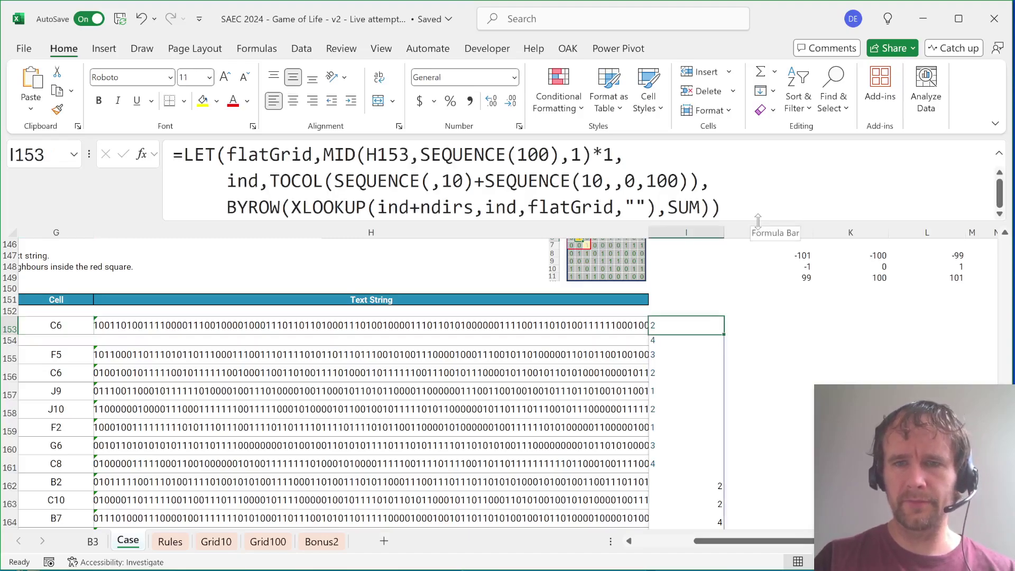
left_click_drag(756, 221, 756, 300)
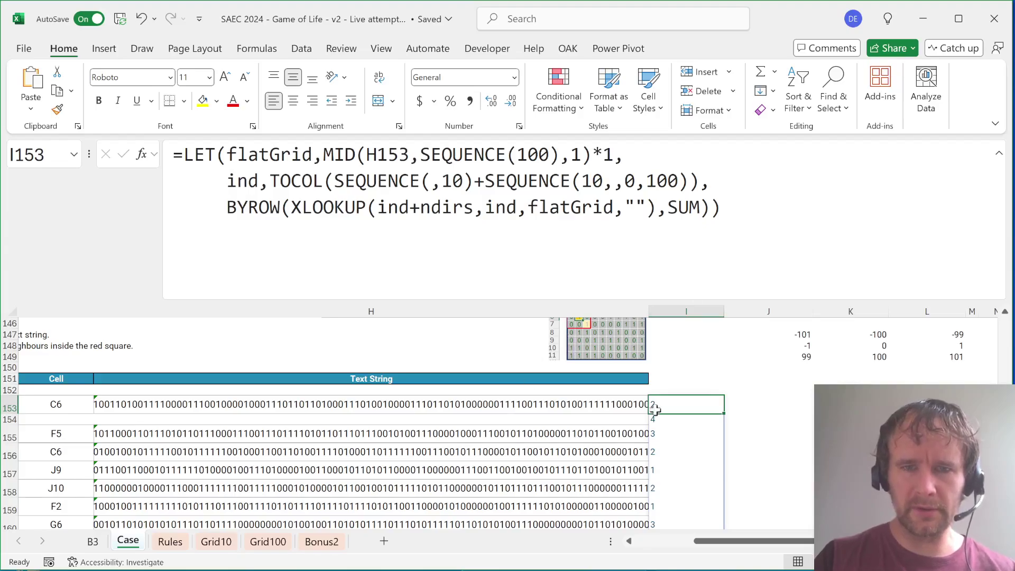
left_click(226, 206)
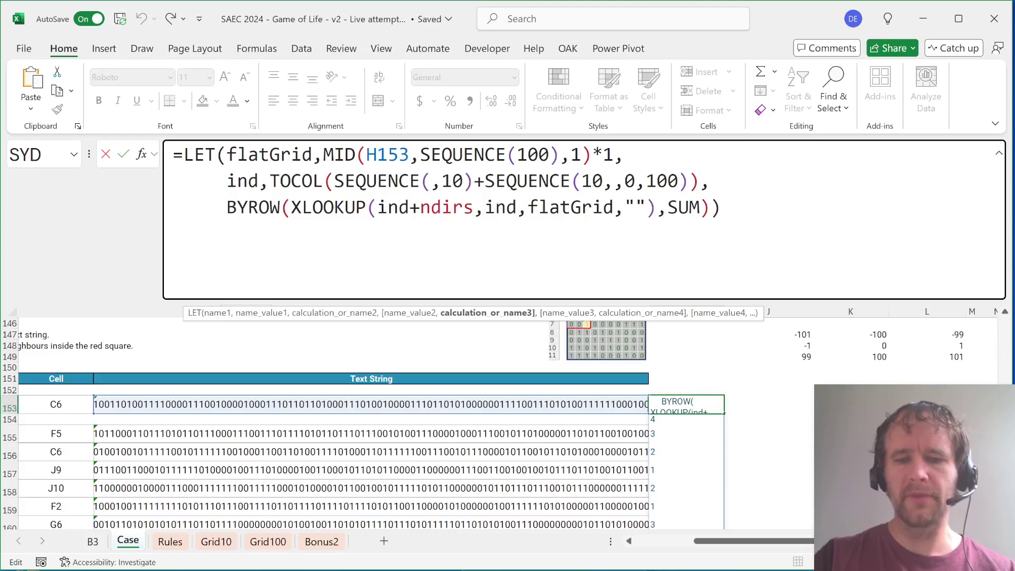
type("nSum")
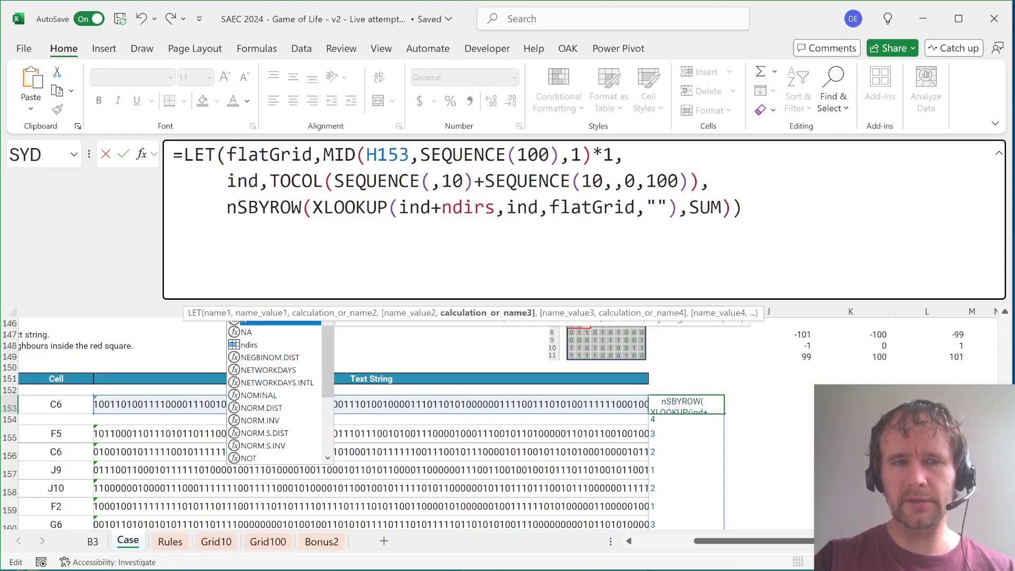
type(",")
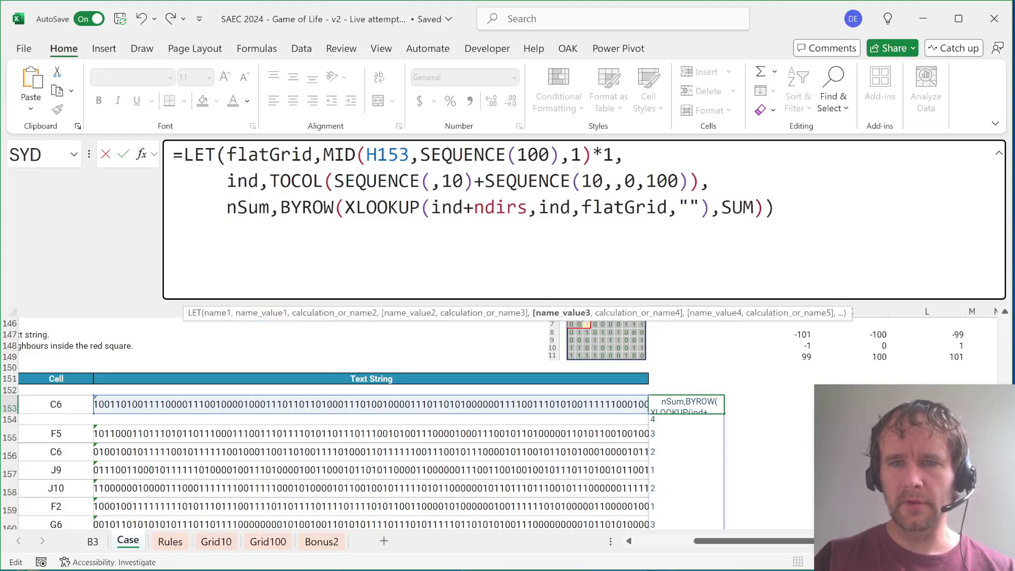
Add a variable ref defined as INDIRECT(G153) on a new line of the I153 LET formula
left_click(765, 207)
key("alt+Return")
type("ref,")
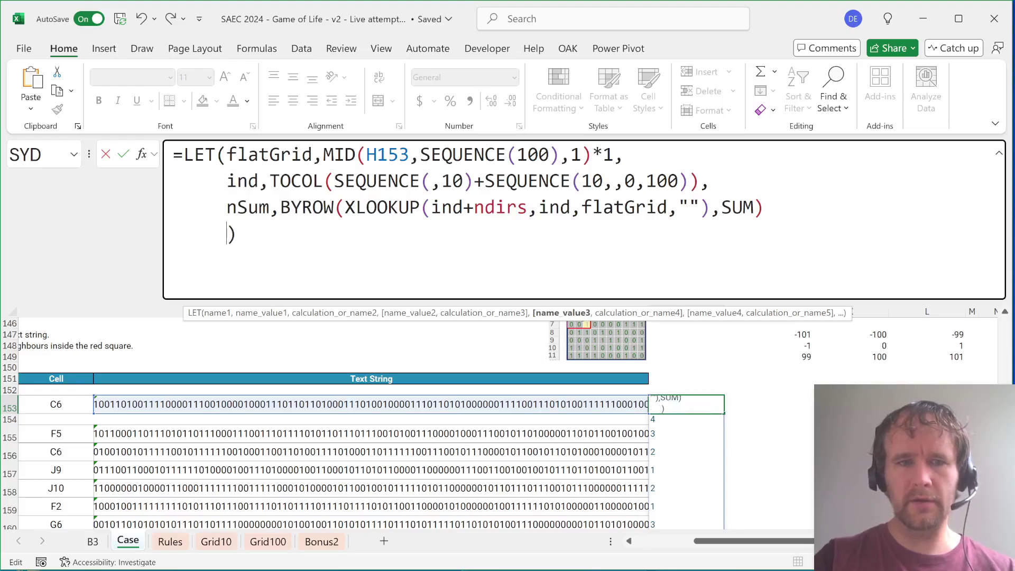
type("indi")
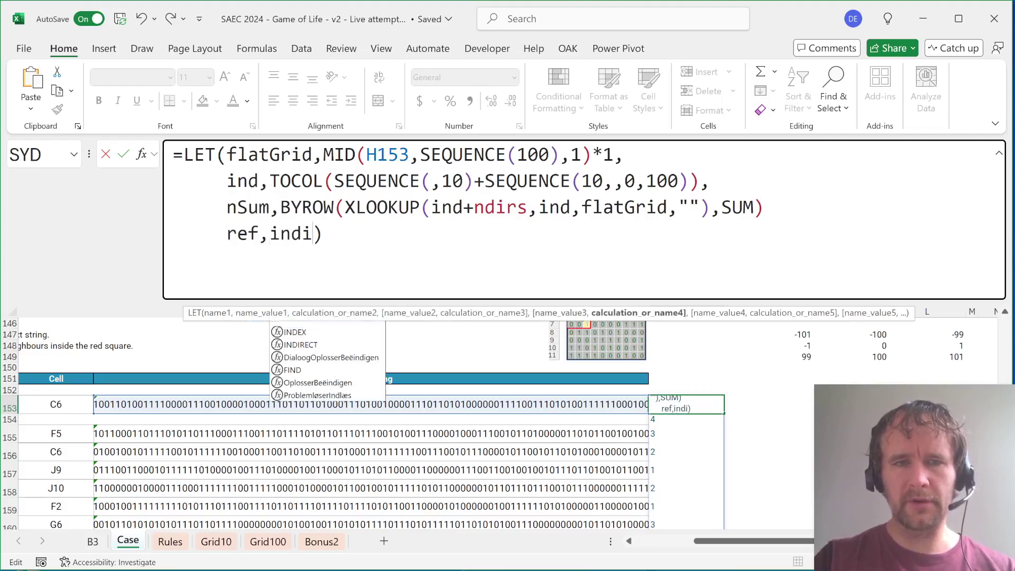
key("Tab")
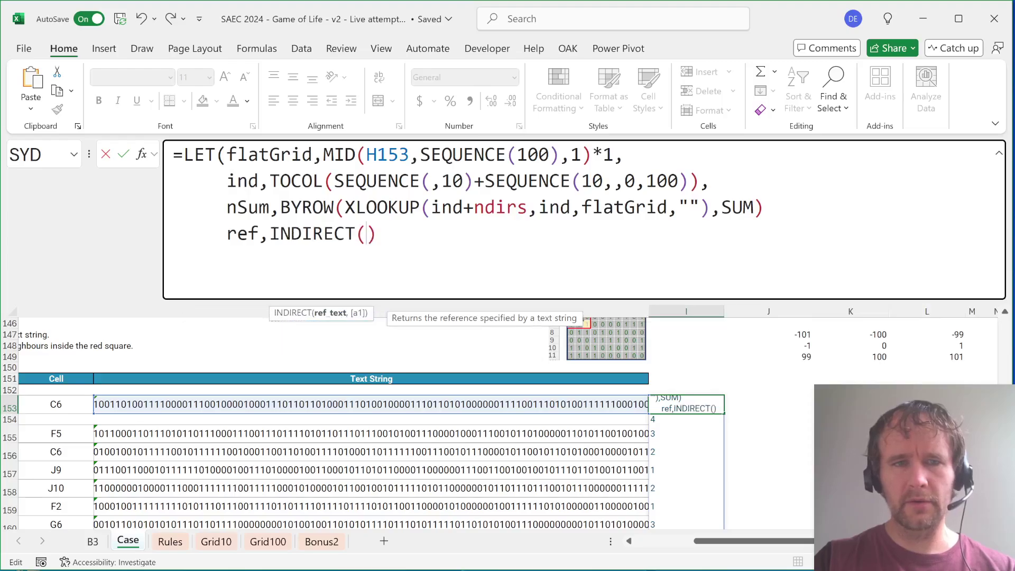
left_click(57, 406)
type("),")
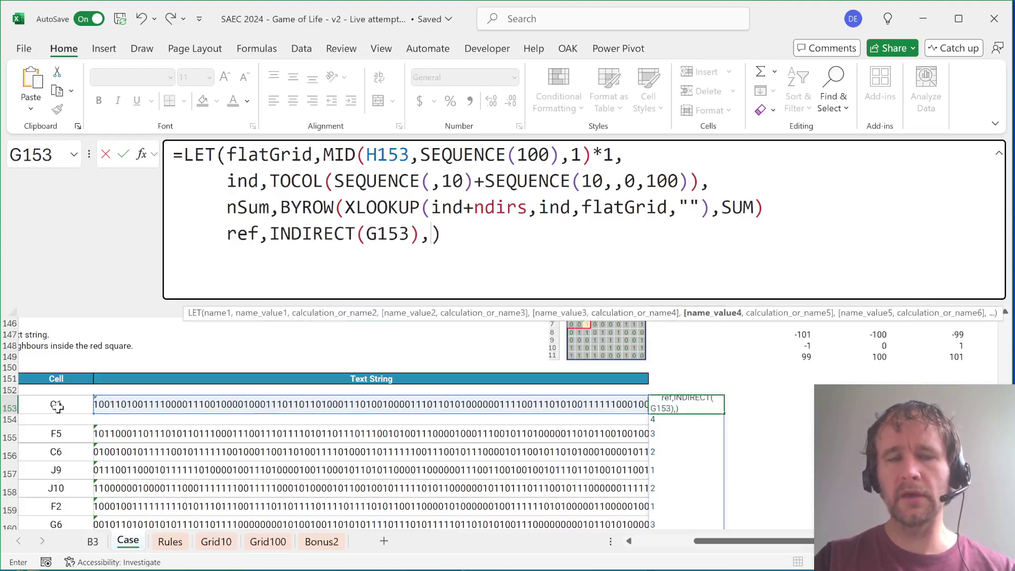
key("alt+Return")
Begin the final calculation of the I153 LET as an INDEX function on nSum
type("ind")
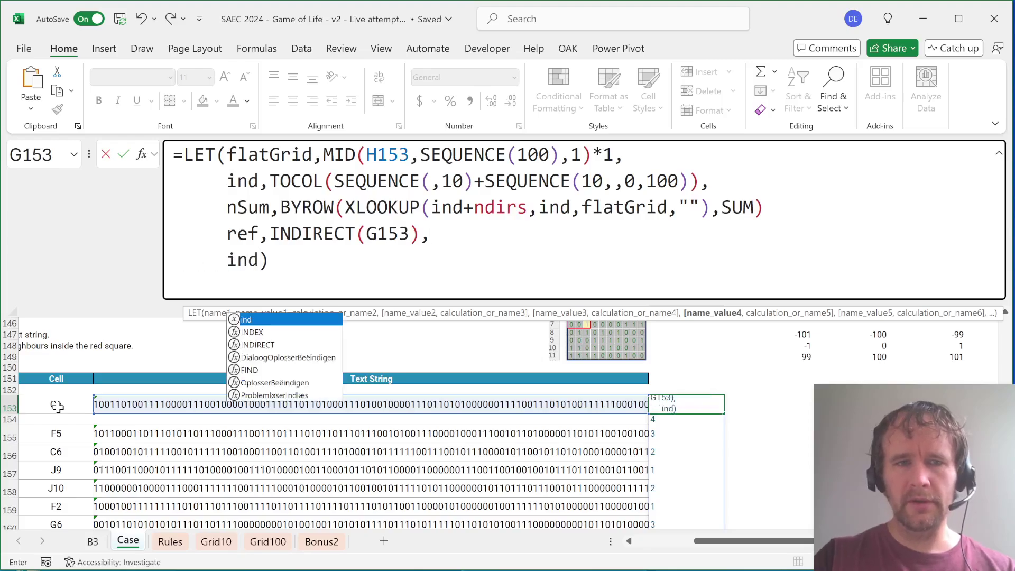
key("Down")
key("Tab")
type("ns")
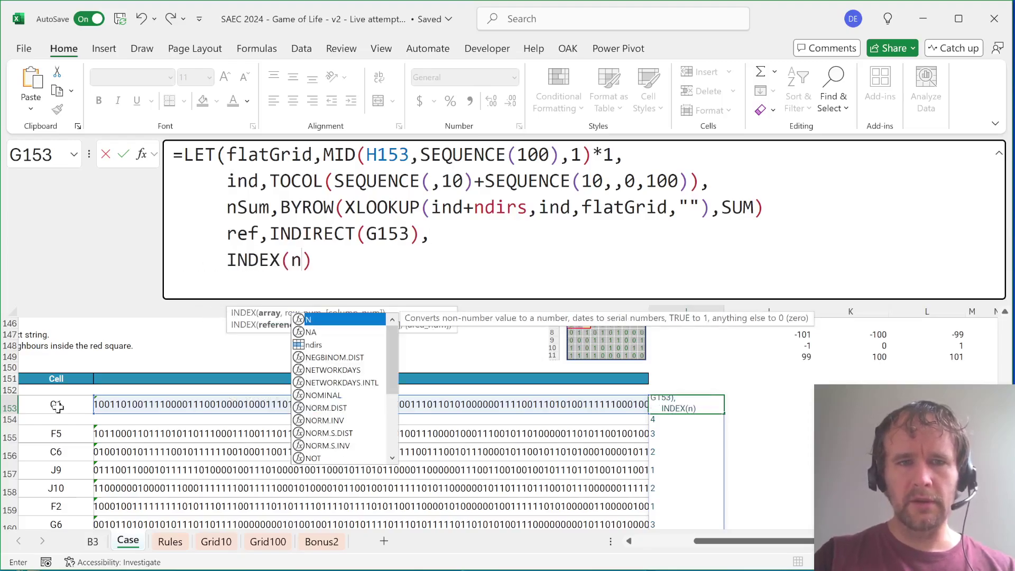
key("Tab")
type(",")
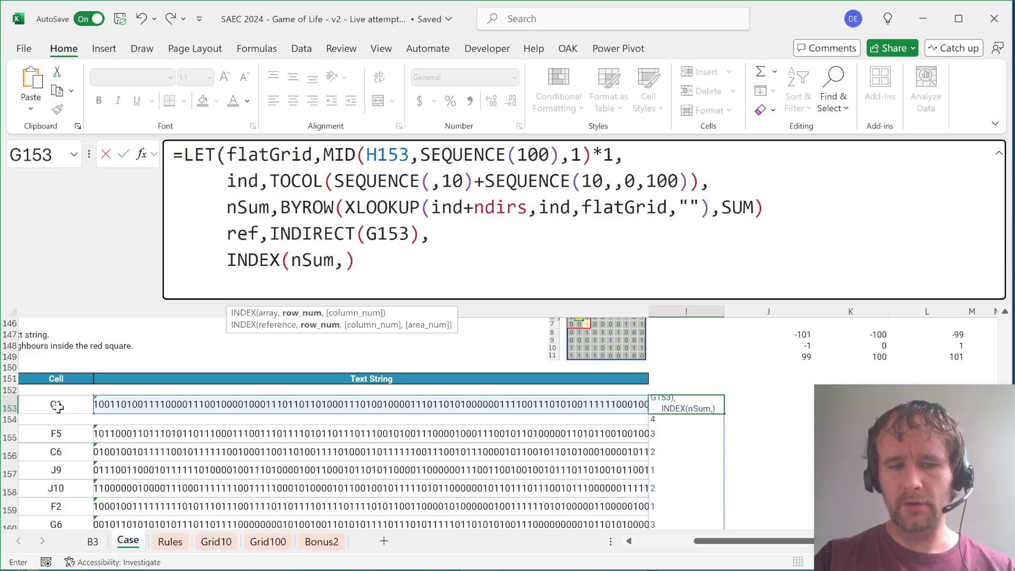
Complete the I153 LET formula's INDEX row argument with COLUMN(ref)+(ROW(ref)-1)*10 and try to enter the formula
type("col")
key("Tab")
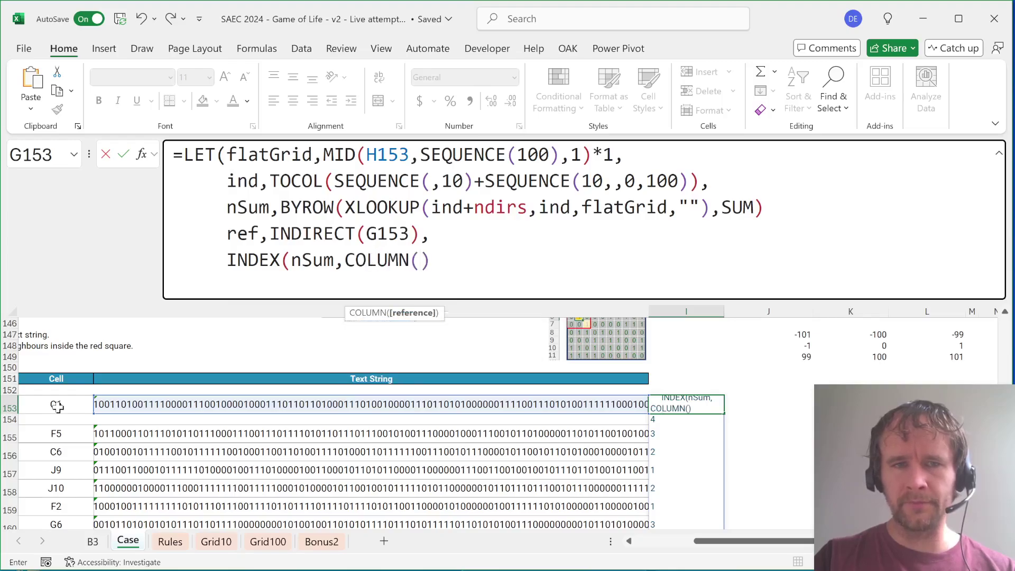
type("ref)+")
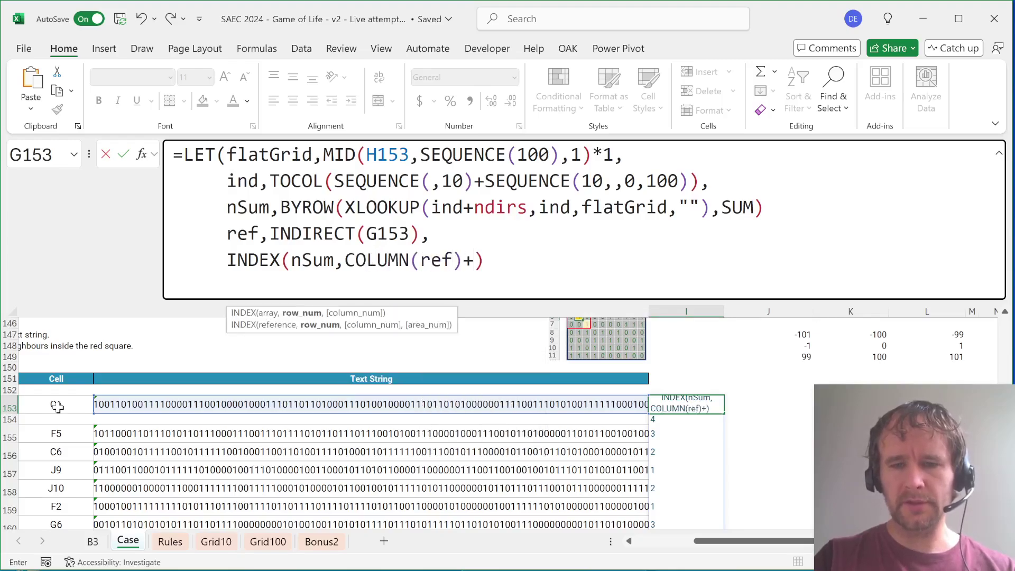
type("(")
type("row(ref")
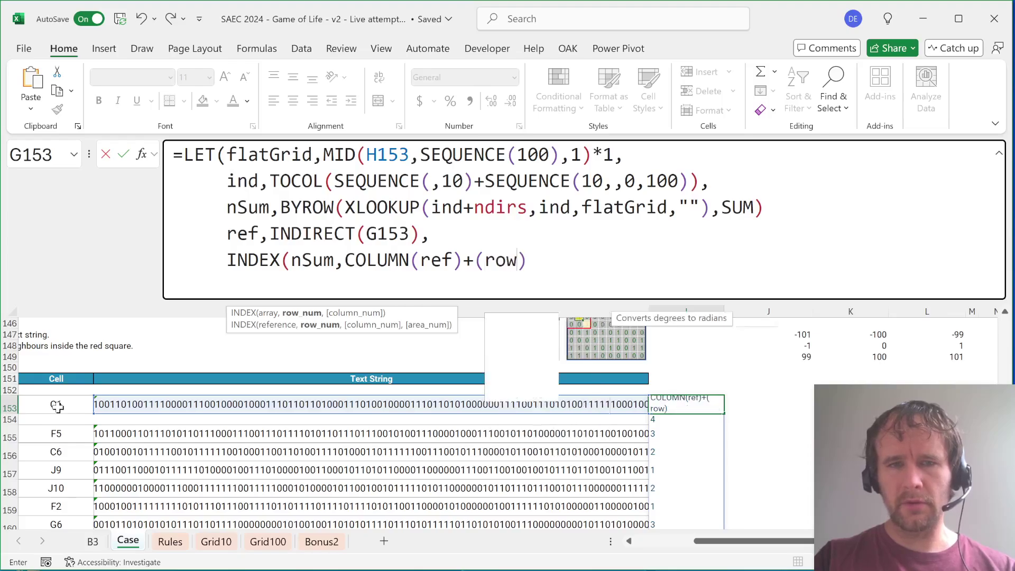
type(")-1)*1)")
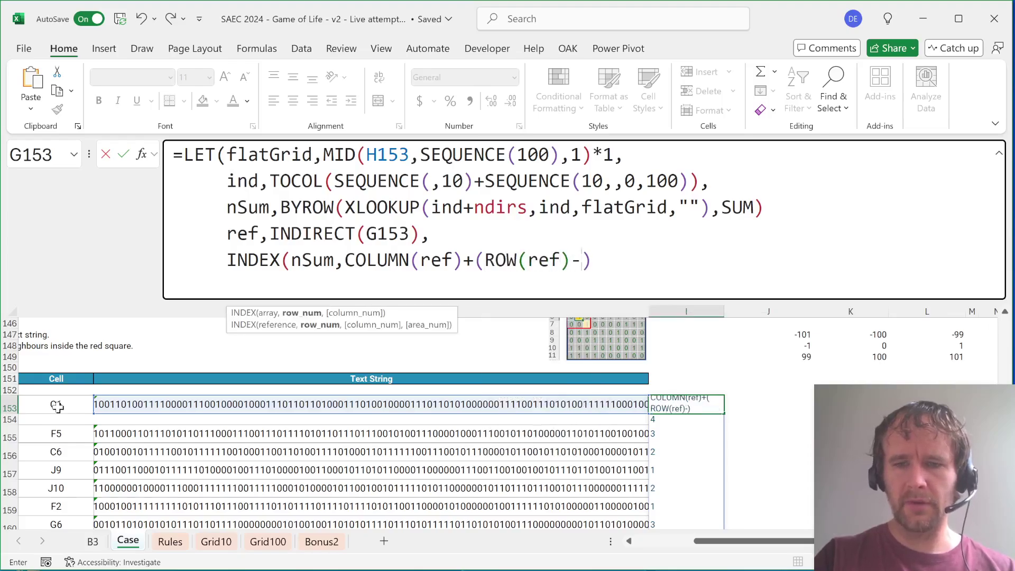
type("0)")
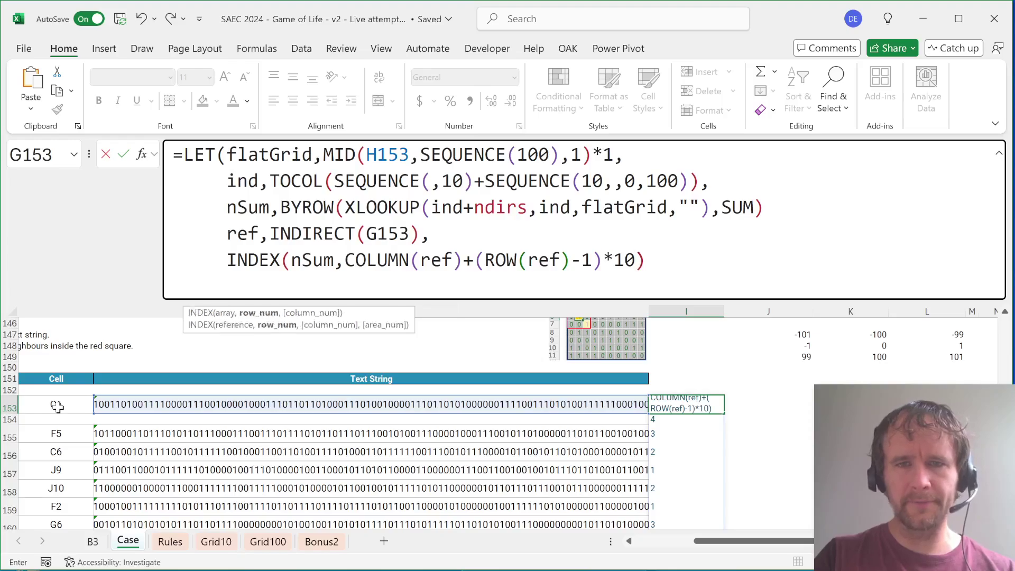
key("Return")
key("Return")
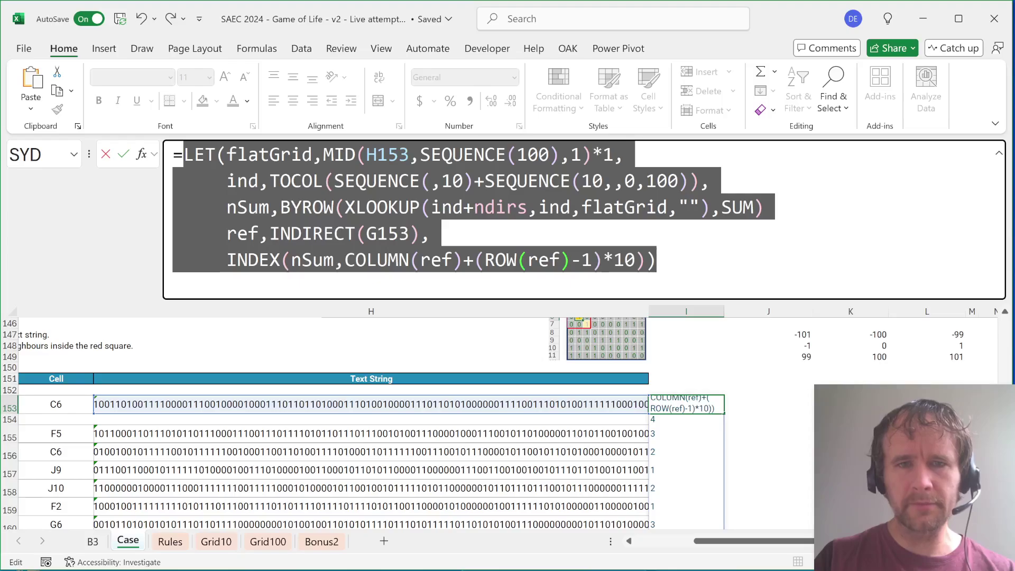
Add the missing comma after the nSum BYROW definition and enter the I153 formula
left_click(547, 260)
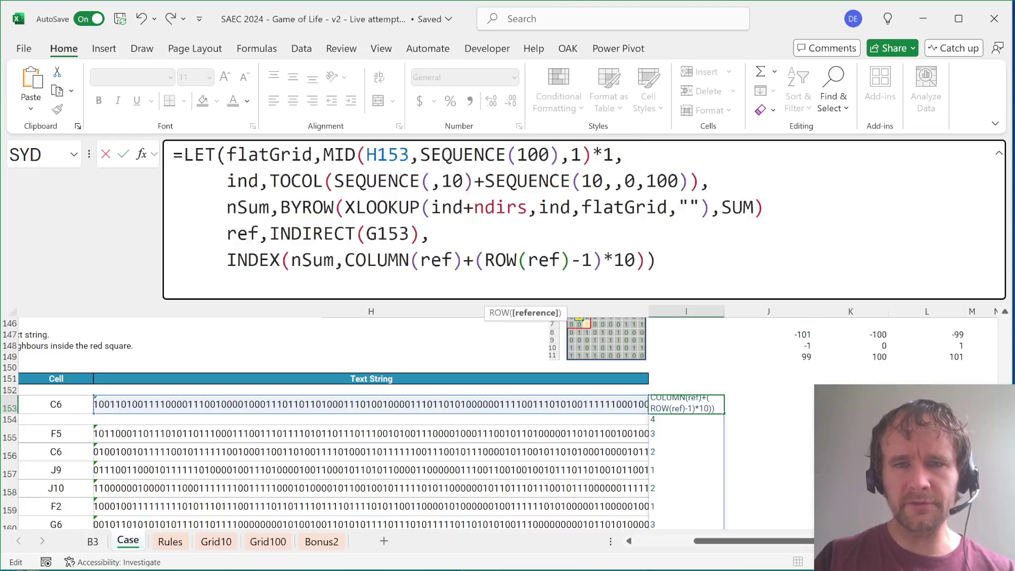
left_click(764, 208)
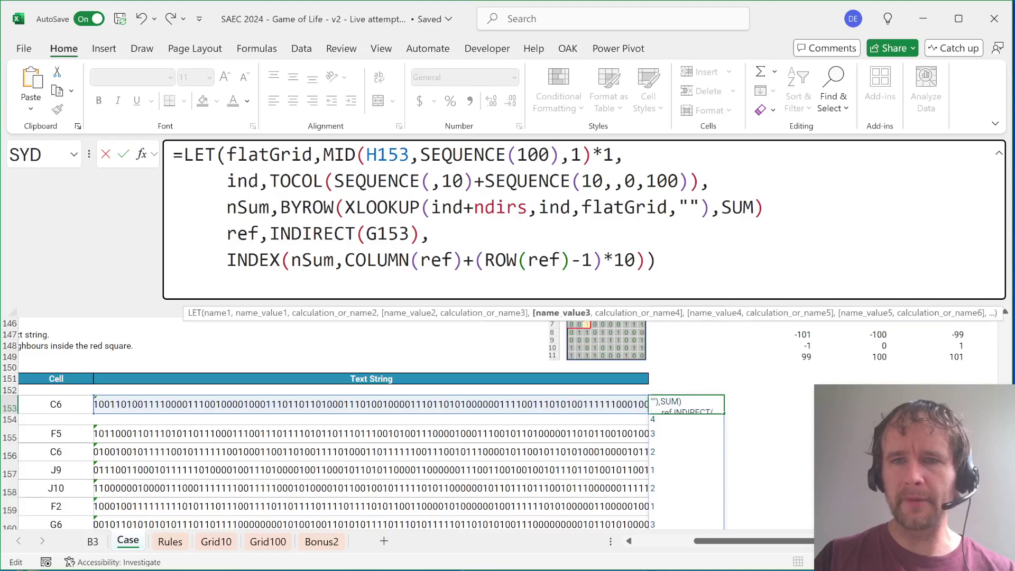
type(",")
key("Return")
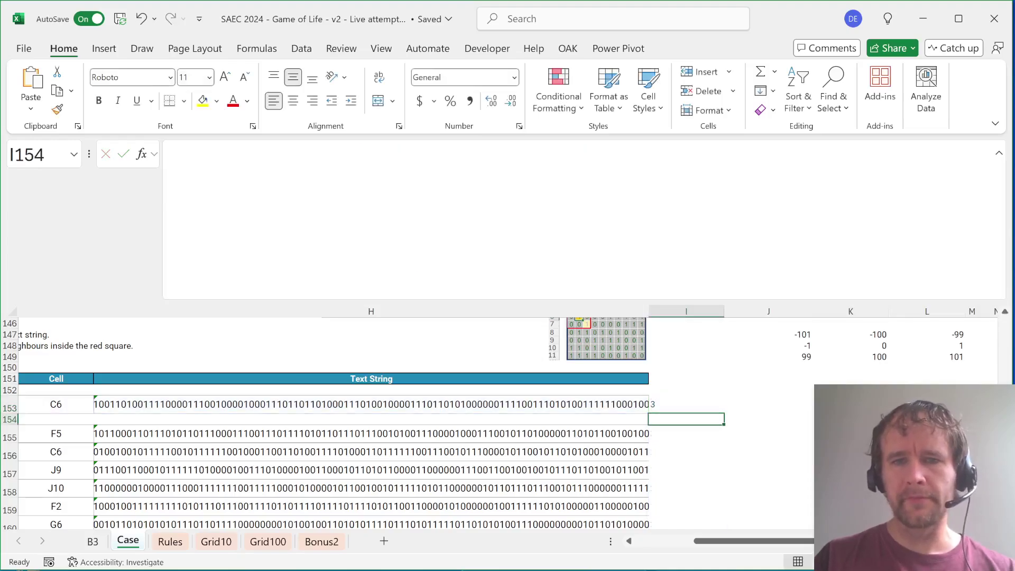
Compare the I153 result with the Level 4 example answer in E153
key("Up")
key("Left")
key("Left")
key("Left")
key("Left")
key("Right")
key("Right")
key("Right")
key("Right")
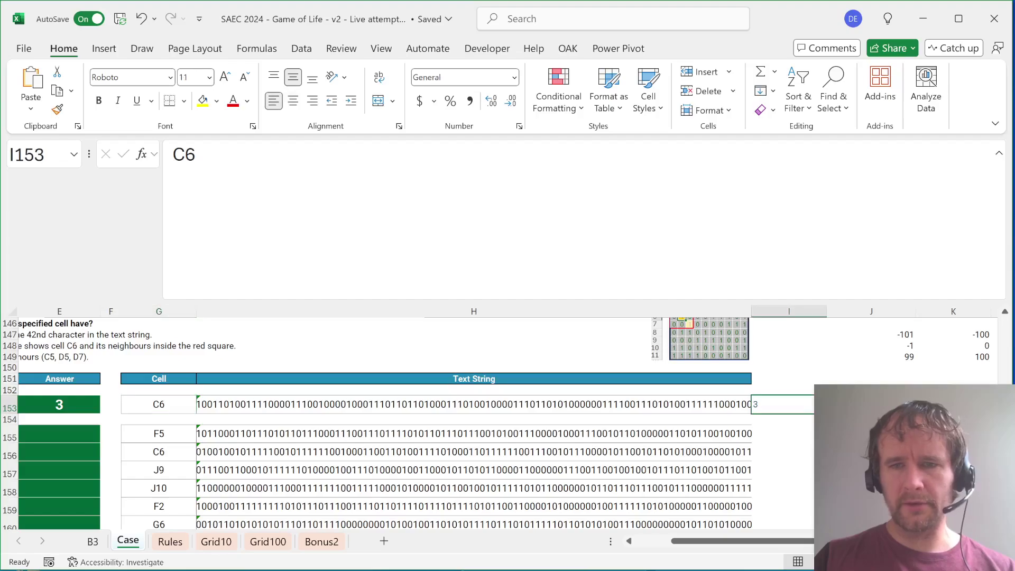
Copy the I153 formula into I155:I174 beside the Level 4 text strings
key("ctrl+c")
key("Down")
key("Down")
key("ctrl+v")
key("Left")
key("ctrl+Down")
key("Right")
key("ctrl+shift+Up")
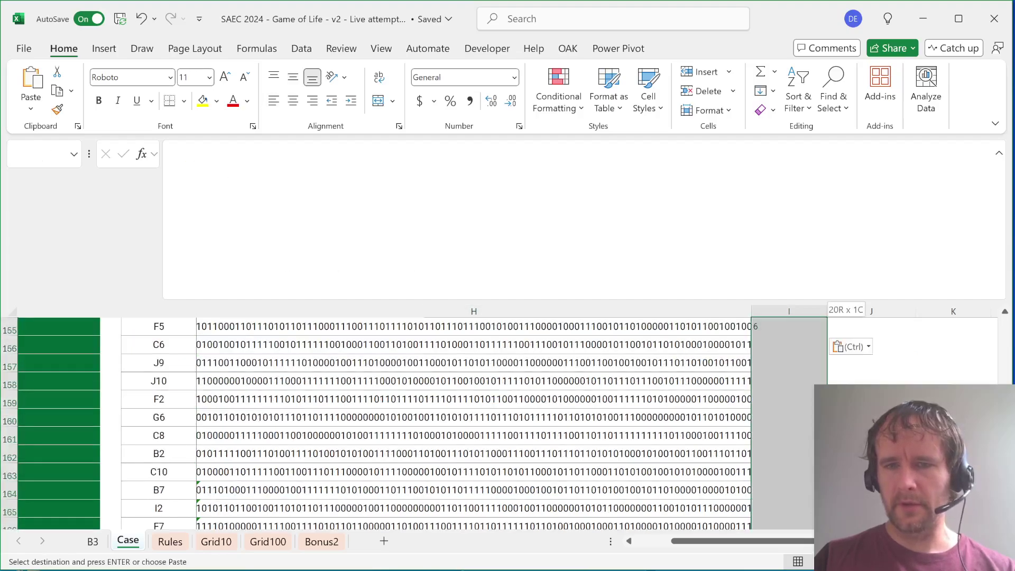
key("ctrl+v")
key("Escape")
key("ctrl+Up")
key("ctrl+Up")
key("Up")
key("Up")
key("Down")
key("Down")
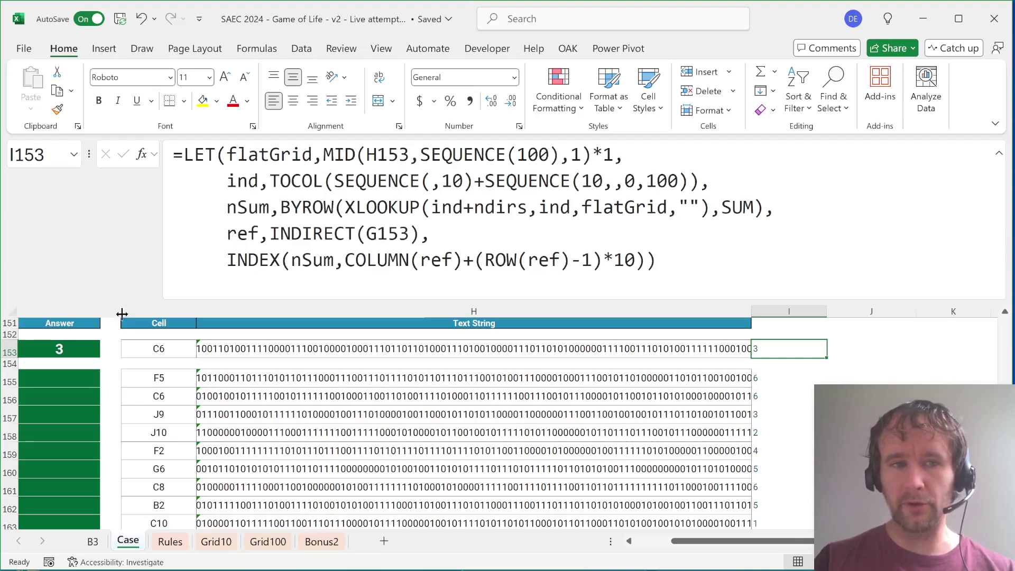
Fill the Level 4 answers E155:E174 with references to the same rows of column I, starting with =I155
left_click(164, 353)
key("ctrl+Right")
key("ctrl+Right")
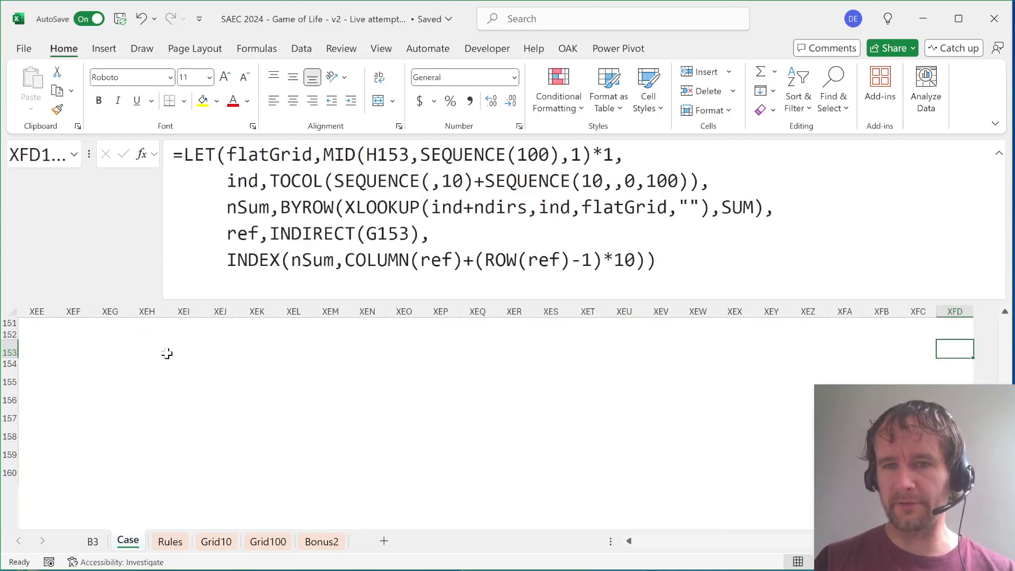
key("ctrl+Left")
key("Down")
key("Down")
key("ctrl+c")
key("Left")
key("Left")
key("Left")
key("Left")
key("Left")
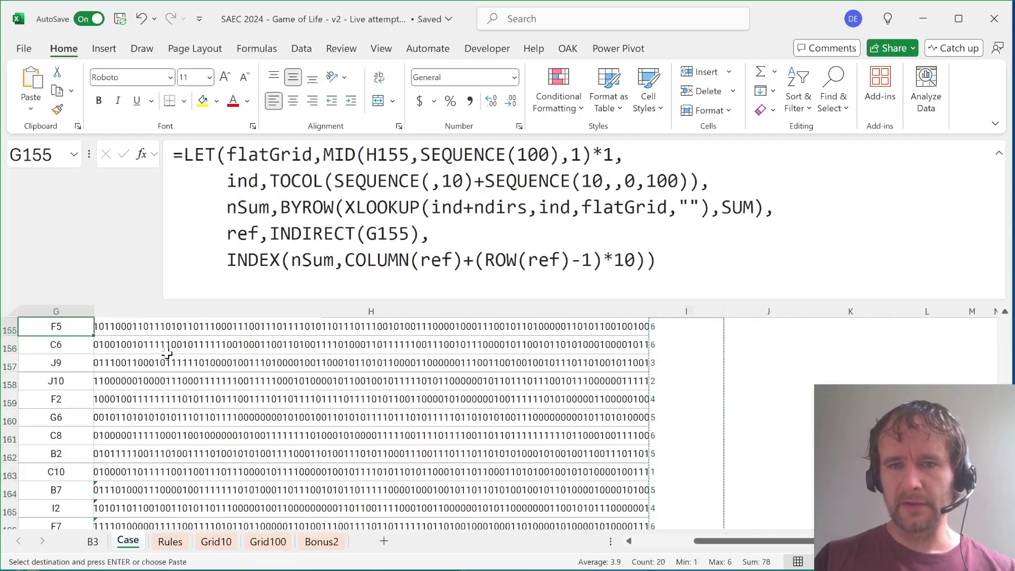
key("Right")
key("ctrl+alt+v")
key("f")
key("Return")
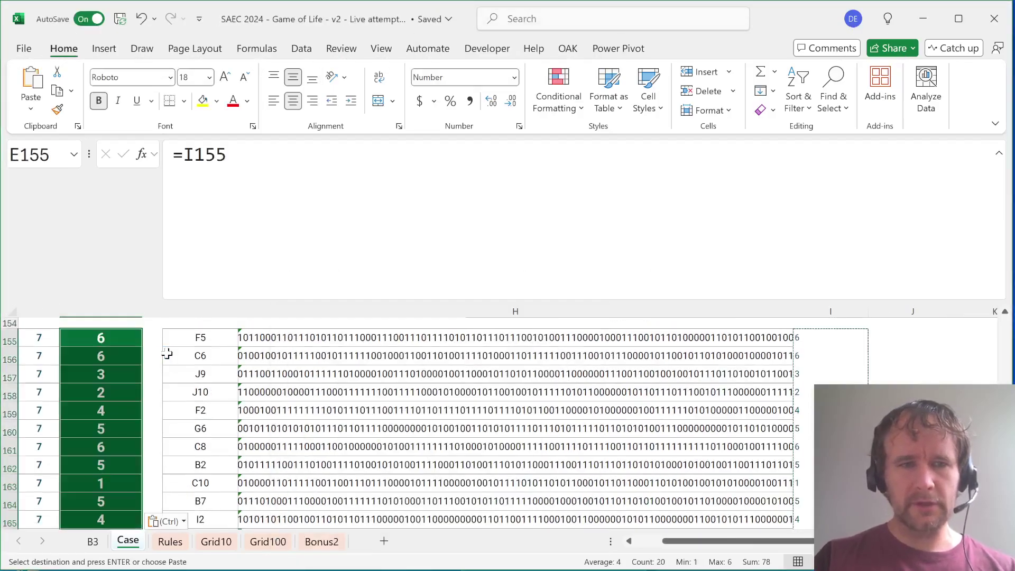
Review the Level 4 answers, then read the Level 5 instructions, example and games table
key("ctrl+Home")
key("Up")
key("Up")
key("Up")
key("Up")
key("Up")
key("Up")
key("Up")
key("Up")
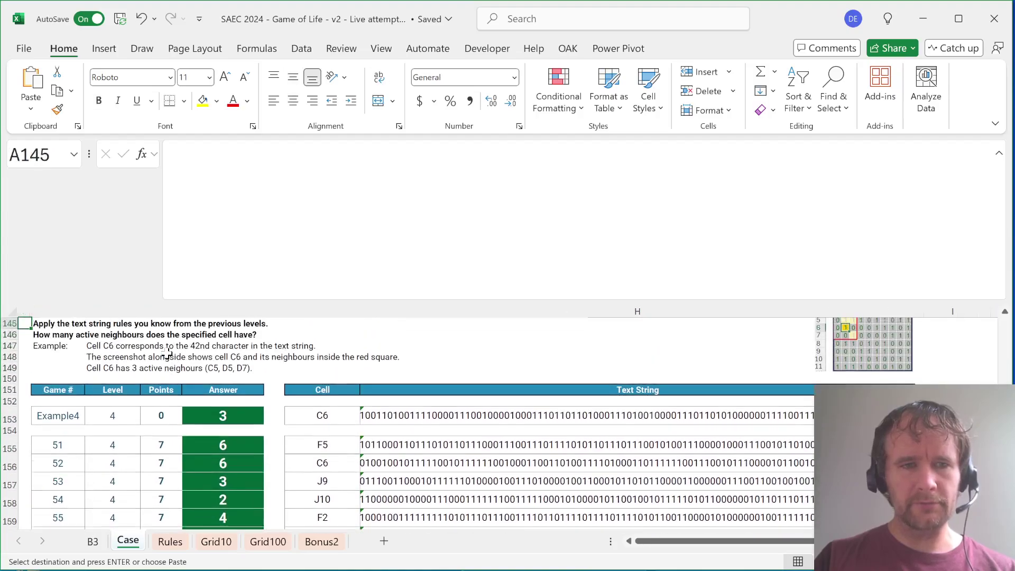
key("Page_Down")
key("Page_Down")
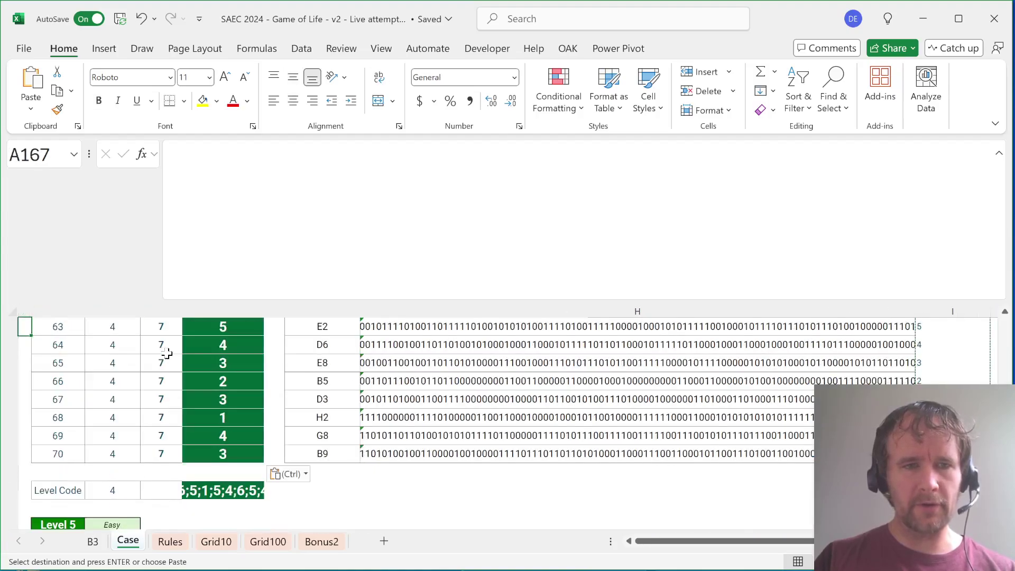
scroll(238, 430, "down", 3)
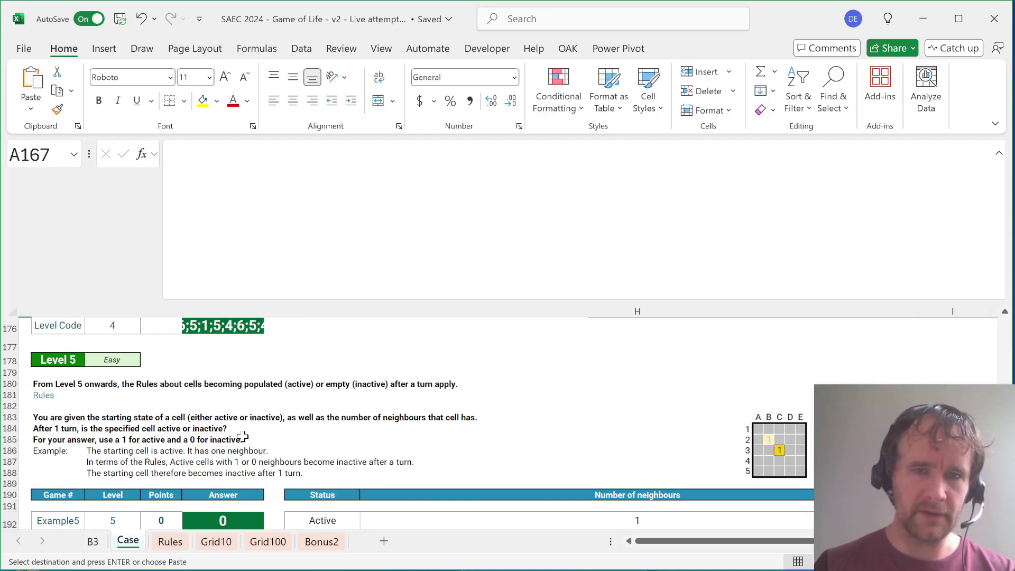
scroll(243, 437, "down", 1)
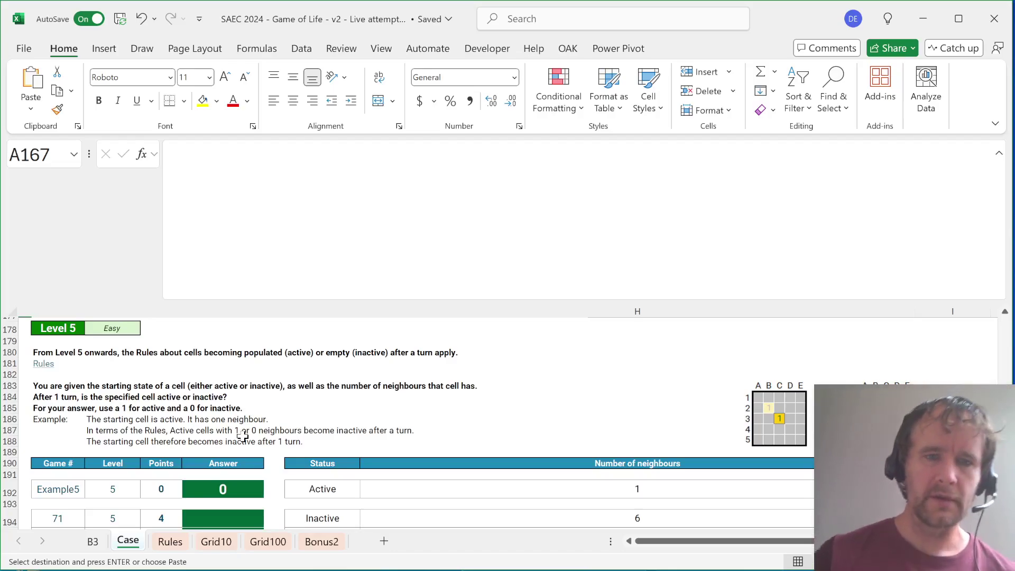
scroll(368, 411, "down", 4)
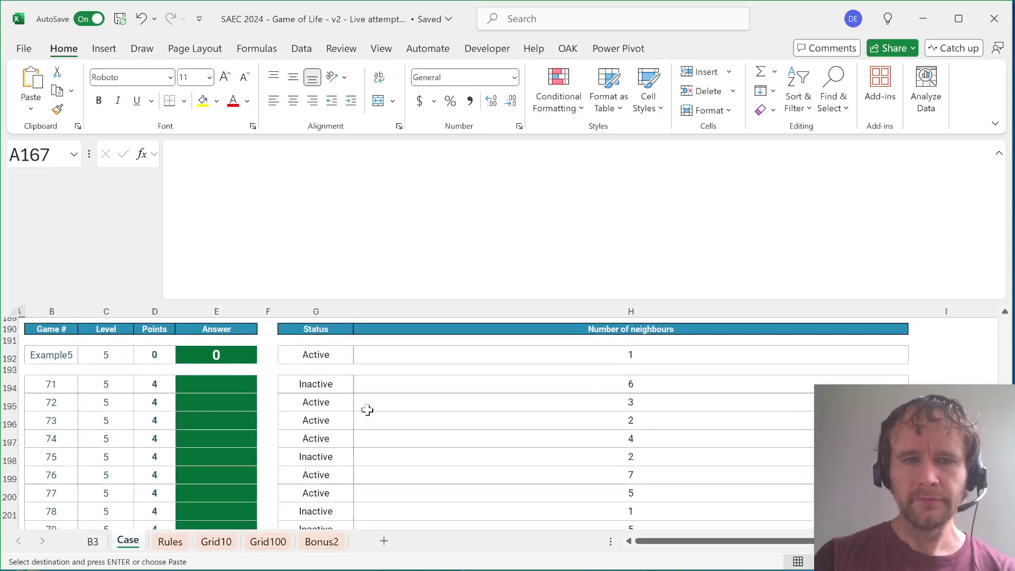
Examine the Rules sheet for how active and inactive cells change after one turn, then return to answer cell E194 on the Case sheet
left_click(227, 389)
key("ctrl+Page_Down")
key("ctrl+Page_Down")
key("ctrl+Page_Down")
key("ctrl+Page_Down")
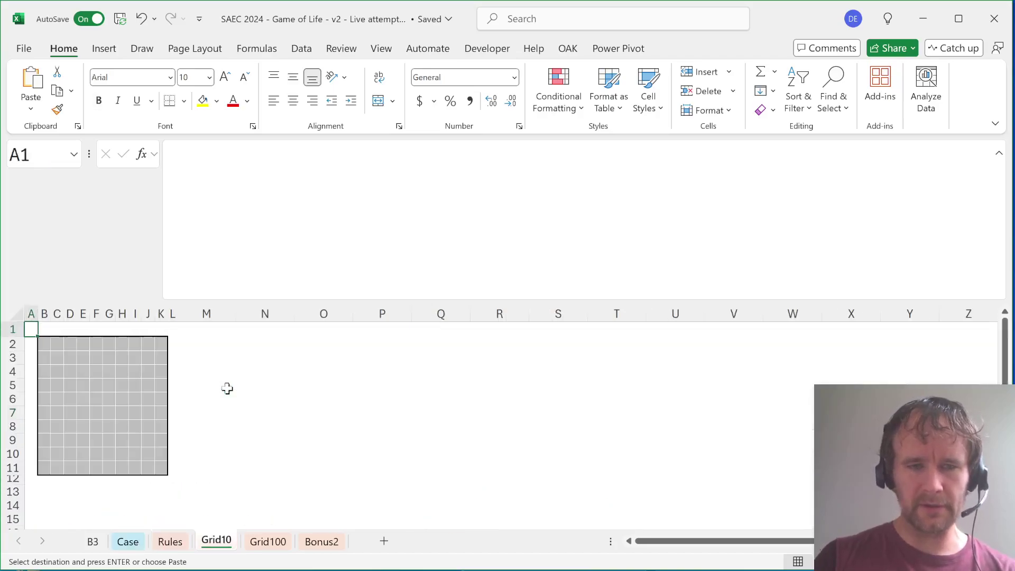
key("ctrl+Page_Up")
key("ctrl+Page_Up")
key("ctrl+Page_Up")
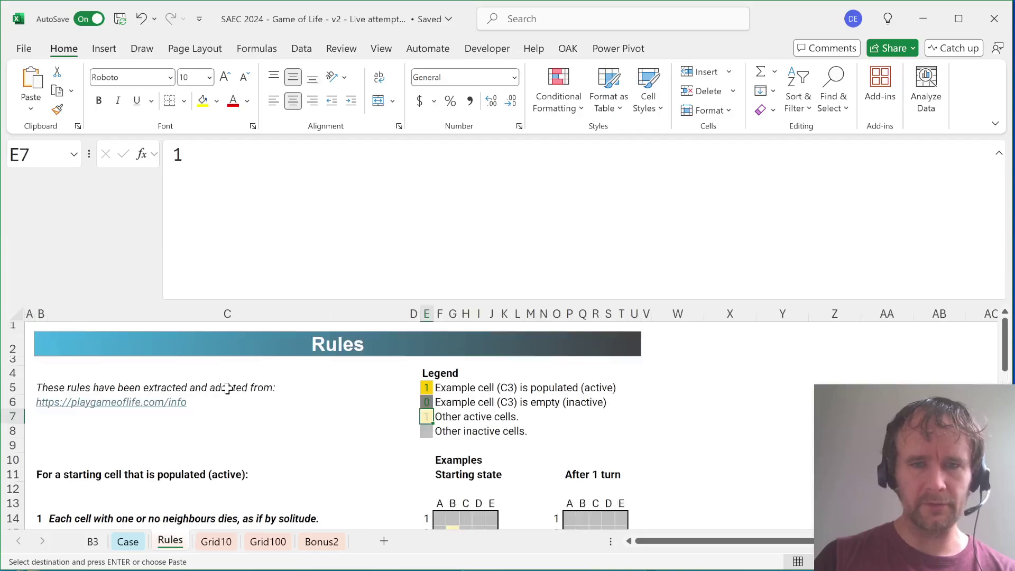
scroll(336, 468, "down", 3)
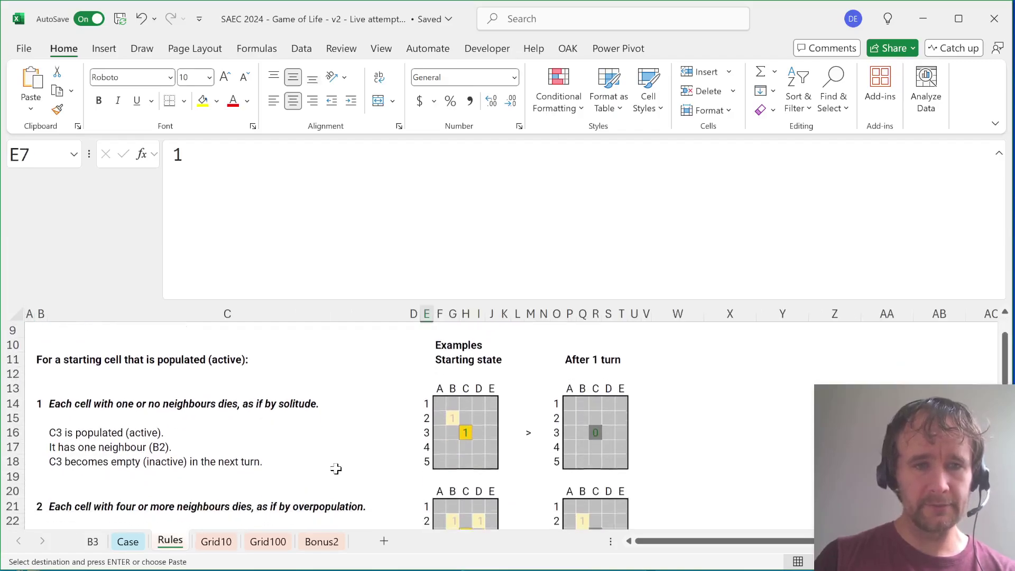
scroll(336, 469, "down", 2)
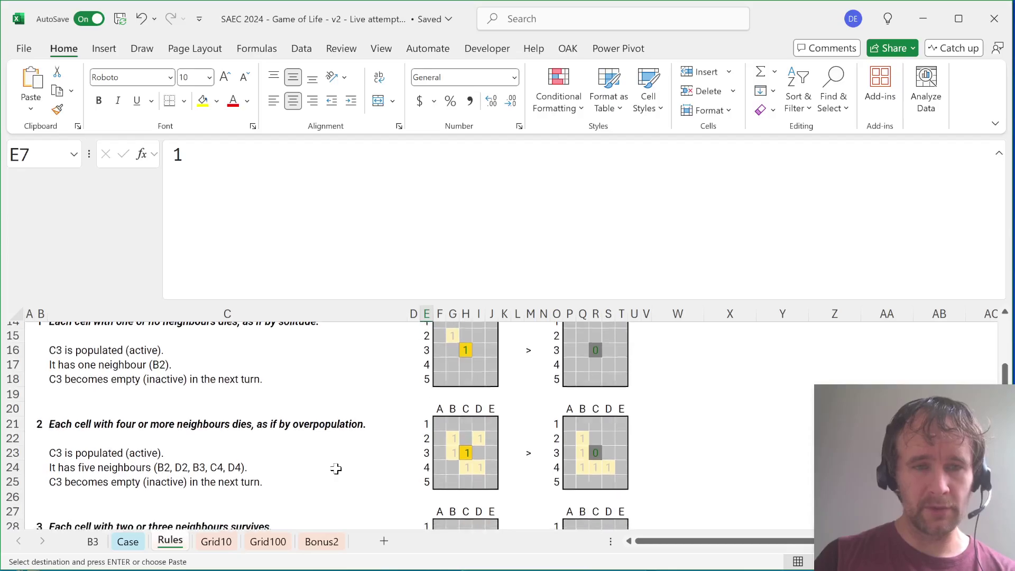
scroll(336, 468, "down", 5)
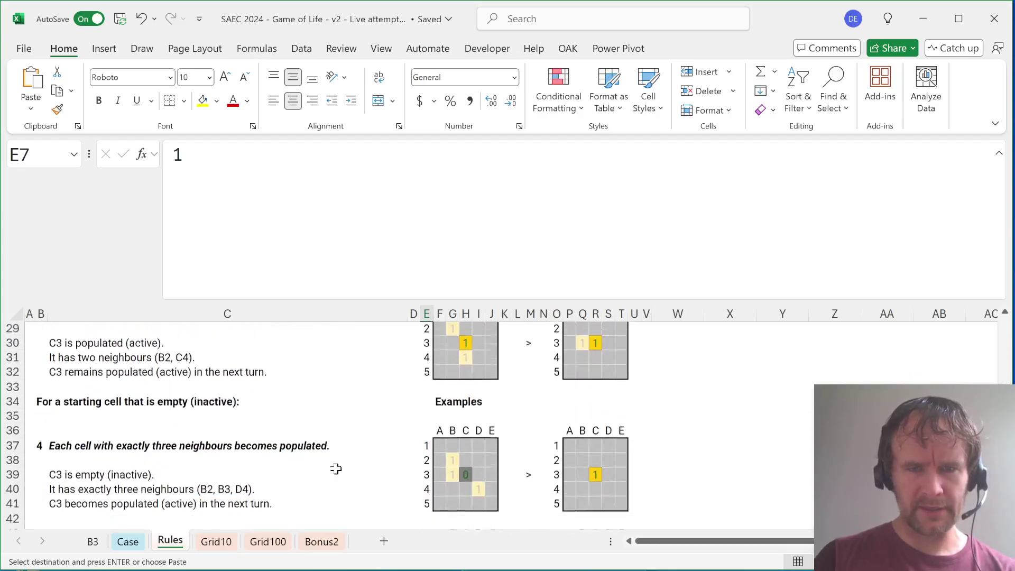
key("ctrl+Page_Up")
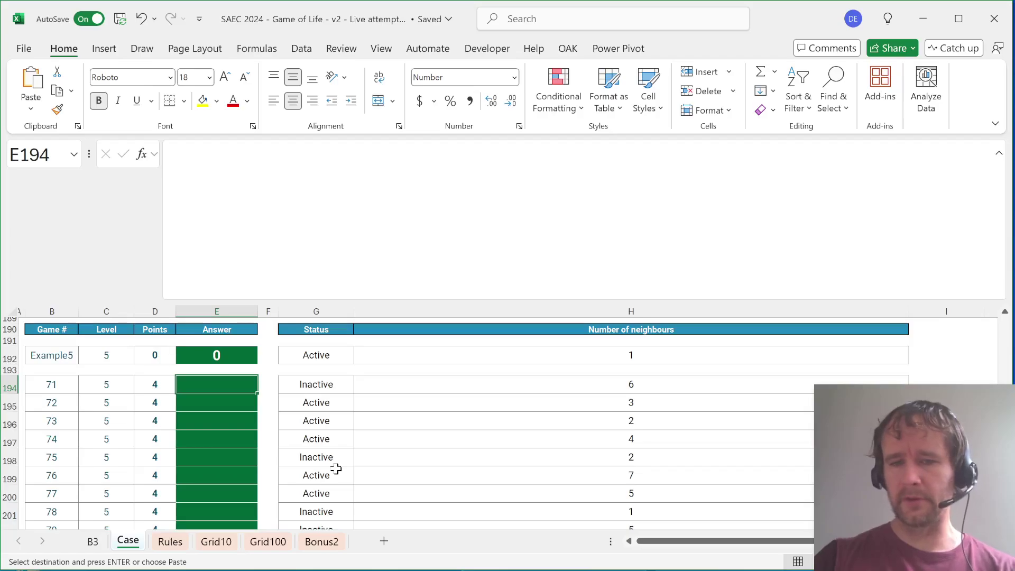
Start an IF formula in E194 that tests whether the status in G194 equals "Active"
type("=(")
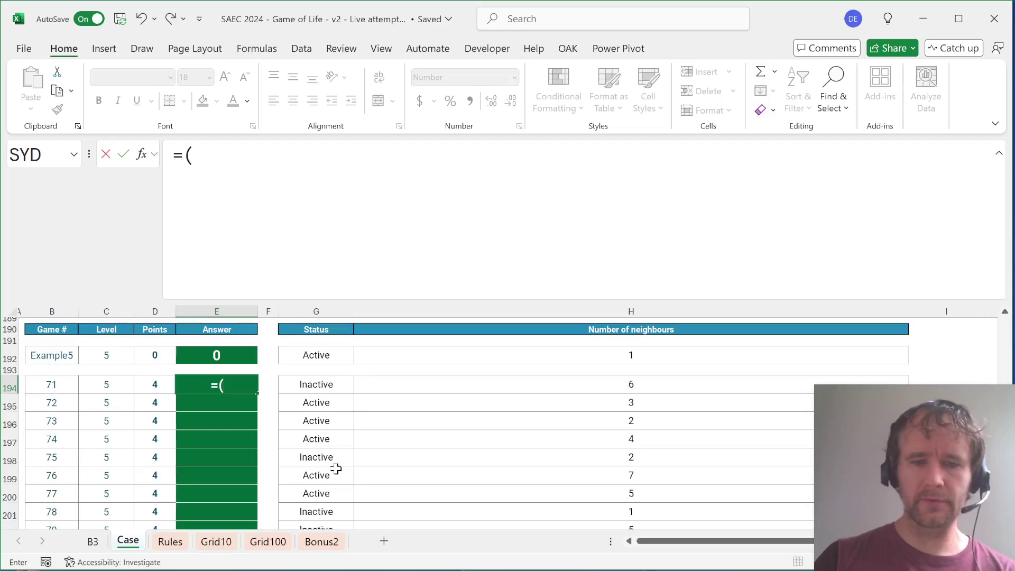
key("BackSpace")
type("or")
key("BackSpace")
key("BackSpace")
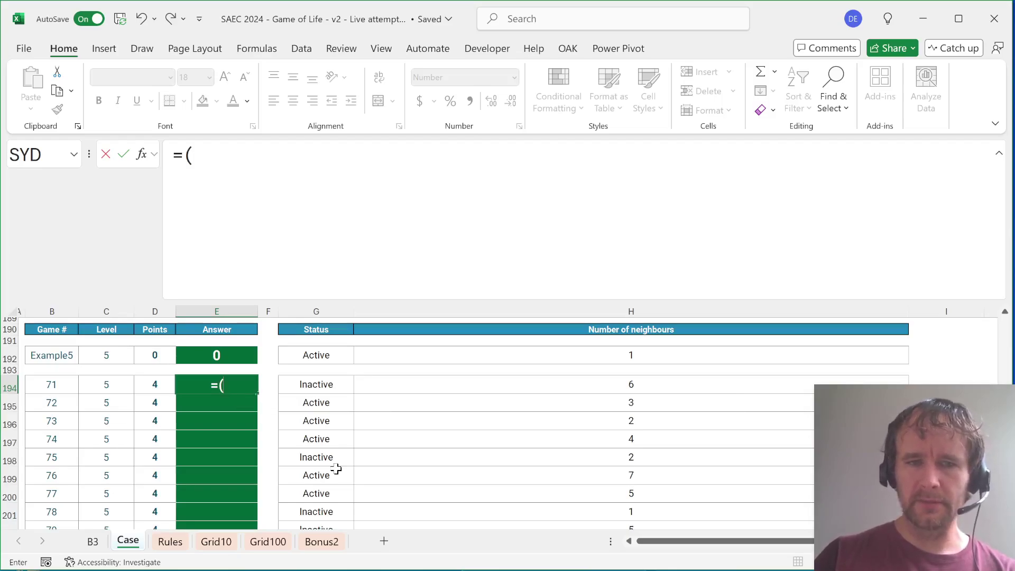
type("if")
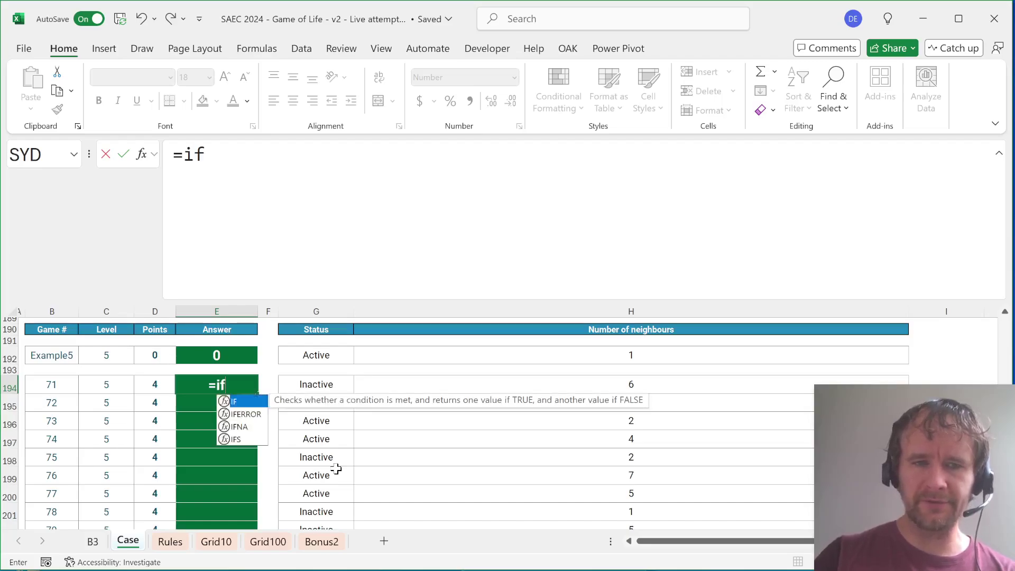
key("Tab")
key("Right")
key("Right")
type("=\"")
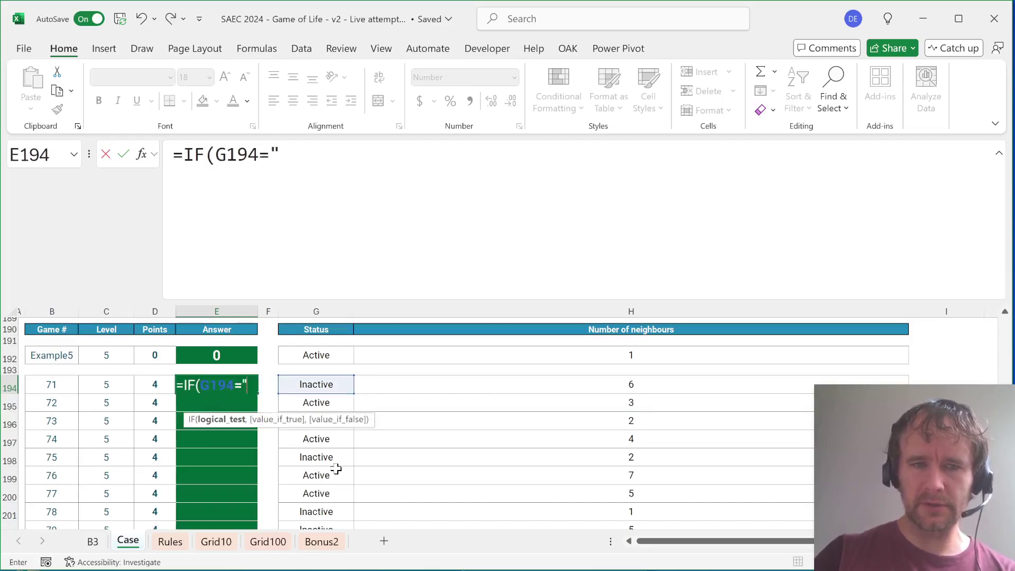
type("Act")
type(",")
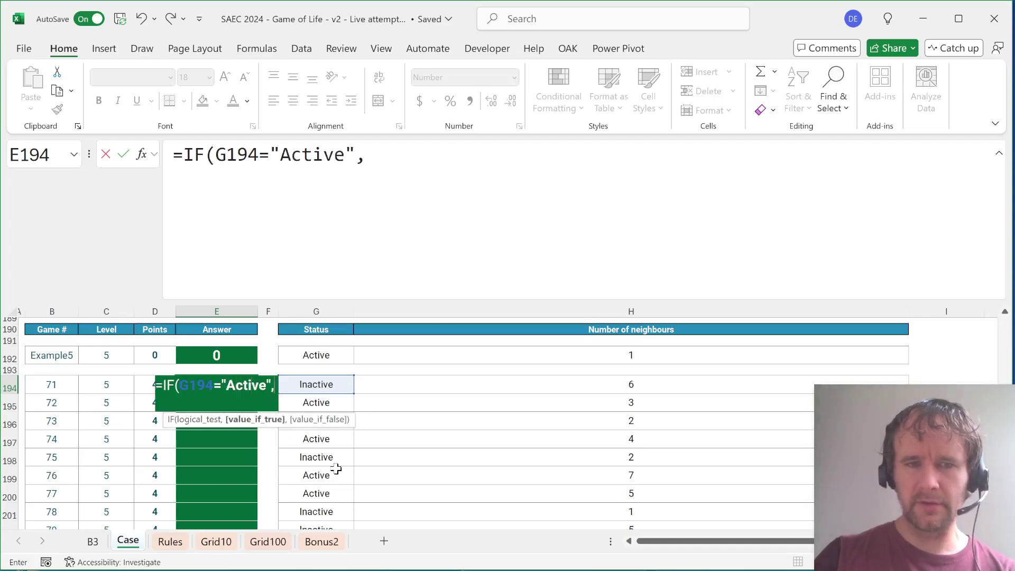
Set the value-if-true part of the E194 IF formula to (H194=3)+(H194=4)
type("(")
key("Right")
key("Right")
key("Right")
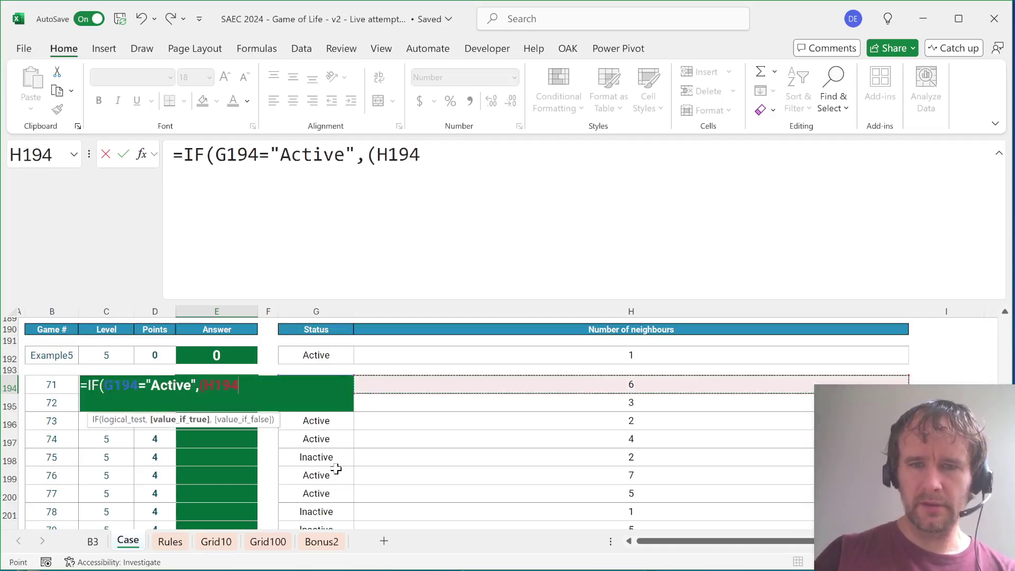
type("=3)+")
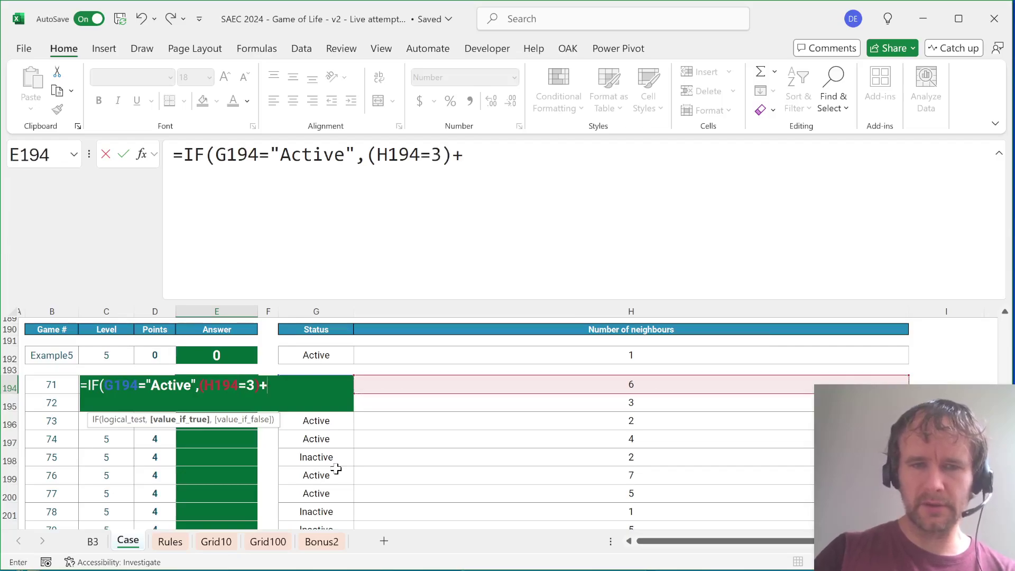
type("(")
key("Right")
key("Right")
key("Right")
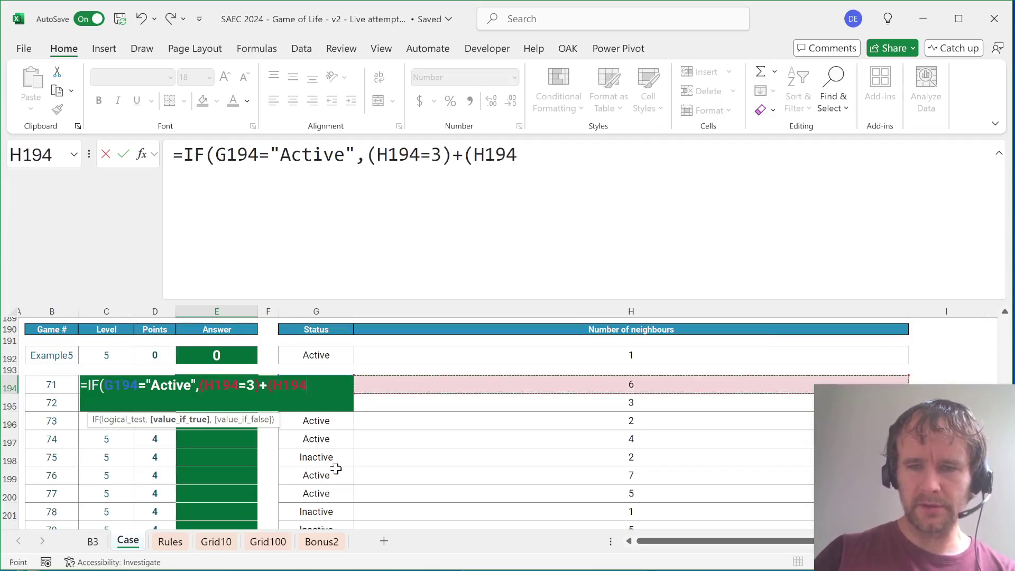
type("=4)")
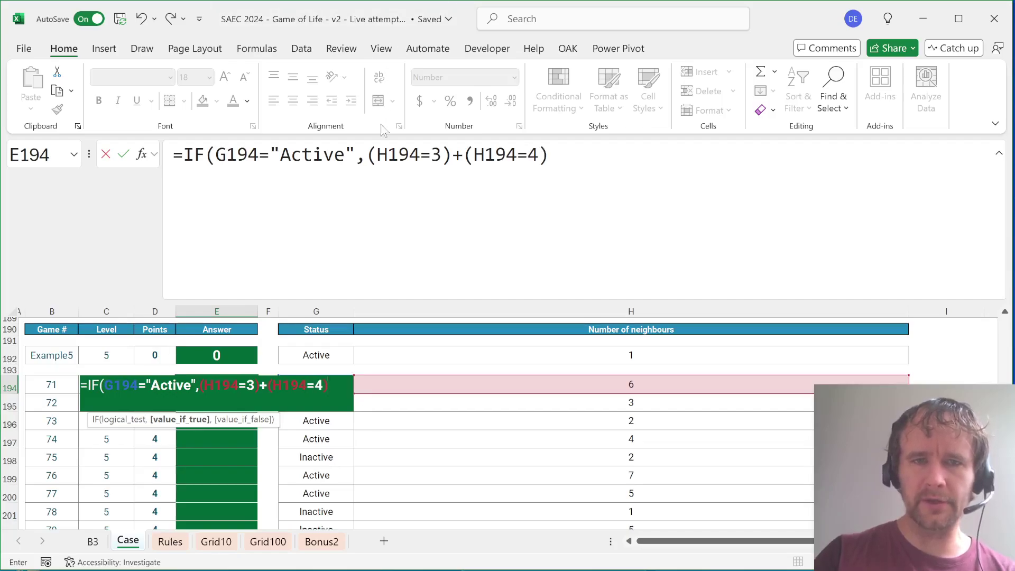
left_click_drag(377, 155, 539, 154)
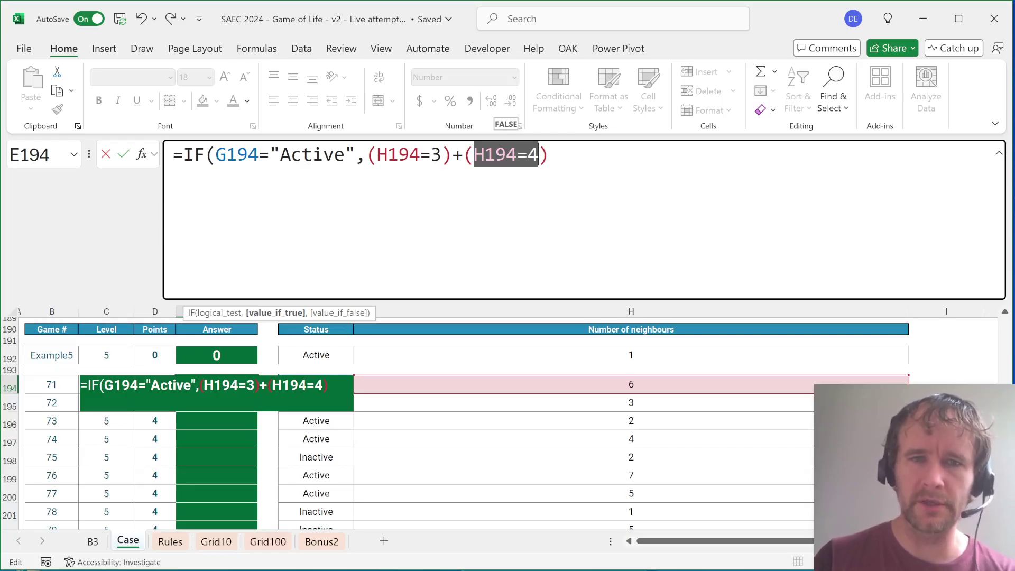
left_click_drag(376, 154, 538, 154)
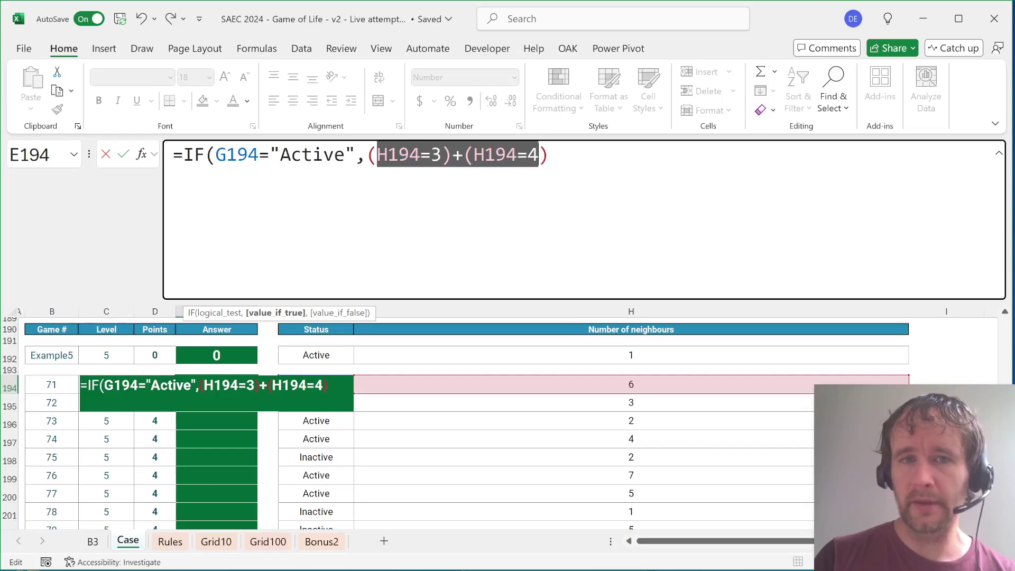
left_click(549, 154)
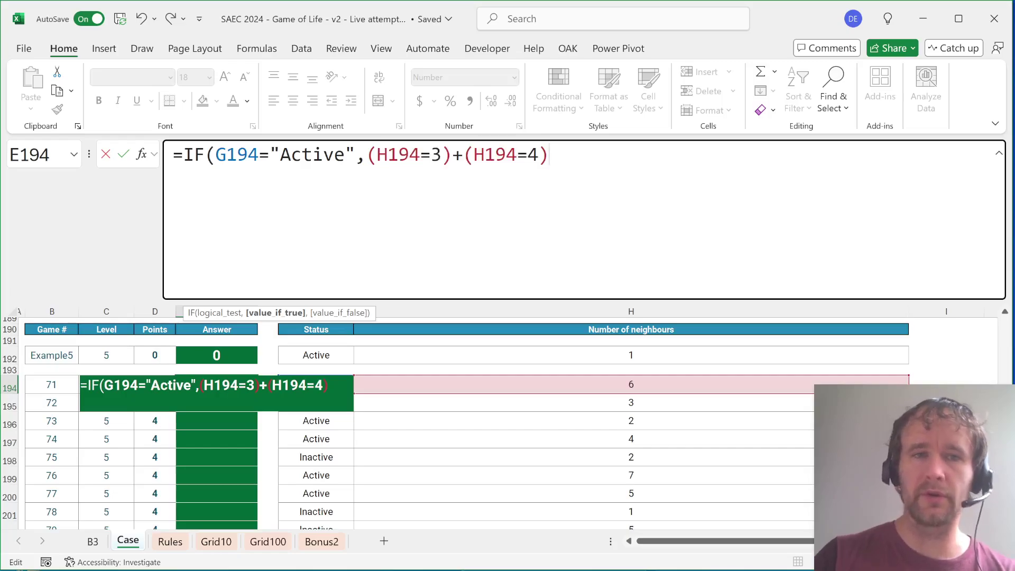
Set the value-if-false part to 1*(H194=3), close the IF formula and enter it in E194
type(",")
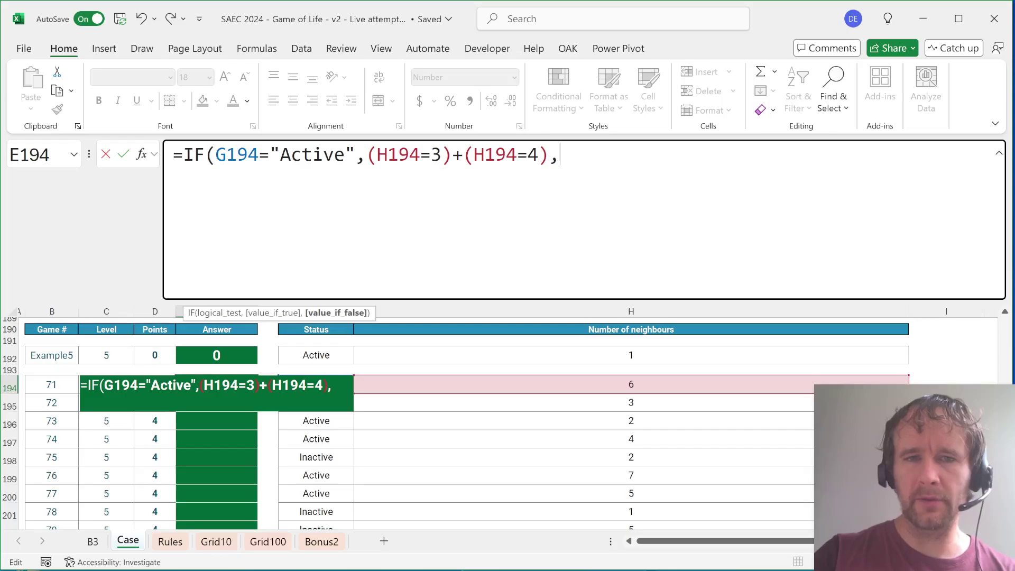
type("(")
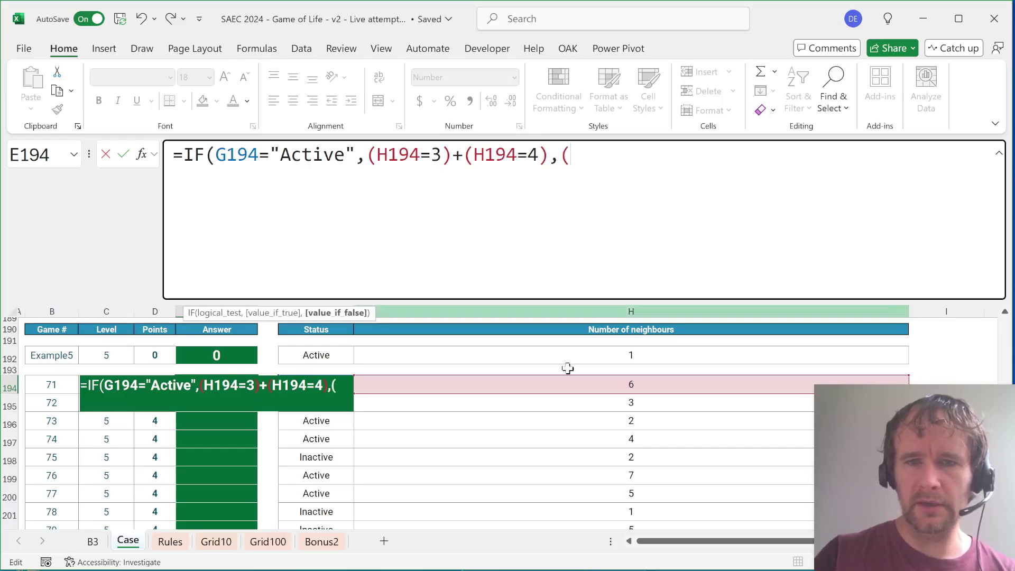
left_click(513, 387)
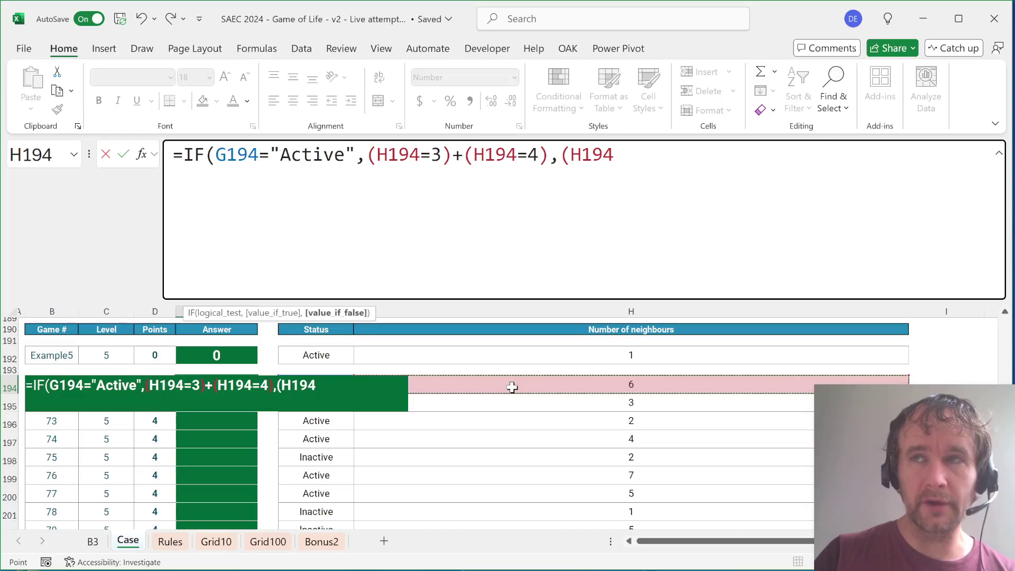
type("=3))")
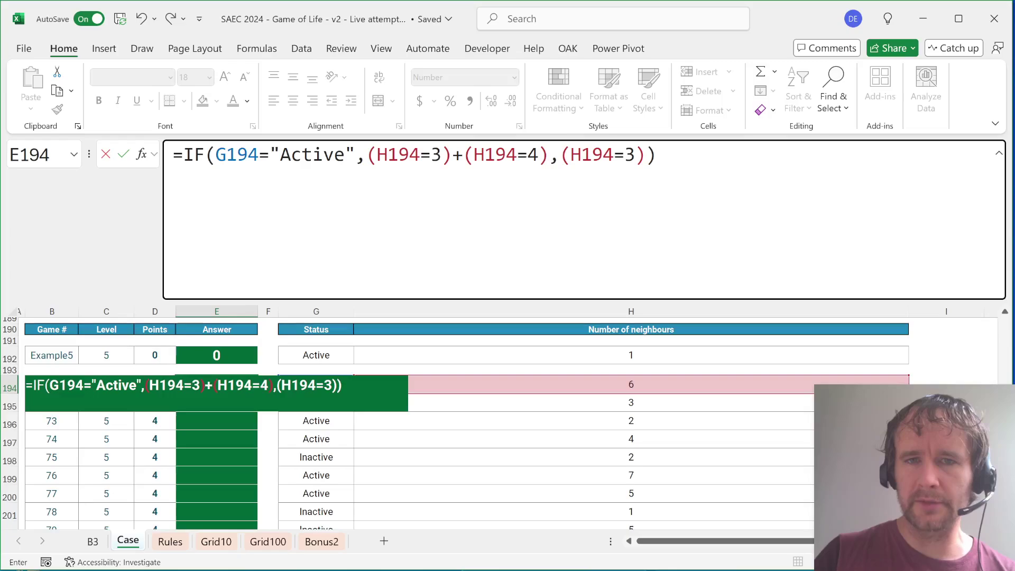
left_click(560, 155)
type("--")
key("BackSpace")
key("BackSpace")
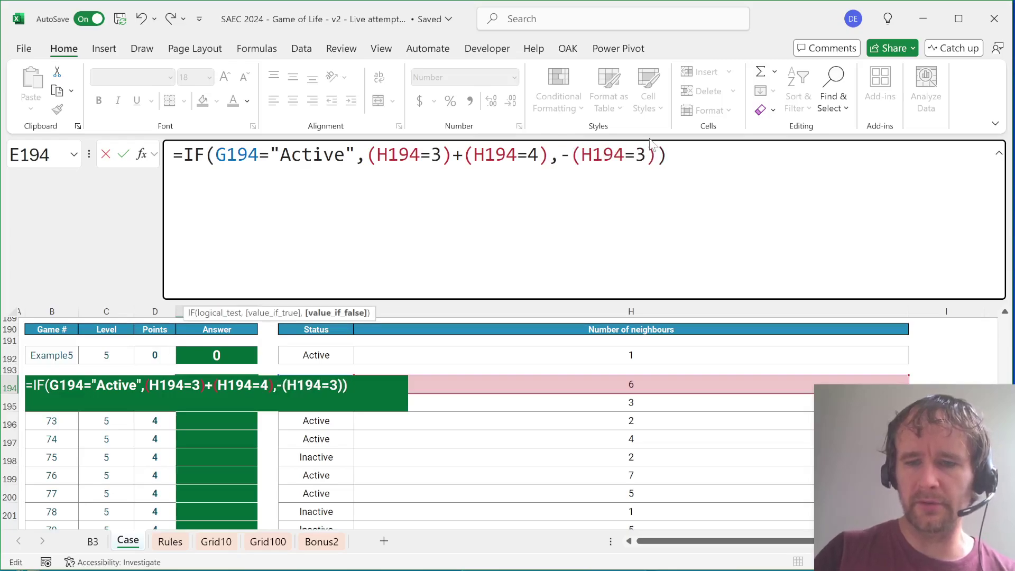
type("1*")
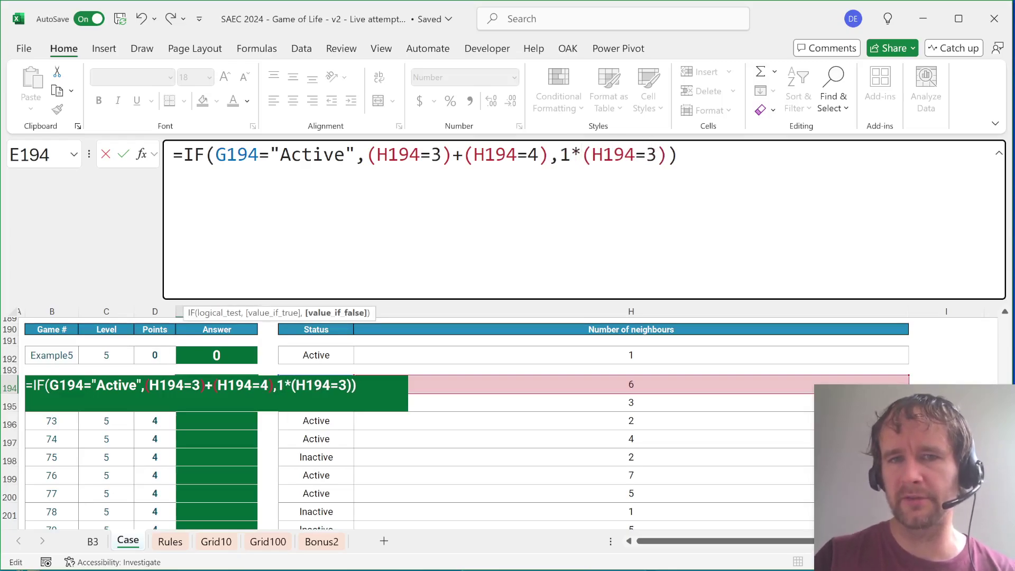
key("shift+Right")
key("shift+Right")
key("shift+Right")
key("shift+Right")
key("shift+Right")
key("shift+Right")
key("shift+Right")
key("shift+Right")
key("shift+Right")
key("shift+Right")
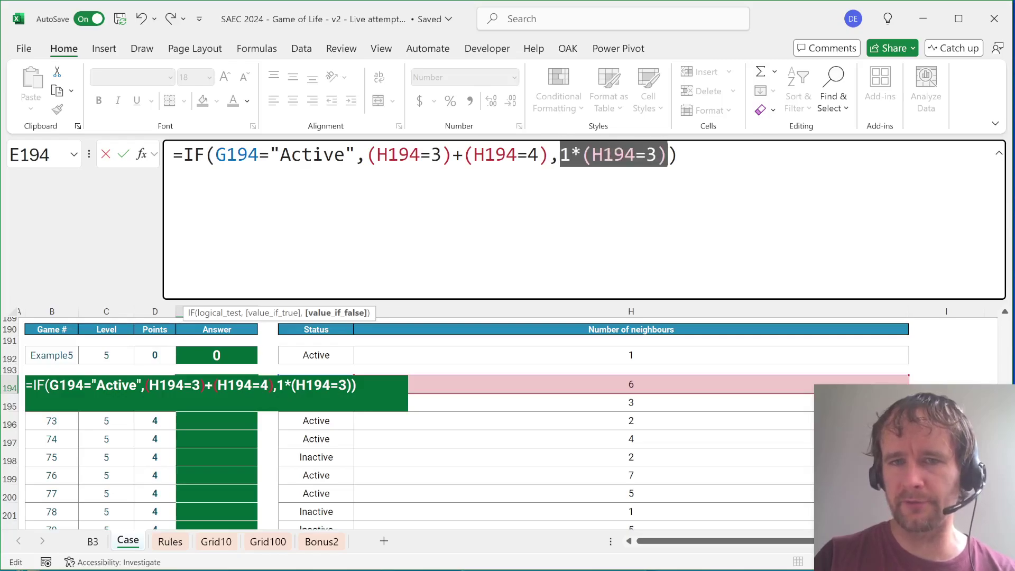
key("Return")
Copy the E194 formula to the remaining Level 5 answers down to E203 and to the example answer in E192
key("ctrl+d")
key("Down")
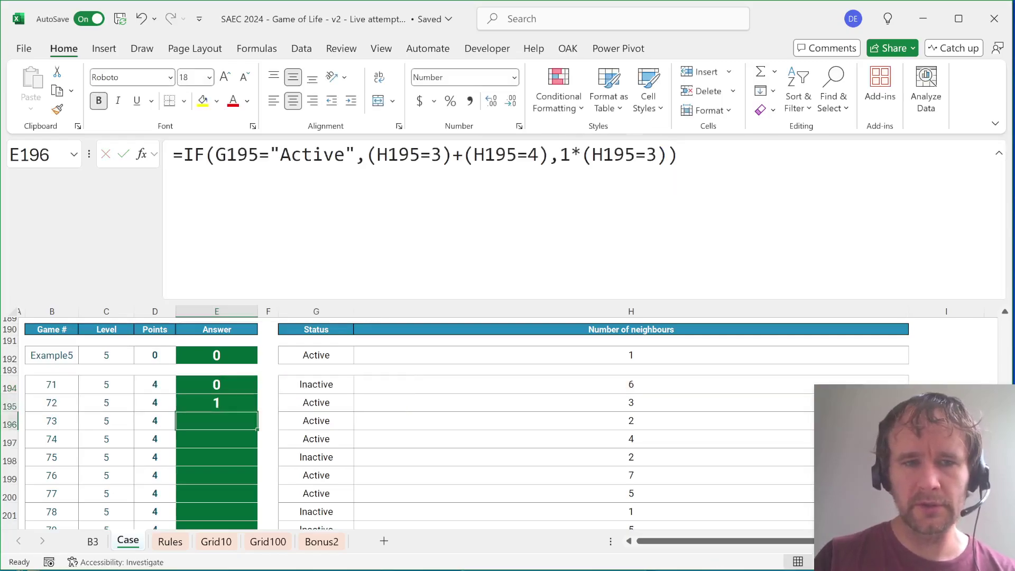
key("ctrl+d")
key("ctrl+c")
key("ctrl+Up")
key("ctrl+Up")
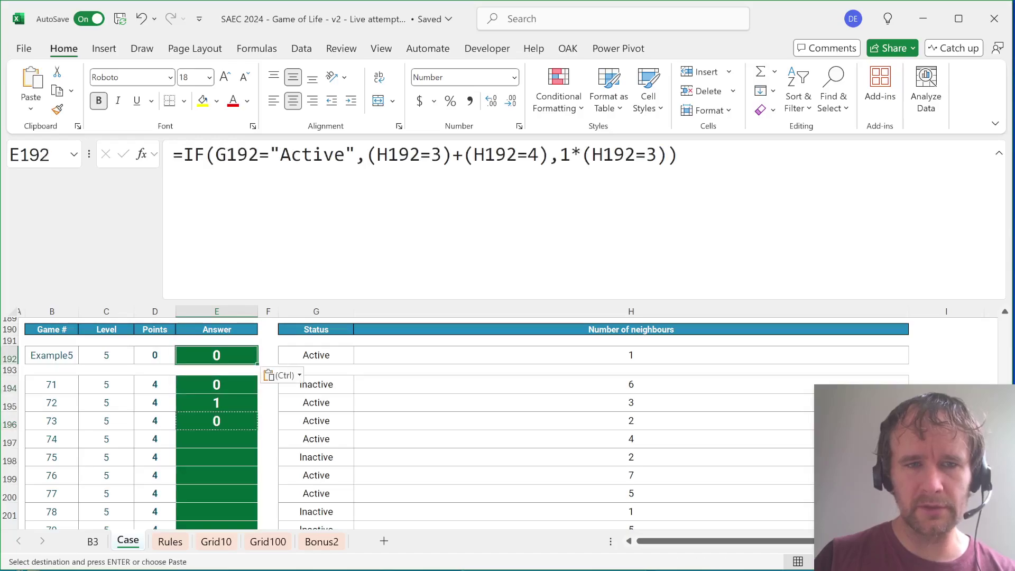
key("ctrl+Down")
key("Left")
key("ctrl+Down")
key("Right")
key("ctrl+shift+Up")
key("ctrl+v")
key("Left")
key("Left")
key("Left")
key("Left")
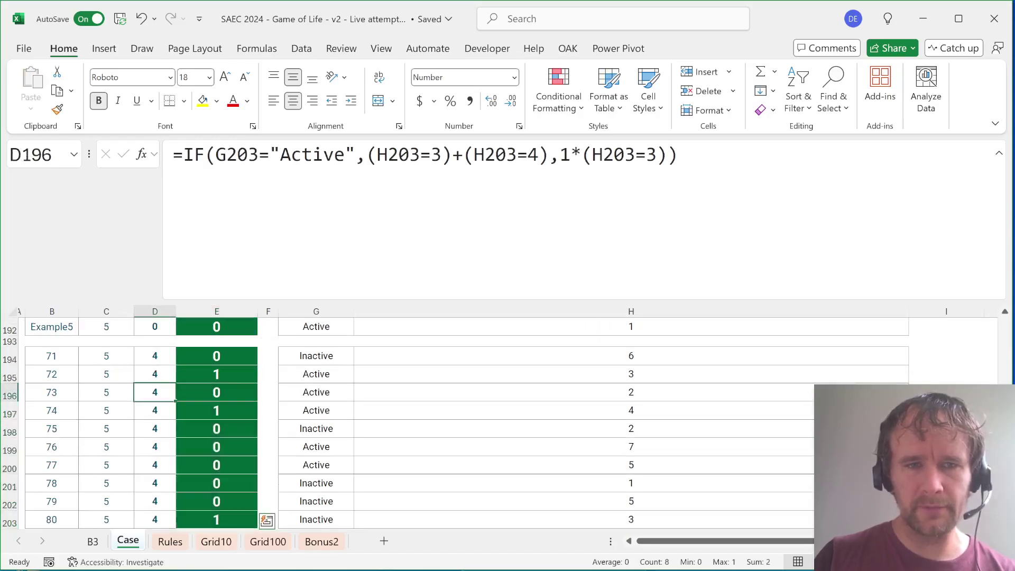
Move past the Level 5 answers and read the Level 6 and Level 7 instructions, examples and games tables
key("Right")
key("Page_Down")
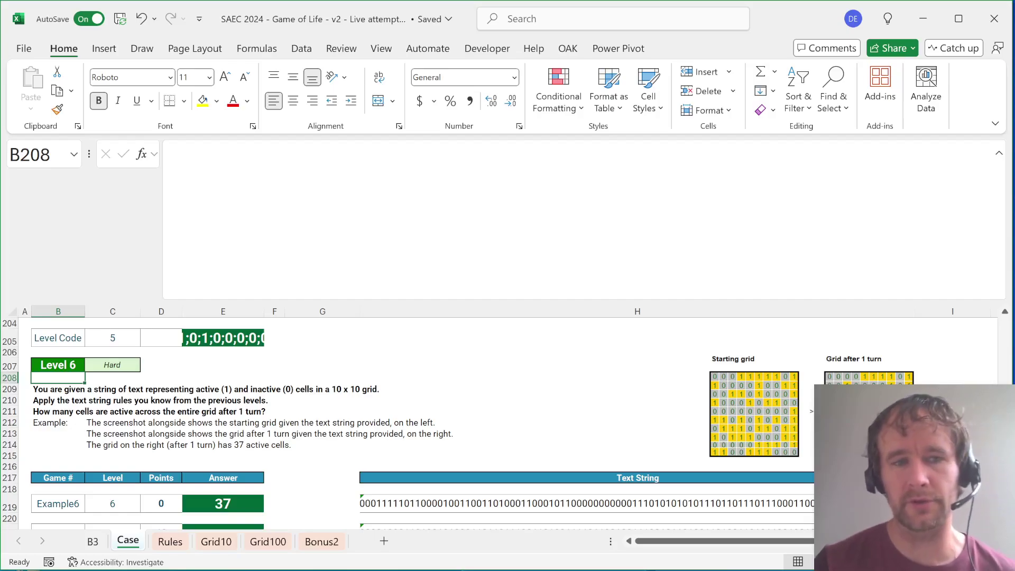
key("Down")
key("Down")
key("Down")
key("Down")
key("Down")
key("Down")
key("Down")
key("Down")
key("Down")
key("Down")
key("Down")
key("Down")
key("Down")
key("Down")
key("Down")
key("Down")
key("Down")
key("Down")
key("Down")
key("Down")
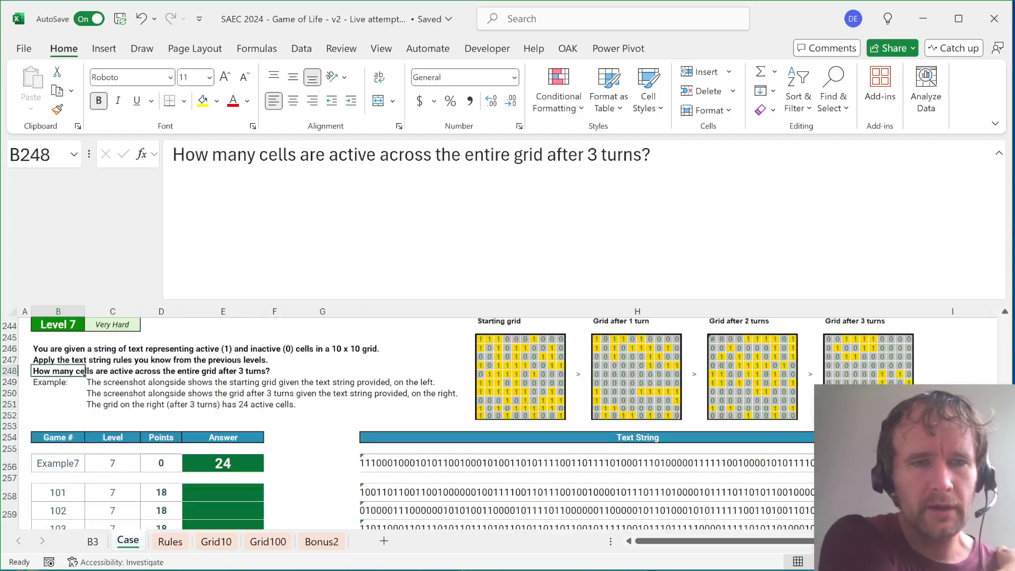
Examine the Grid100 sheet down to the end of its grid, then check the B3 sheet
key("ctrl+Page_Down")
key("ctrl+Page_Down")
key("ctrl+Page_Down")
key("ctrl+Page_Down")
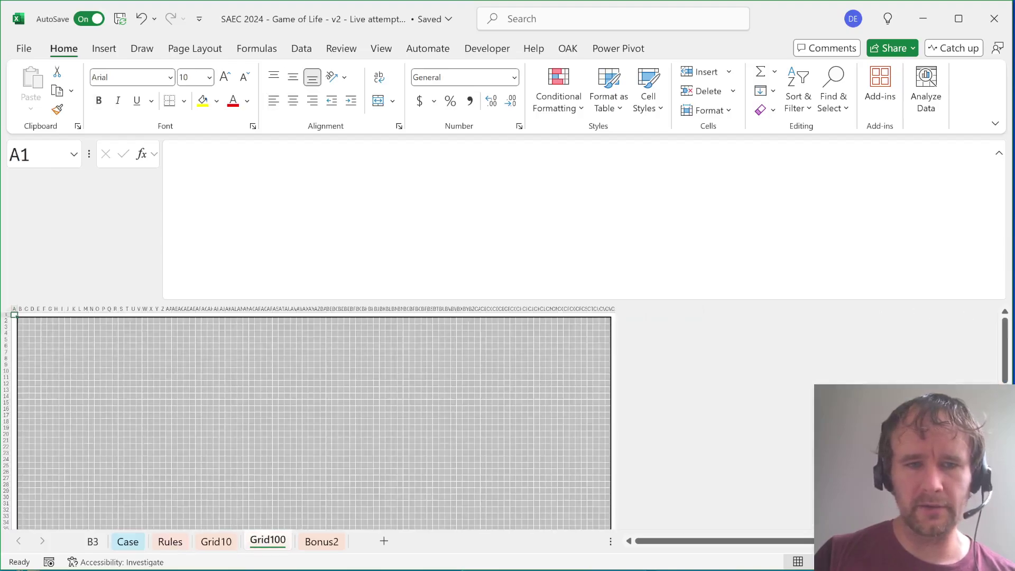
key("ctrl+Page_Up")
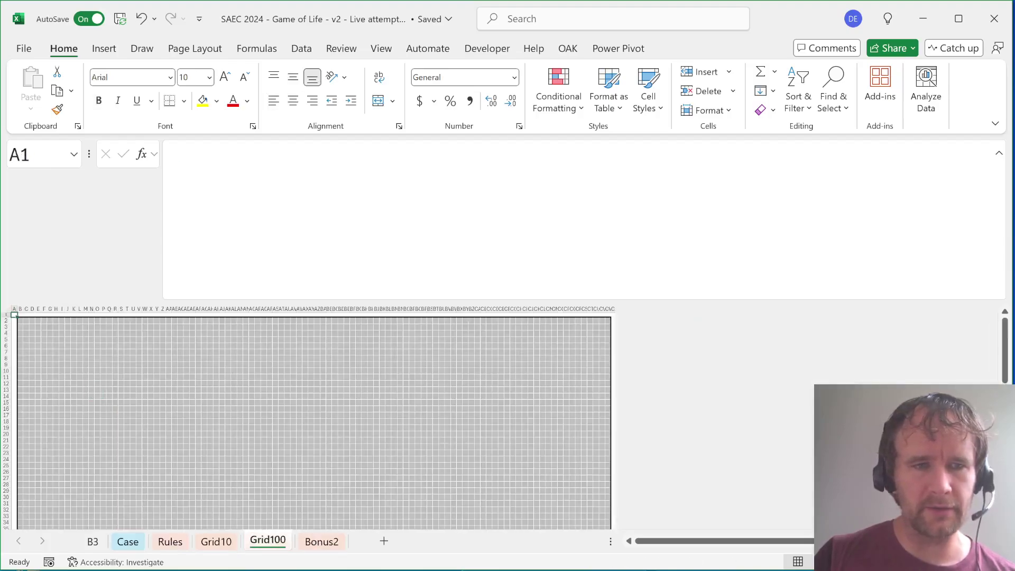
key("Down")
key("Right")
key("Page_Down")
key("Page_Down")
key("super+d")
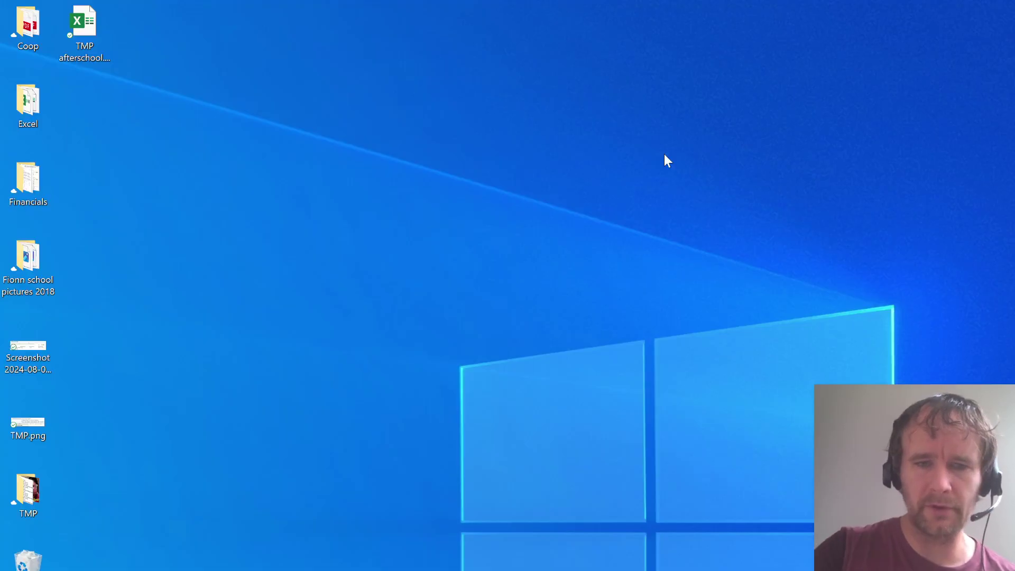
key("super+d")
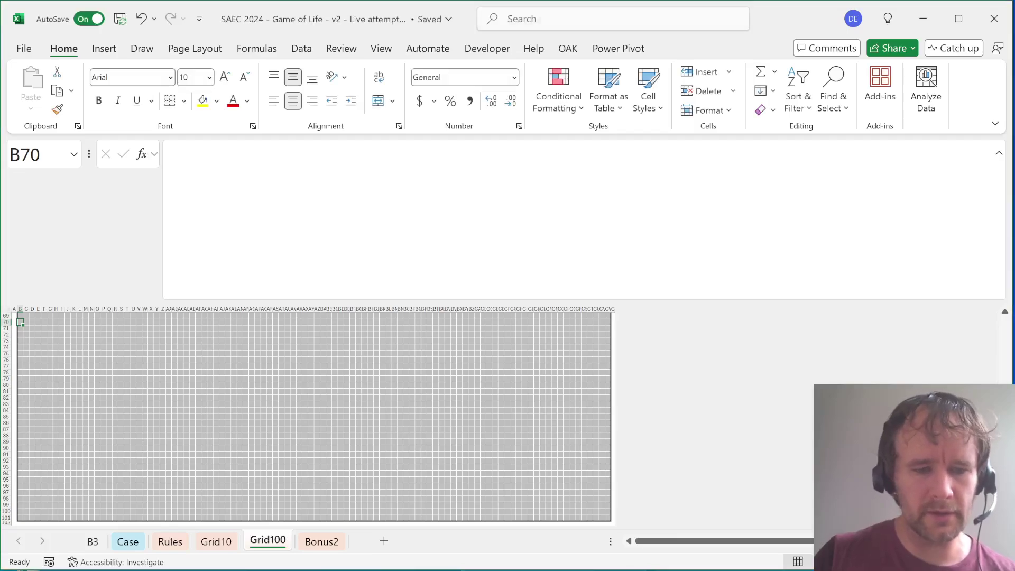
key("ctrl+Page_Up")
key("ctrl+Page_Up")
key("ctrl+Page_Up")
key("ctrl+Page_Up")
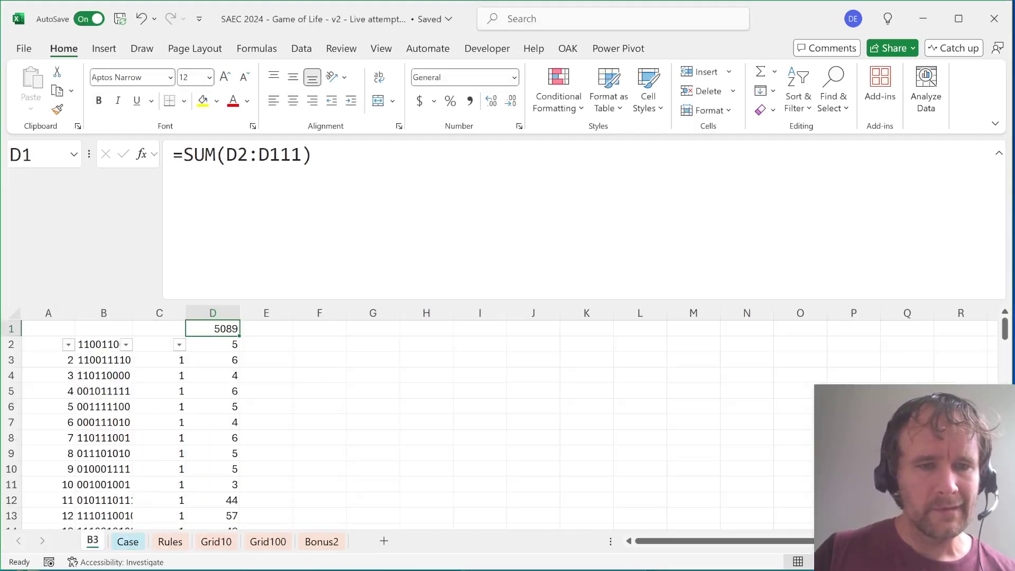
Return to Level 6 on the Case sheet and inspect the example's text string in H219
key("ctrl+Page_Down")
key("Up")
key("Up")
key("Up")
key("Up")
key("Up")
key("Up")
key("Up")
key("Up")
key("Up")
key("Up")
key("Up")
key("Up")
key("Up")
key("Up")
key("Up")
key("Up")
key("Up")
key("Up")
key("Up")
key("Up")
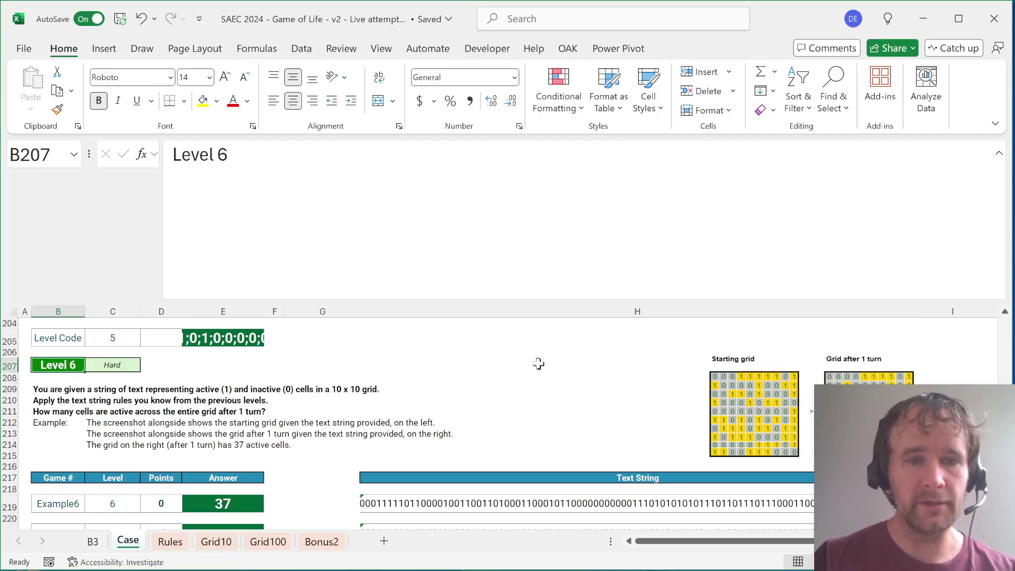
scroll(502, 392, "down", 3)
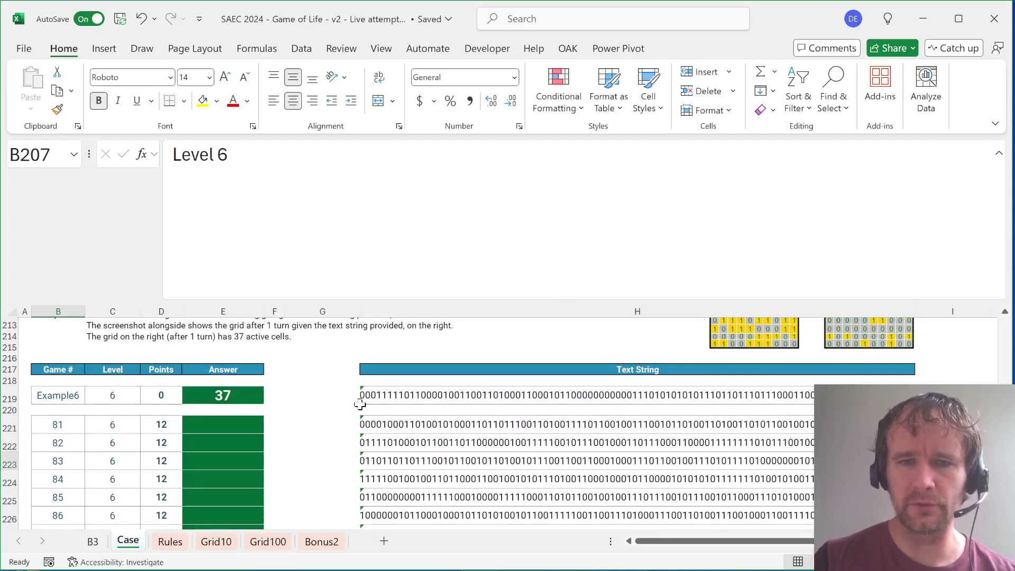
left_click(380, 395)
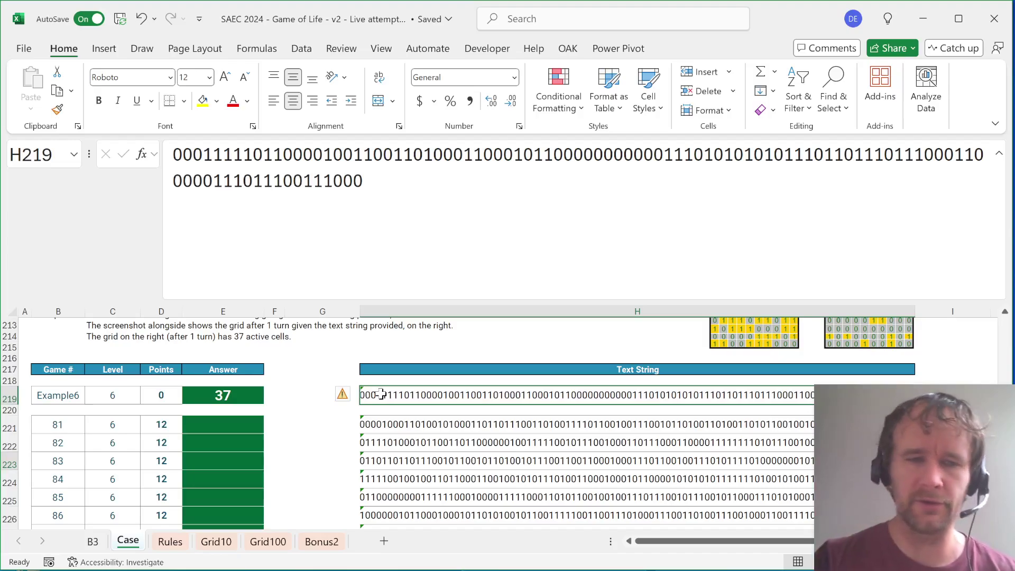
Go back to the Level 4 answer in E155 and trace it to its source formula in I155
scroll(380, 394, "up", 15)
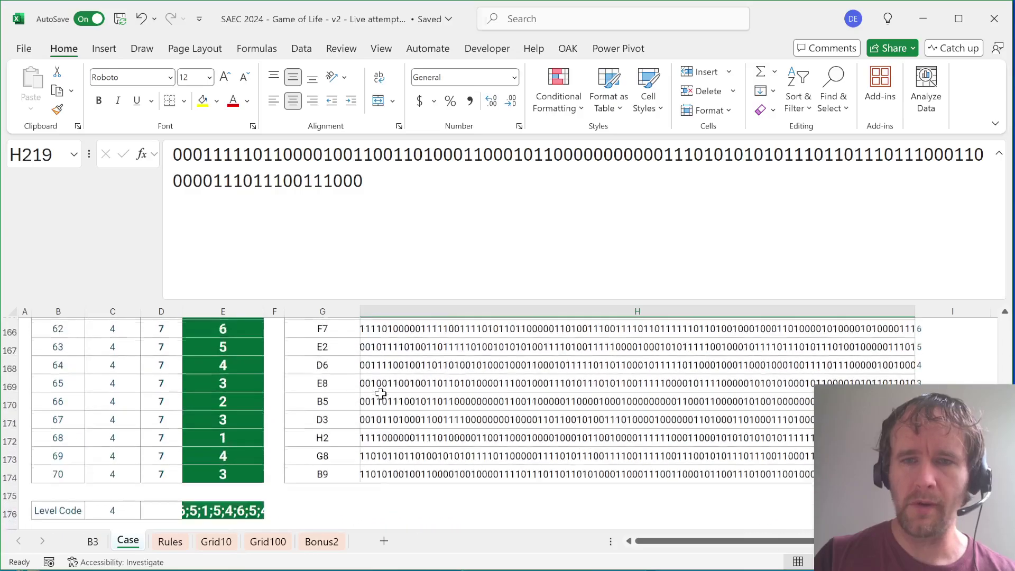
scroll(380, 393, "up", 6)
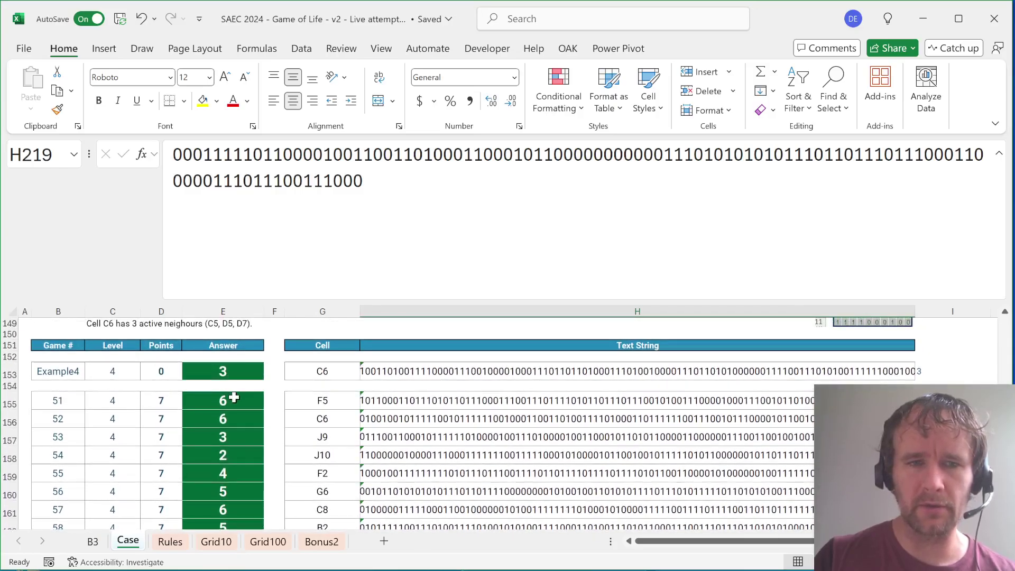
left_click(234, 398)
key("ctrl+bracketleft")
key("ctrl+bracketleft")
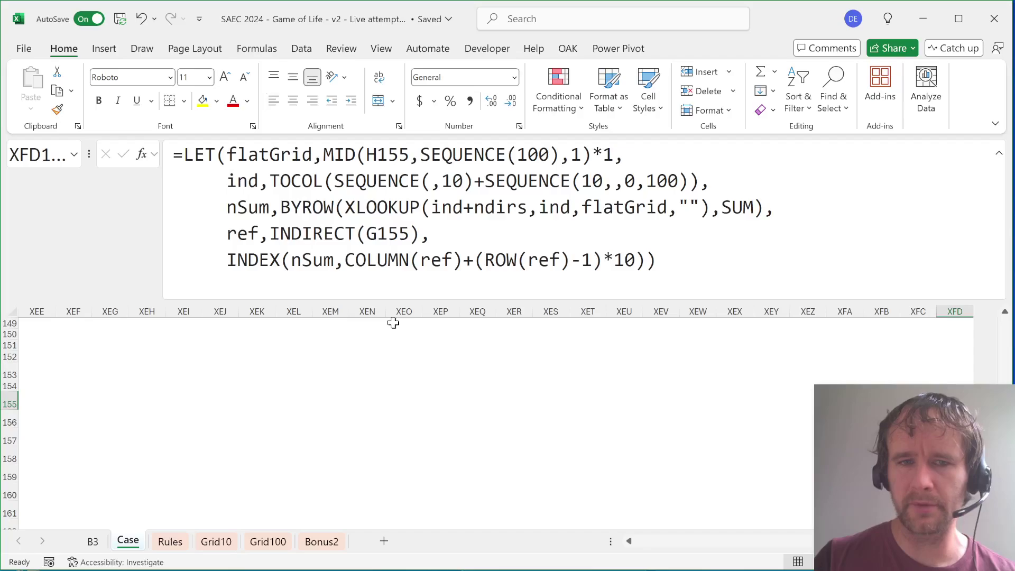
key("Delete")
key("Left")
key("Right")
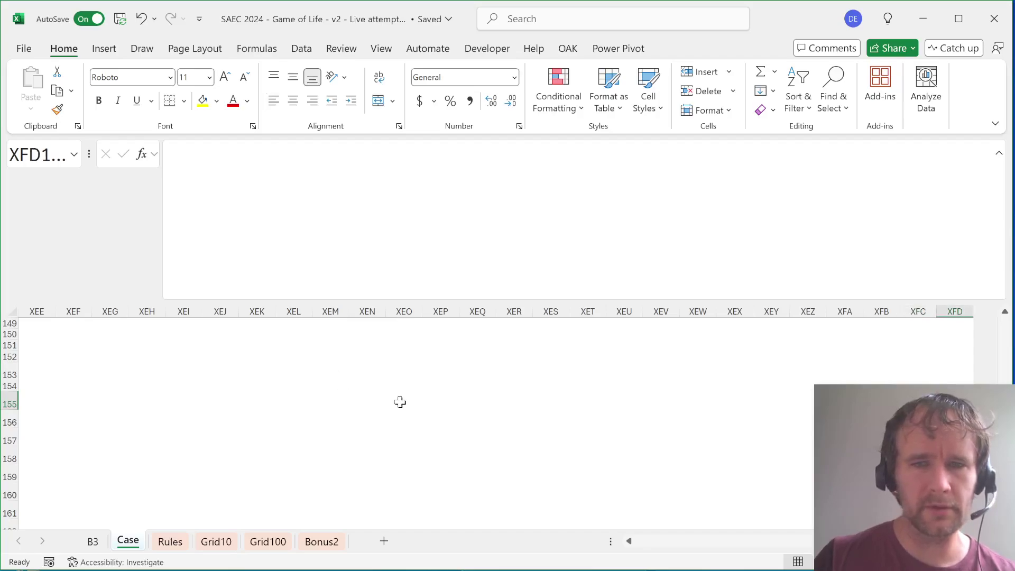
key("Left")
key("ctrl+Left")
key("ctrl+bracketleft")
key("ctrl+bracketright")
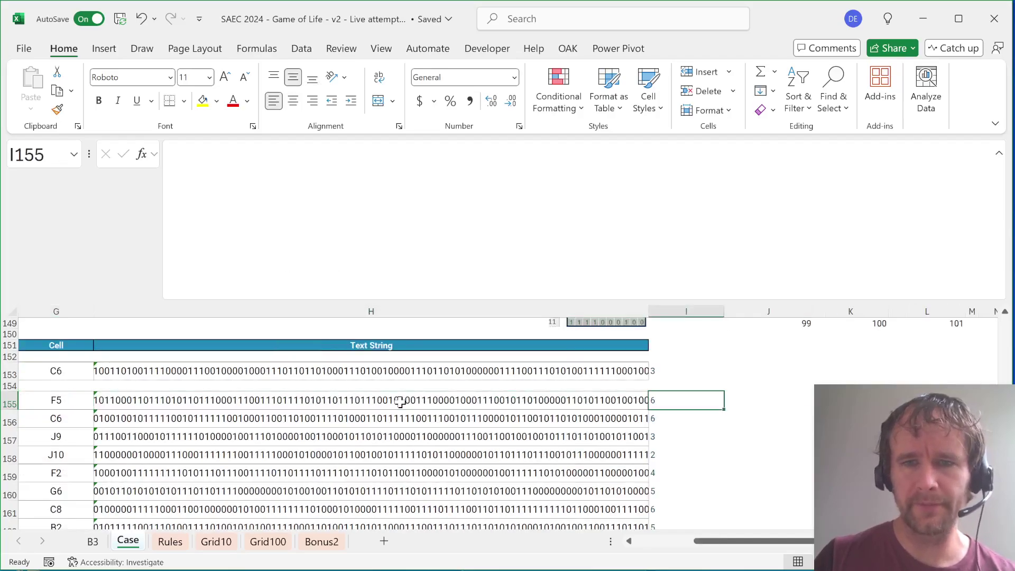
Copy the full text of the LET formula in I155 without changing it, and return to the Level 6 text strings
key("F2")
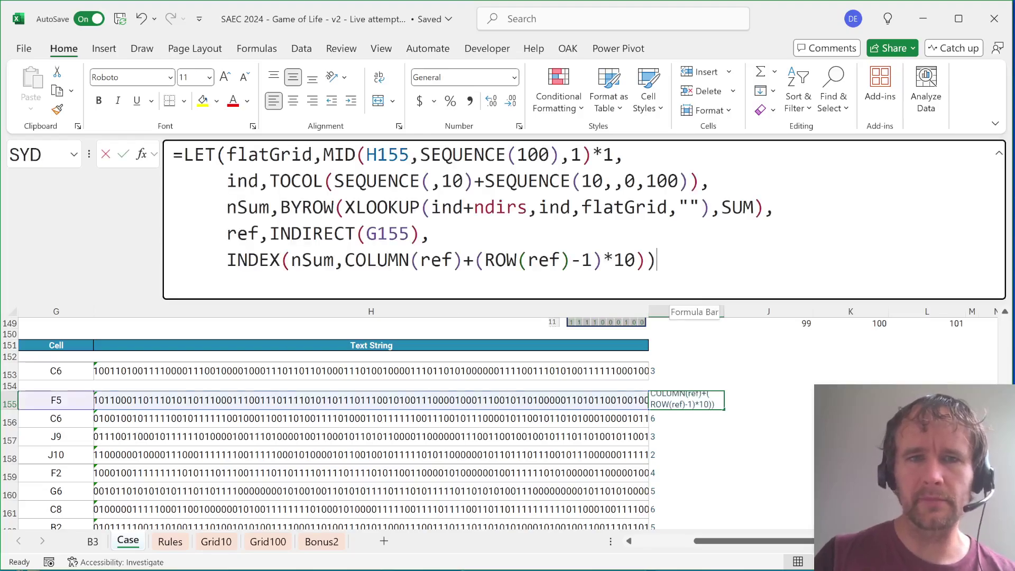
key("ctrl+a")
key("ctrl+c")
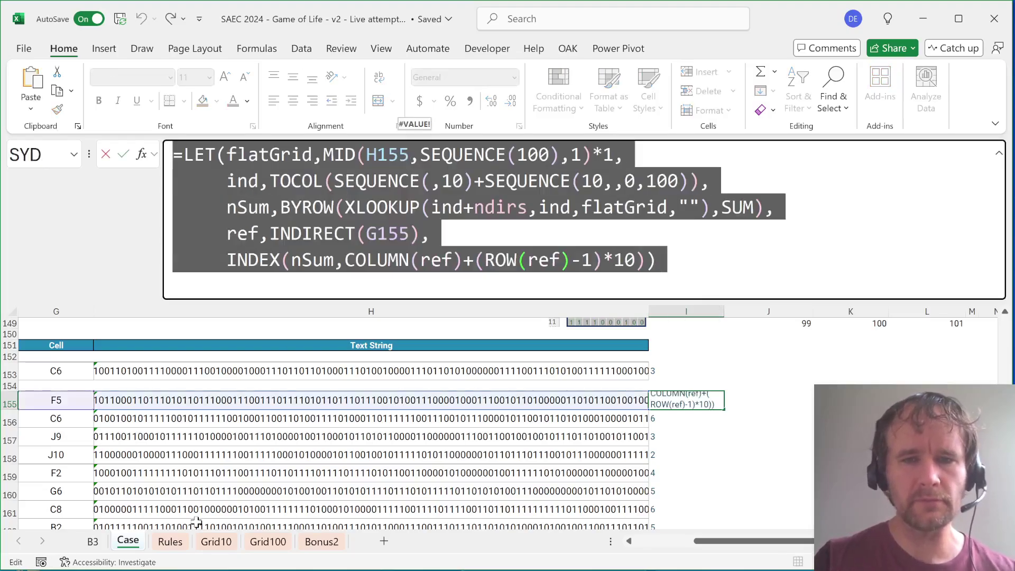
key("Escape")
scroll(297, 465, "down", 12)
scroll(297, 465, "down", 8)
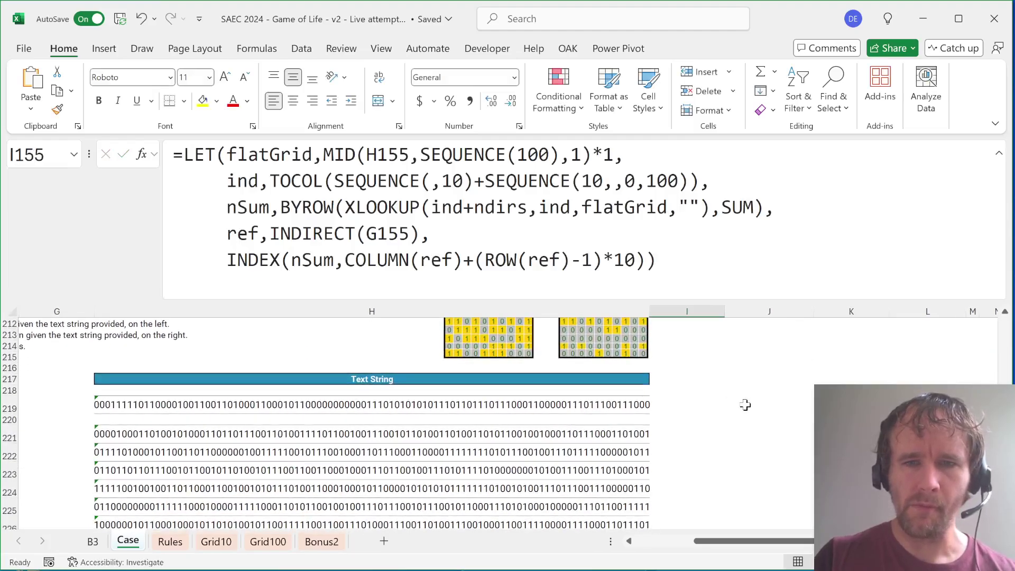
Paste the copied LET formula into I219, beside the Level 6 example's text string
left_click(661, 407)
scroll(494, 428, "left", 3)
scroll(494, 428, "right", 6)
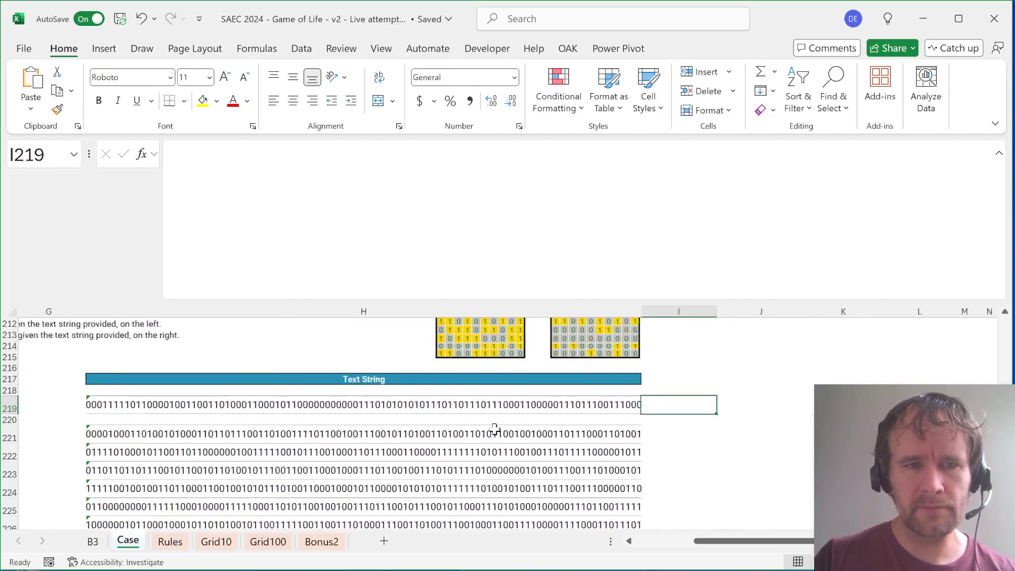
key("F2")
key("ctrl+v")
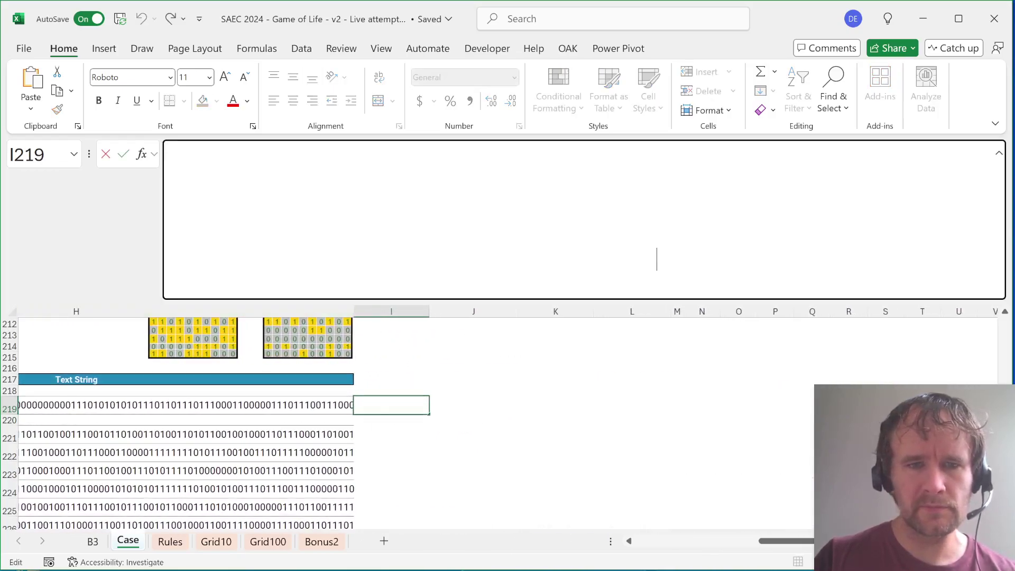
key("Return")
key("Up")
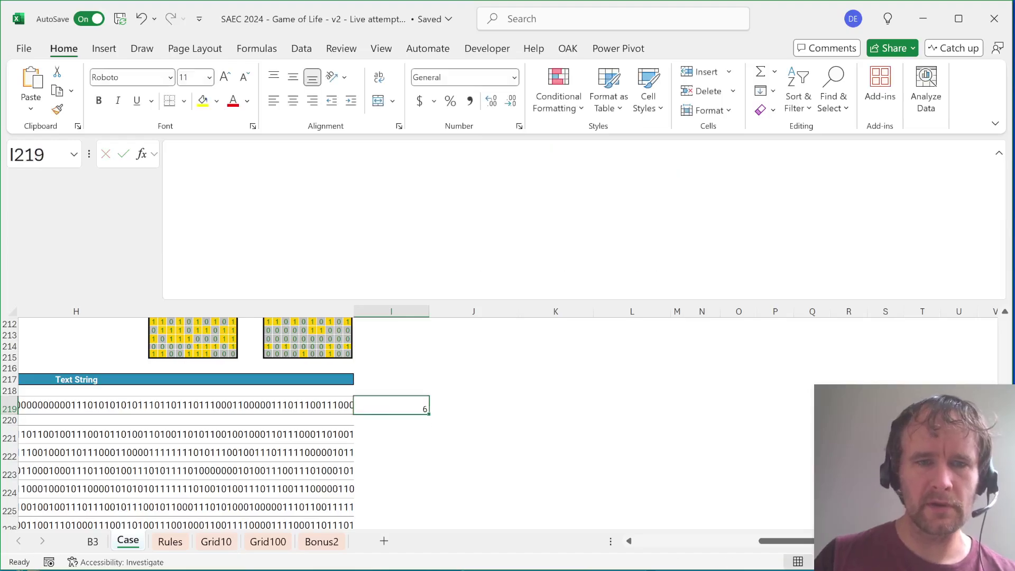
Inspect the example's text string in H219 and compare it with the pictures of the starting grid and the grid after 1 turn
key("Right")
left_click(180, 414)
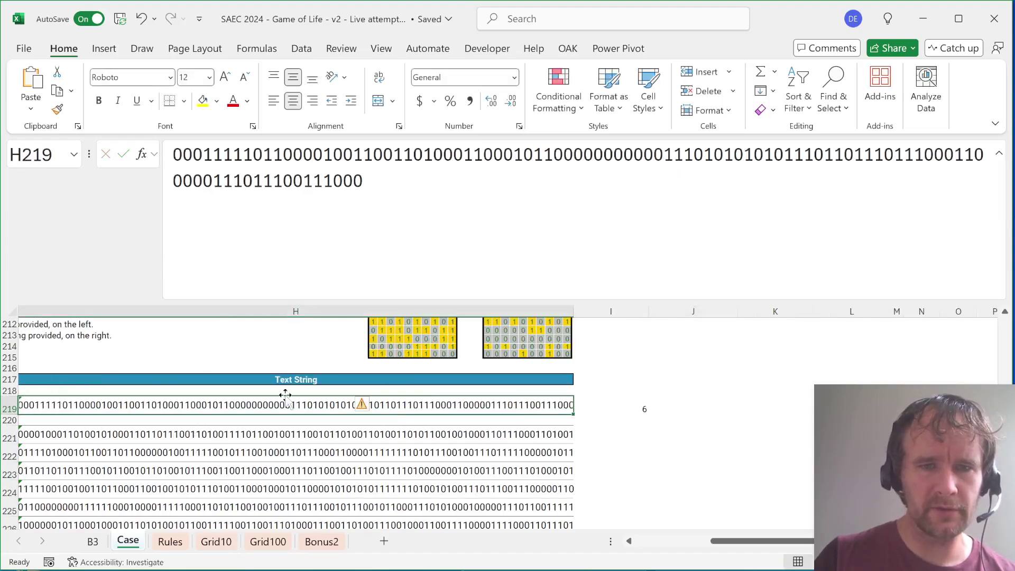
scroll(283, 396, "up", 3)
left_click(413, 421)
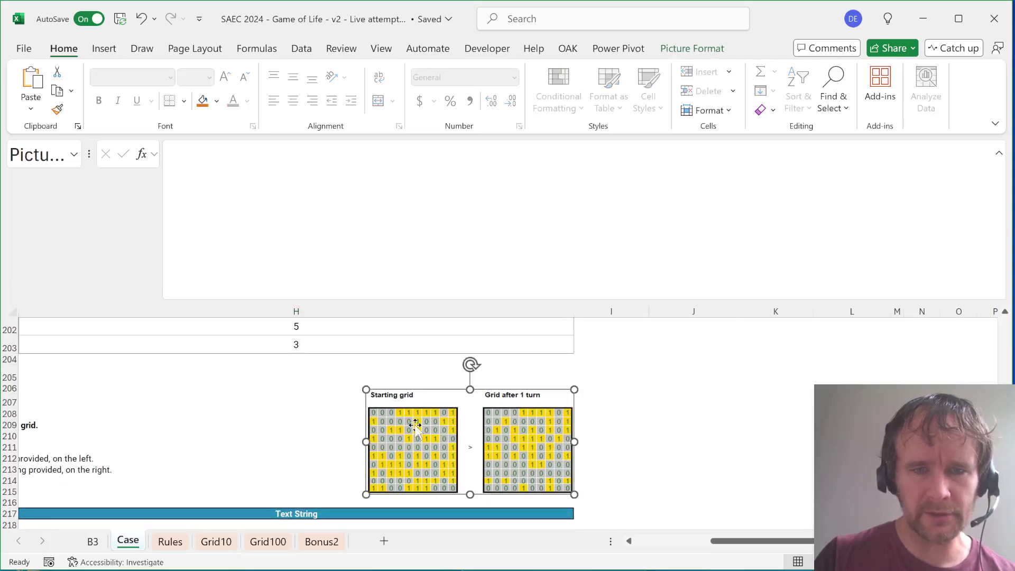
scroll(636, 401, "down", 3)
scroll(636, 401, "up", 2)
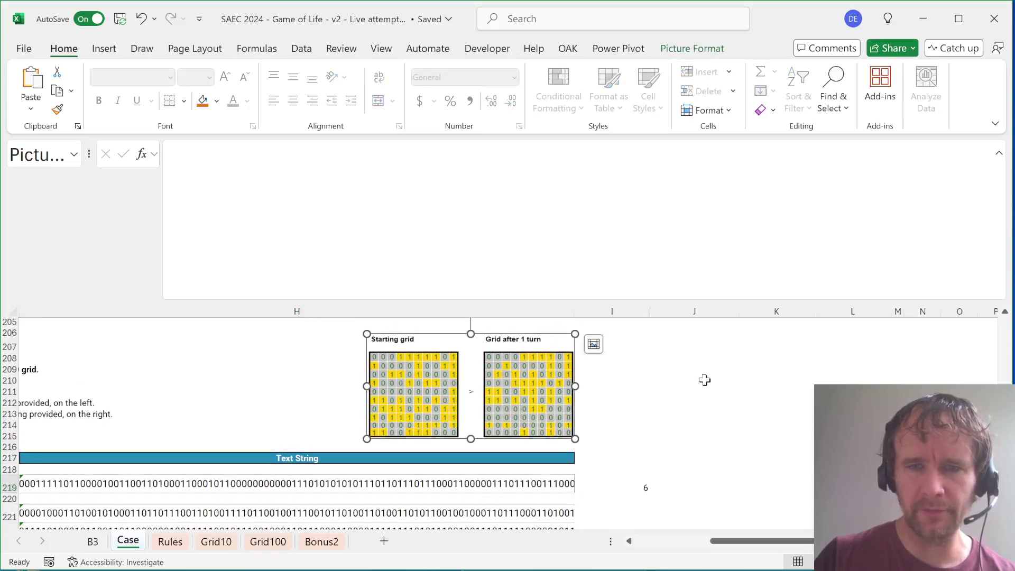
left_click(694, 358)
type("=mid")
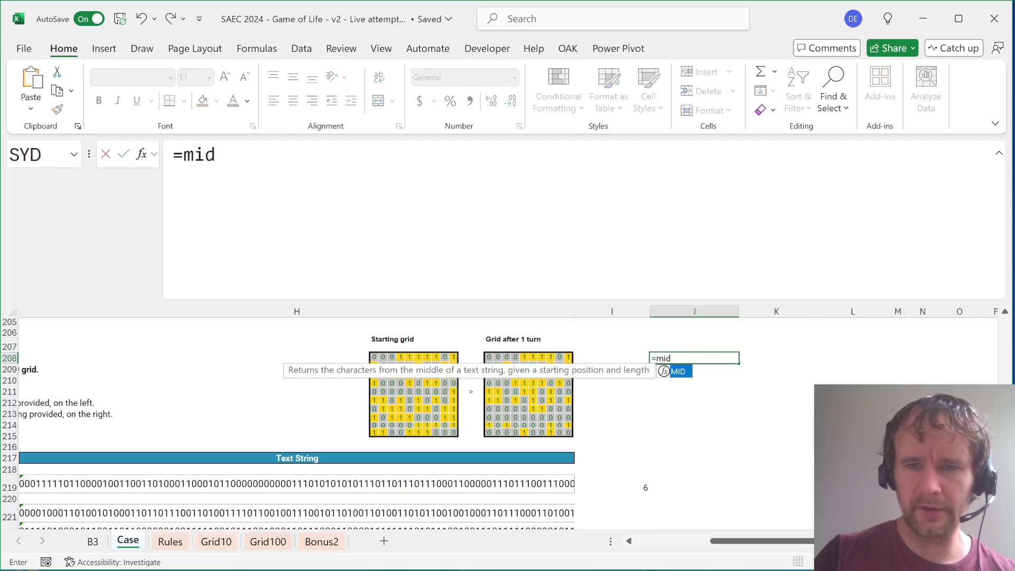
key("Tab")
left_click(395, 484)
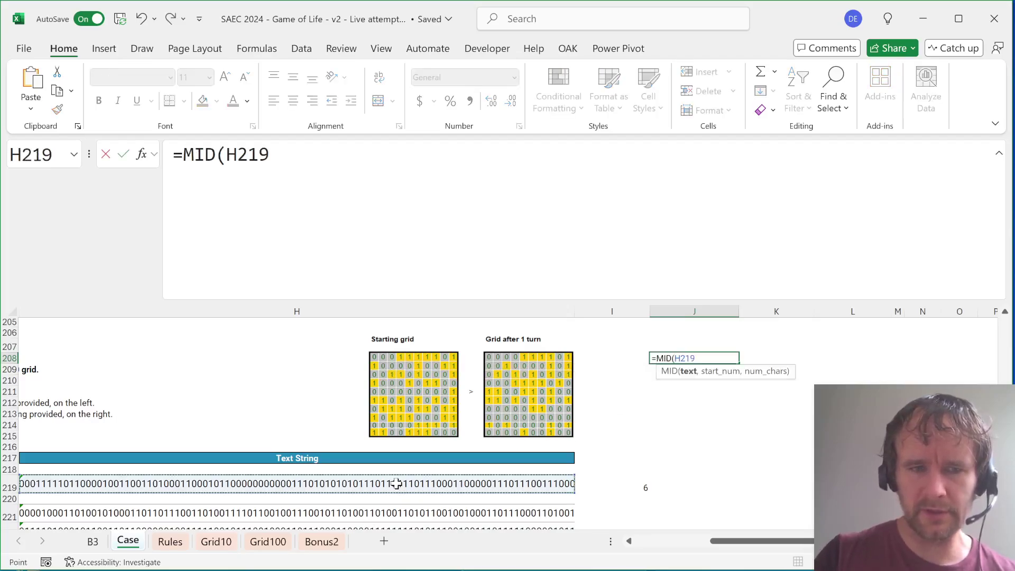
key("Escape")
Start a MID formula in B2 of the Grid10 sheet that takes Case!H219 as its text
key("ctrl+Page_Down")
key("ctrl+Page_Down")
key("Down")
key("Right")
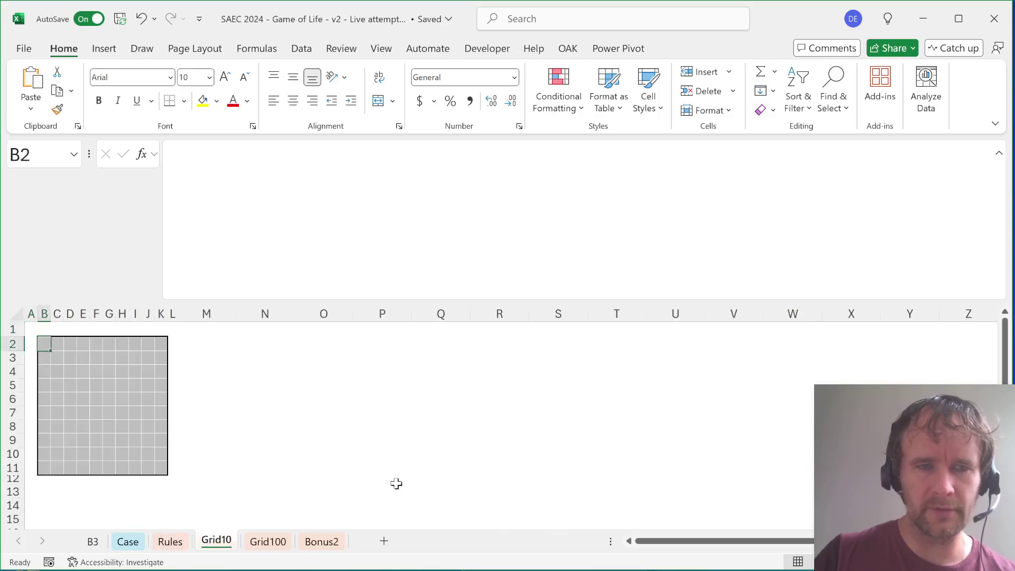
type("=mid")
key("Right")
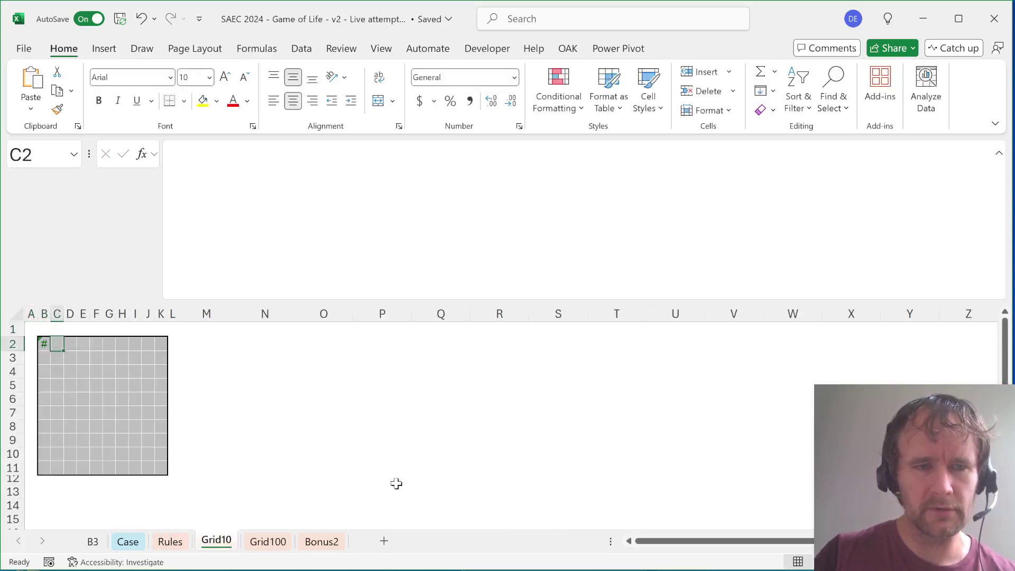
key("Left")
type("=mid")
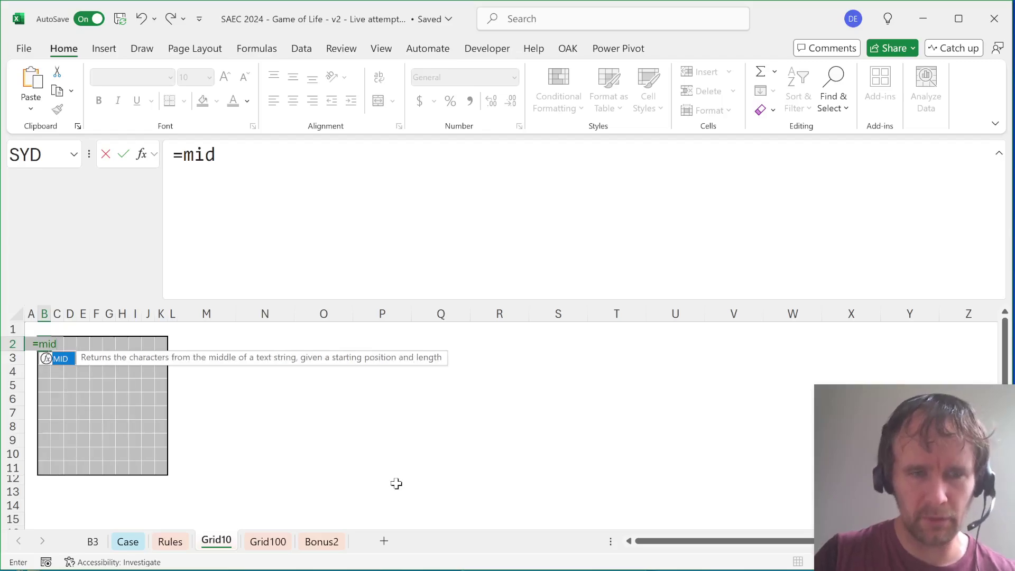
key("Tab")
key("ctrl+Page_Up")
key("ctrl+Page_Up")
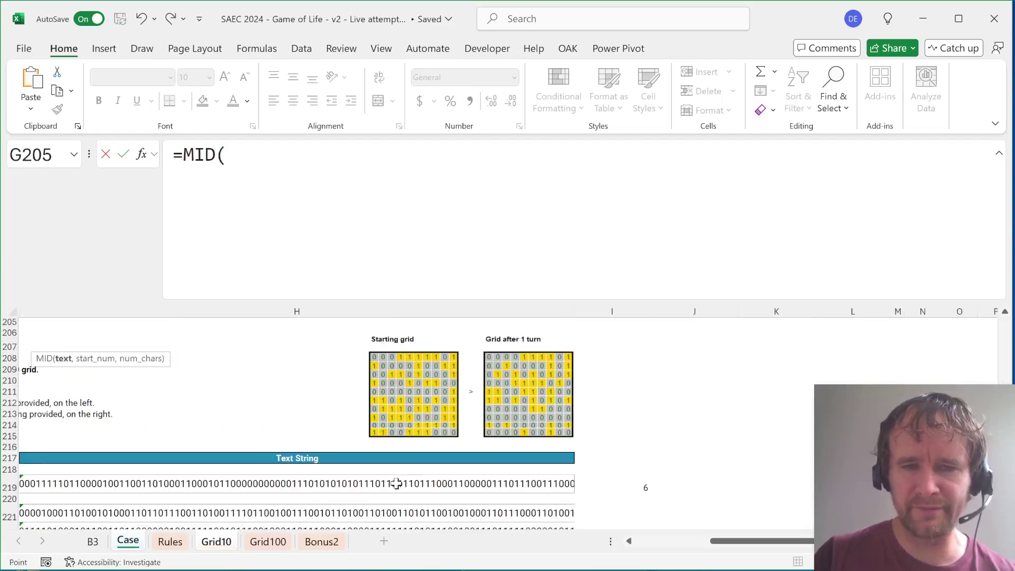
left_click(396, 484)
Complete the MID formula with start positions SEQUENCE(,10)+SEQUENCE(10,,0,10) and a length of 1 character, and enter it
type(",s")
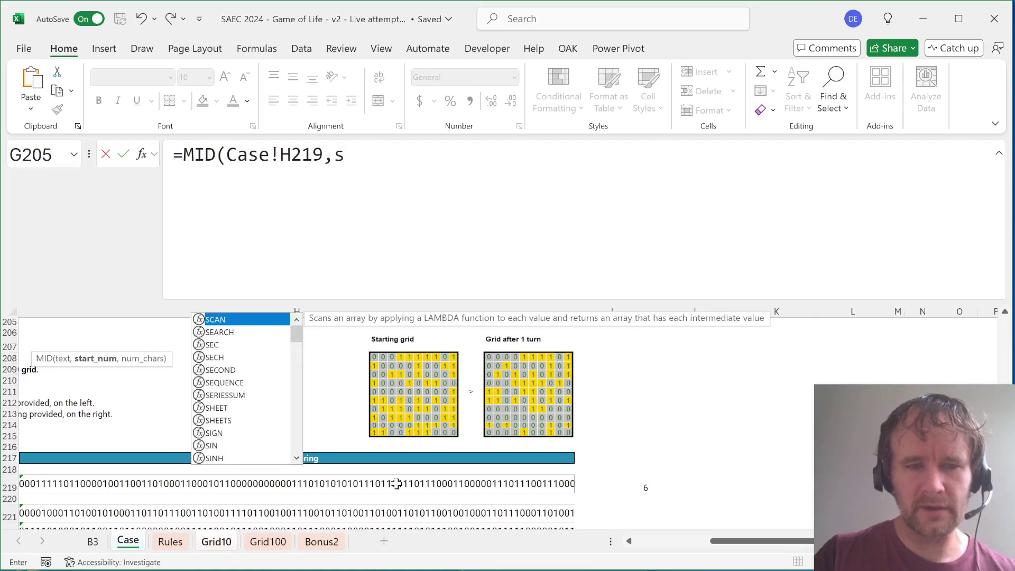
type("eq")
key("Tab")
type(",10")
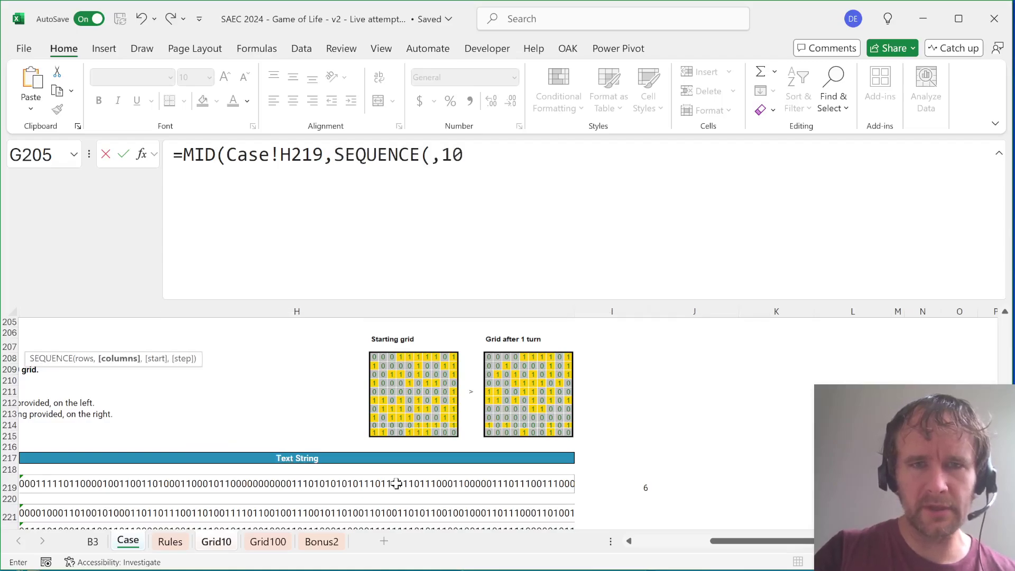
type(")+seq")
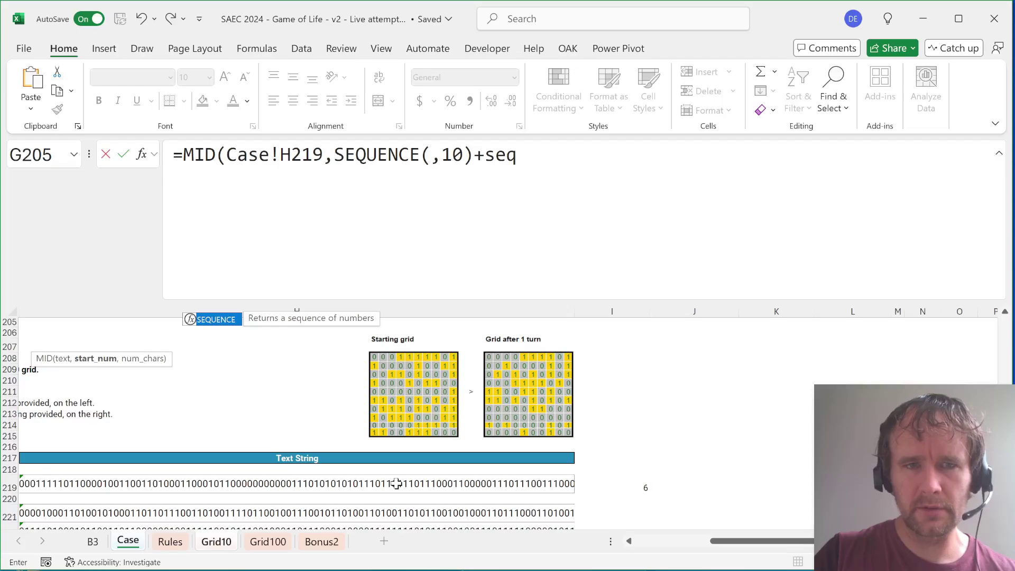
key("Tab")
type("10,,")
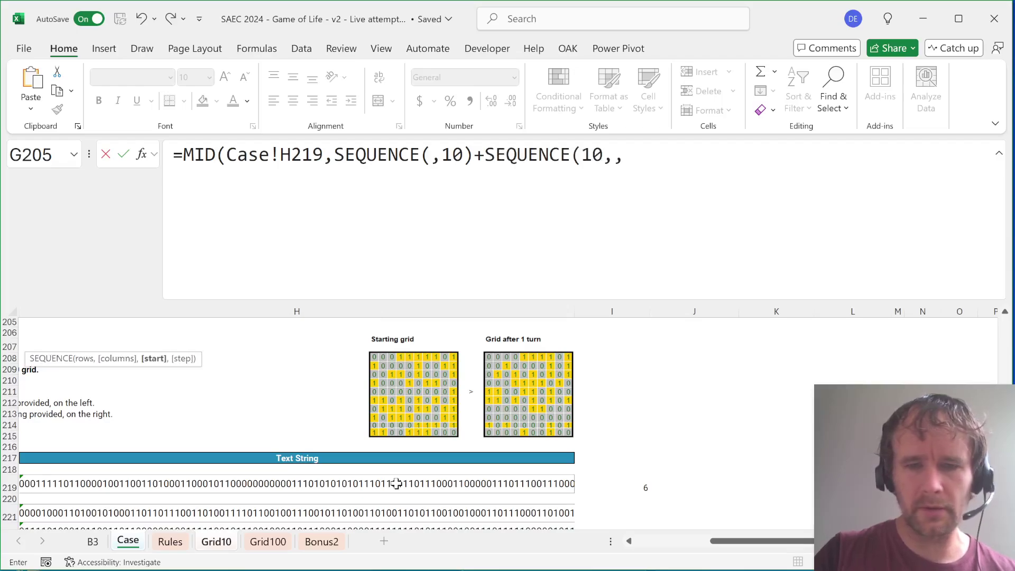
type("0,10))")
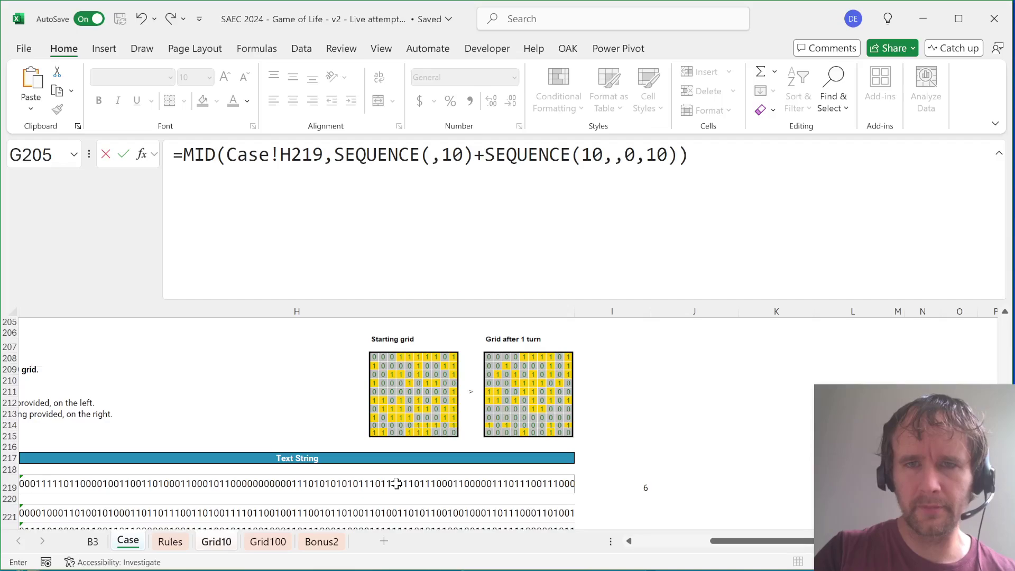
key("Return")
key("Return")
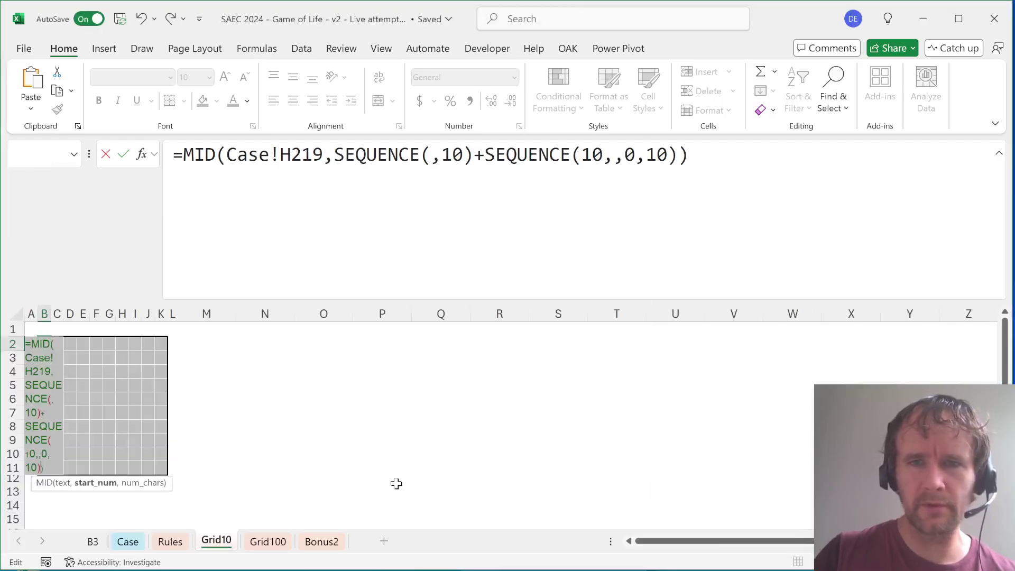
left_click(678, 153)
type(",1")
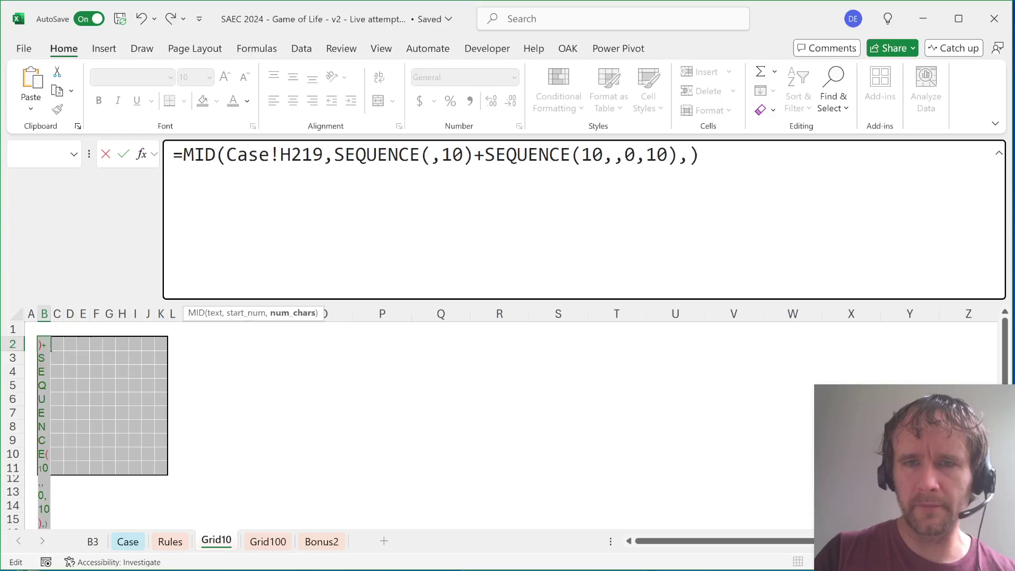
key("Return")
Wrap the MID formula in B2 in an IF that returns the number 1 where the character equals "1" and 0 otherwise
left_click(44, 344)
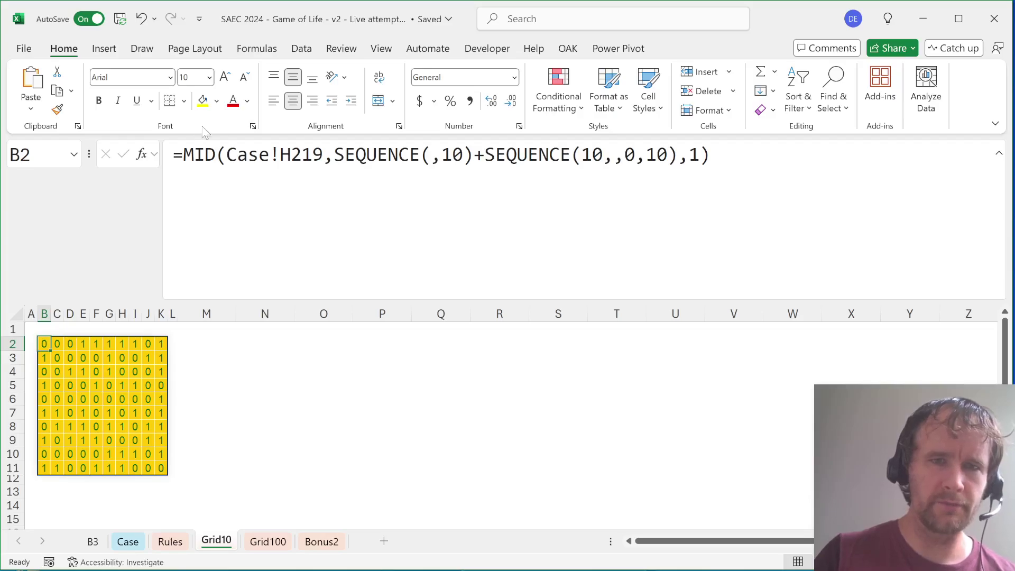
left_click(183, 154)
type("if")
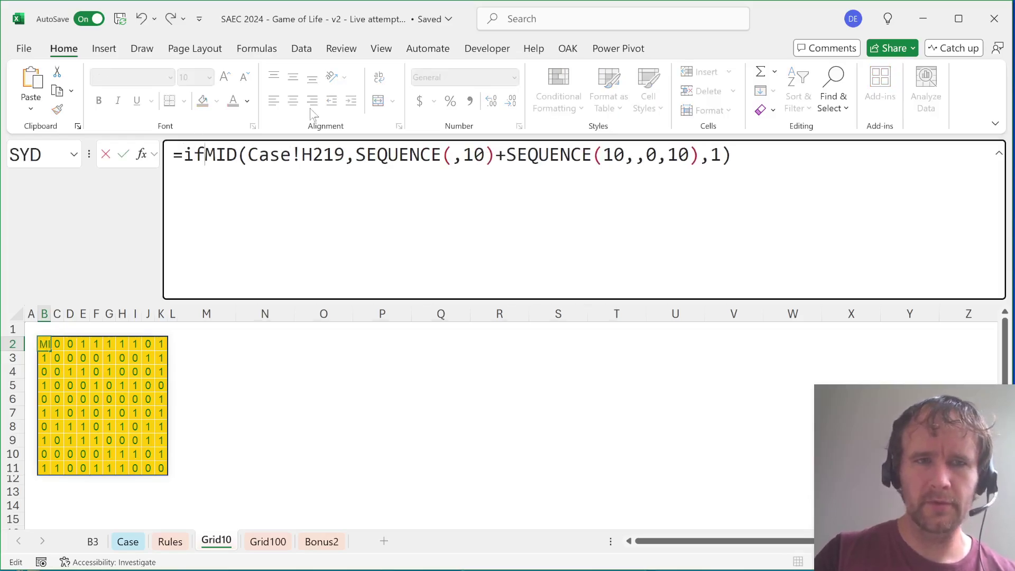
key("Tab")
key("End")
type("=")
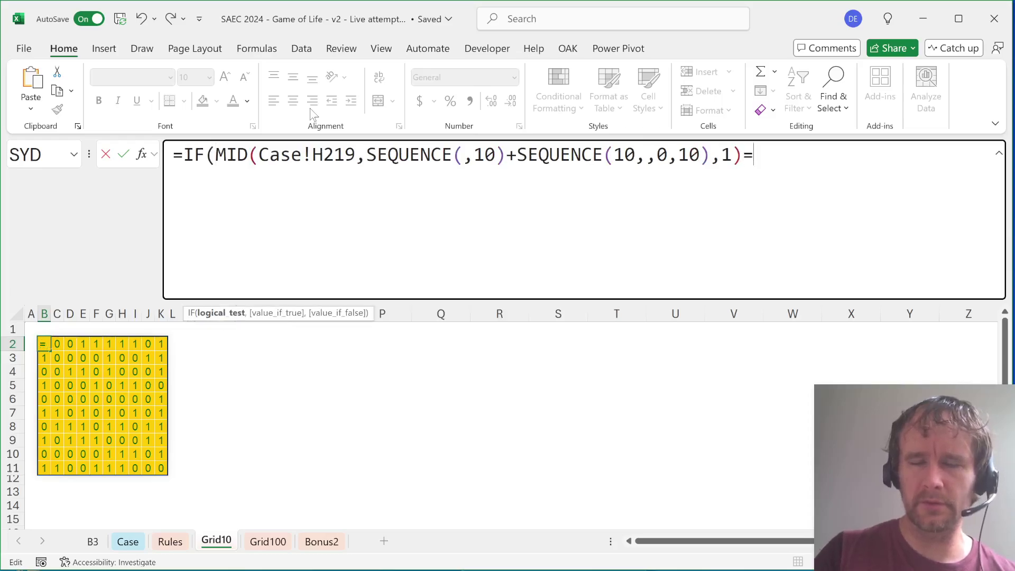
type("\"1\",1,0")
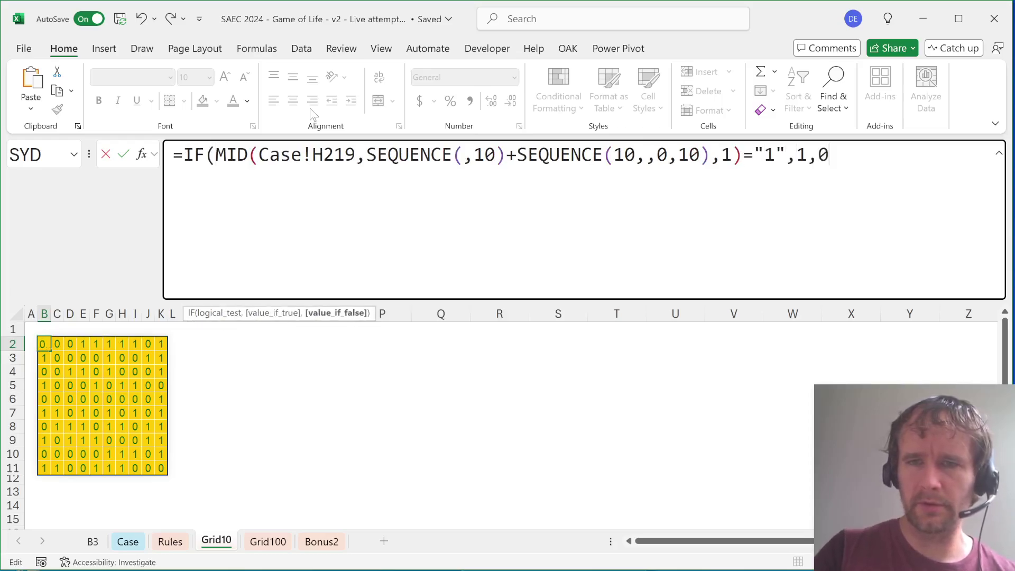
type(")")
key("Return")
key("Up")
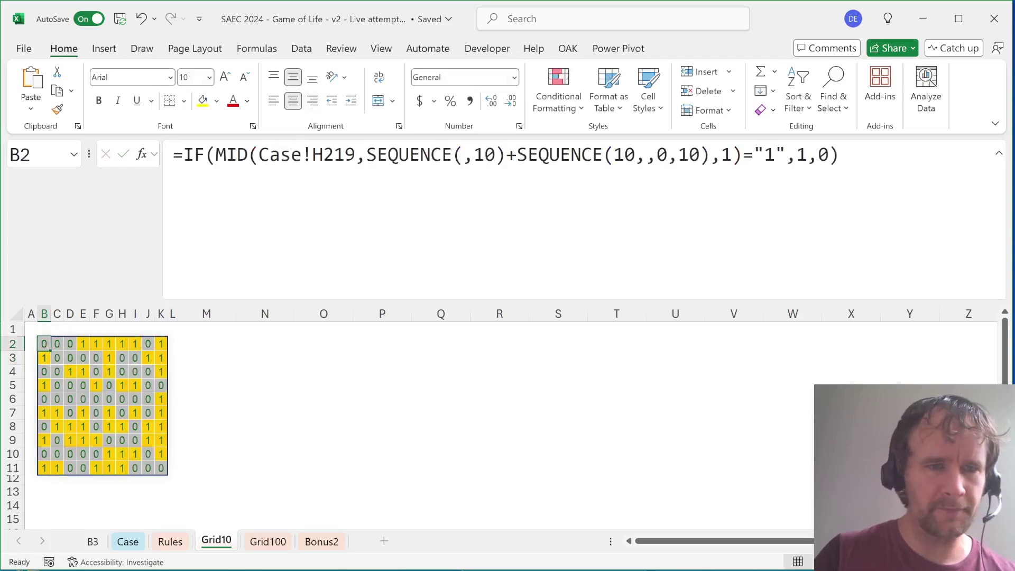
Compare the Grid10 grid with the example's starting grid on the Case sheet, passing by the Rules sheet
key("ctrl+Page_Up")
key("ctrl+Page_Up")
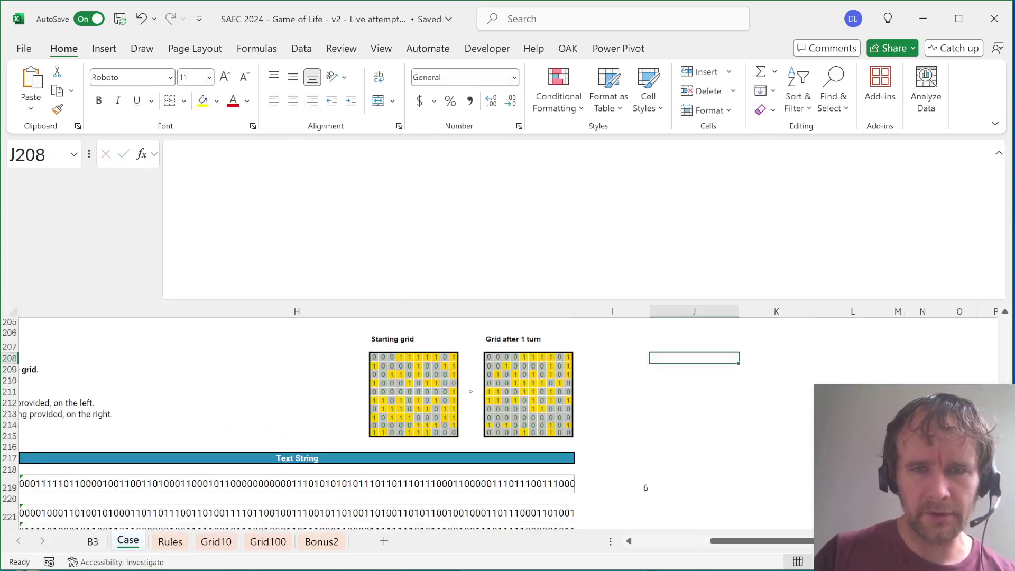
key("ctrl+Page_Down")
key("ctrl+Page_Down")
key("ctrl+Page_Up")
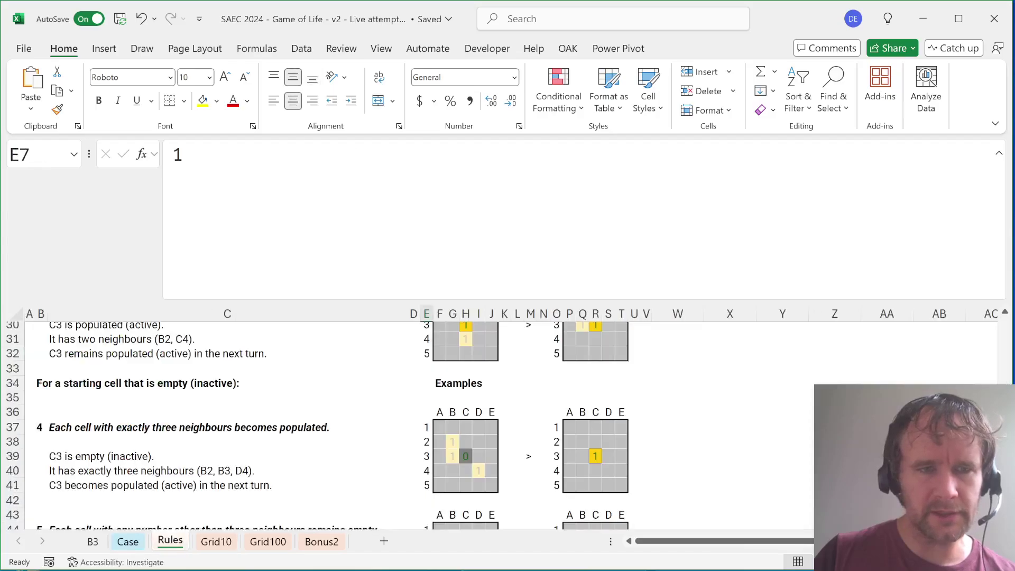
key("ctrl+Page_Up")
Remove the ref definition and the final INDEX expression from the LET formula in I219
left_click(640, 489)
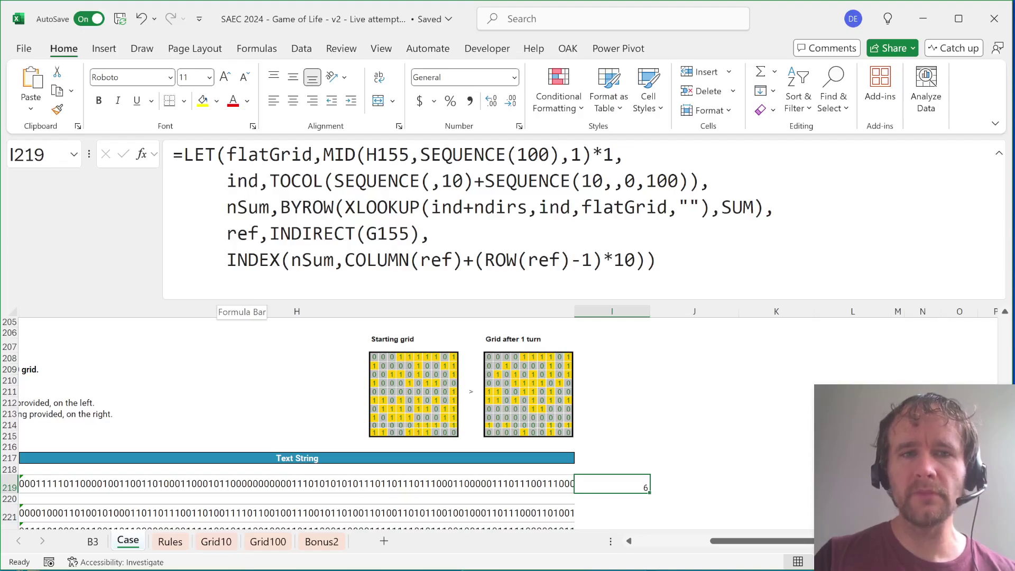
left_click(227, 234)
key("shift+End")
key("Delete")
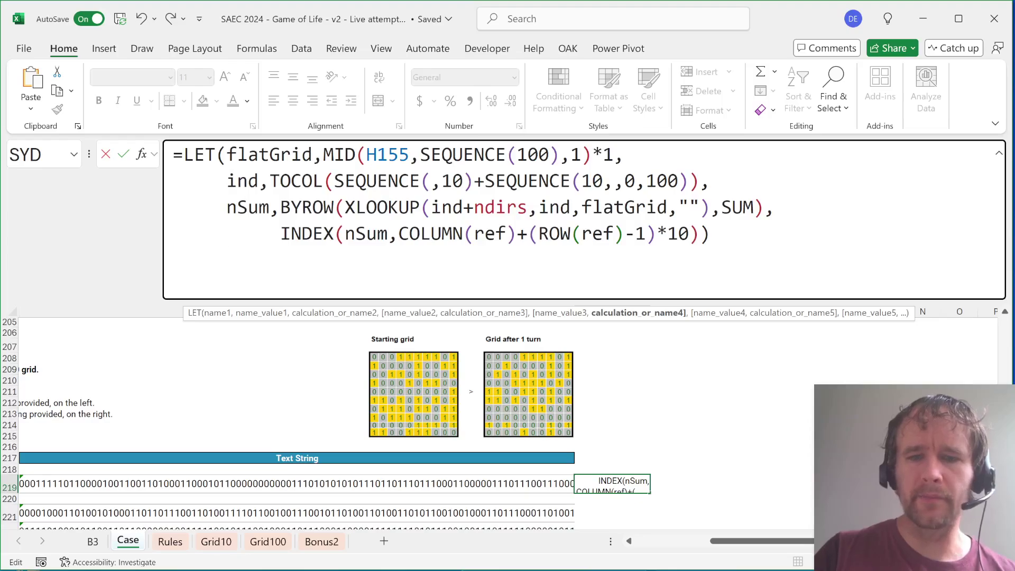
key("shift+End")
key("Delete")
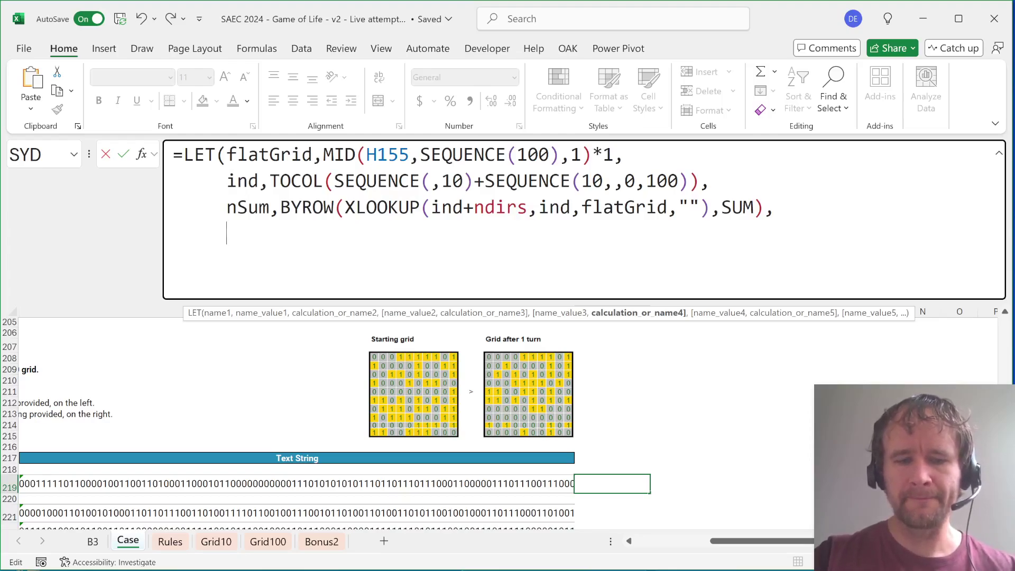
Add a variable named next to the LET formula in I219, starting an IF that tests flatGrid
type("next,")
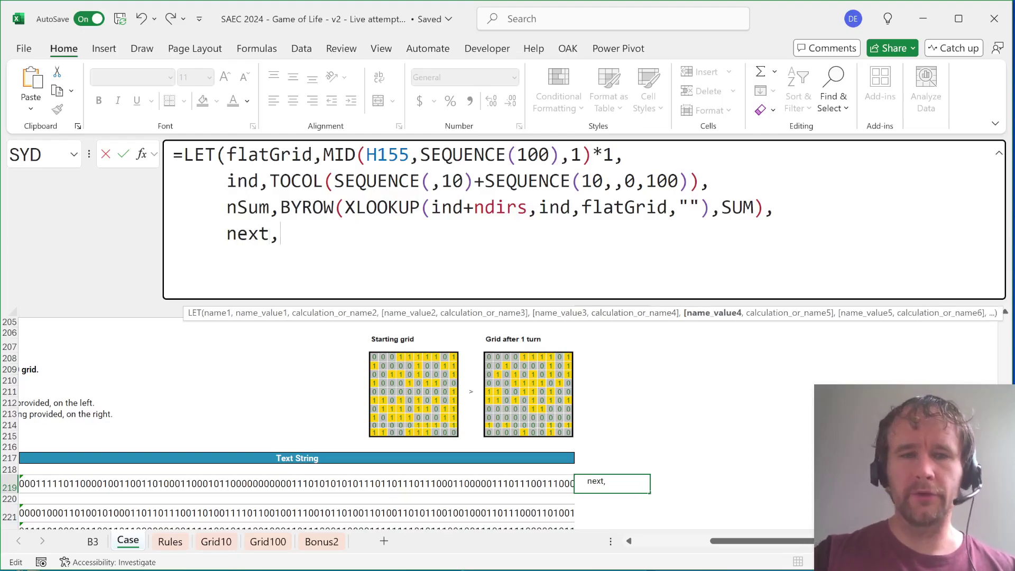
type("if")
key("Tab")
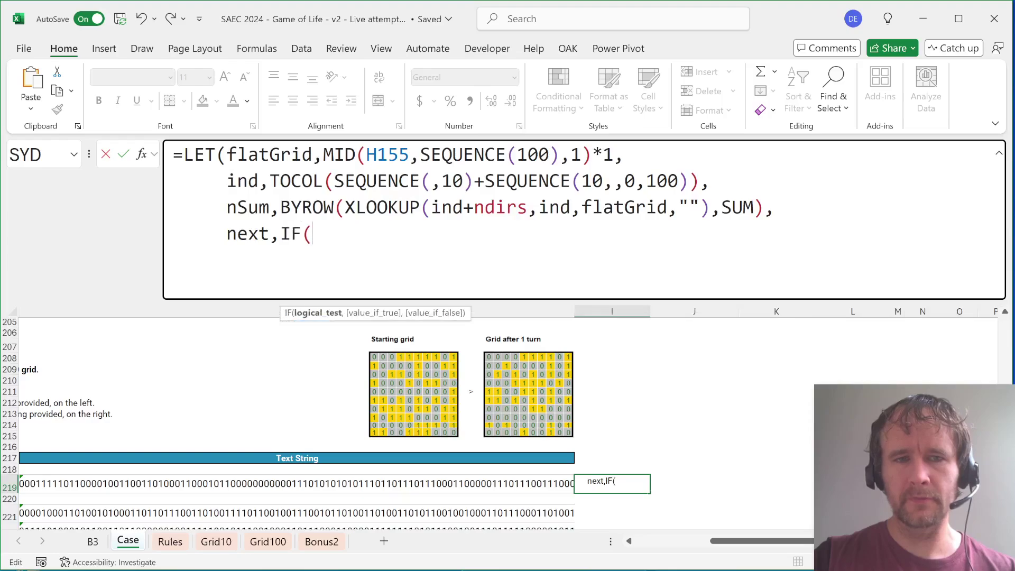
type("flat")
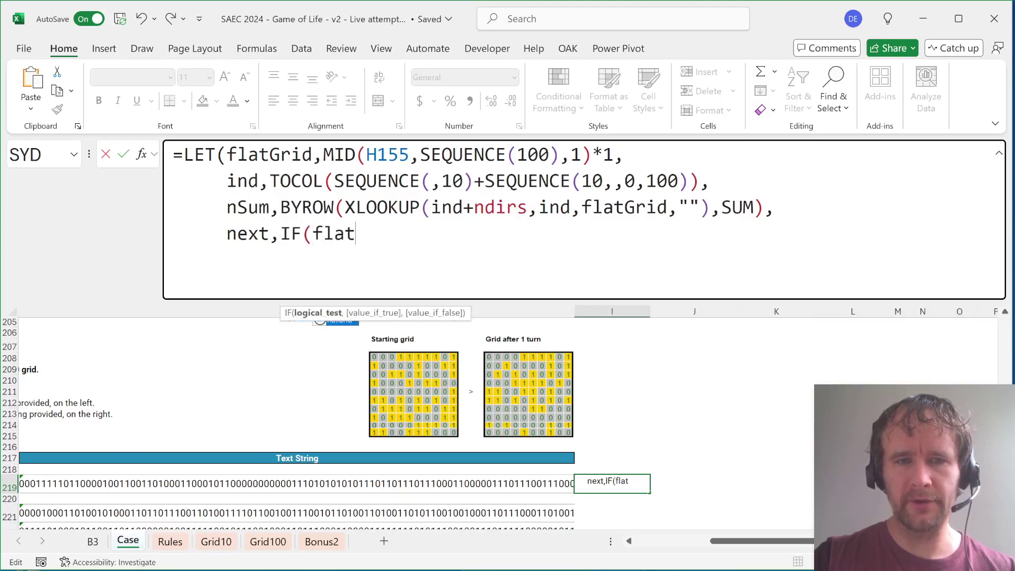
key("Tab")
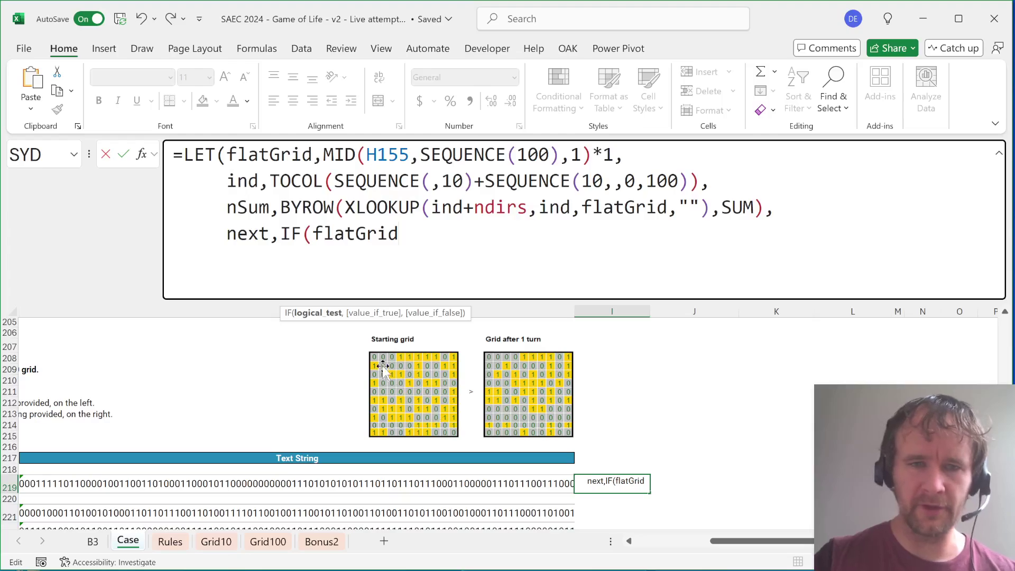
Set the IF's true result to (nSum=3)+(nSum=4)
type(",(")
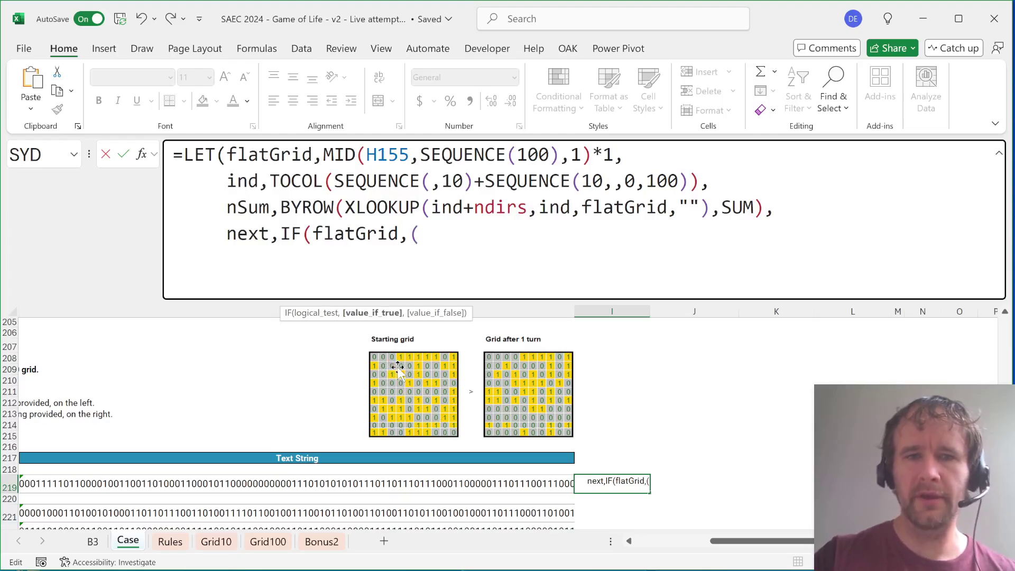
type("n")
key("BackSpace")
type("nsu")
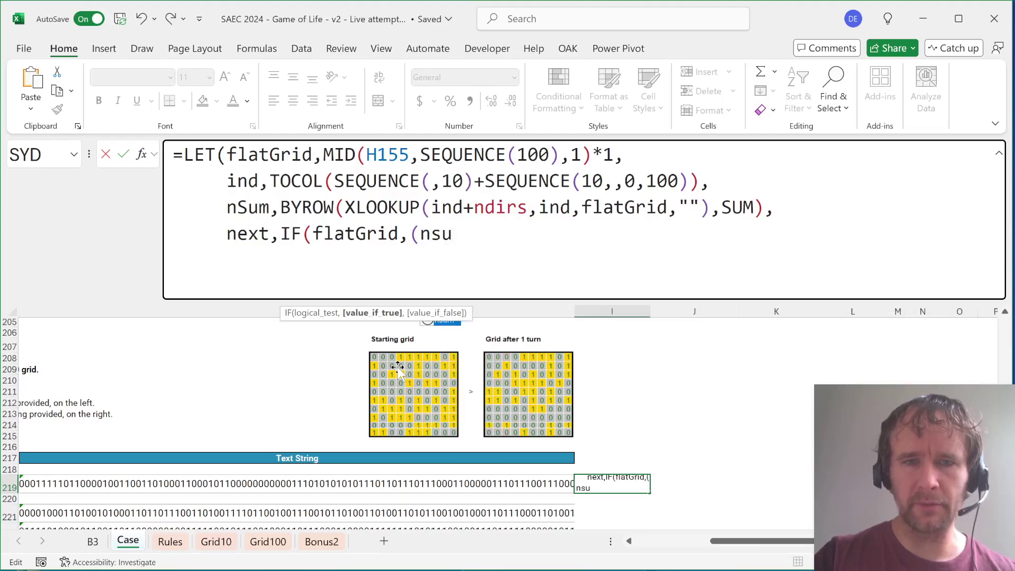
key("Tab")
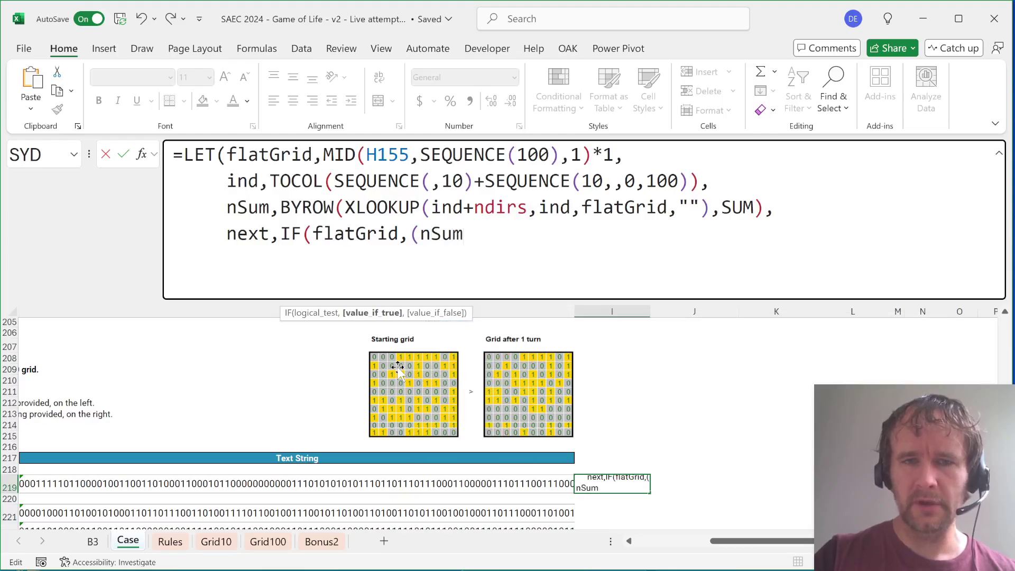
type("=3)*")
key("BackSpace")
type("+")
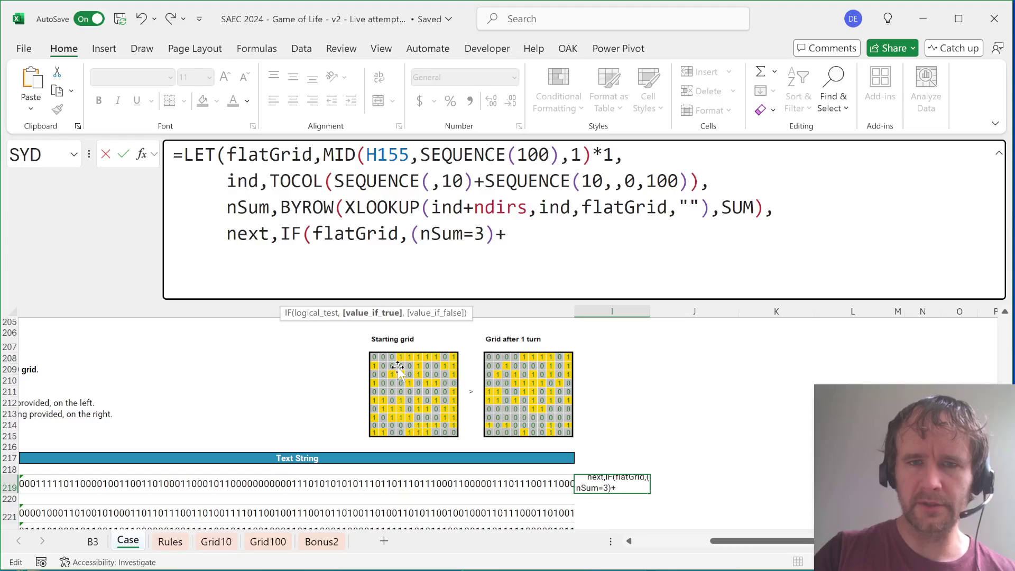
type("(nsu")
key("Tab")
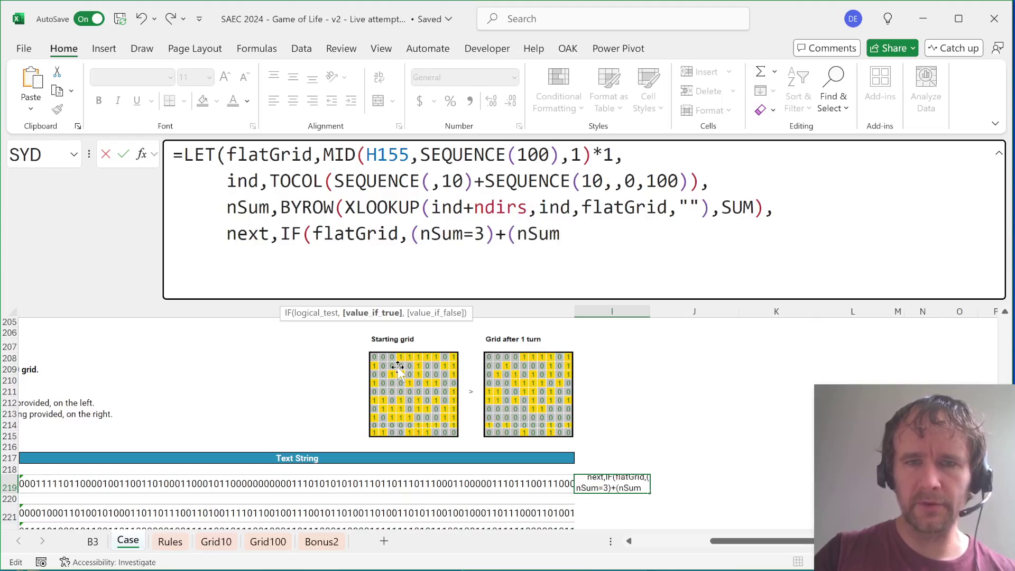
type("=4")
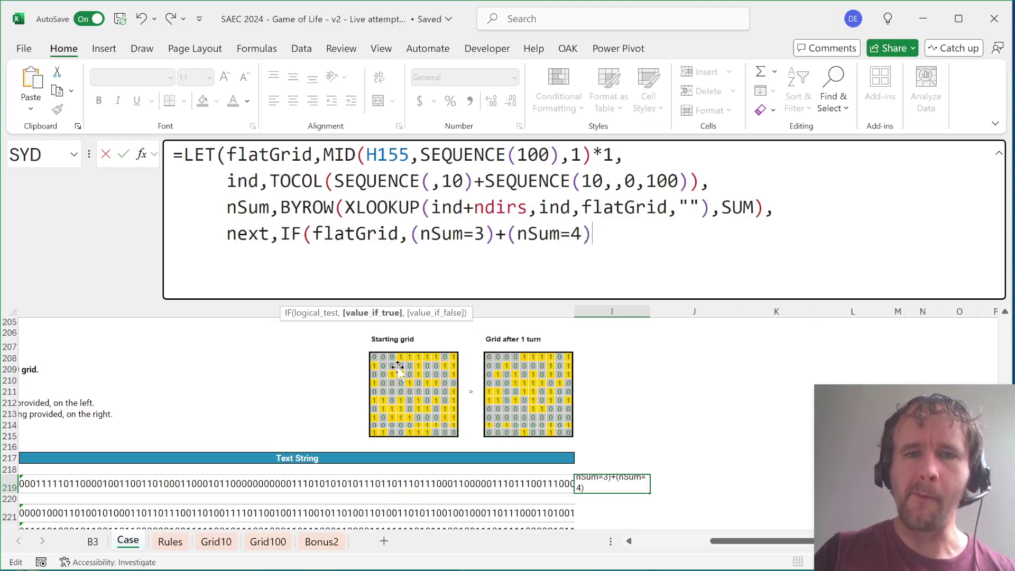
Set the IF's false result to 1*(nSum=3), finish the next definition and begin a new formula line
type(",")
type("1*")
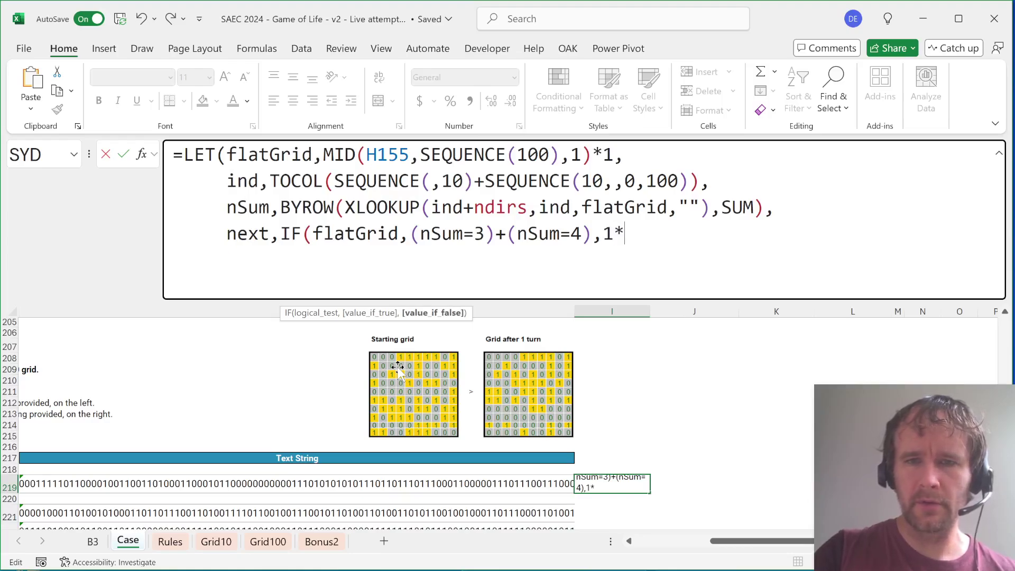
type("(nSum")
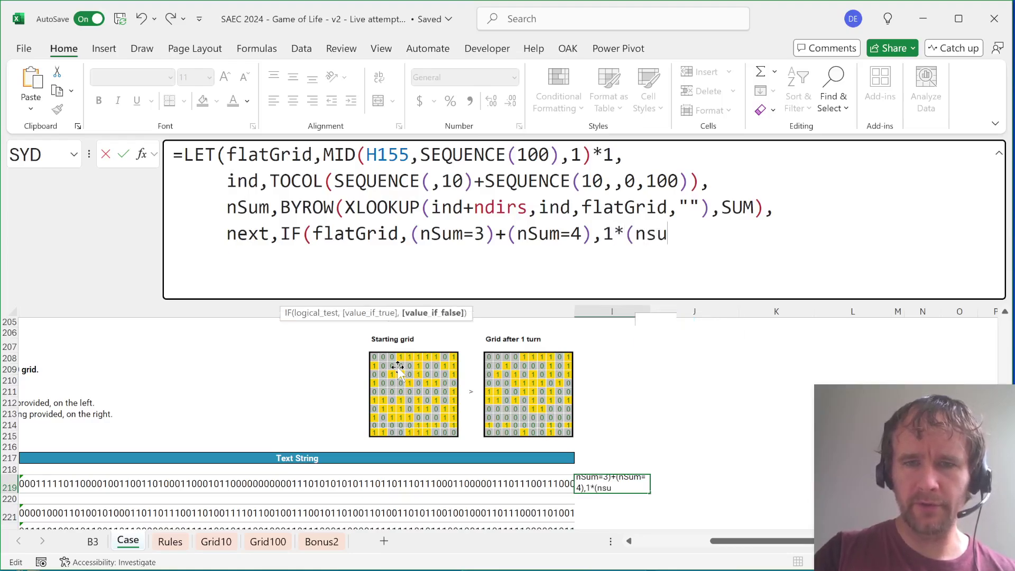
type("=3))")
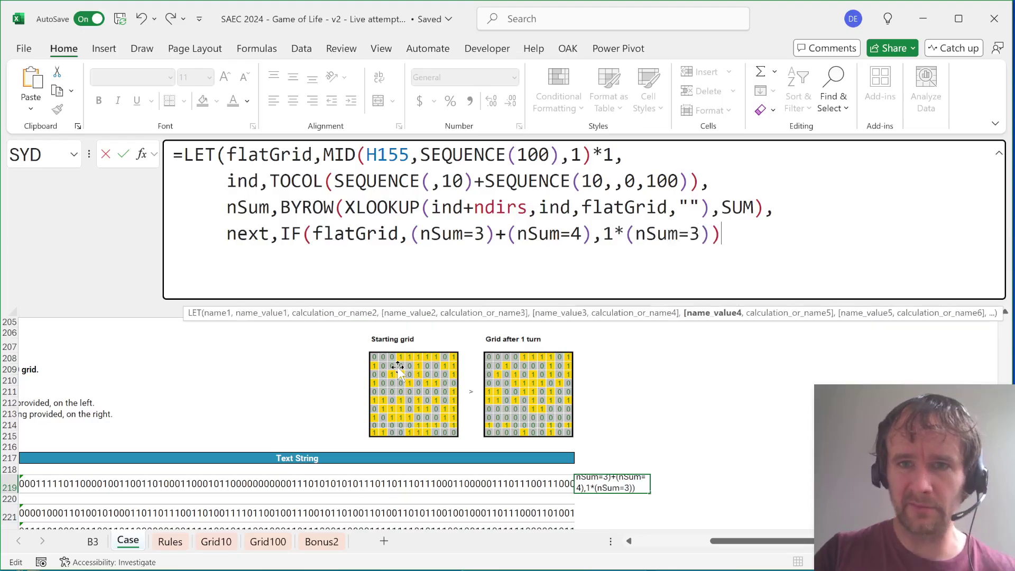
type(",")
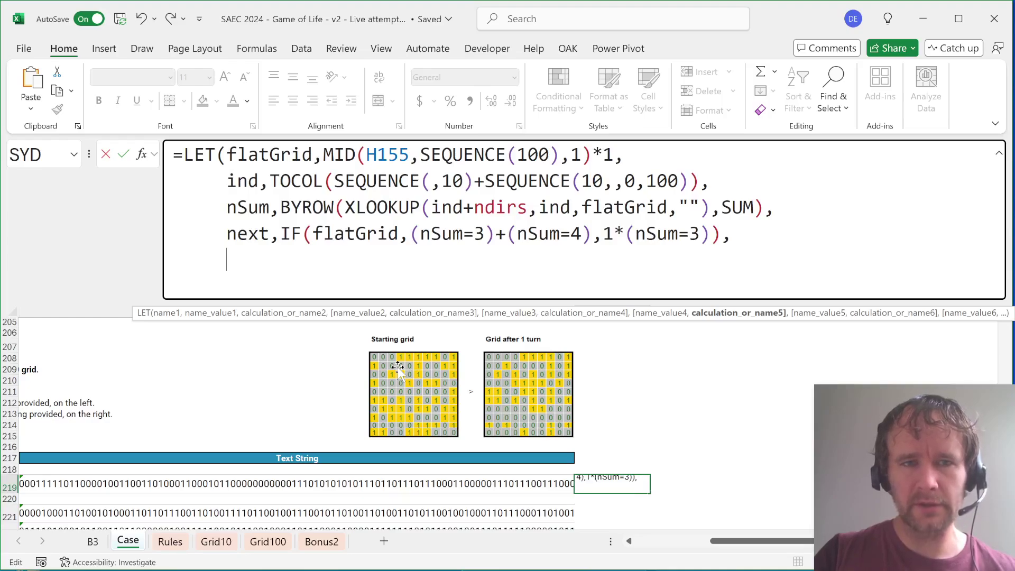
Return WRAPROWS(next,10) as the final LET expression and enter the formula in I219
type("wrapr")
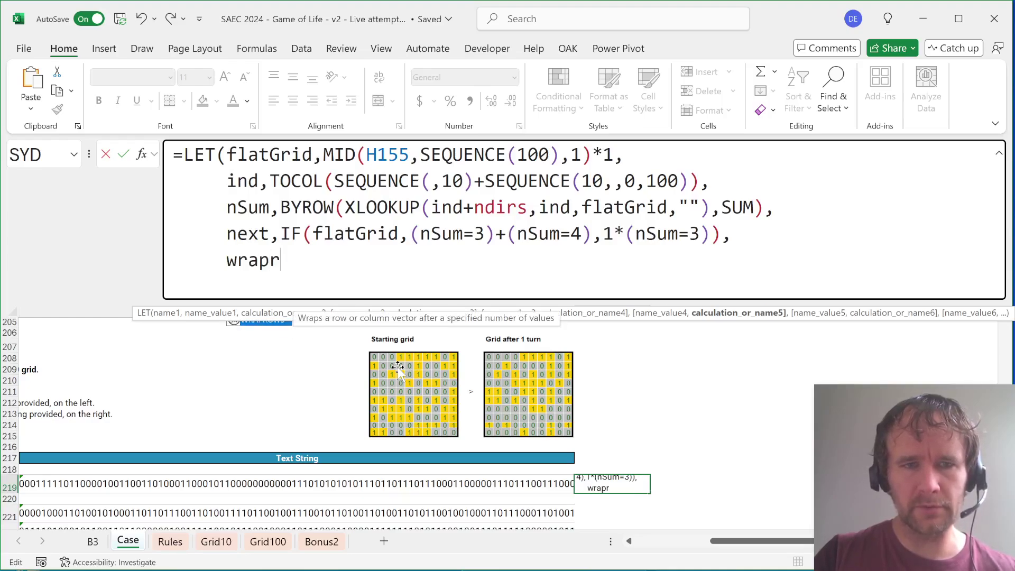
key("Tab")
type(",")
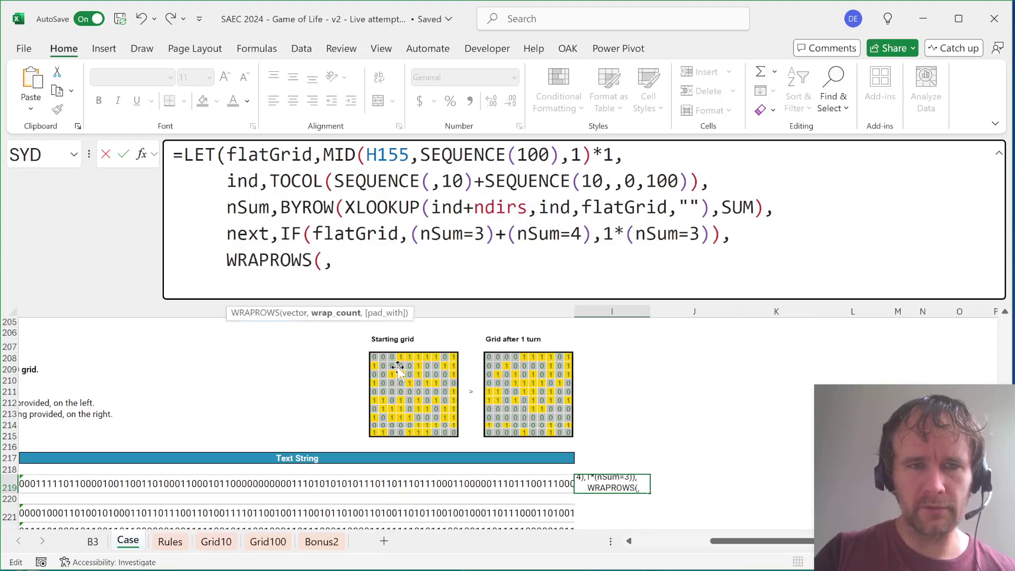
key("BackSpace")
type("next,10)")
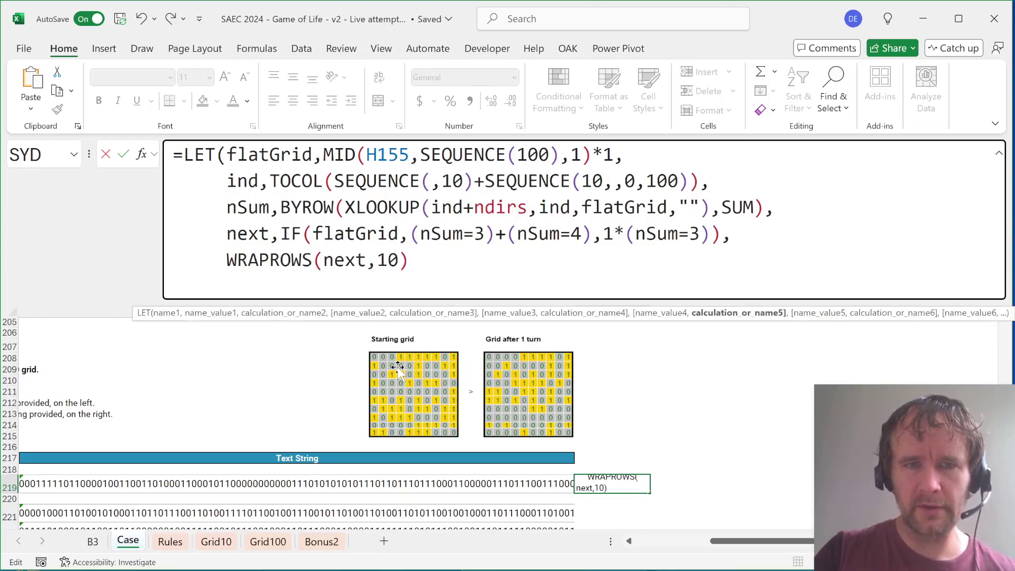
type(")")
key("Return")
Copy the spilled 10 x 10 result from I219 and paste it as values over the Grid10 grid at B2
key("Up")
key("ctrl+shift+Right")
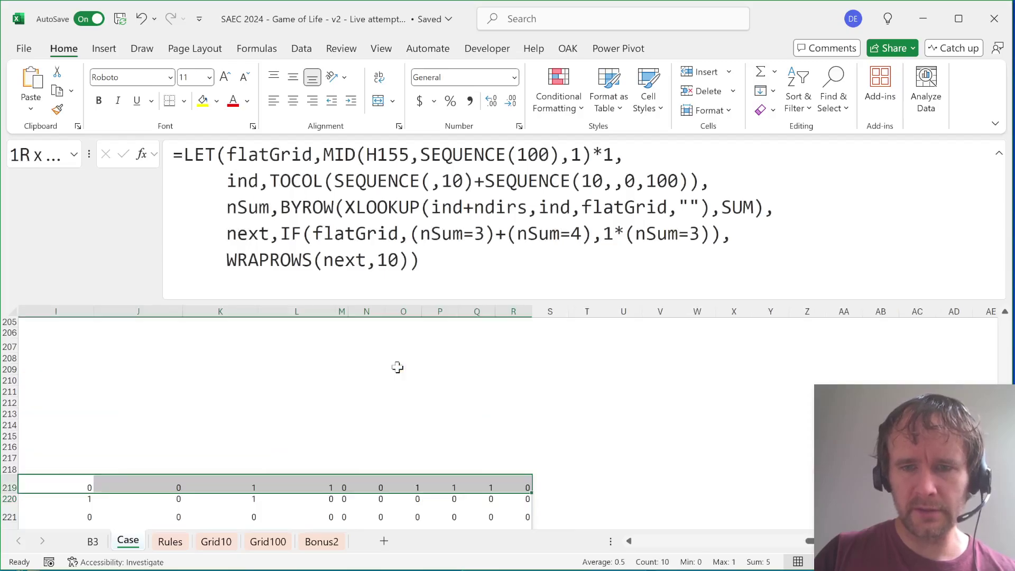
key("Left")
key("Right")
key("ctrl+shift+Right")
key("ctrl+shift+Down")
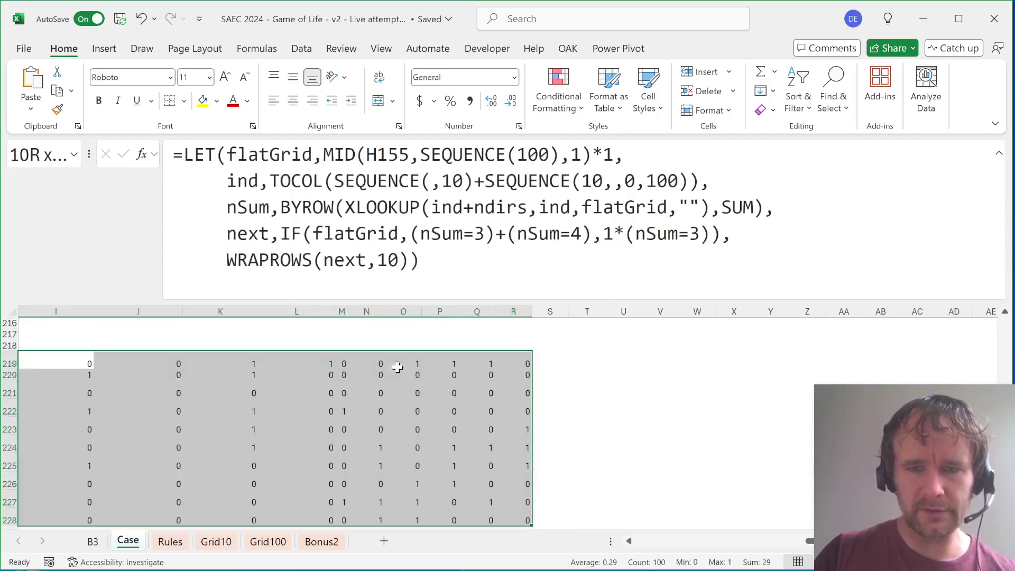
key("ctrl+c")
key("ctrl+Page_Down")
key("ctrl+Page_Down")
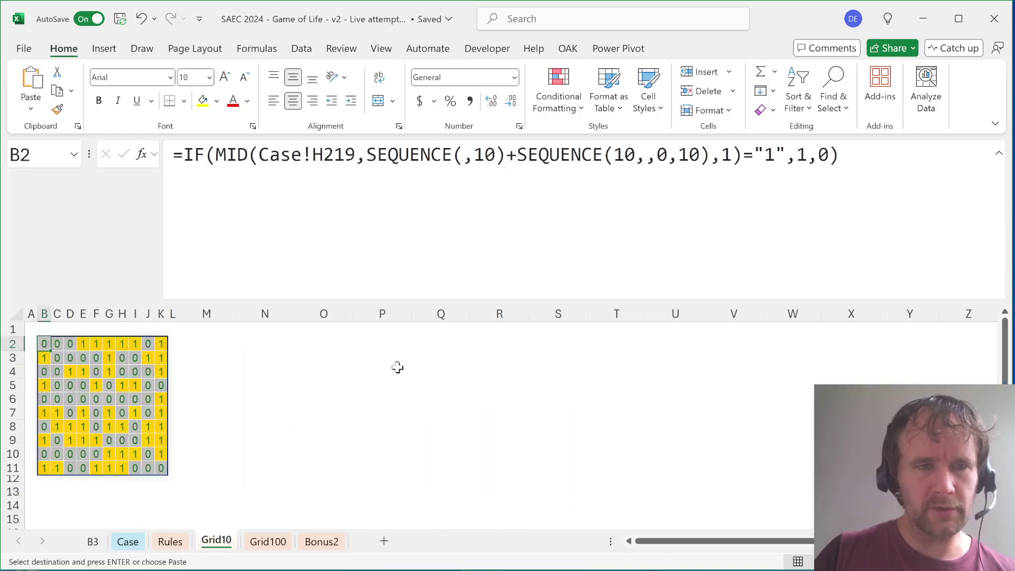
key("ctrl+alt+v")
key("v")
key("Return")
key("Left")
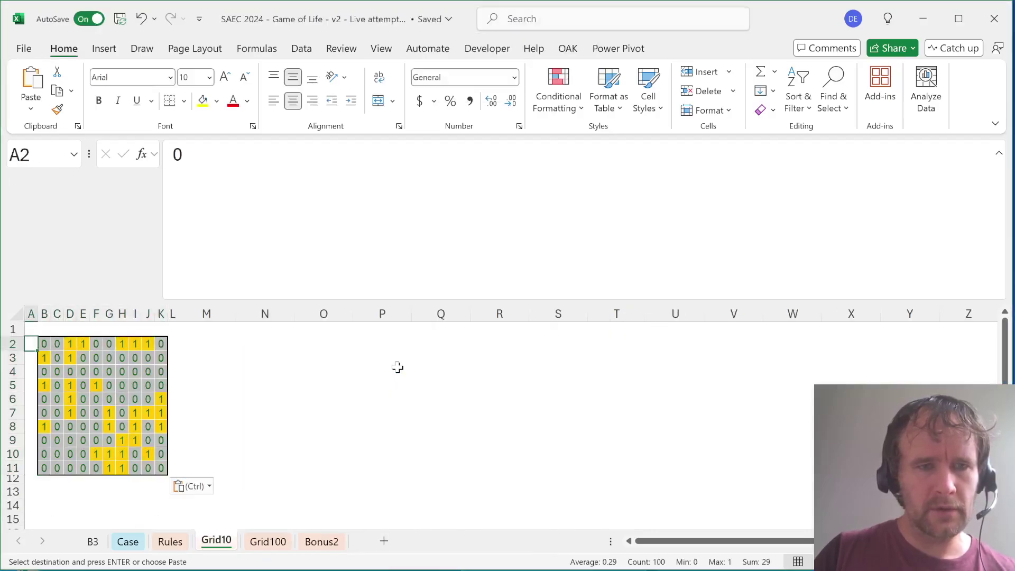
Compare the pasted values on the Grid10 sheet with the example's Grid after 1 turn on the Case sheet
key("ctrl+Page_Up")
key("ctrl+Page_Up")
key("ctrl+Page_Up")
key("ctrl+Page_Down")
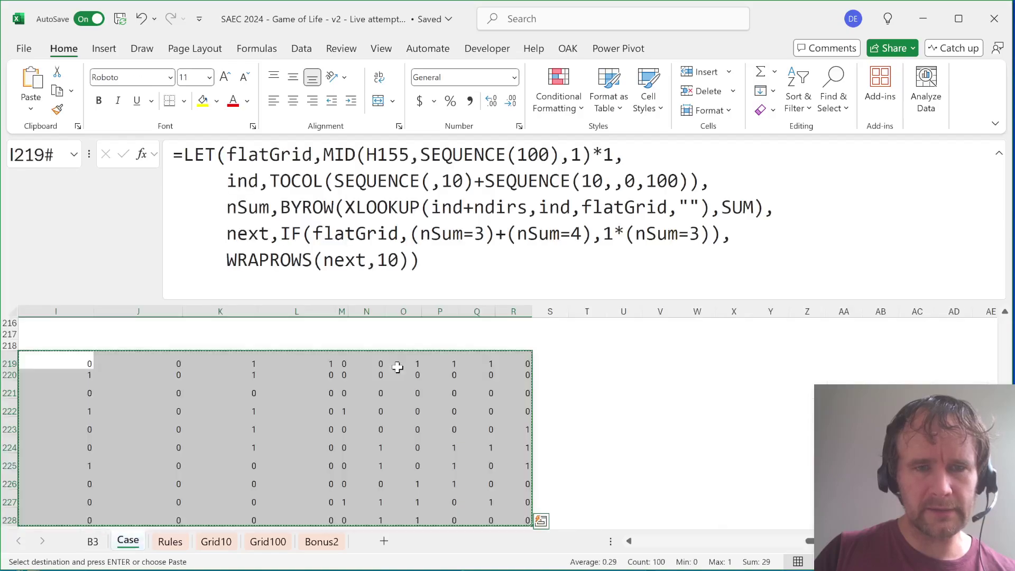
key("Up")
key("Up")
key("Left")
key("Left")
key("Up")
key("Up")
key("Up")
key("Left")
key("Up")
key("Up")
key("Right")
key("Right")
key("Up")
key("Up")
key("Up")
key("Right")
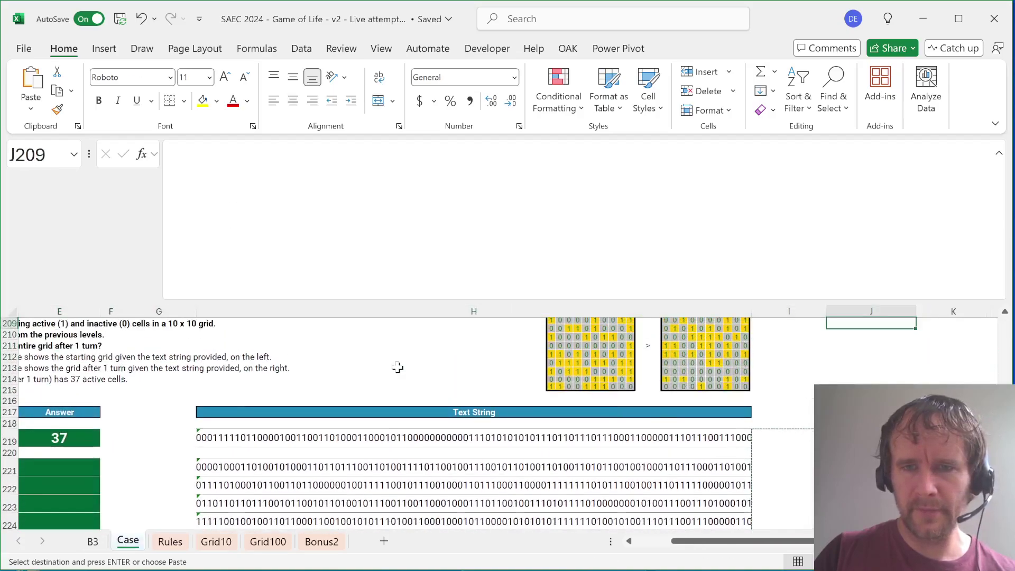
key("Up")
key("Up")
key("Up")
key("Right")
key("ctrl+Page_Down")
key("ctrl+Page_Down")
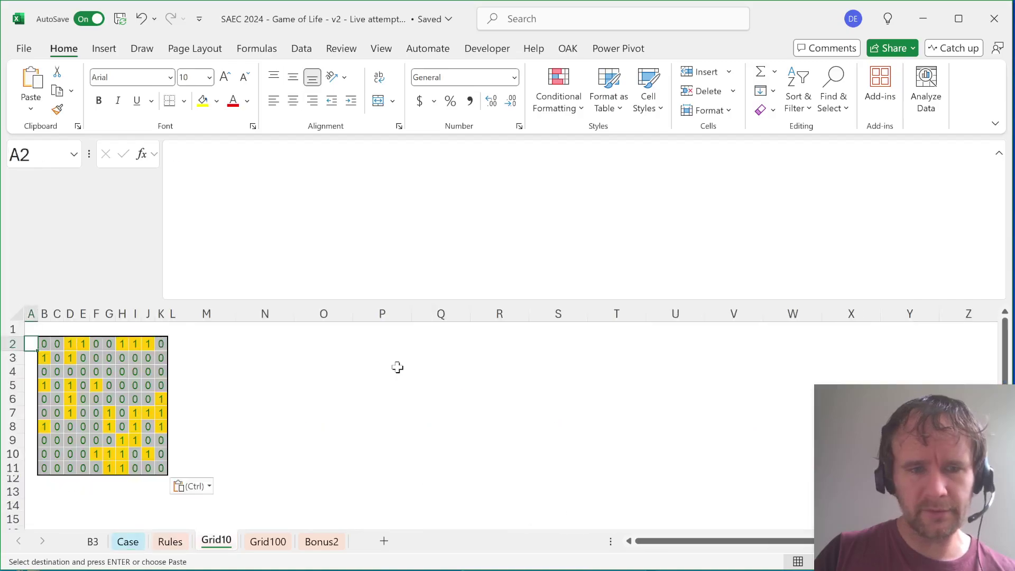
key("ctrl+Page_Up")
key("ctrl+Page_Up")
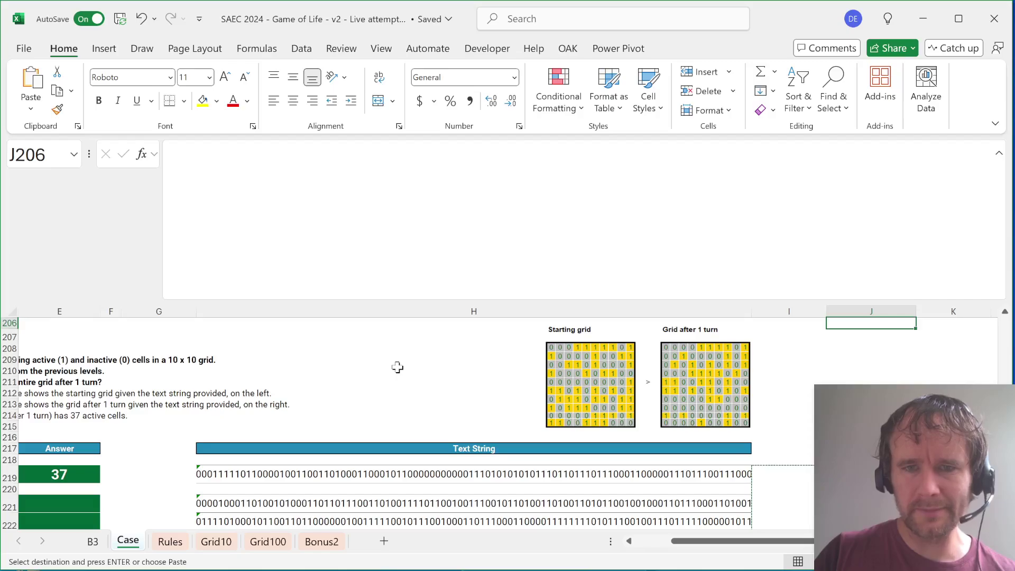
key("ctrl+Page_Down")
key("ctrl+Page_Down")
key("Right")
key("Right")
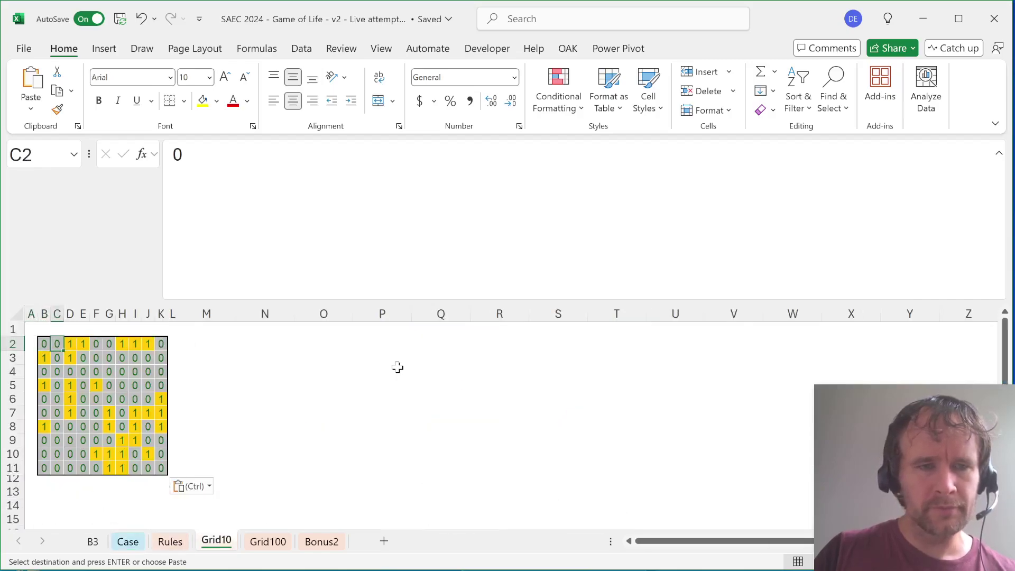
key("Left")
key("ctrl+Page_Up")
key("ctrl+Page_Up")
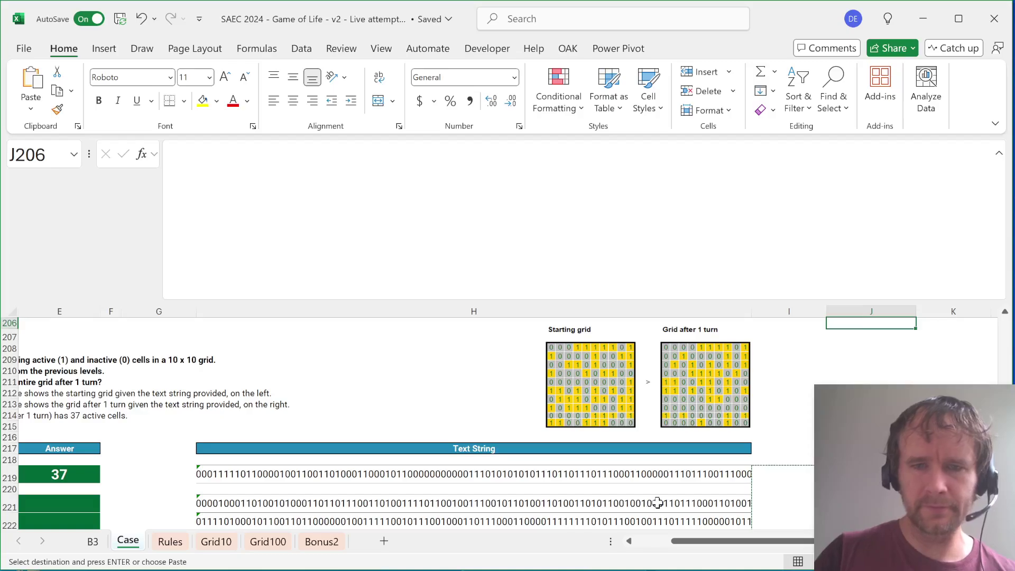
Try removing WRAPROWS from the LET formula in I219 so that it returns next directly
scroll(658, 503, "right", 3)
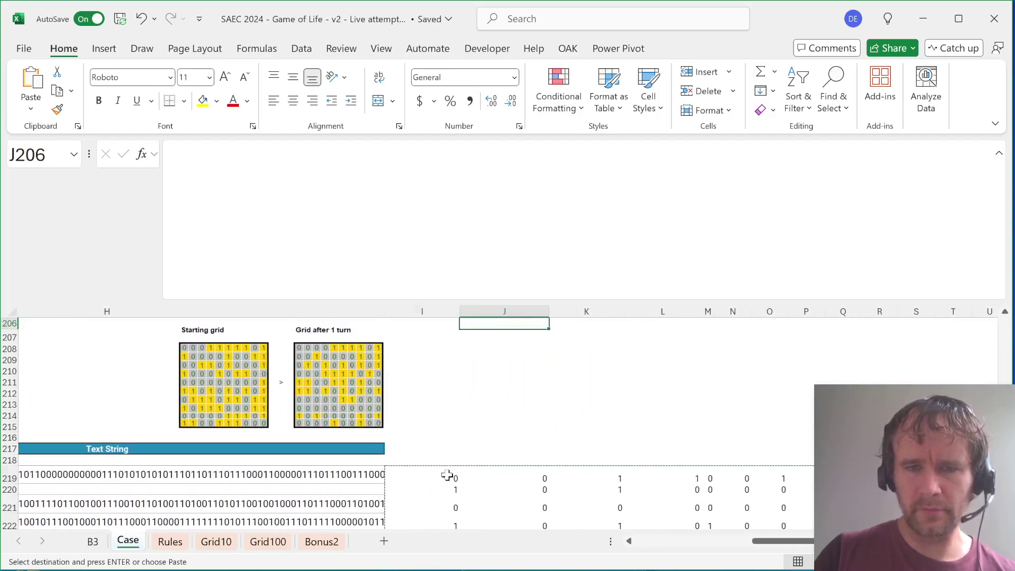
left_click(449, 477)
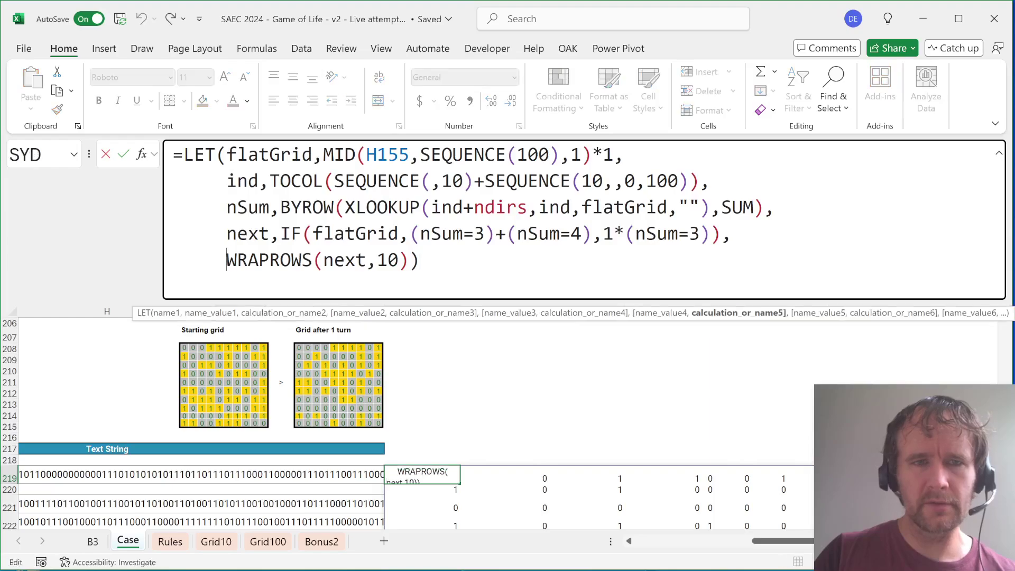
left_click_drag(227, 260, 323, 260)
key("Right")
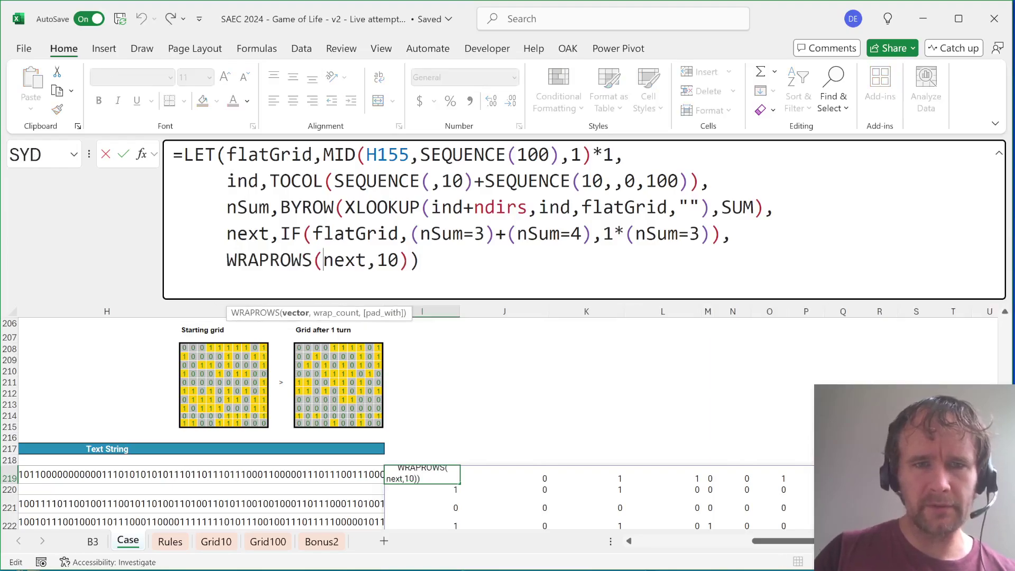
key("Left")
key("ctrl+shift+Left")
key("Delete")
key("Delete")
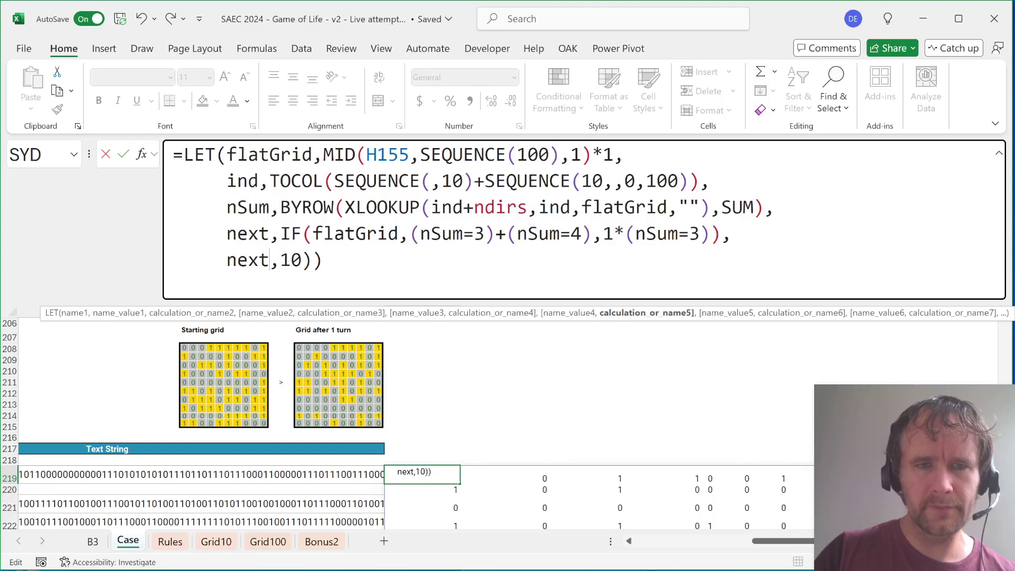
key("shift+Right")
key("shift+Right")
key("shift+Right")
key("shift+Right")
key("Delete")
key("Return")
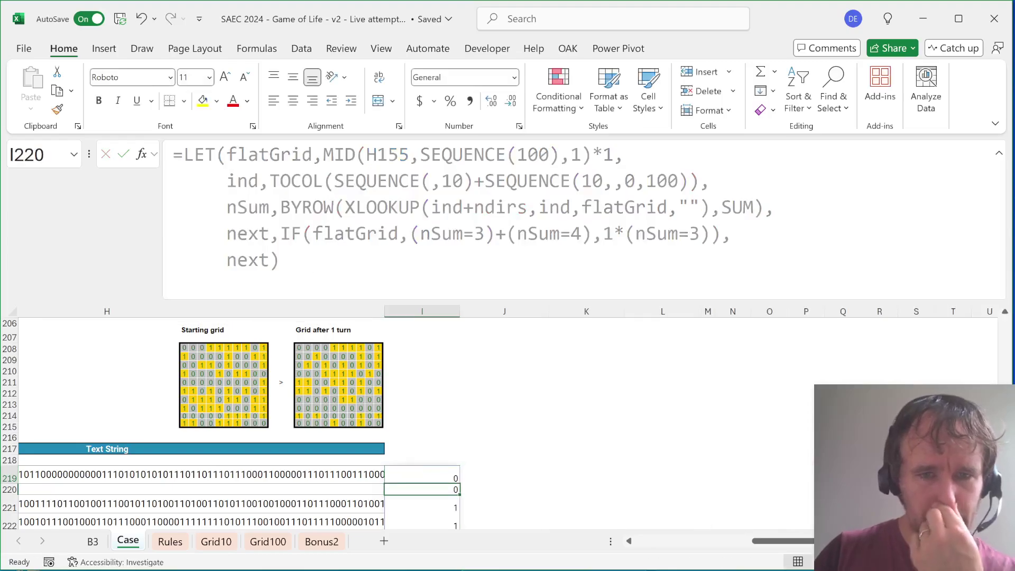
Check the single-column result below I219, and undo the removal of WRAPROWS
key("Down")
key("Down")
key("Down")
key("Down")
key("Down")
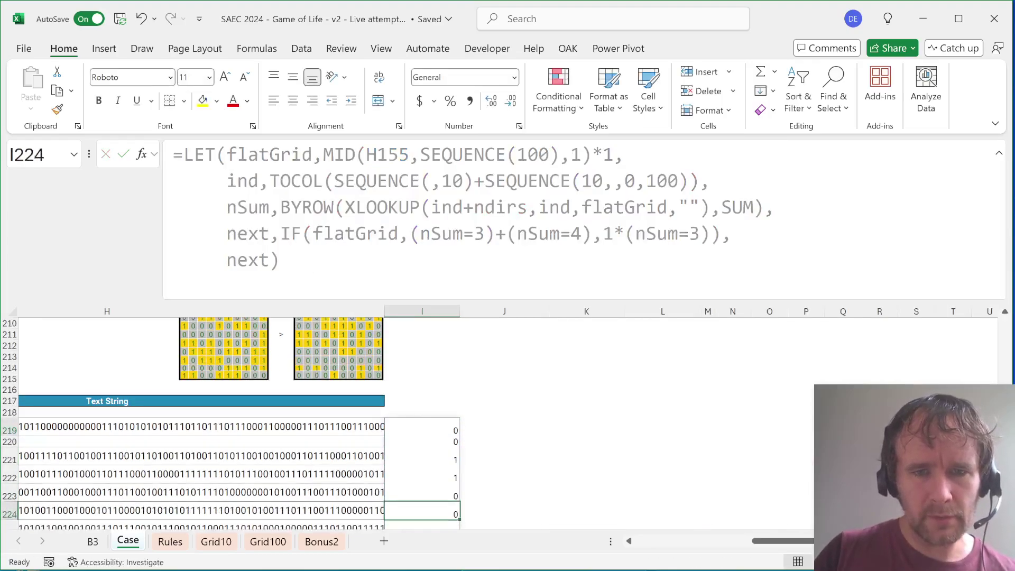
key("ctrl+z")
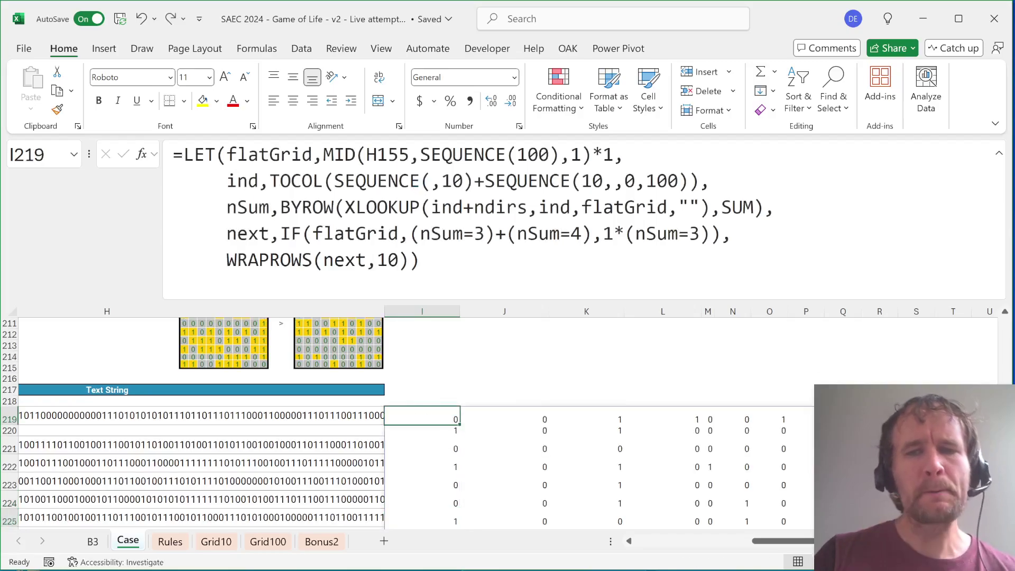
Examine the example's starting grid and grid after 1 turn above the text strings
key("Up")
key("Up")
key("Up")
key("Up")
key("Up")
key("Up")
key("Up")
key("Up")
key("Up")
key("Up")
key("Up")
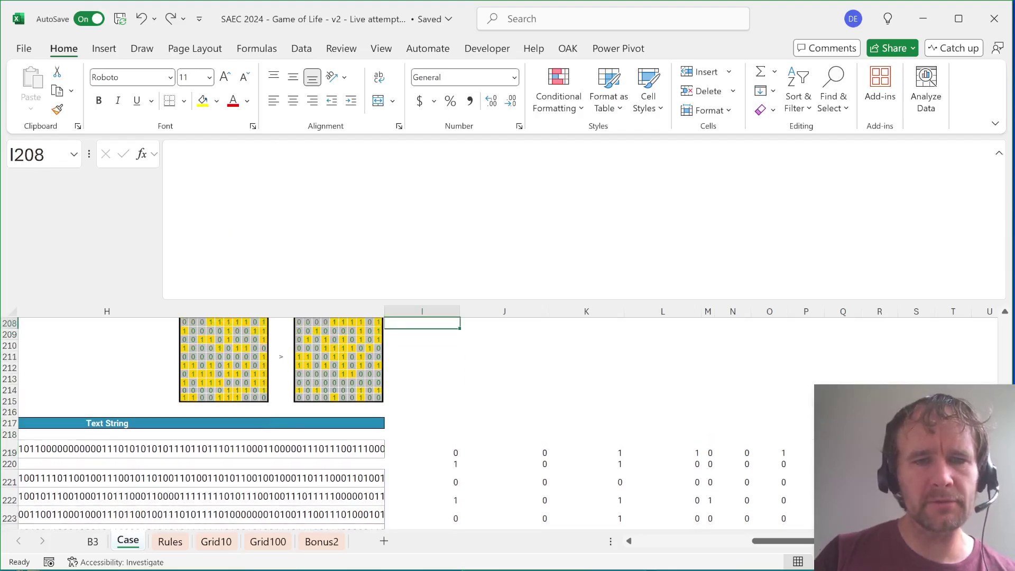
Change the LET formula in I219 to wrap nSum instead of next, showing the neighbour sums in rows of 10
key("ctrl+Down")
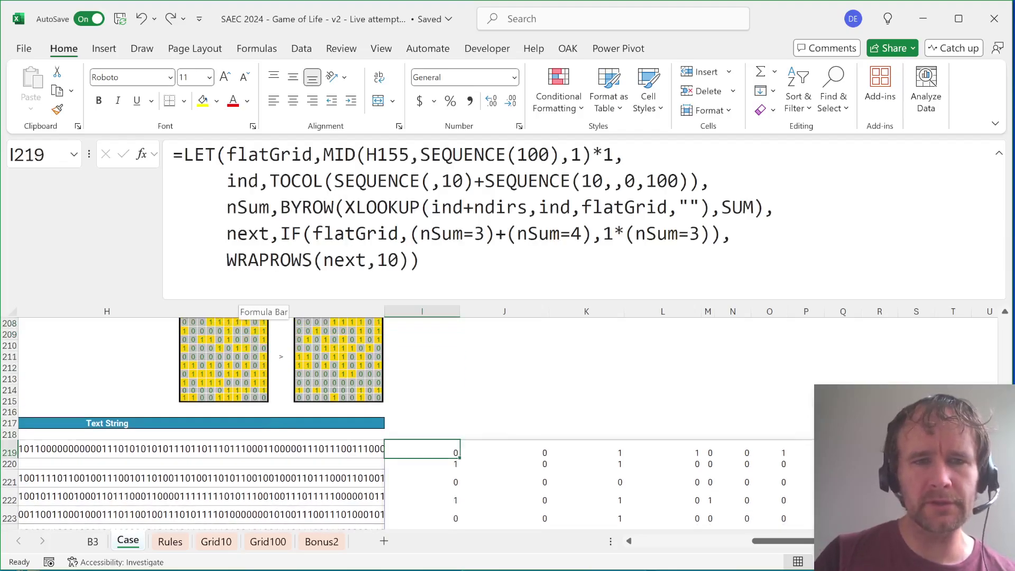
double_click(342, 260)
type("nsu")
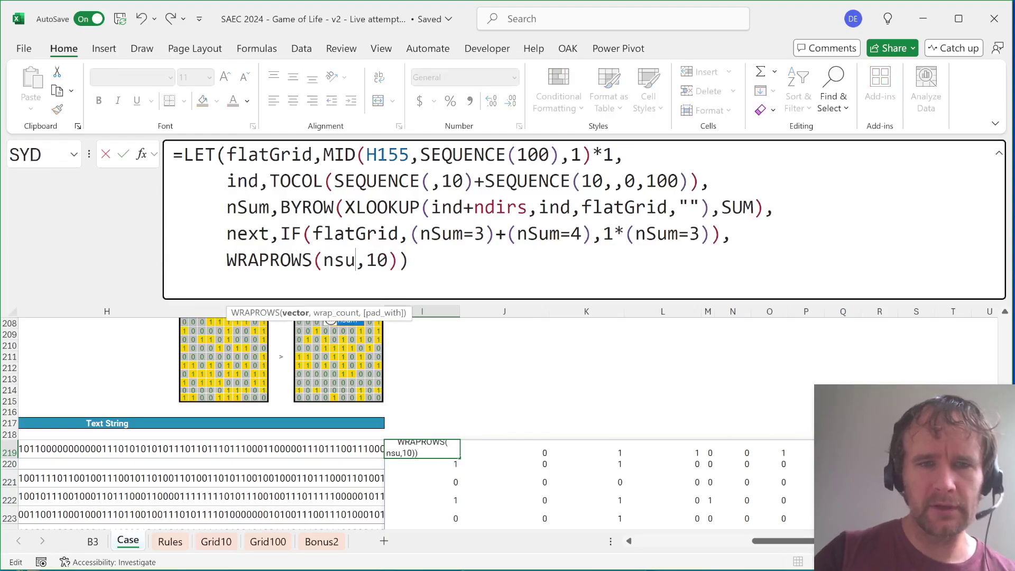
key("Tab")
key("Return")
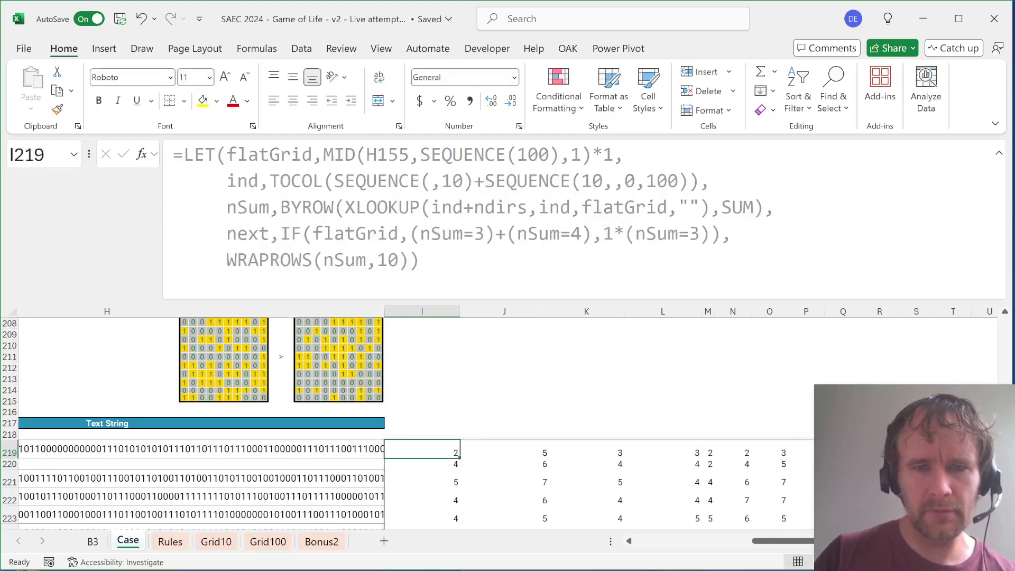
scroll(307, 362, "up", 1)
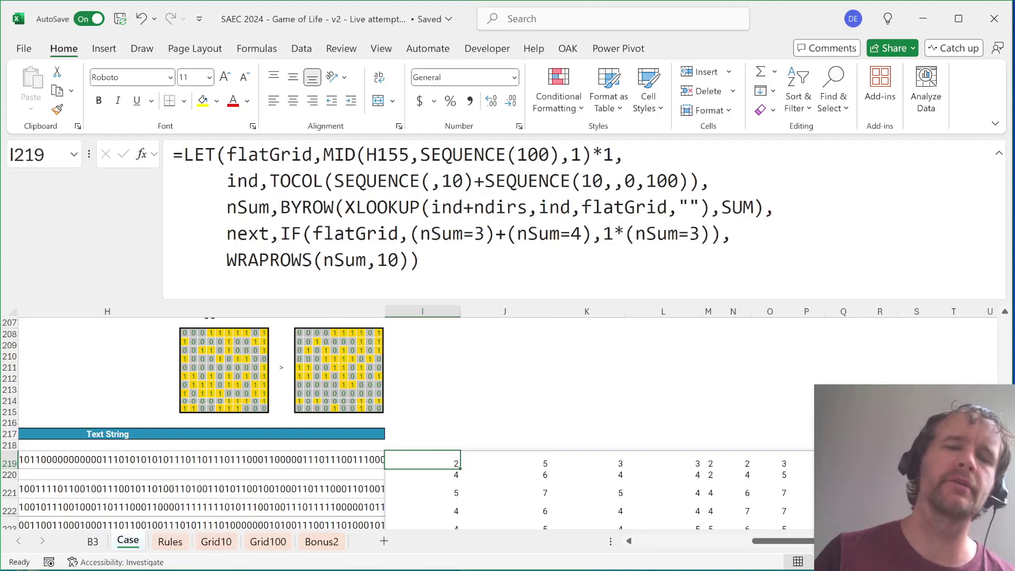
Point the MID function in I219's LET formula to the text string in H219 instead of H155
double_click(387, 155)
scroll(236, 459, "left", 3)
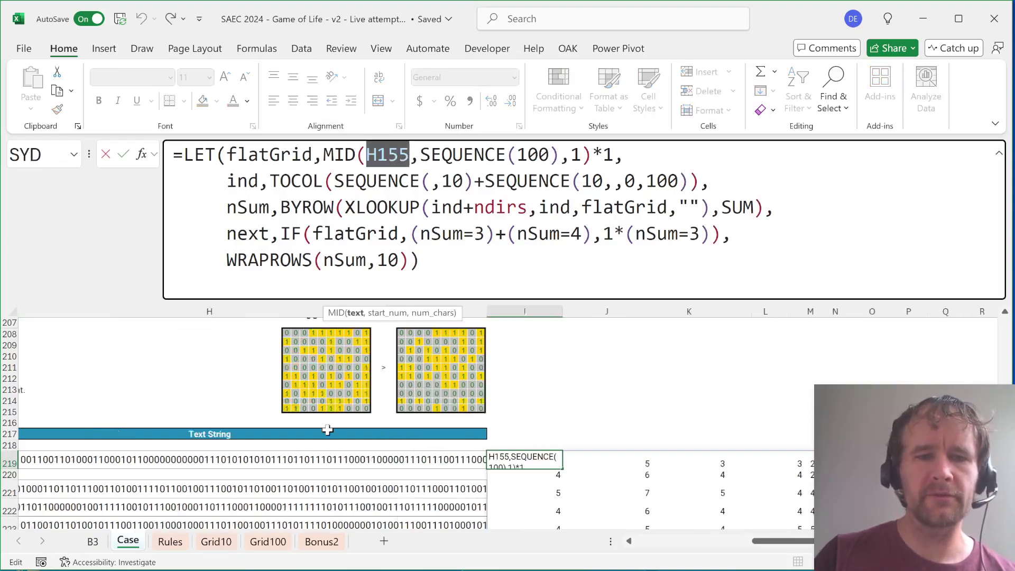
left_click(236, 460)
key("Return")
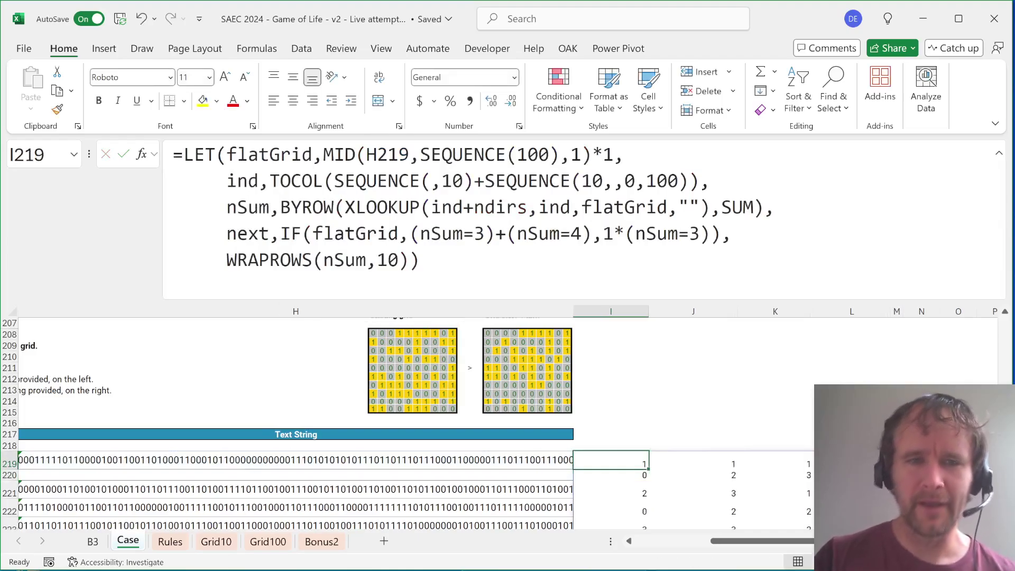
Set the WRAPROWS argument in I219 back to next and select the first row of results
double_click(344, 259)
type("next")
key("Return")
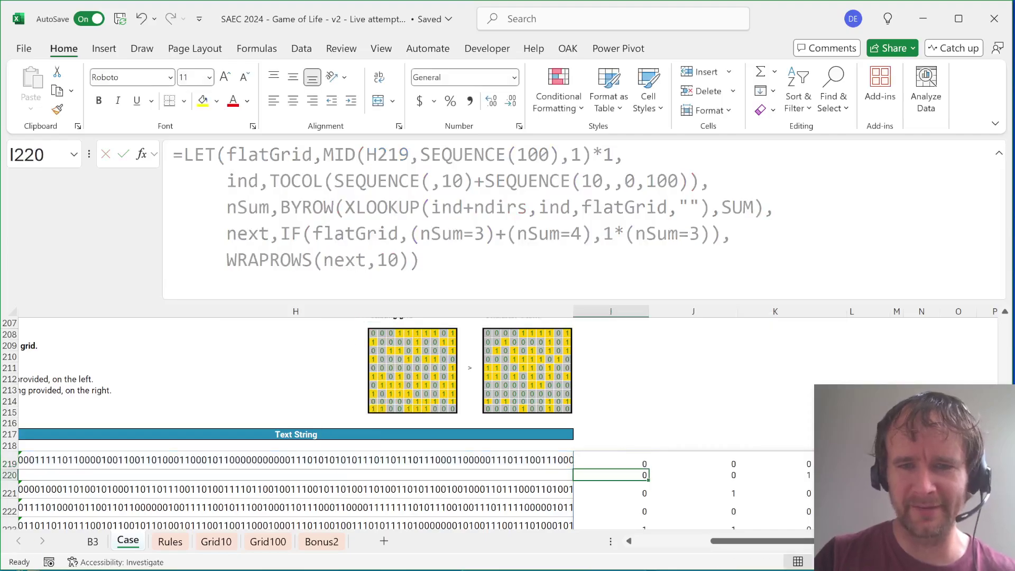
key("Up")
key("ctrl+shift+Right")
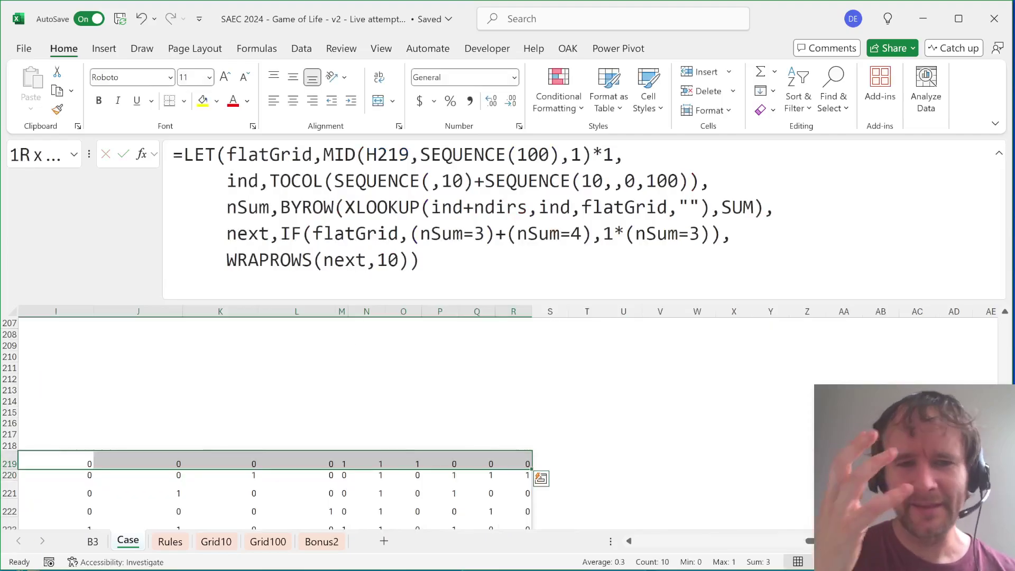
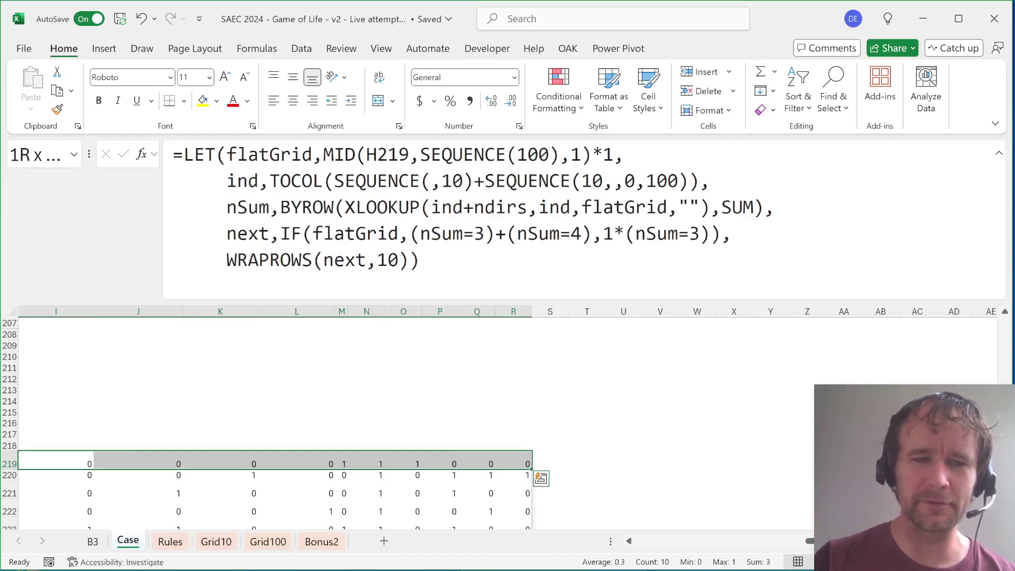
Copy the result array starting at I219 and paste it as values over the 10 x 10 grid on the Grid10 sheet
key("Left")
key("Right")
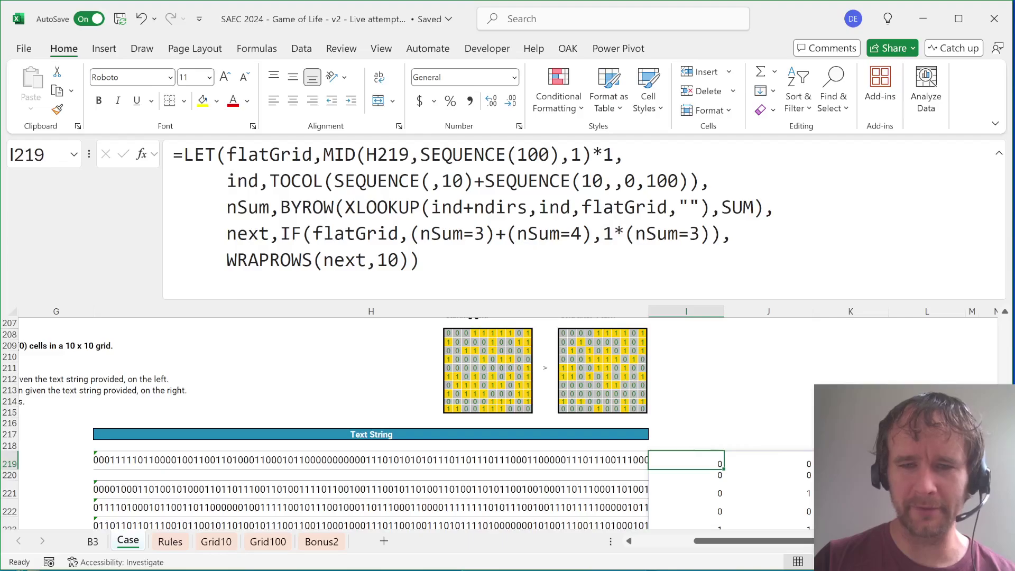
key("ctrl+a")
key("ctrl+c")
key("ctrl+Page_Down")
key("ctrl+Page_Down")
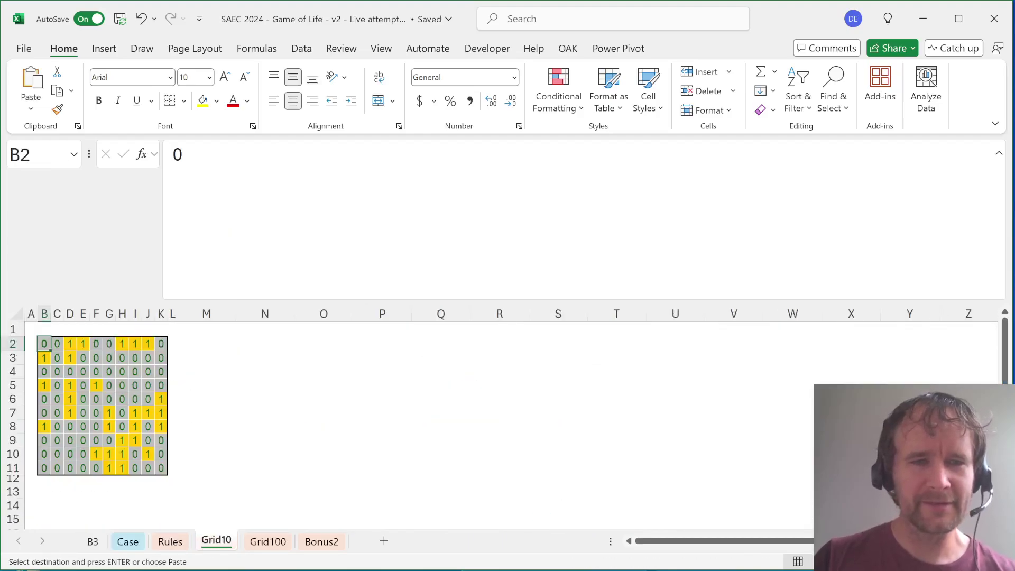
key("ctrl+a")
key("ctrl+alt+v")
key("v")
key("Return")
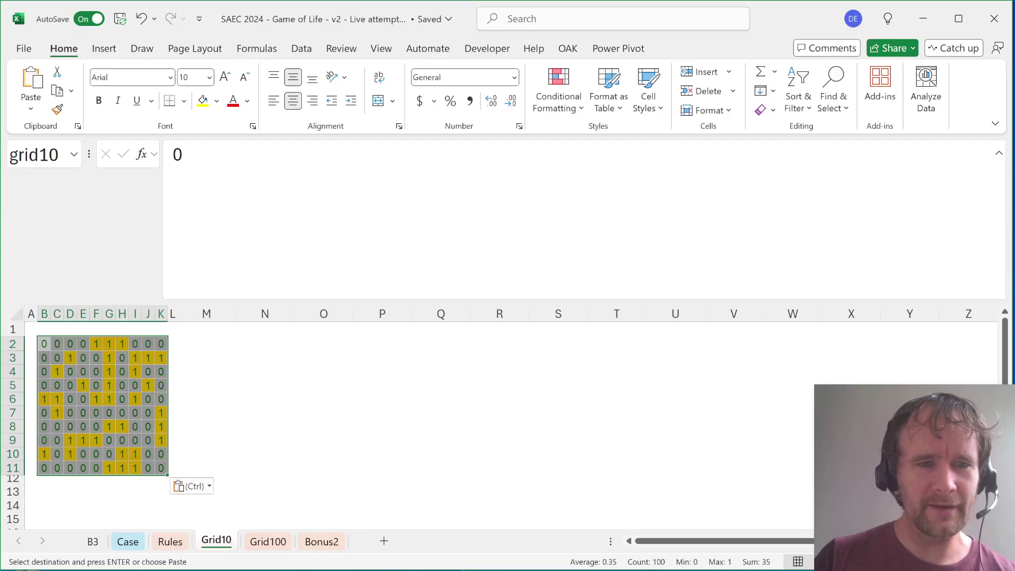
Compare the newly pasted Grid10 values with the Grid after 1 turn image above the Level 6 text strings on the Case sheet
key("ctrl+Page_Up")
key("ctrl+Page_Up")
key("ctrl+Page_Up")
key("ctrl+Page_Down")
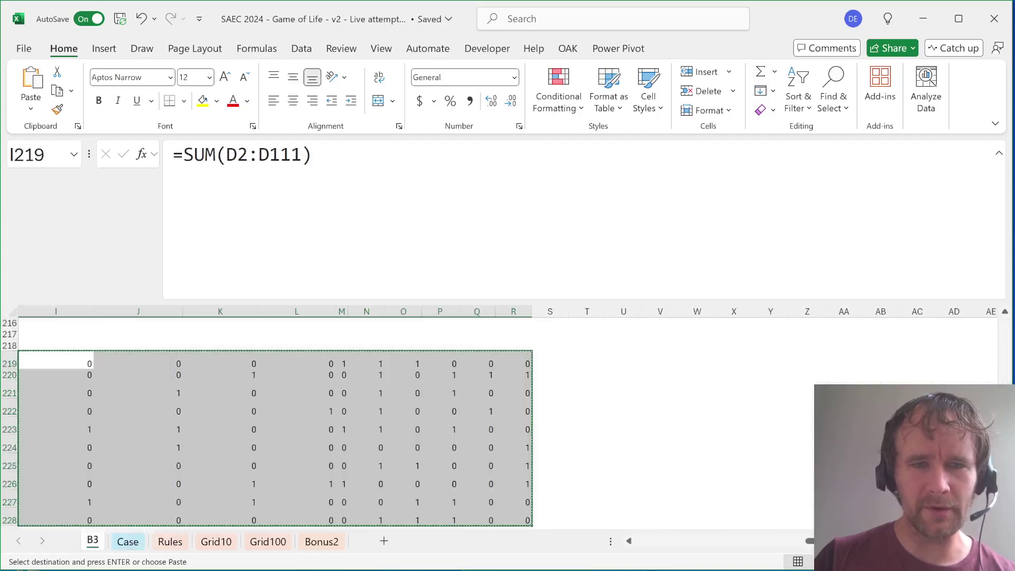
key("Up")
key("Up")
key("Left")
key("Left")
key("Left")
key("Up")
key("Up")
key("Up")
key("Up")
key("Up")
key("Up")
key("Up")
key("Up")
key("Up")
key("Up")
key("Up")
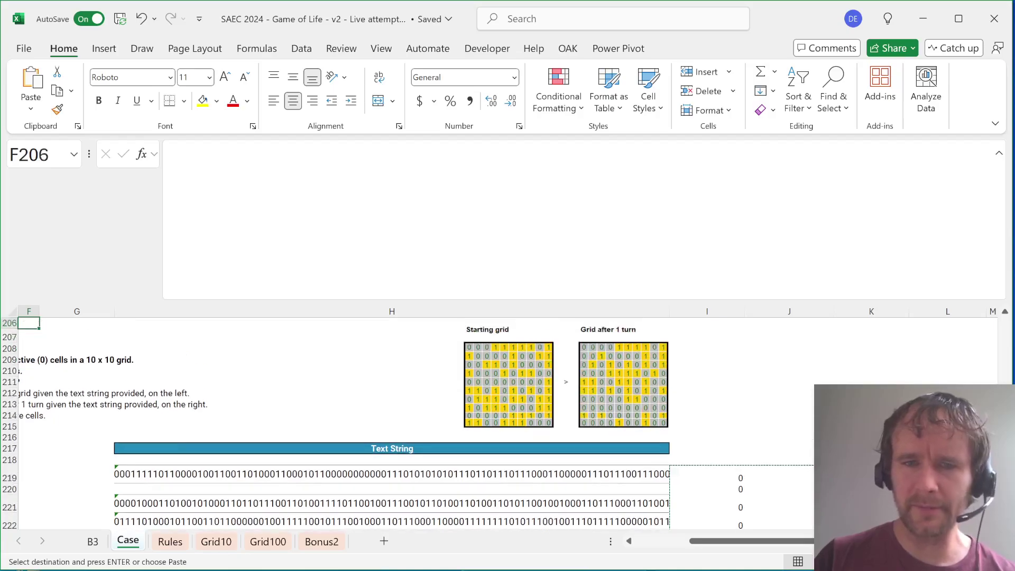
key("ctrl+Page_Down")
key("ctrl+Page_Down")
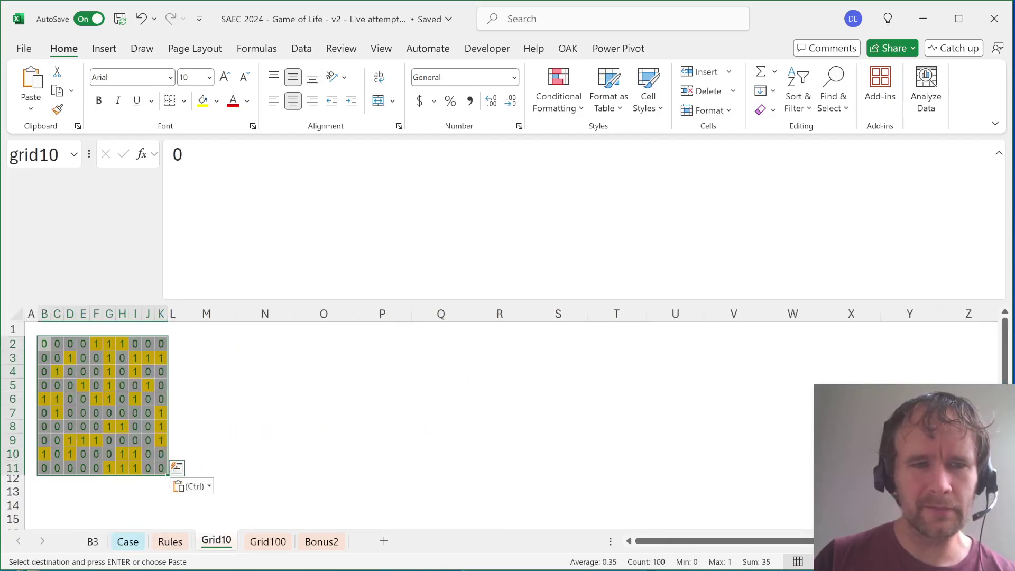
key("ctrl+Page_Up")
key("ctrl+Page_Up")
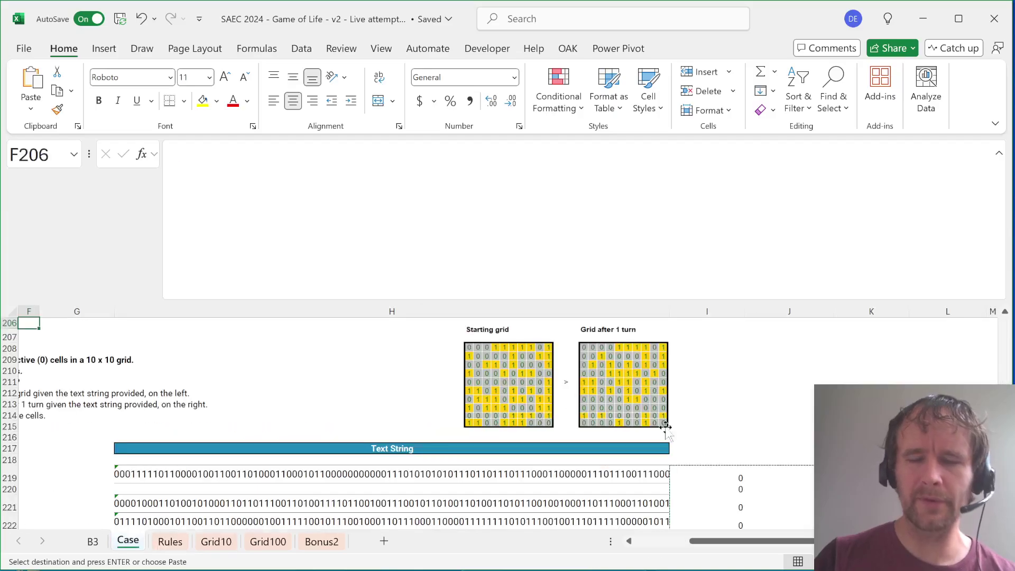
Review the IF logic that defines next in I219's LET formula, leaving it as it is
left_click(699, 474)
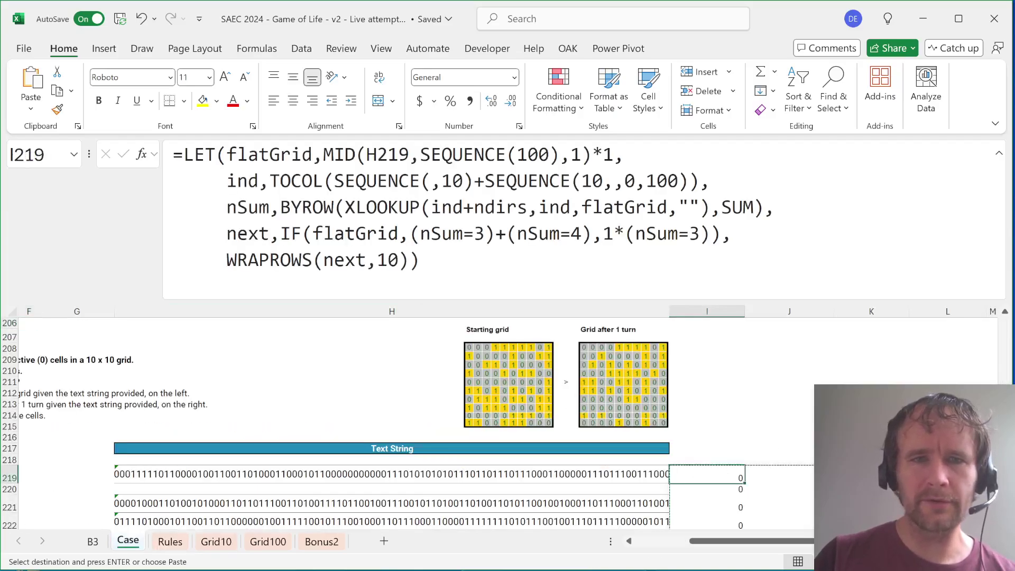
key("F2")
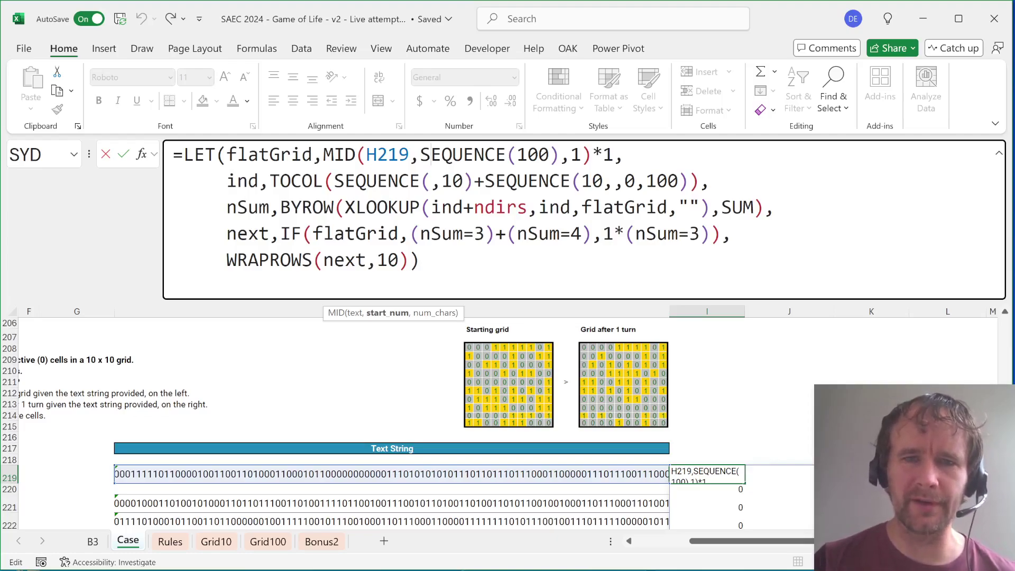
left_click(367, 234)
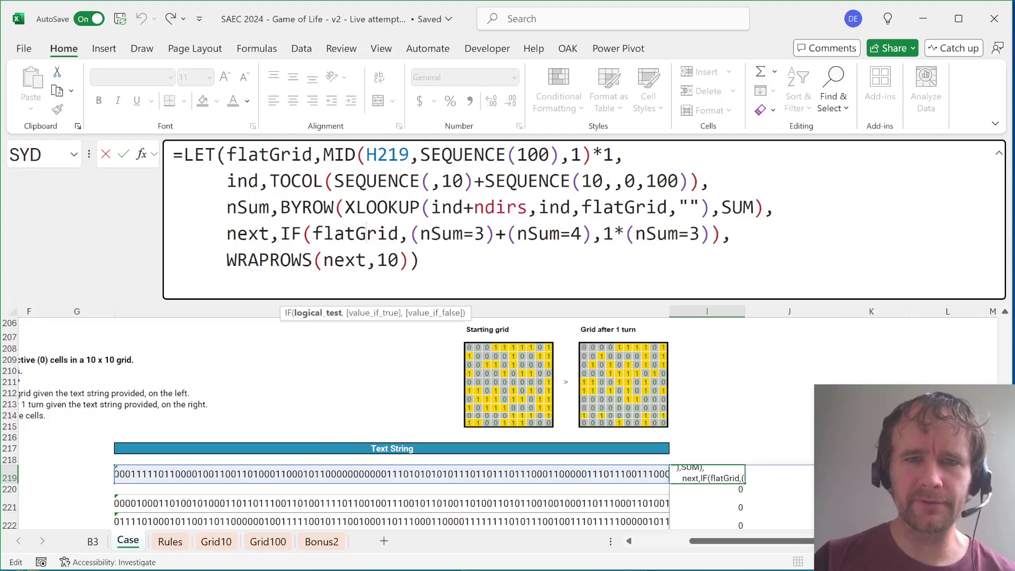
key("ctrl+Return")
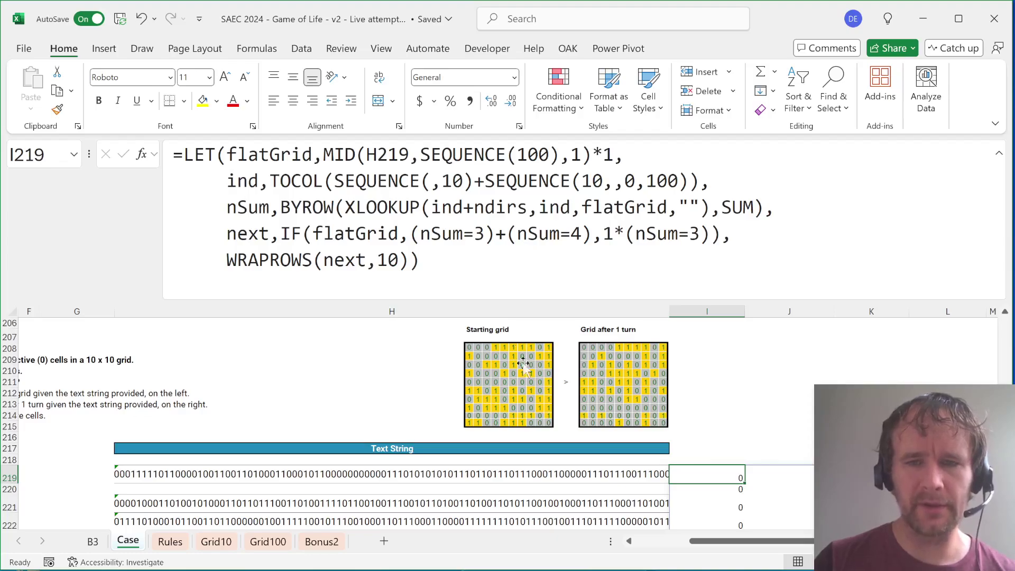
Try returning nSum through WRAPROWS in I219 to inspect the neighbour sums, and undo the change
scroll(569, 410, "right", 5)
scroll(569, 410, "left", 1)
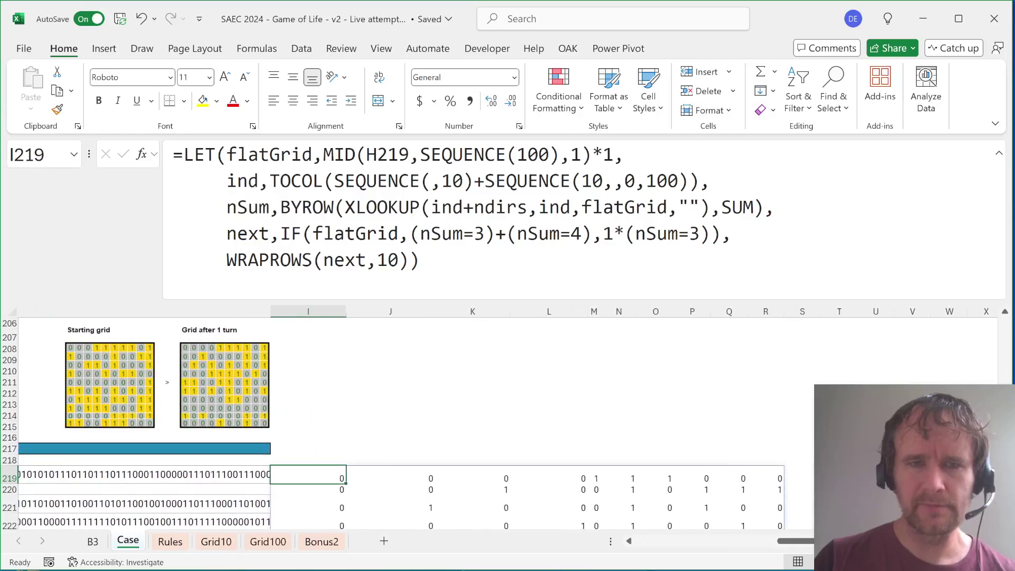
double_click(344, 260)
type("nSum")
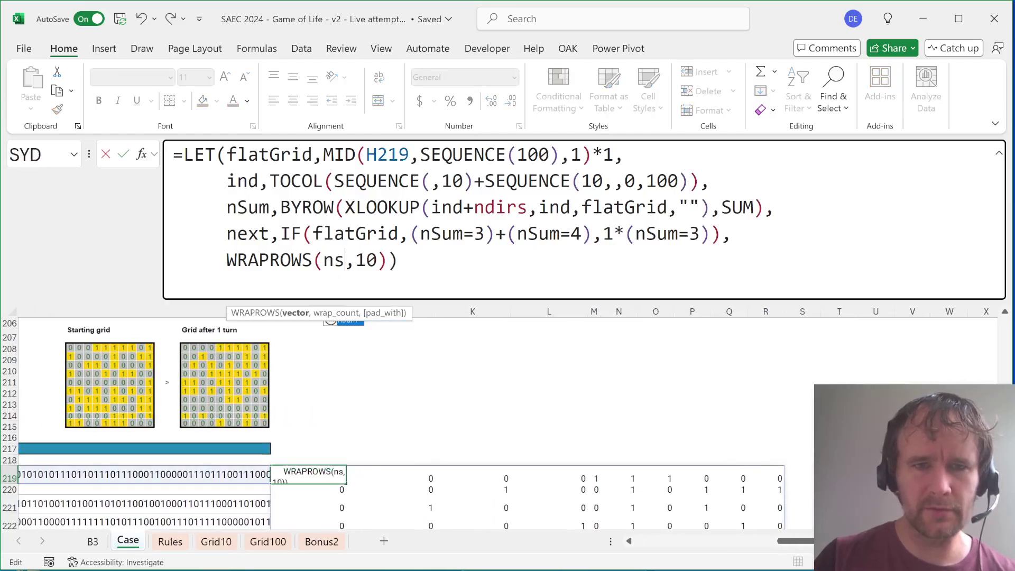
key("Tab")
key("ctrl+Return")
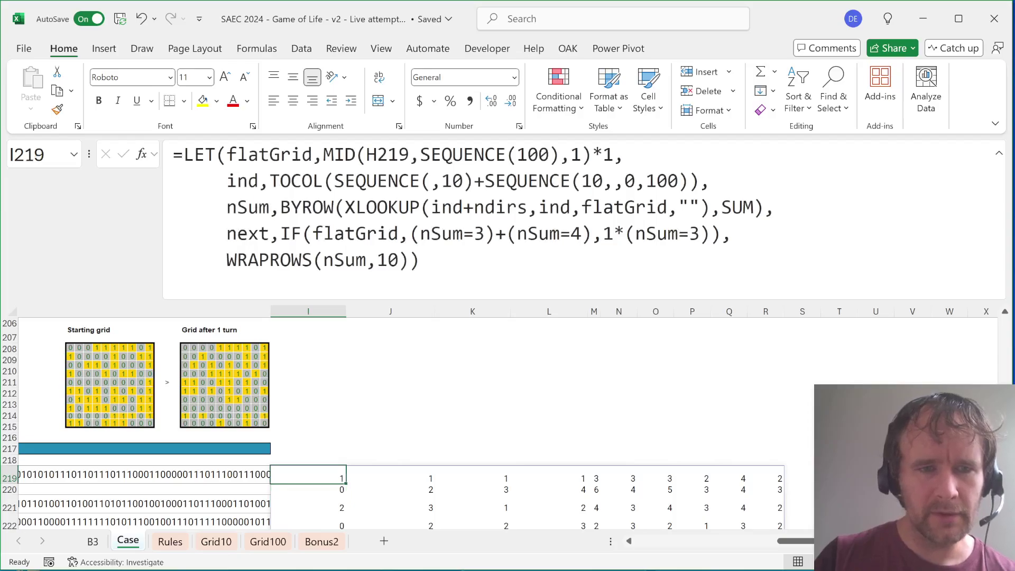
left_click(390, 478)
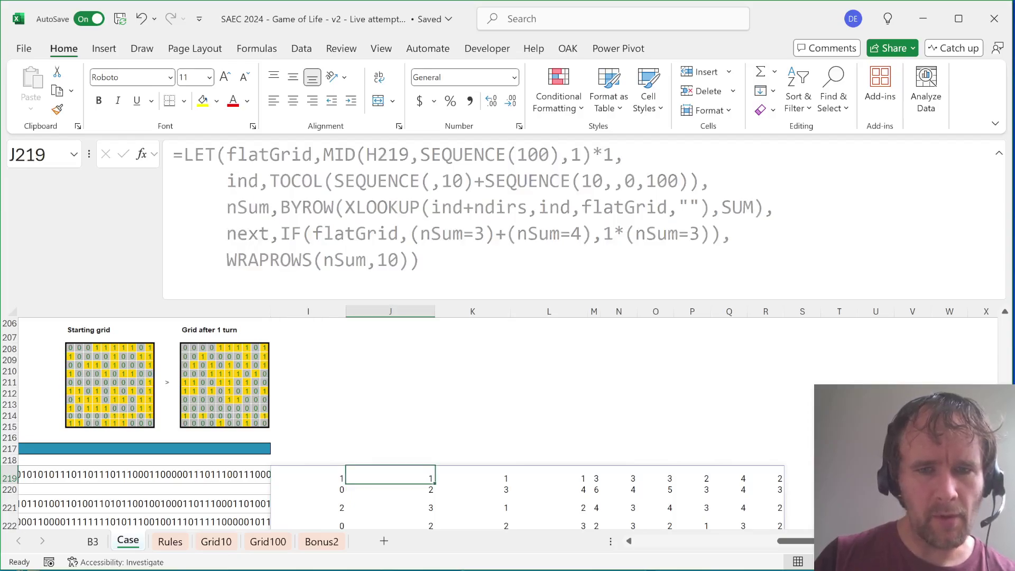
left_click(472, 478)
key("ctrl+z")
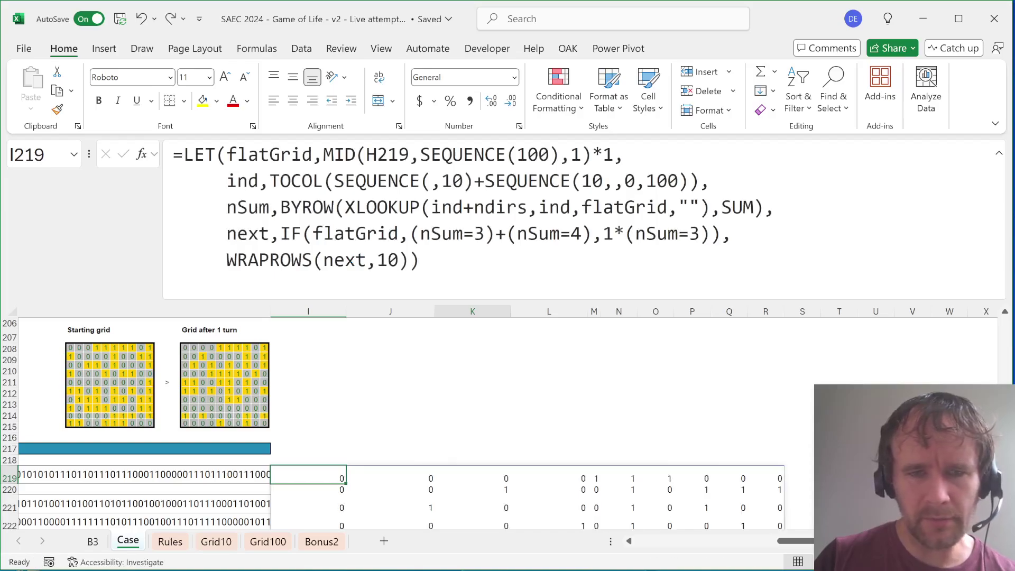
key("shift+Right")
key("F2")
key("shift+Left")
key("shift+Left")
key("shift+Left")
key("shift+Left")
key("shift+Left")
key("shift+Left")
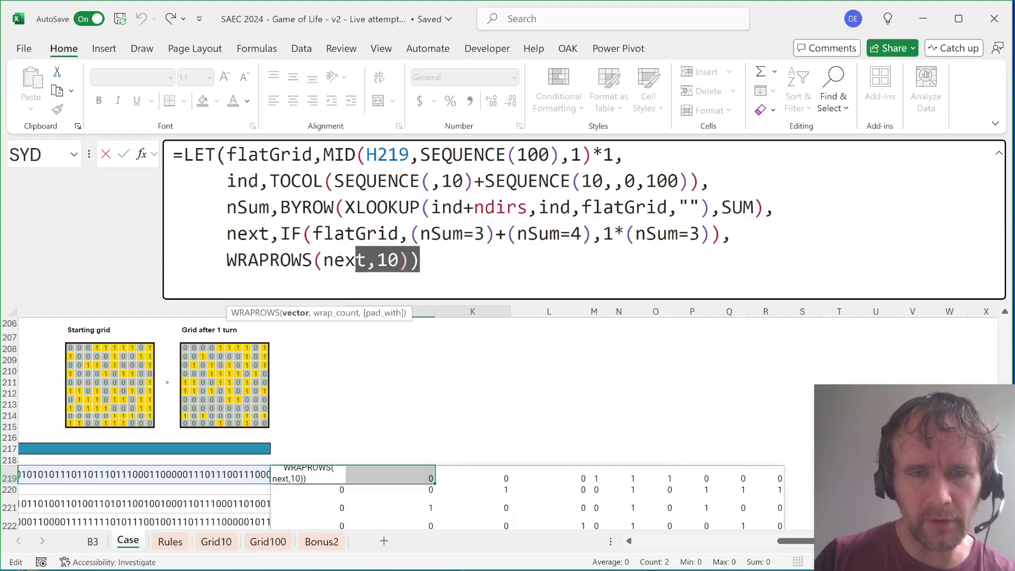
key("Escape")
left_click_drag(356, 234, 365, 234)
key("Escape")
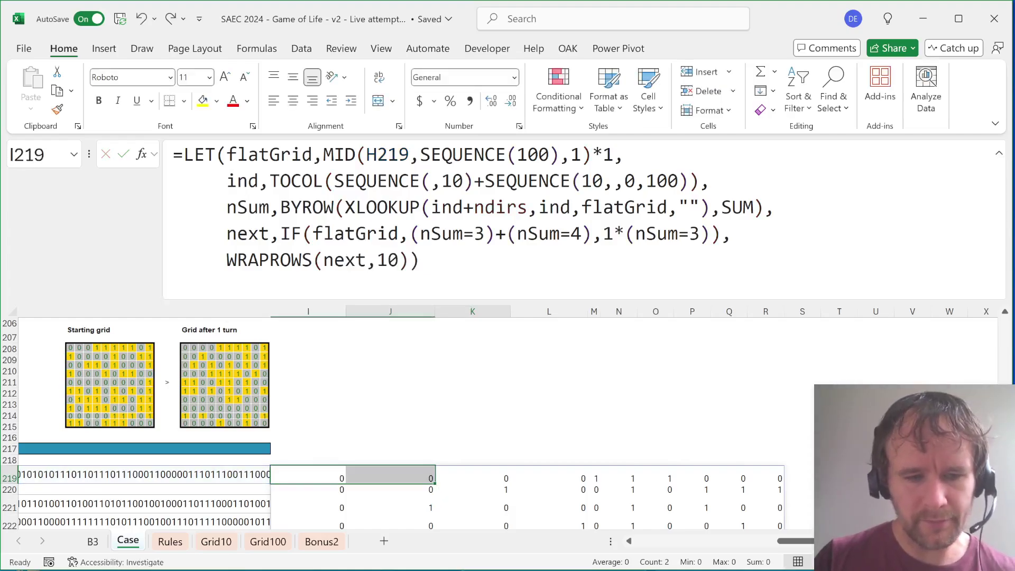
Check the results in row 219 cell by cell against the first row of the example's Grid after 1 turn
key("shift+Right")
key("shift+Right")
key("ctrl+period")
key("Right")
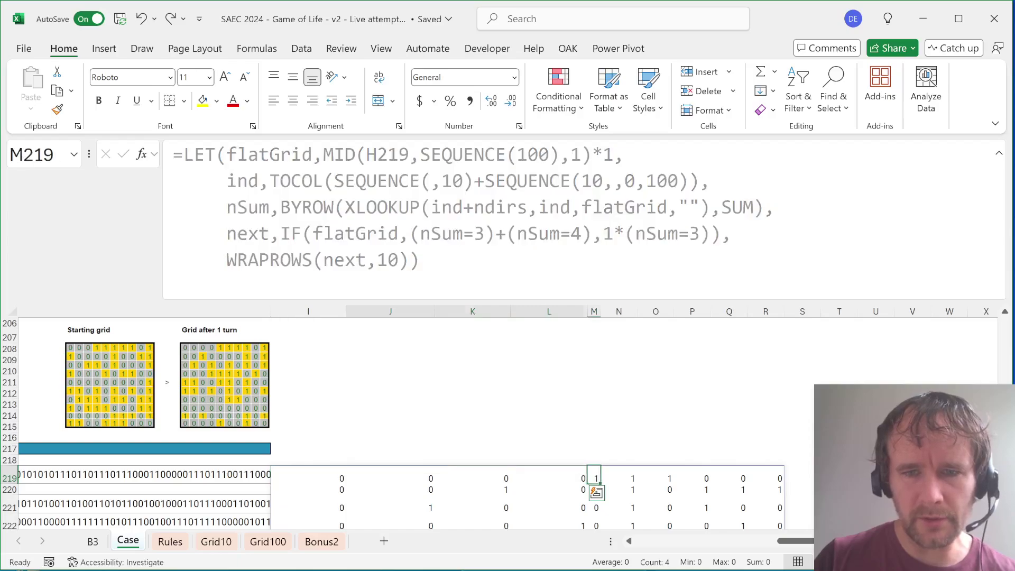
key("shift+Right")
key("shift+Right")
key("ctrl+period")
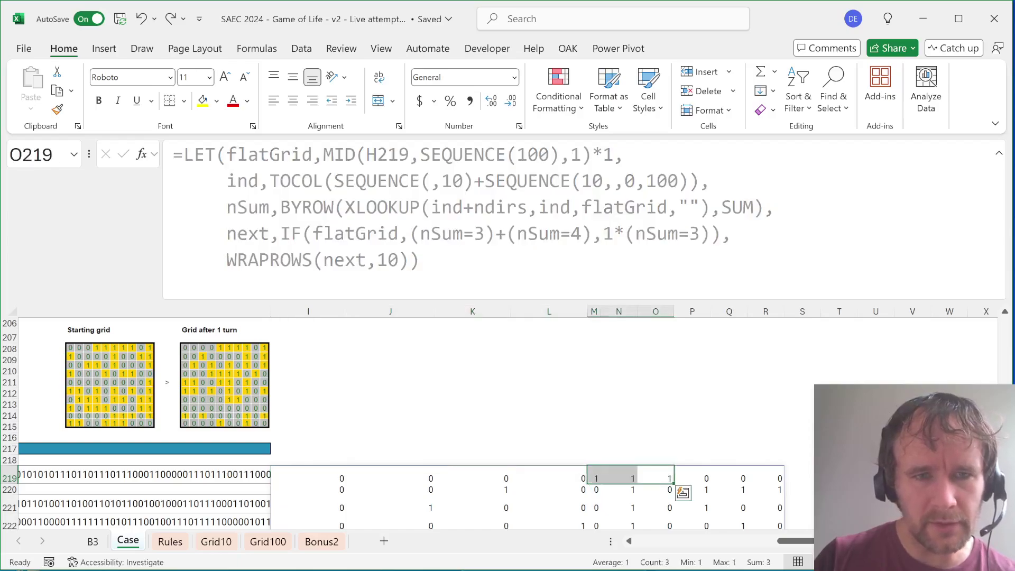
key("Right")
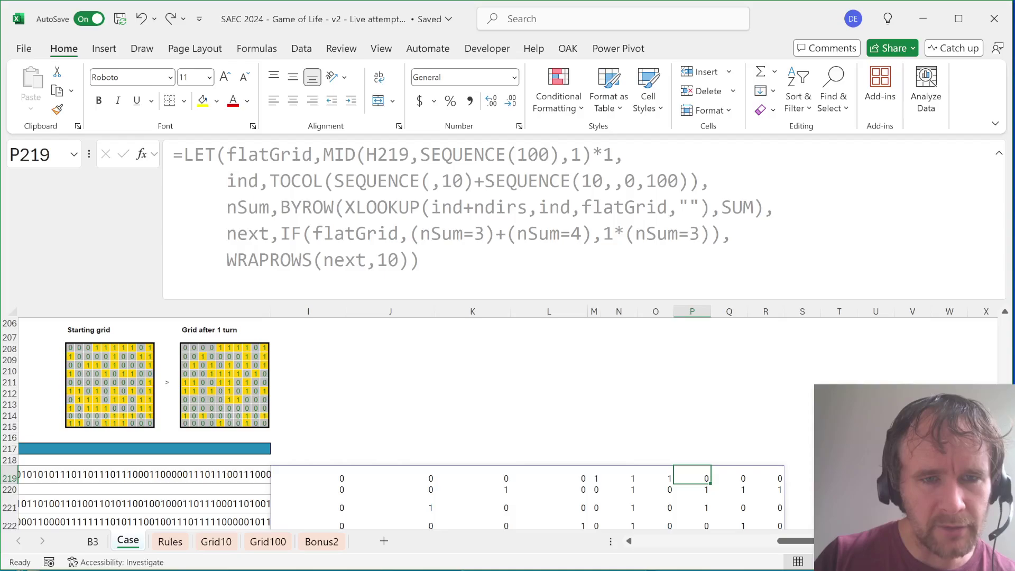
key("Right")
key("Right")
key("Left")
key("Left")
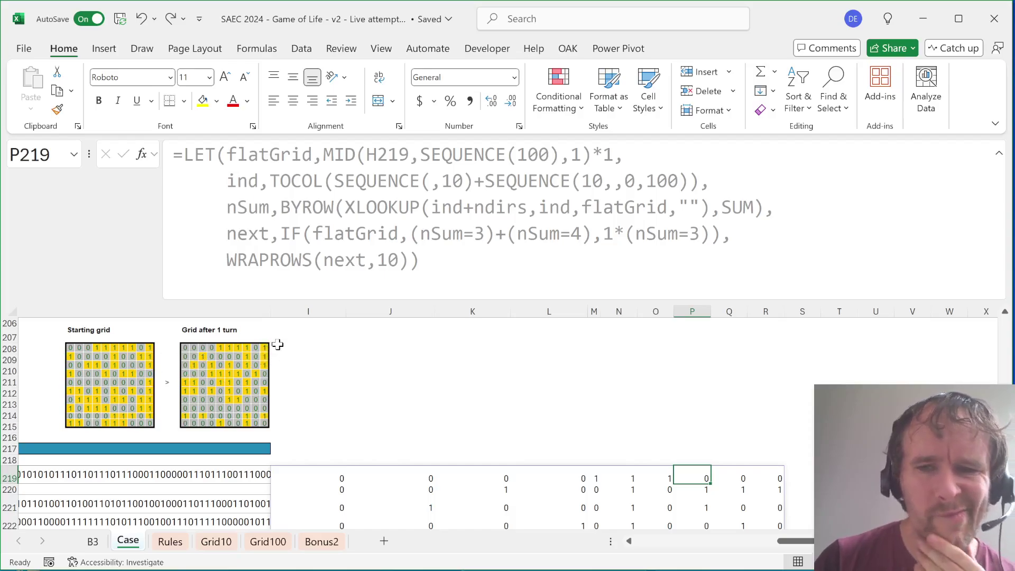
key("Left")
key("Left")
key("Left")
key("Left")
key("Left")
key("Left")
key("Left")
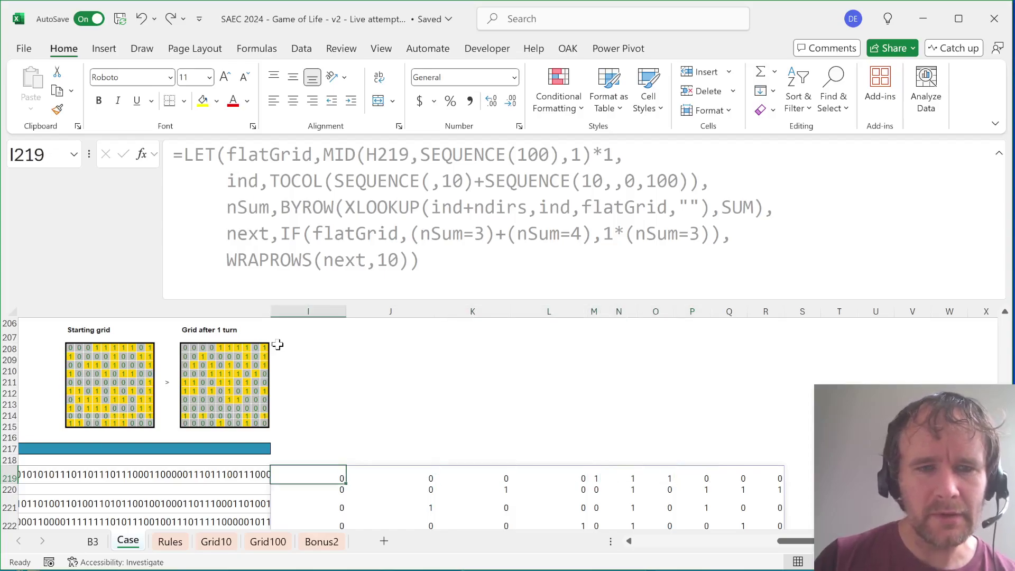
Examine the full 10 x 10 result array starting at I219
key("ctrl+slash")
key("Up")
key("Up")
key("Up")
key("Up")
key("Up")
key("Up")
key("Up")
key("Up")
key("Up")
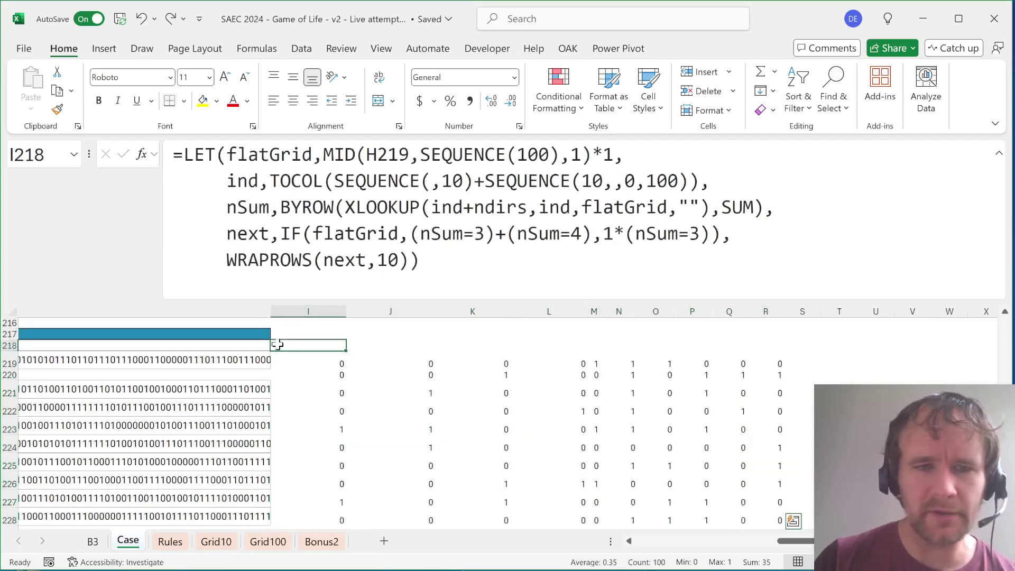
key("ctrl+Down")
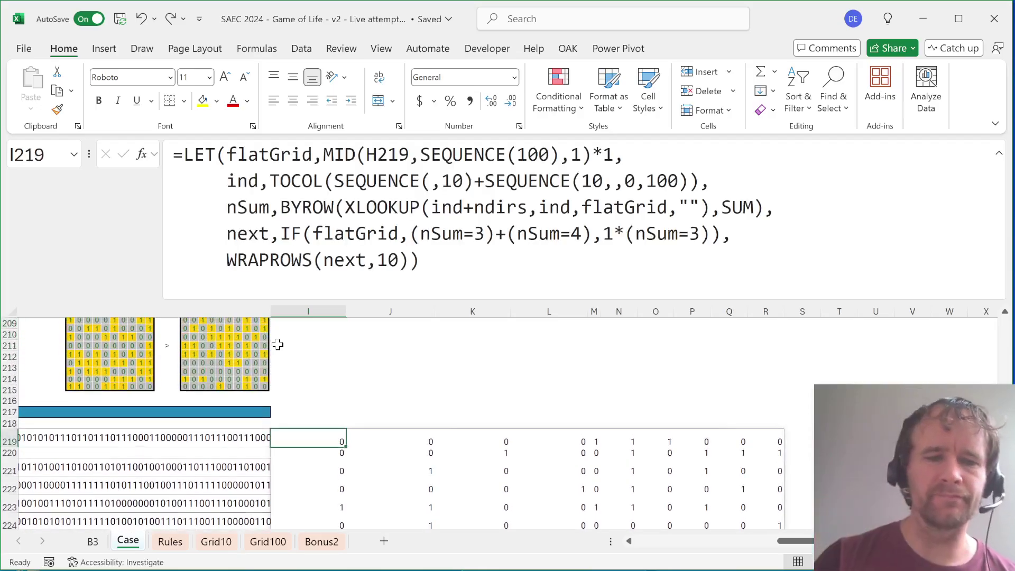
Copy the grid10 range on the Grid10 sheet and paste it at N2, including its column widths
key("ctrl+Page_Down")
key("ctrl+Page_Down")
key("ctrl+a")
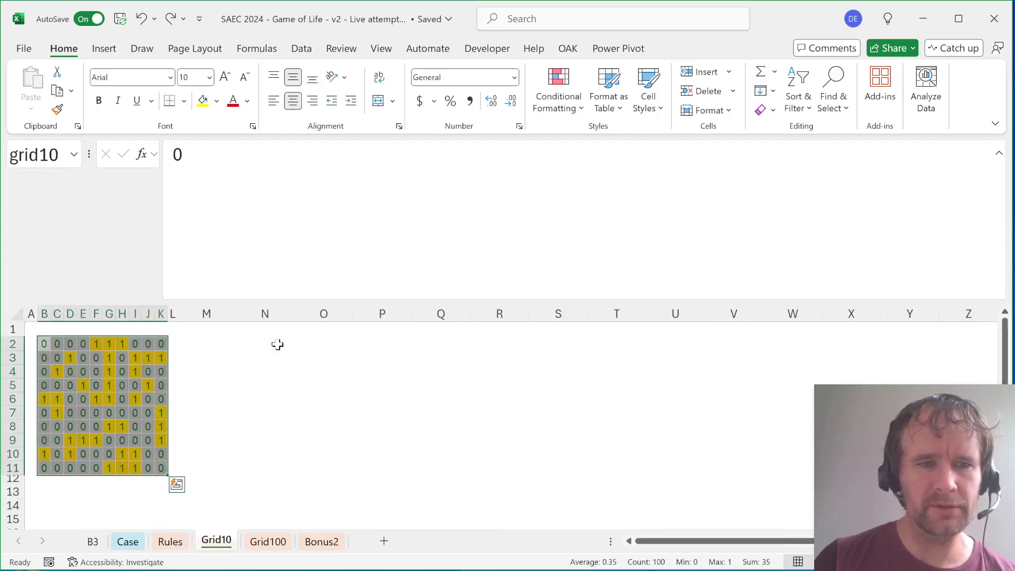
key("ctrl+c")
key("ctrl+Right")
key("Right")
key("Right")
key("Right")
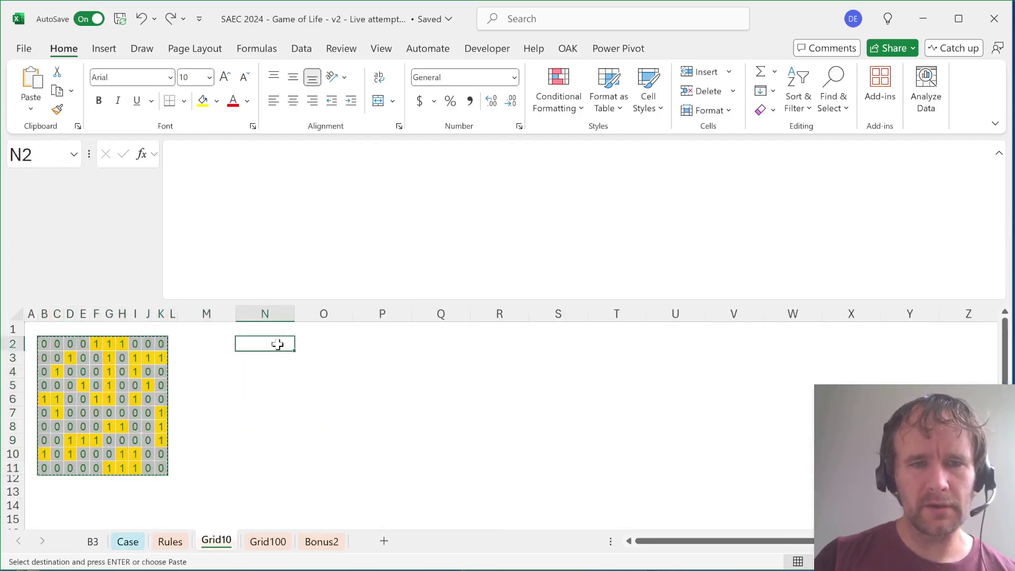
key("ctrl+v")
key("ctrl+alt+v")
key("w")
key("Return")
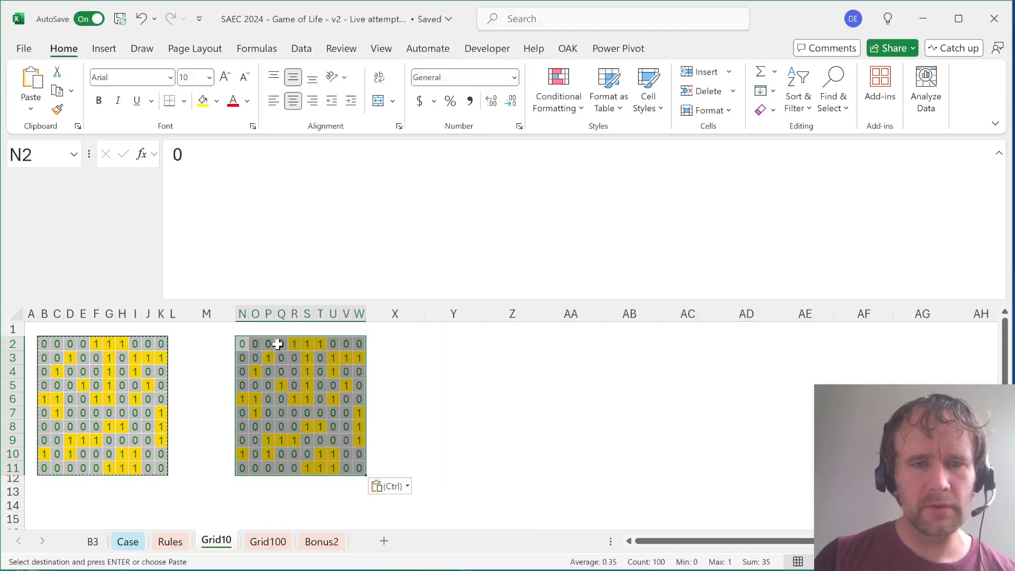
Change the WRAPROWS argument in the Case sheet's I219 formula from next to flatGrid to return the starting grid
key("ctrl+Page_Up")
key("ctrl+Page_Up")
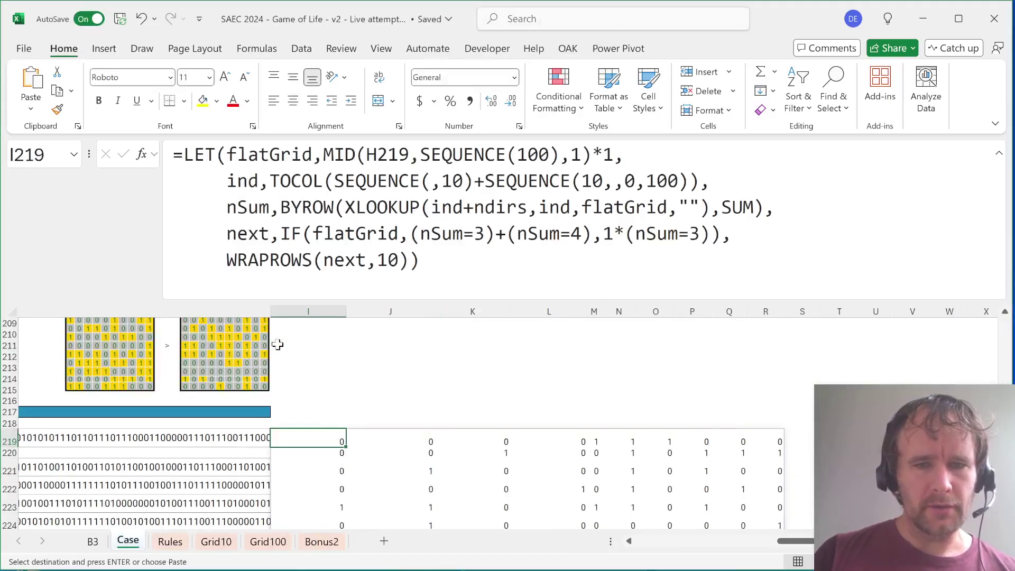
double_click(344, 260)
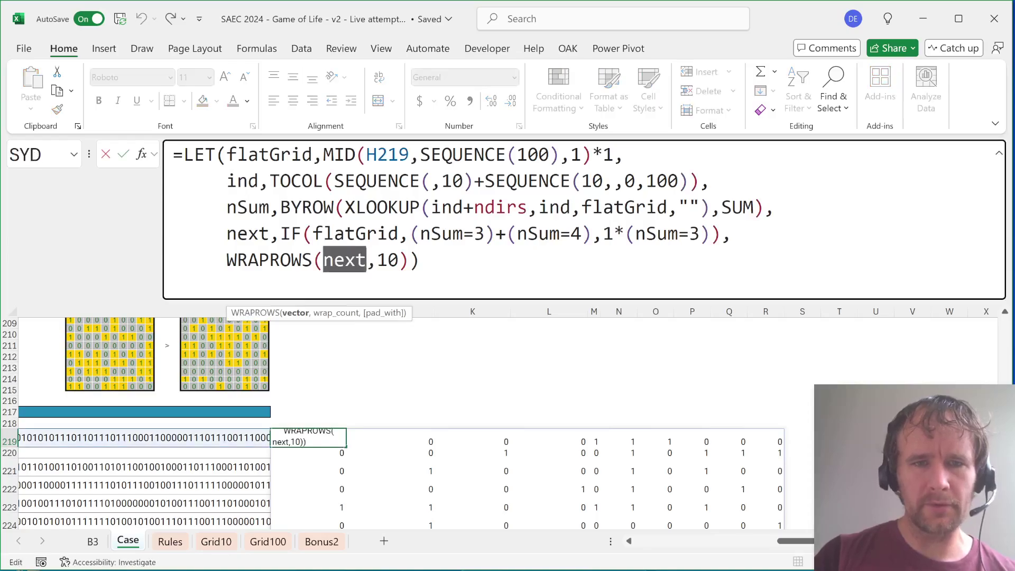
type("flatGrid")
key("Return")
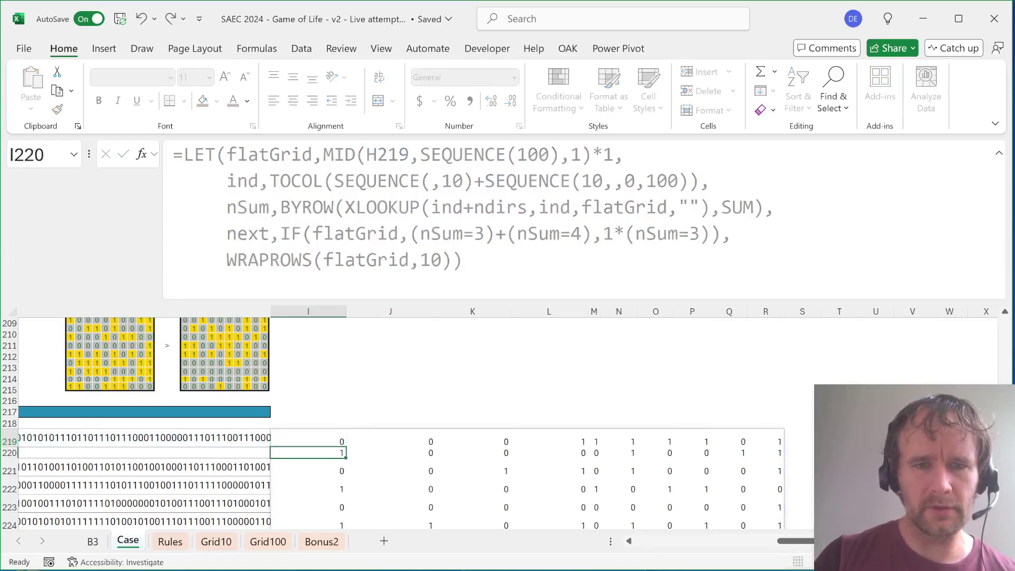
Copy the full array spilled from I219 and paste its values into the formatted grid at N2 on Grid10
key("Up")
key("ctrl+a")
key("ctrl+c")
key("ctrl+Page_Down")
key("ctrl+Page_Down")
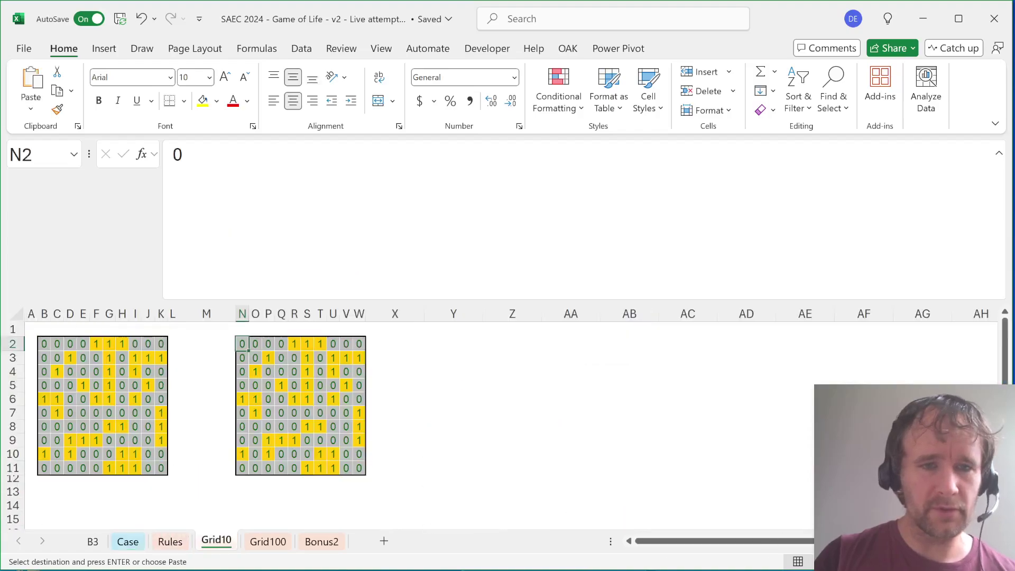
key("ctrl+v")
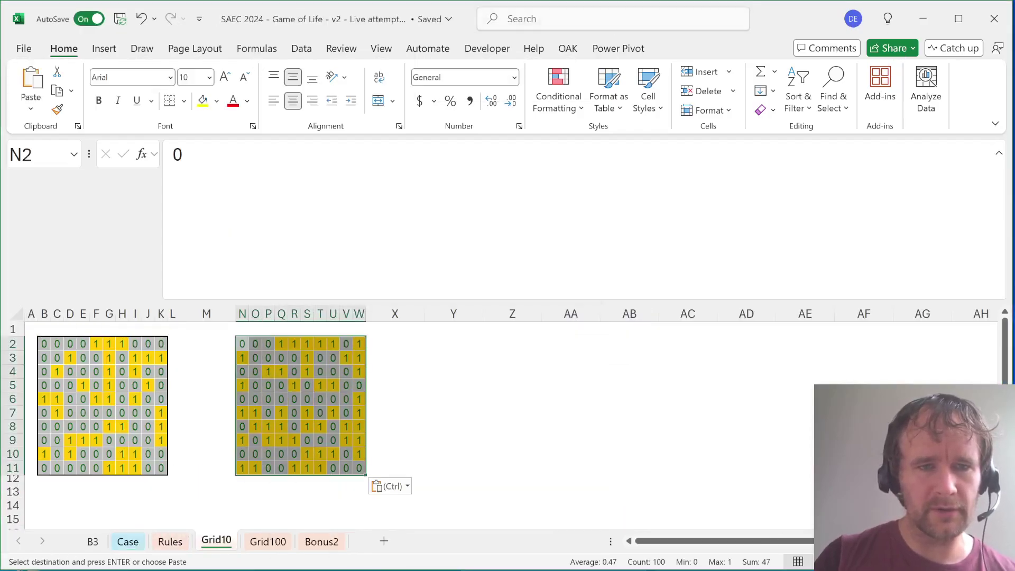
Check the first two rows of the pasted starting grid cell by cell, from R2 across to W2 and back to R3
left_click(282, 344)
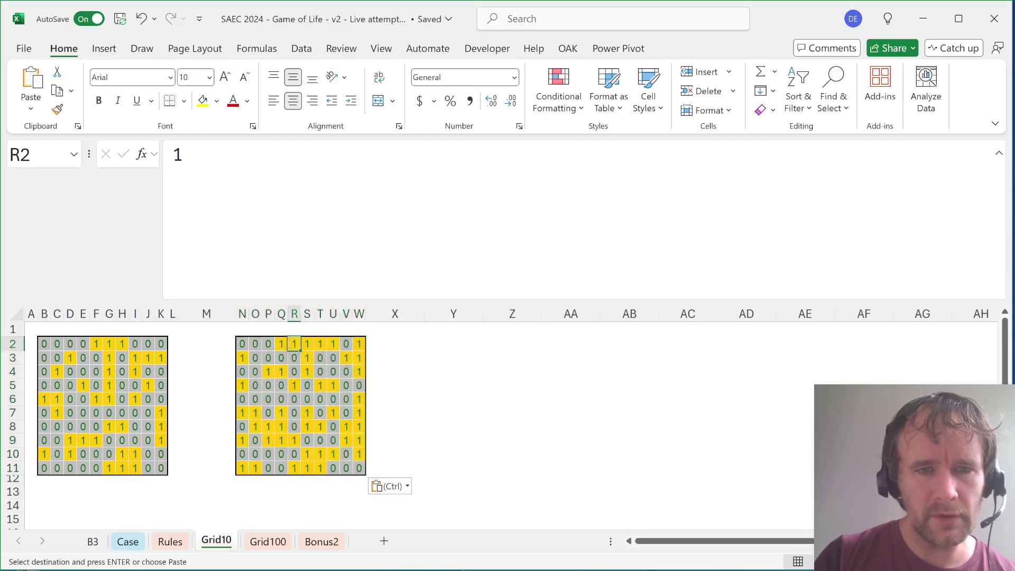
left_click(294, 343)
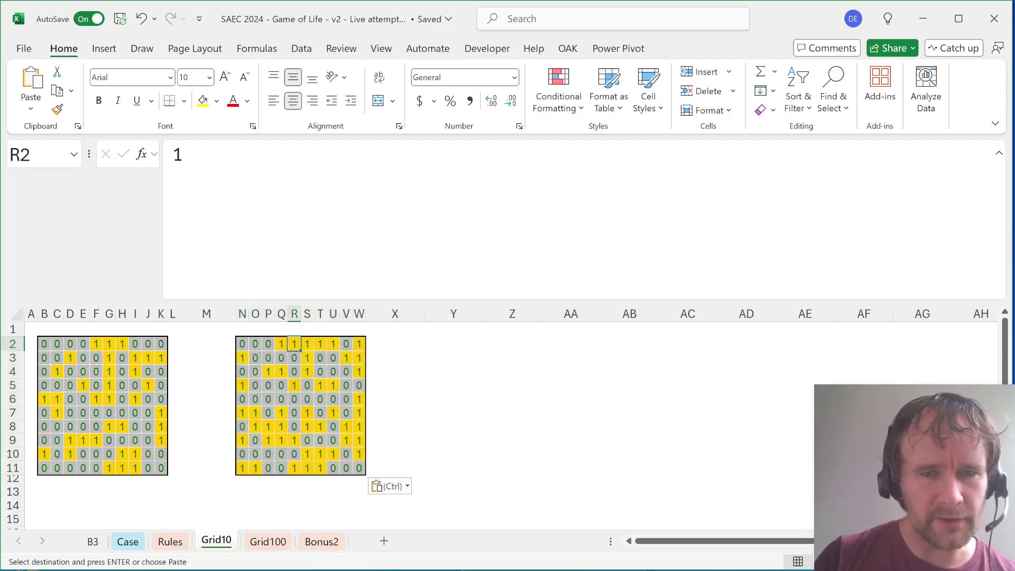
left_click(307, 344)
left_click(319, 344)
left_click(333, 344)
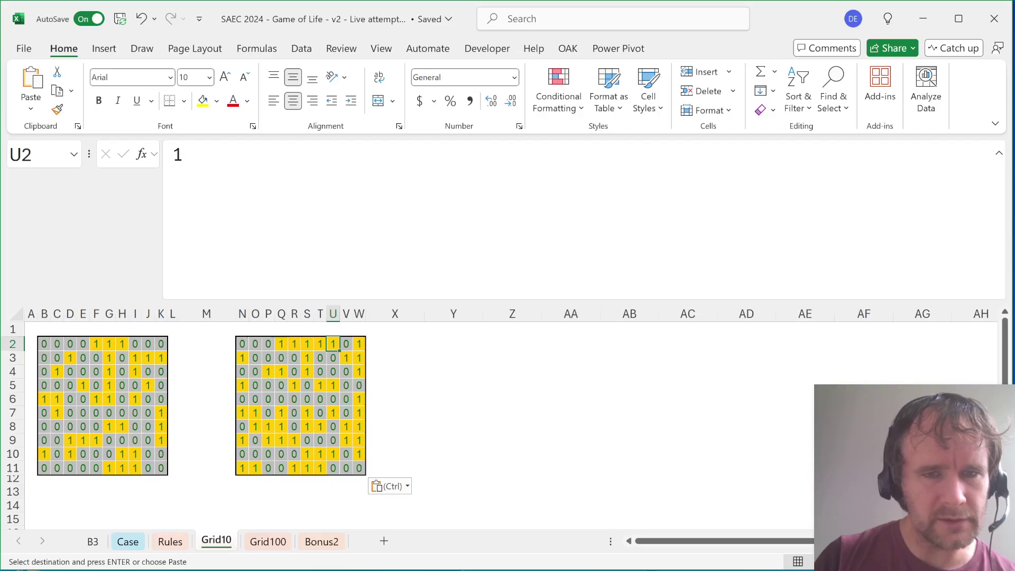
left_click(346, 343)
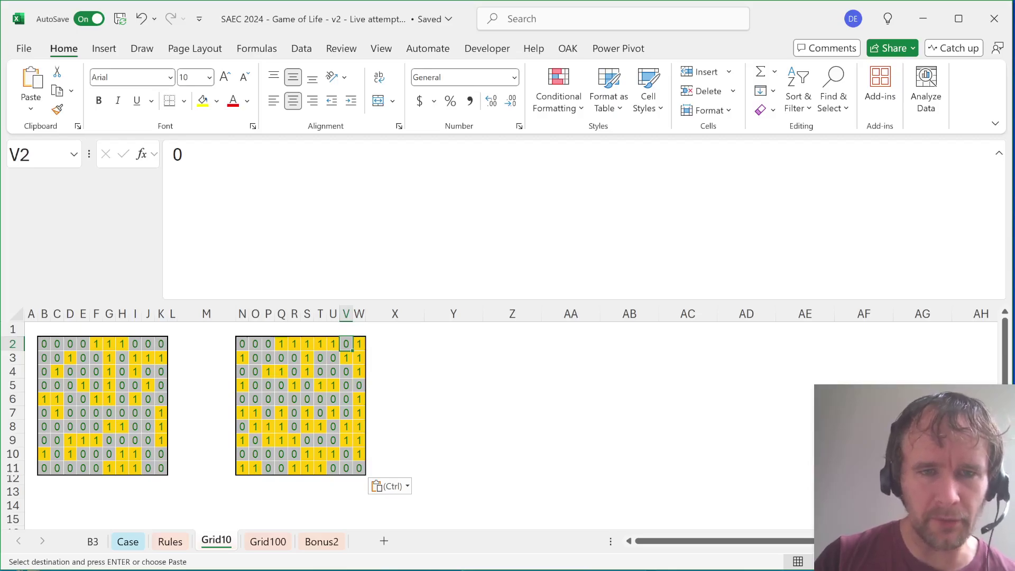
left_click(359, 343)
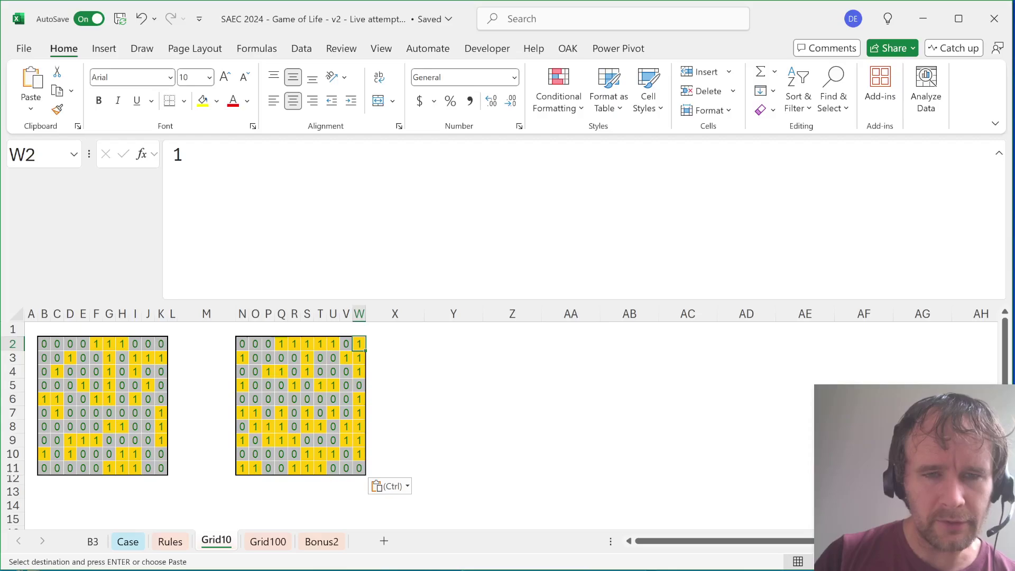
left_click(359, 358)
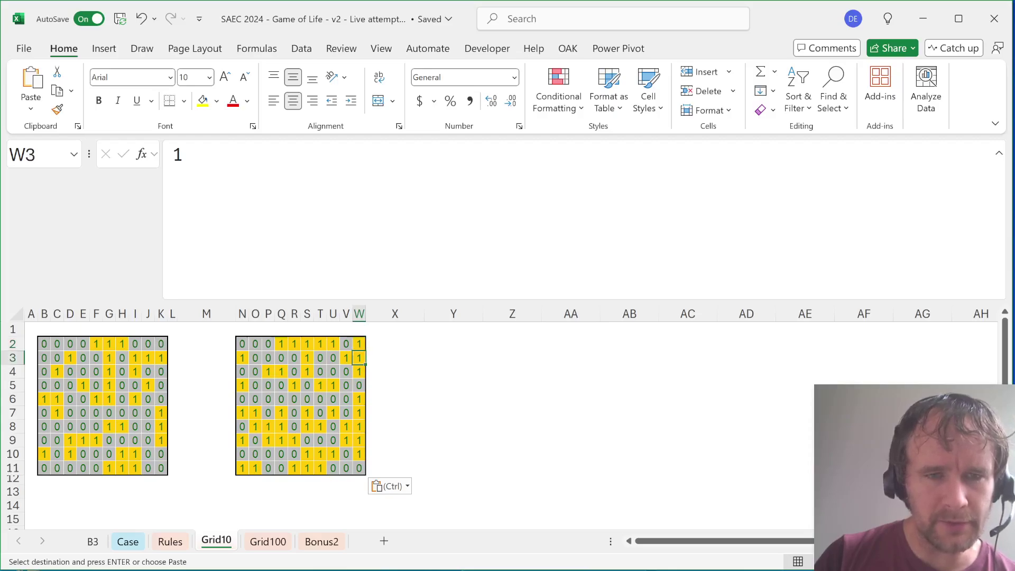
left_click(346, 358)
key("Escape")
left_click(333, 358)
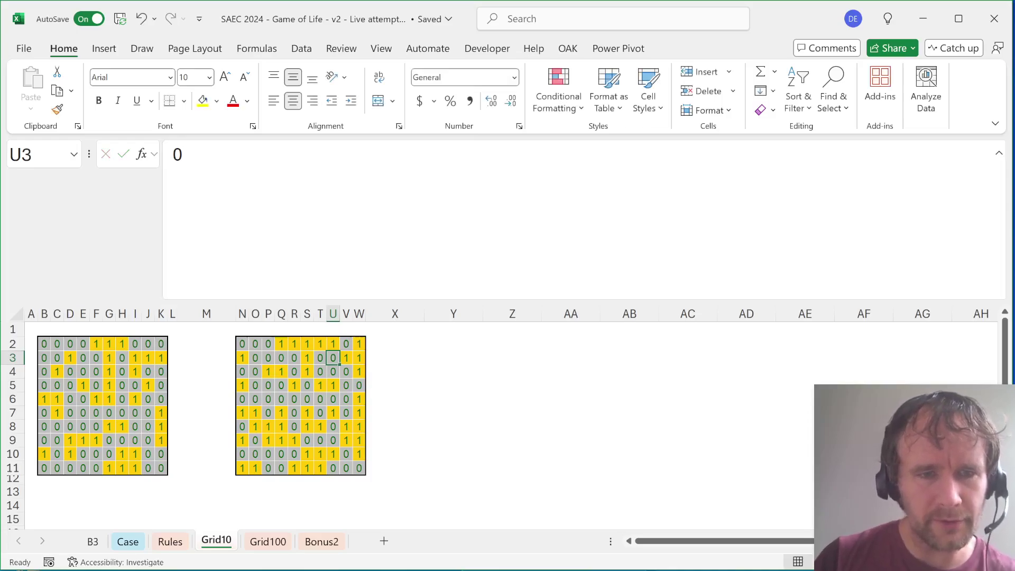
key("Left")
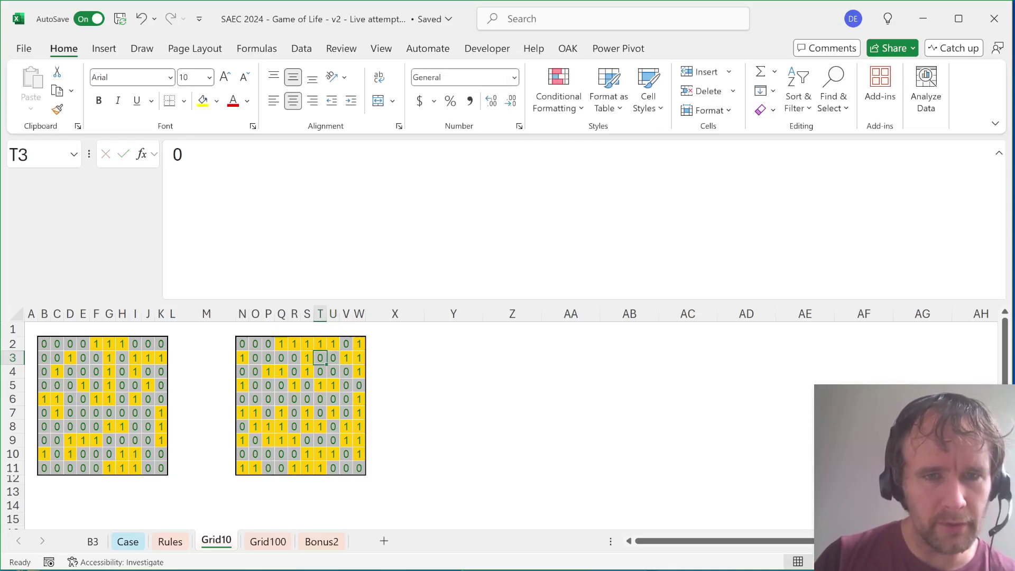
key("Left")
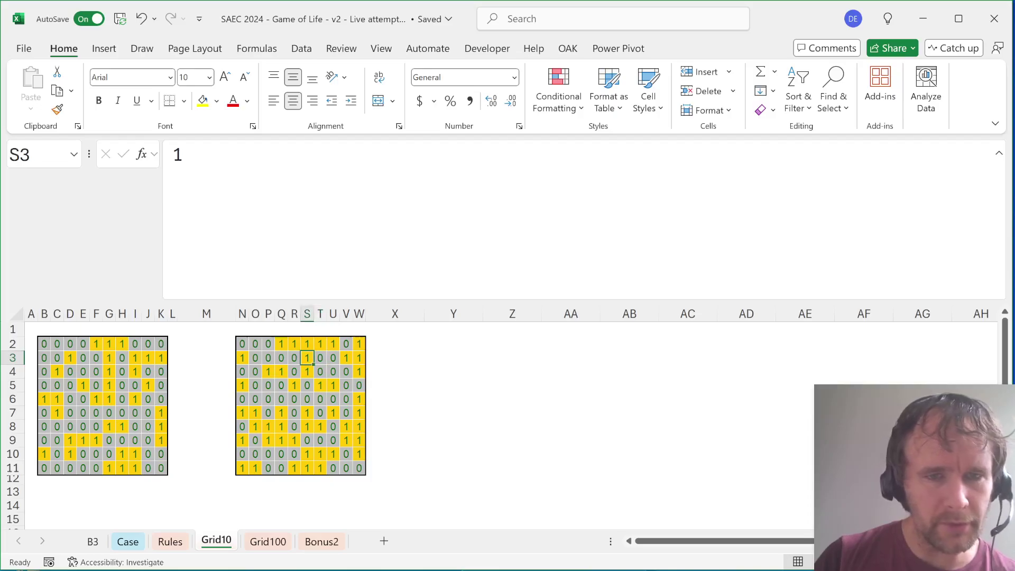
key("Left")
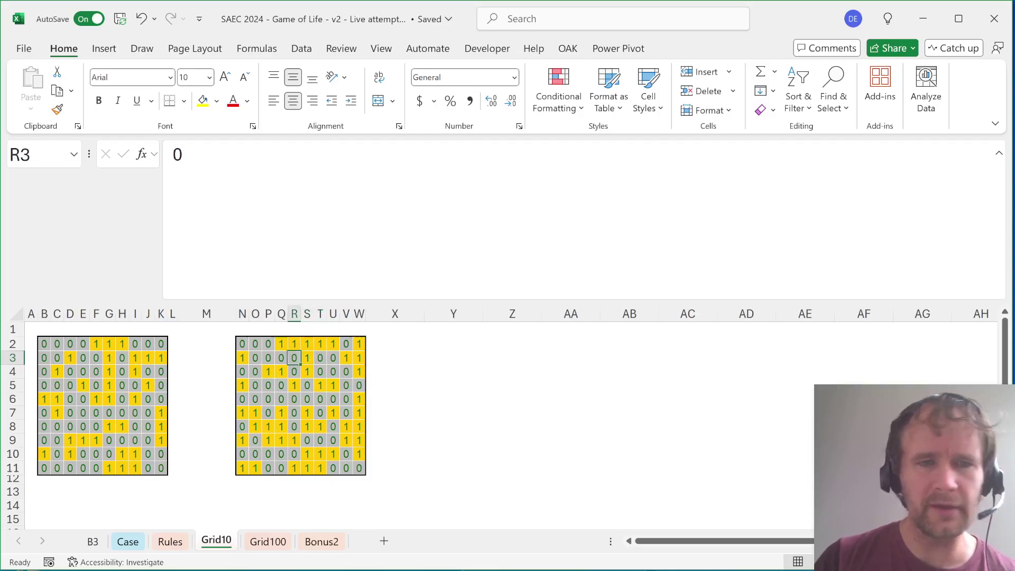
Examine the Level 6 example's Starting grid and Grid after 1 turn on the Case sheet
key("ctrl+Page_Up")
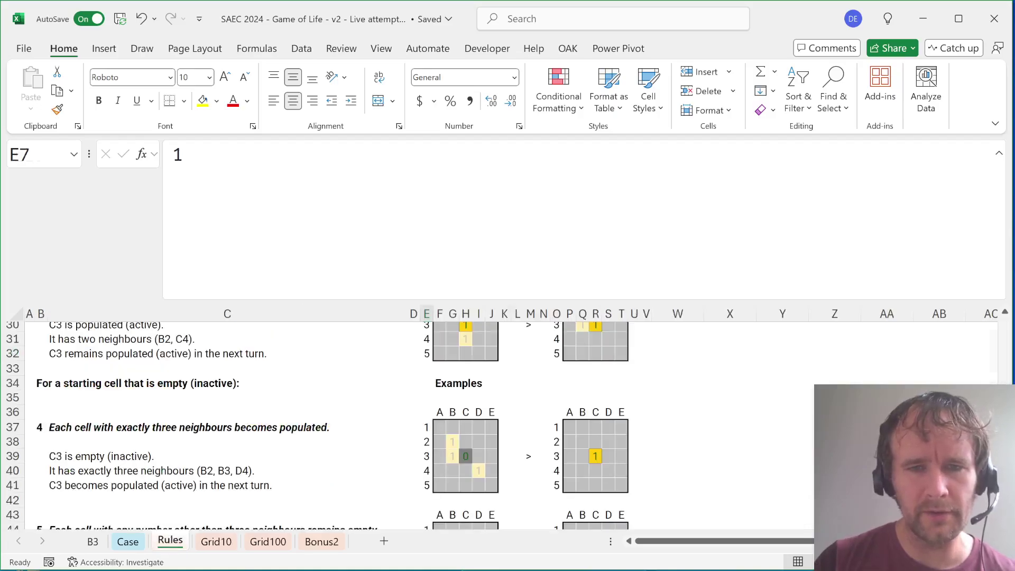
key("ctrl+Page_Up")
key("Left")
key("Left")
key("Up")
key("Up")
key("Up")
key("Up")
key("Up")
key("Left")
key("Left")
key("Up")
key("Up")
key("Up")
key("Right")
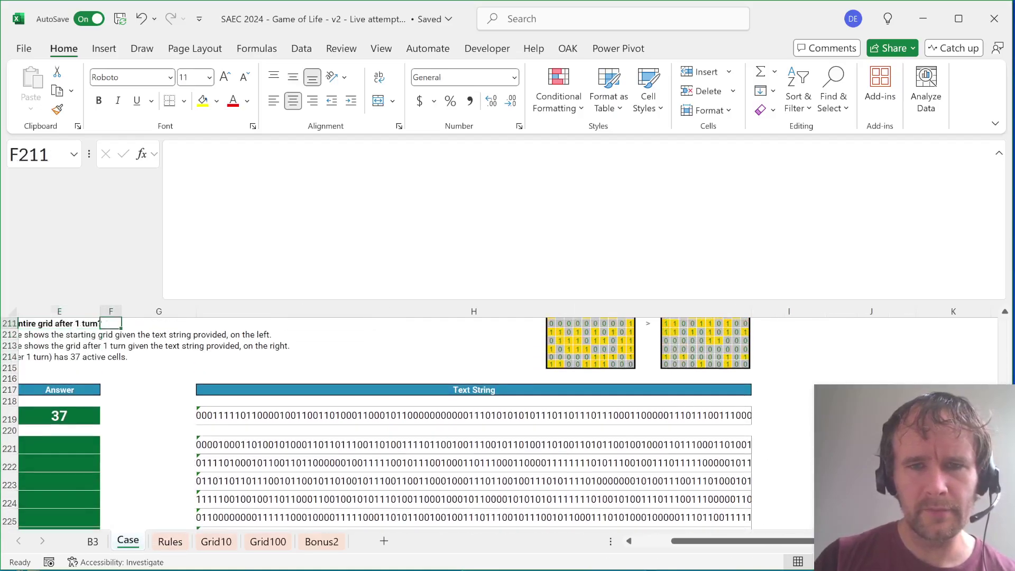
key("Right")
key("Right")
key("Up")
key("Up")
key("Up")
key("Right")
key("Up")
key("Up")
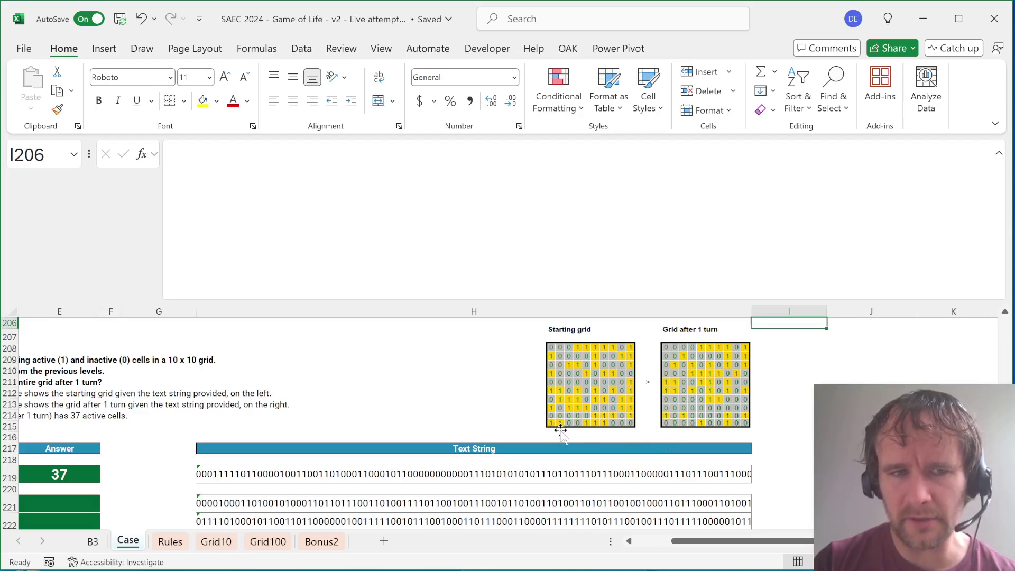
Review the survival and death rules for populated cells on the Rules sheet
key("ctrl+Page_Down")
scroll(276, 420, "up", 10)
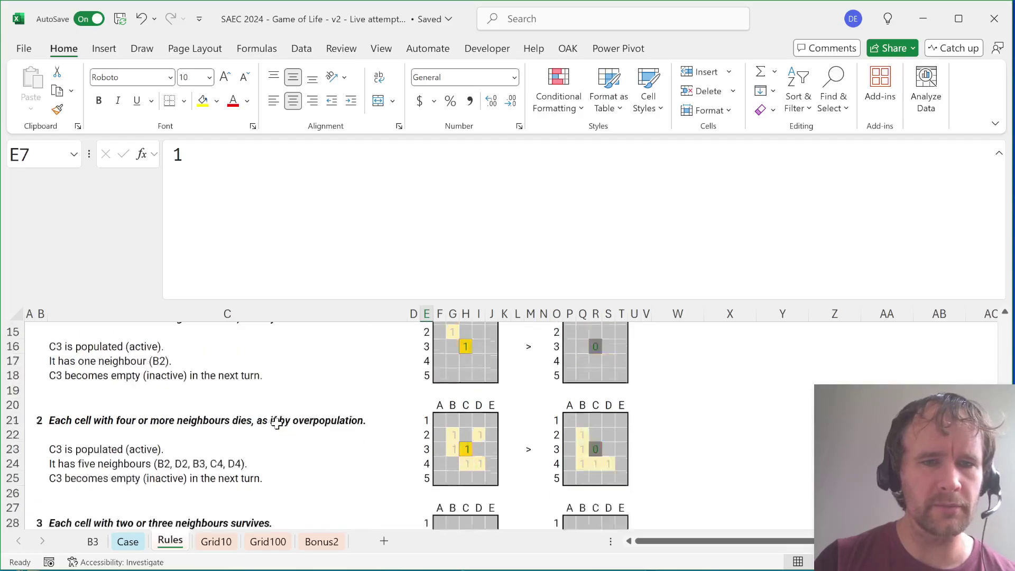
scroll(277, 424, "down", 3)
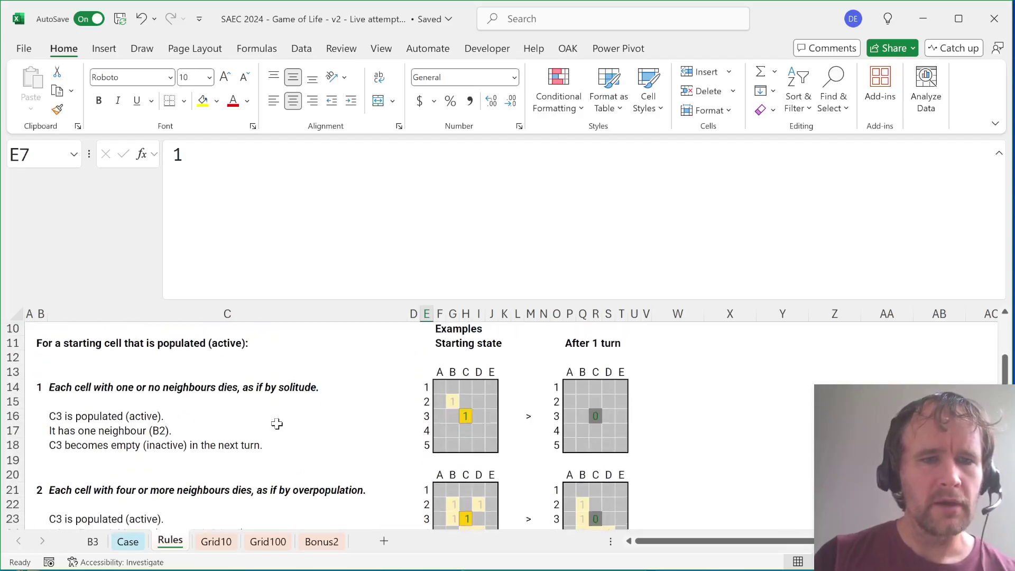
left_click(217, 413)
scroll(299, 401, "down", 1)
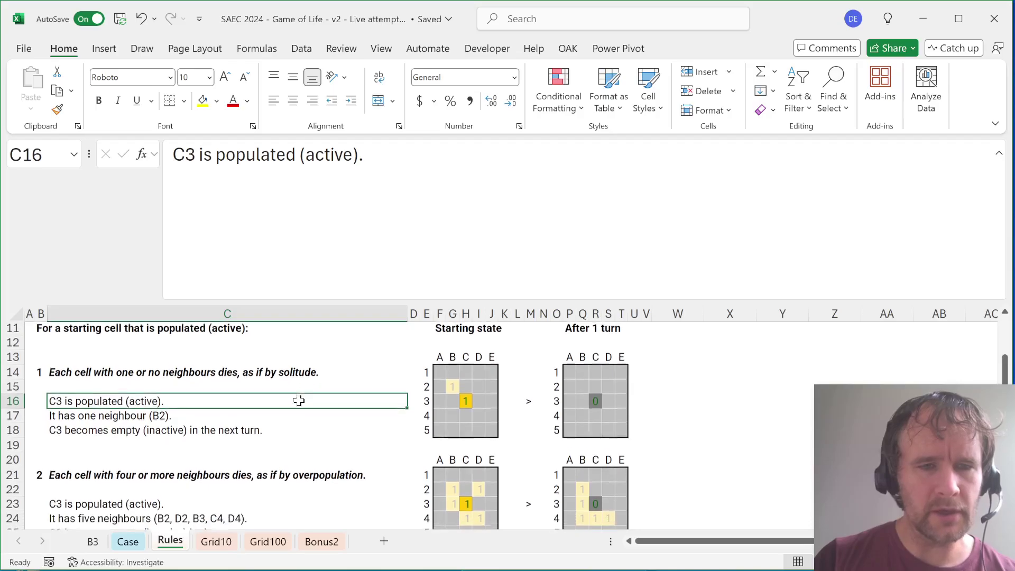
scroll(298, 400, "down", 2)
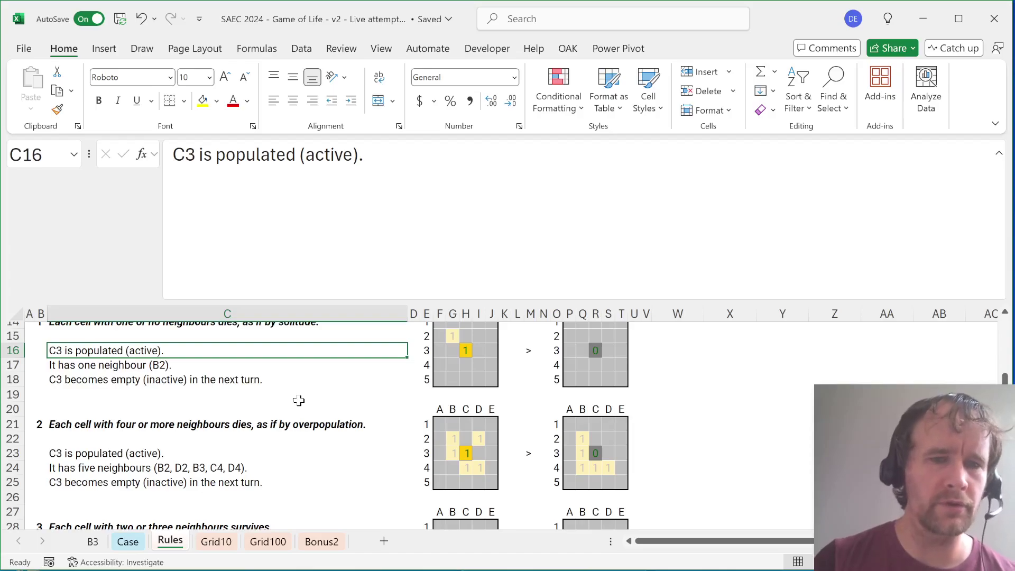
Change the survival condition in I219's next definition on the Case sheet from nSum=4 to nSum=2
key("ctrl+Page_Up")
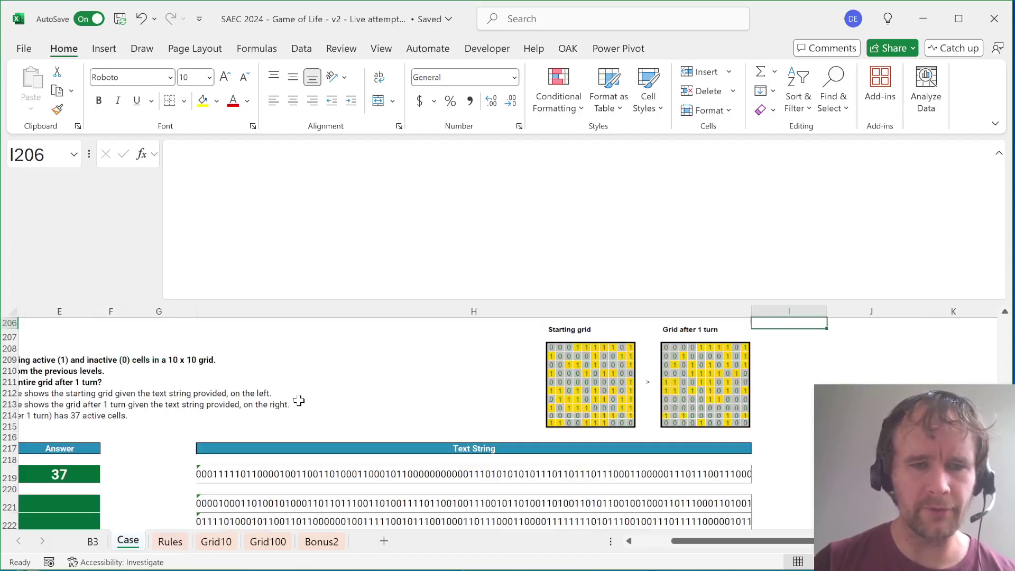
key("ctrl+Down")
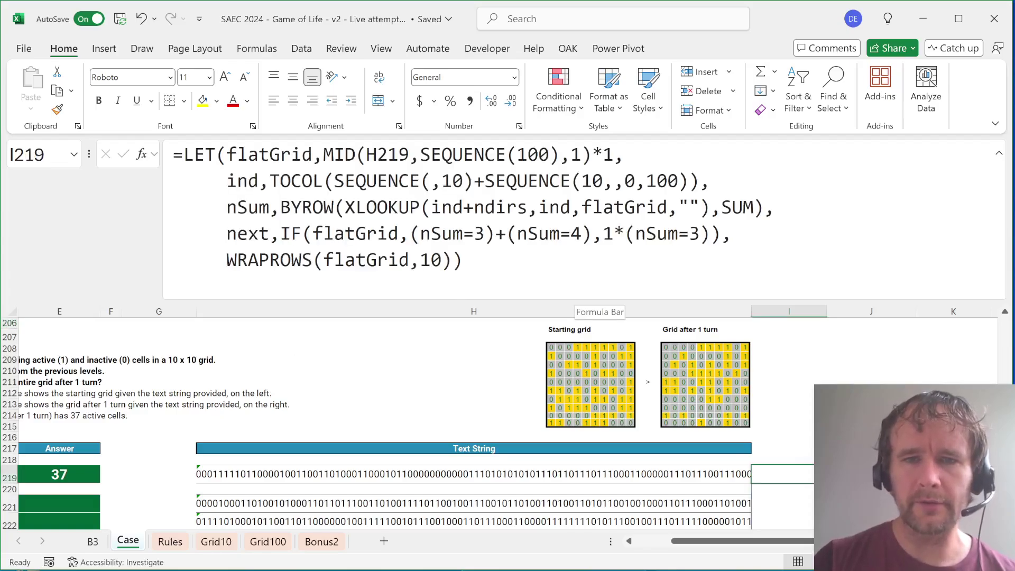
left_click(581, 234)
key("BackSpace")
type("2")
key("Return")
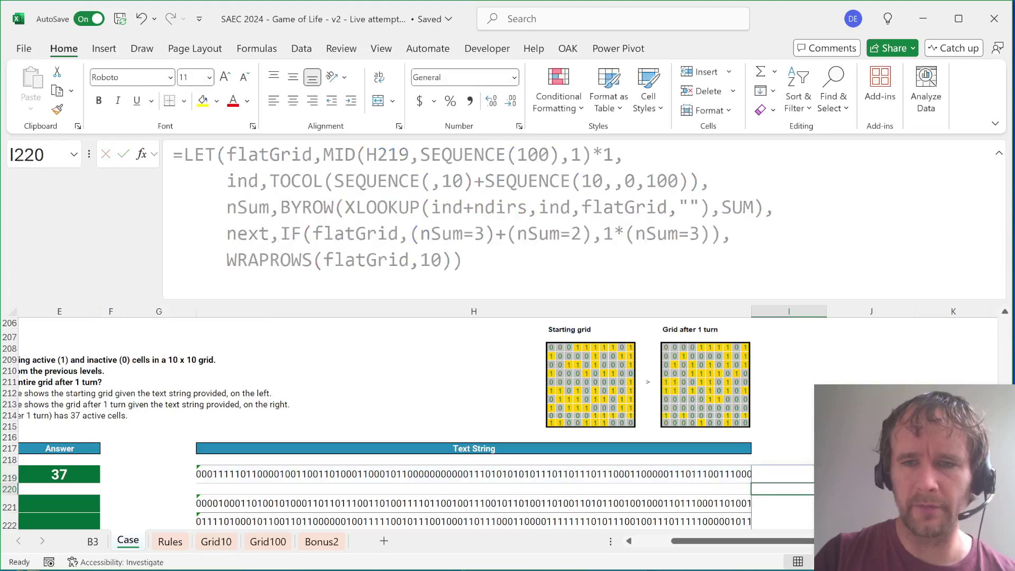
Copy the 10 x 10 array starting at I219 and paste it as values over the grid10 range at B2 on Grid10
key("Up")
key("ctrl+shift+Right")
key("ctrl+shift+Down")
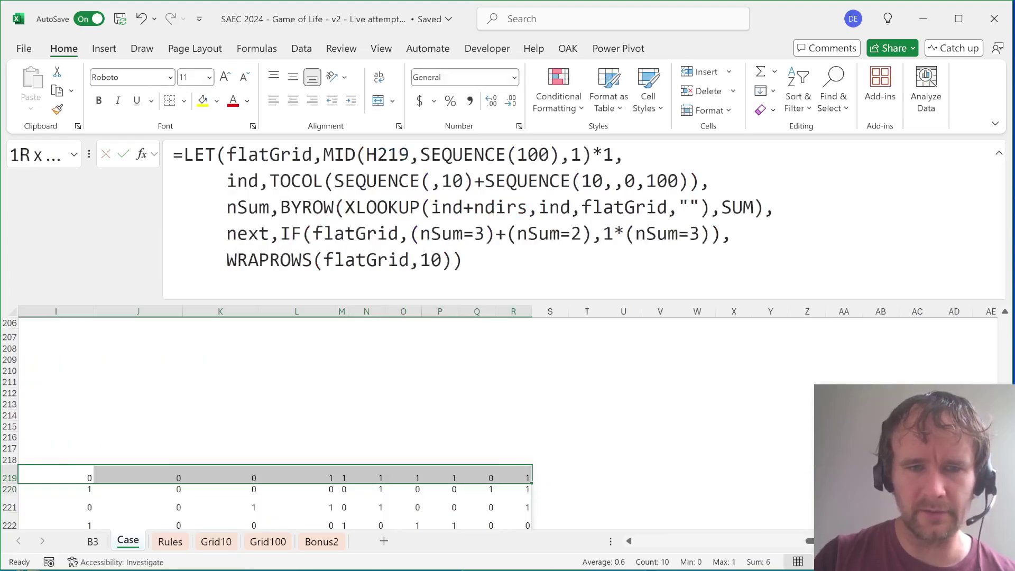
key("ctrl+c")
key("ctrl+Page_Down")
key("ctrl+Page_Down")
key("ctrl+Page_Up")
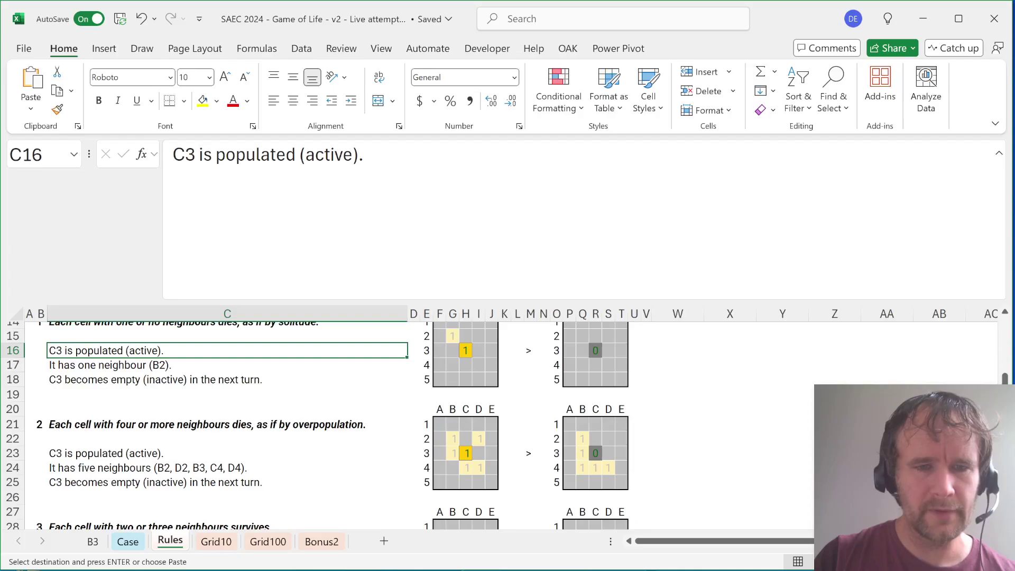
key("ctrl+Page_Down")
key("ctrl+Left")
key("ctrl+Left")
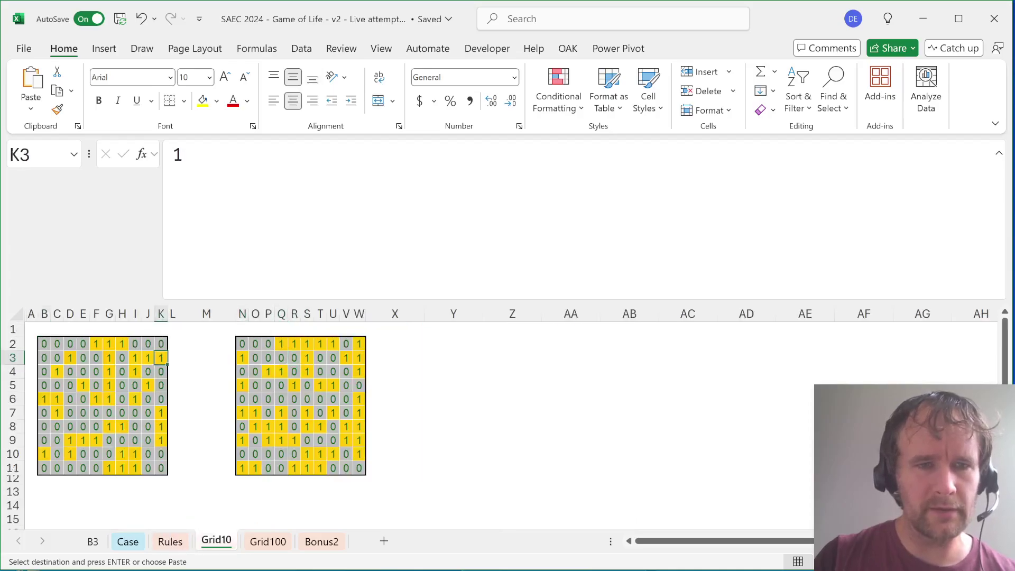
key("ctrl+Left")
key("Up")
key("ctrl+alt+v")
key("v")
key("Return")
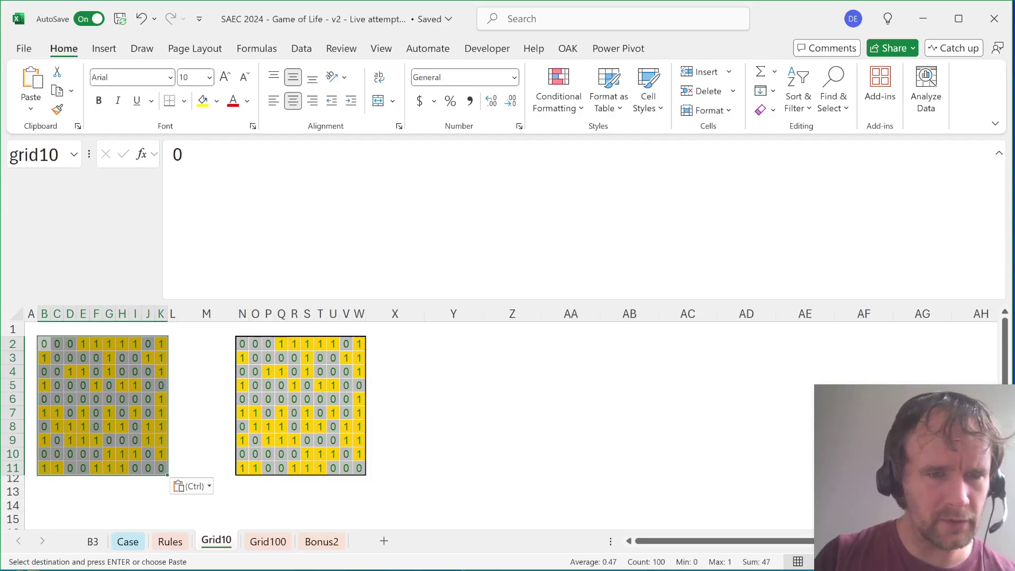
Set the WRAPROWS argument in the Case sheet's I219 formula back to next
key("ctrl+Page_Up")
key("ctrl+Page_Up")
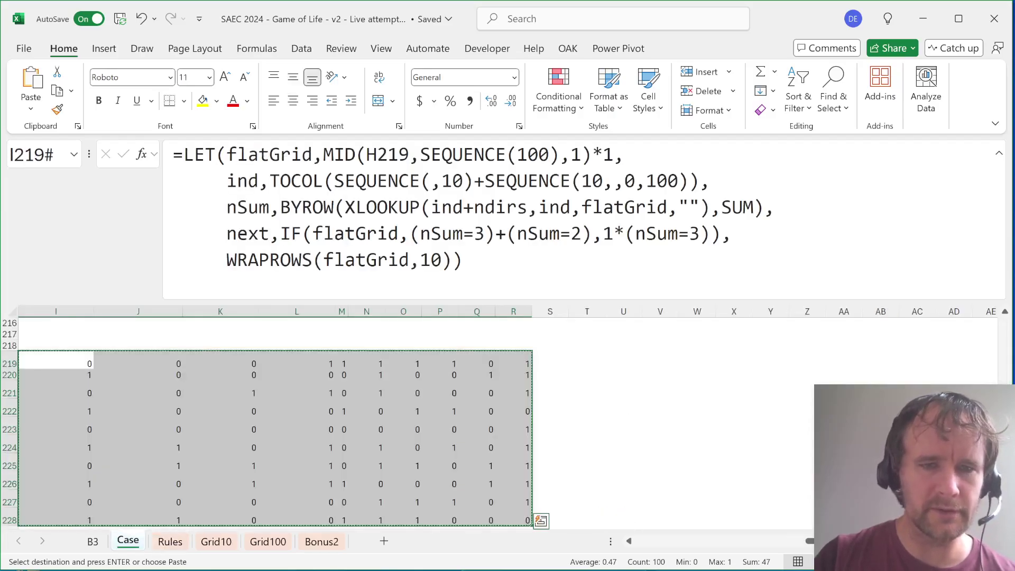
double_click(365, 260)
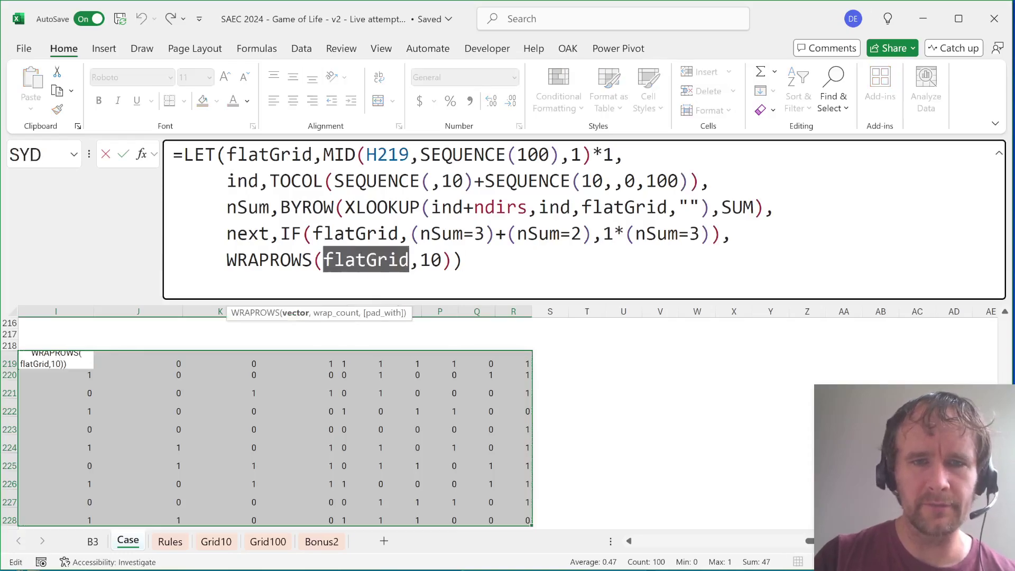
type("next")
key("Return")
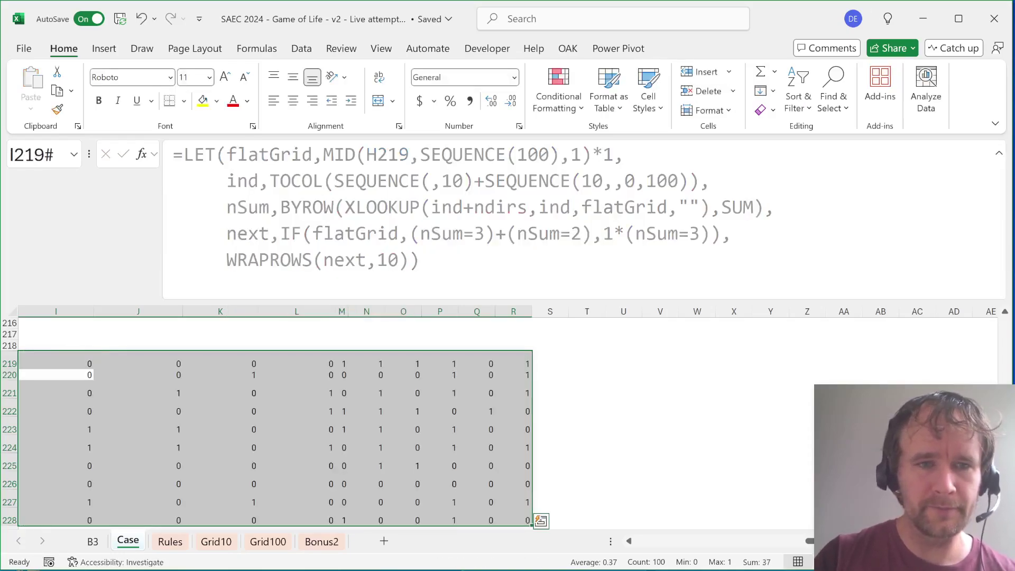
Copy the recalculated I219 array from the Case sheet and paste it as values over grid10 on the Grid10 sheet
key("ctrl+a")
key("ctrl+c")
key("ctrl+Page_Down")
key("ctrl+Page_Down")
key("ctrl+a")
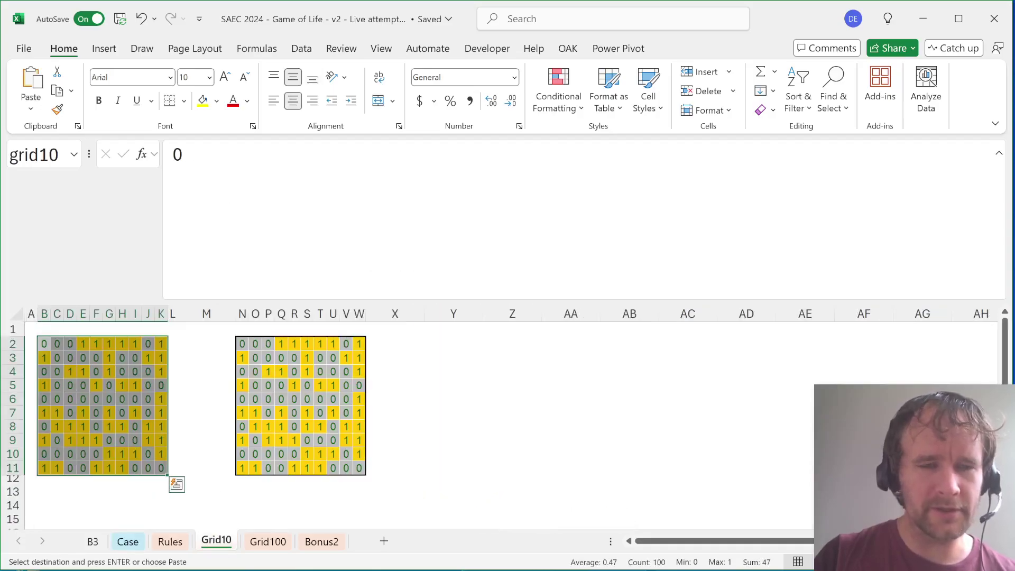
key("ctrl+alt+v")
key("v")
key("Return")
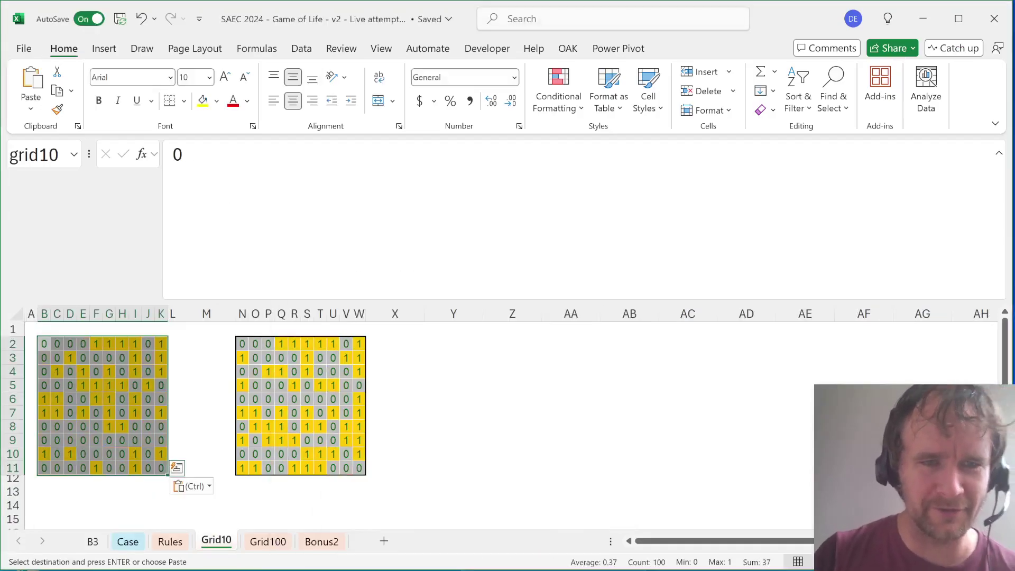
Examine the Level 6 example's grid after 1 turn on the Case sheet for comparison with the pasted grid
key("ctrl+Page_Up")
key("ctrl+Page_Up")
key("Left")
key("Up")
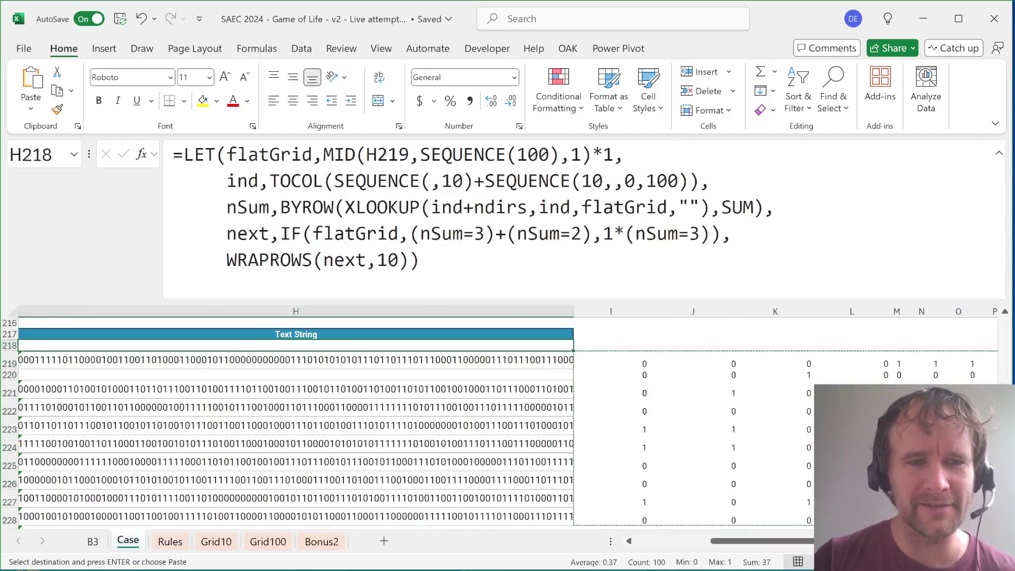
key("Left")
key("Left")
key("Up")
key("Up")
key("Right")
key("Up")
key("Up")
key("Up")
key("Up")
key("Up")
key("Up")
key("Up")
key("Up")
key("Up")
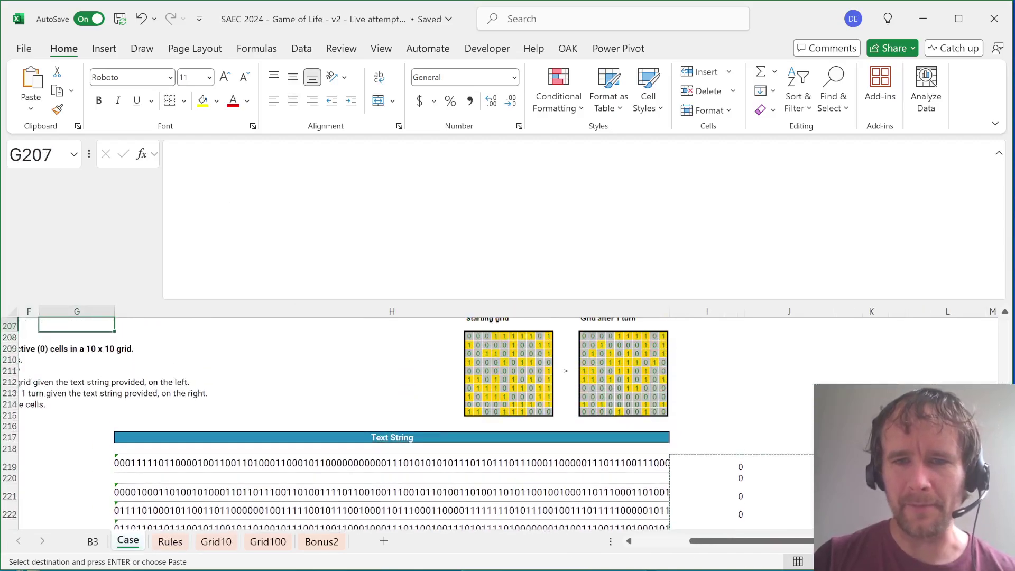
Replace WRAPROWS(next,10) with SUM(next) as the final calculation in I219's LET formula
left_click(708, 468)
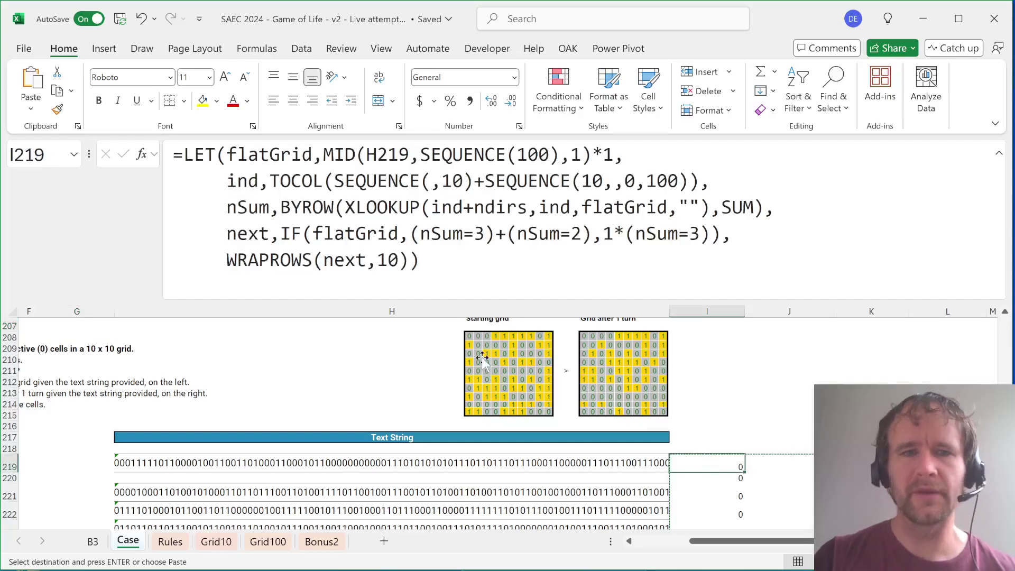
double_click(269, 259)
type("sum")
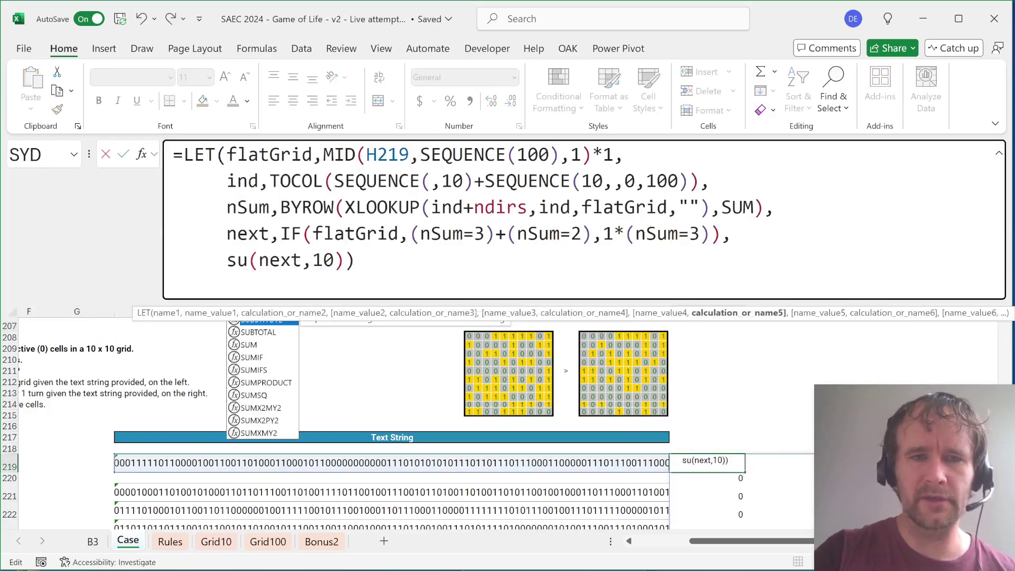
key("shift+Right")
key("shift+Right")
key("shift+Right")
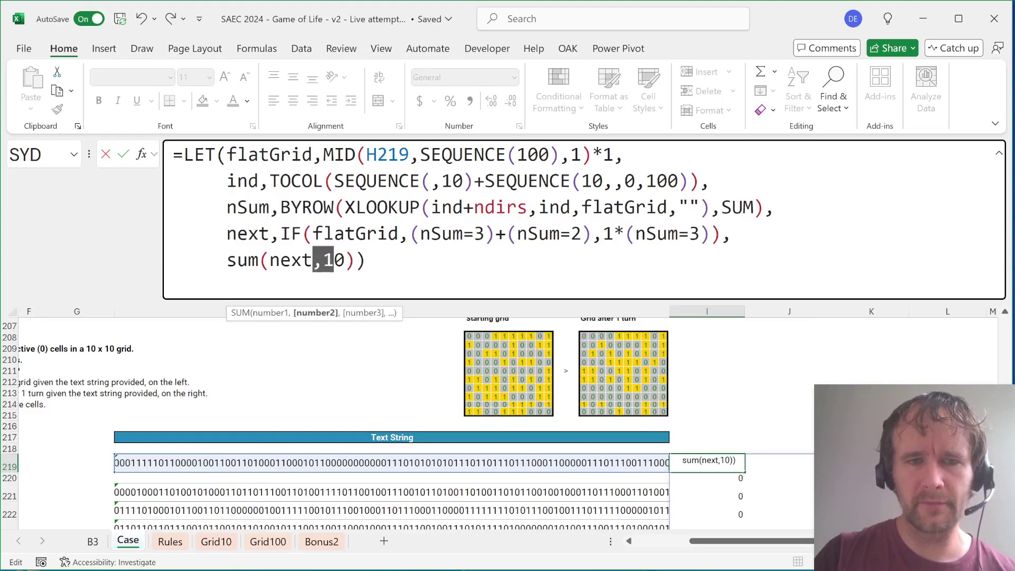
key("Delete")
key("Return")
key("Up")
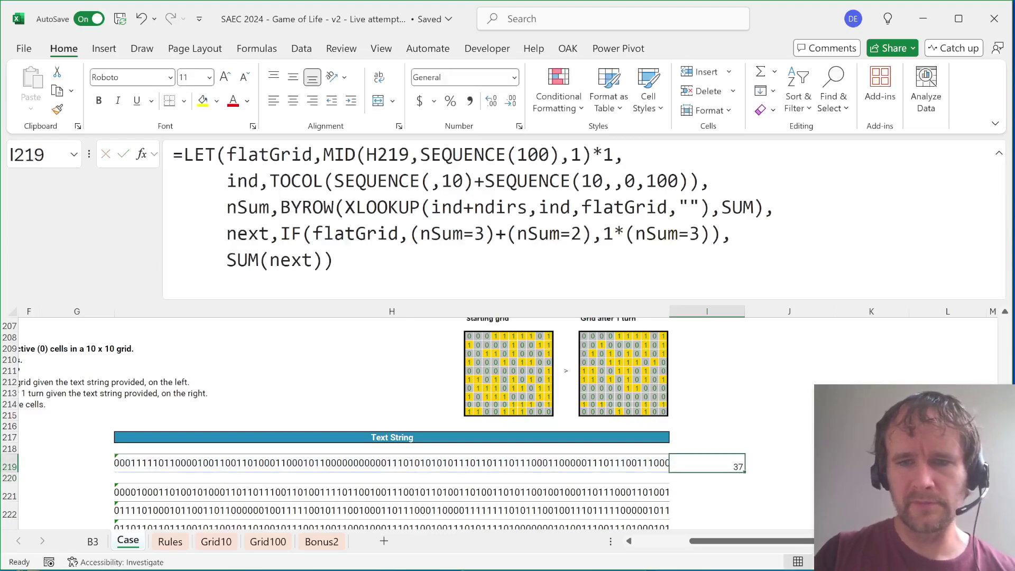
Copy the I219 formula into I221:I240 alongside the Level 6 text strings
key("ctrl+c")
key("Down")
key("Down")
key("Left")
key("ctrl+Down")
key("Right")
key("ctrl+shift+Up")
key("ctrl+v")
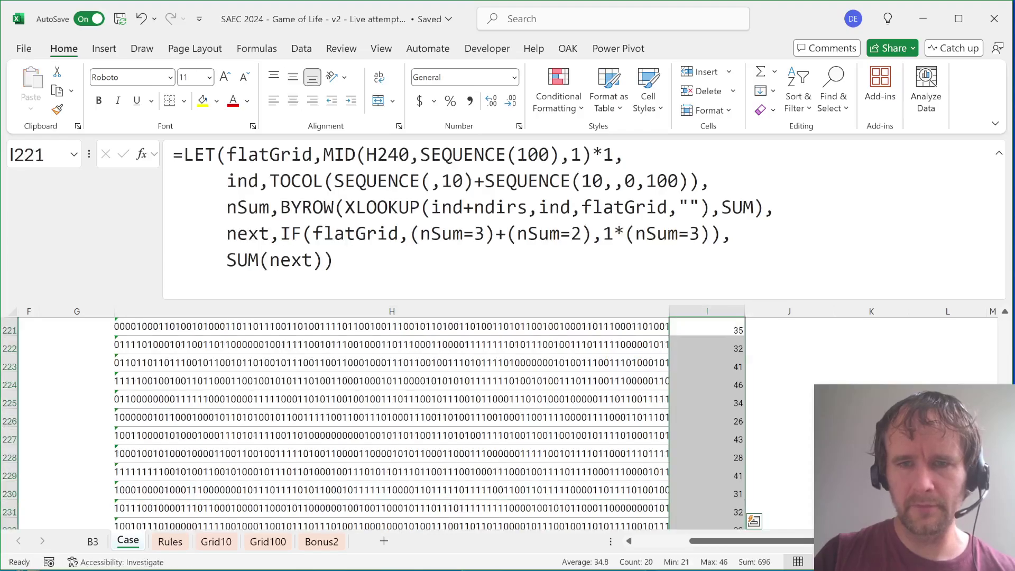
Paste links to the I221:I240 results into the Level 6 answer cells starting at E221
key("Left")
key("Left")
key("Left")
key("Left")
key("ctrl+alt+v")
key("alt+l")
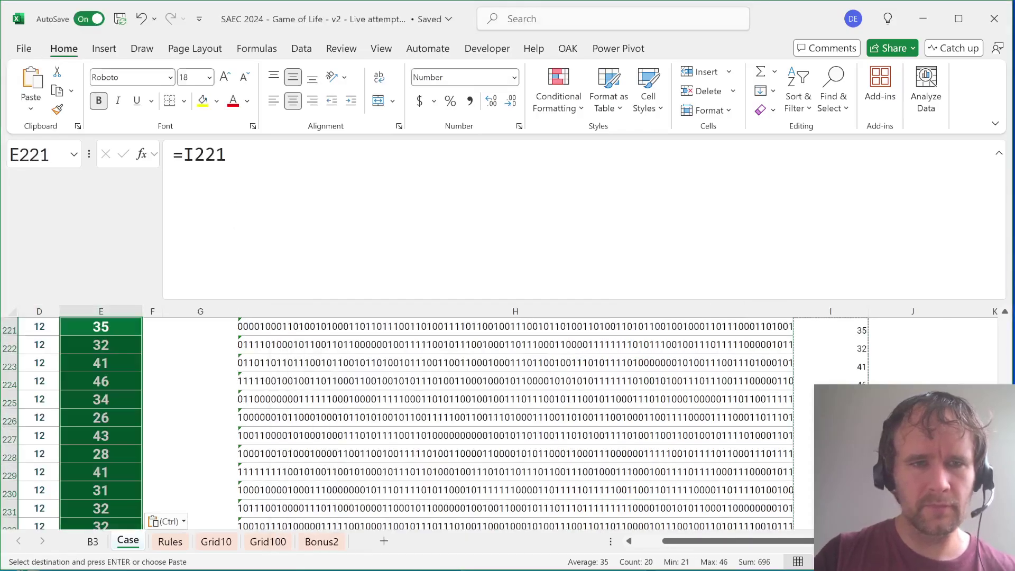
Review the Level 6 example, its answers and level code, and the Level 7 instructions
key("Up")
key("Left")
key("Up")
key("Left")
key("Up")
key("Up")
key("Up")
key("Left")
key("Left")
key("Up")
key("Up")
key("Up")
key("Right")
key("Right")
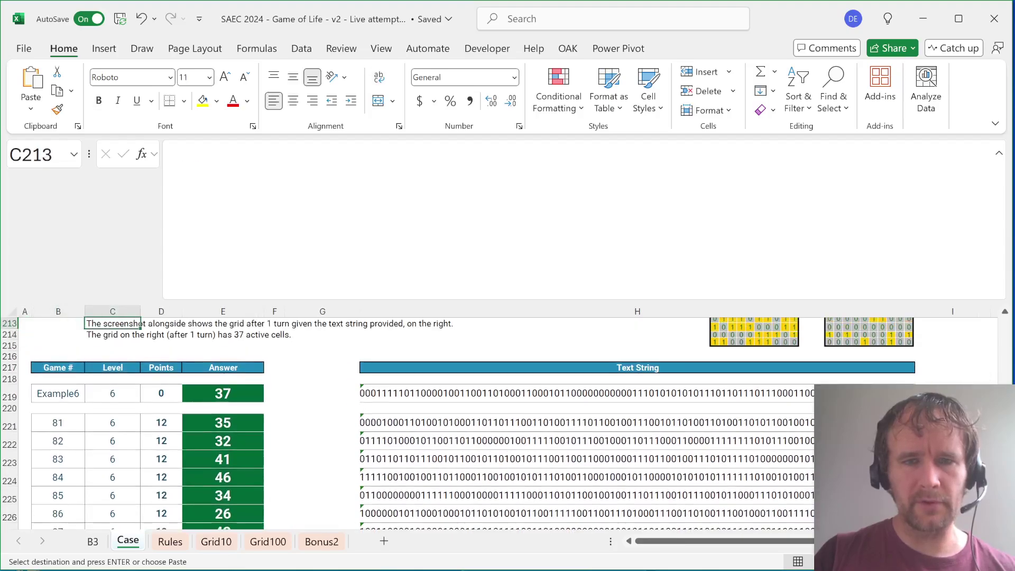
key("Up")
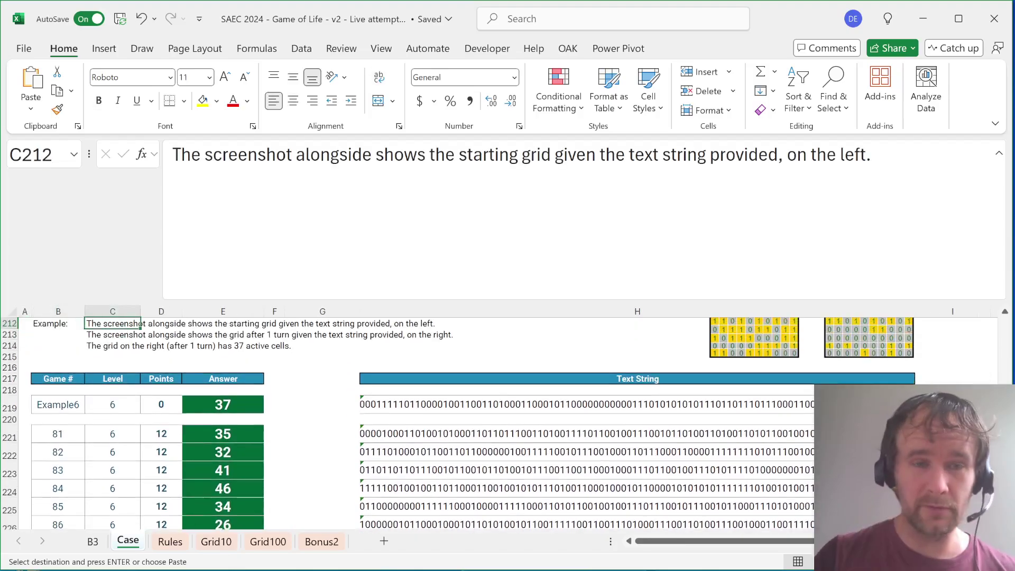
key("Page_Down")
key("Page_Down")
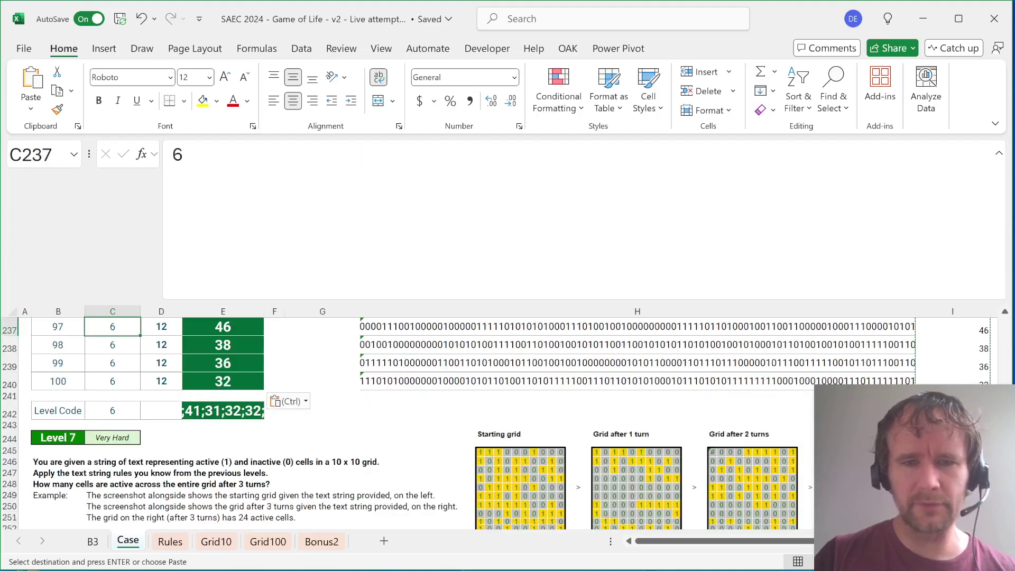
Copy the full LET formula text from I221 and paste it unchanged into I256 beside the Level 7 example string
key("ctrl+Right")
key("ctrl+Right")
key("ctrl+Right")
key("ctrl+Up")
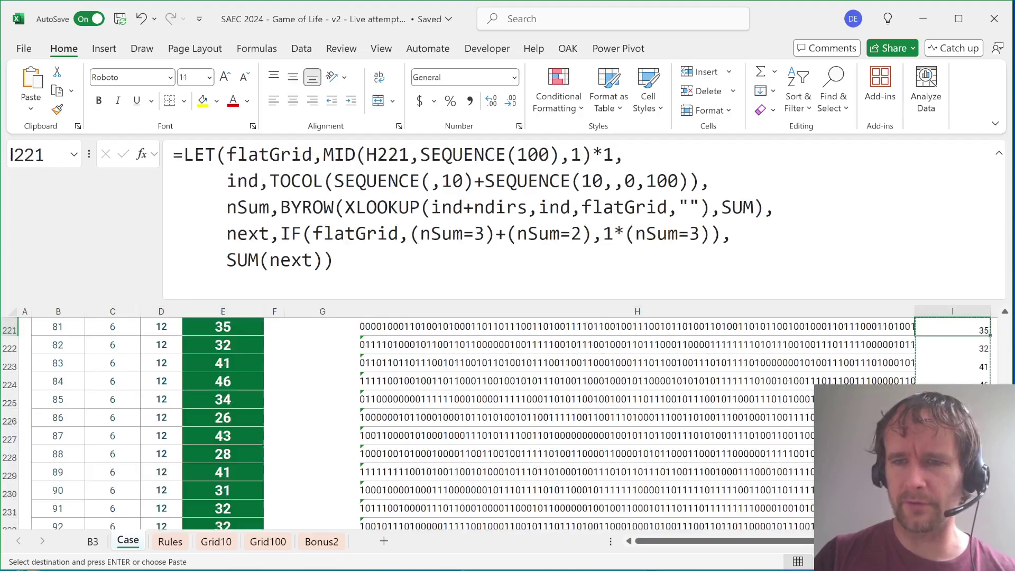
key("F2")
key("ctrl+shift+Home")
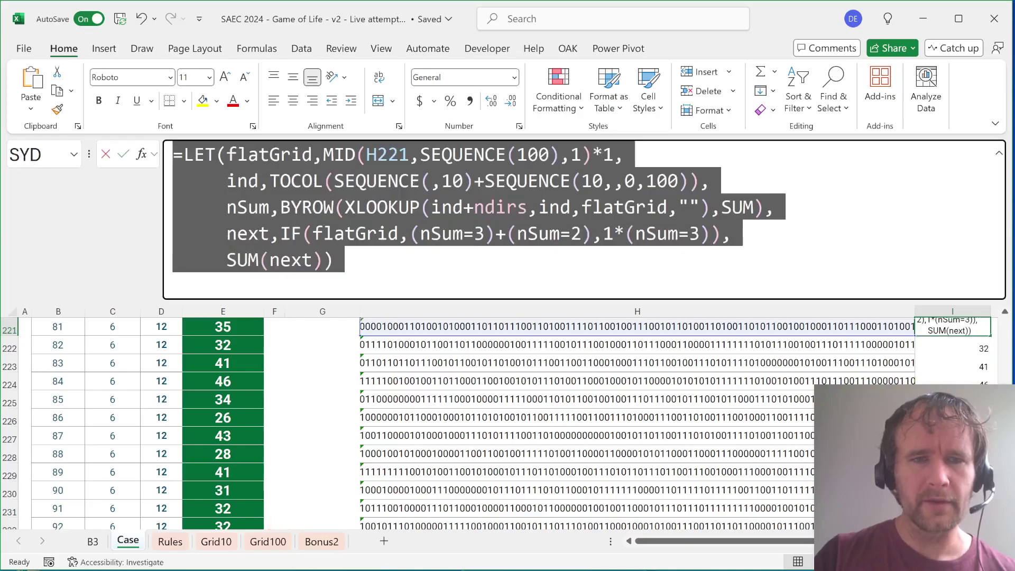
key("ctrl+c")
key("Escape")
scroll(608, 542, "down", 3)
scroll(694, 400, "down", 9)
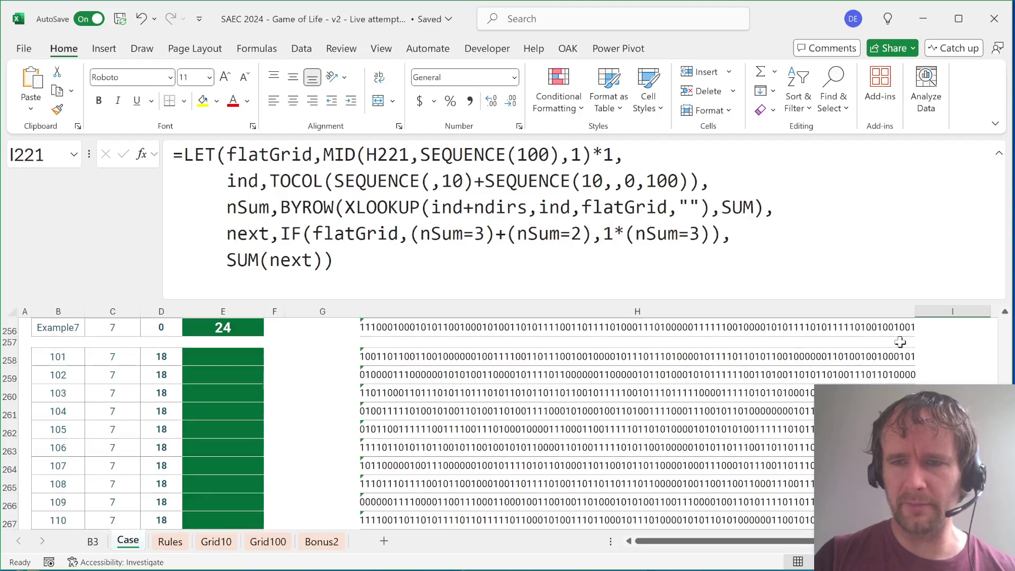
left_click(951, 327)
key("F2")
key("ctrl+v")
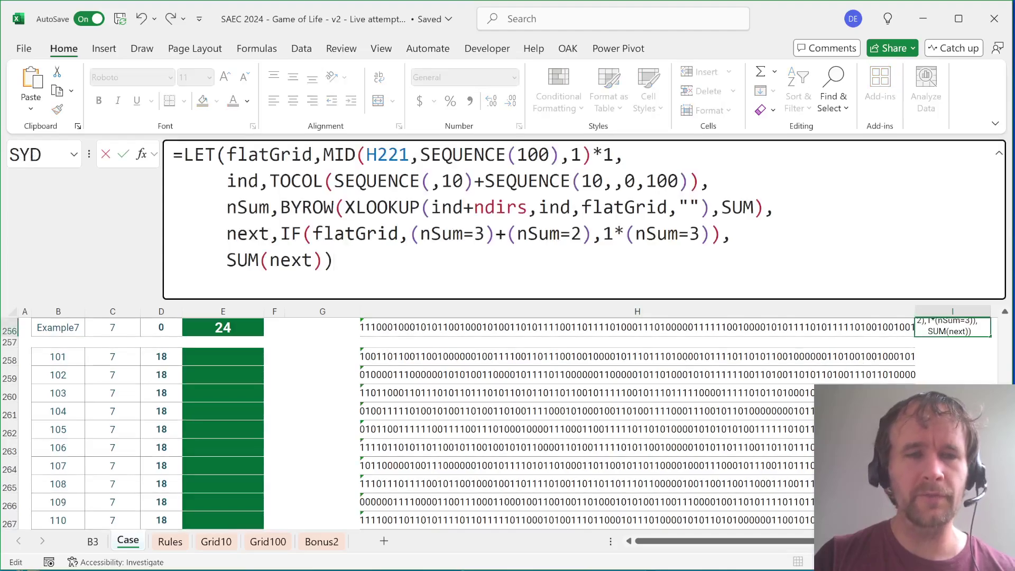
Wrap I256's formula in an outer LET defining stp as a LAMBDA with parameter strt, and replace H221 with strt
left_click(388, 155)
type("lam")
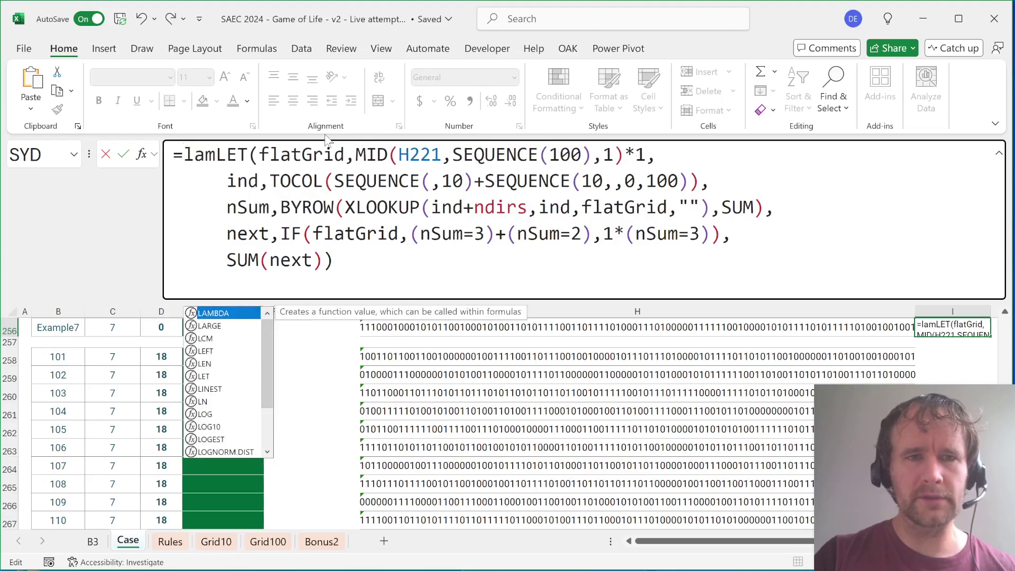
key("Tab")
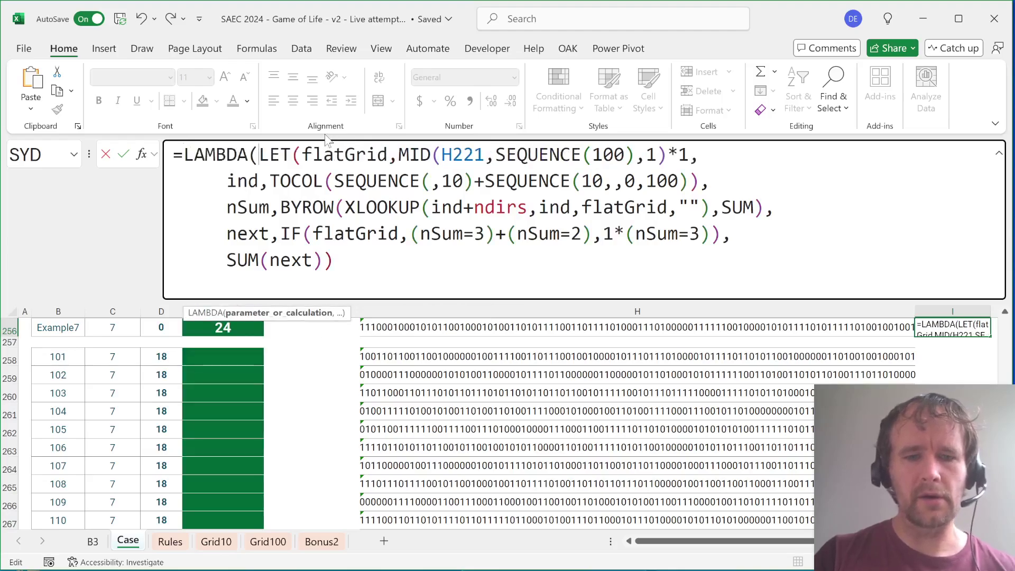
type("strt,")
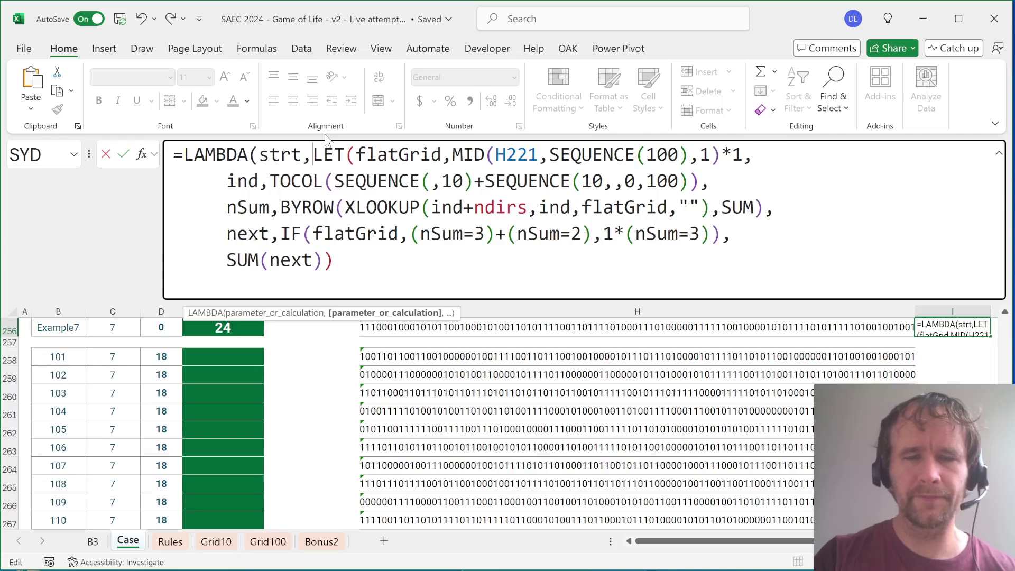
left_click(184, 154)
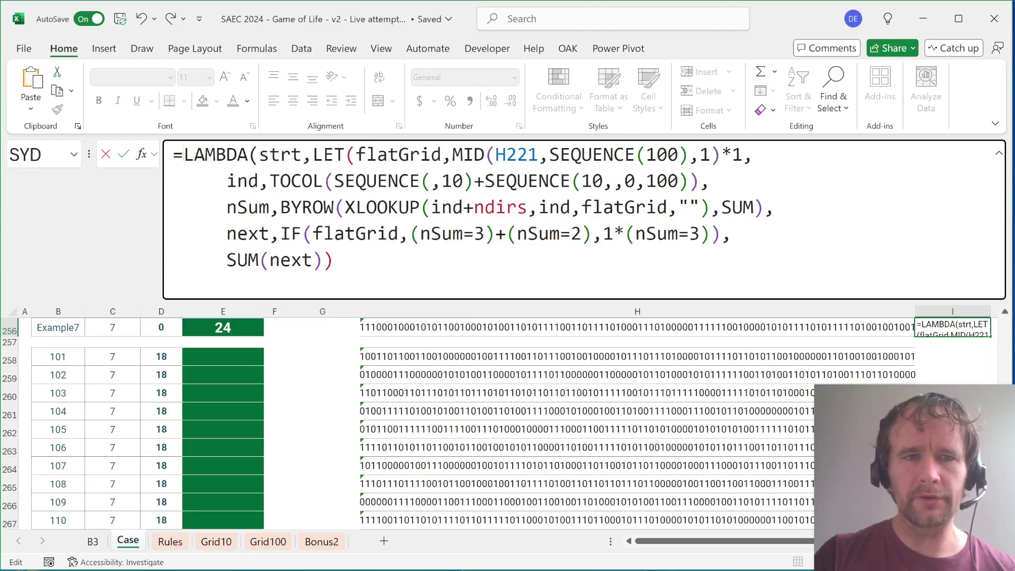
type("let")
key("Tab")
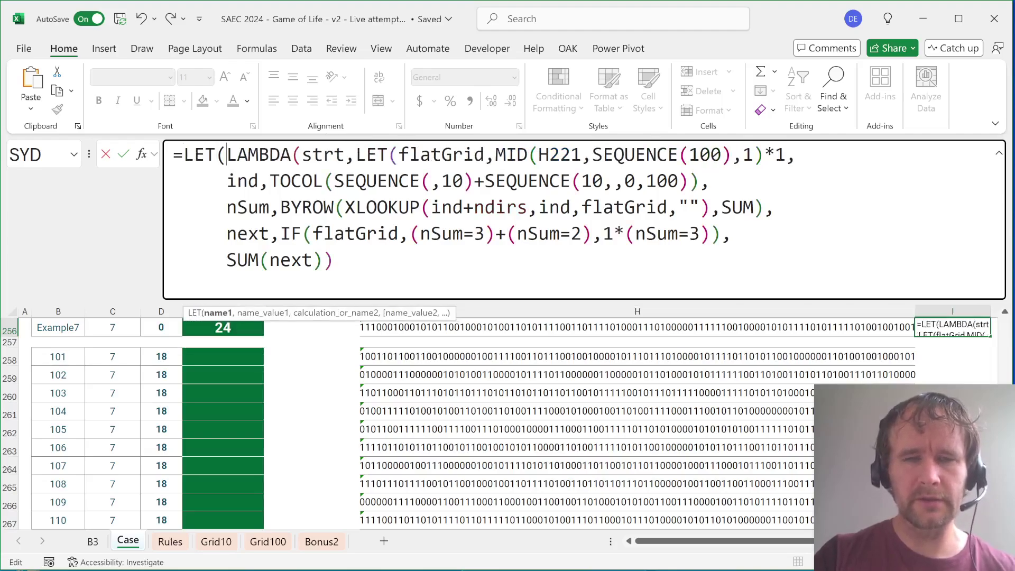
type("stp,")
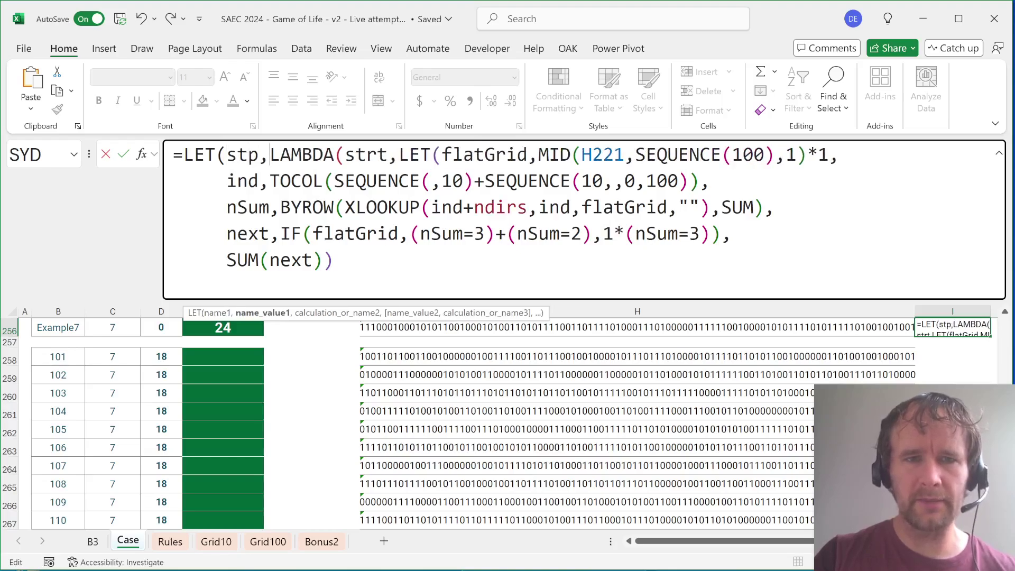
double_click(602, 154)
type("strt")
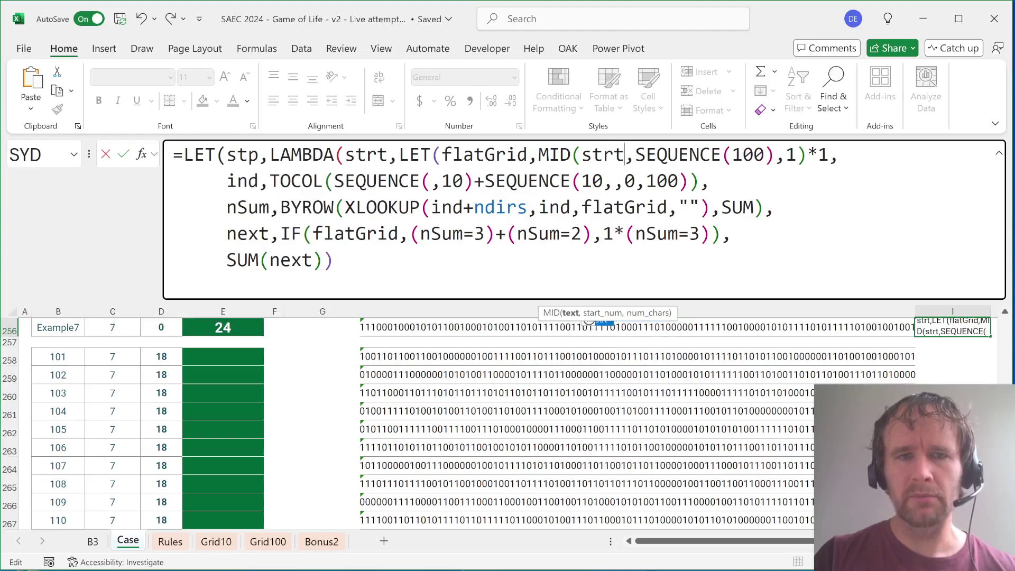
Change the inner LET's final SUM(next) to CONCAT(next) and close the LAMBDA in I256
double_click(247, 260)
type("con")
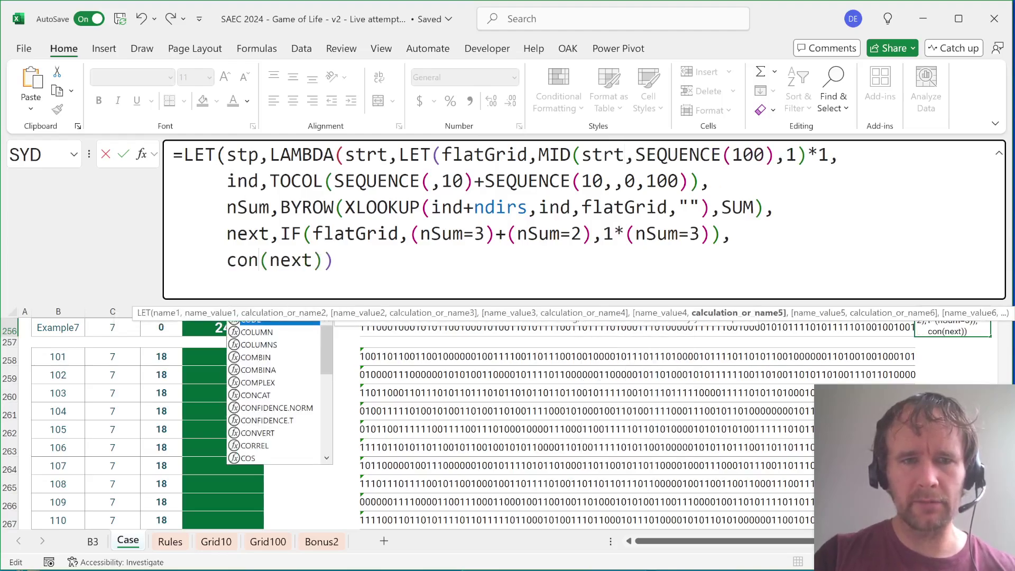
key("Tab")
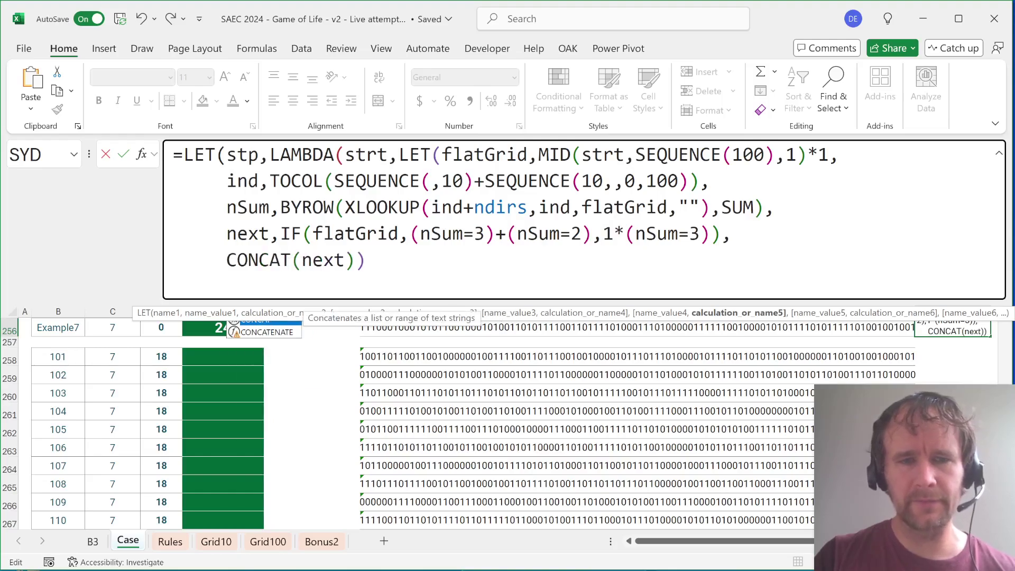
key("End")
type(")")
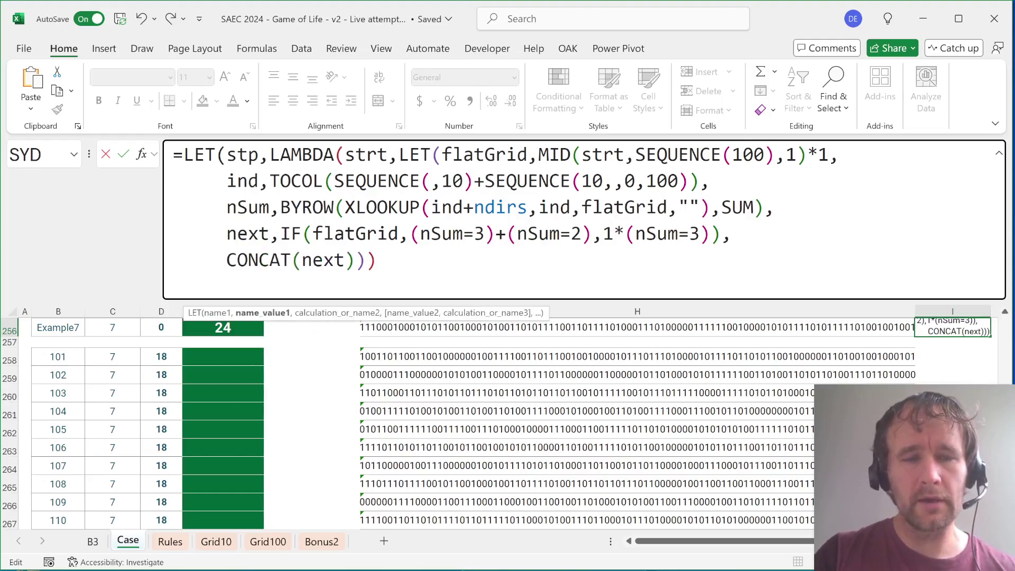
Add REDUCE(H256,SEQUENCE(3),stp) as the outer LET's final calculation and enter the formula in I256
type(",stp")
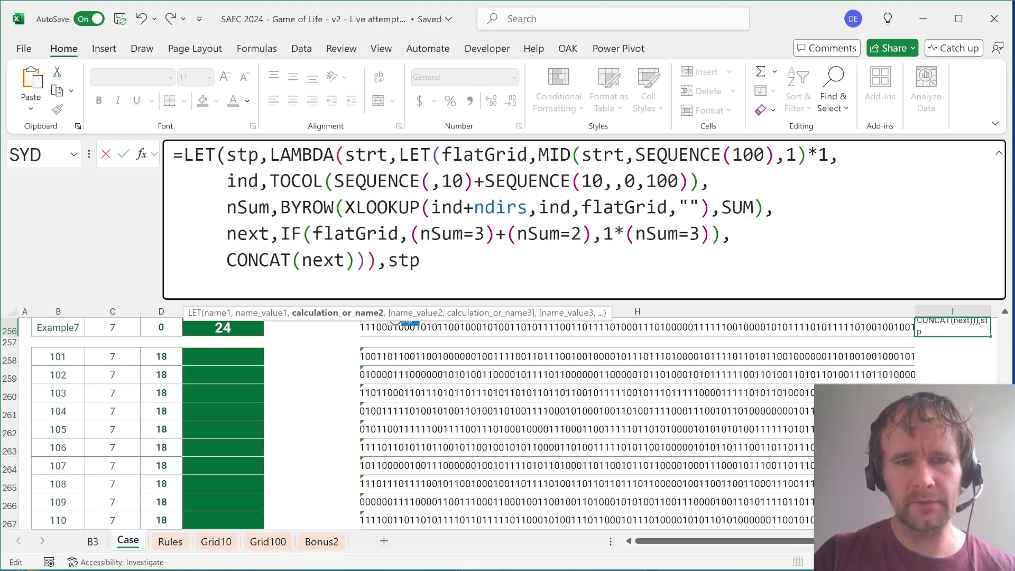
key("BackSpace")
key("BackSpace")
key("BackSpace")
type("red")
key("Tab")
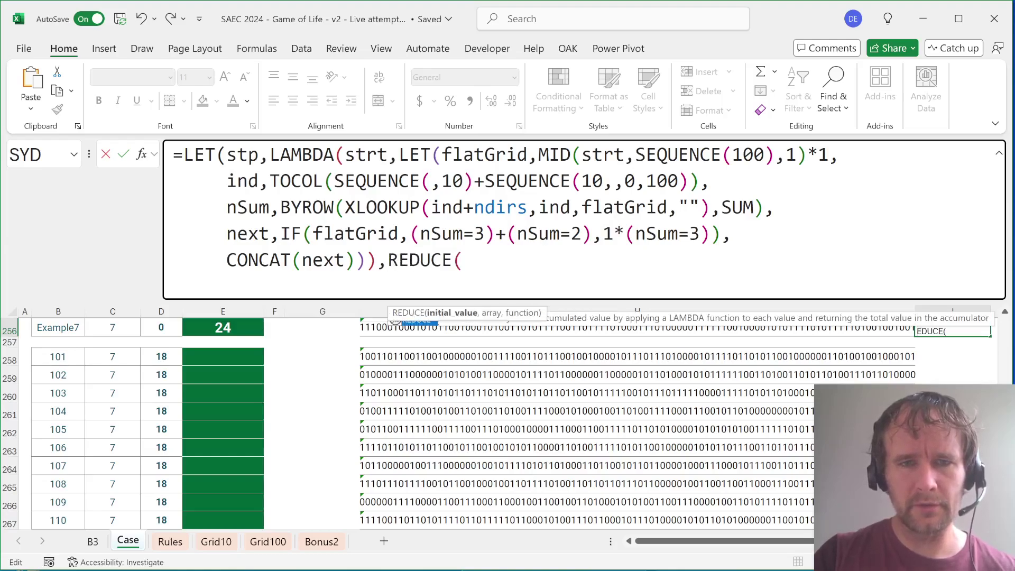
left_click(386, 328)
type(",seq")
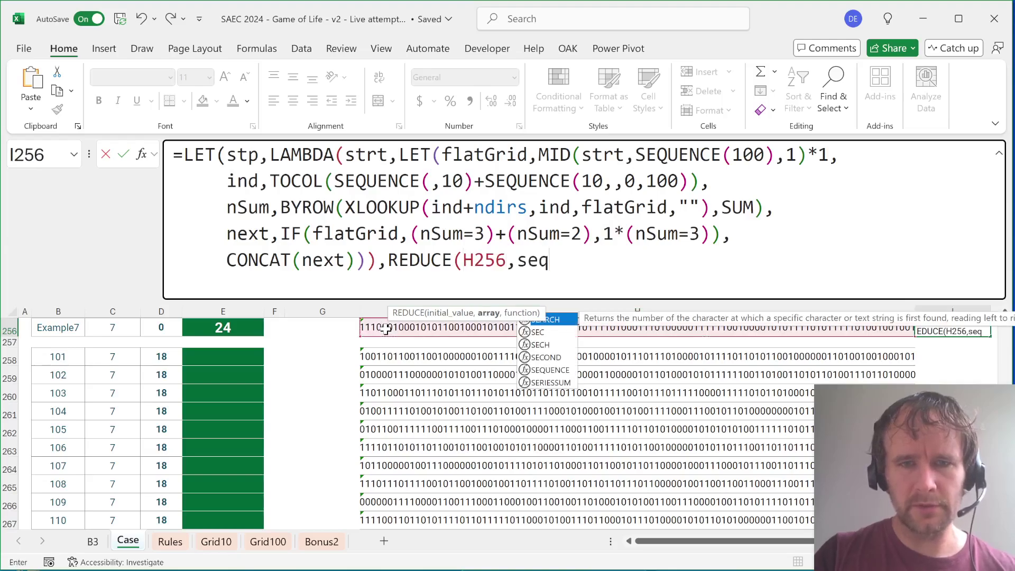
key("Return")
key("Return")
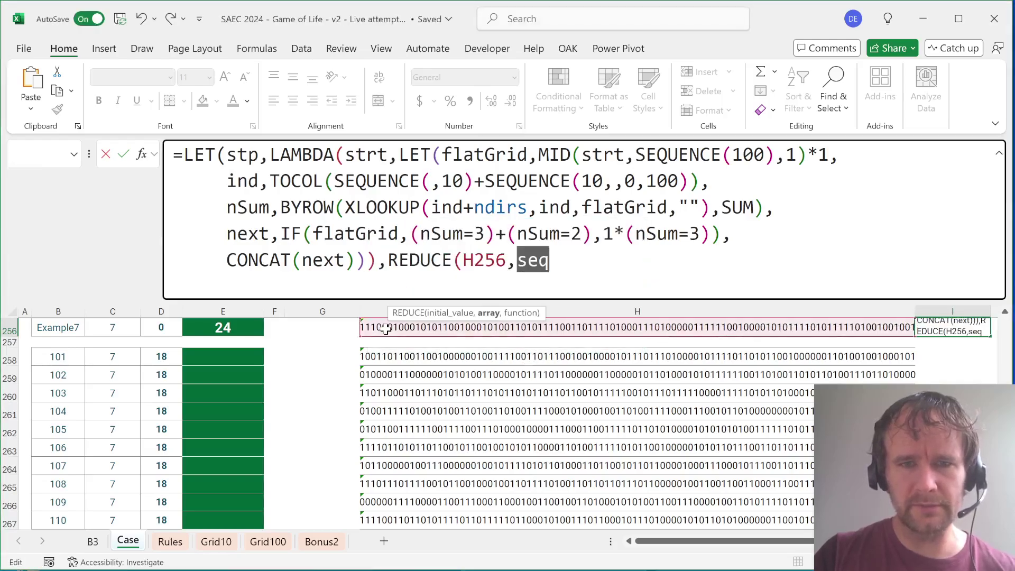
key("Right")
type("u")
key("Tab")
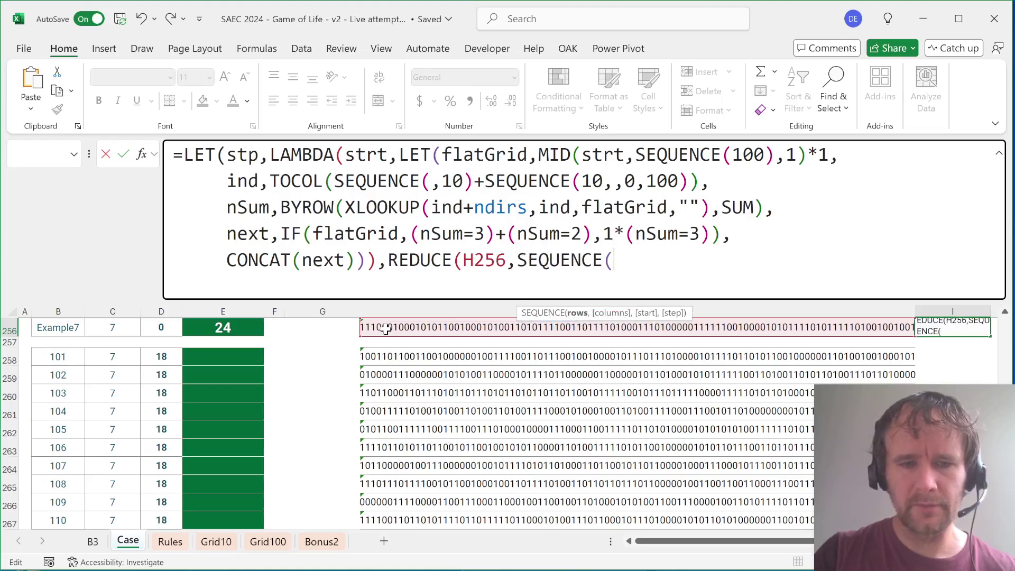
type("3),stp))")
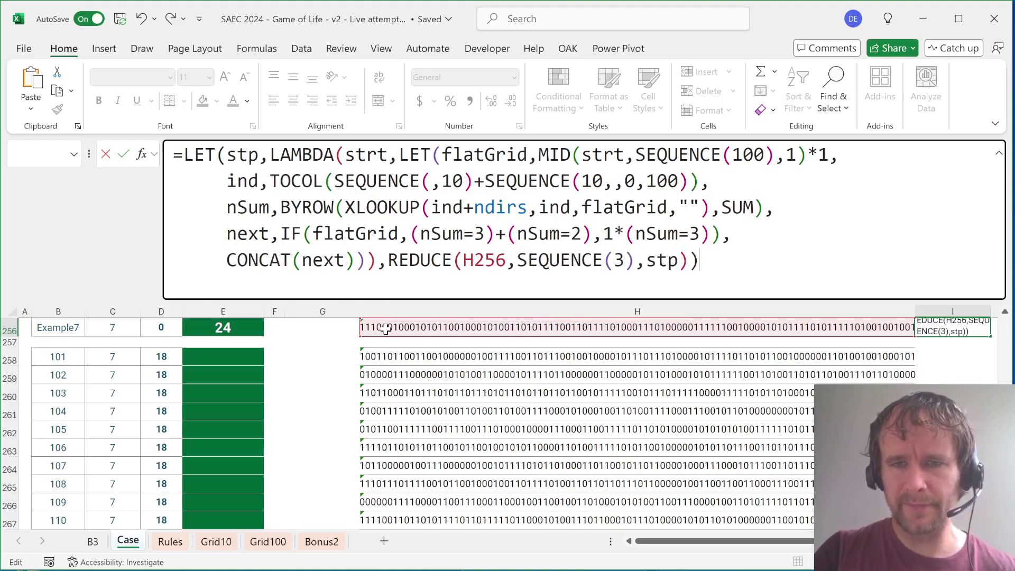
key("Return")
key("Up")
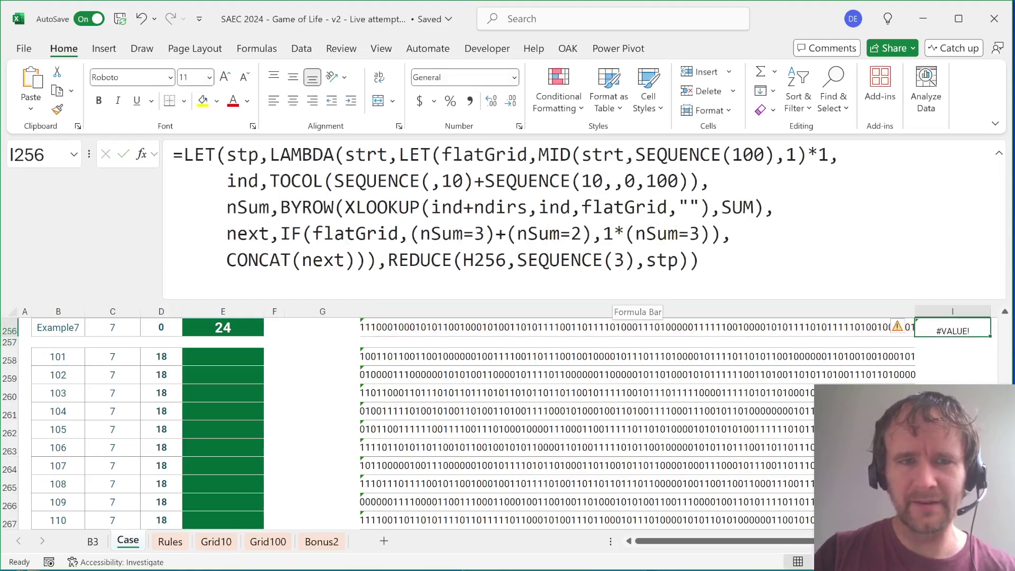
Change SEQUENCE(3) to SEQUENCE(1) in I256's REDUCE call
left_click(624, 260)
key("BackSpace")
type("1")
key("Return")
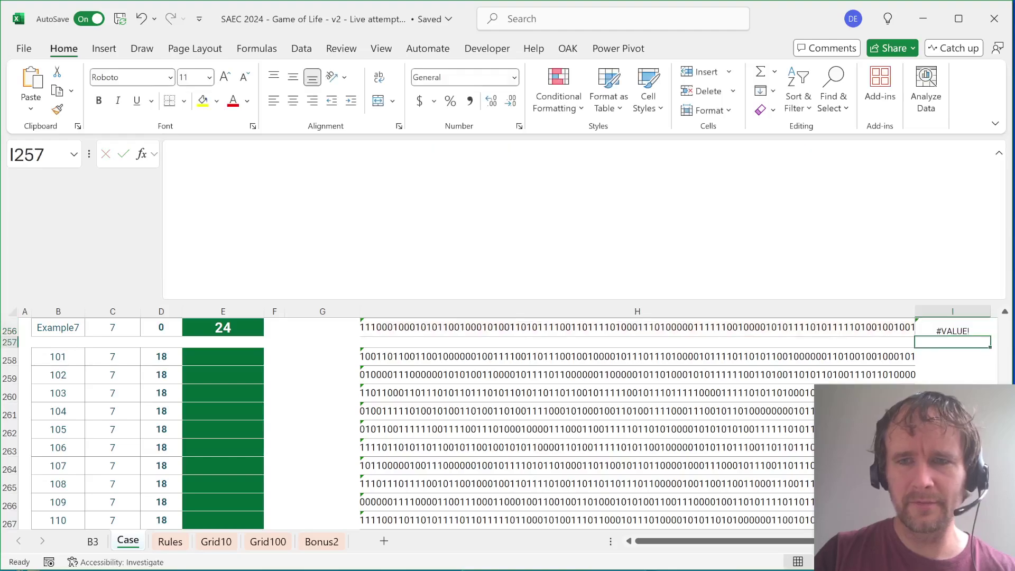
Review the LAMBDA and REDUCE formula in I256
key("Up")
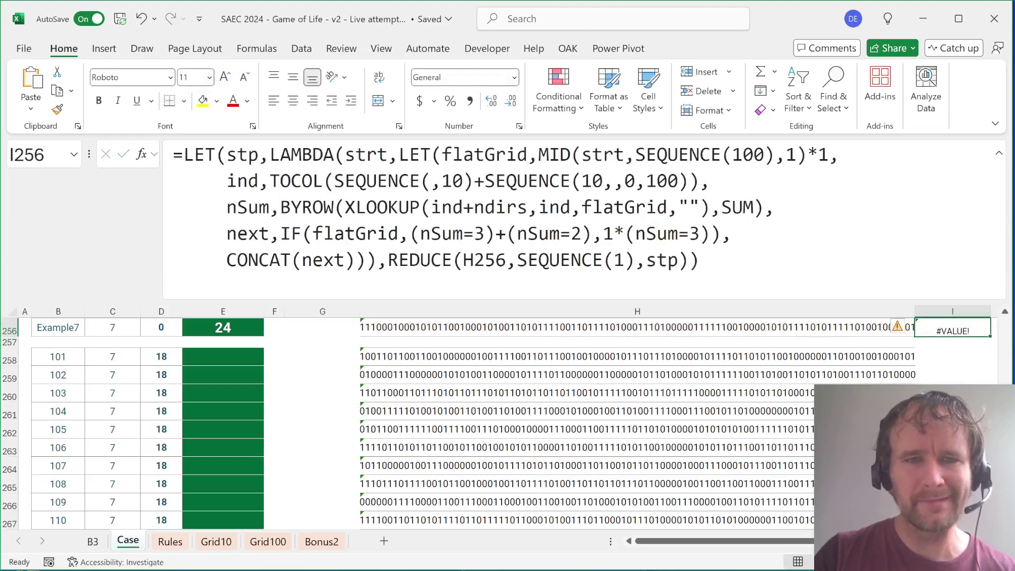
left_click(388, 154)
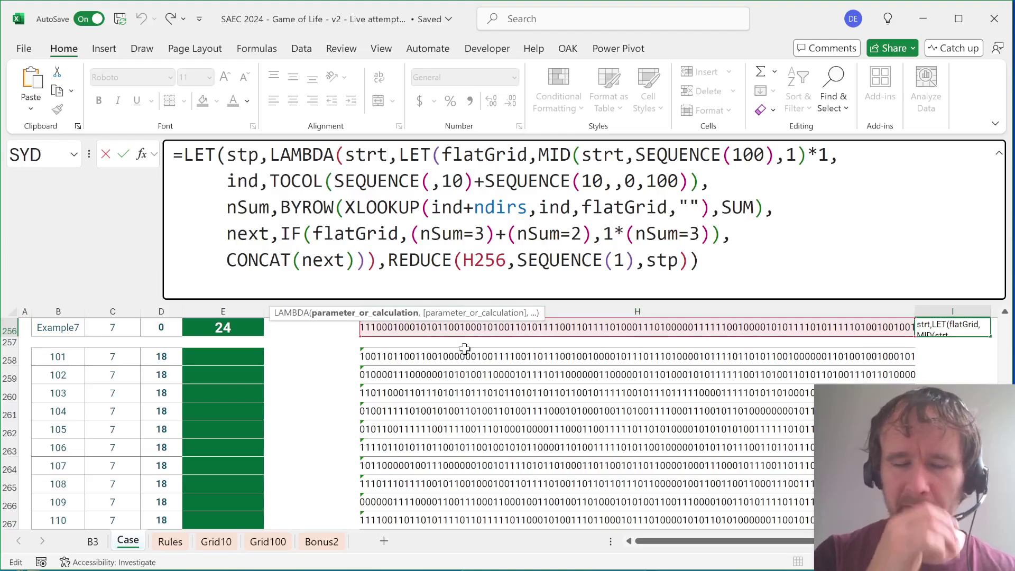
key("ctrl+Return")
key("Up")
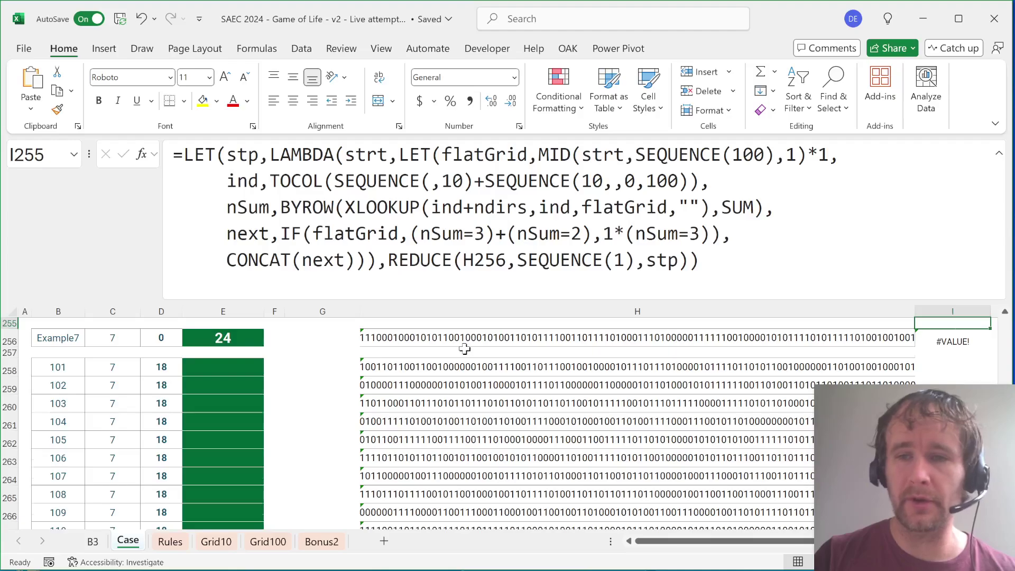
Replace I256's formula with the text of the Level 6 LET formula from I240
key("Down")
key("ctrl+Up")
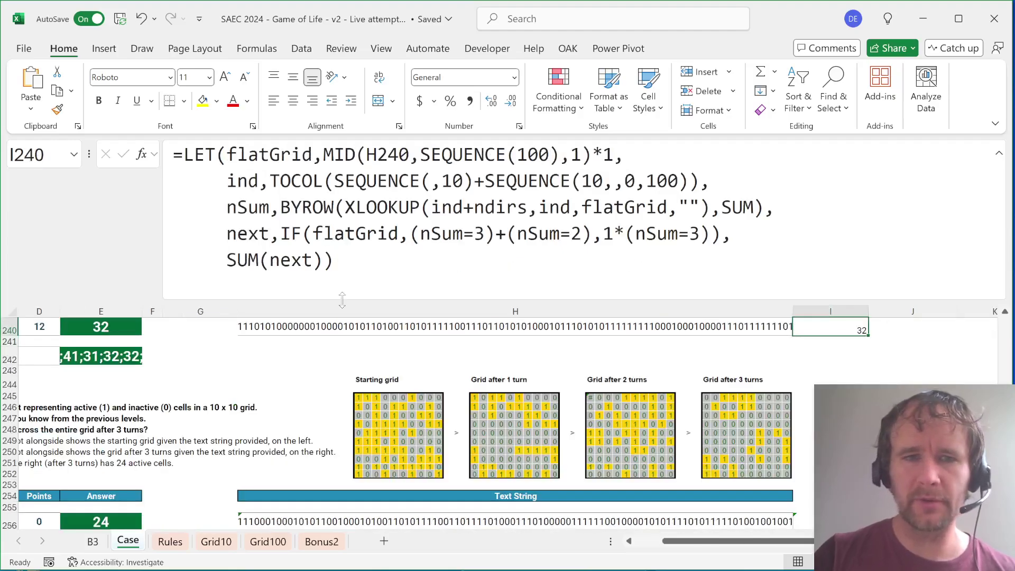
key("F2")
key("ctrl+a")
key("ctrl+c")
key("Escape")
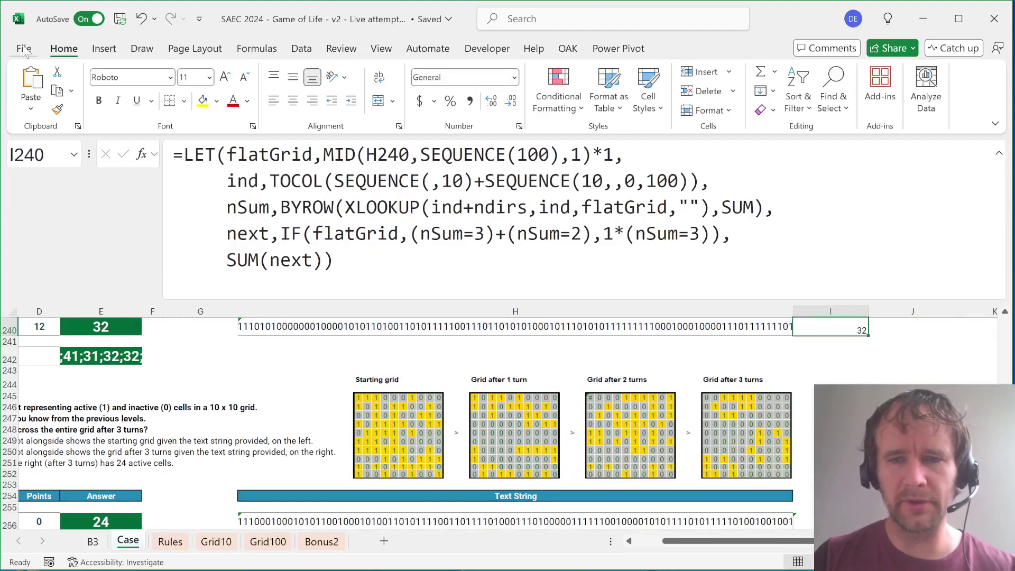
key("ctrl+Down")
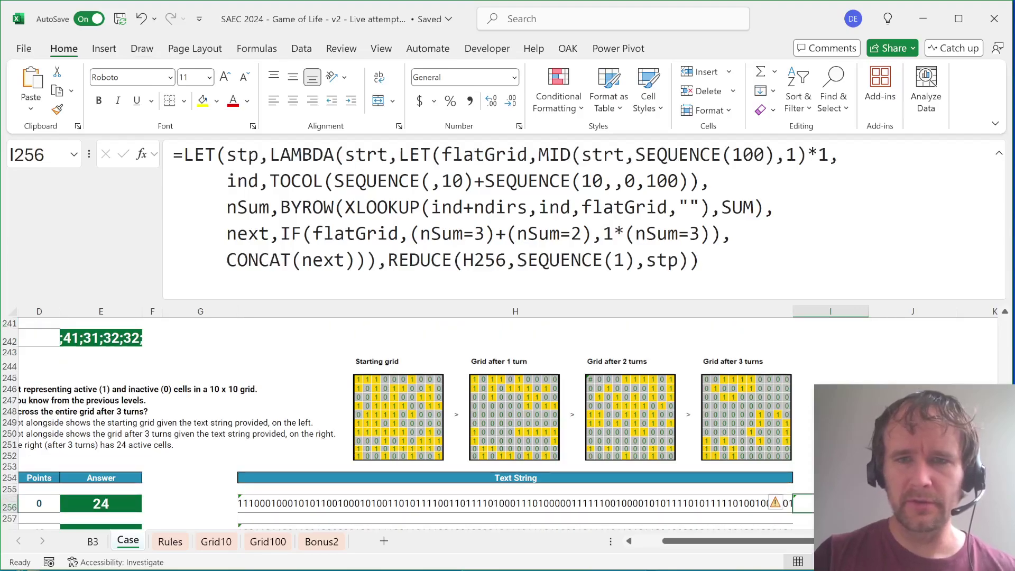
key("F2")
key("ctrl+a")
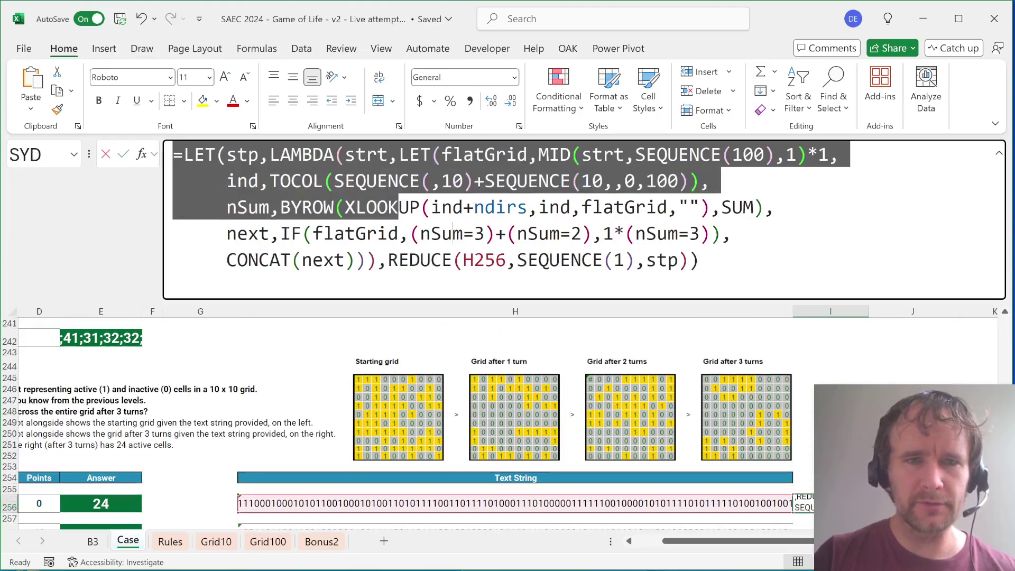
key("ctrl+v")
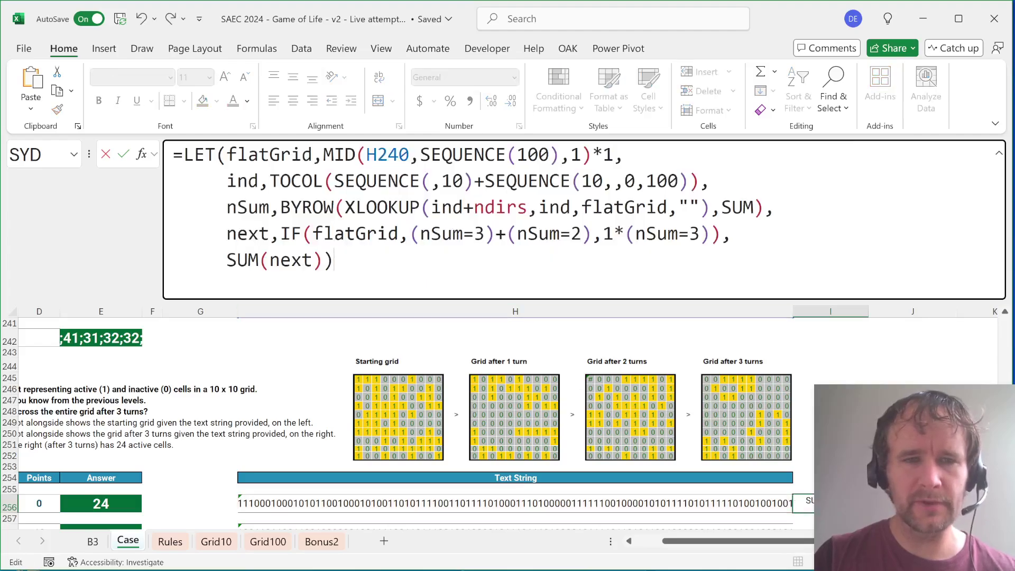
Change the final SUM(next) to CONCAT(next) in I256 and enter the formula
double_click(242, 260)
type("conc")
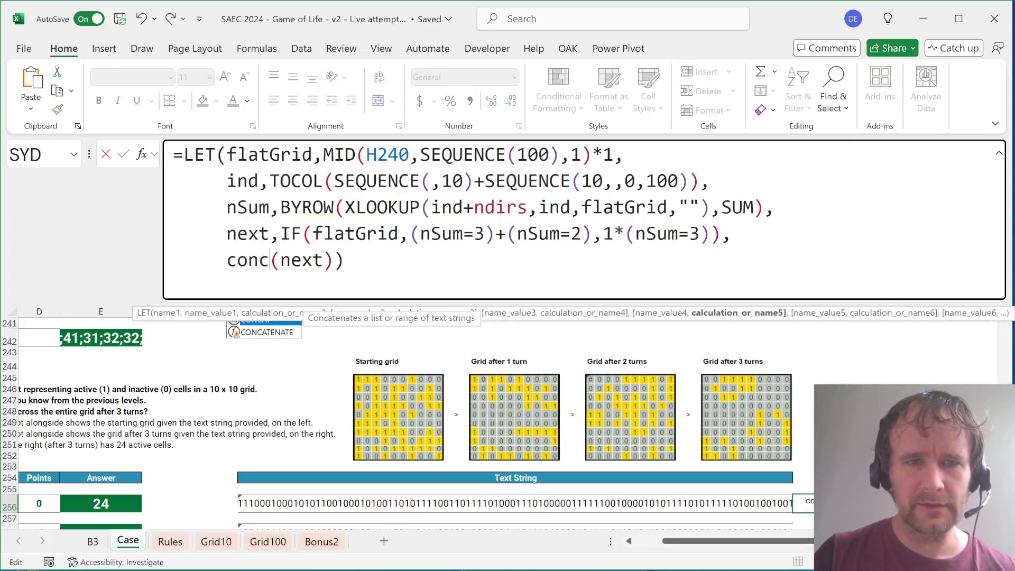
key("Return")
key("Right")
key("Right")
key("Right")
key("Right")
key("Up")
key("Left")
key("Left")
key("Left")
key("Left")
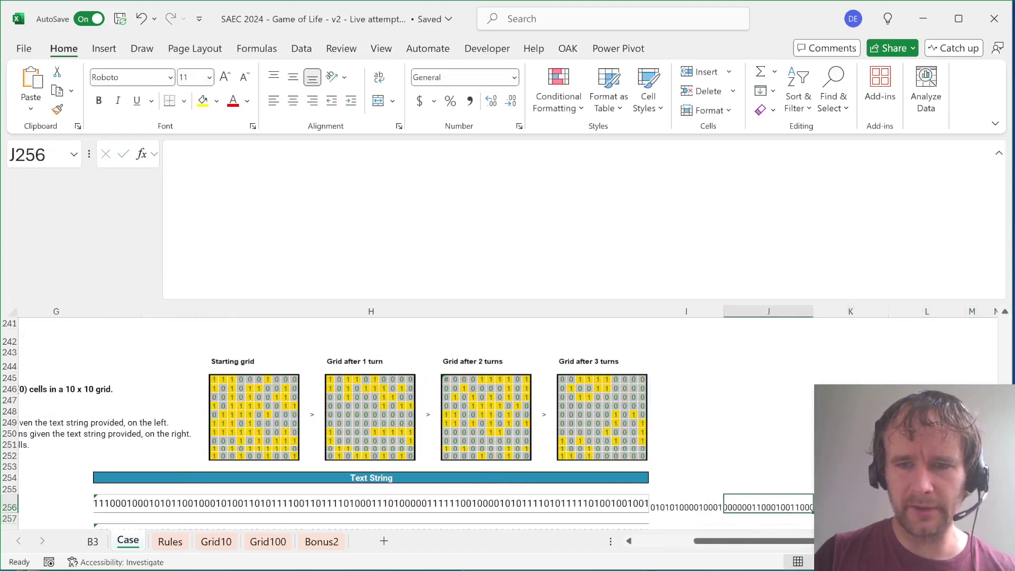
Copy I256's formula into J256 as a second turn
key("ctrl+c")
key("Right")
key("ctrl+v")
key("Right")
key("Left")
key("Left")
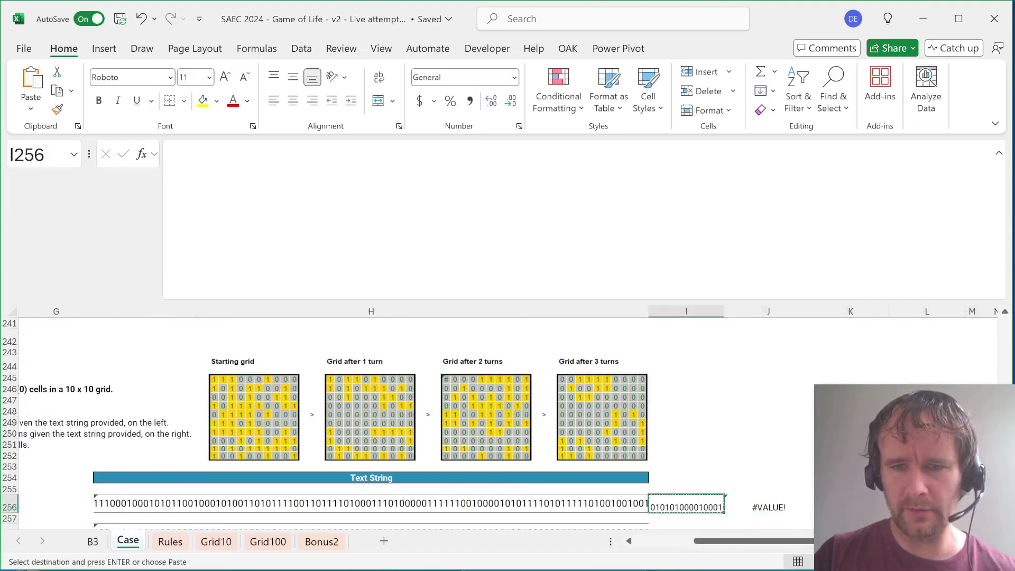
Point the MID function in I256 to the example text string in H256 instead of H240
key("F2")
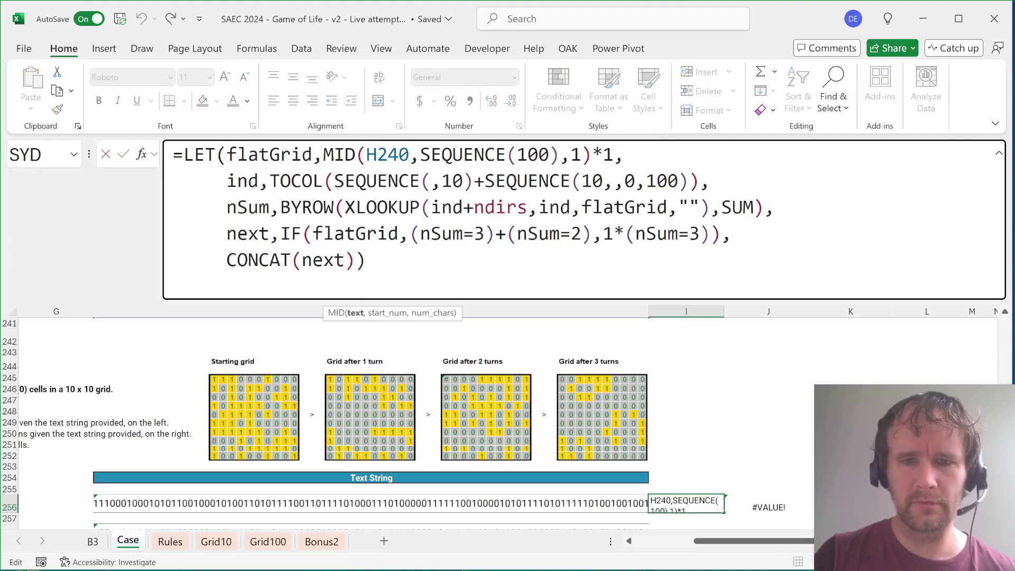
double_click(387, 155)
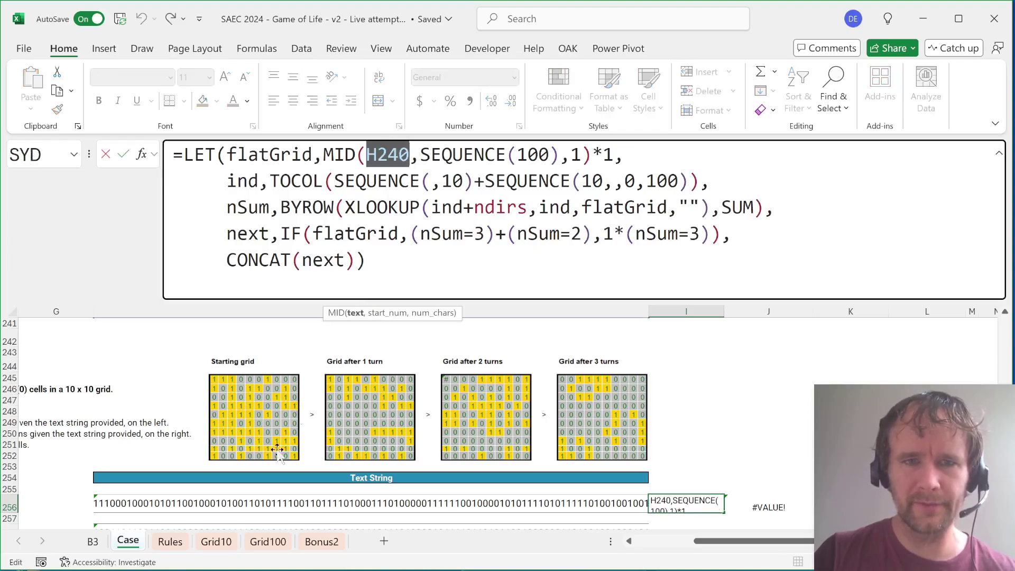
left_click(244, 504)
key("ctrl+Return")
Copy I256's formula into J256 and K256 so each cell runs one further turn
key("ctrl+c")
key("Right")
key("Right")
key("Right")
key("Right")
key("Right")
key("Right")
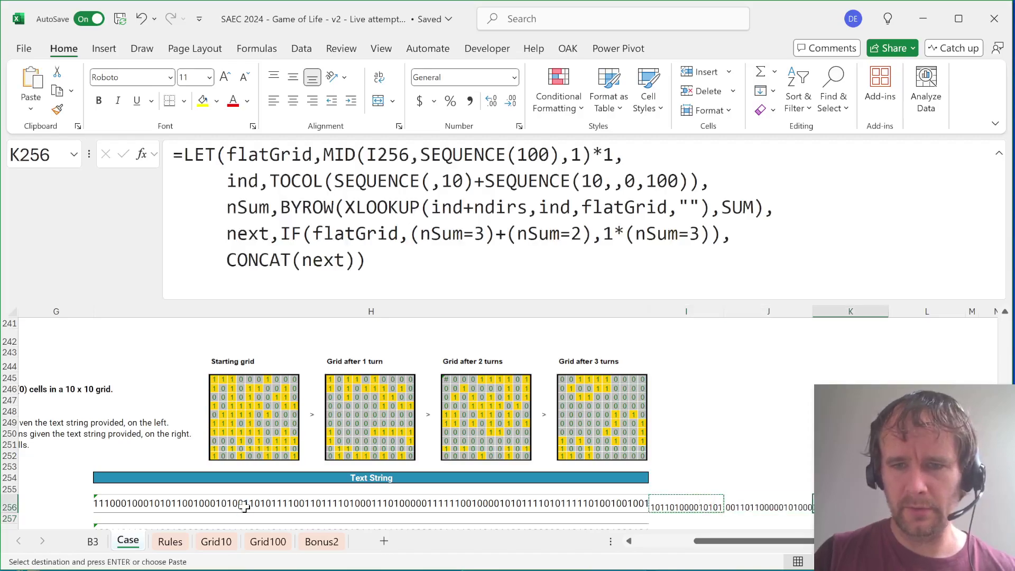
key("Left")
key("Left")
key("Left")
key("Left")
key("Left")
key("ctrl+v")
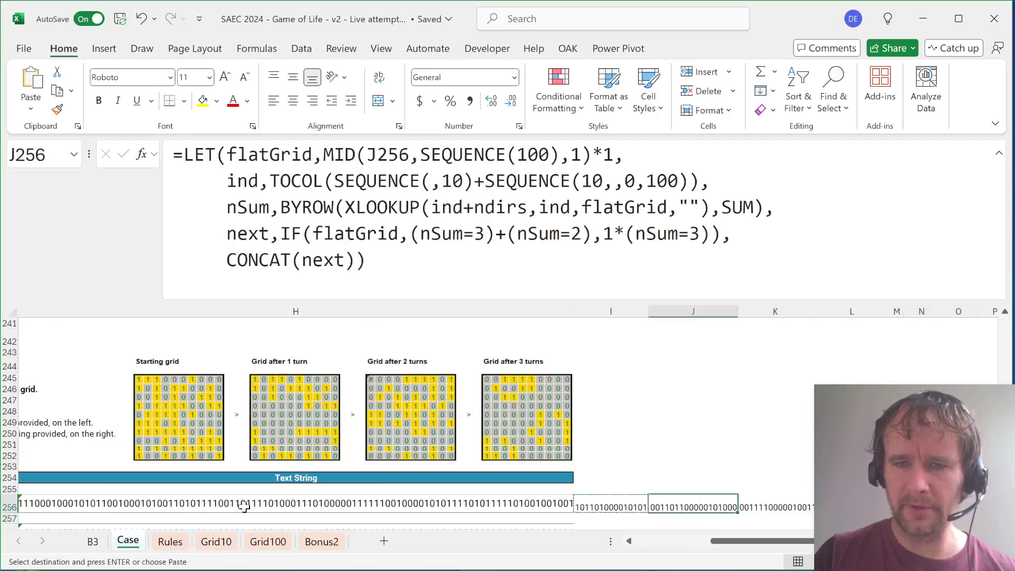
key("Right")
key("ctrl+v")
Examine the turn strings across row 256 from column I onwards
key("Right")
key("Right")
key("Right")
key("Right")
key("Right")
key("Right")
key("Right")
key("Right")
key("Right")
key("Left")
key("Left")
key("Left")
key("Left")
key("Left")
key("Left")
key("Left")
key("Left")
key("Left")
key("Left")
key("Left")
key("Left")
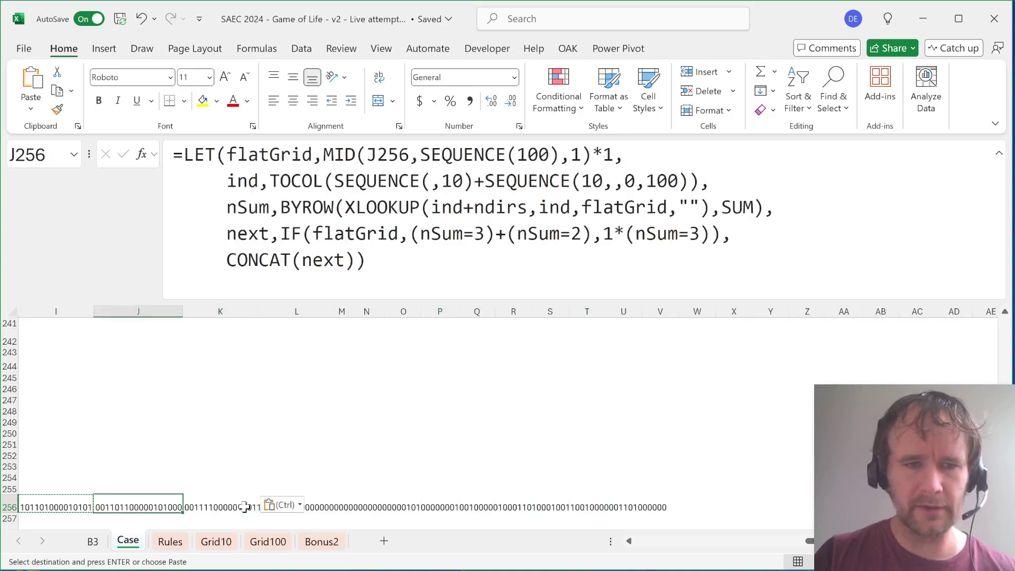
Count the 1s of the third-turn string in L256 with =LEN(K256)-LEN(SUBSTITUTE(K256,"1",""))
key("Right")
key("Right")
key("Right")
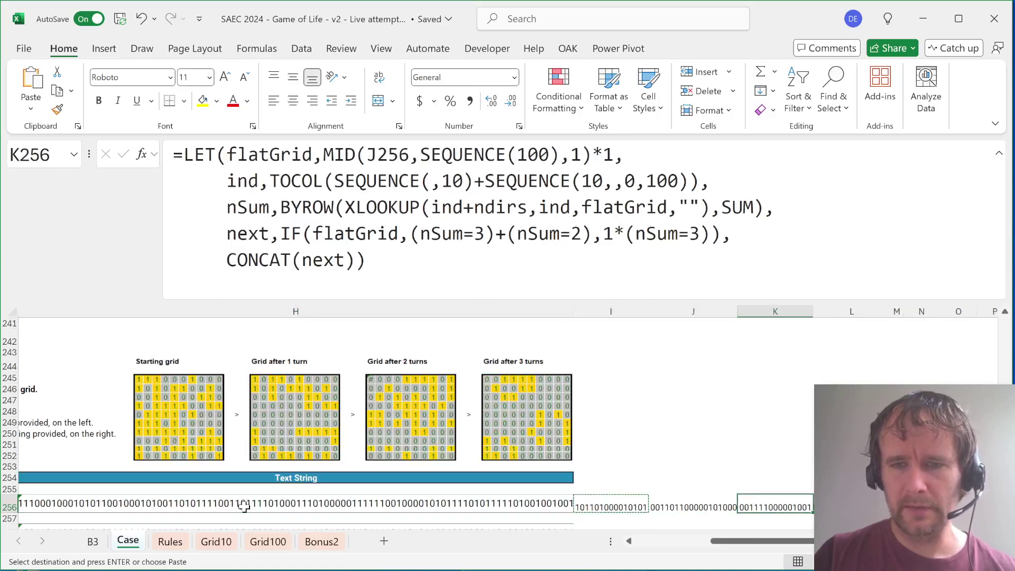
key("Right")
type("=len")
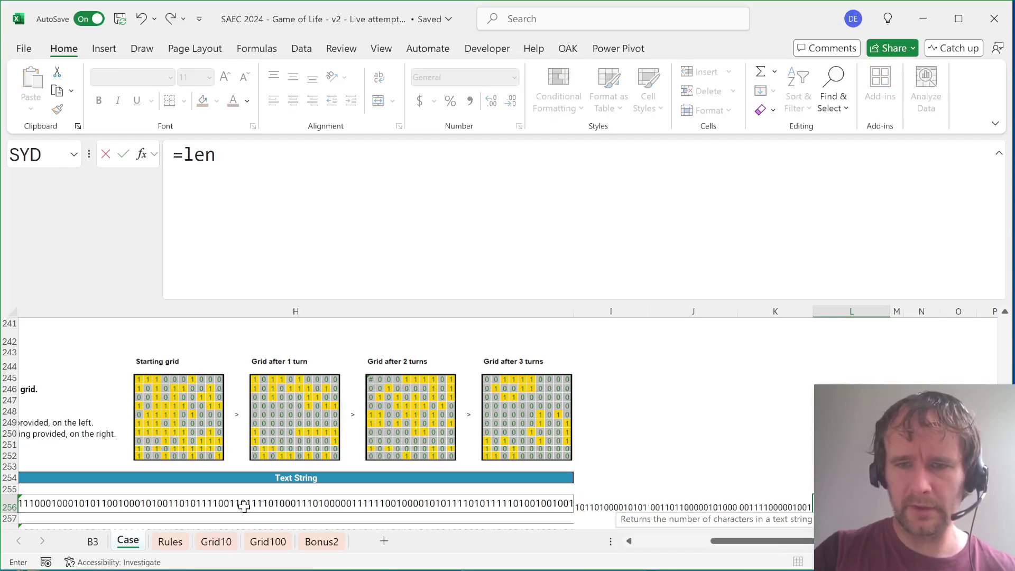
key("Tab")
key("Left")
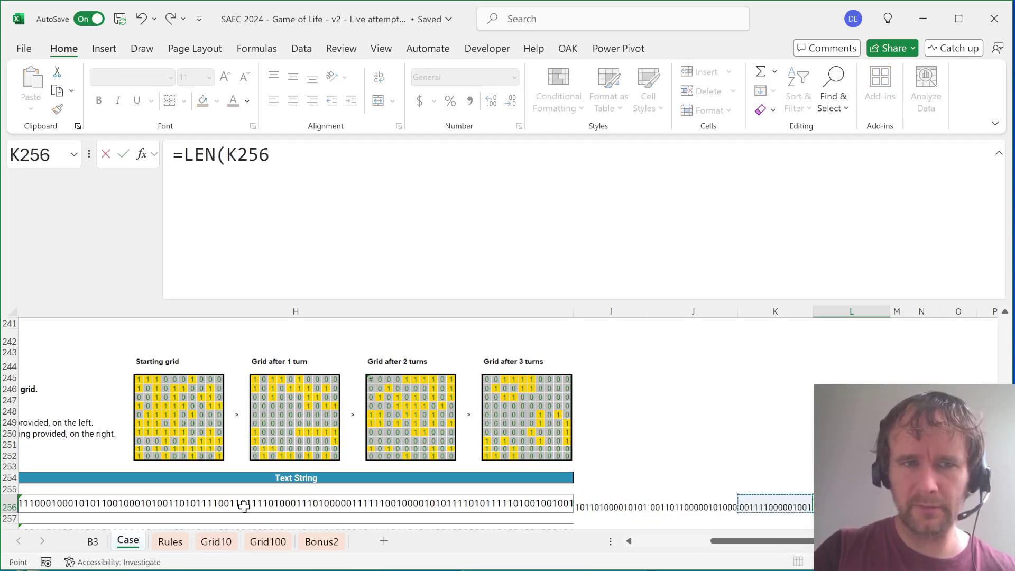
type(")-len")
key("Tab")
type("sub")
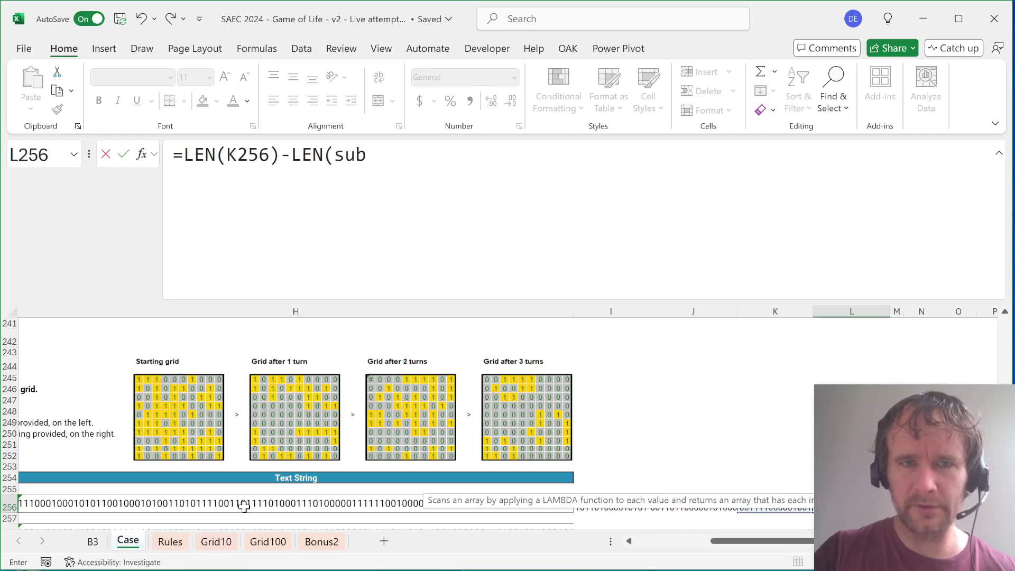
key("Tab")
key("Left")
type(",")
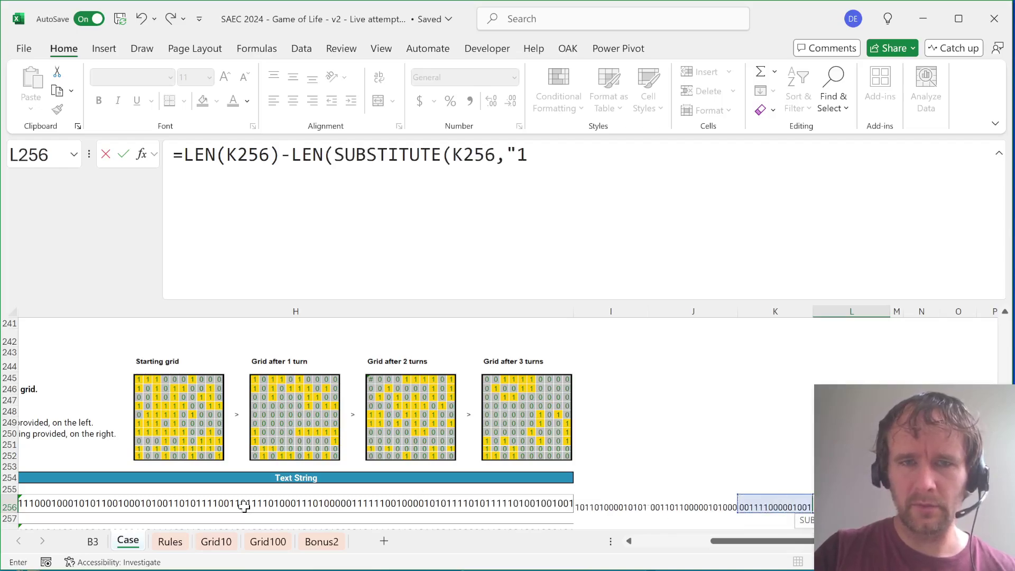
type("\"1\",\"\"")
key("Return")
Check the count in L256 along with the example strings in row 256
key("Up")
key("Right")
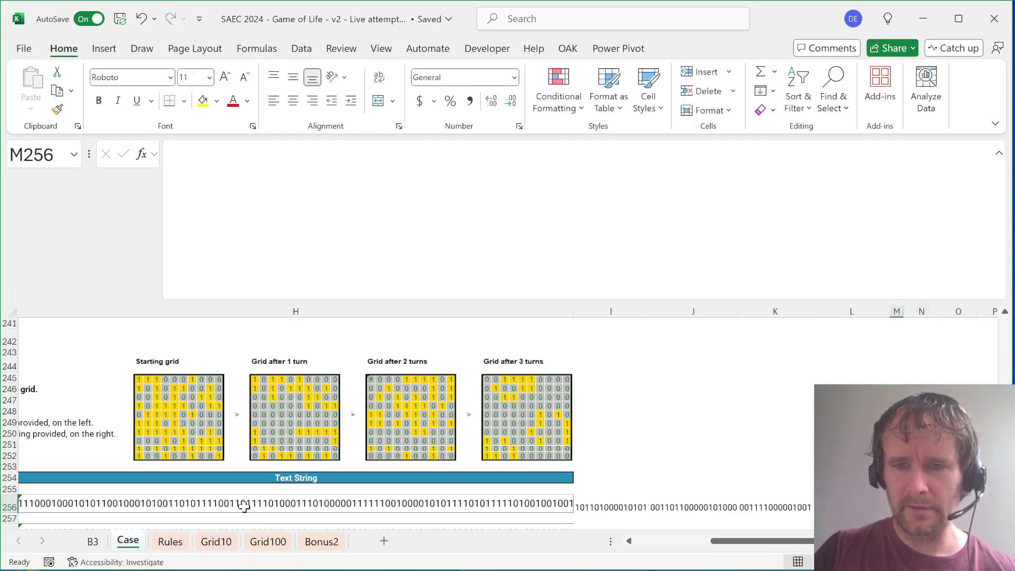
key("Right")
key("Right")
key("Right")
key("Right")
key("Left")
key("Left")
key("Left")
key("Left")
key("Left")
key("Left")
key("Left")
key("Left")
key("Left")
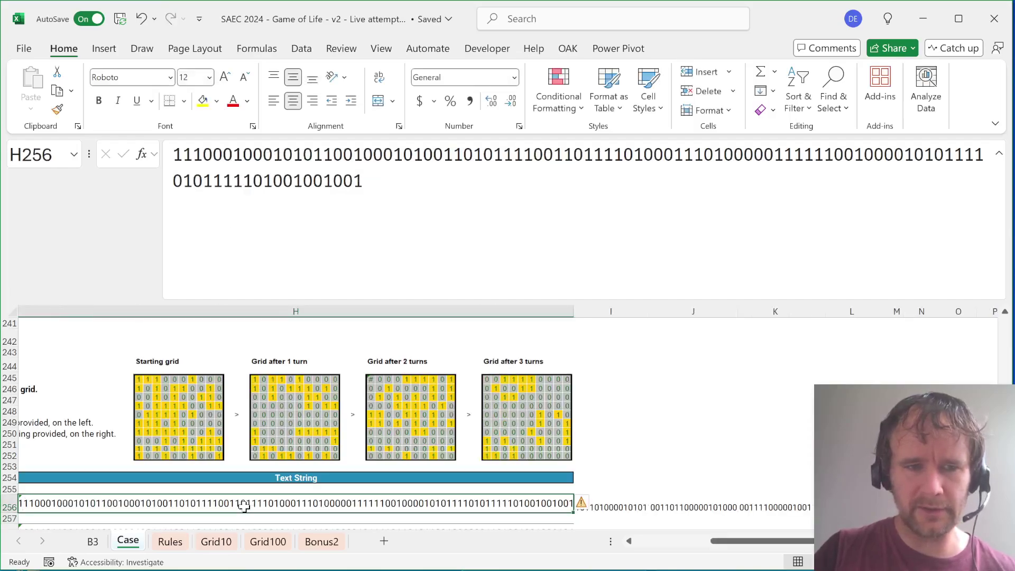
Copy the working formulas in I256:L256 down to the Level 7 game rows, I258:L277
key("Right")
key("ctrl+c")
key("Down")
key("Down")
key("Left")
key("ctrl+Down")
key("Right")
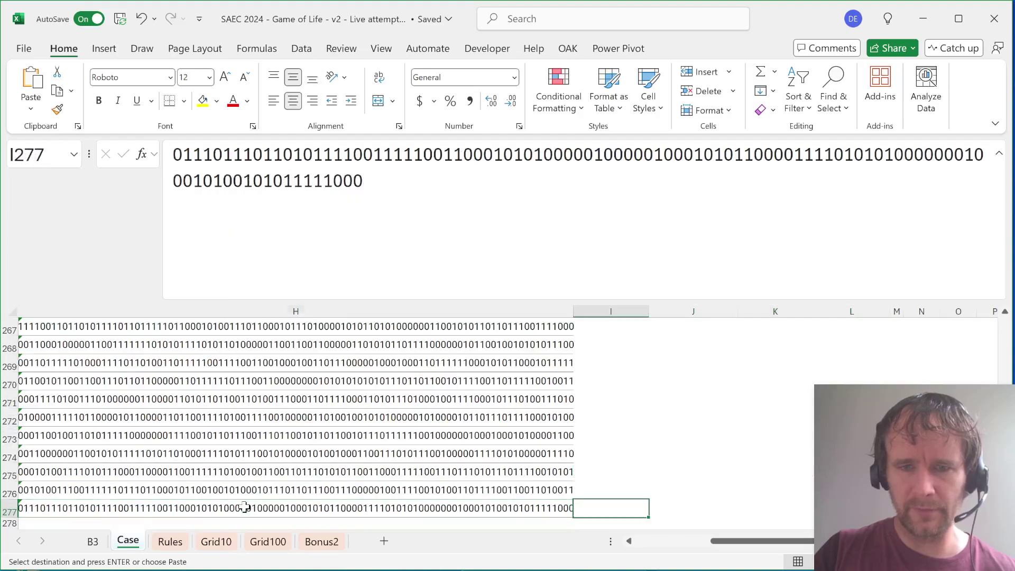
key("ctrl+shift+Up")
key("ctrl+v")
key("Escape")
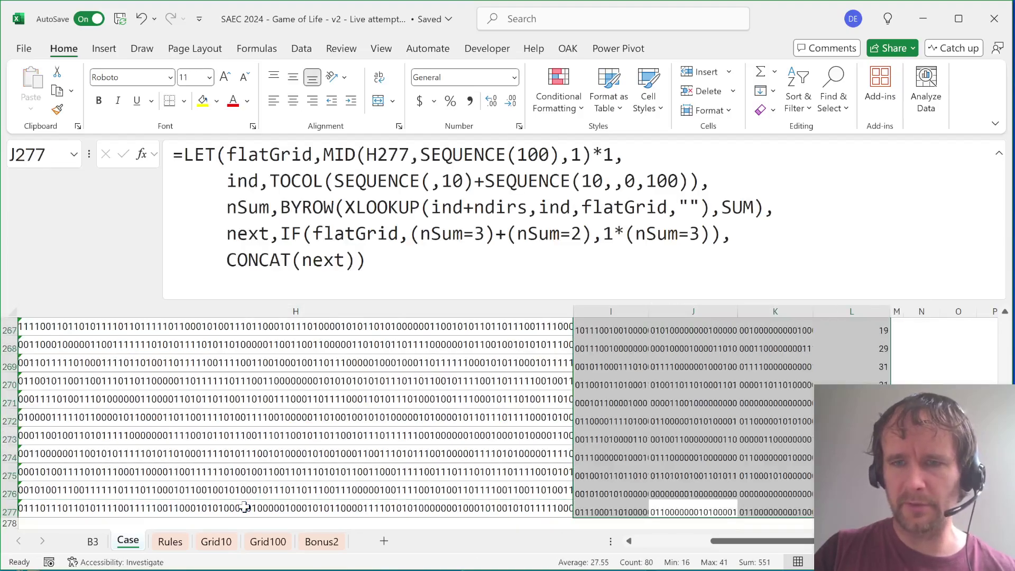
Fill the Level 7 answer cells E258:E277 with the counts from L258:L277, keeping the answer cells' formatting
key("Right")
key("Right")
key("Right")
key("ctrl+shift+Up")
key("ctrl+c")
key("Left")
key("Left")
key("Left")
key("Left")
key("Left")
key("Left")
key("Left")
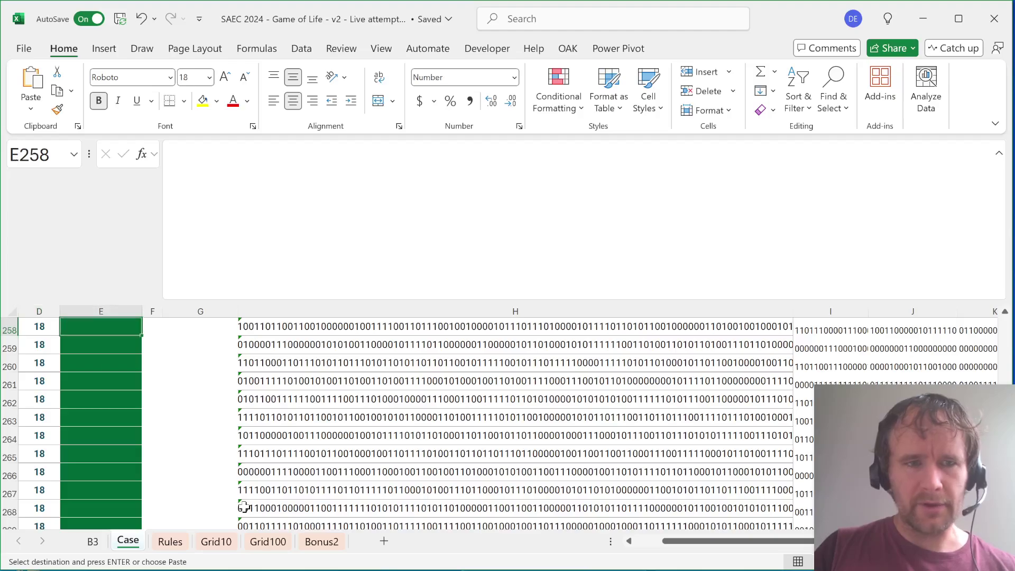
key("ctrl+alt+v")
key("alt+l")
Go to the bonus questions near the start of the Case sheet, read Bonus 5 and select its answer cell E42
key("Up")
key("Up")
key("Up")
key("Up")
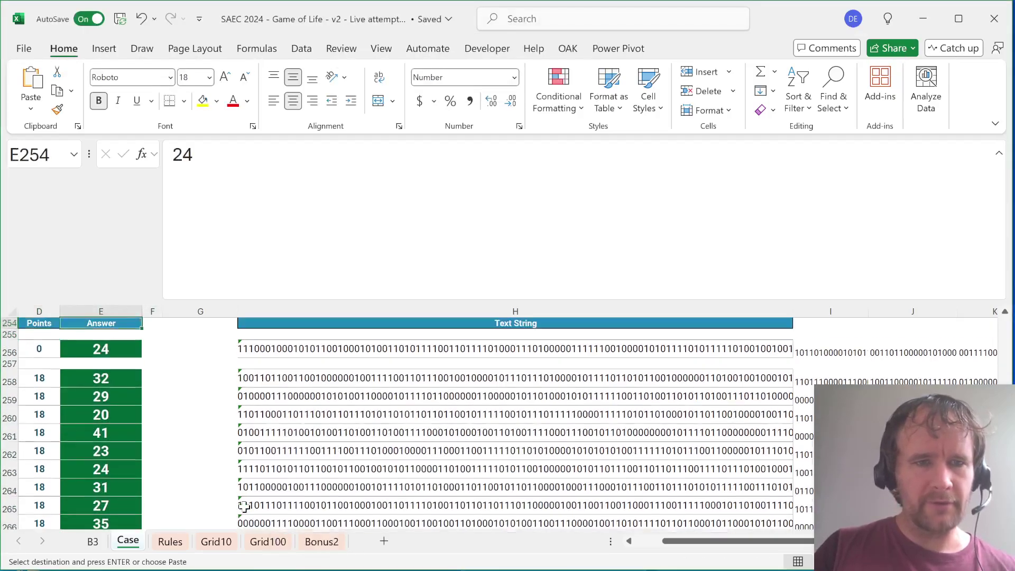
key("Up")
key("Up")
key("Left")
key("Left")
key("Left")
key("Up")
key("Up")
key("Up")
key("Right")
key("Up")
key("ctrl+Home")
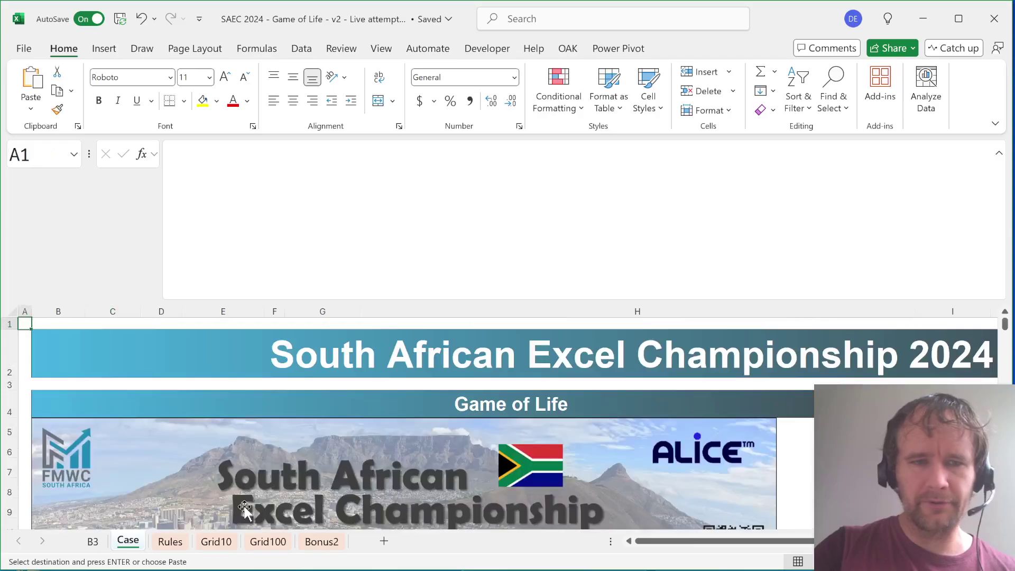
scroll(292, 389, "down", 3)
scroll(292, 389, "down", 10)
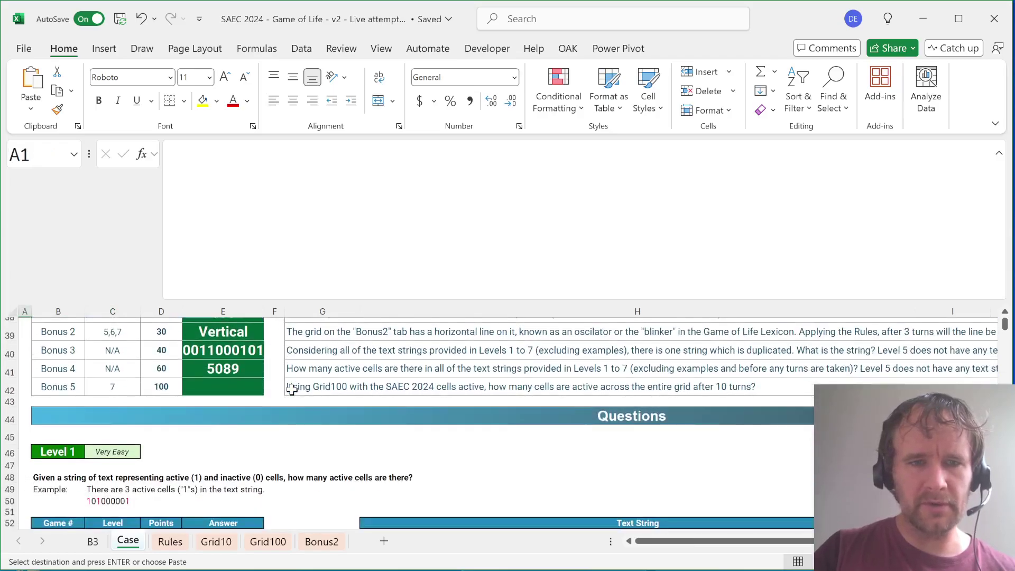
left_click(235, 383)
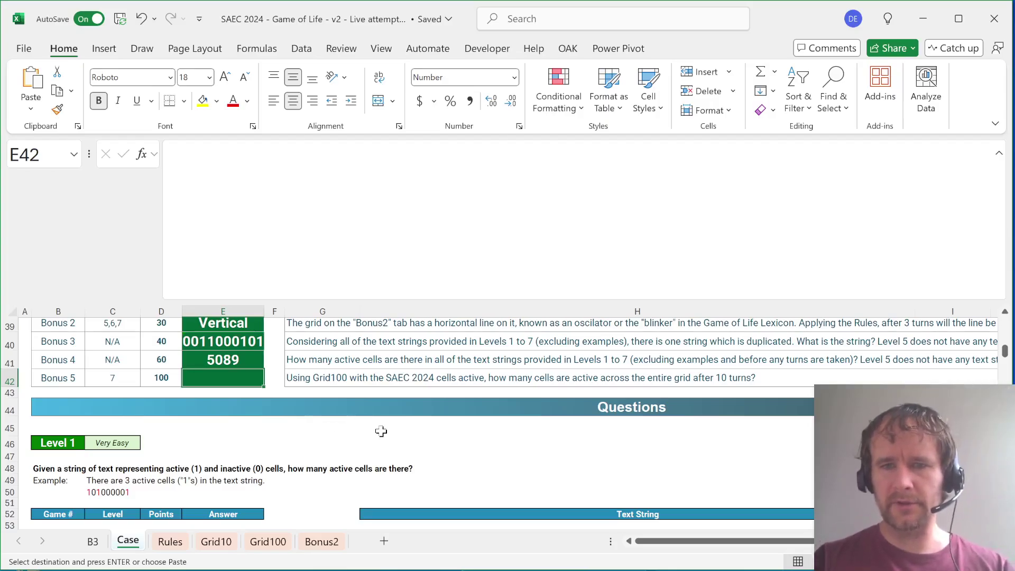
Return to the Level 7 example row, review its chained turn formulas across row 256 and select the first-turn formula in I256
scroll(381, 431, "down", 20)
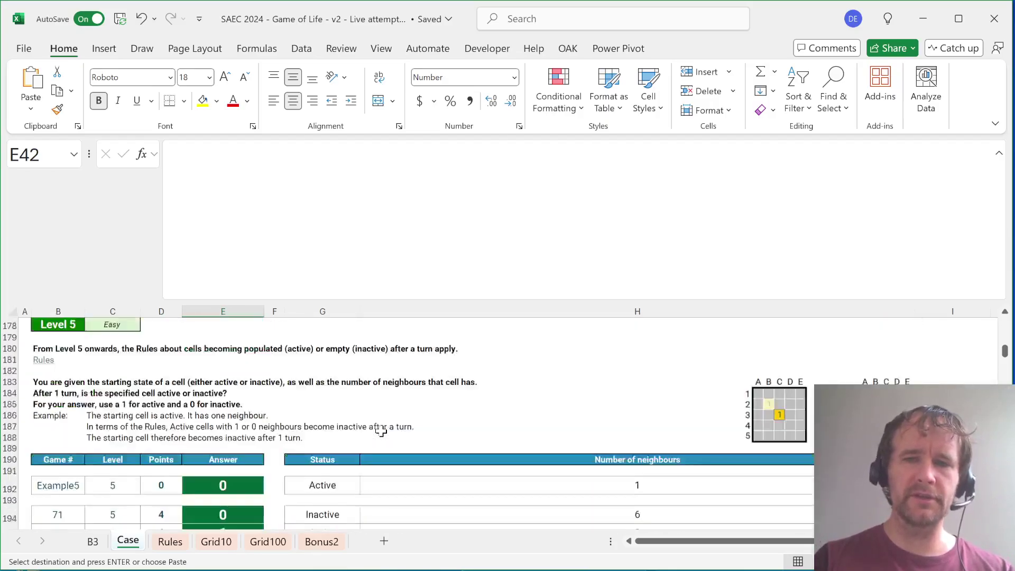
scroll(381, 432, "down", 20)
scroll(381, 431, "up", 11)
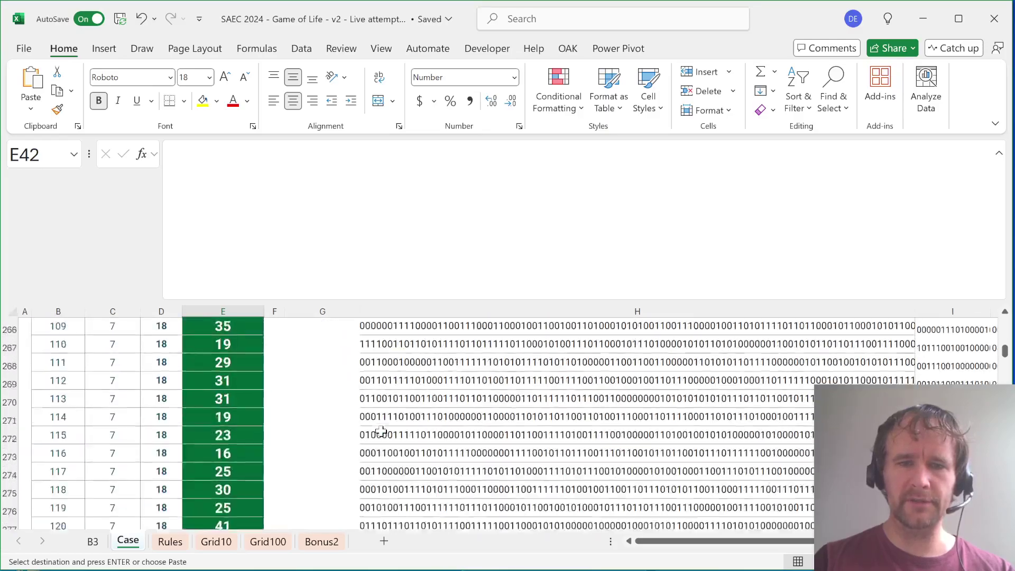
scroll(380, 431, "down", 1)
left_click(381, 415)
key("Right")
key("Right")
key("Right")
key("Right")
key("Right")
key("Right")
key("Right")
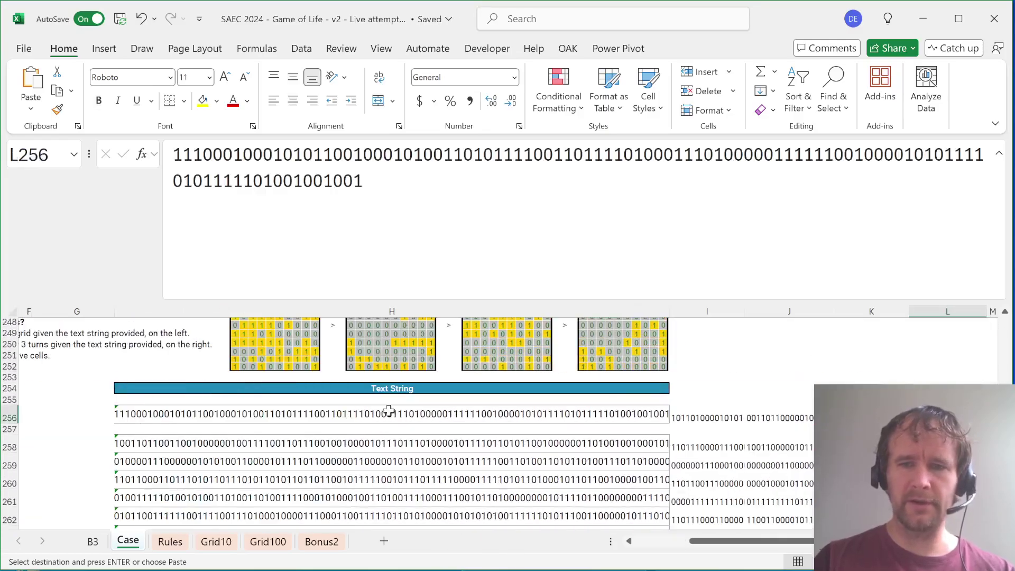
key("Right")
key("Right")
key("Right")
key("Left")
key("Left")
key("Left")
key("Left")
key("Left")
key("Left")
key("Left")
key("Left")
key("Left")
key("Left")
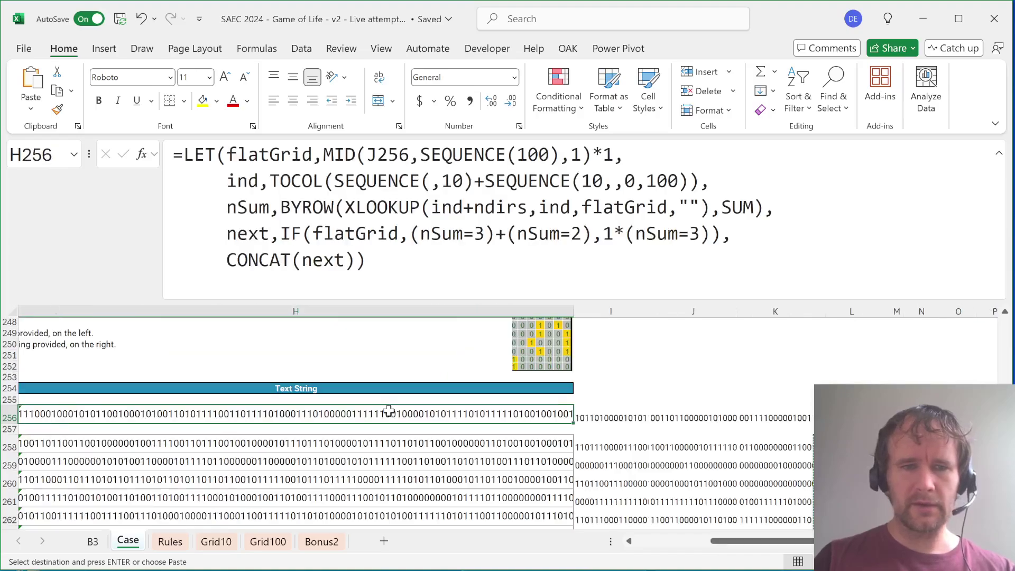
key("Right")
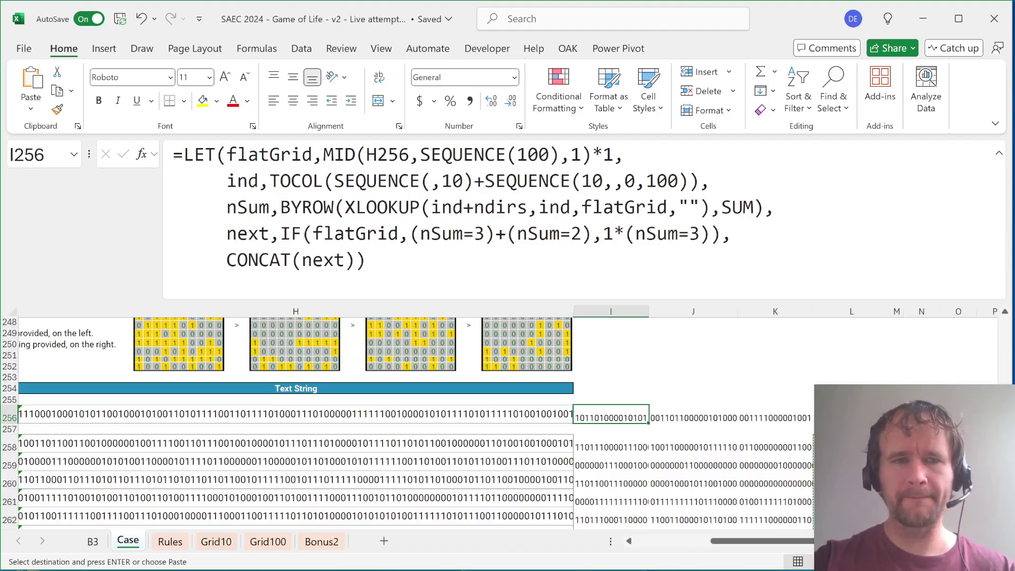
Wrap the existing LET formula in I256 in a LAMBDA with the parameter strt
left_click(259, 155)
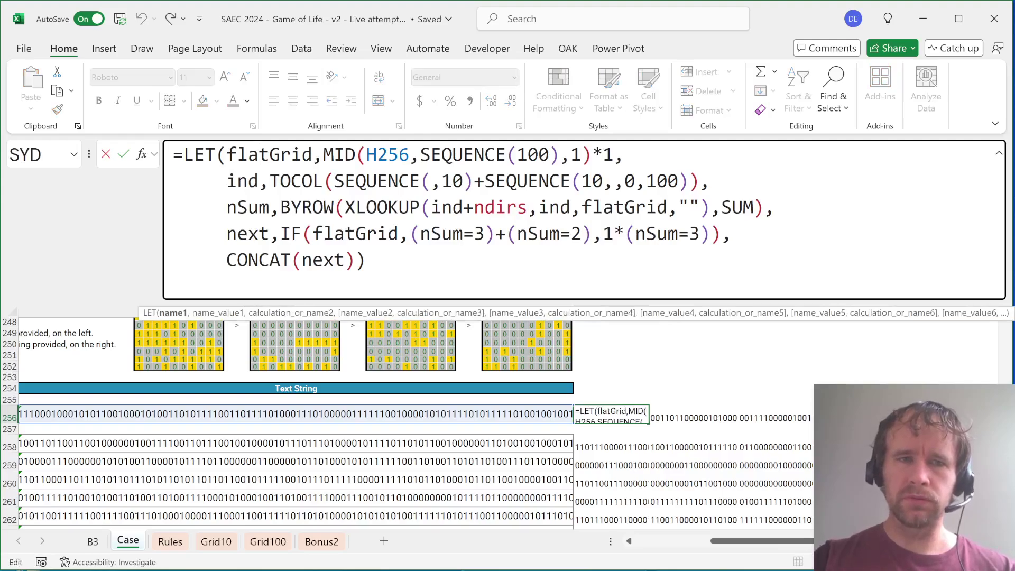
left_click(184, 154)
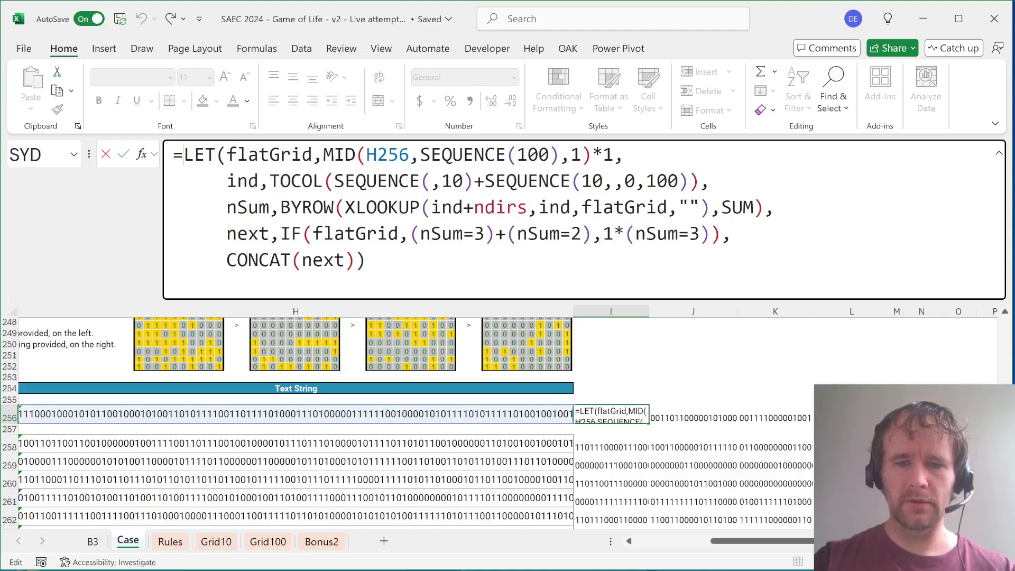
type("lam")
key("Tab")
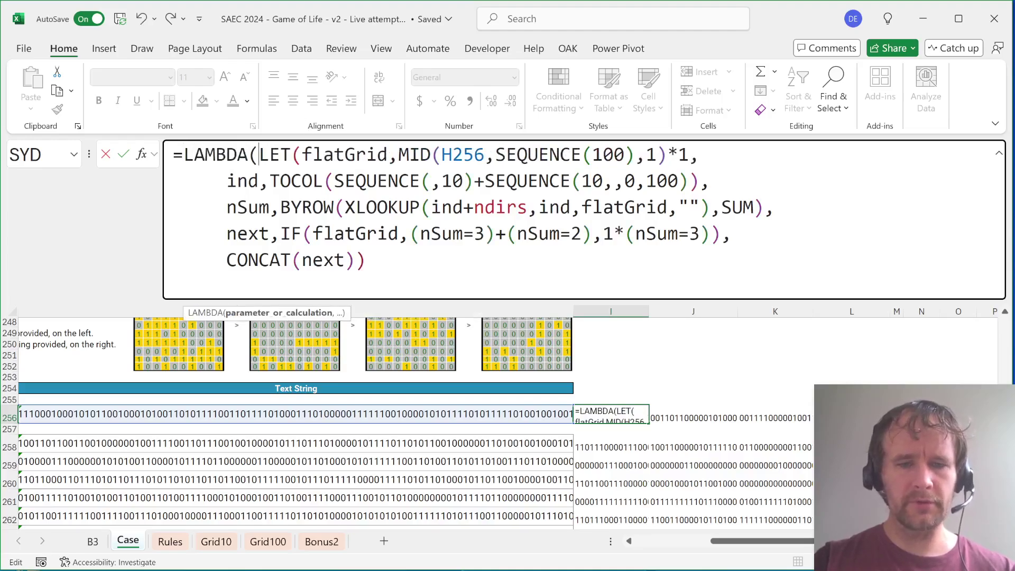
type("strt,")
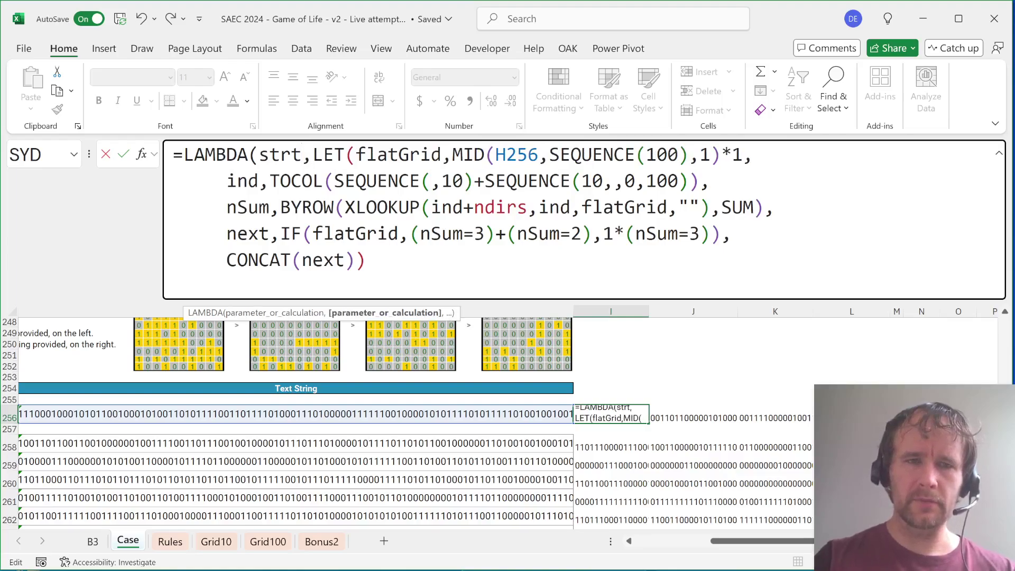
Enclose the LAMBDA in an outer LET whose first name is input
key("Home")
key("Right")
type("let")
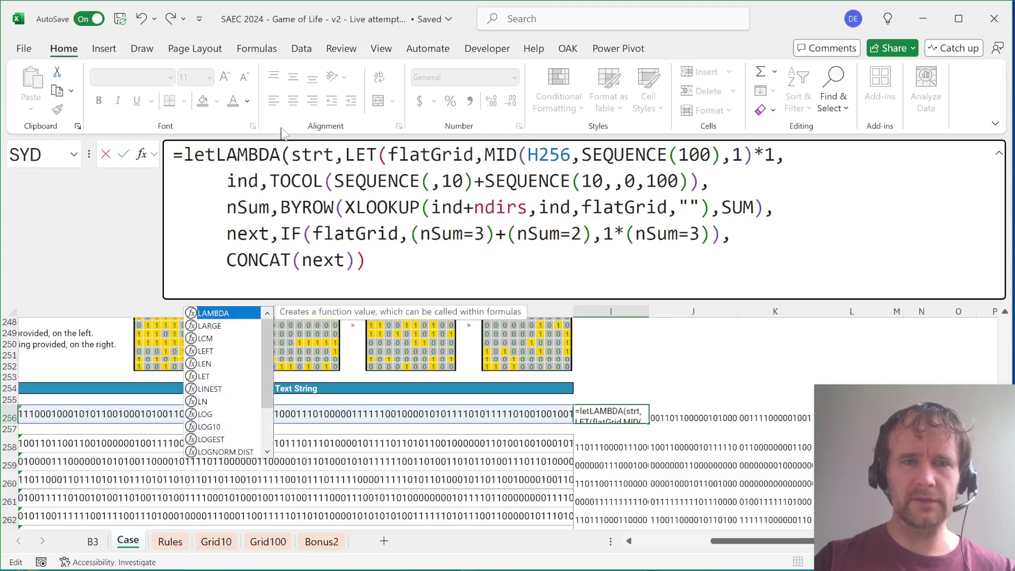
key("Tab")
type("input,")
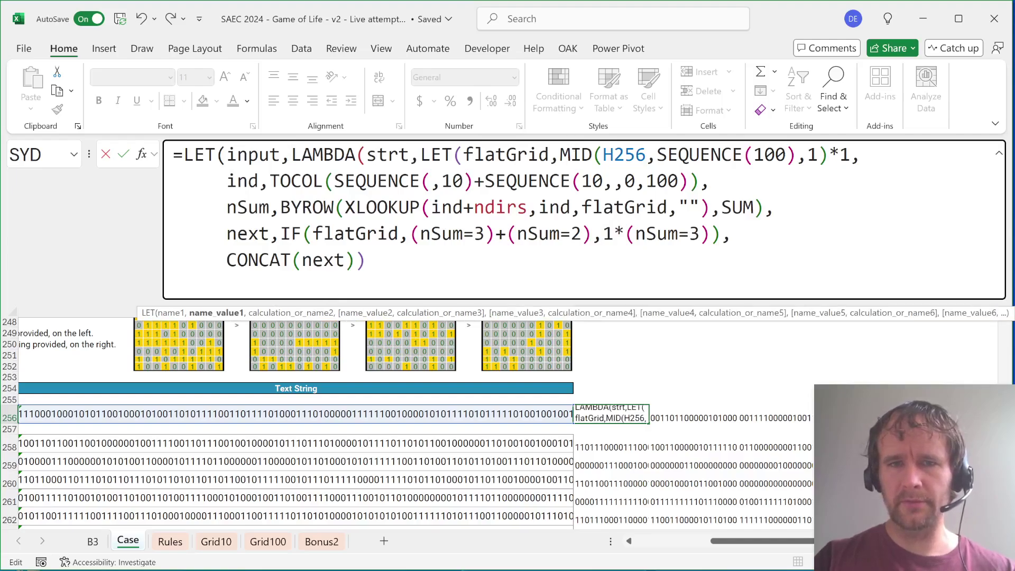
Copy the expression MID(H256,SEQUENCE(100),1)*1 and remove the whole flatGrid definition from the inner LET
left_click_drag(560, 154, 850, 154)
key("ctrl+c")
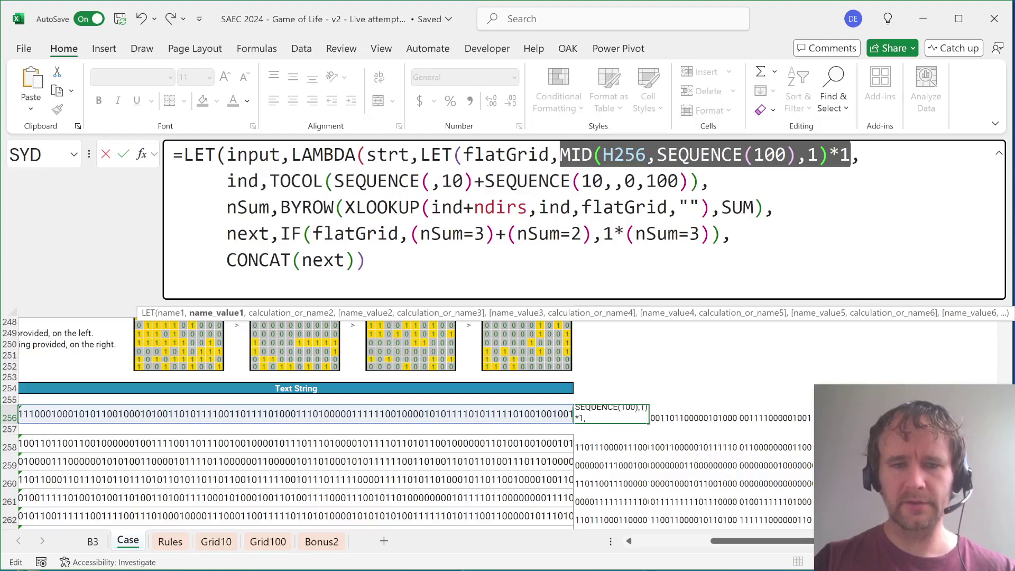
type("inp")
key("BackSpace")
key("BackSpace")
key("BackSpace")
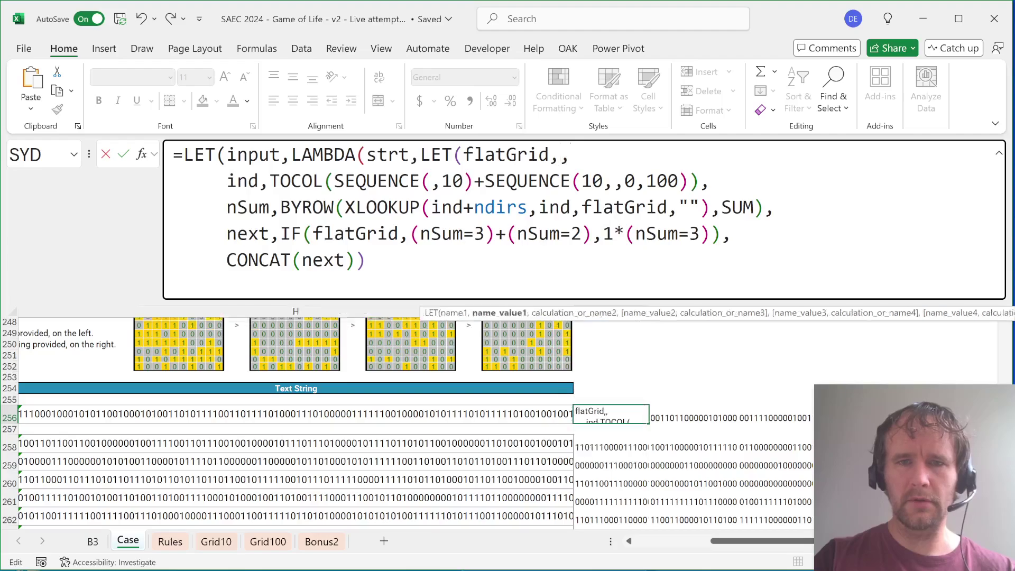
type("st")
key("Right")
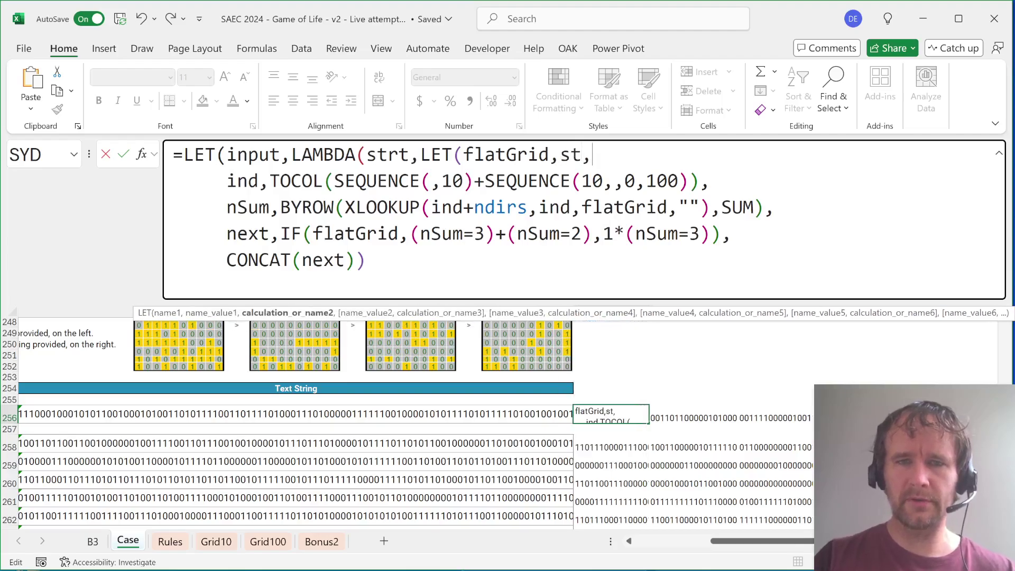
key("shift+Left")
key("shift+Left")
key("shift+Left")
key("shift+Left")
key("shift+Left")
key("shift+Left")
key("shift+Left")
key("shift+Left")
key("shift+Left")
key("shift+Left")
key("shift+Left")
key("shift+Left")
key("BackSpace")
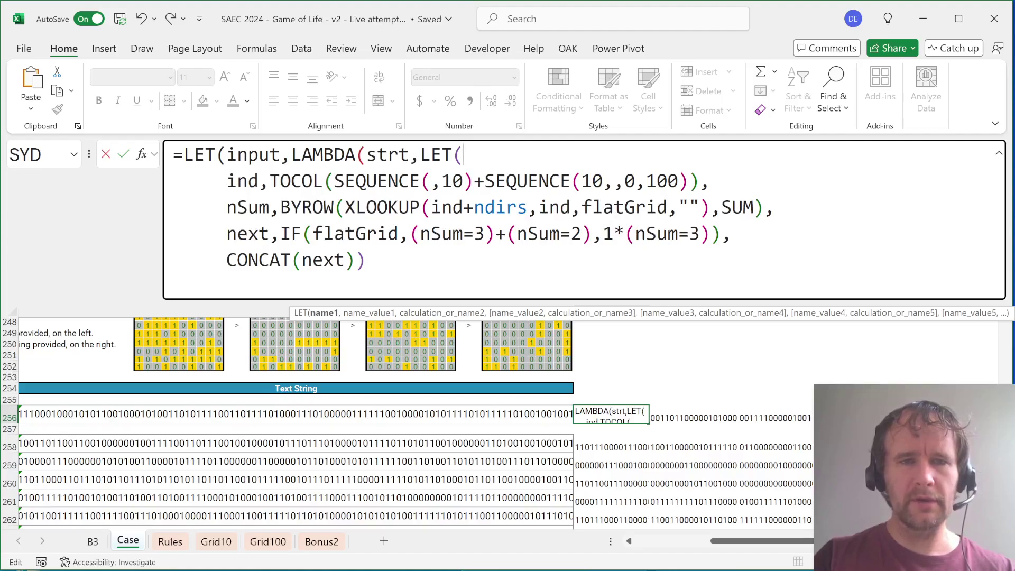
Define input in the outer LET as MID(H256,SEQUENCE(100),1)*1, followed by a comma before the LAMBDA
key("ctrl+Left")
key("ctrl+Left")
key("ctrl+Left")
key("ctrl+v")
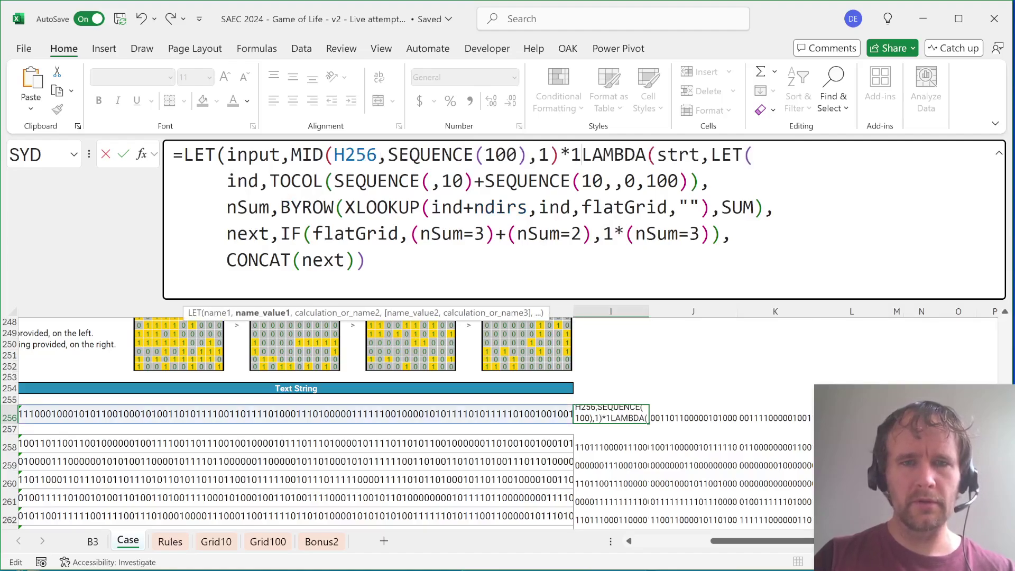
type(",")
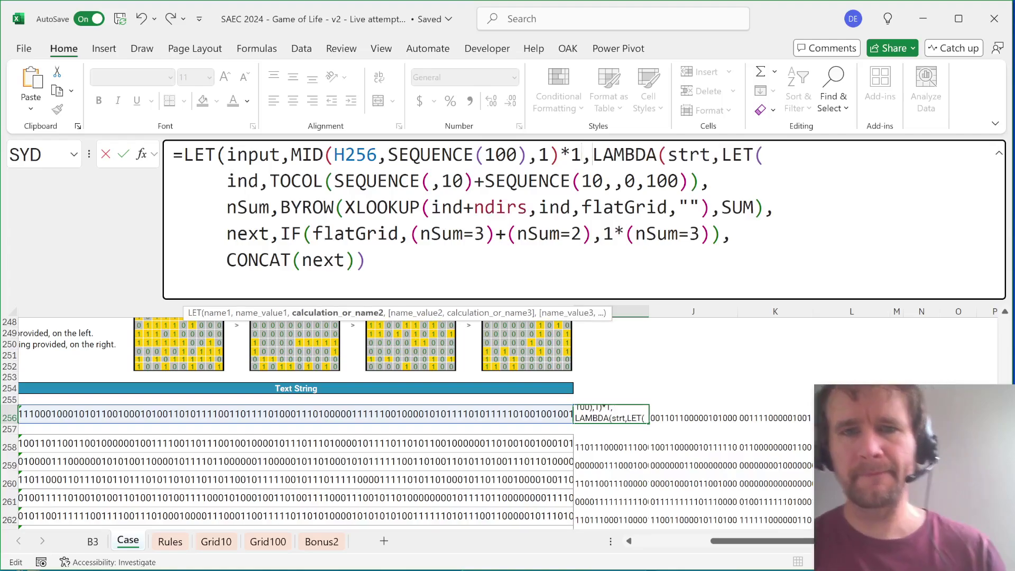
Put the LAMBDA on its own line under the name stp and rename its parameter to flatGrid
key("alt+Return")
type("stp")
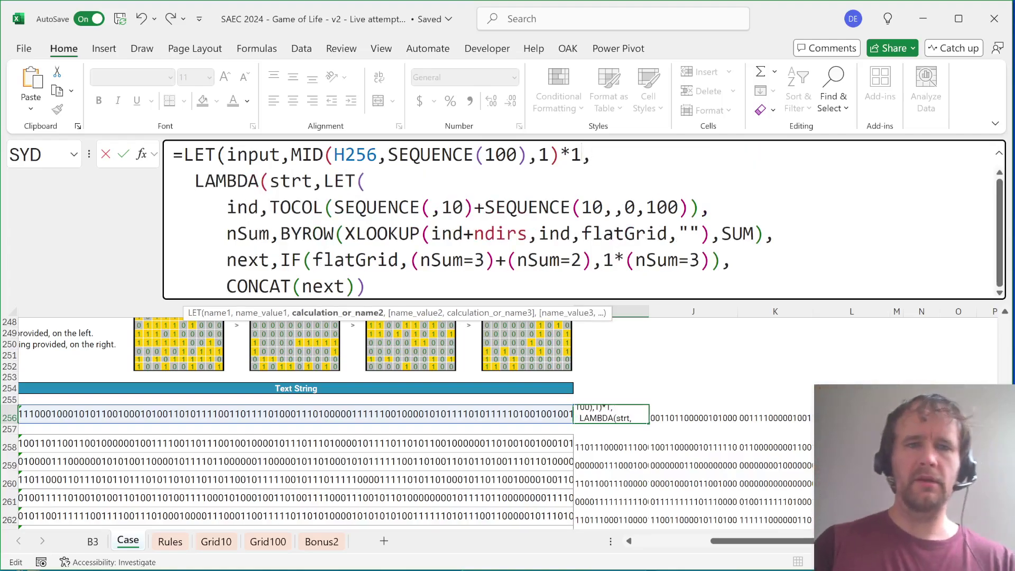
type(",")
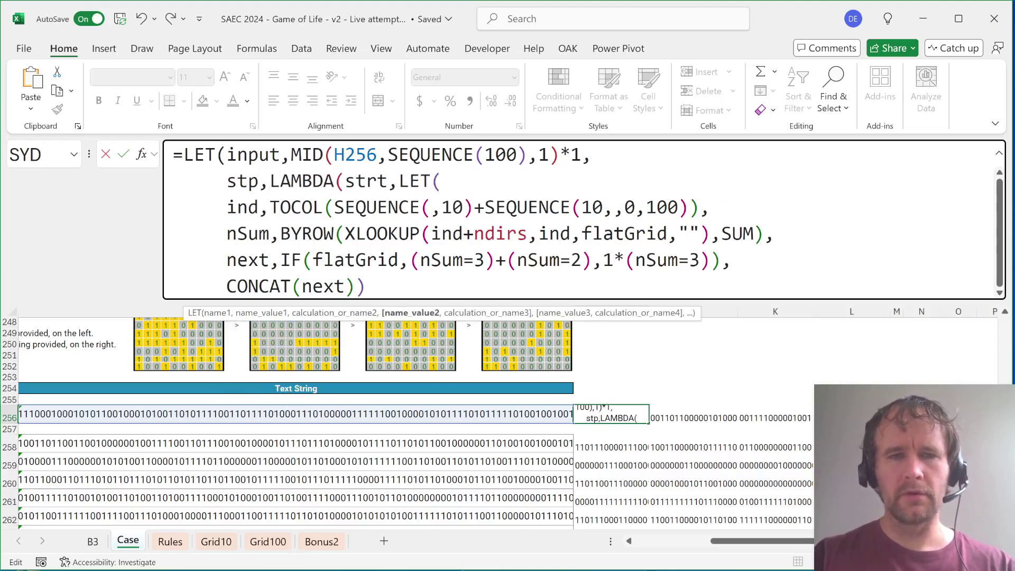
left_click(367, 181)
key("End")
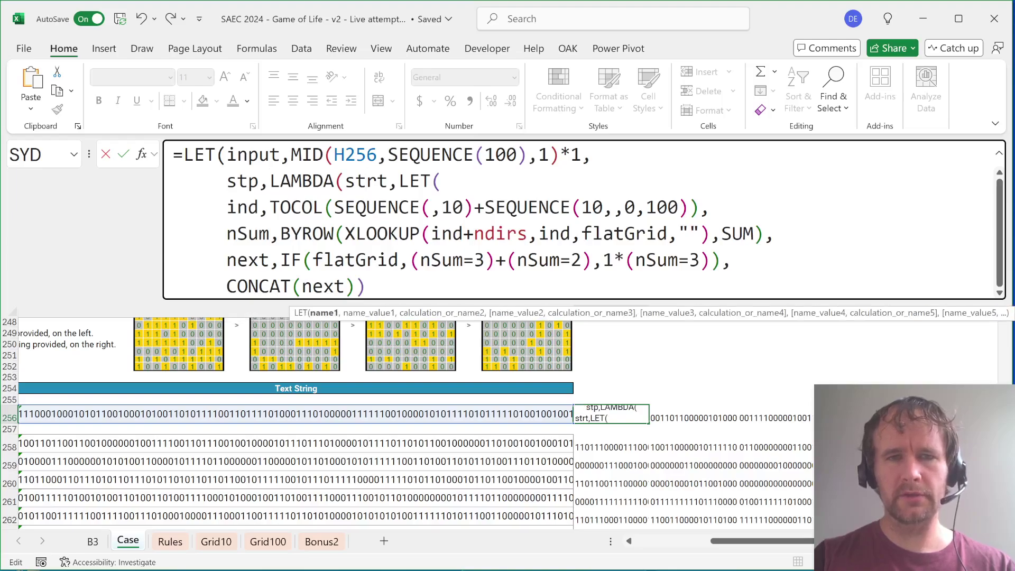
double_click(364, 181)
type("flat")
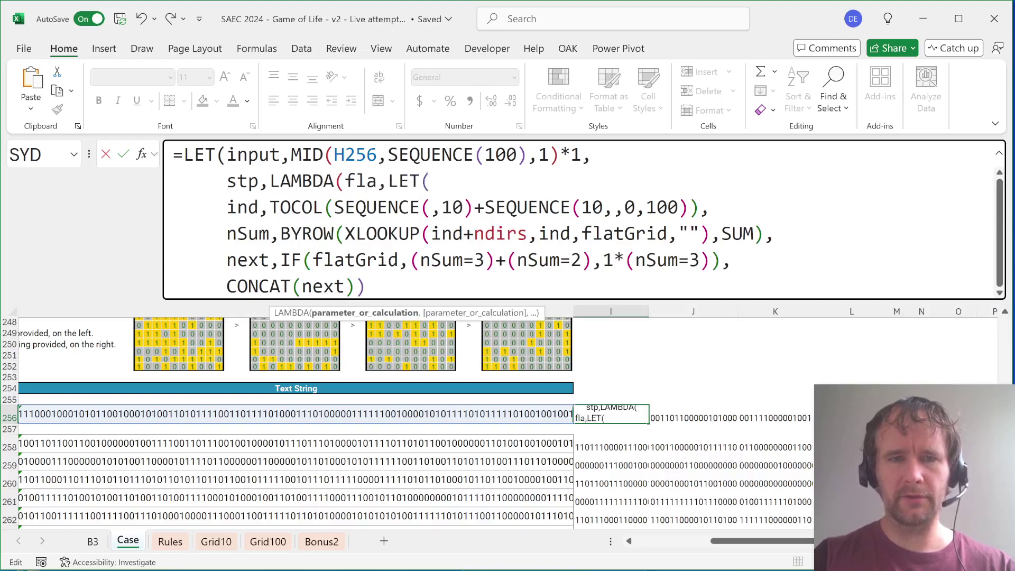
type("Grid")
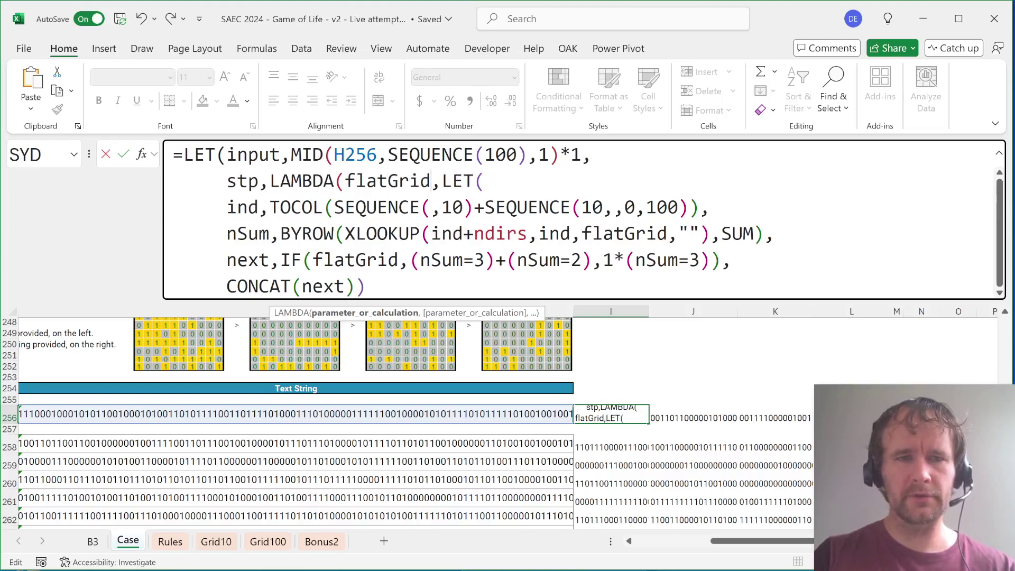
Indent the ind, nSum and next lines so they align beneath the inner LET
left_click(227, 208)
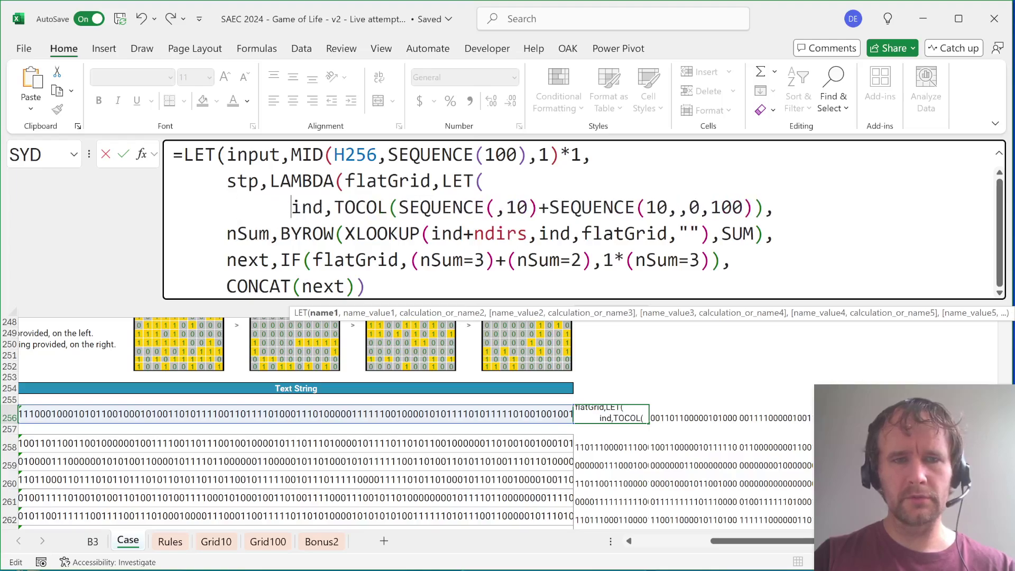
left_click_drag(485, 181, 302, 207)
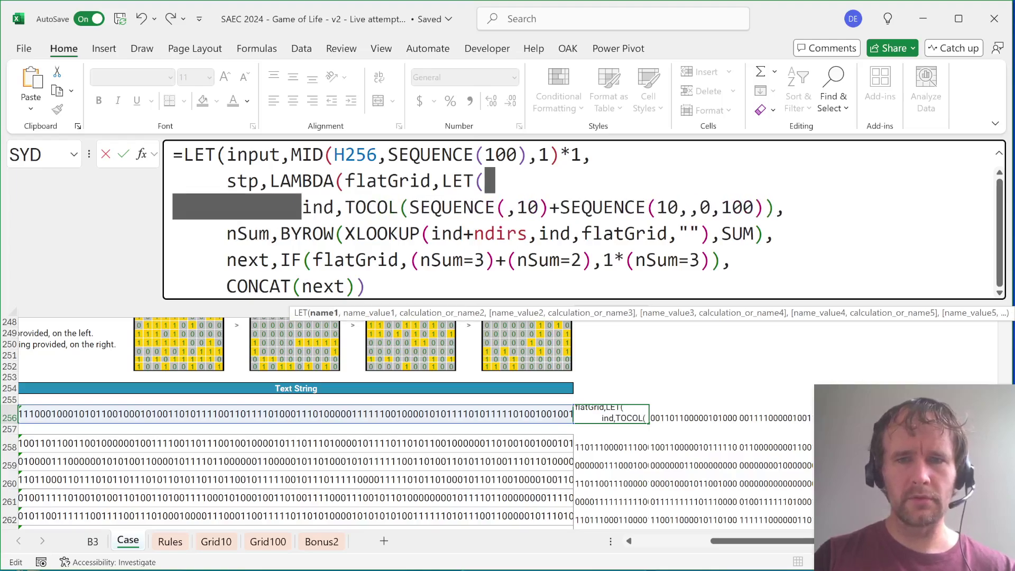
left_click(791, 208)
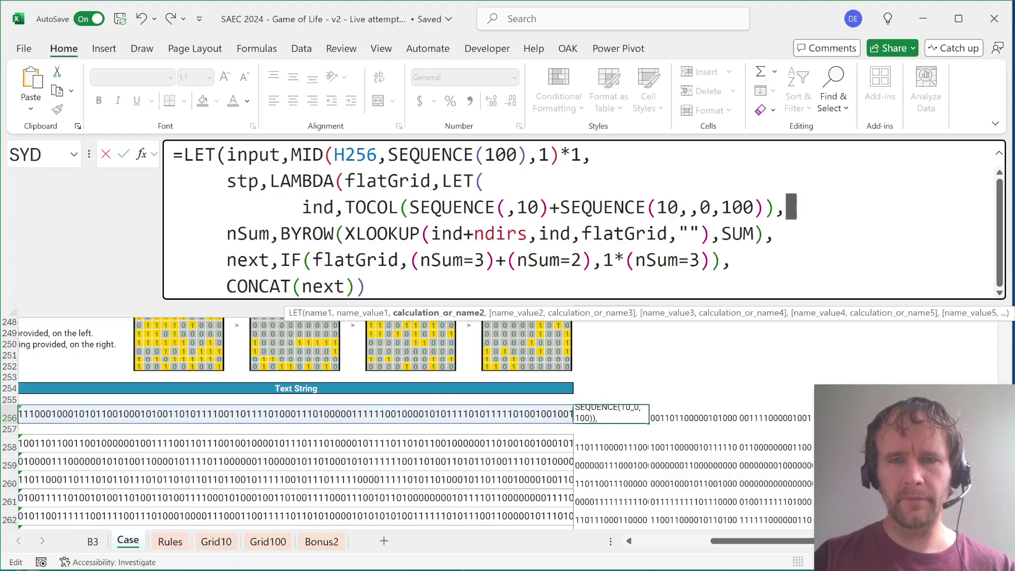
key("ctrl+shift+Right")
key("ctrl+v")
key("End")
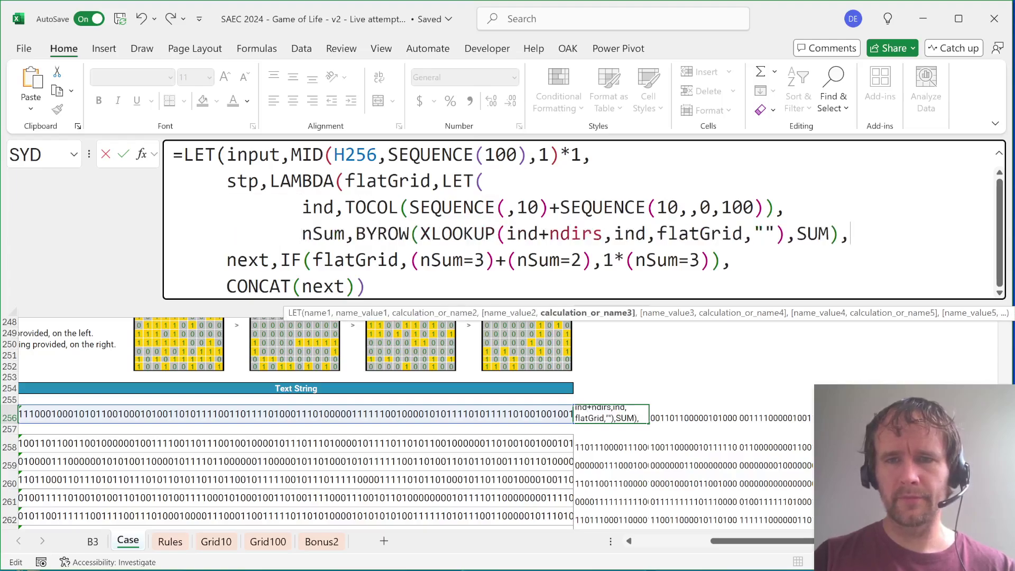
key("shift+Right")
key("ctrl+shift+Right")
key("ctrl+v")
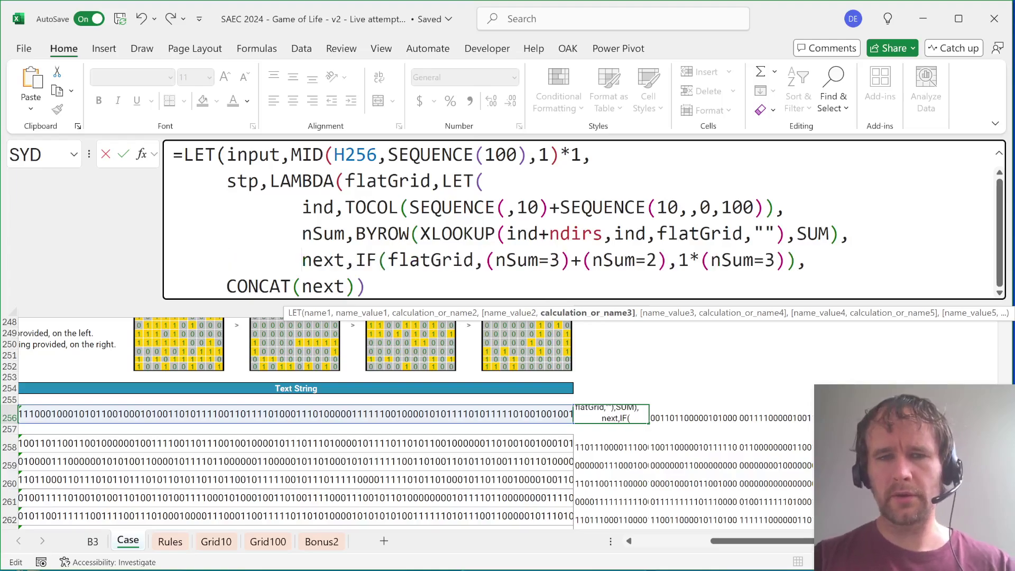
Make the inner LET return next instead of CONCAT(next), aligned with the indented lines above
left_click(227, 286)
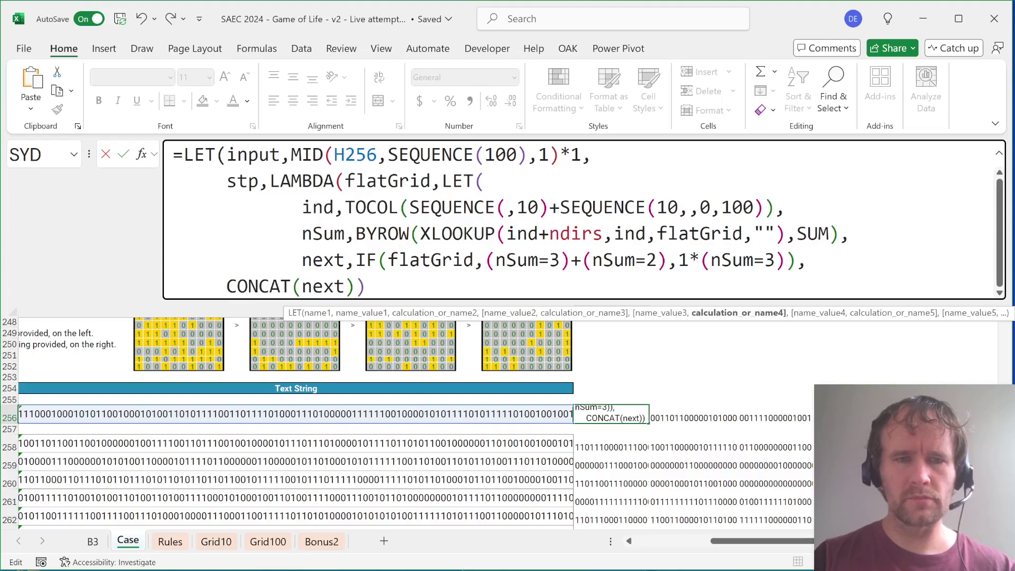
left_click_drag(227, 287, 302, 287)
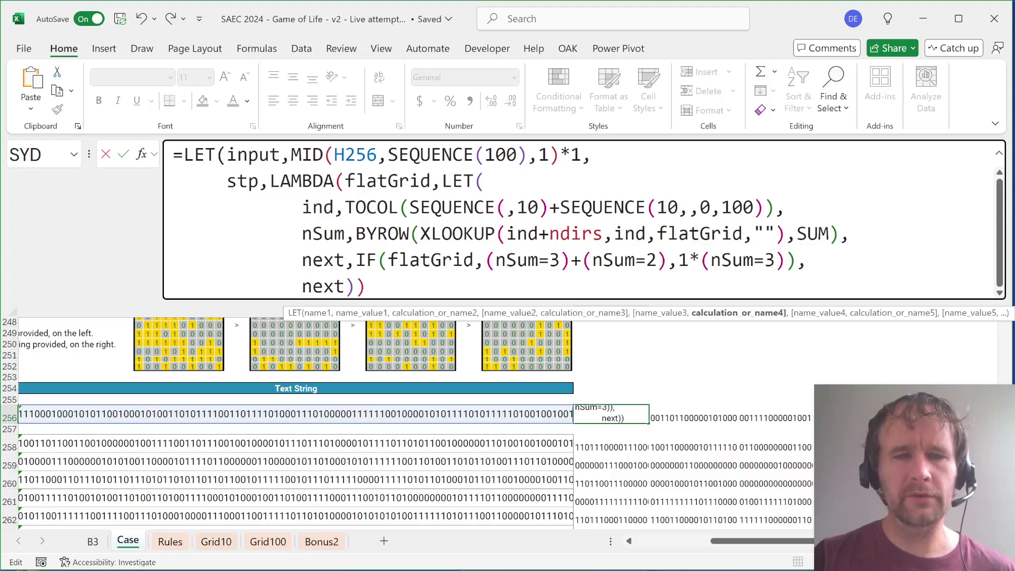
left_click(388, 181)
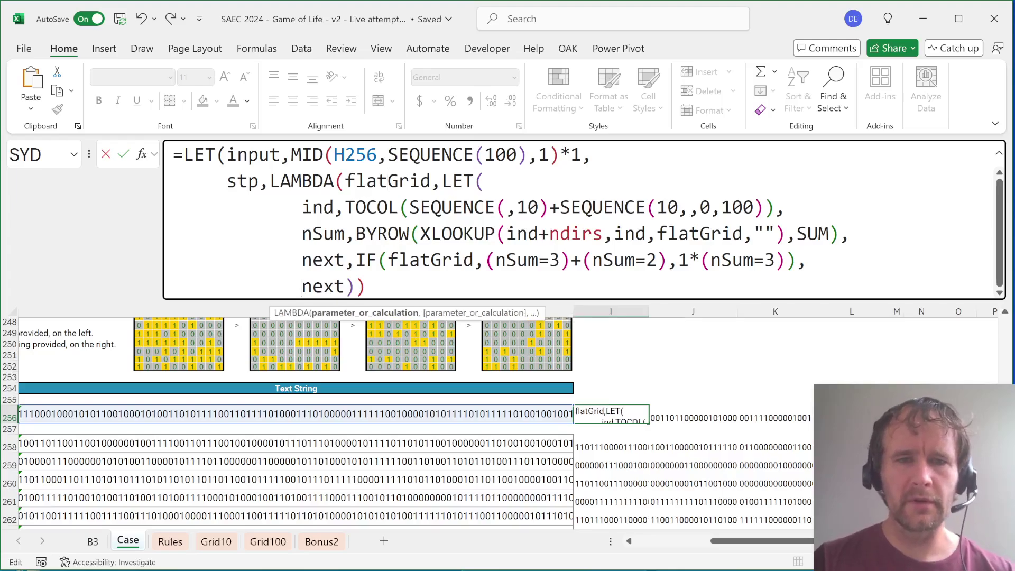
Move the ind definition out of the inner LET onto its own line between input and stp in the outer LET
left_click(323, 207)
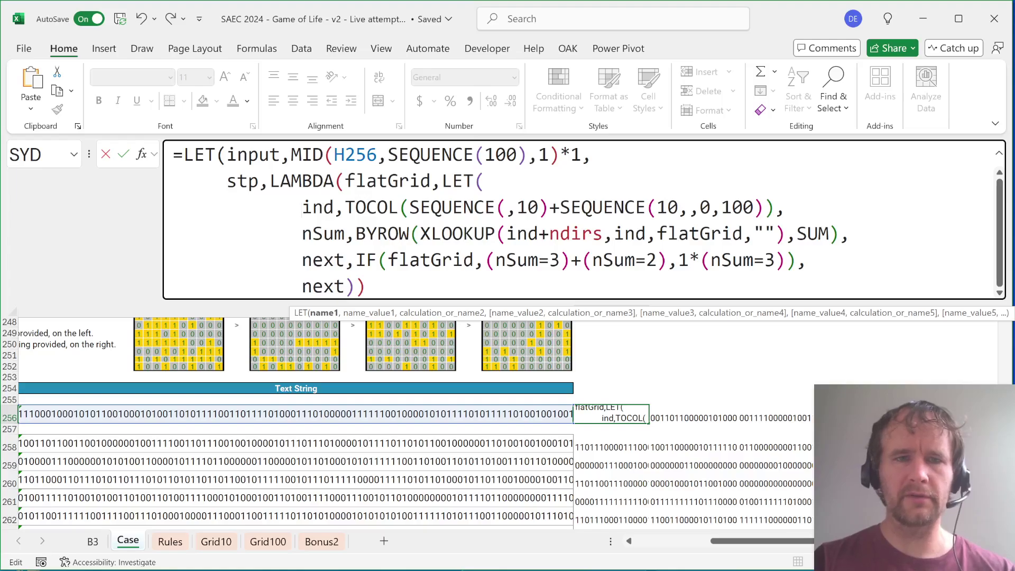
key("shift+End")
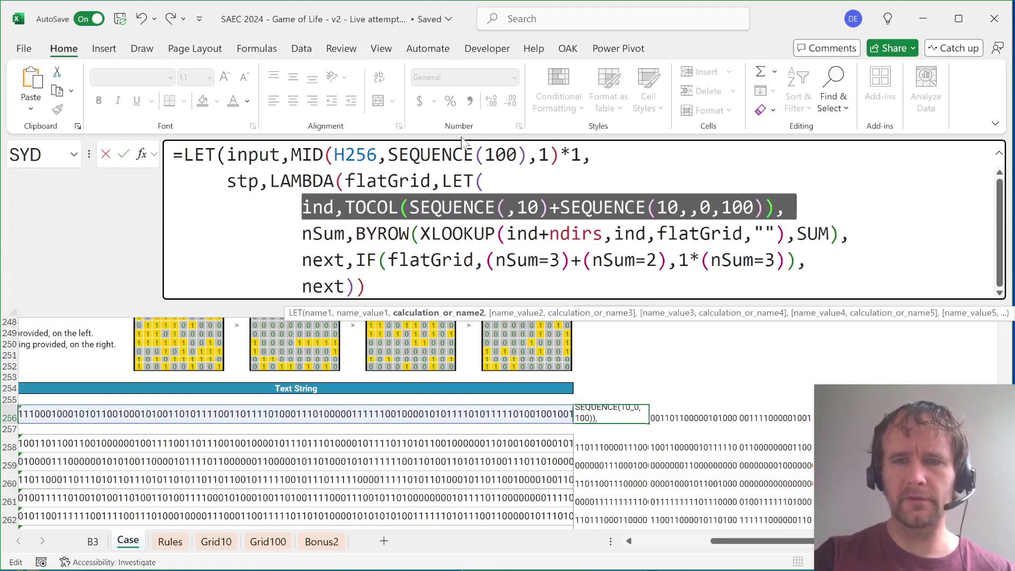
key("shift+Left")
key("shift+Left")
key("shift+Right")
key("ctrl+x")
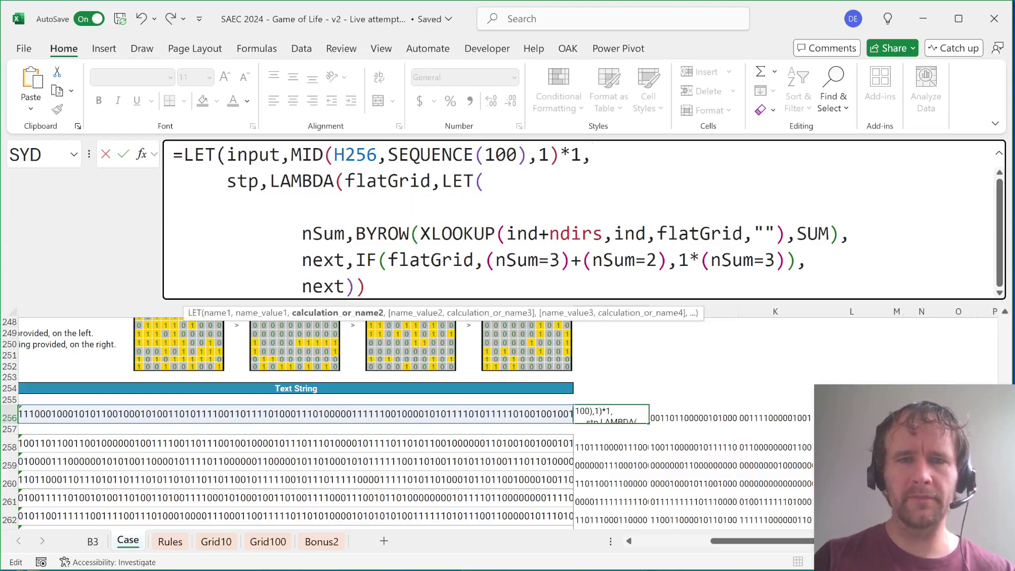
key("Return")
key("ctrl+v")
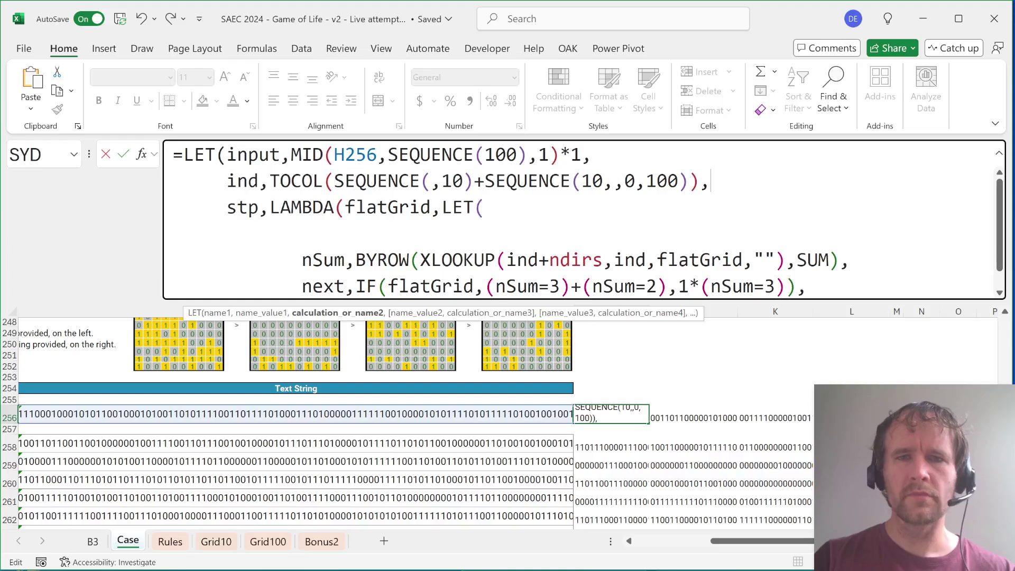
Remove the blank line that the moved ind definition left inside the inner LET
key("Down")
key("Down")
key("BackSpace")
key("BackSpace")
key("BackSpace")
key("BackSpace")
key("BackSpace")
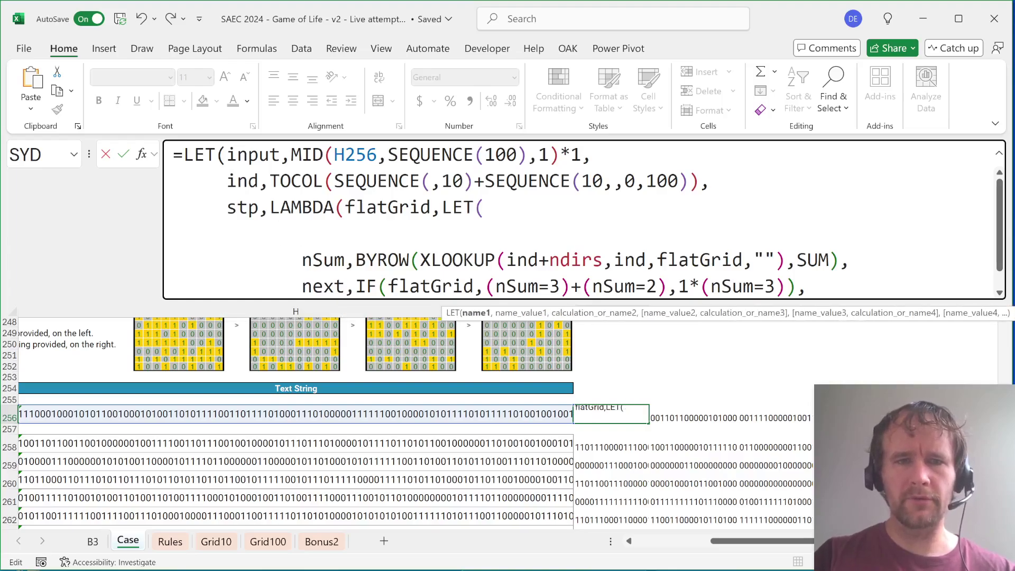
key("BackSpace")
key("BackSpace")
key("BackSpace")
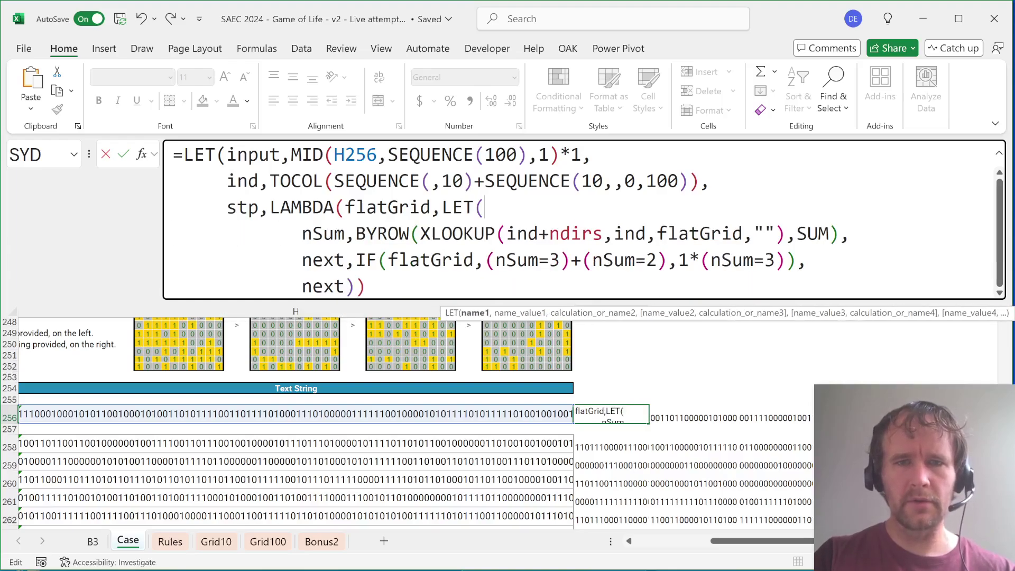
Make the outer LET return stp(input) on a new line after the stp definition and enter the formula in I256
key("Down")
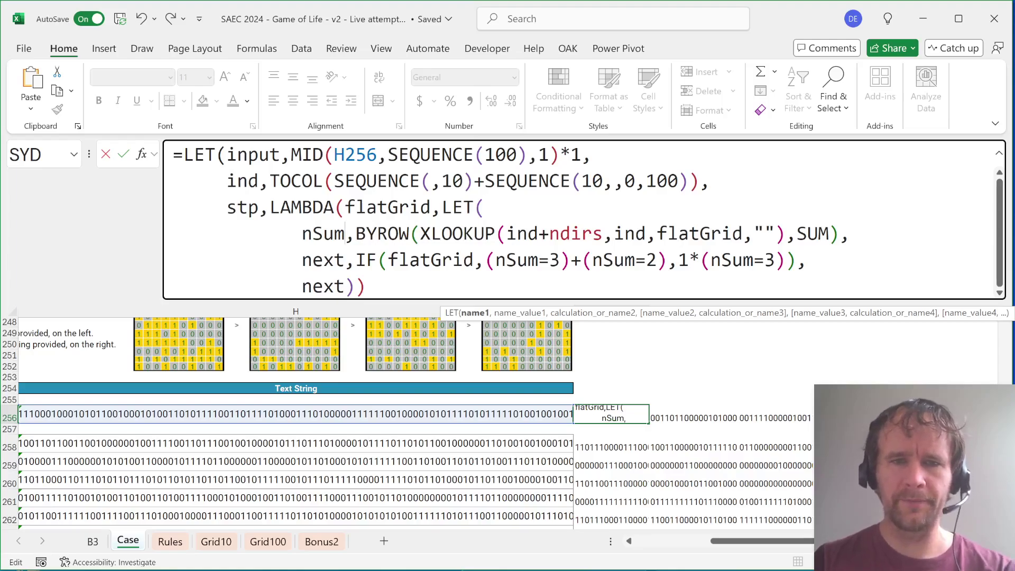
left_click(464, 233)
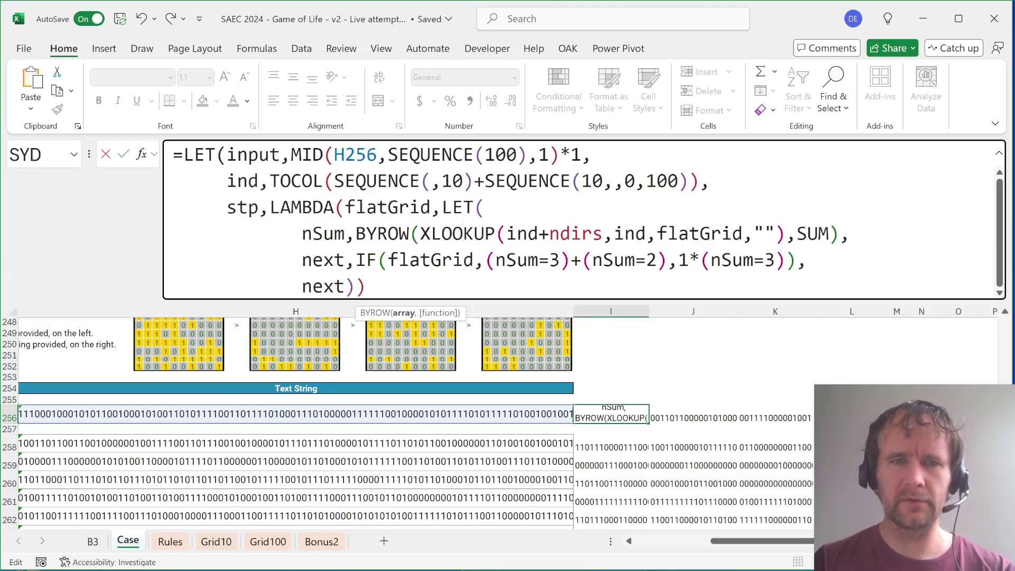
left_click(323, 260)
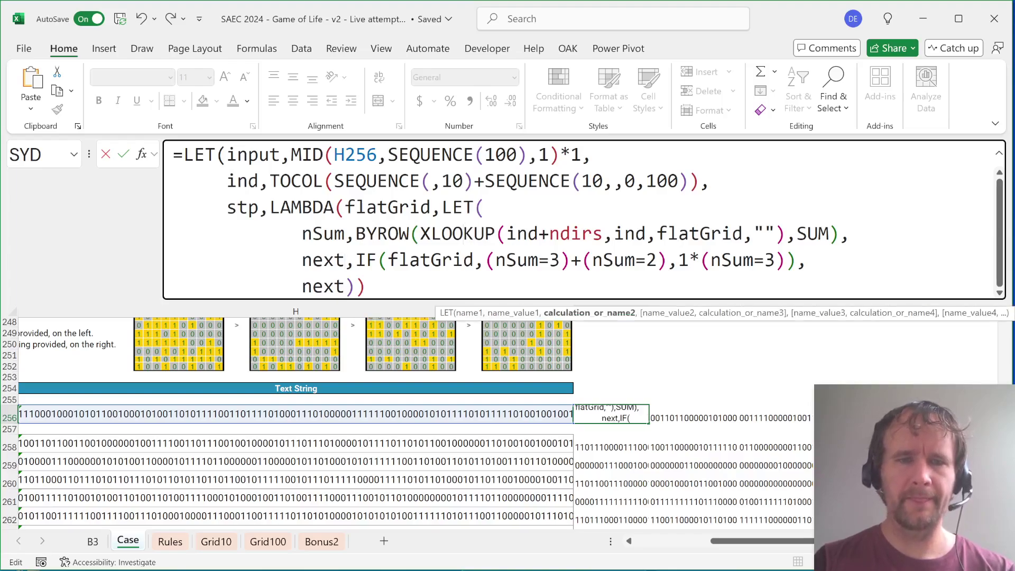
left_click(366, 286)
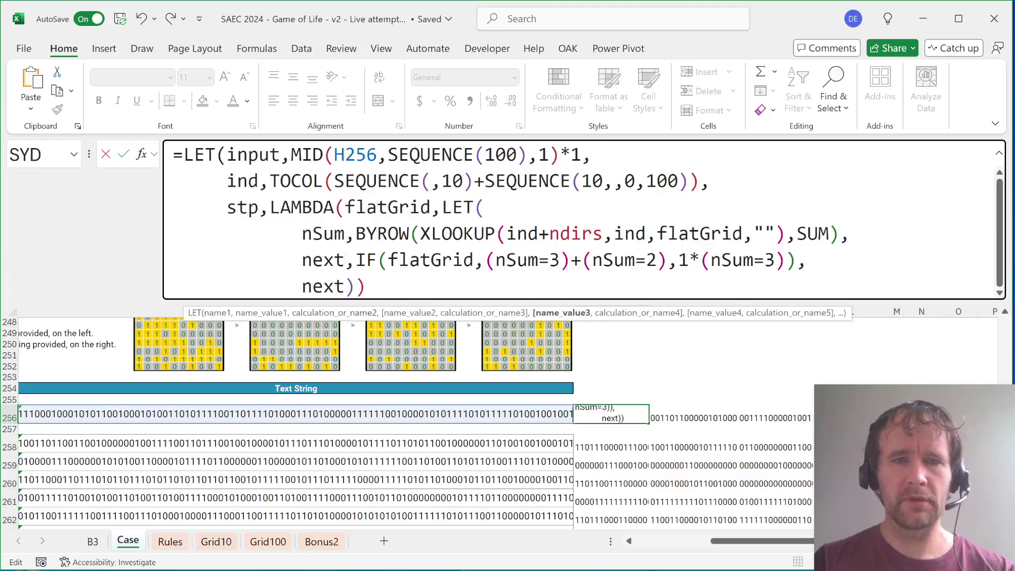
type(",")
key("alt+Return")
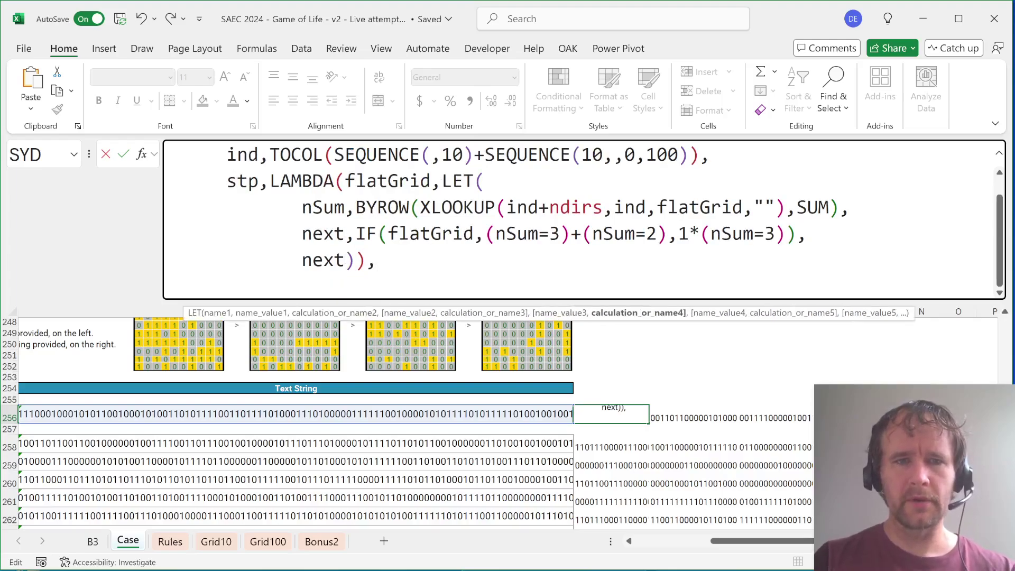
type("stp(")
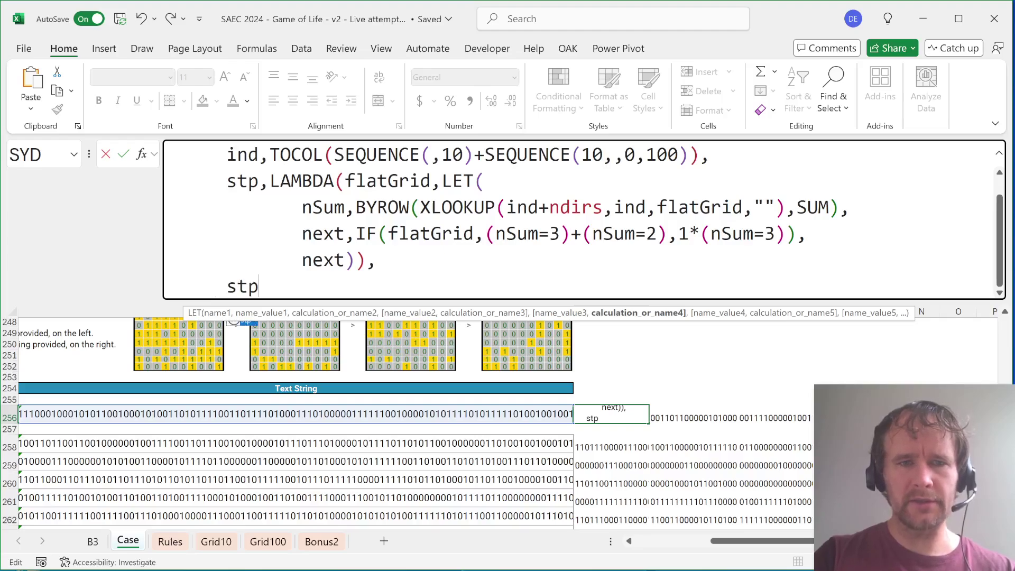
key("BackSpace")
key("BackSpace")
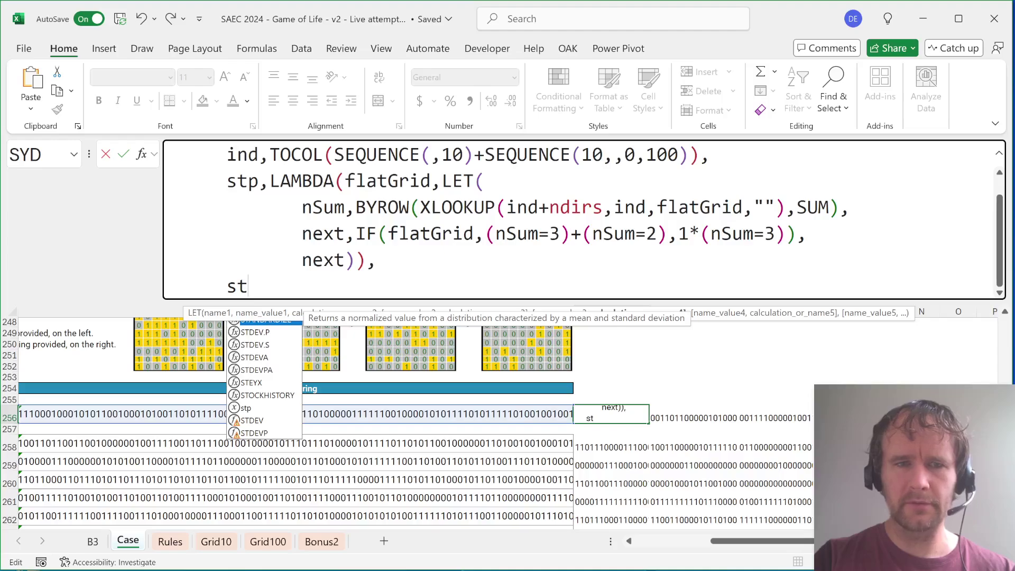
type("p(")
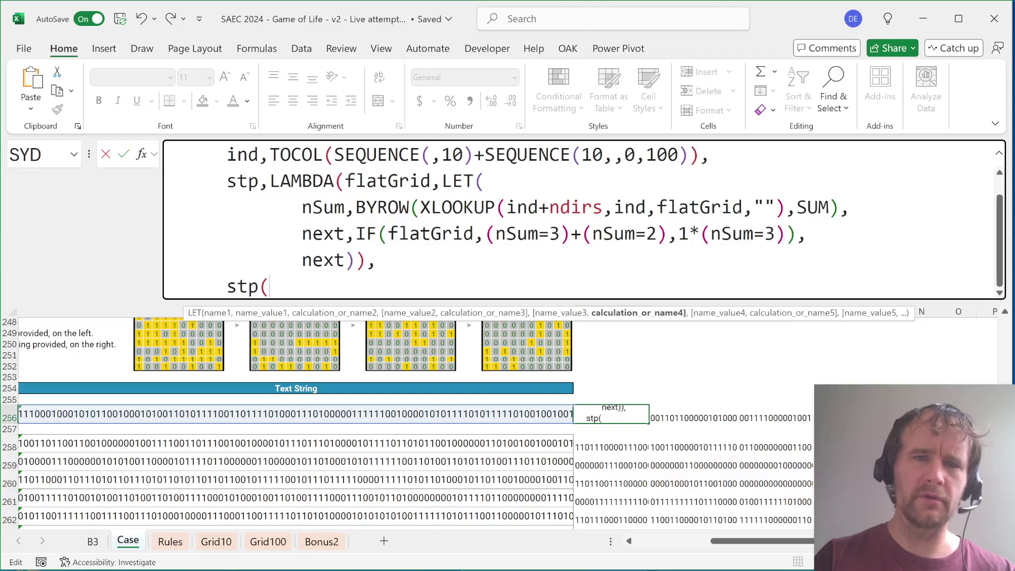
type("input)")
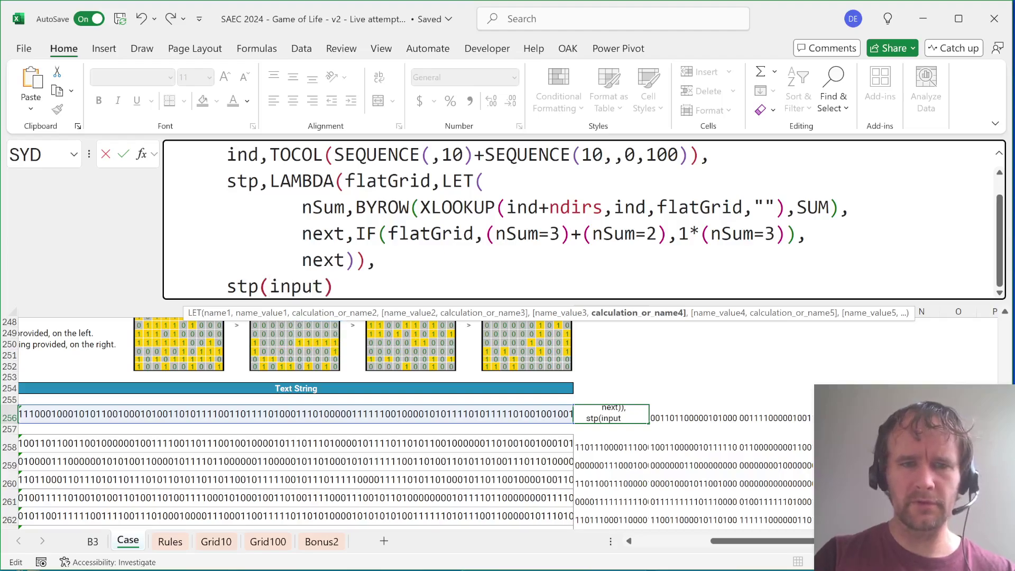
type(")")
key("Return")
key("Up")
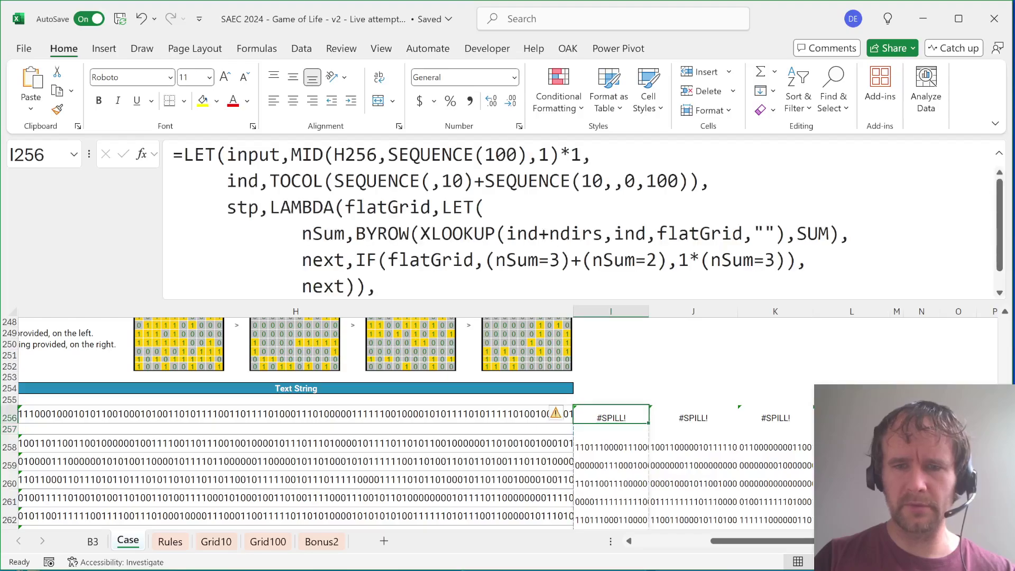
Clear the old turn formulas from J256 and K256
key("Down")
key("Up")
key("Right")
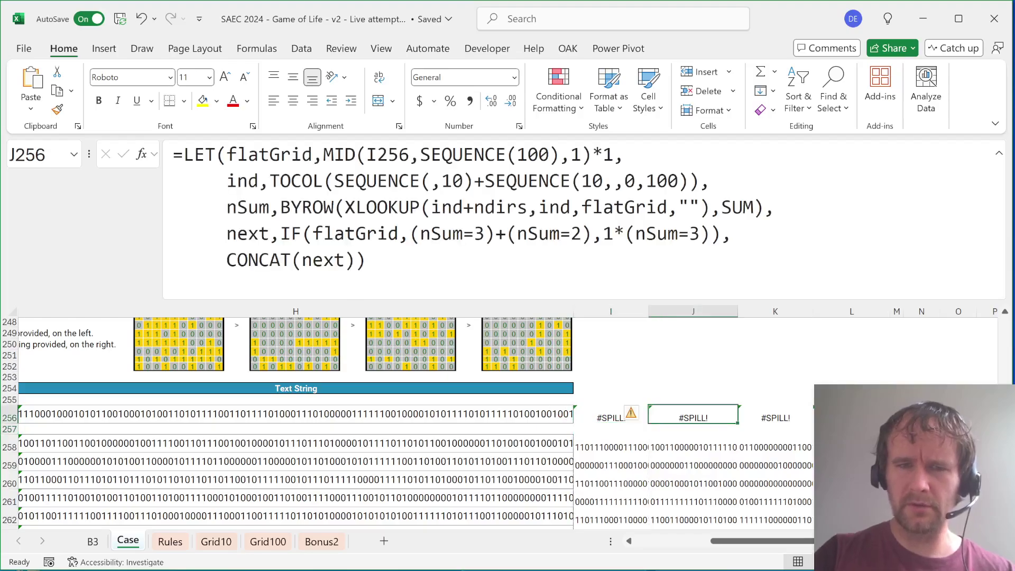
key("shift+Right")
key("shift+Right")
key("shift+Left")
key("Left")
key("Down")
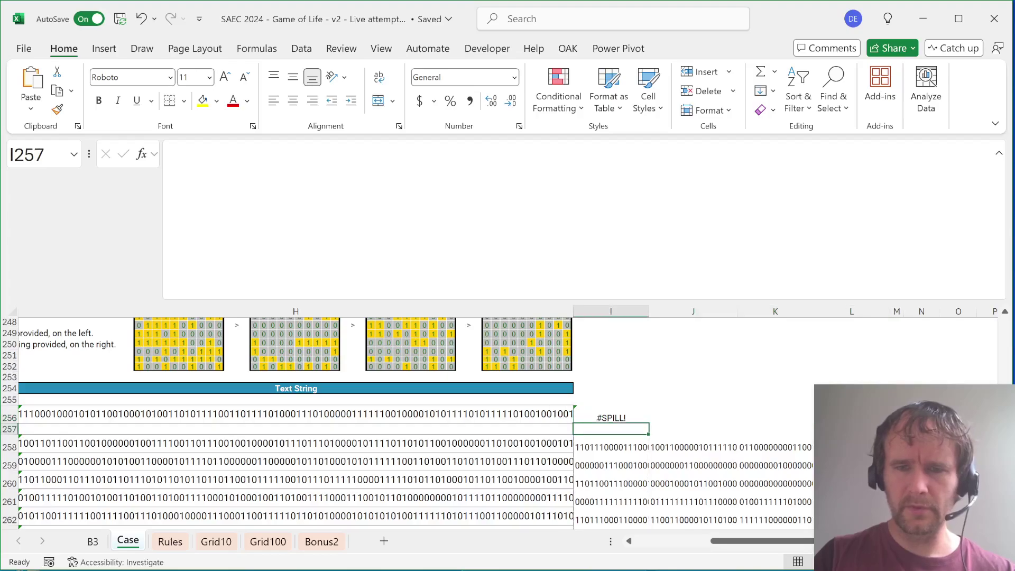
Wrap the final stp(input) call in I256 in CONCAT so it returns a single text string
key("Up")
key("ctrl+c")
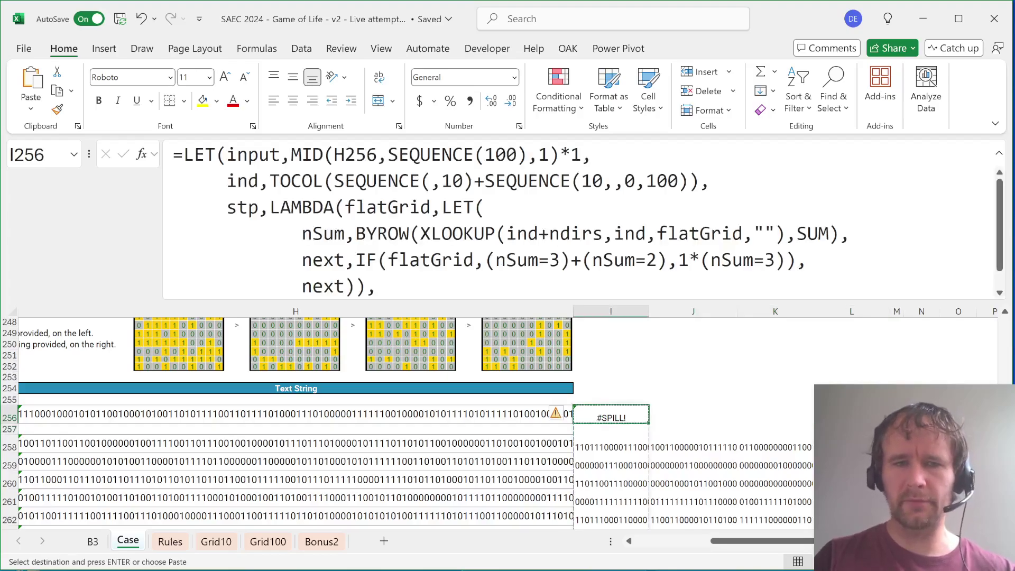
key("F2")
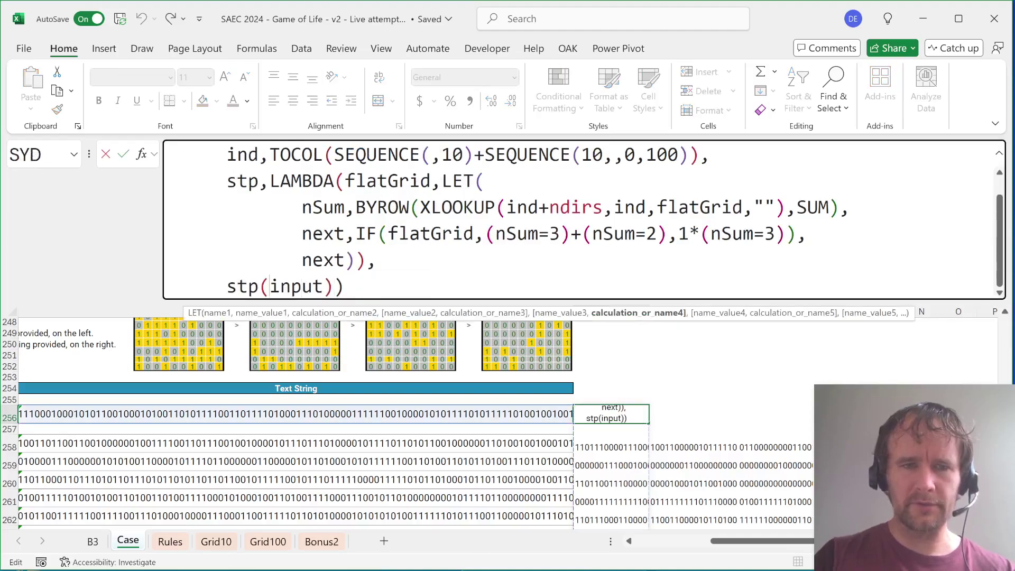
type("conc")
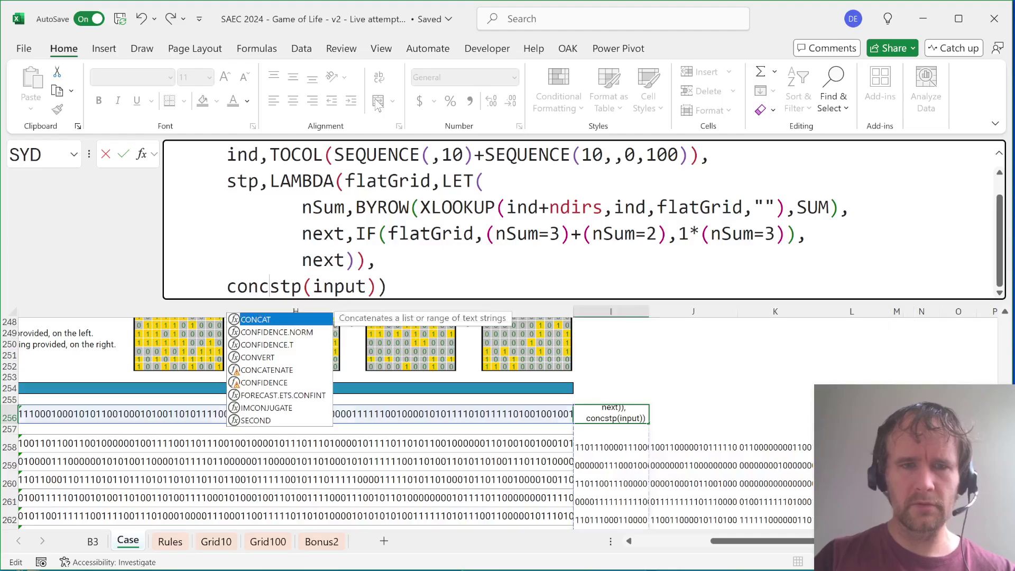
key("Tab")
key("Left")
key("F2")
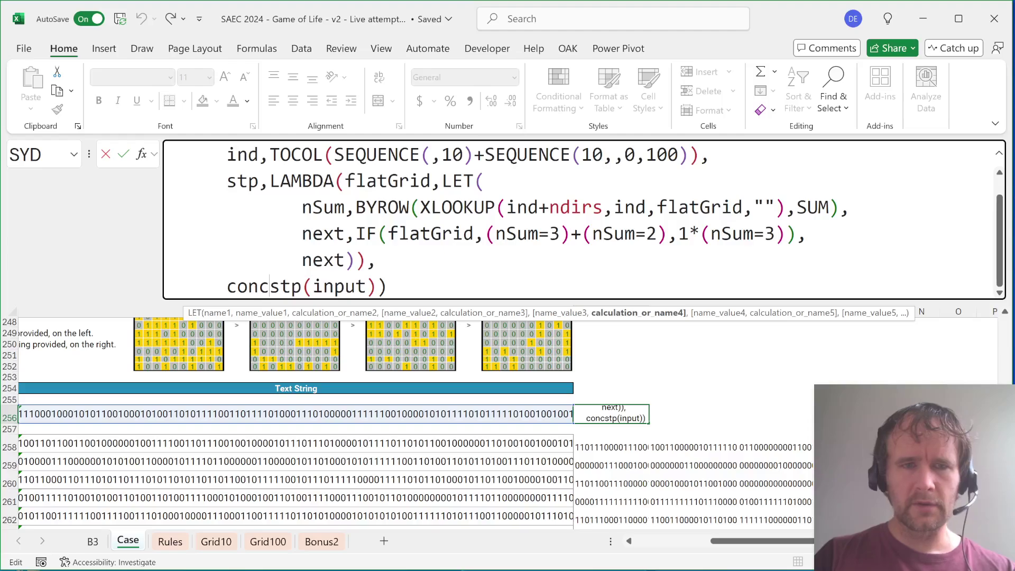
type("at(")
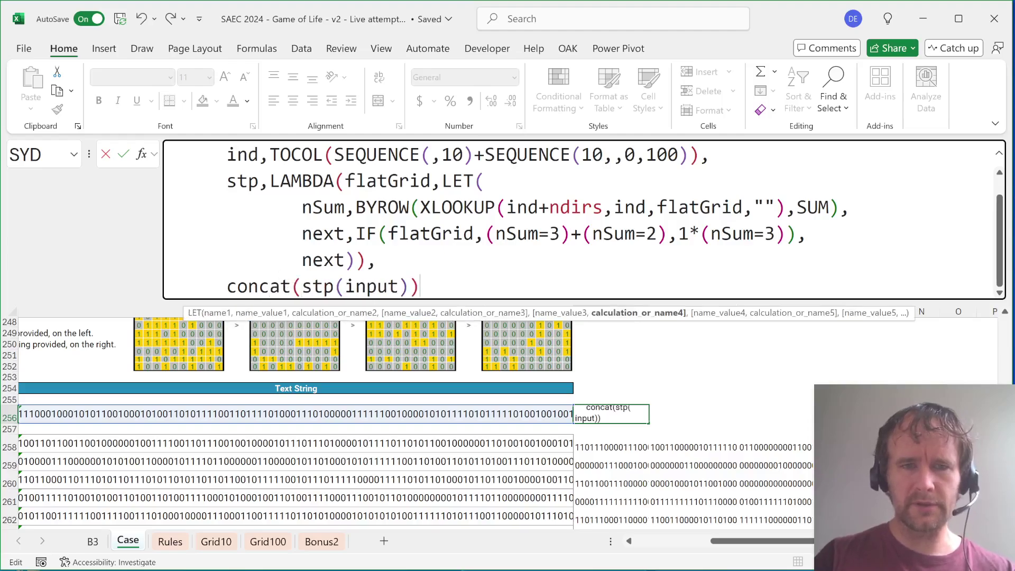
type(")")
key("Return")
key("Up")
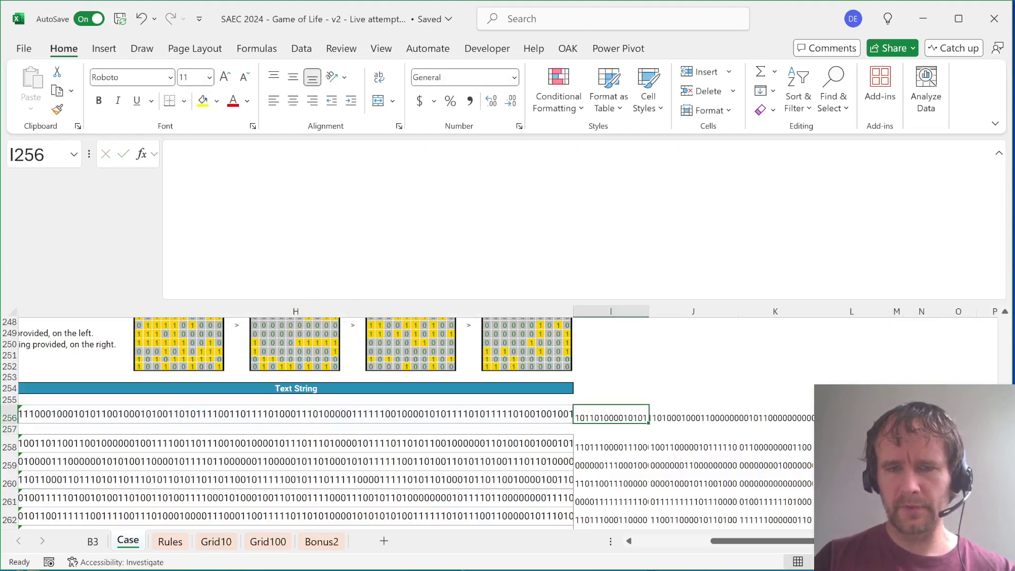
Move the formula from I256 to K256, keeping its reference to H256
key("Up")
key("Down")
key("Down")
key("Up")
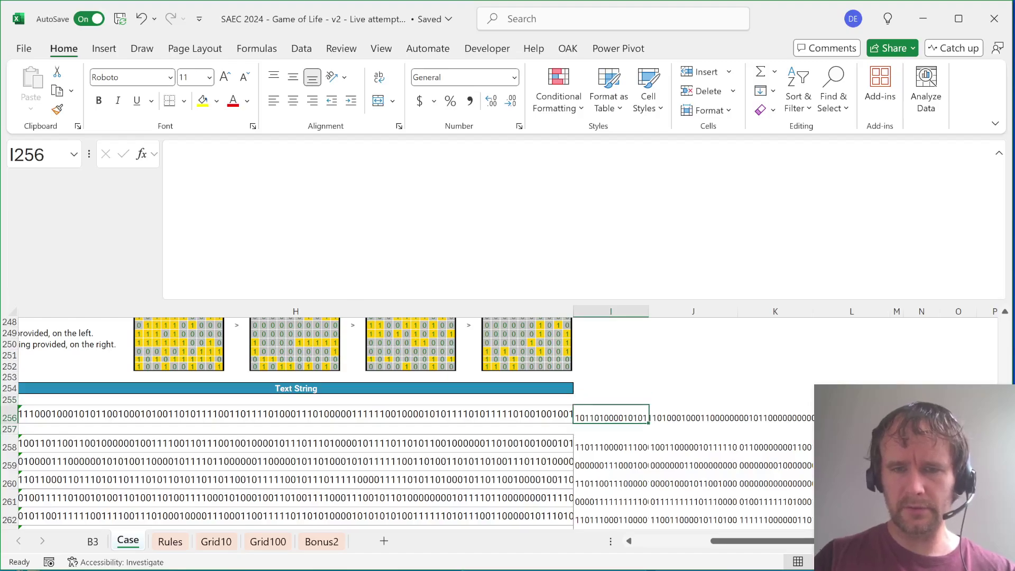
key("Right")
key("Right")
key("Right")
key("Right")
key("Right")
key("Right")
key("Right")
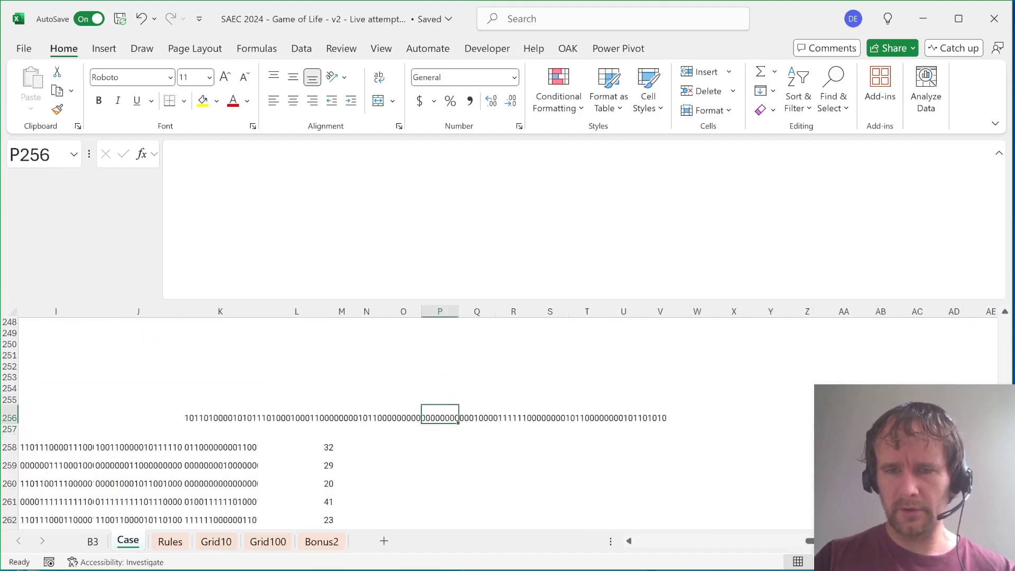
Copy the formula counting the 1s from L258 into L256
key("Left")
key("Left")
key("Down")
key("Left")
key("Left")
key("Down")
key("ctrl+c")
key("Up")
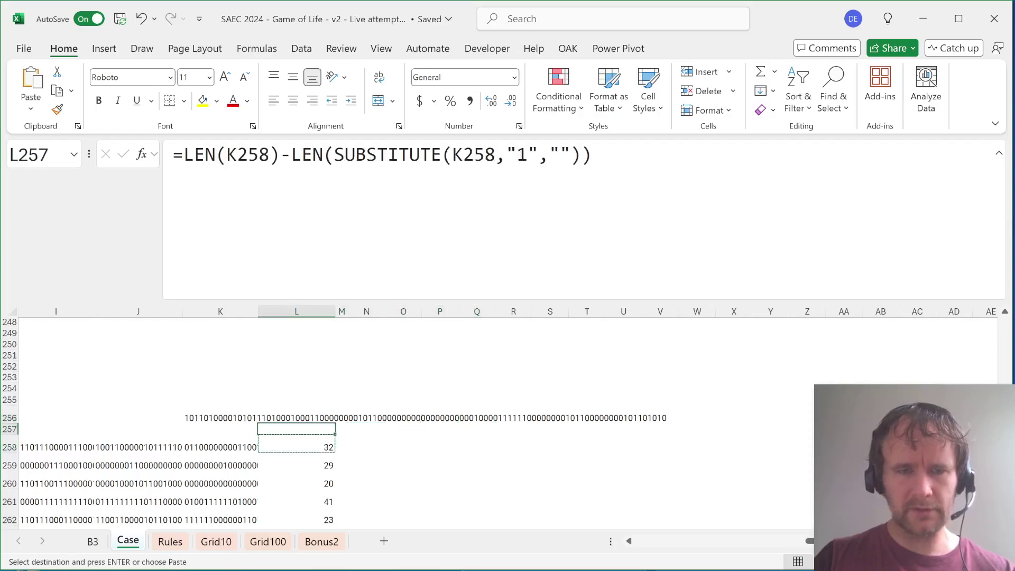
key("Up")
key("ctrl+v")
key("Left")
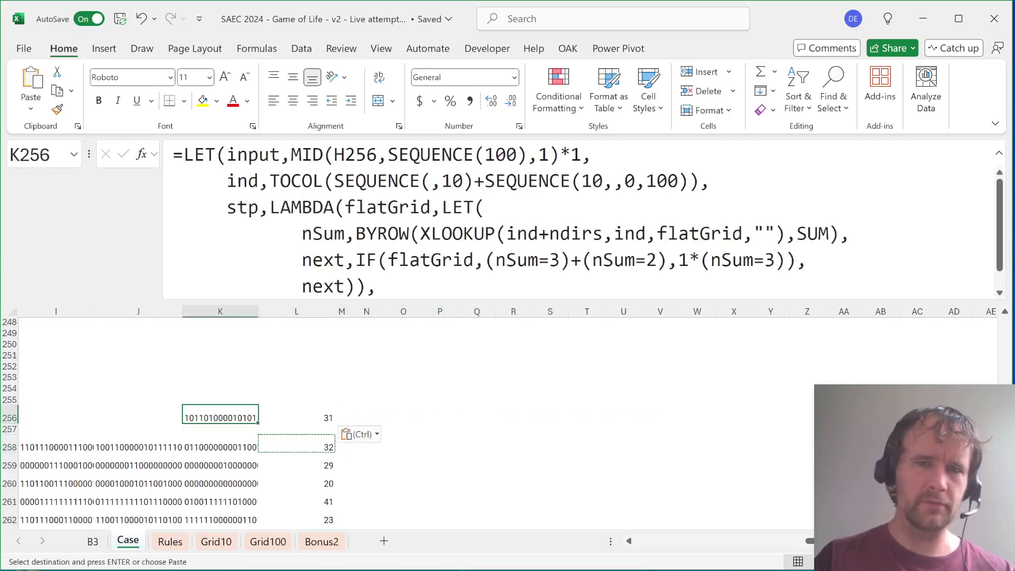
Enlarge the formula bar and replace the final CONCAT expression in K256 with REDUCE(input,SEQUENCE(3),stp)
left_click_drag(388, 299, 402, 351)
left_click_drag(226, 312, 344, 312)
type("redinput)))")
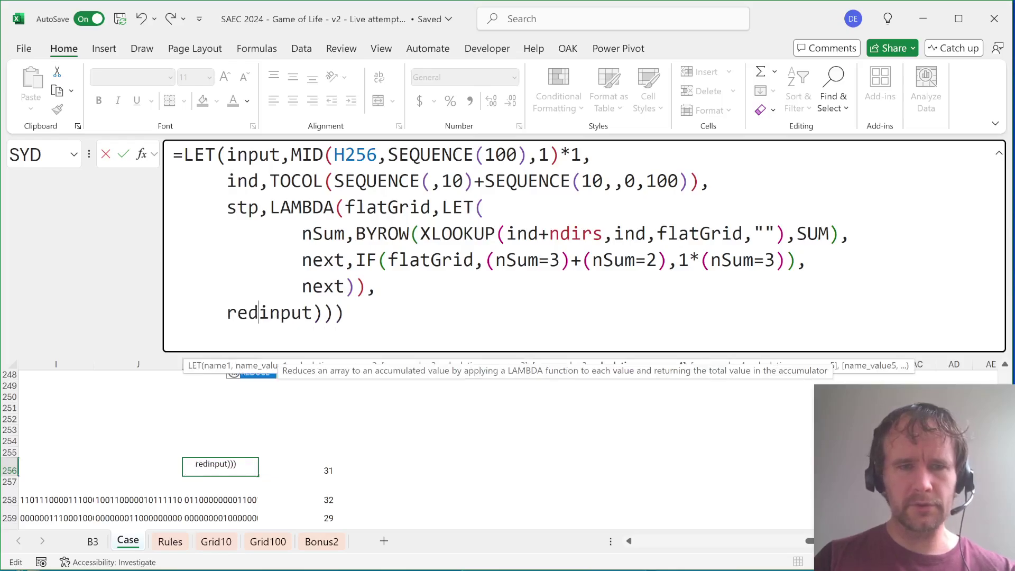
key("Tab")
left_click(355, 312)
type(",seq")
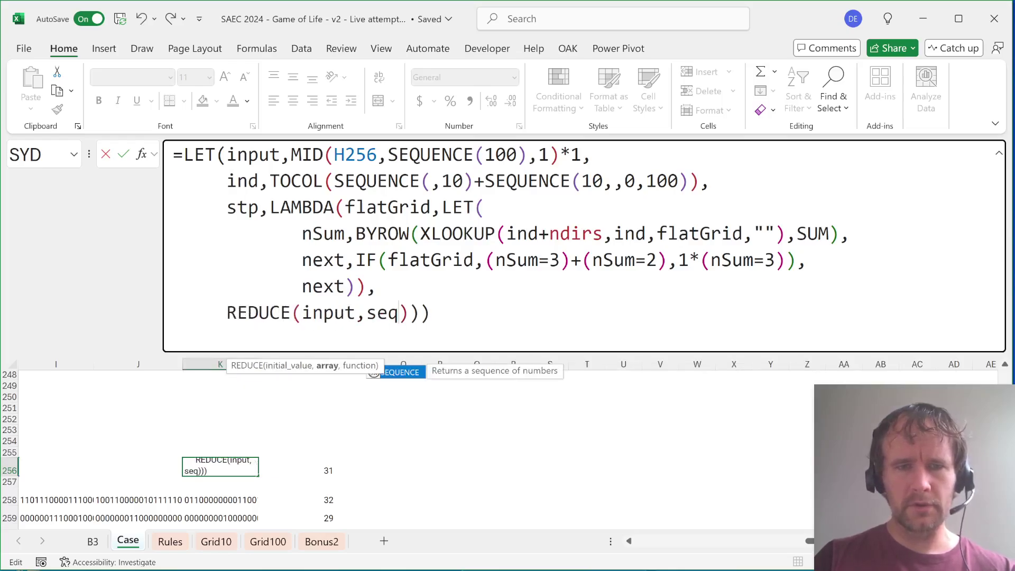
key("Tab")
type("3")
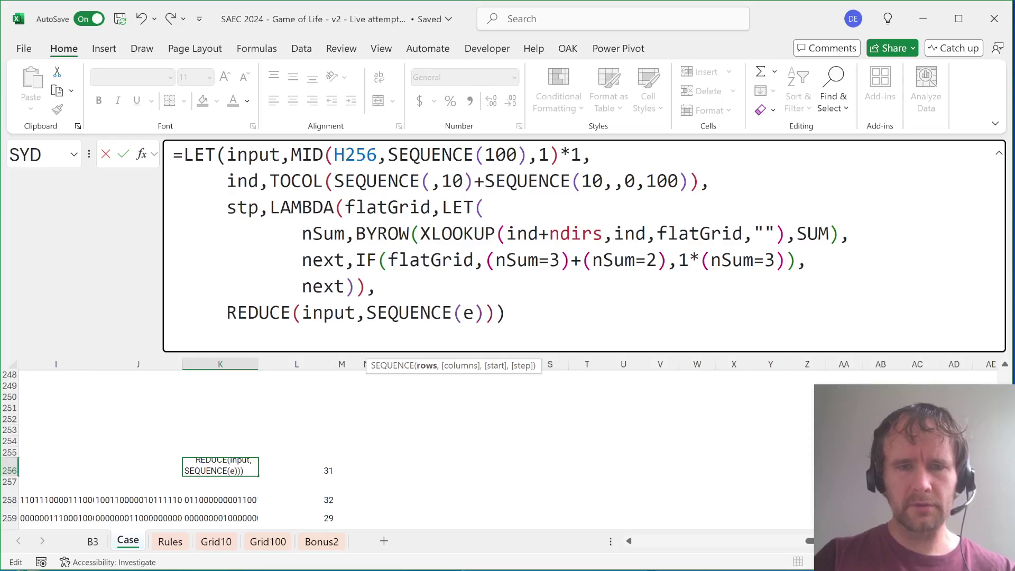
key("Right")
type(",stp")
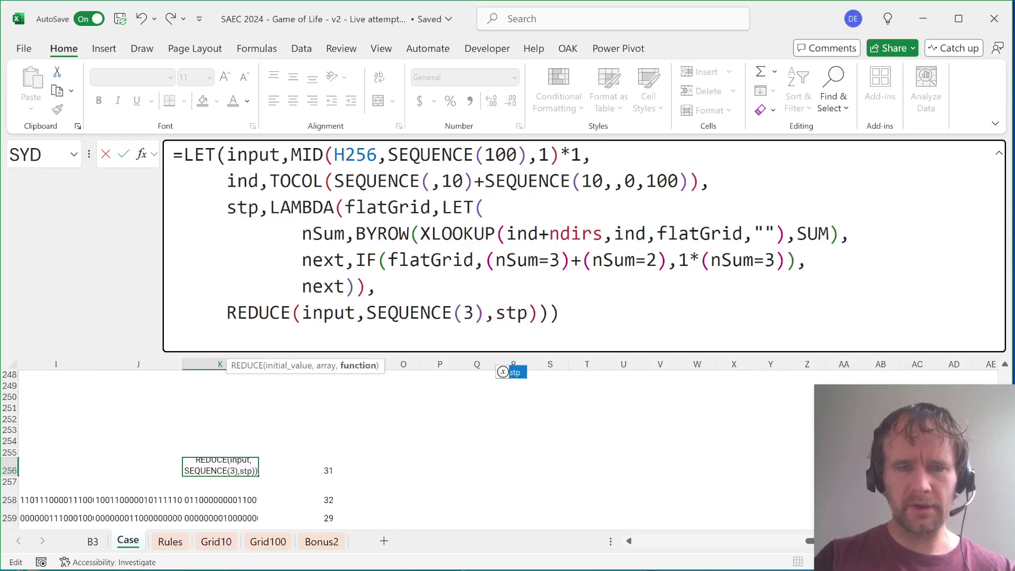
key("Delete")
key("Return")
key("Up")
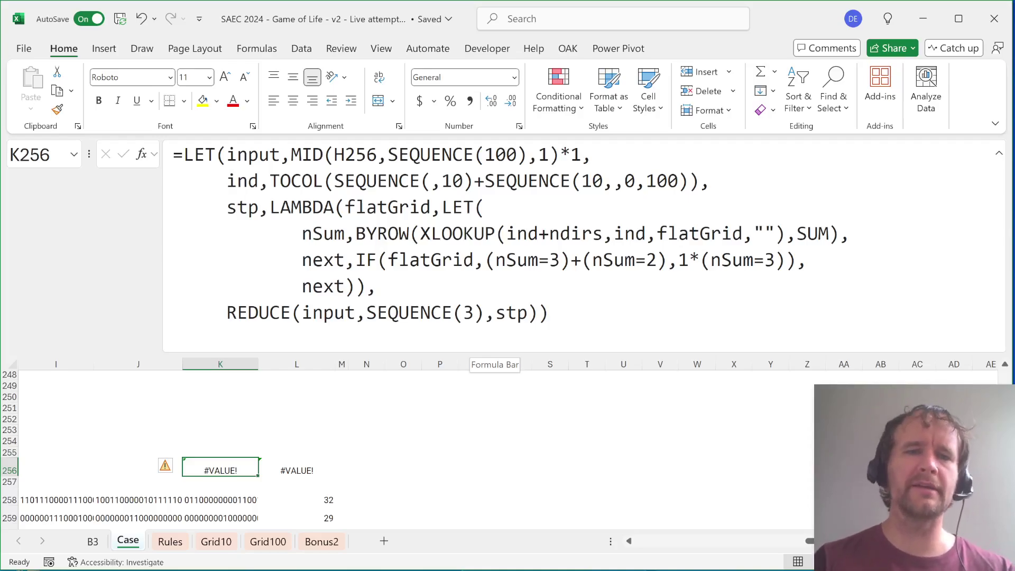
Add an optional second parameter [nonArg] after flatGrid in the stp LAMBDA and enter the K256 formula
left_click(431, 207)
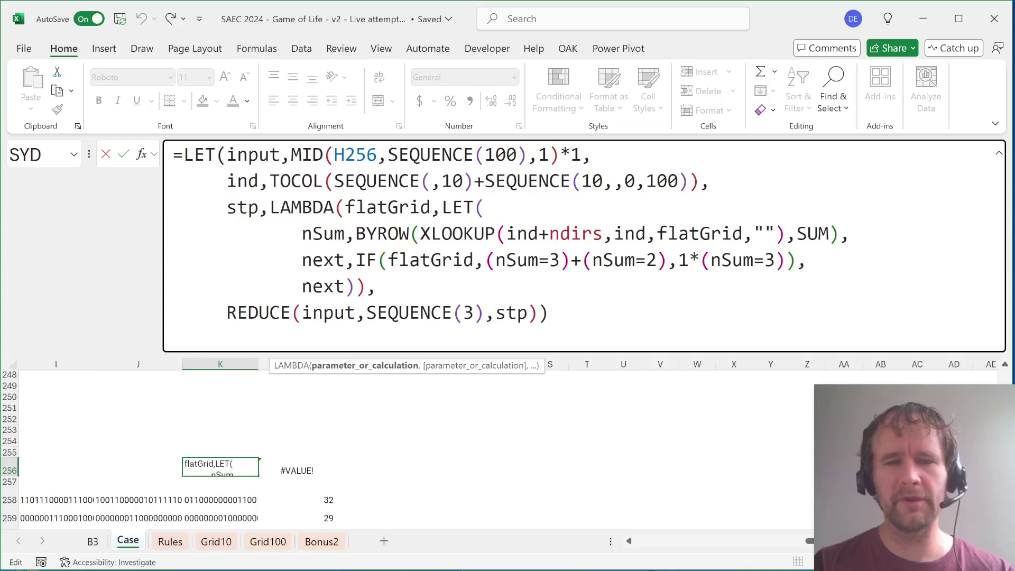
type(",[")
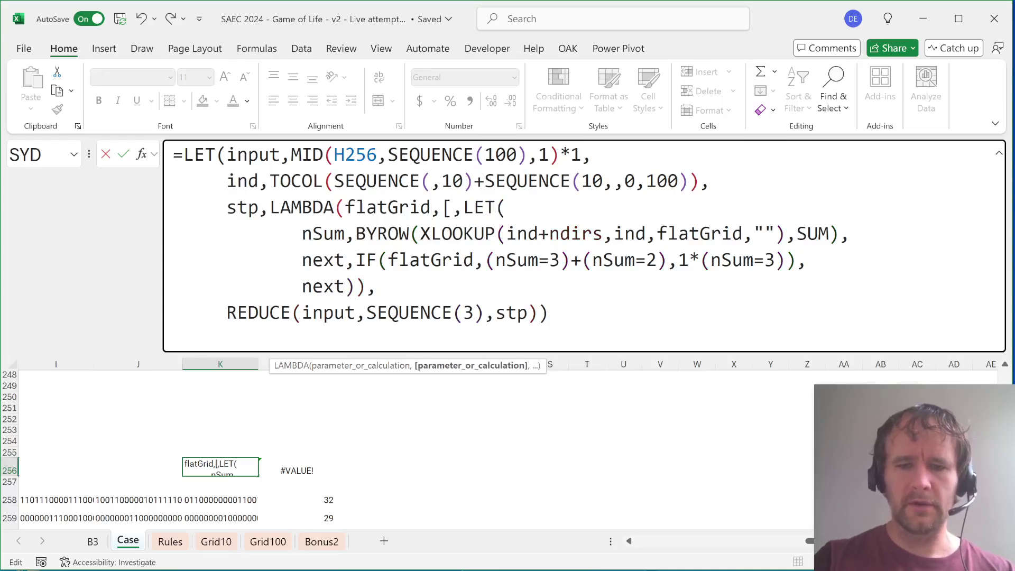
type("no")
type("nArg")
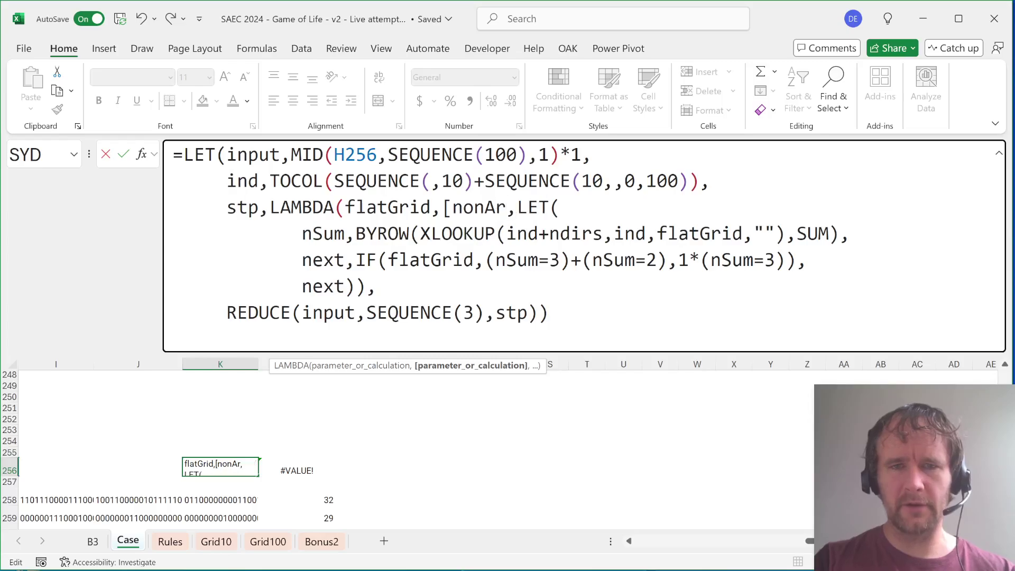
type("]")
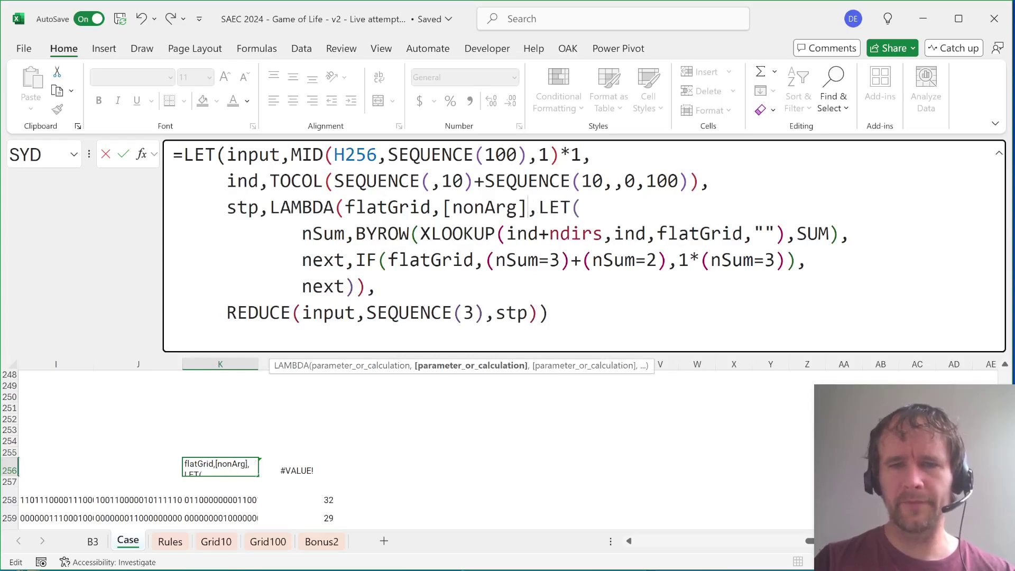
key("Return")
left_click(221, 470)
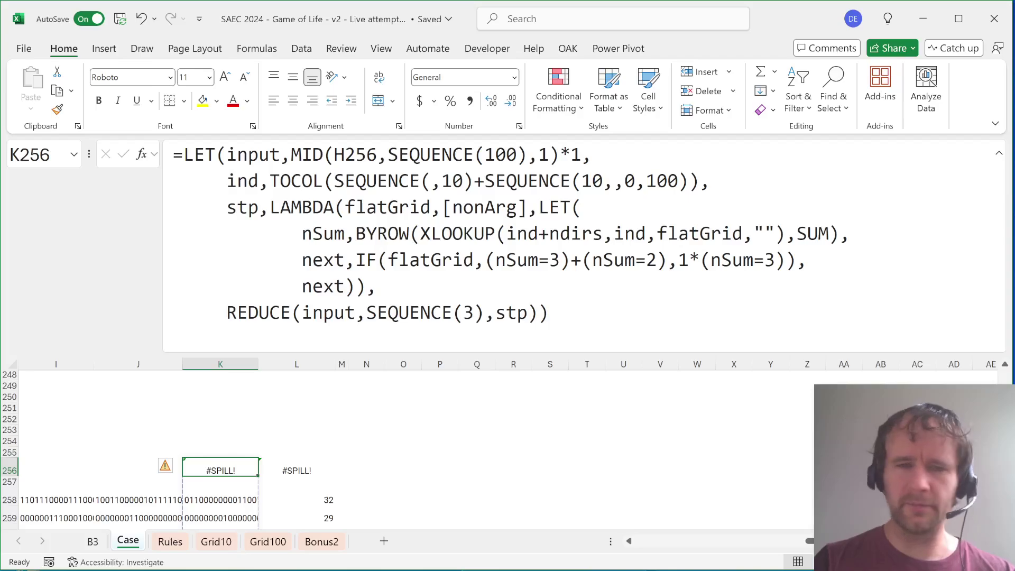
Wrap the final REDUCE expression of the K256 formula in CONCAT and enter the formula
left_click(227, 312)
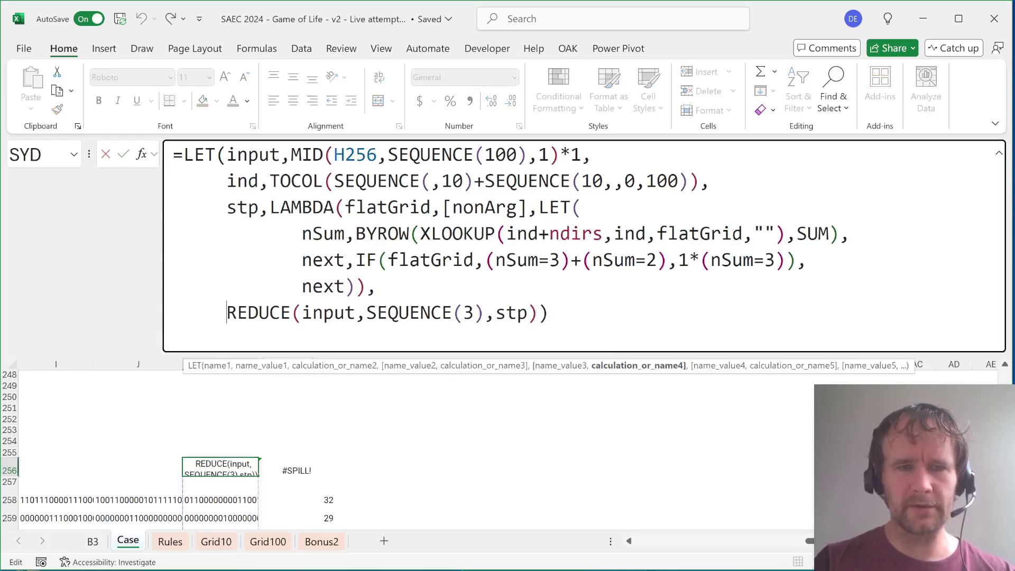
type("conc")
key("Tab")
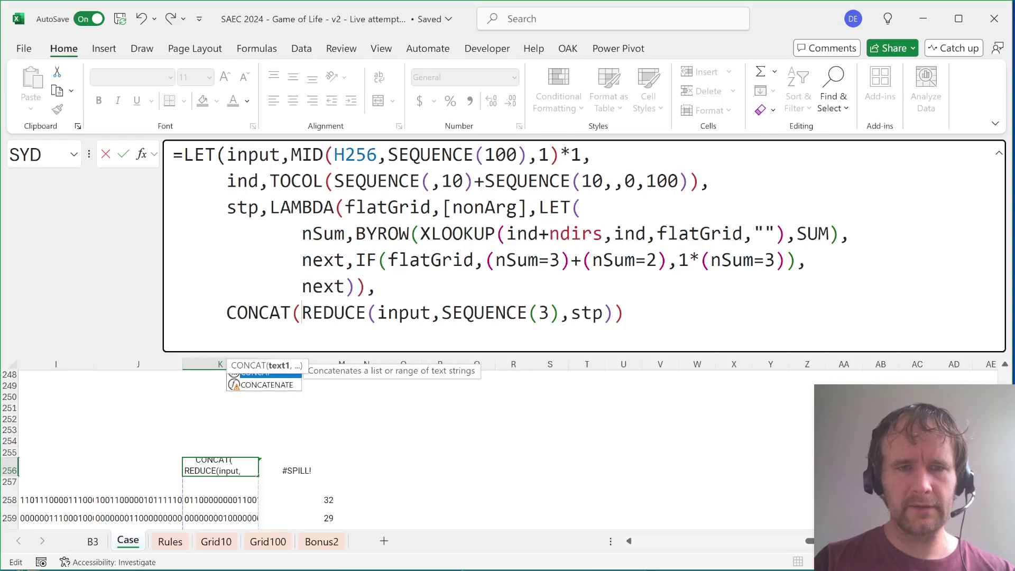
key("End")
key("Return")
left_click(221, 470)
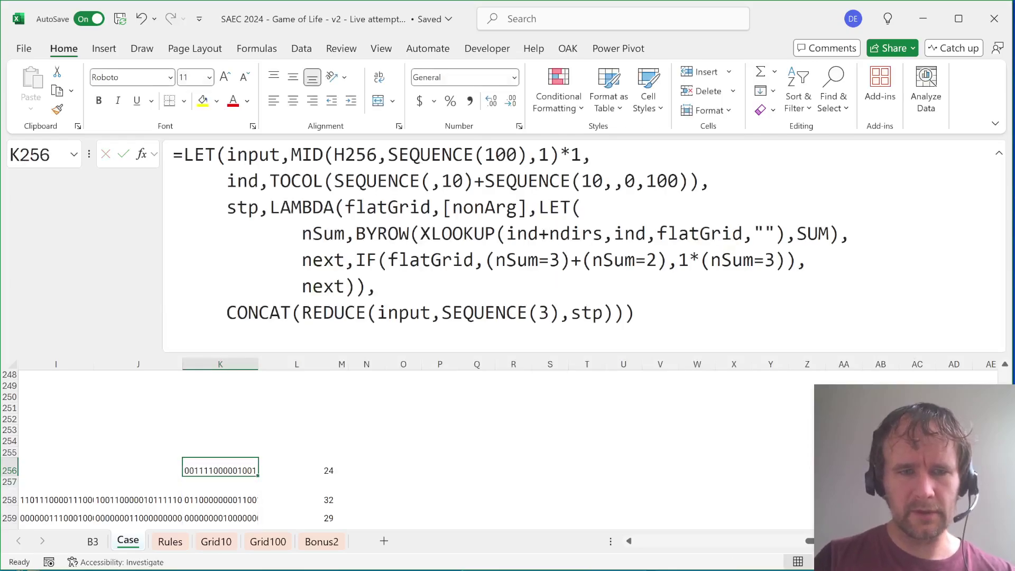
left_click(297, 470)
left_click(221, 469)
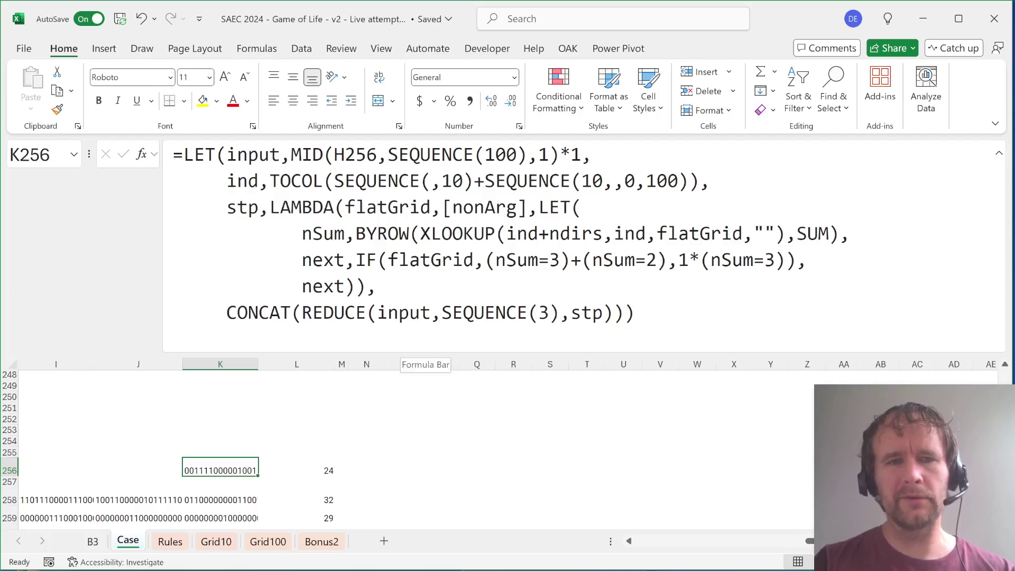
Add a size variable of 10 at the start of the K256 LET, with input starting on its own line below
left_click(226, 155)
key("alt+Return")
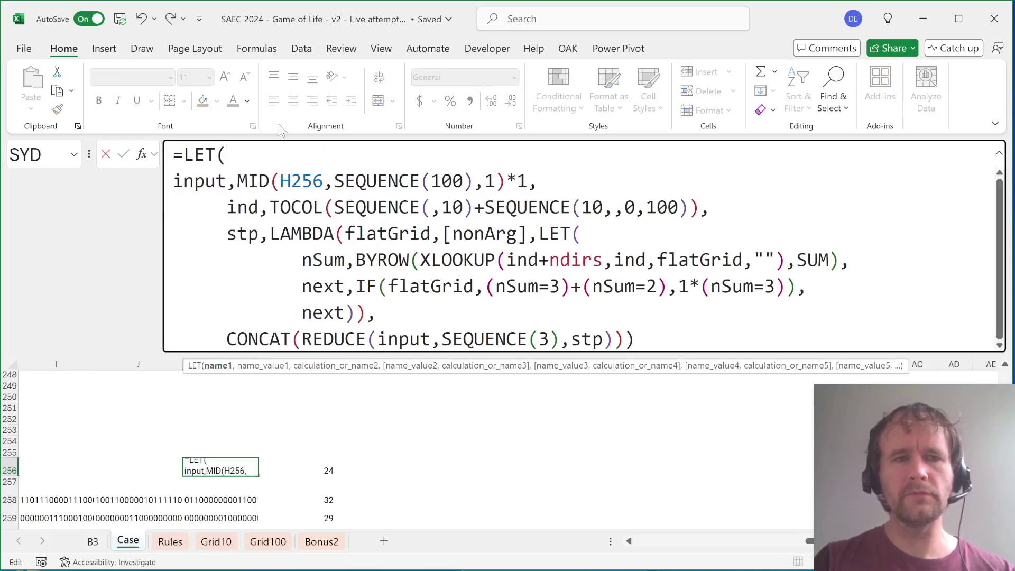
key("Up")
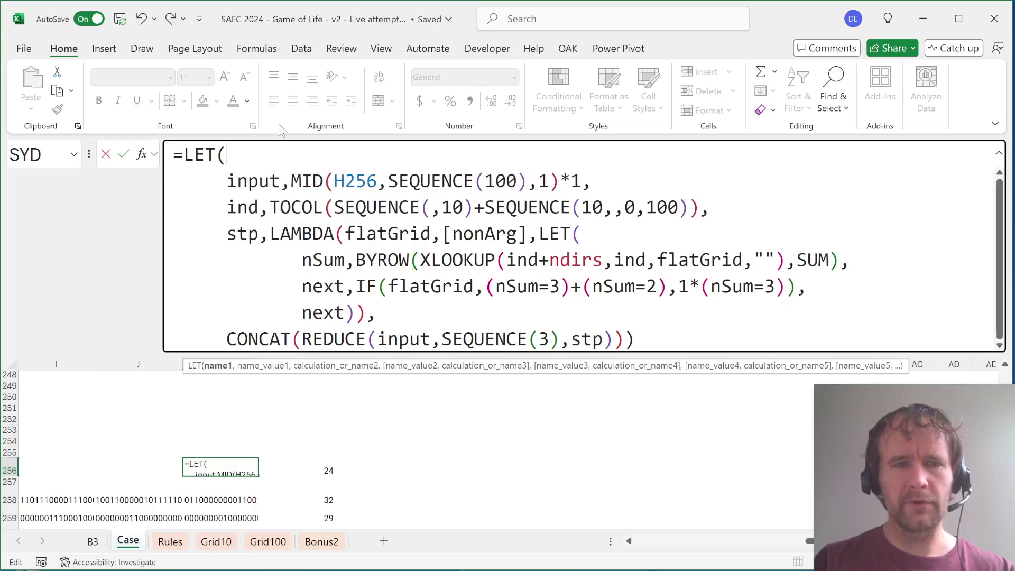
type("grid")
key("BackSpace")
key("BackSpace")
key("BackSpace")
key("BackSpace")
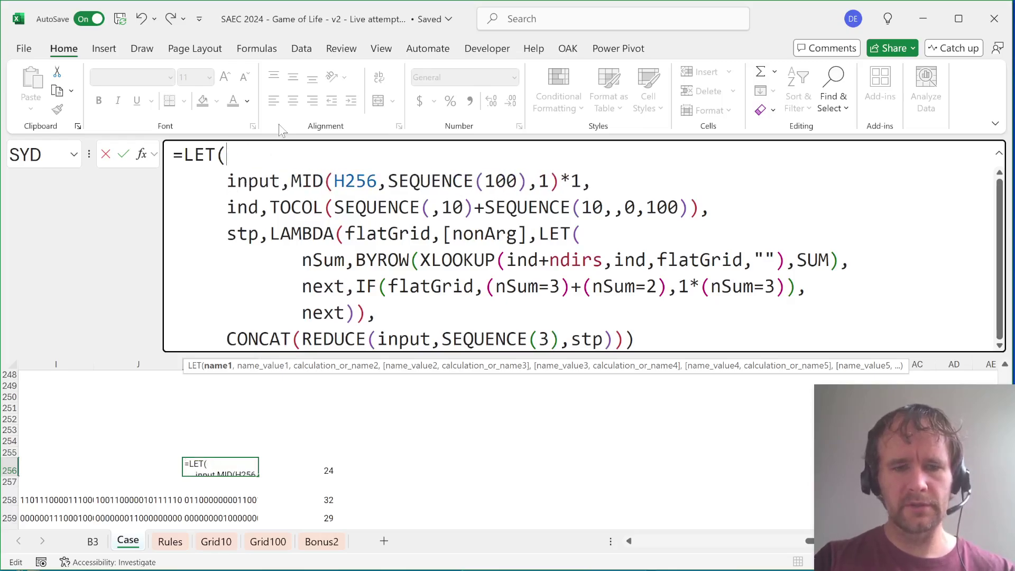
type("size,10,")
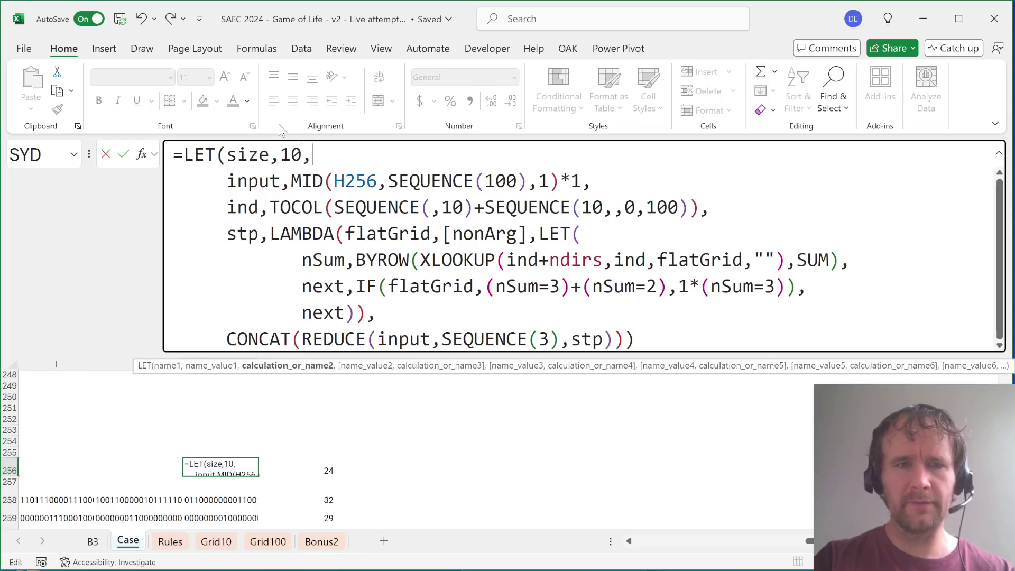
Replace the hard-coded 100 in the SEQUENCE of input with size^2
double_click(248, 155)
key("ctrl+c")
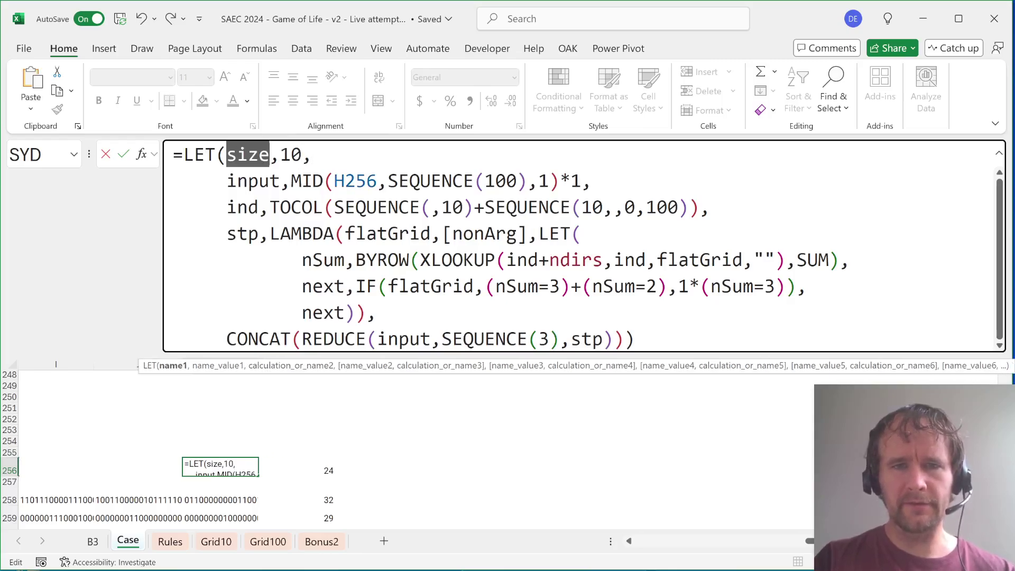
double_click(500, 181)
key("ctrl+v")
type("^2")
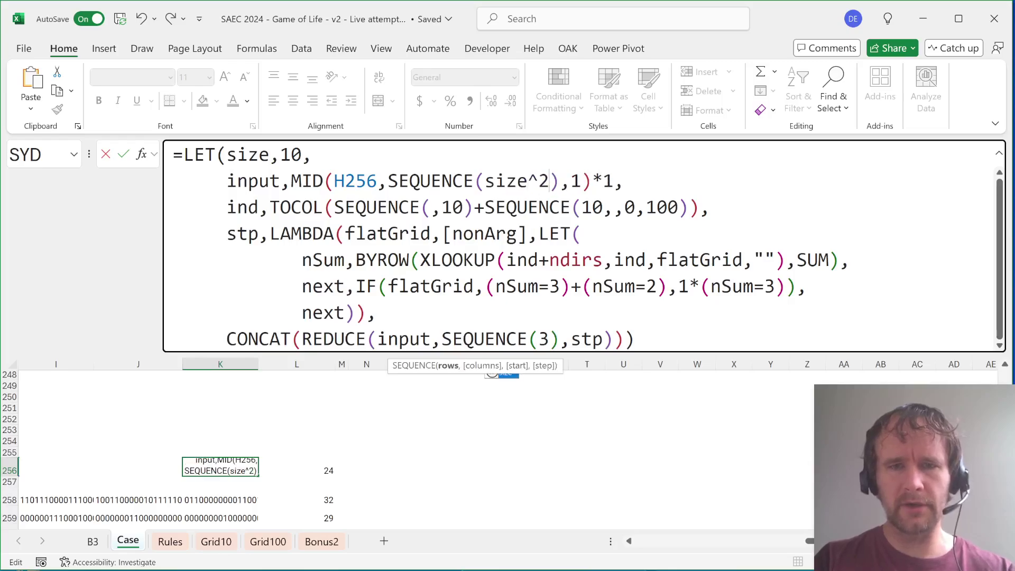
In the ind definition, replace both SEQUENCE dimensions with size and set the row step to 10*size
double_click(453, 207)
key("ctrl+v")
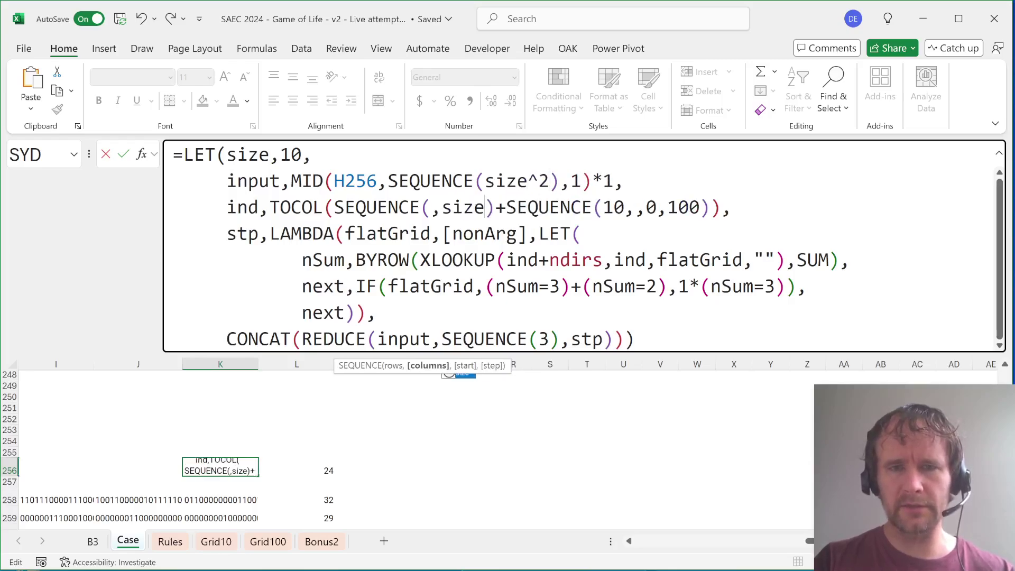
left_click(614, 207)
double_click(613, 207)
key("ctrl+v")
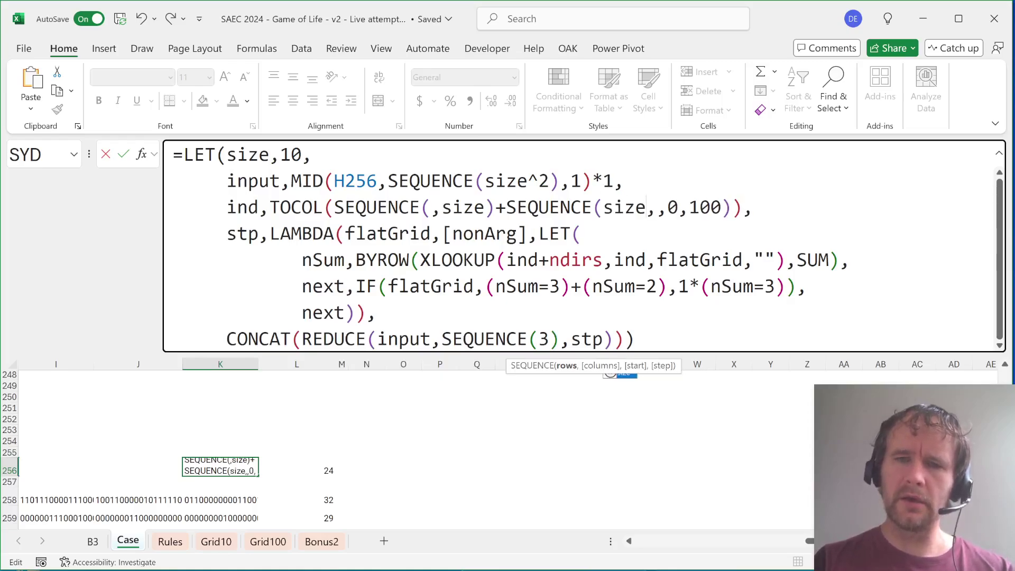
double_click(705, 207)
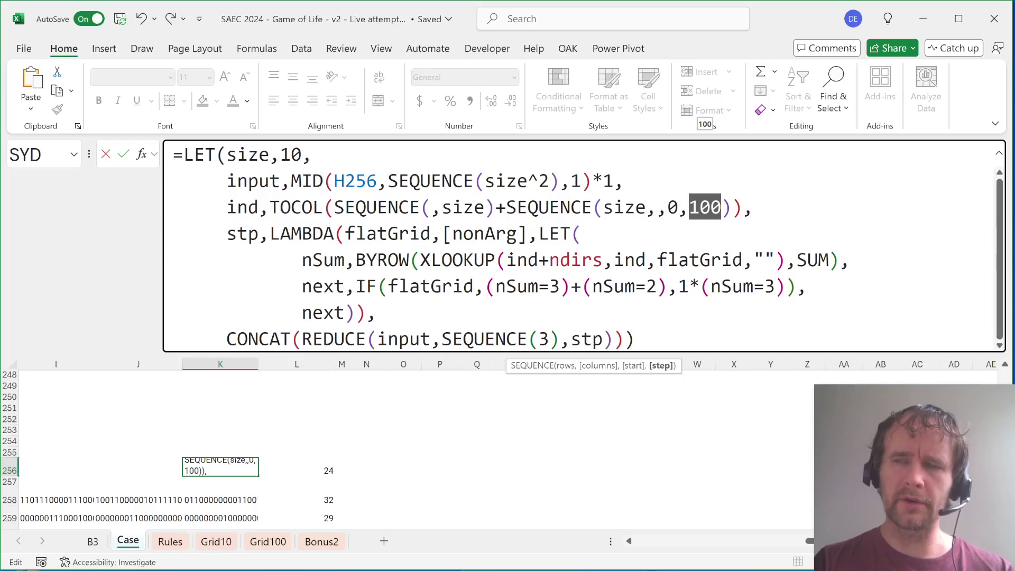
type("10*size")
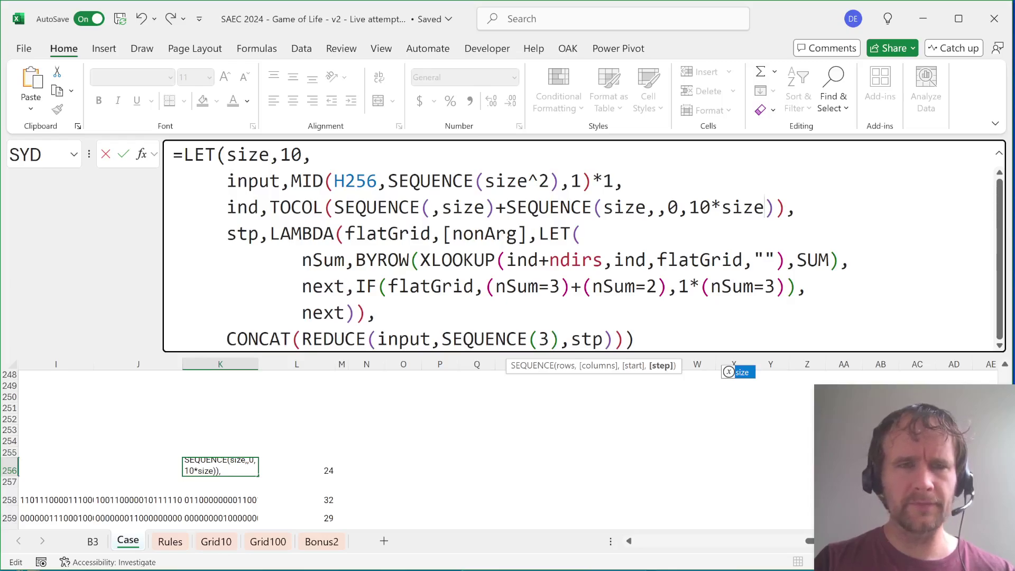
Define numSteps as 3 after size, use it as the SEQUENCE argument in REDUCE, and enter the formula
left_click(314, 155)
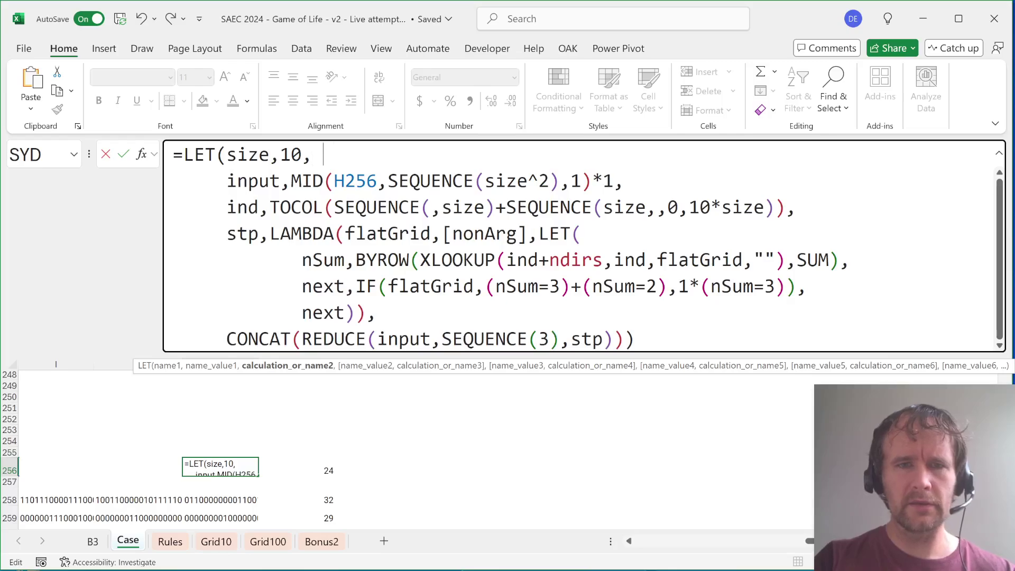
type("numSteps,")
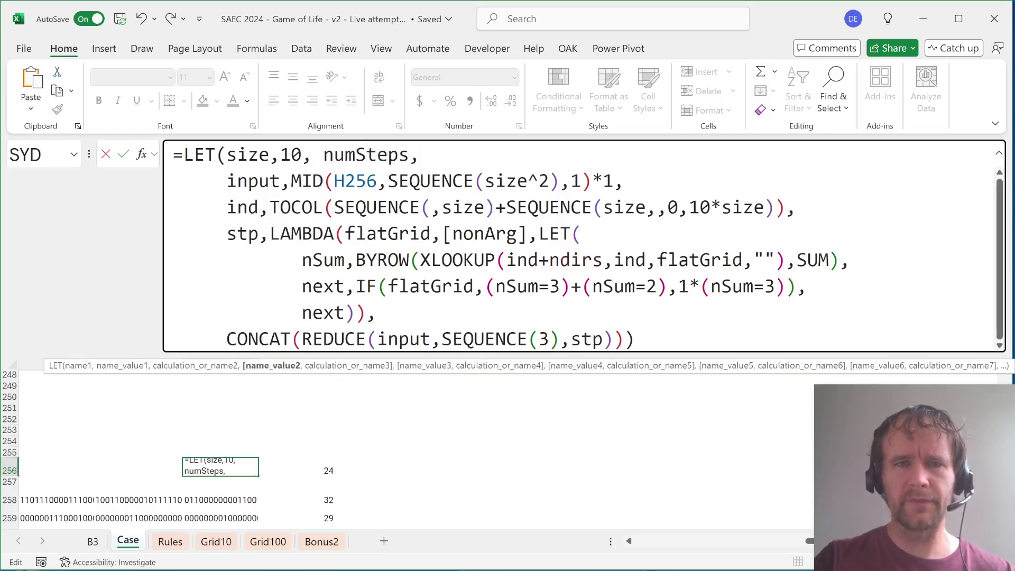
type(" 3,")
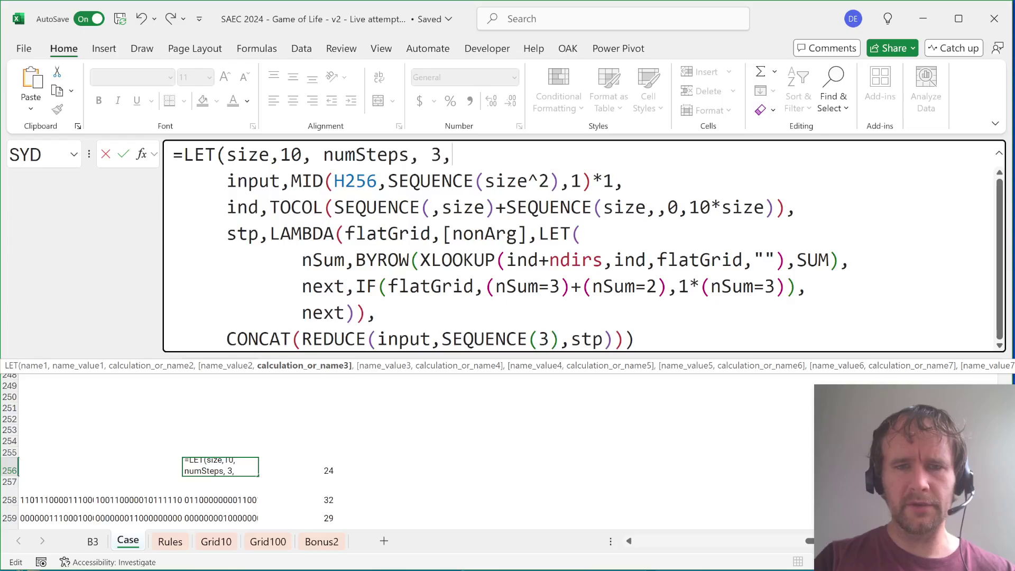
left_click(550, 339)
key("BackSpace")
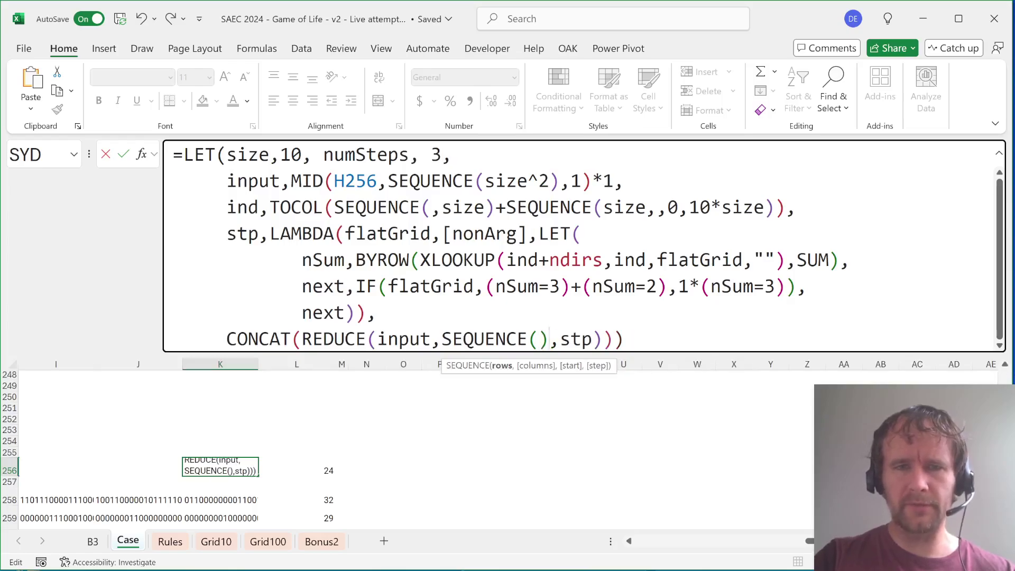
type("nums")
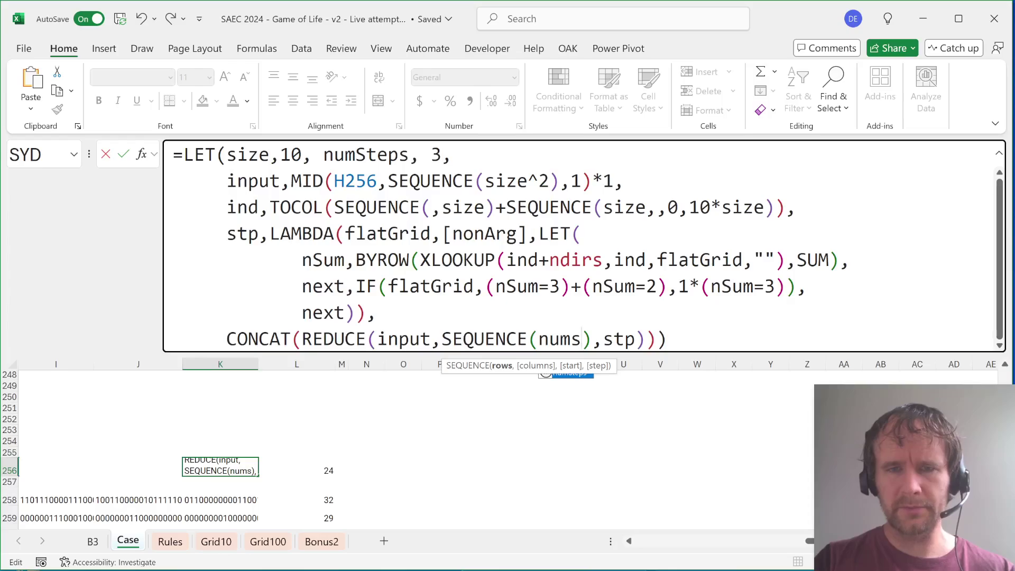
key("Tab")
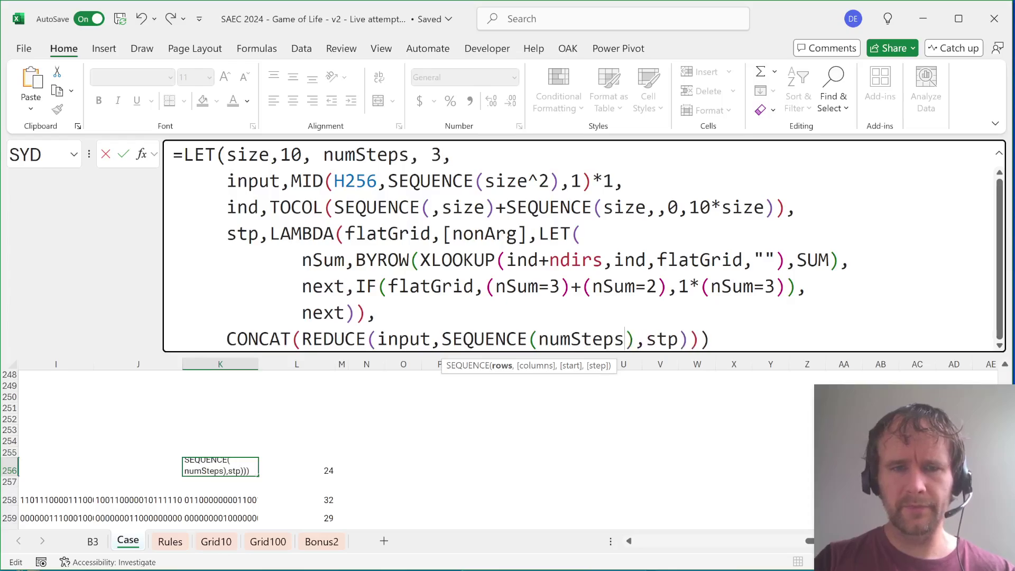
key("Return")
key("Up")
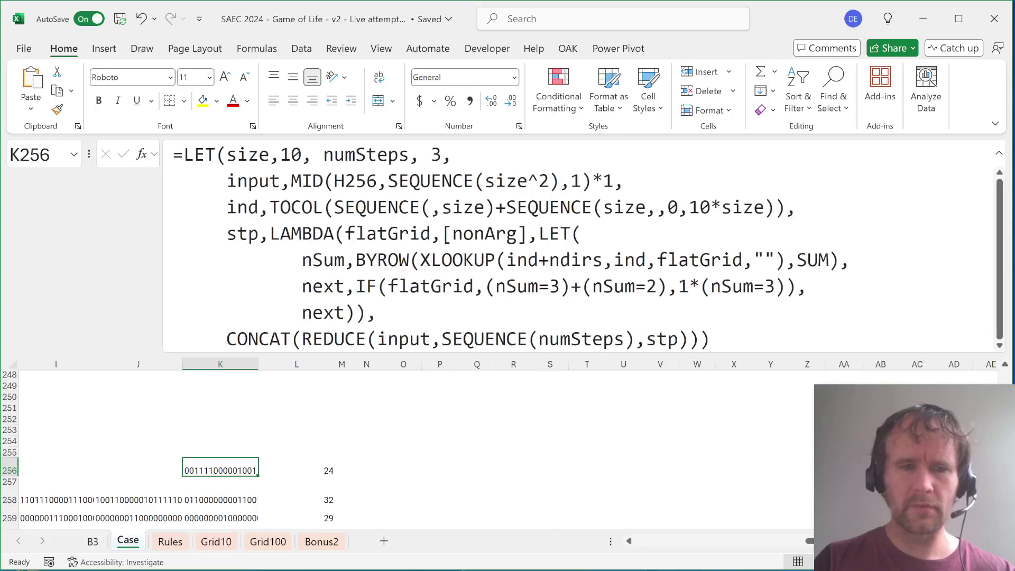
Change the outer CONCAT in K256 to SUM, enter the formula, and clear the separate count in L256
double_click(259, 339)
type("su")
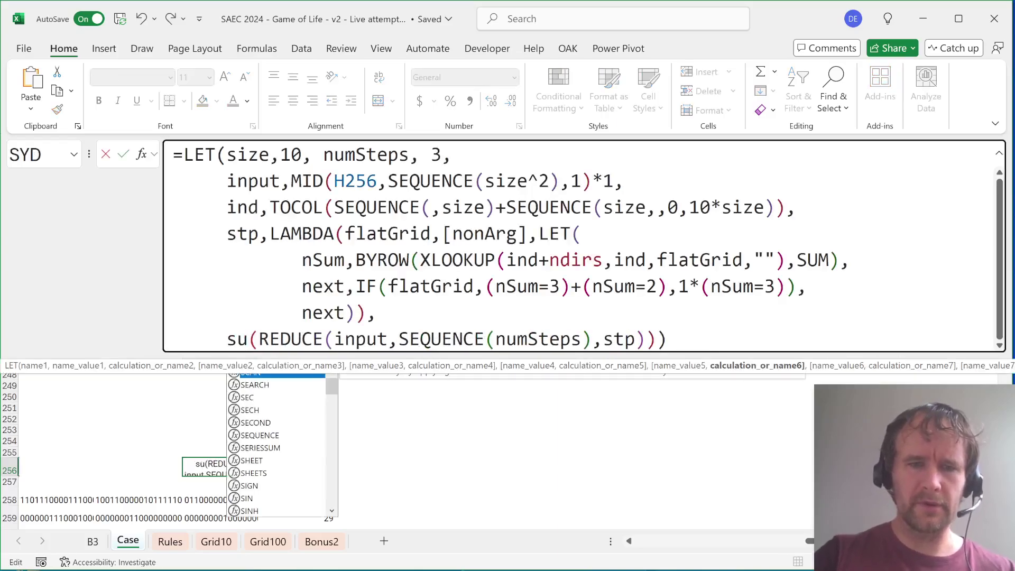
type("m")
key("Return")
key("Up")
key("Right")
key("Left")
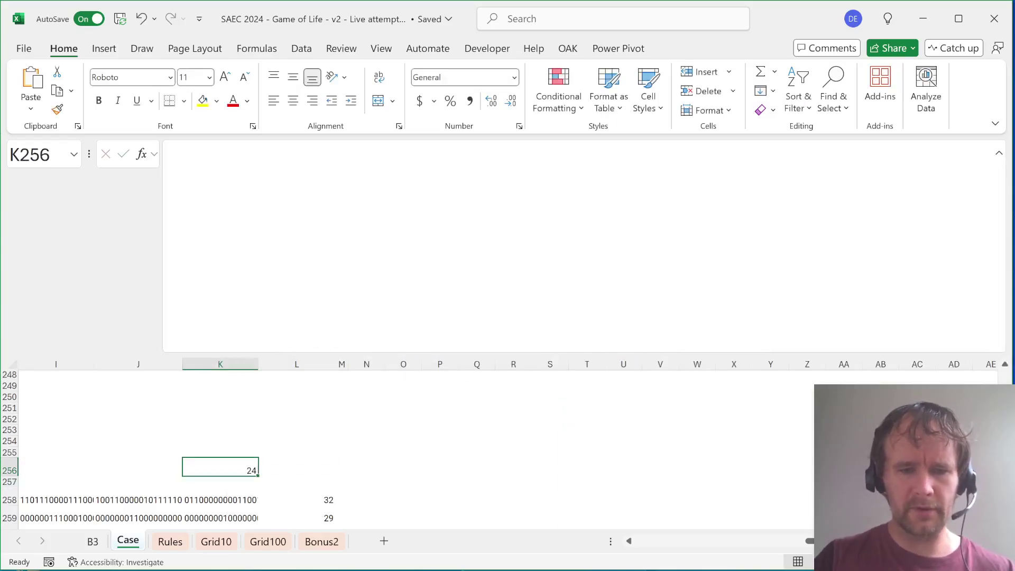
Move the SUM formula from K256 to M256, keeping its reference to H256
key("ctrl+x")
key("Right")
key("Right")
key("ctrl+v")
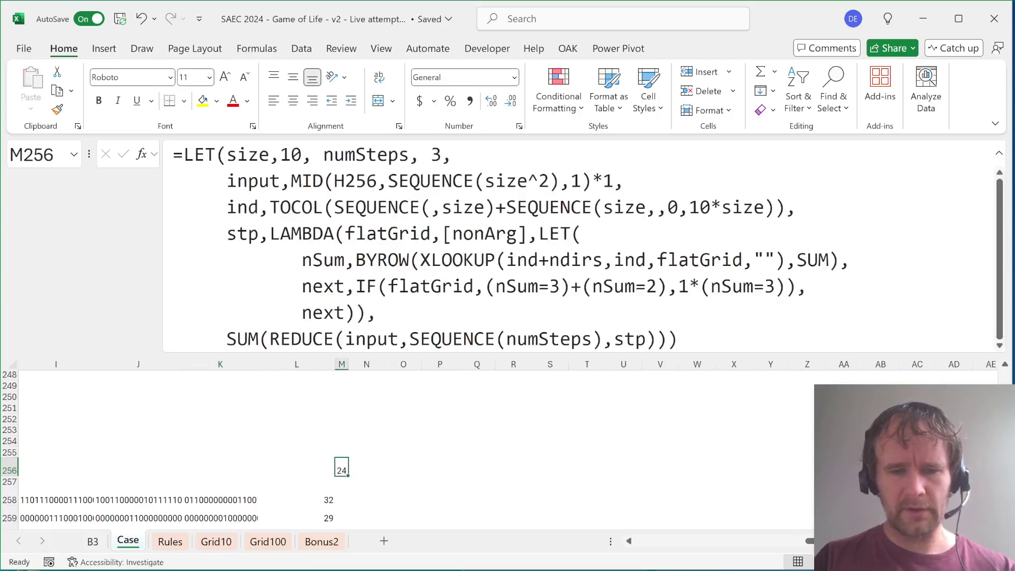
Copy the M256 formula into M258:M277 to compare its results with the counts in column L
key("ctrl+c")
key("Down")
key("Down")
key("Left")
key("ctrl+Down")
key("Right")
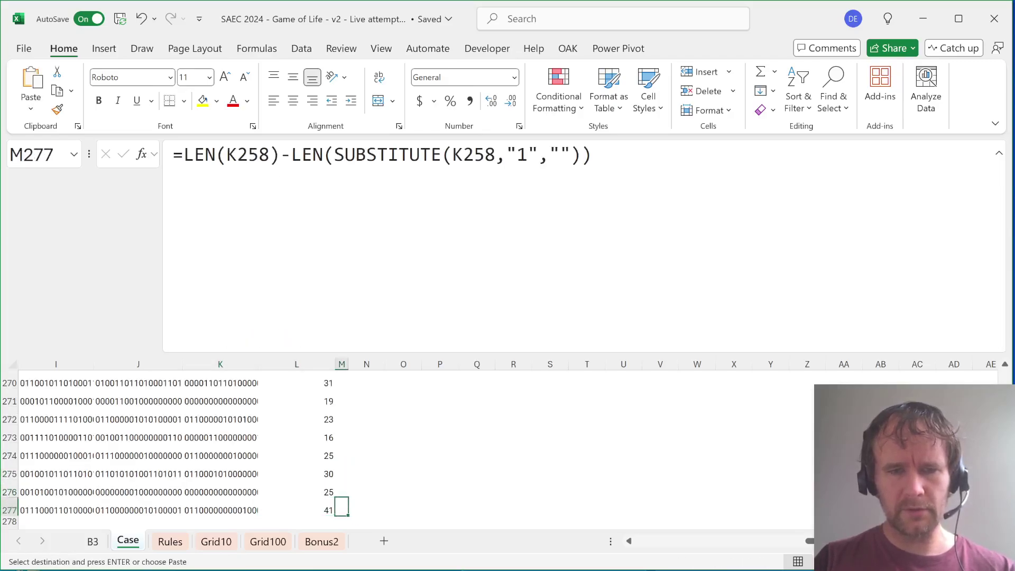
key("ctrl+shift+Up")
key("Return")
key("Return")
key("Down")
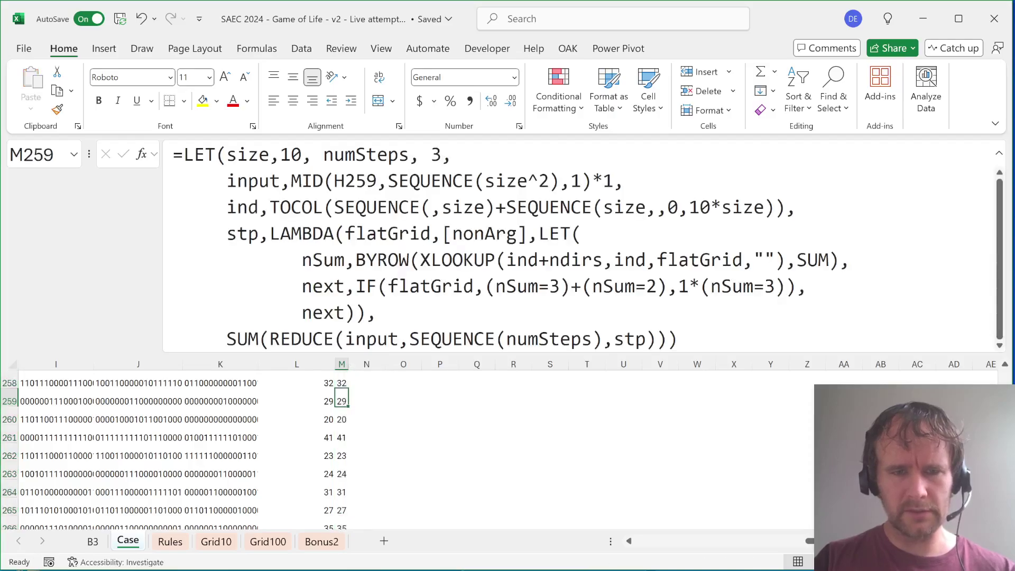
Delete the test copies of the formula from M258:M277 and return to M256
key("Up")
key("ctrl+shift+Down")
key("Delete")
key("Up")
key("Up")
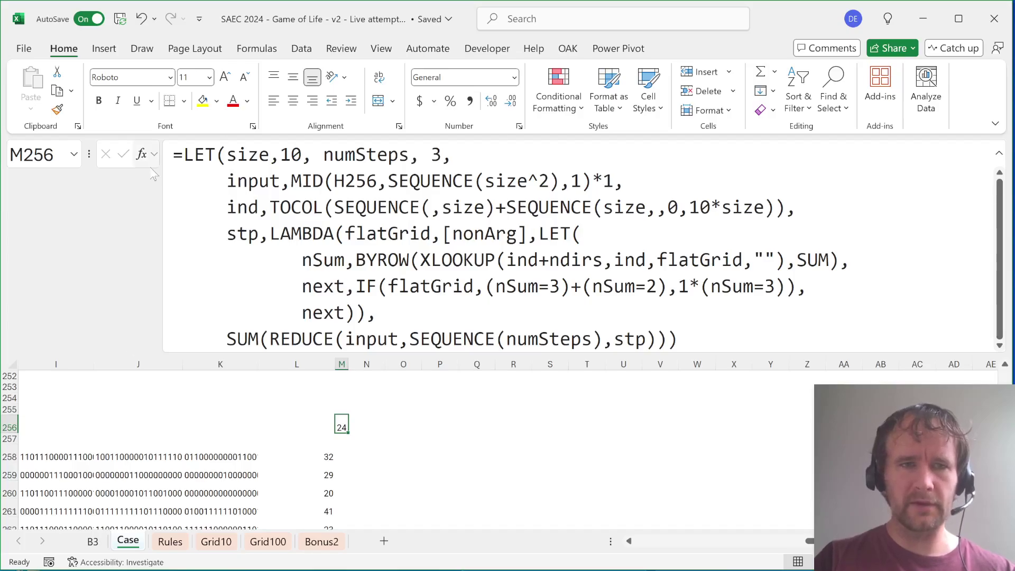
Cut the complete formula text out of M256 and paste it into the Bonus 5 answer cell E42
key("F2")
key("ctrl+a")
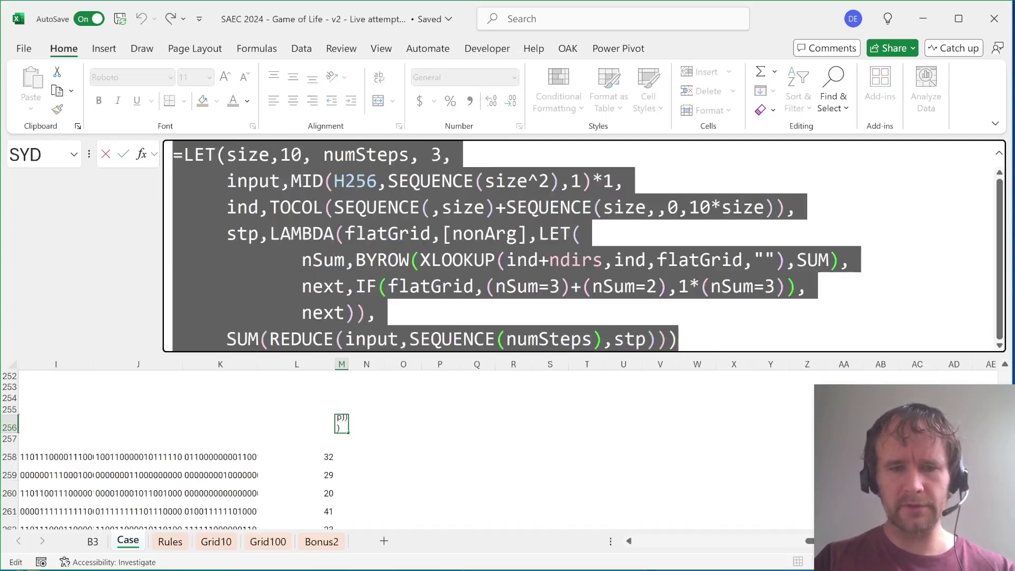
key("ctrl+x")
key("Return")
key("ctrl+Home")
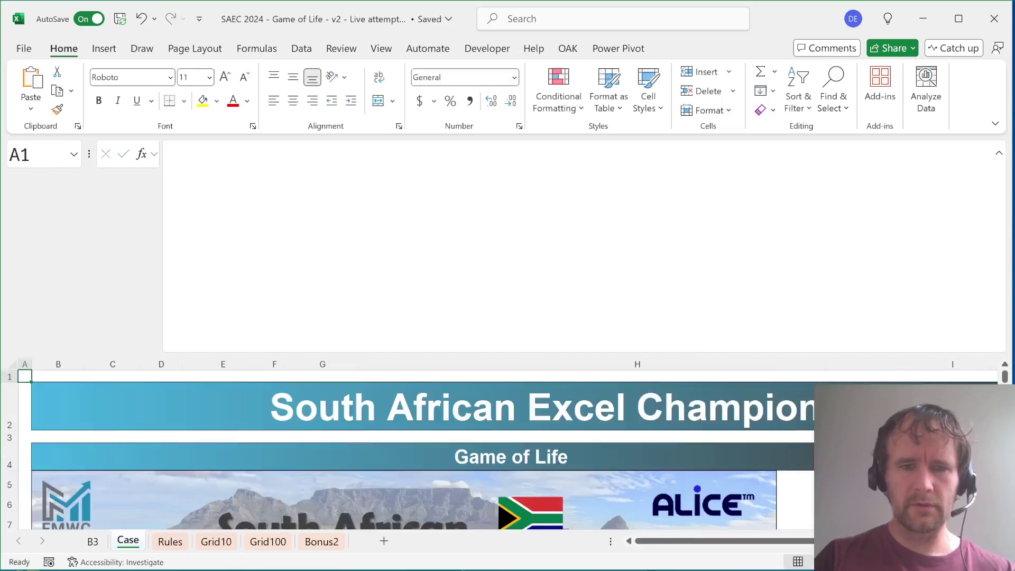
scroll(382, 450, "down", 2)
scroll(382, 450, "down", 9)
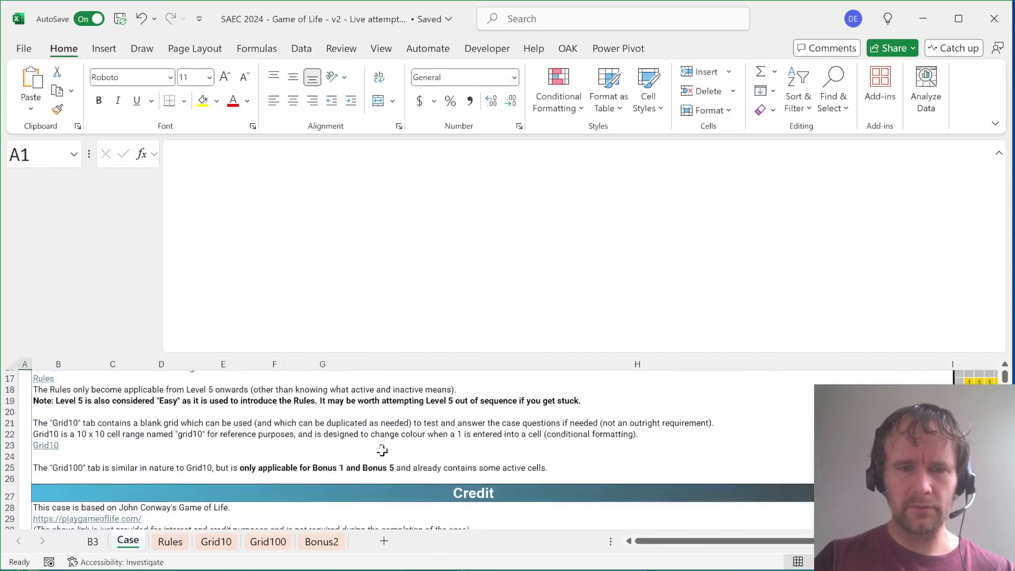
left_click(233, 482)
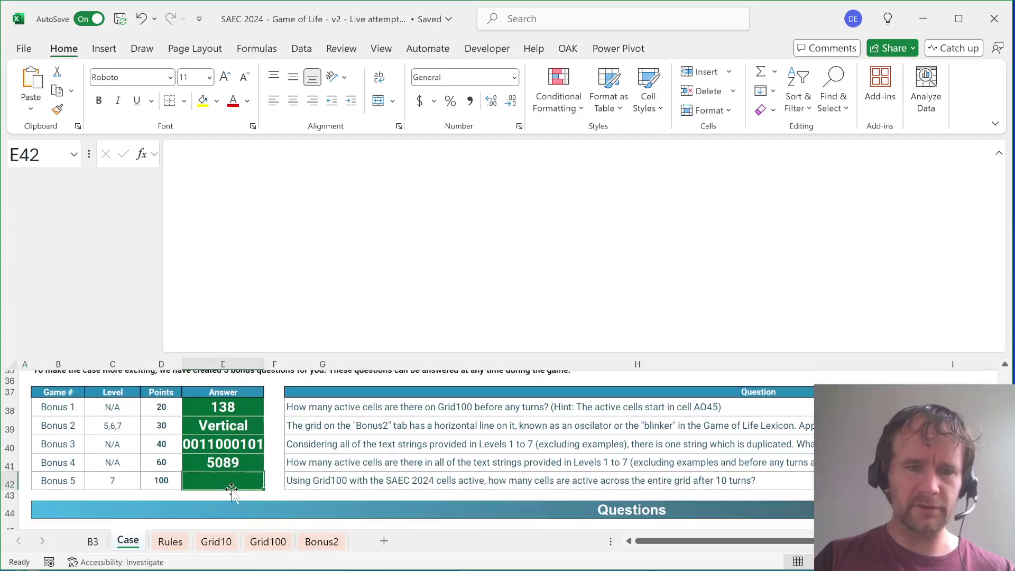
key("F2")
key("ctrl+v")
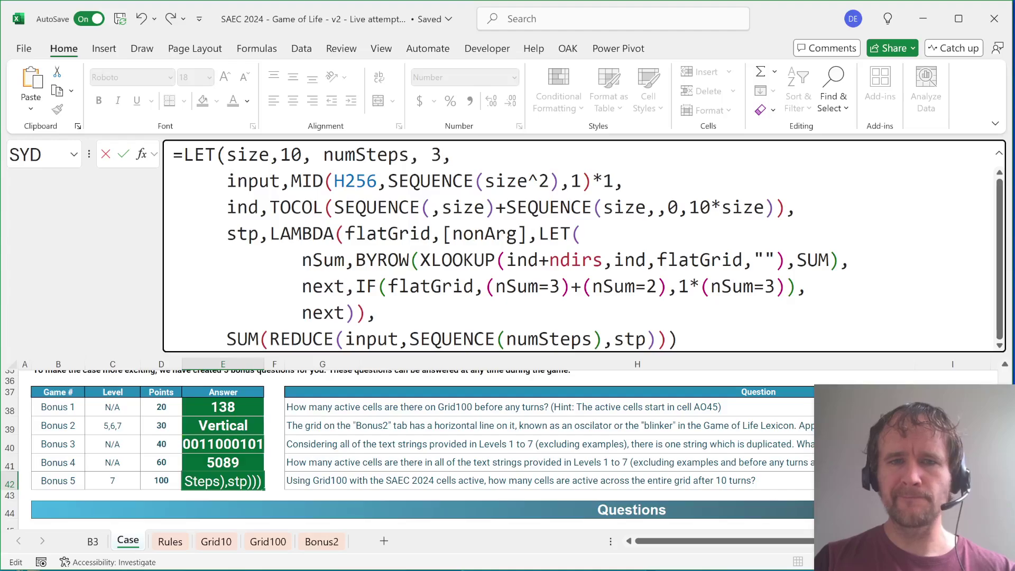
In the E42 formula, replace the MID expression that defines input with TOCOL(grid100)
left_click(291, 180)
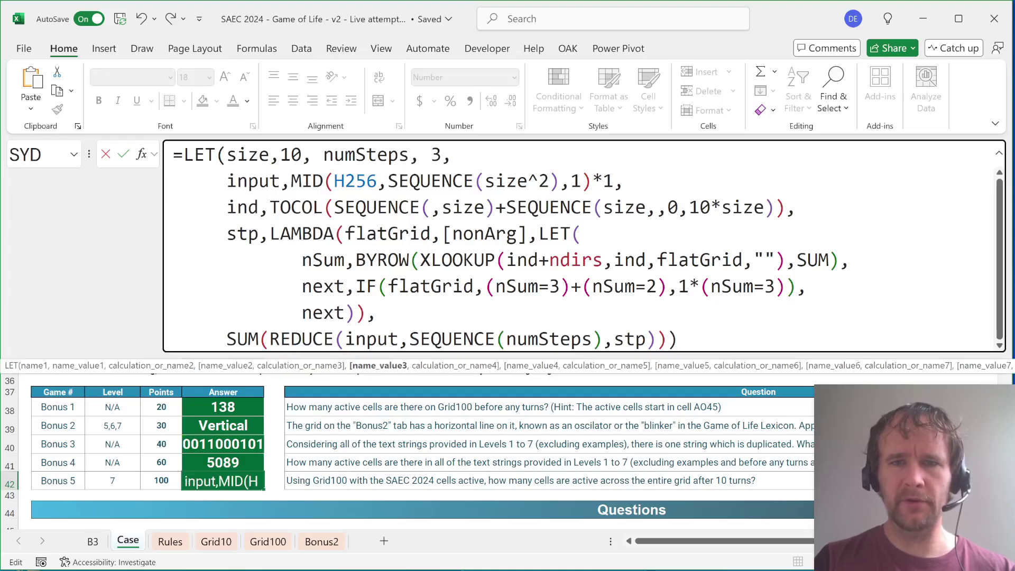
left_click_drag(290, 180, 613, 180)
type("toc,")
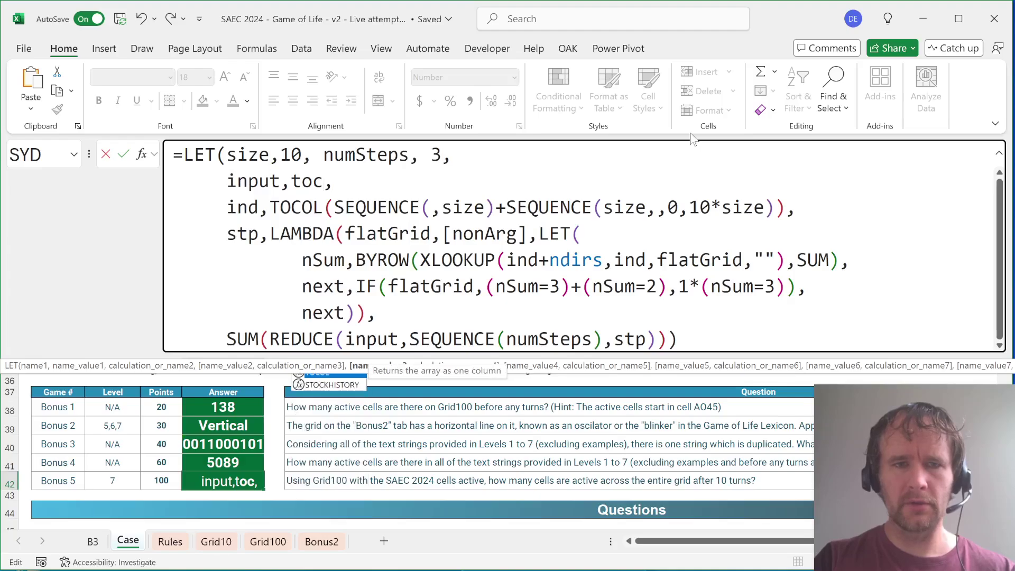
key("Tab")
type("gri")
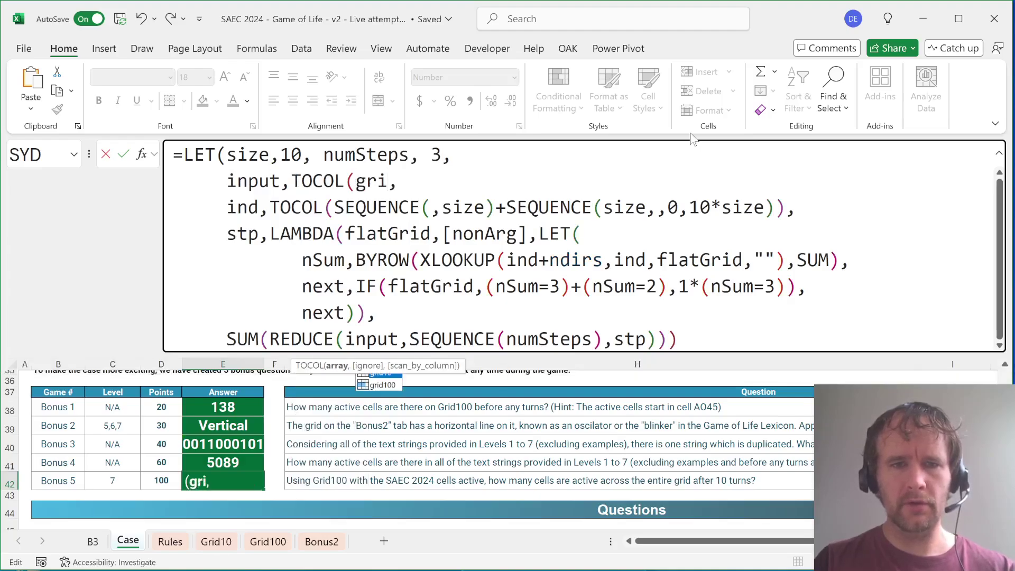
key("Down")
key("Tab")
type(")")
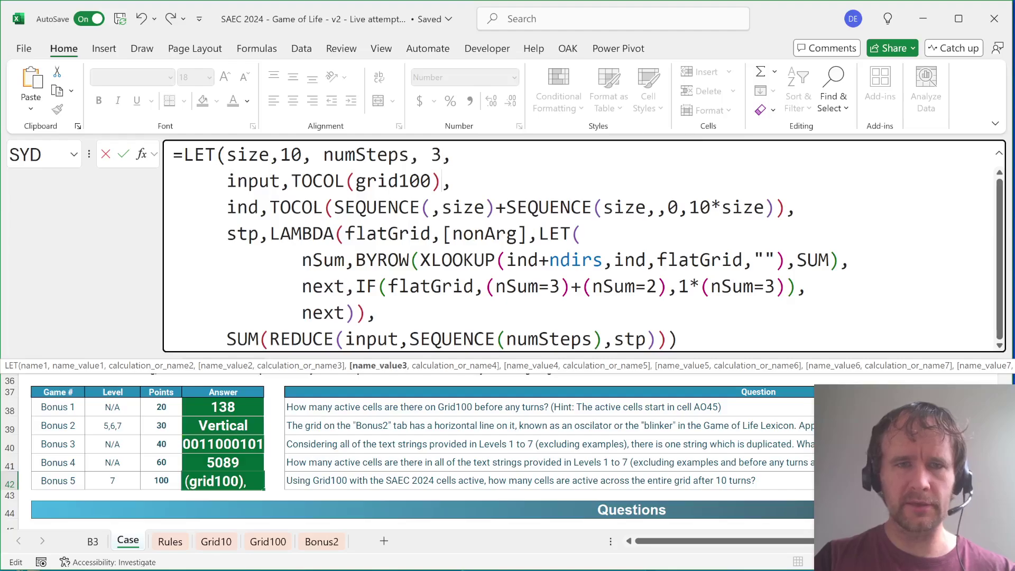
Set size to 100 and numSteps to 10 in the Bonus 5 formula and enter it in E42
left_click(303, 154)
type("0")
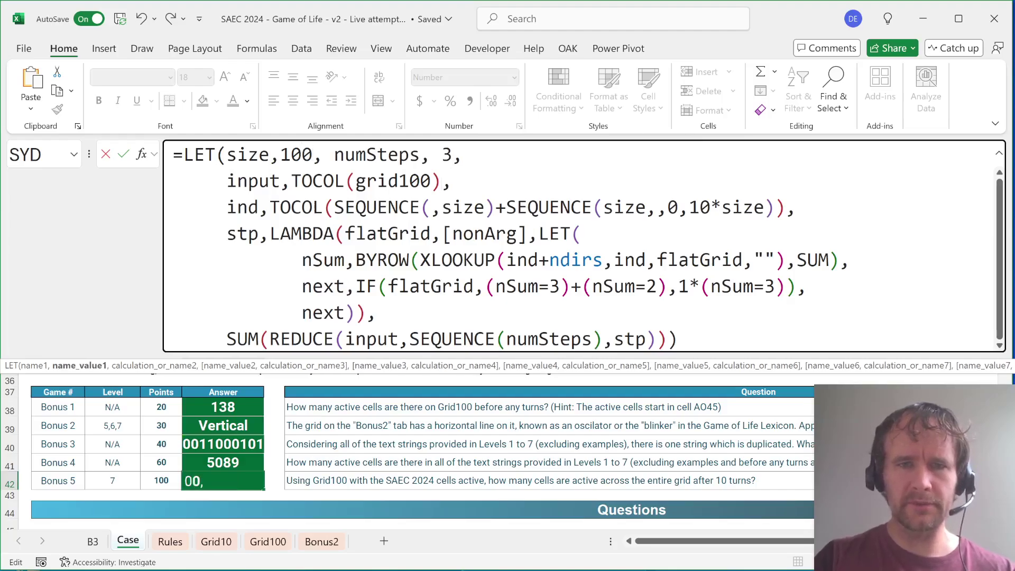
key("End")
key("Left")
key("BackSpace")
type("10")
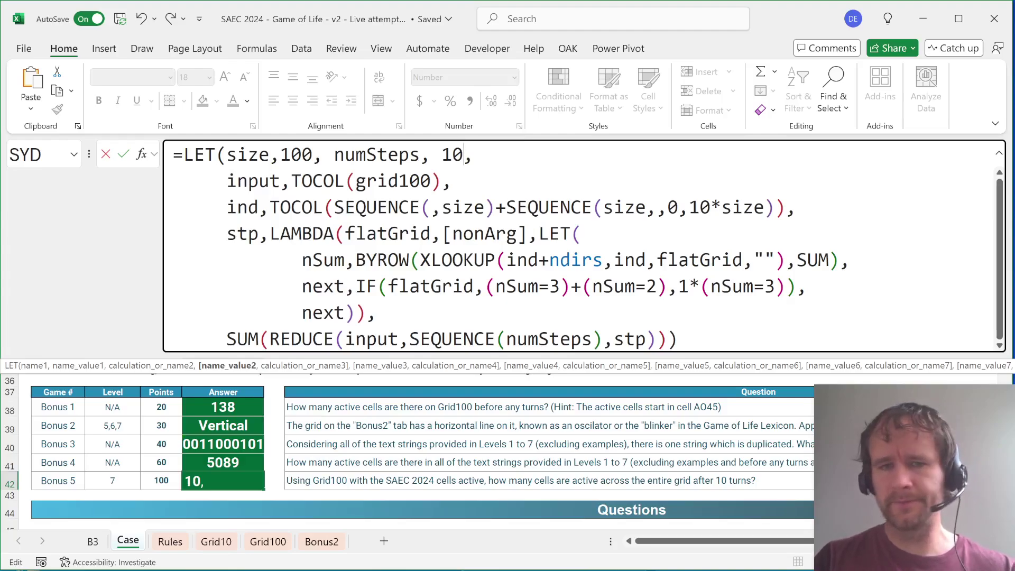
key("Return")
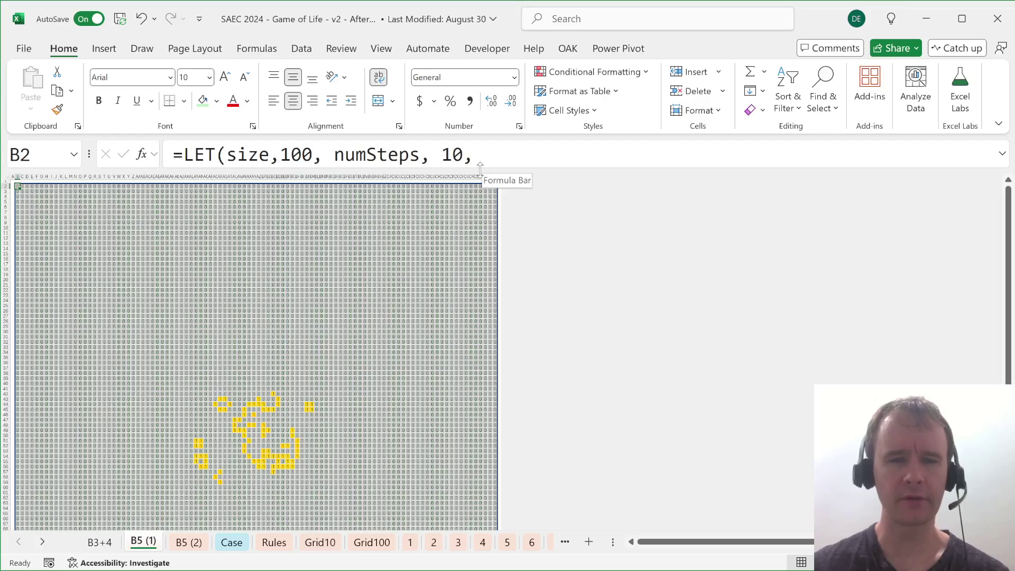
Examine the B2 formula on sheet B5 (1), focusing on the 10*size index step and the bigDirs lookup, leaving it unedited
left_click_drag(480, 168, 488, 340)
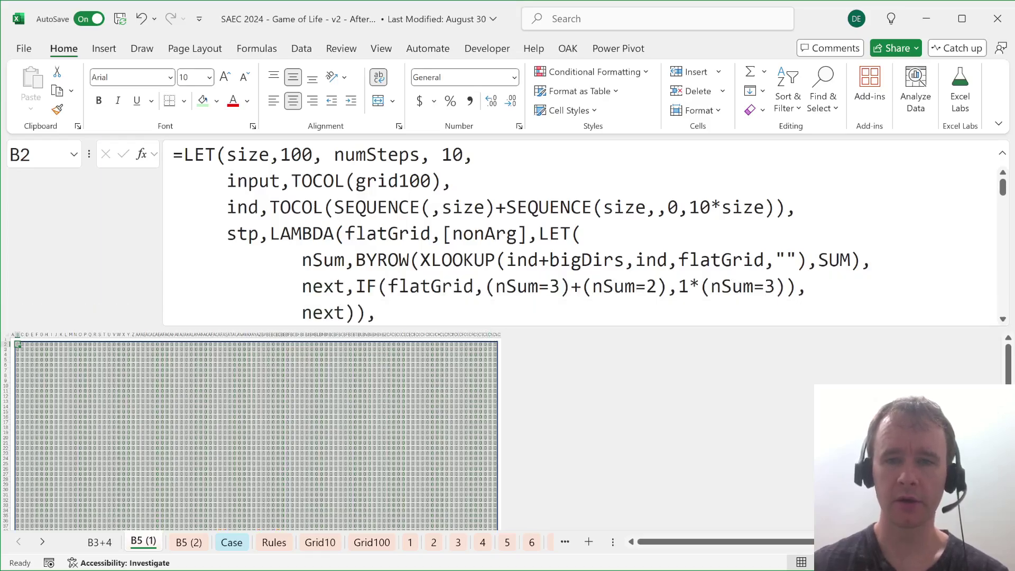
left_click_drag(334, 207, 765, 207)
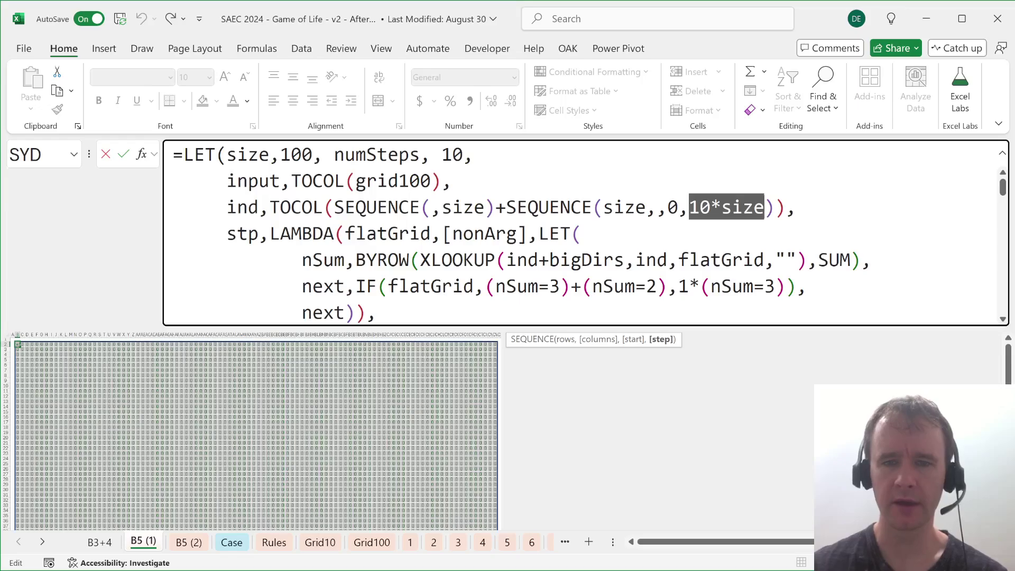
double_click(587, 260)
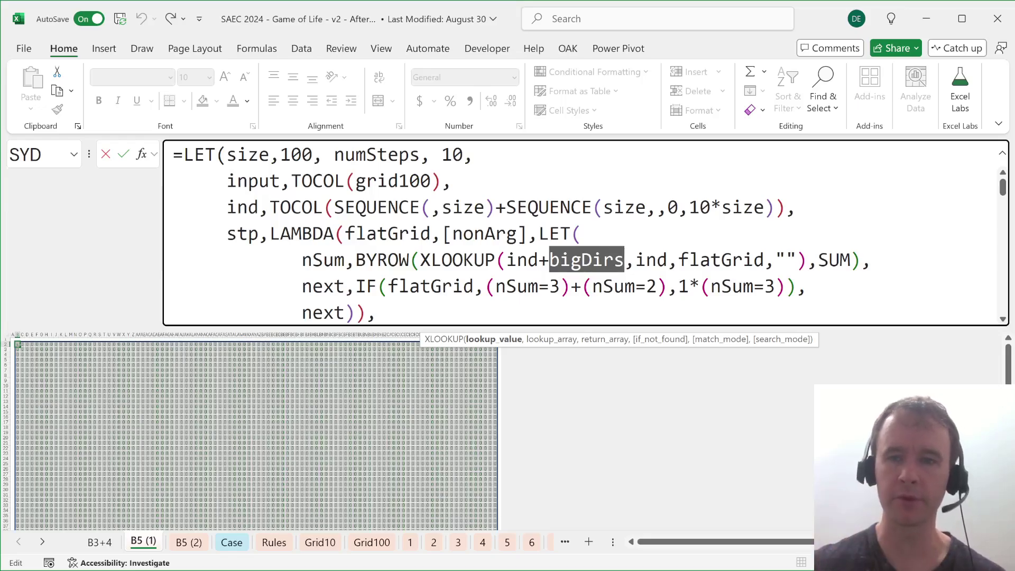
left_click_drag(690, 207, 754, 207)
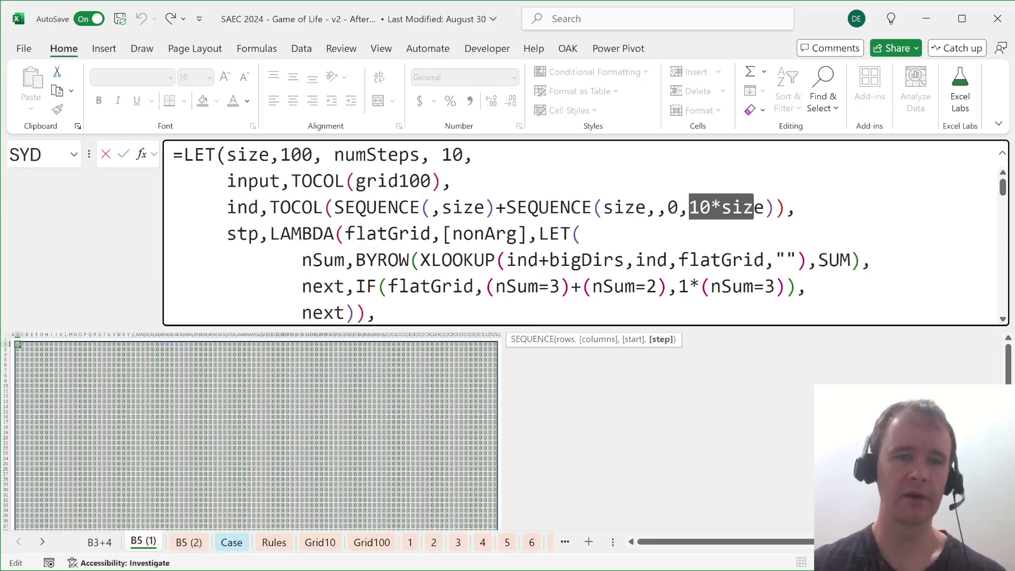
left_click_drag(432, 327, 423, 167)
key("Escape")
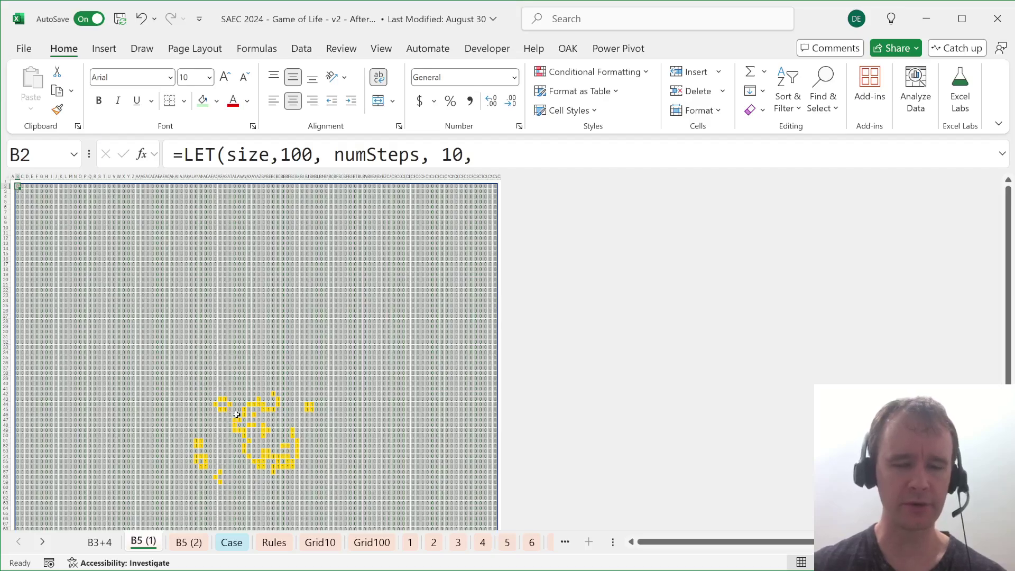
On sheet B5 (2), examine the B2 formula and the distance and SUM function arguments of its _neighborOp call
key("ctrl+Home")
key("ctrl+Page_Down")
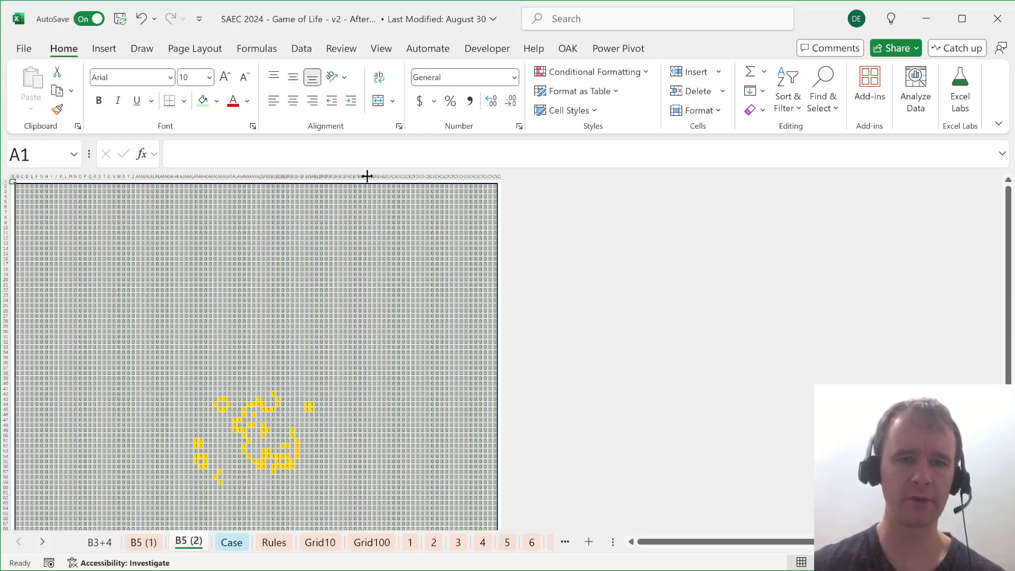
key("Right")
key("Down")
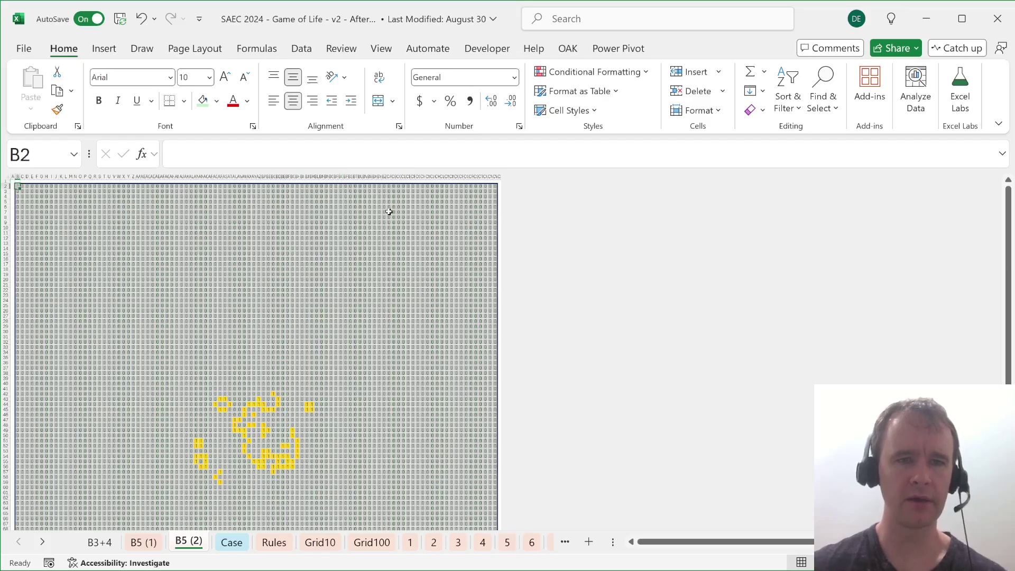
left_click_drag(389, 168, 403, 279)
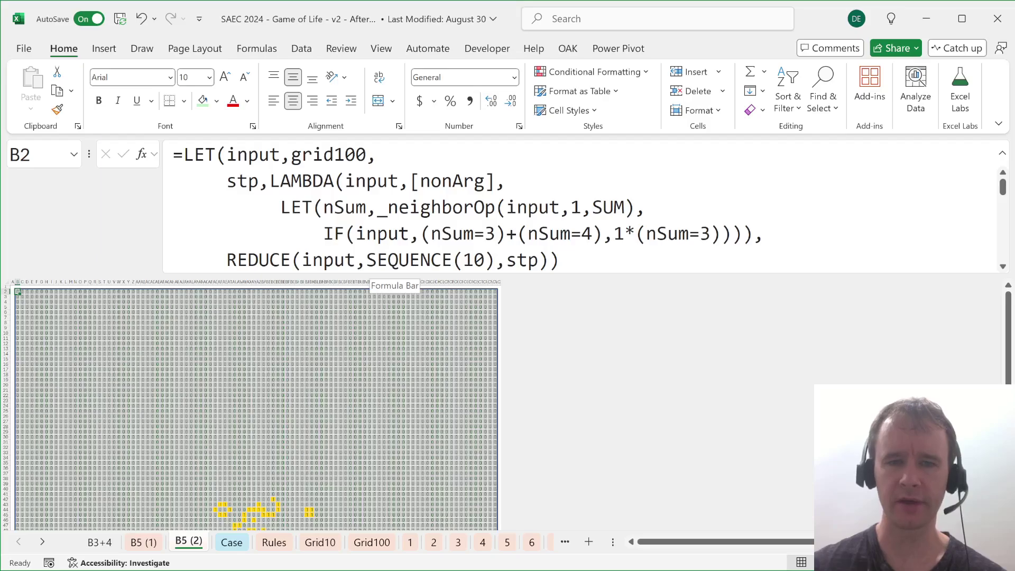
double_click(538, 208)
left_click(576, 208)
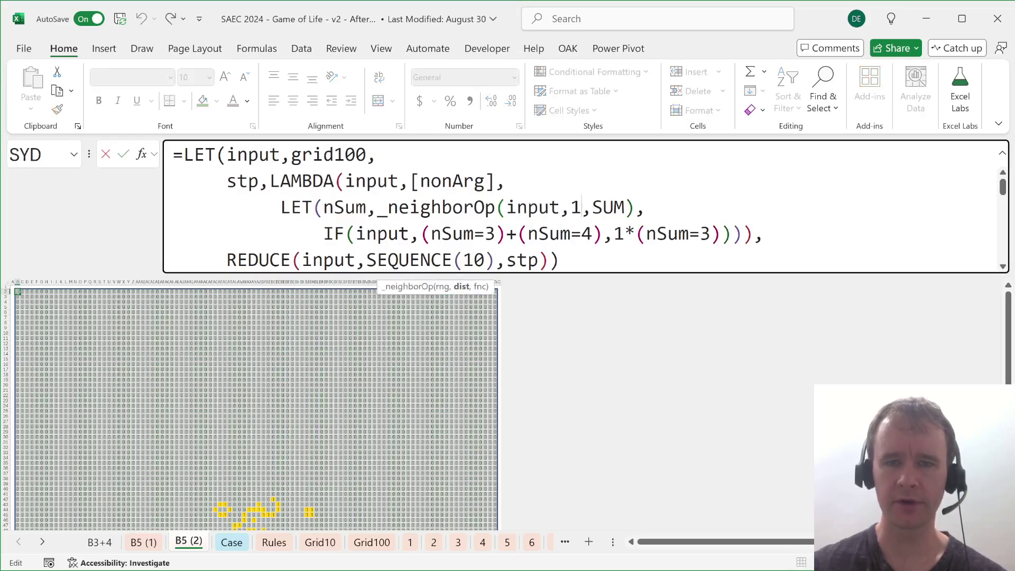
left_click(608, 207)
double_click(608, 208)
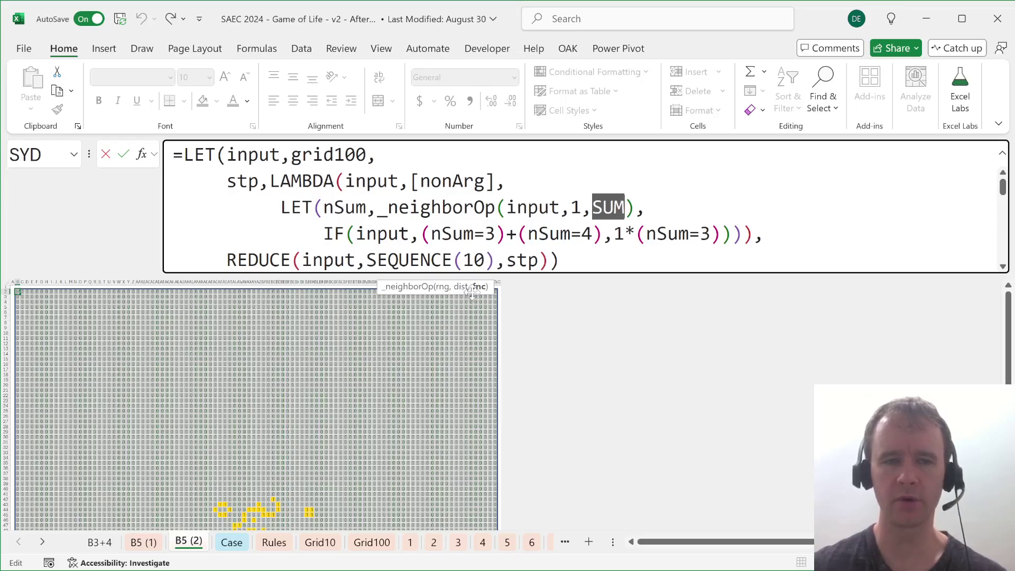
key("Escape")
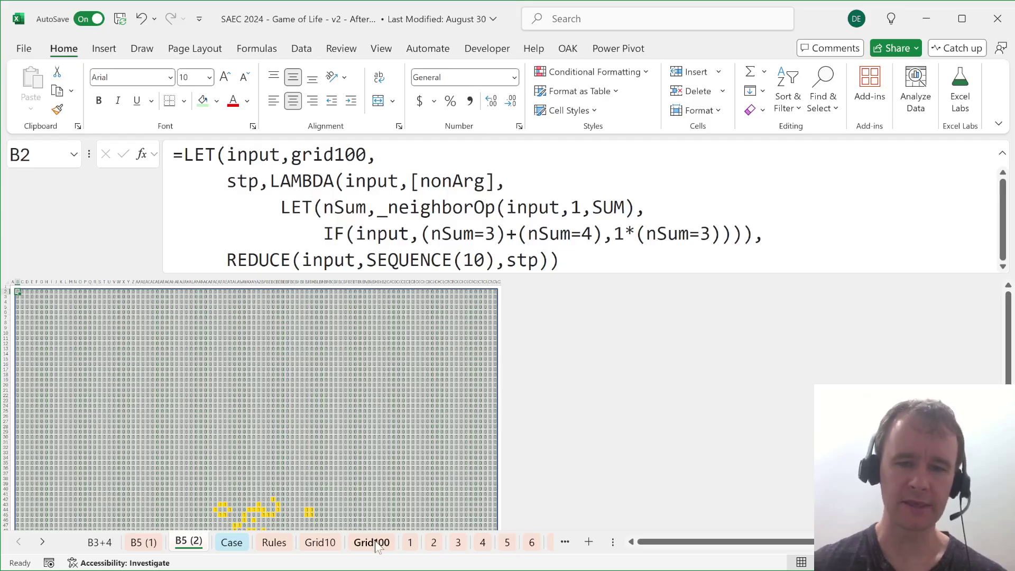
View the starting pattern on Grid100, and examine the neighbour sum and IF logic of the B2 formula on sheet 1
left_click(371, 542)
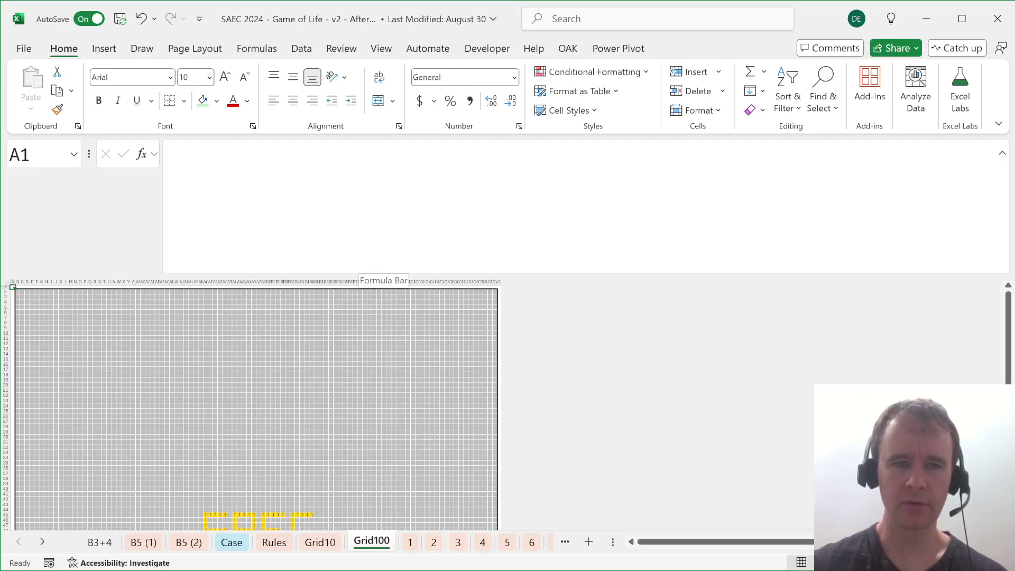
left_click_drag(331, 272, 313, 156)
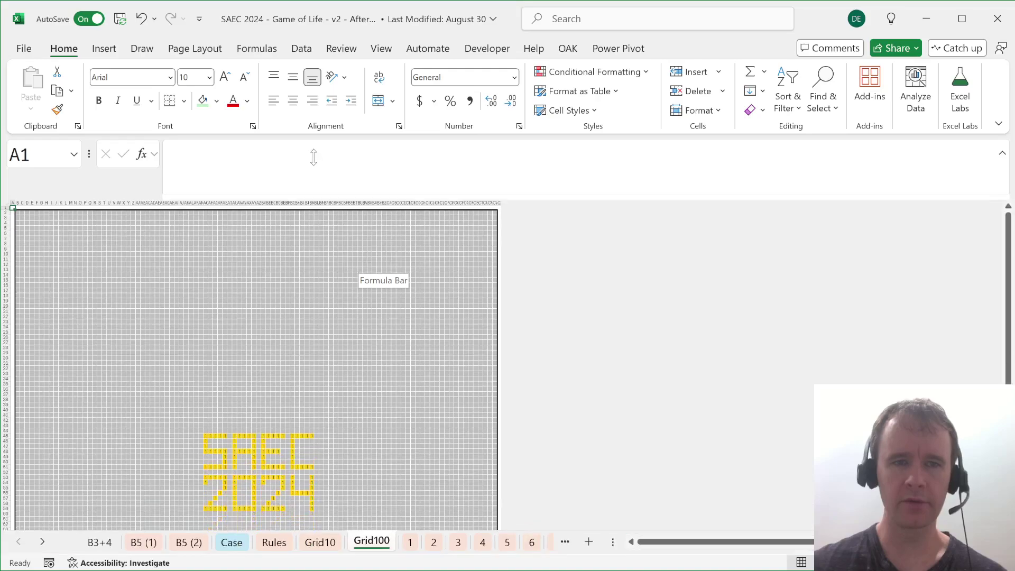
key("ctrl+Page_Down")
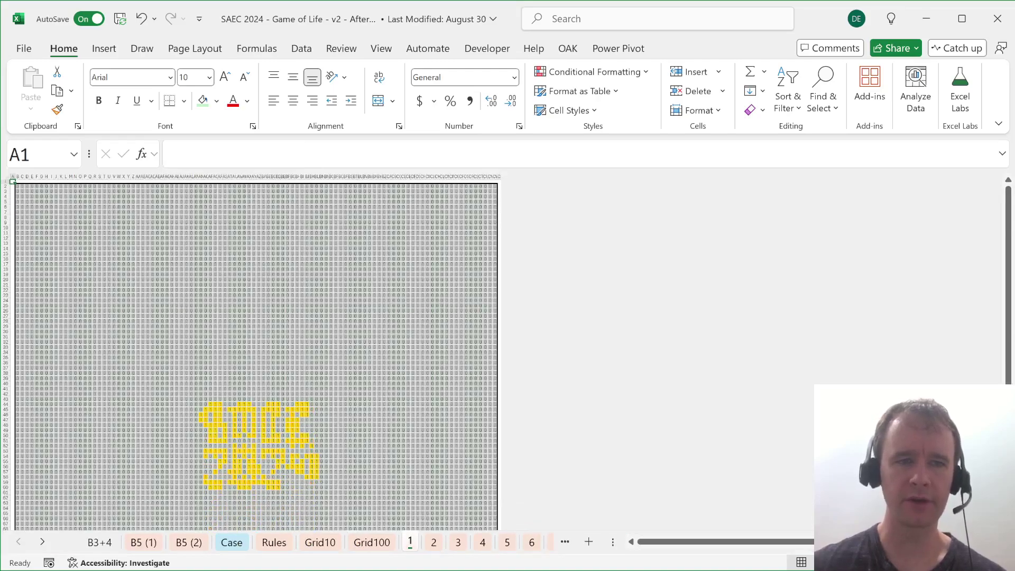
left_click(17, 186)
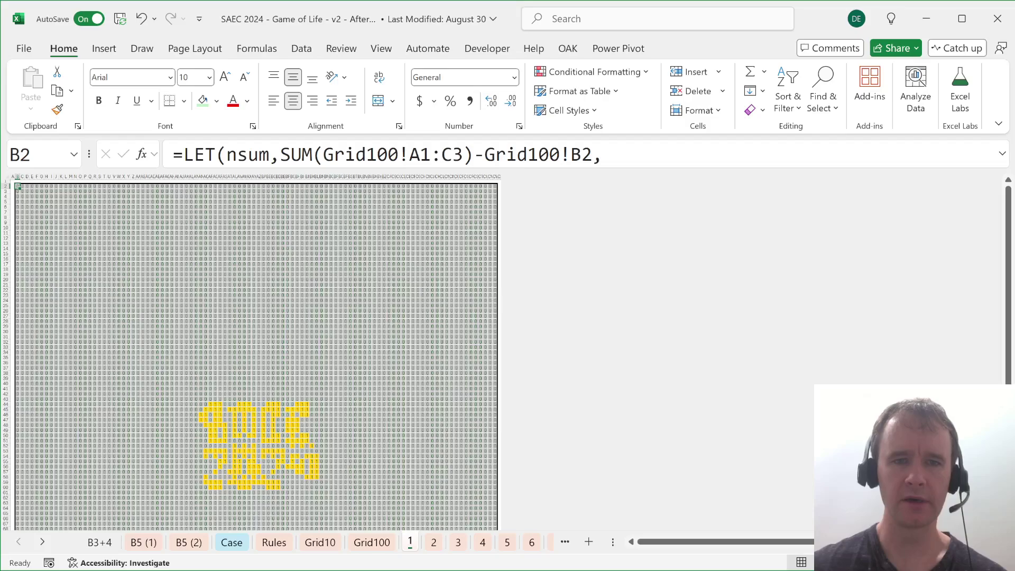
left_click(318, 155)
left_click_drag(281, 154, 463, 154)
left_click(476, 154)
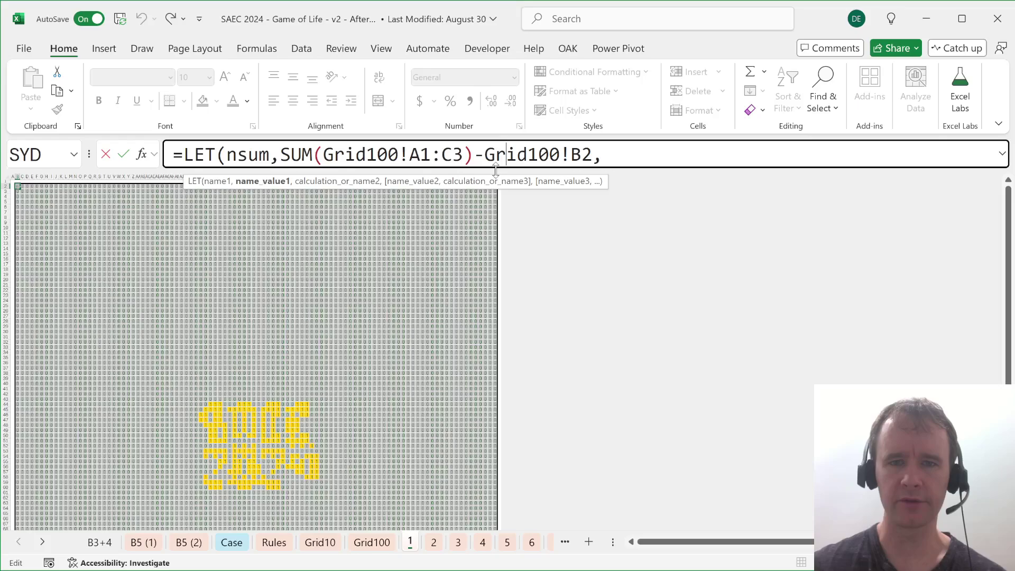
left_click_drag(544, 168, 544, 198)
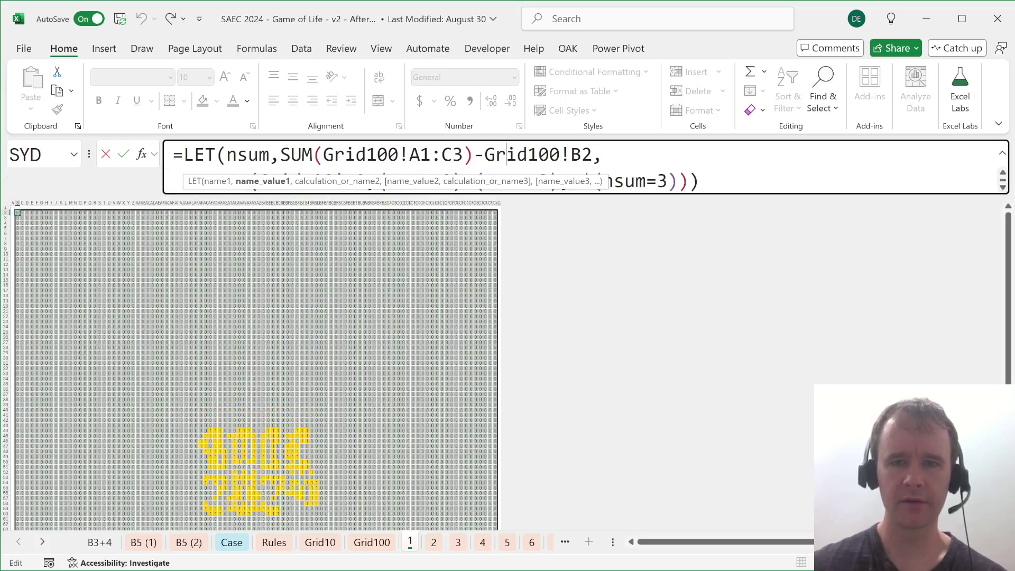
double_click(355, 181)
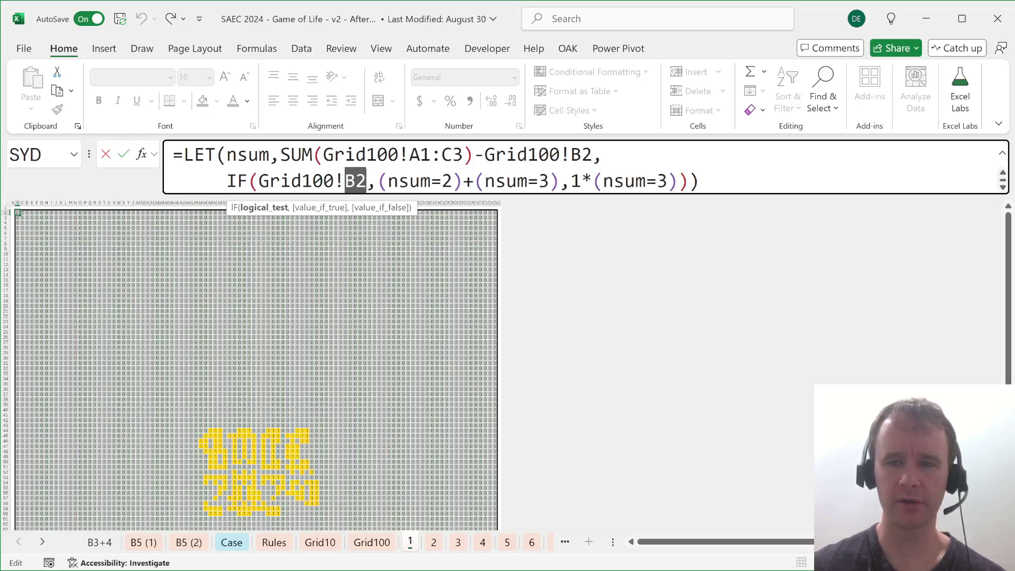
key("Escape")
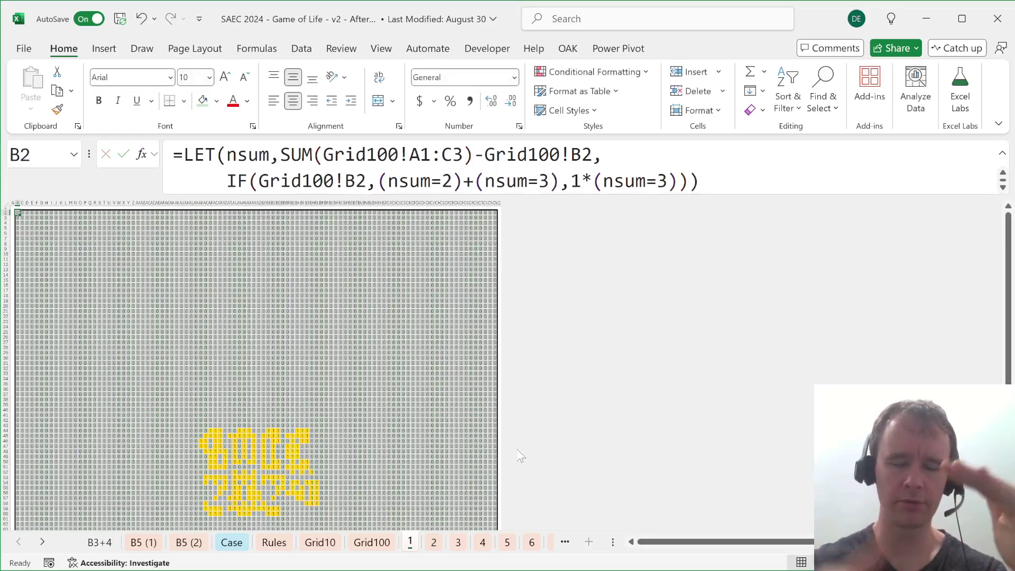
Go through the turn sheets from 2 onward to follow the pattern's evolution, ending on sheet 10
key("ctrl+Page_Down")
key("ctrl+Page_Down")
key("ctrl+Page_Down")
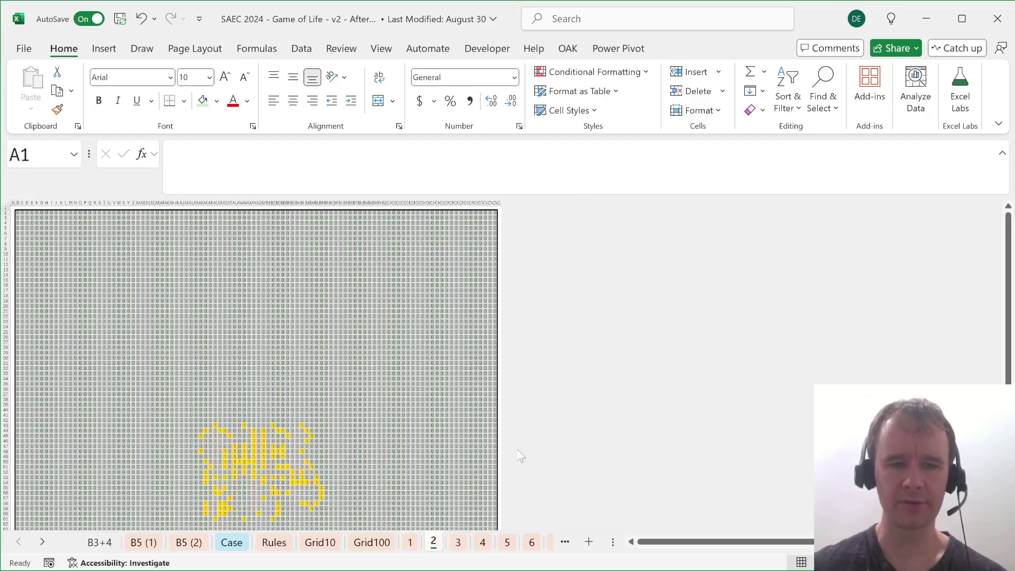
key("ctrl+Page_Down")
key("ctrl+Page_Down")
key("ctrl+Page_Down")
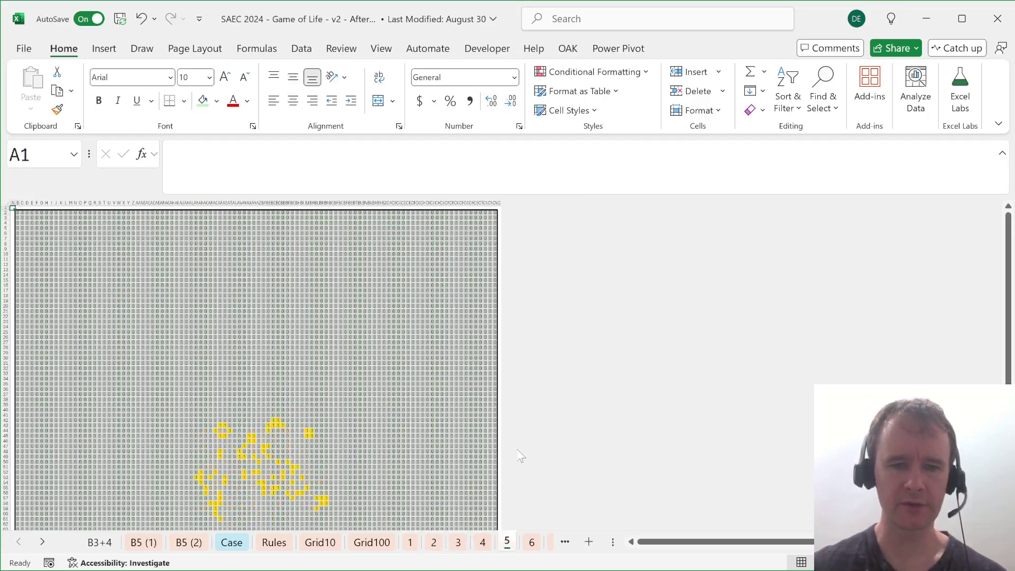
key("ctrl+Page_Down")
key("ctrl+Page_Down")
key("ctrl+Page_Down")
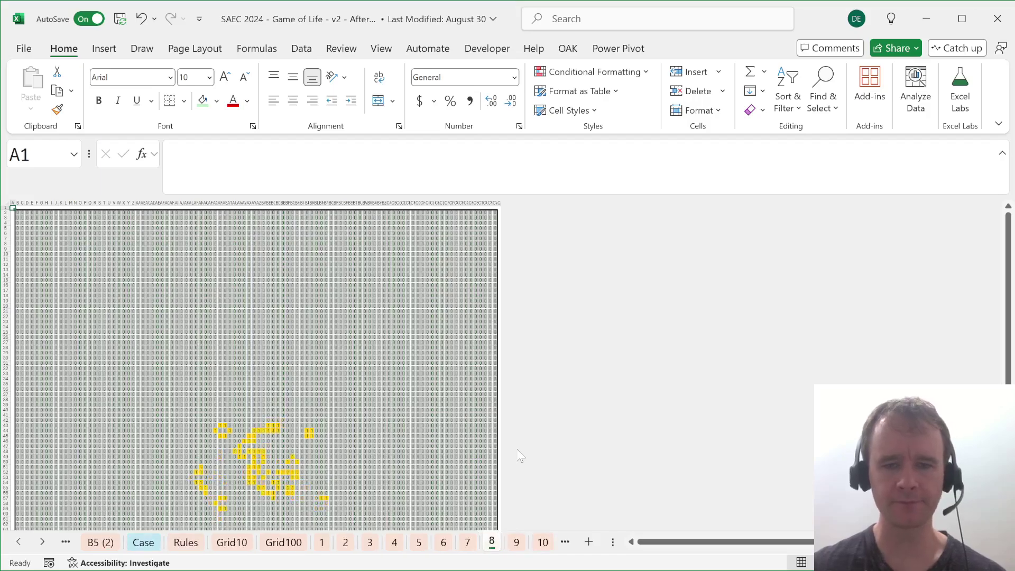
key("ctrl+Page_Down")
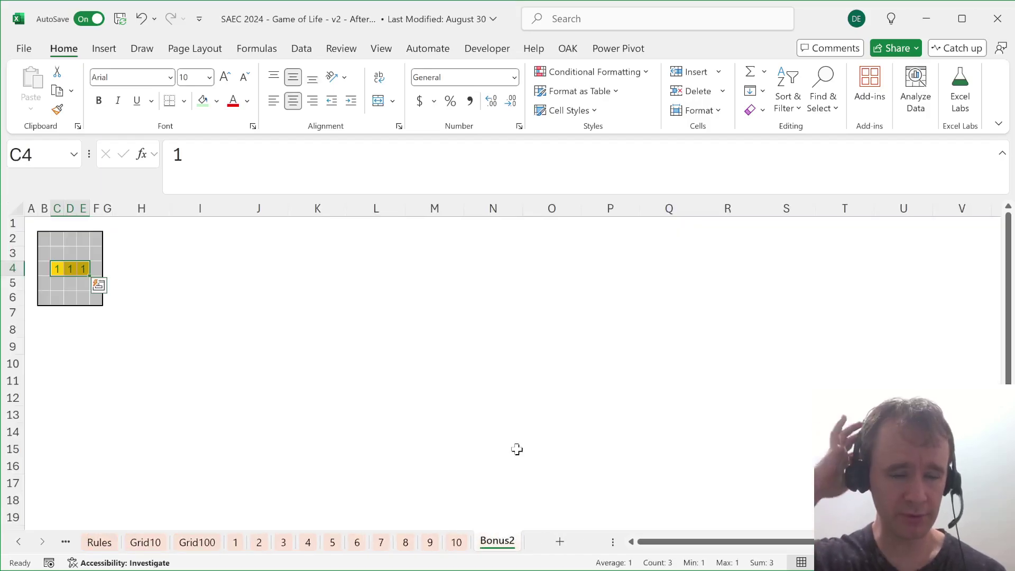
key("ctrl+Page_Up")
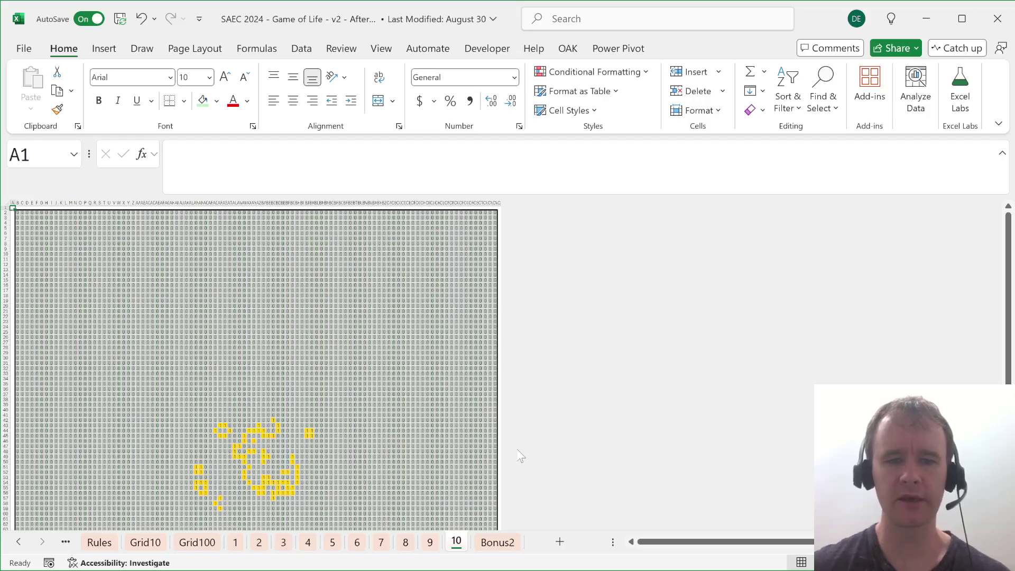
Return to sheet B5 (1) with the single-formula Grid100 solution
left_click(101, 544)
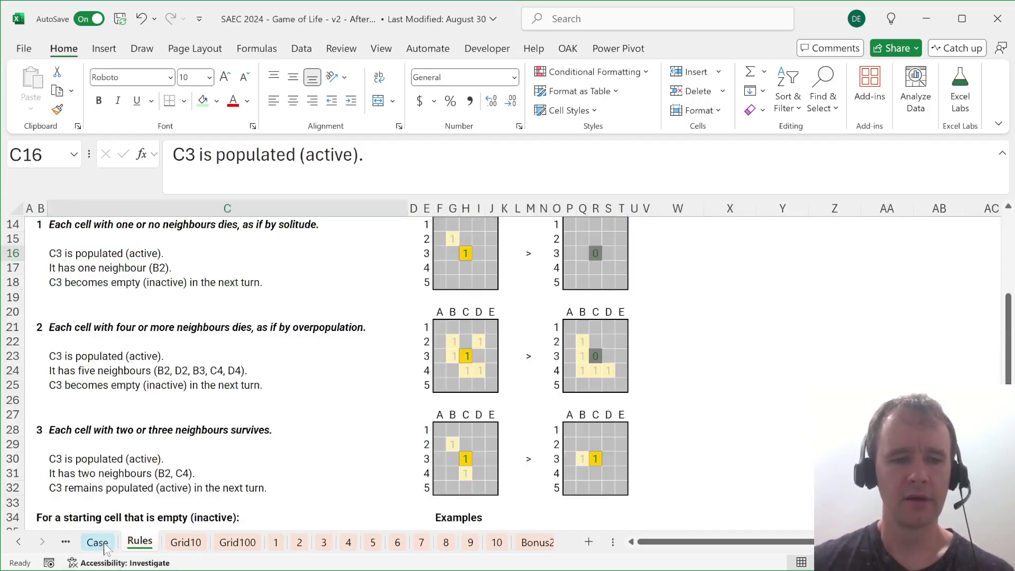
left_click(101, 543)
left_click(100, 543)
left_click(101, 543)
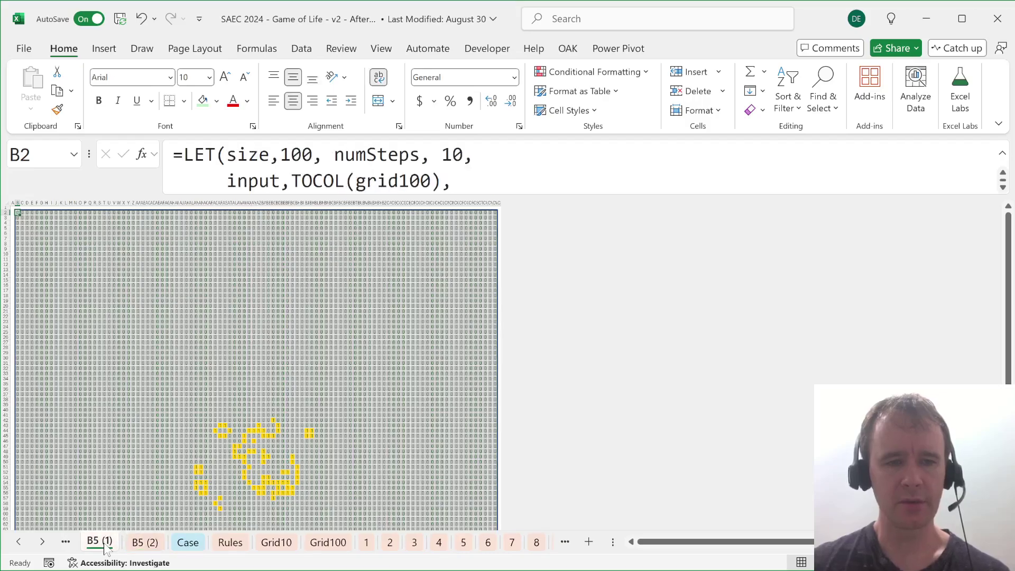